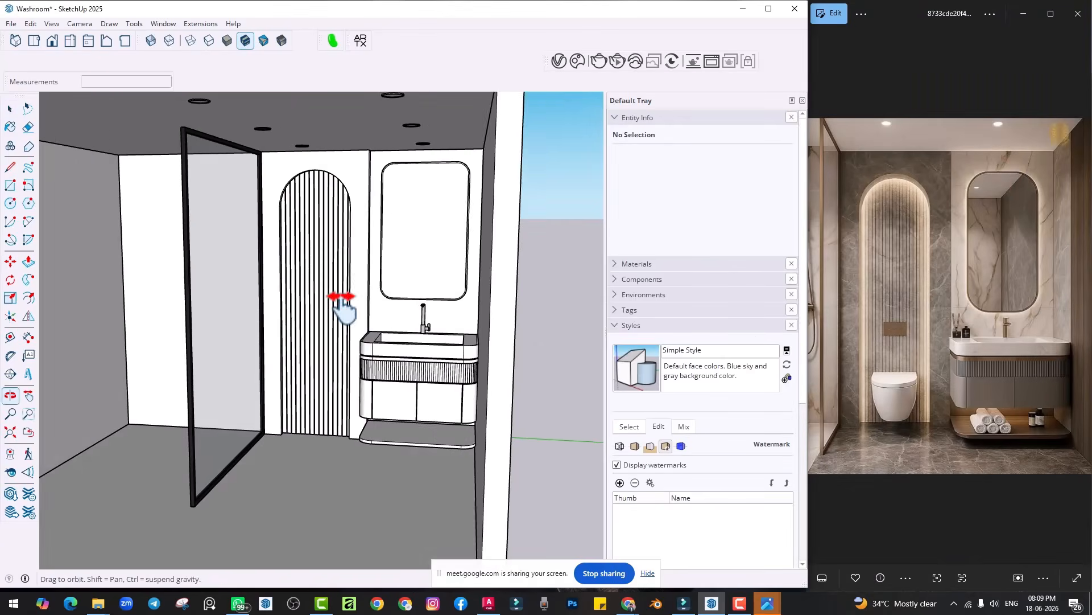
Step: Create a new generic V-Ray material and name it Gray Marble
click(559, 61)
drag(514, 111, 489, 97)
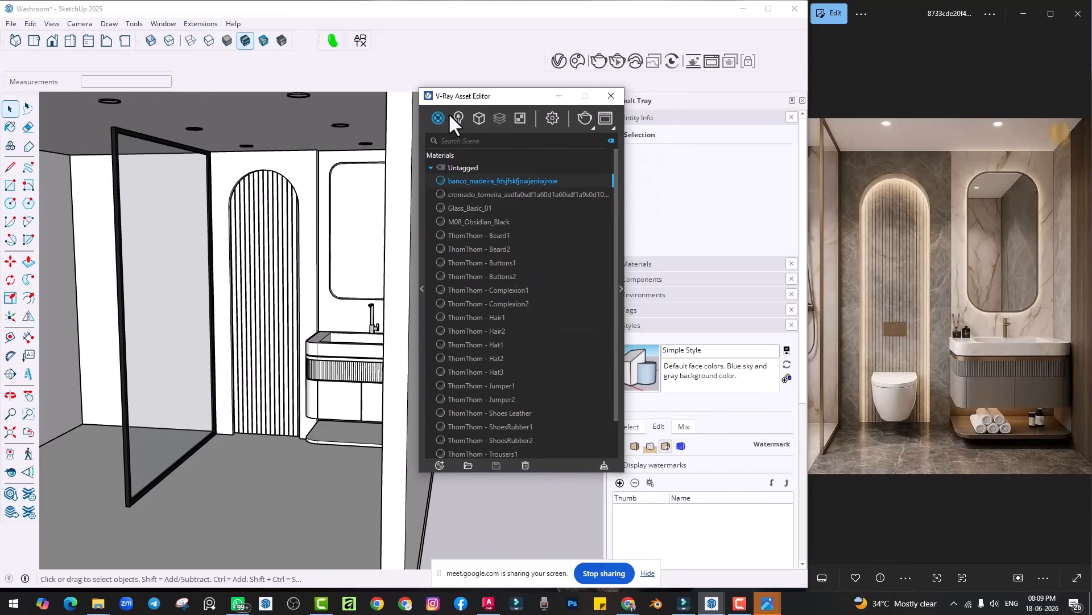
click(430, 115)
click(449, 141)
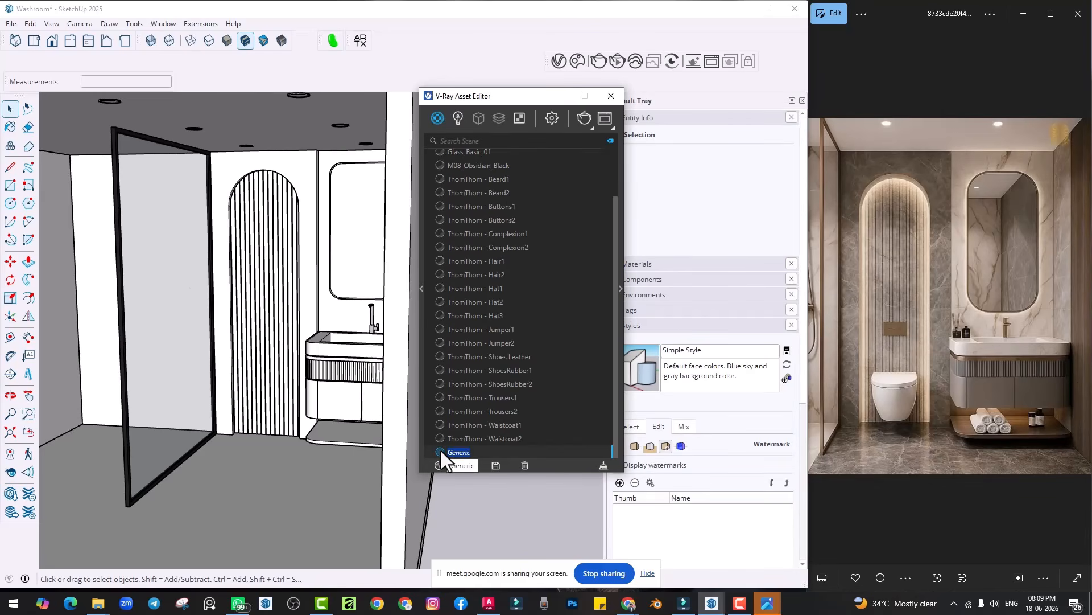
text(Gray Marble)
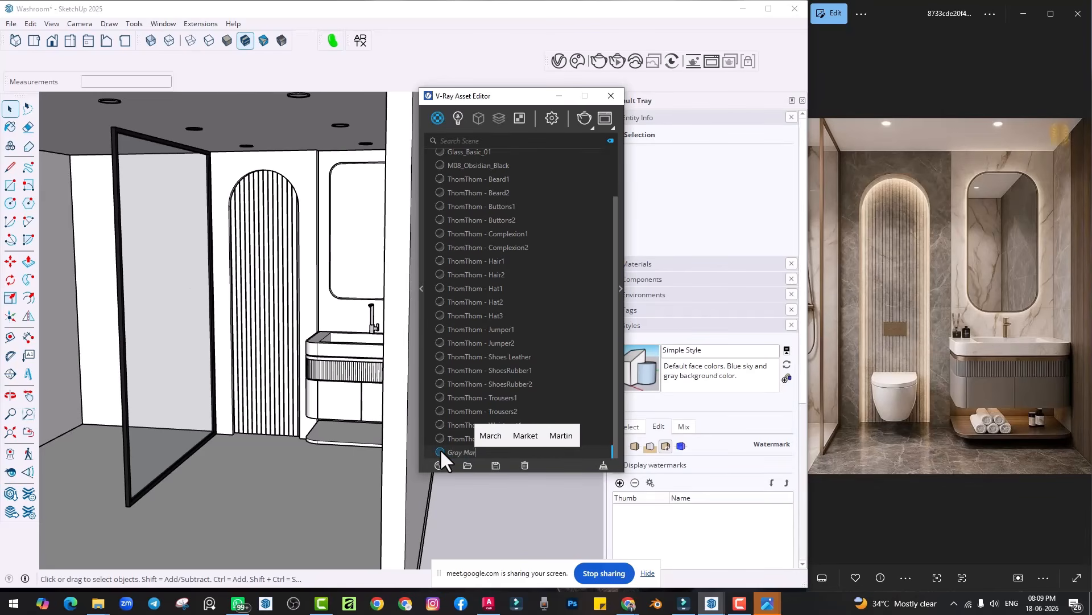
key(Return)
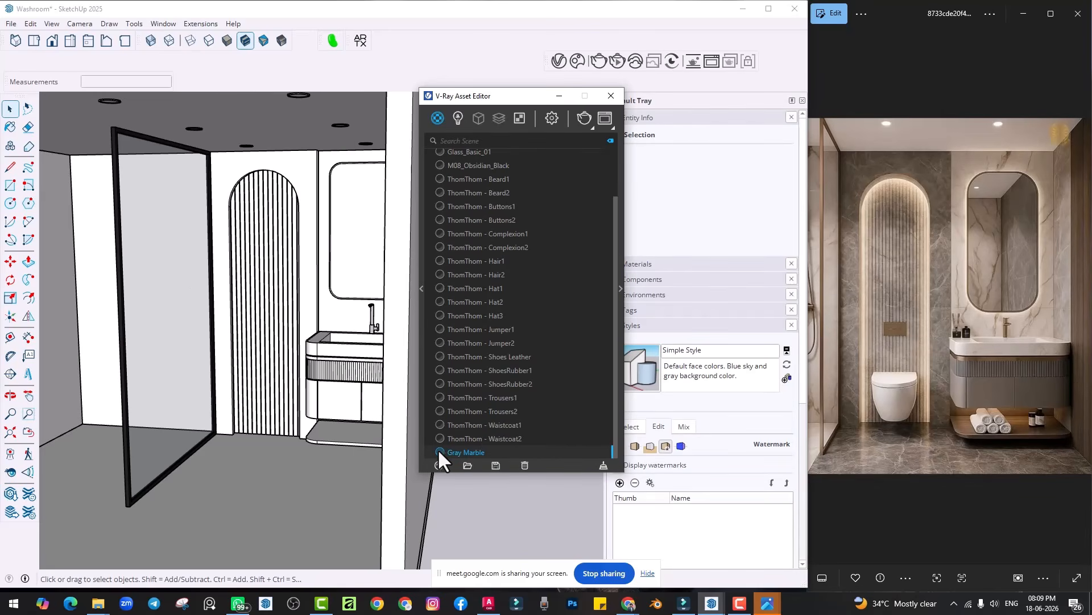
Step: Load Marble023_8K-PNG_Color from the Marble023_8K-PNG folder as the Gray Marble material's diffuse texture
click(620, 262)
drag(576, 97, 451, 75)
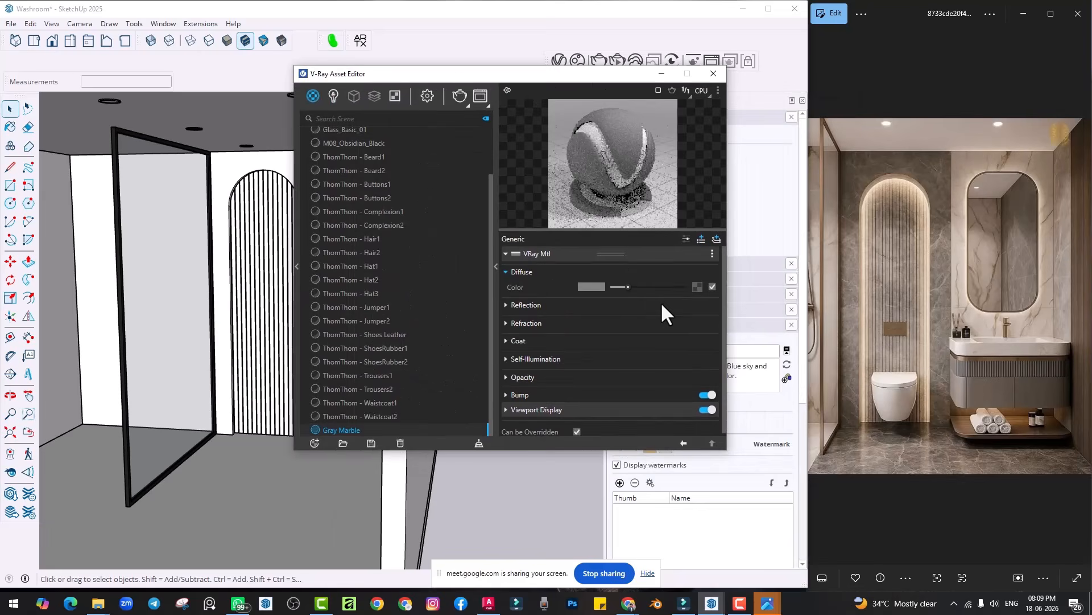
click(696, 286)
click(656, 104)
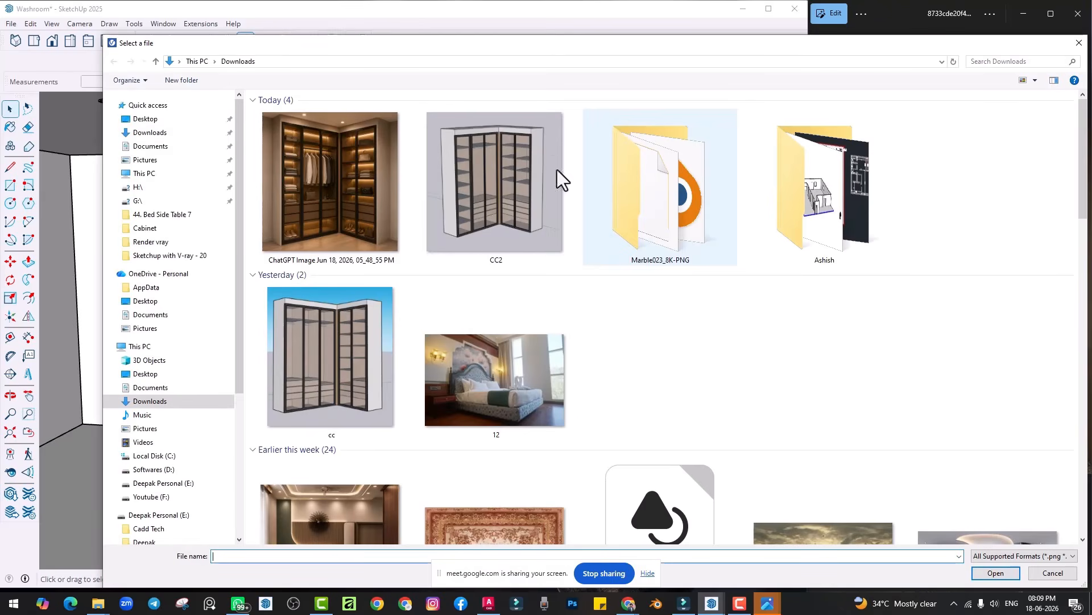
double_click(688, 231)
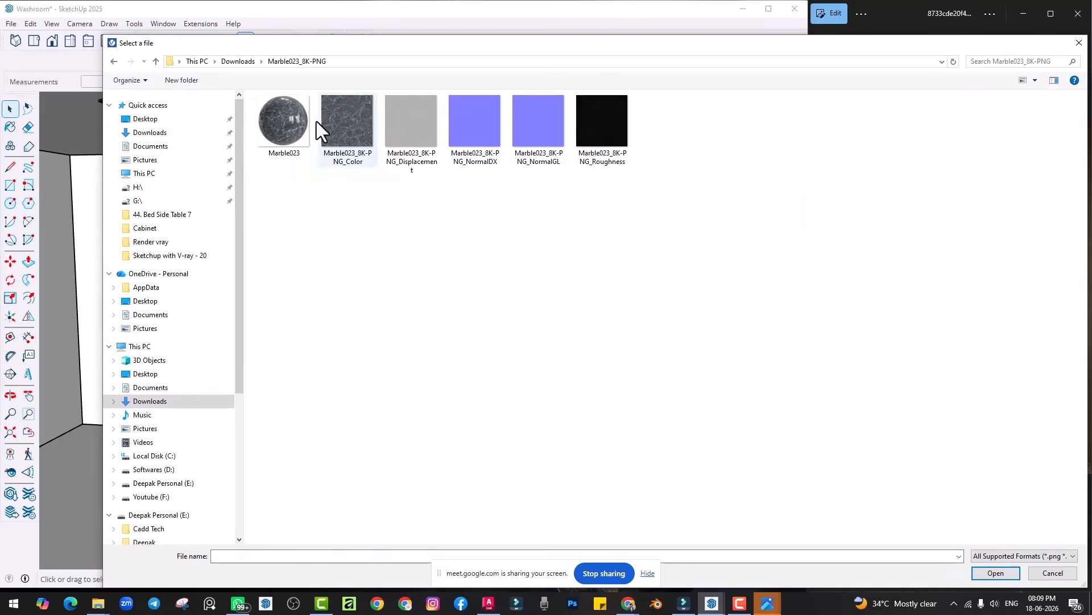
click(349, 135)
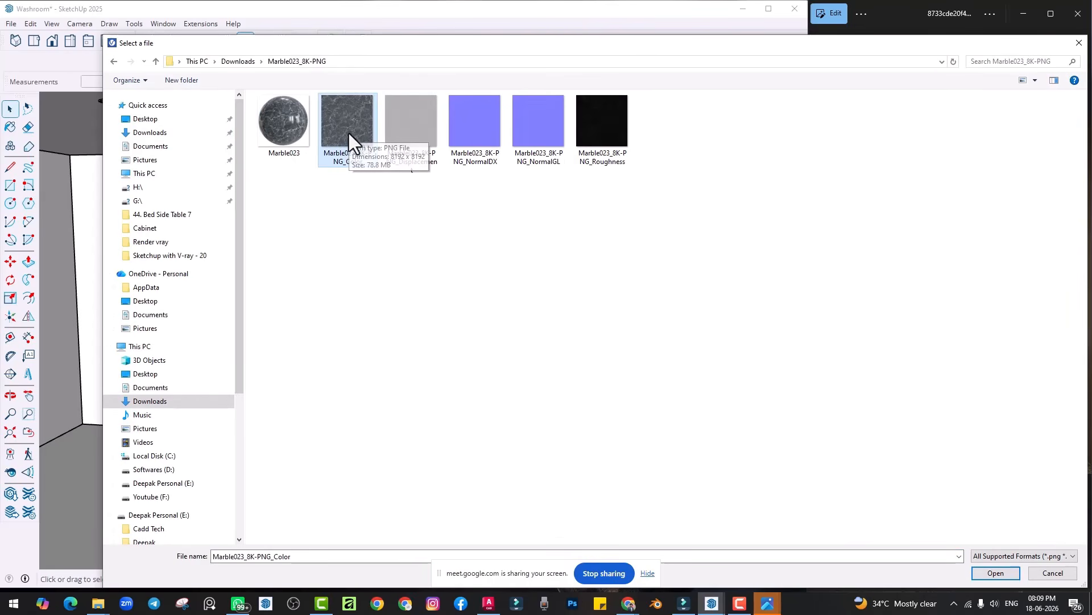
double_click(358, 124)
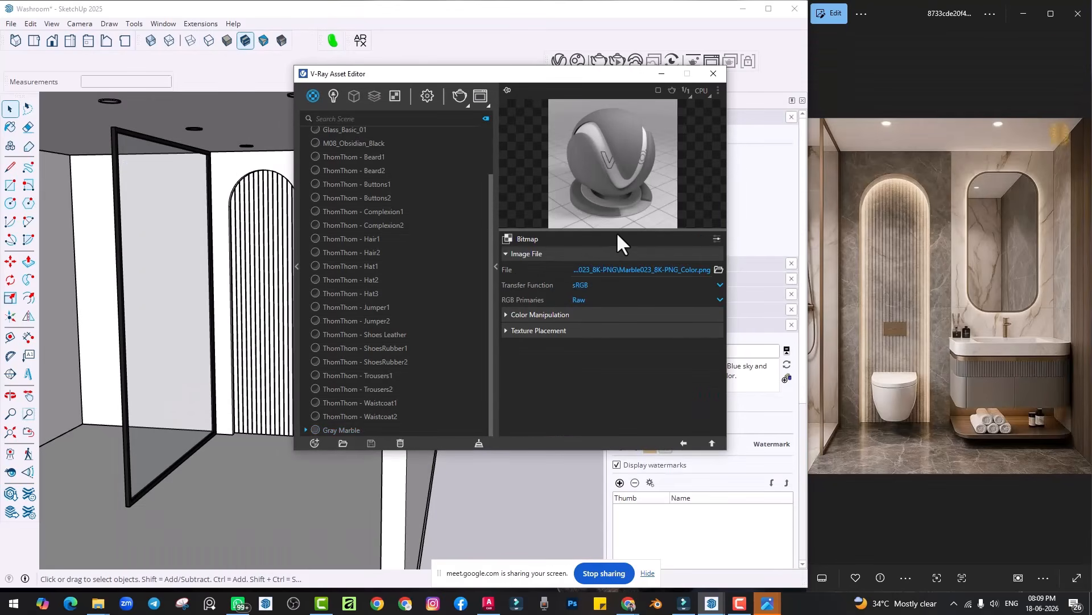
scroll(245, 299, up, 3)
click(683, 442)
Step: Apply the Gray Marble material to the wall face surrounding the fluted arch
scroll(245, 318, up, 3)
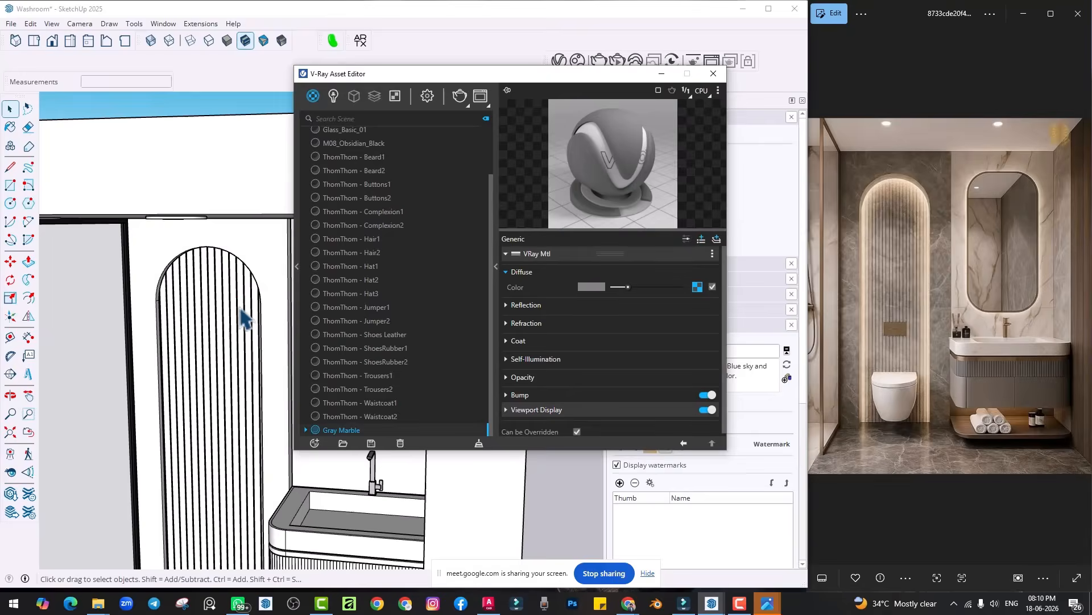
scroll(239, 306, up, 3)
double_click(176, 227)
scroll(159, 240, up, 3)
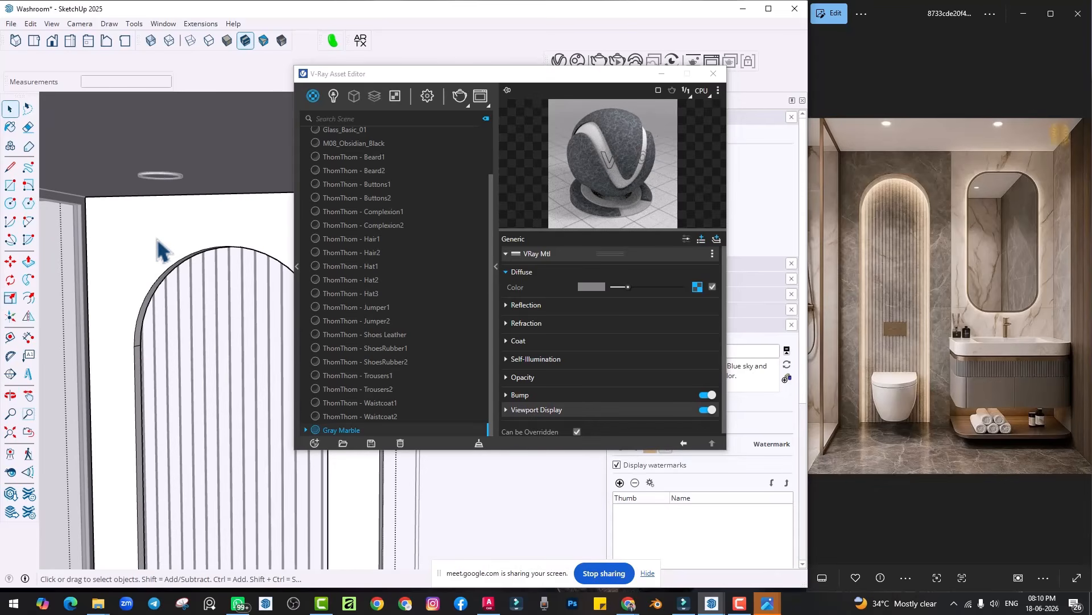
click(114, 227)
click(10, 127)
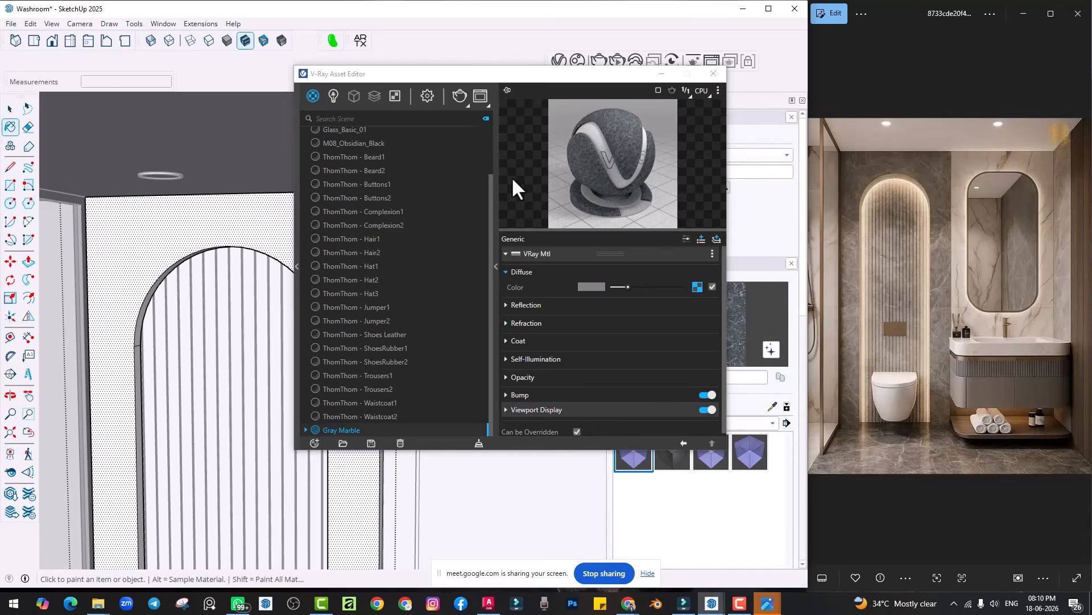
double_click(334, 429)
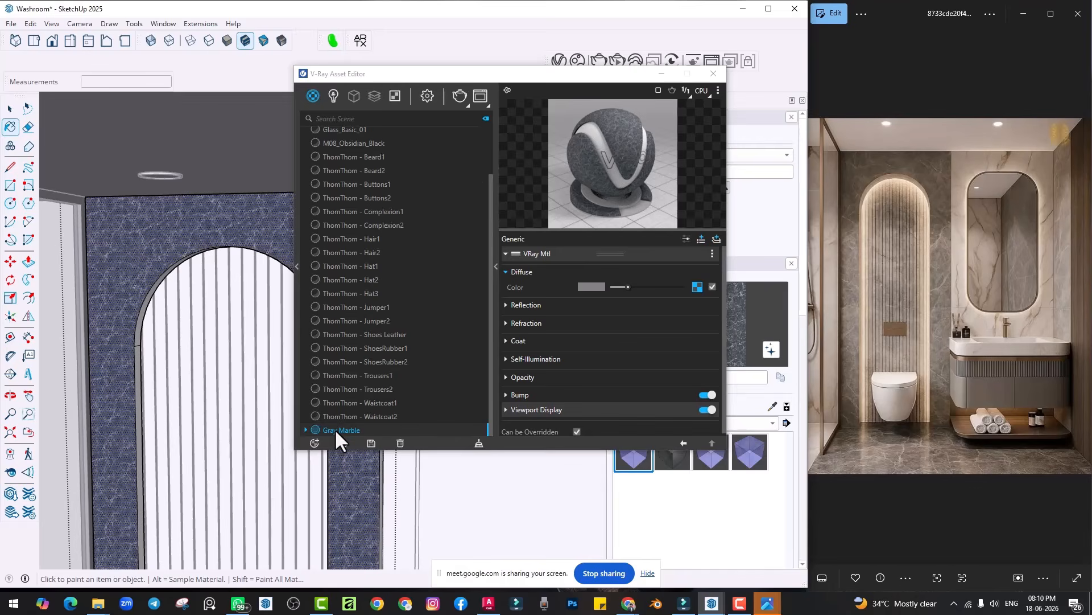
click(661, 74)
Step: Set the Gray Marble texture size to 10' by 10'
mouse_move(246, 296)
middle_down()
mouse_move(273, 244)
mouse_move(338, 270)
mouse_move(364, 239)
middle_up()
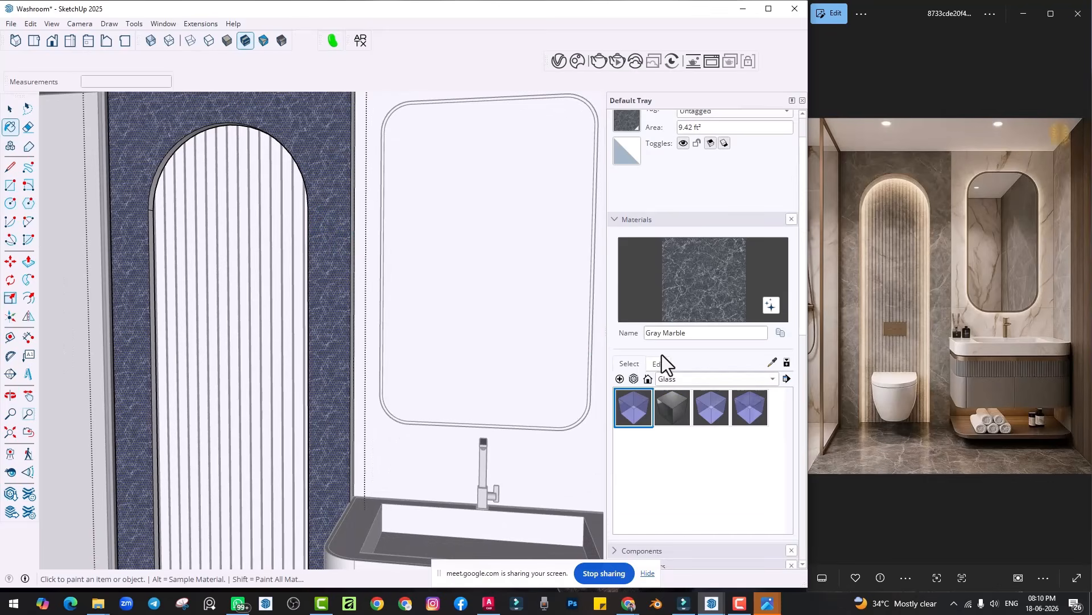
click(658, 364)
click(649, 514)
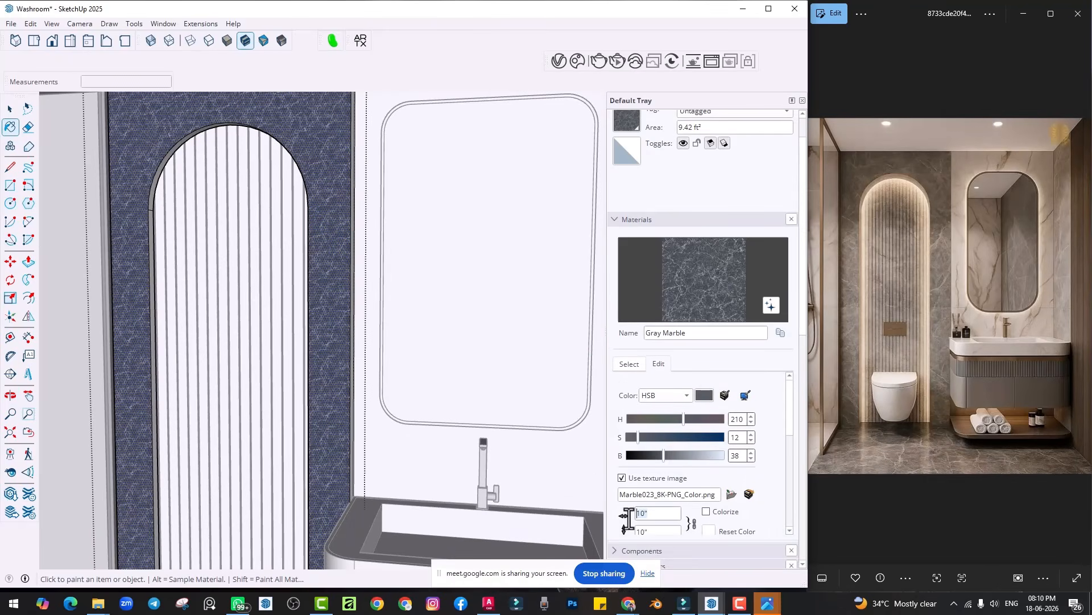
text(2')
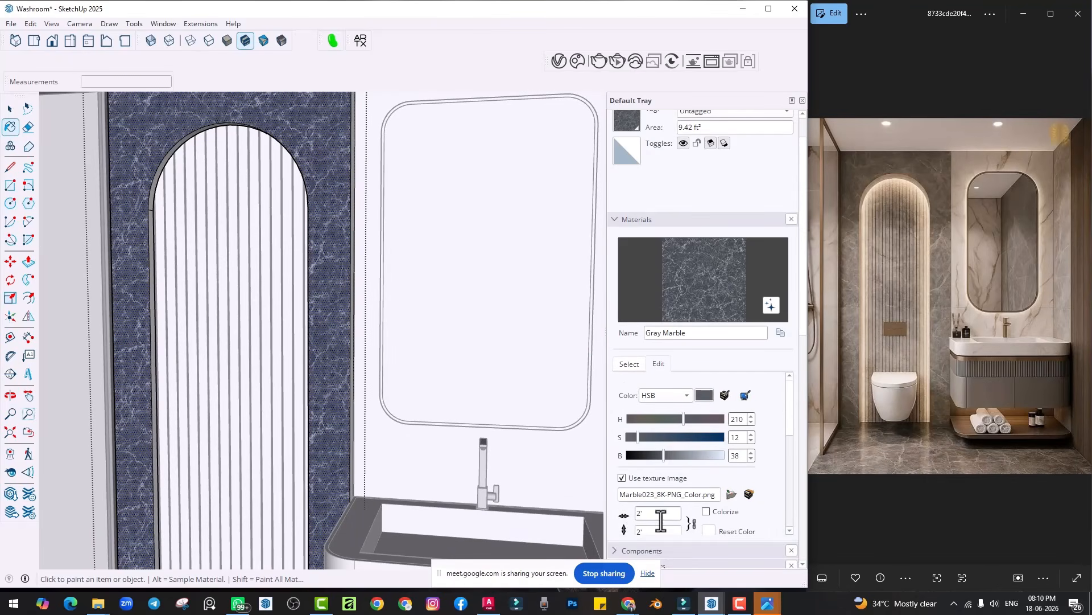
text(8')
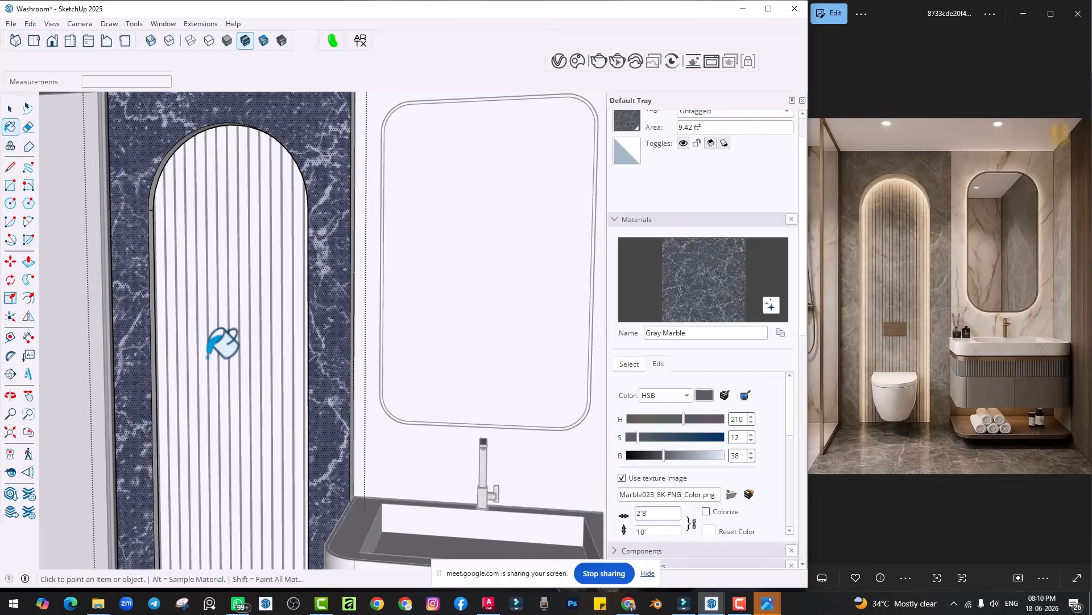
scroll(224, 358, down, 4)
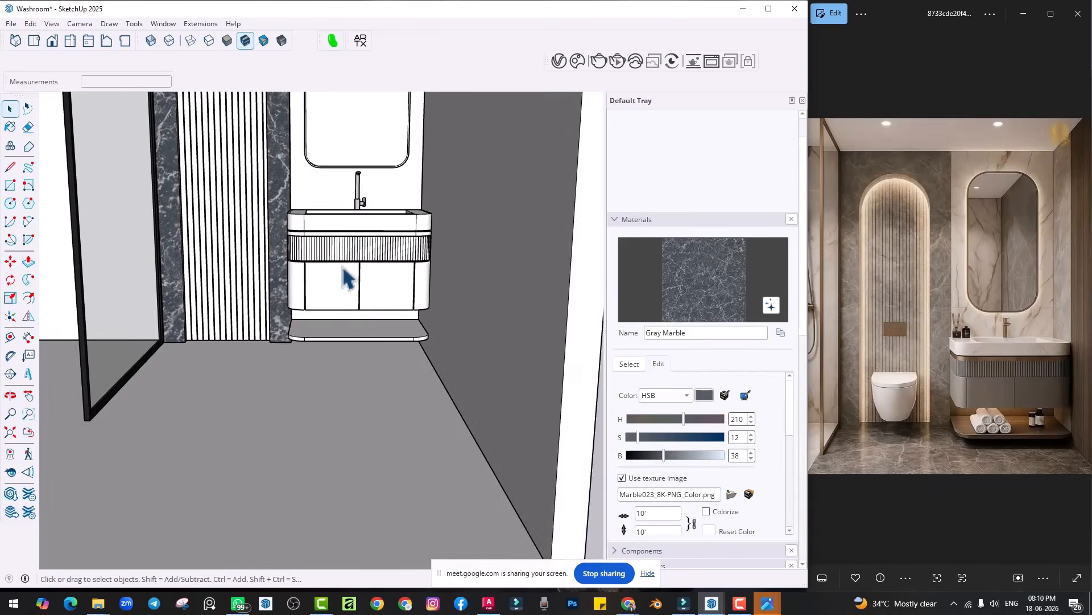
Step: Paint the washroom floor face with the Gray Marble material
mouse_move(342, 266)
middle_down()
mouse_move(364, 299)
mouse_move(326, 348)
mouse_move(304, 307)
mouse_move(317, 244)
mouse_move(324, 378)
mouse_move(273, 429)
middle_up()
scroll(305, 307, down, 3)
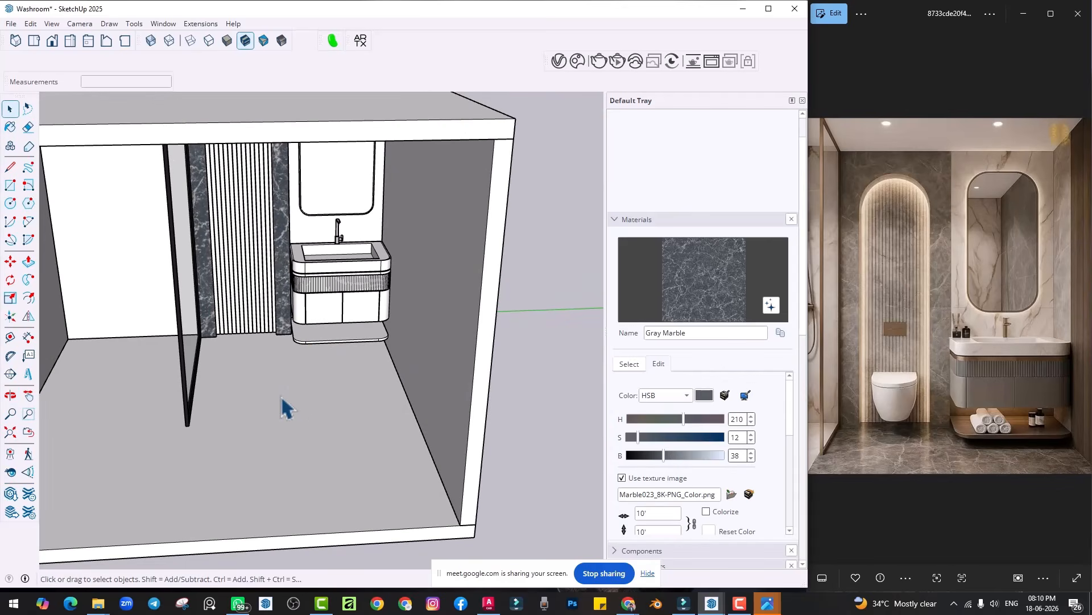
double_click(278, 421)
click(276, 418)
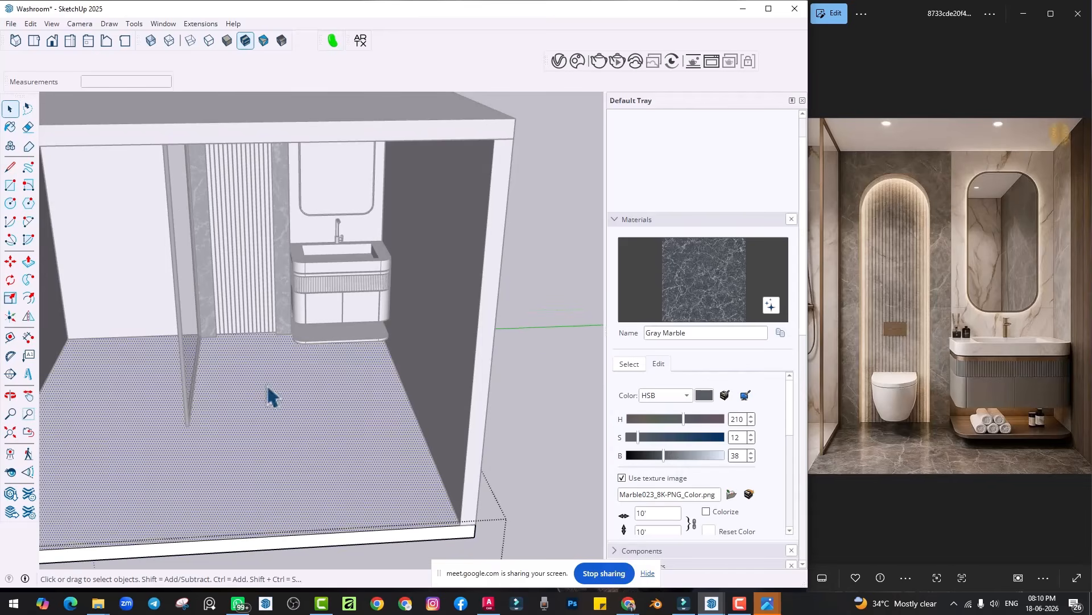
click(10, 127)
click(344, 417)
mouse_move(347, 415)
middle_down()
mouse_move(512, 438)
mouse_move(429, 361)
mouse_move(333, 411)
mouse_move(341, 401)
middle_up()
key(space)
scroll(351, 308, up, 2)
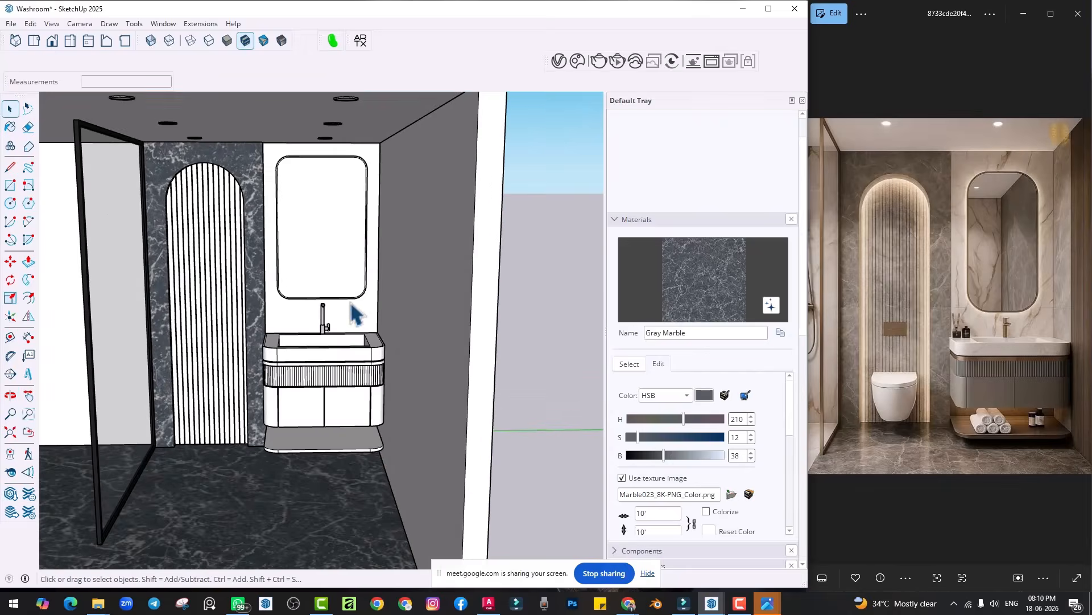
Step: Duplicate the Gray Marble material in the V-Ray Asset Editor
scroll(321, 340, up, 3)
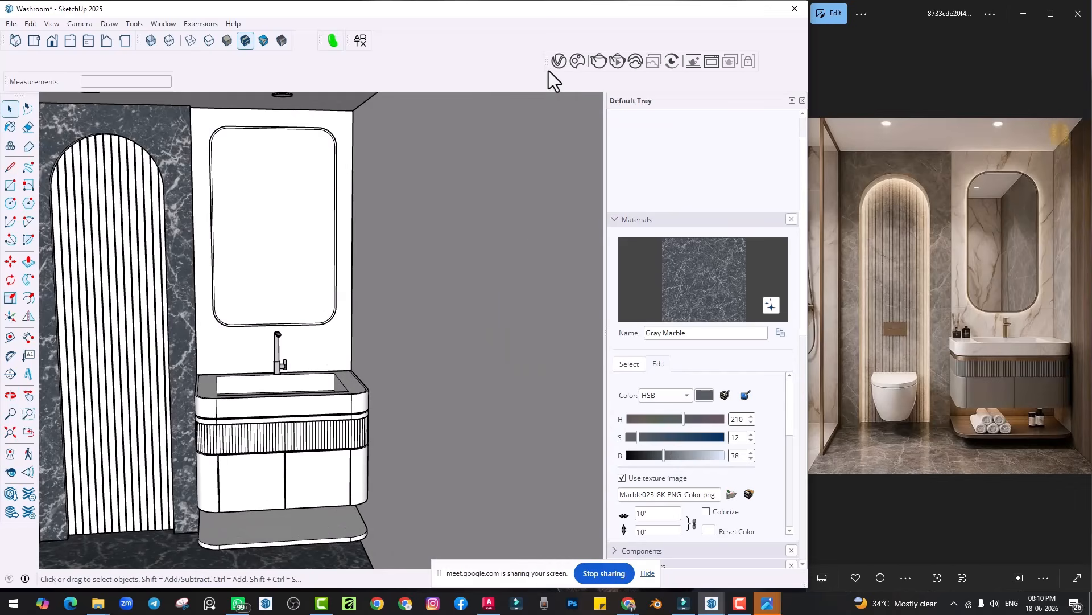
click(558, 61)
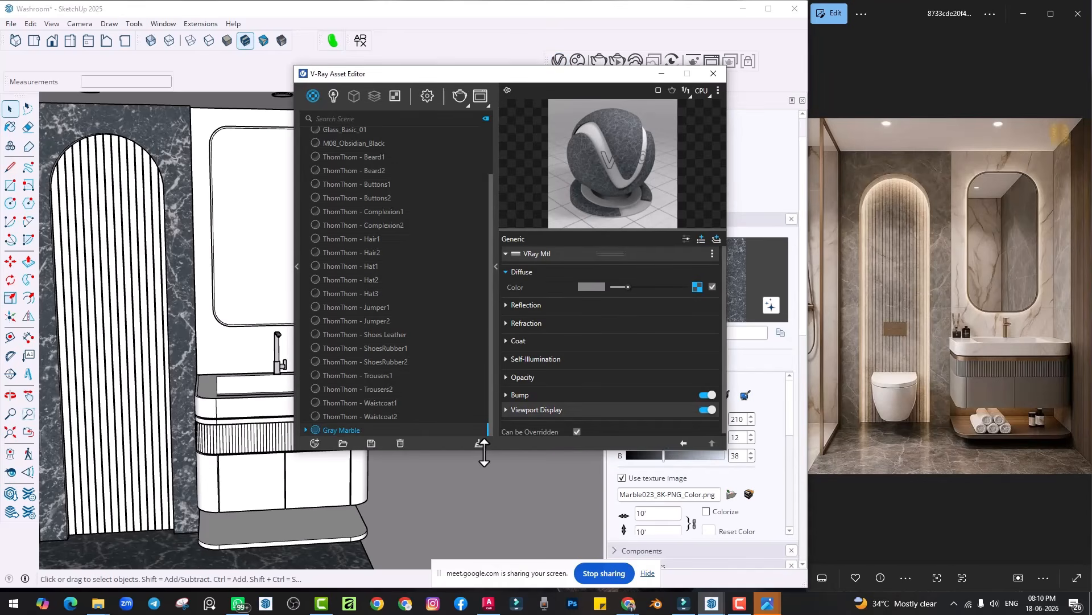
drag(480, 449, 480, 522)
right_click(347, 487)
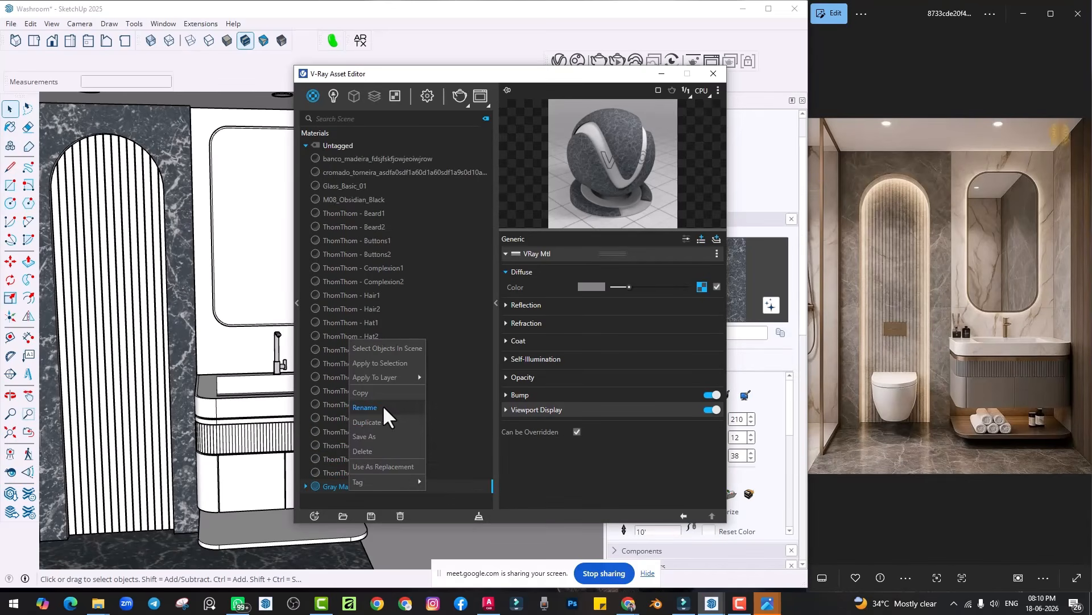
click(375, 421)
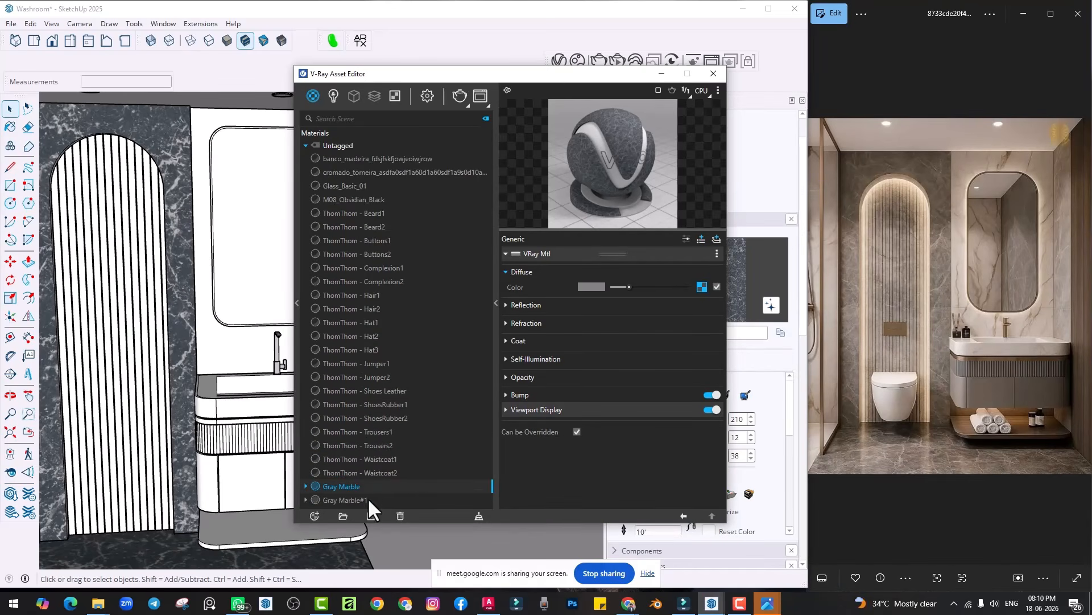
Step: Wrap the duplicated marble's diffuse texture in a Color Correction with hue 49.2 and saturation -0.49
click(362, 500)
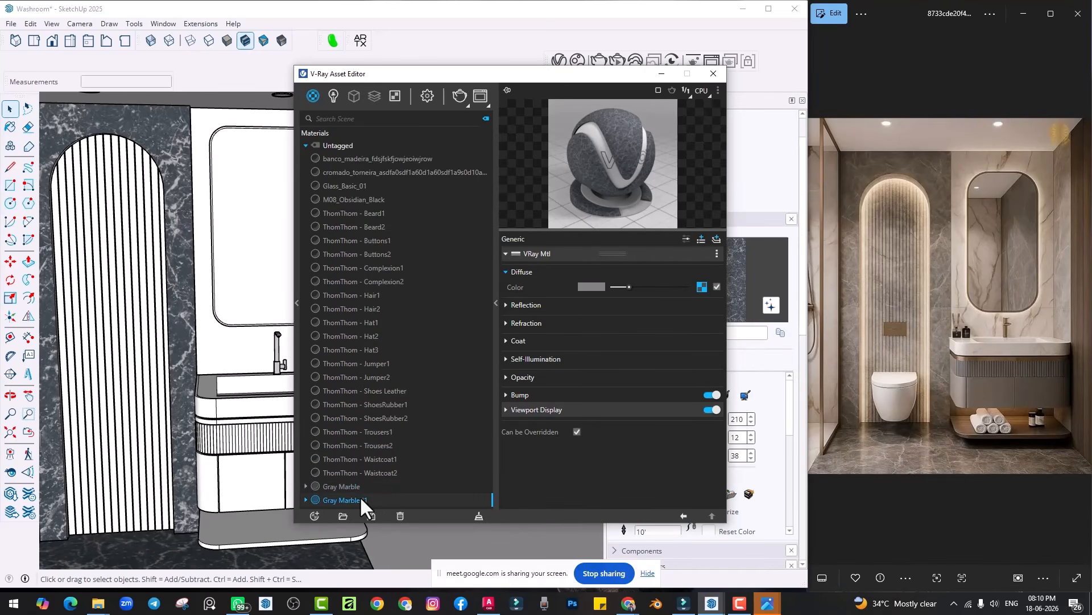
right_click(702, 287)
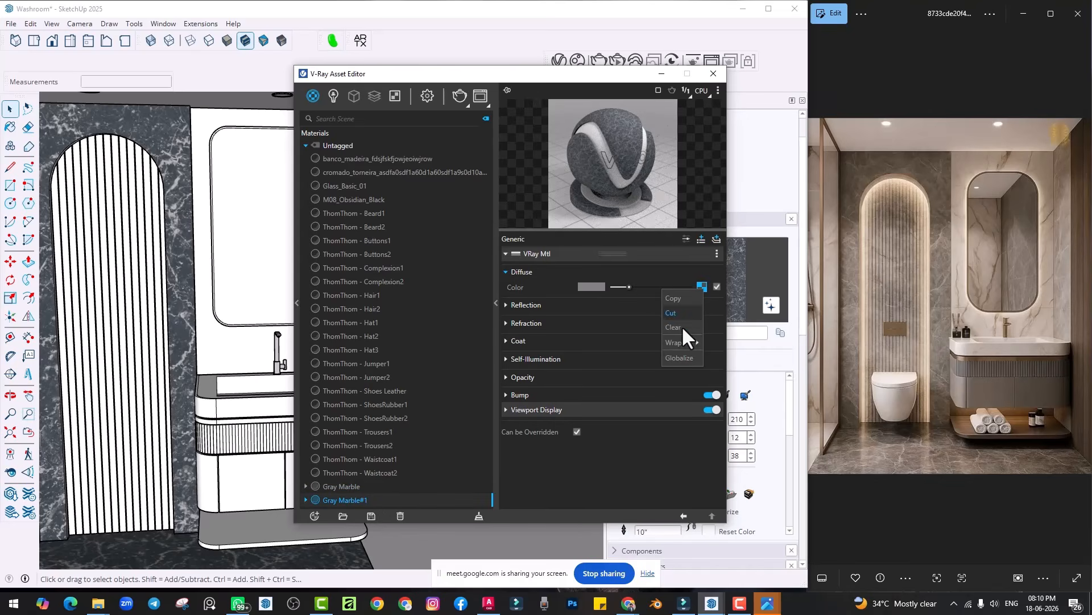
mouse_move(682, 340)
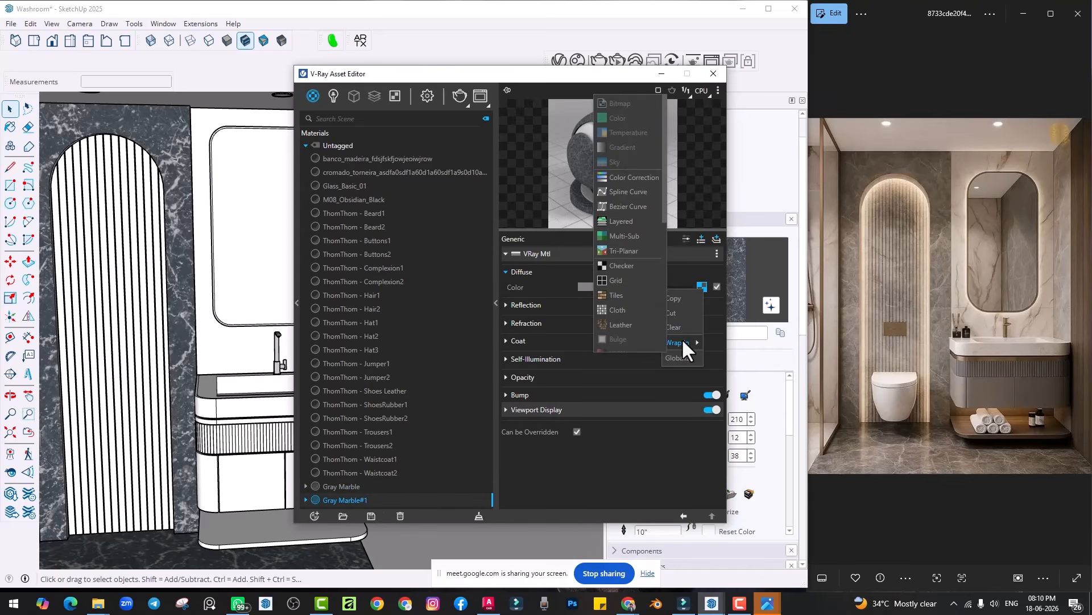
click(628, 177)
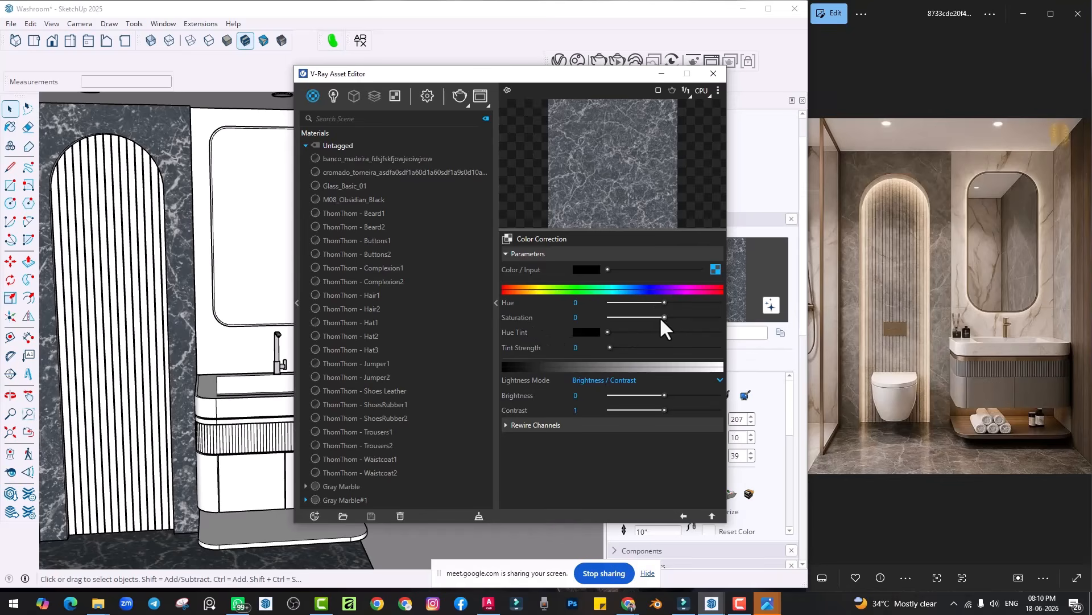
drag(660, 322, 679, 304)
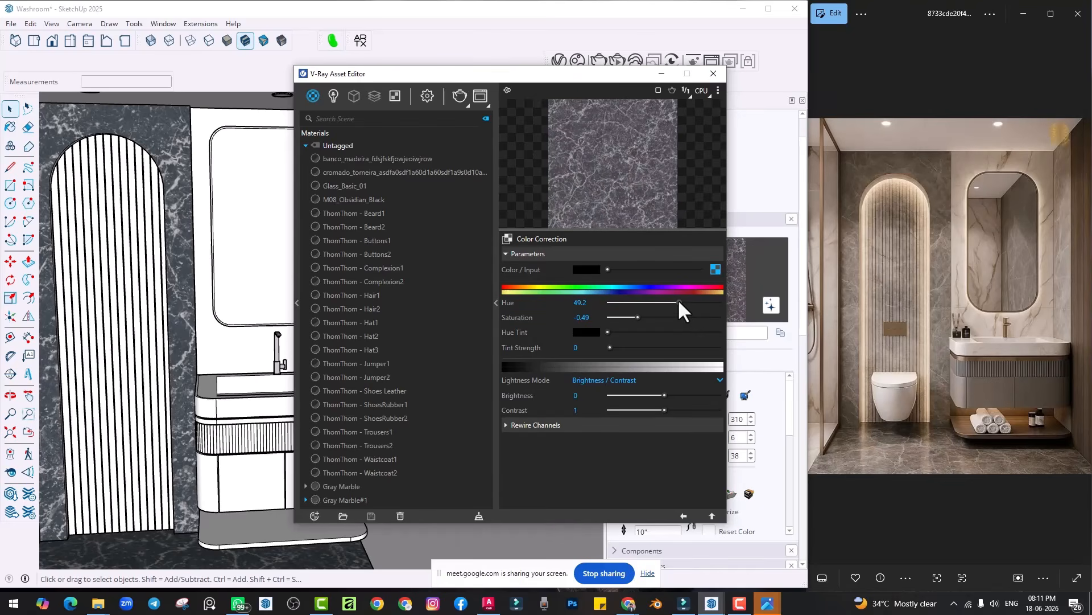
Step: Switch the color correction's lightness mode to Gain / Gamma / Lift, with gain 1.66 and gamma 1.53
click(620, 380)
click(603, 407)
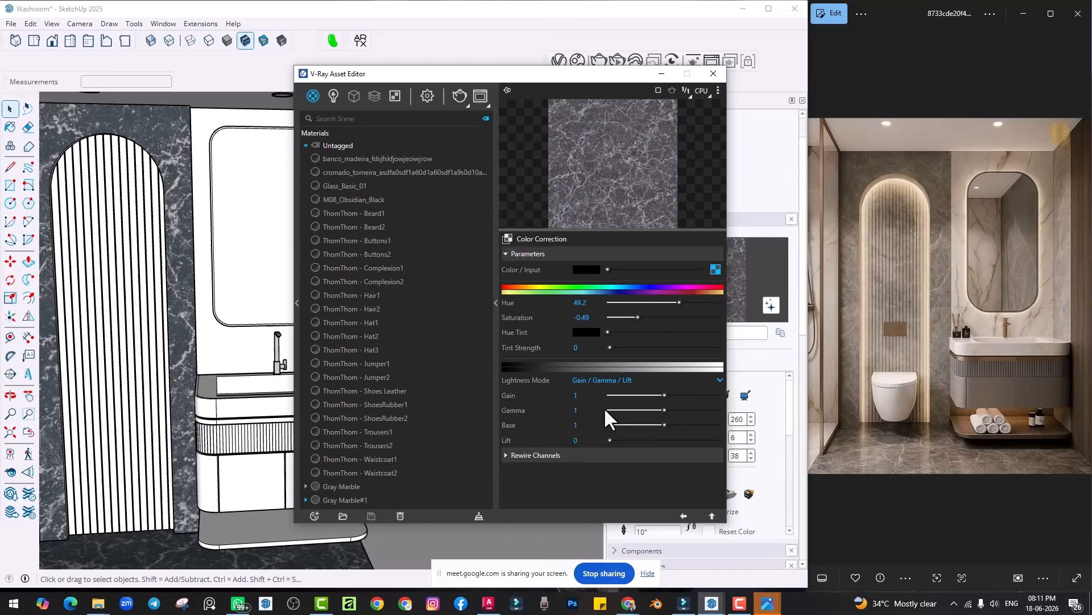
drag(664, 395, 690, 395)
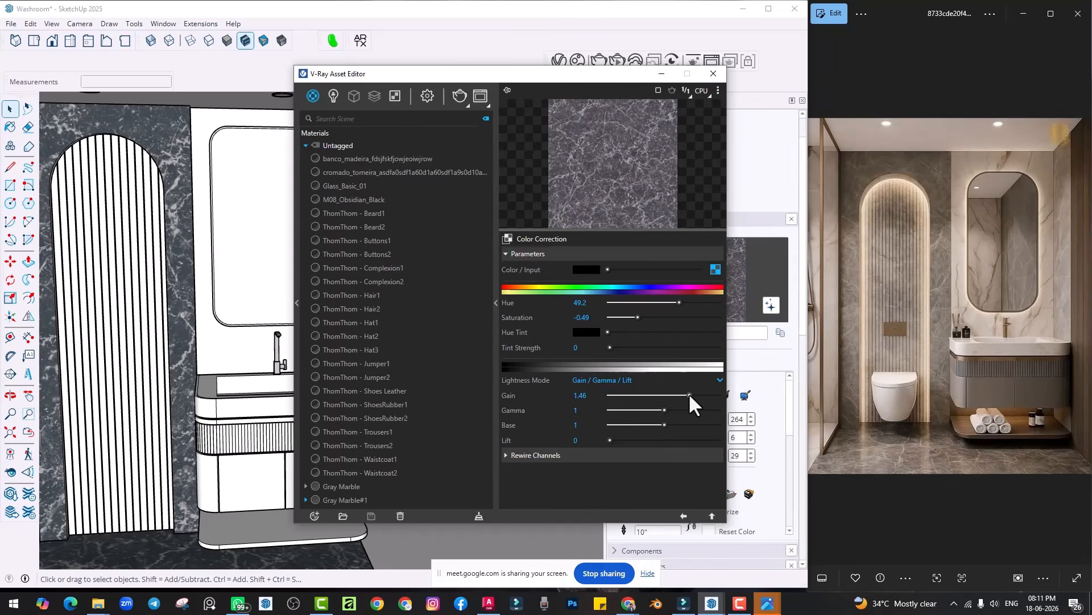
drag(687, 394, 700, 395)
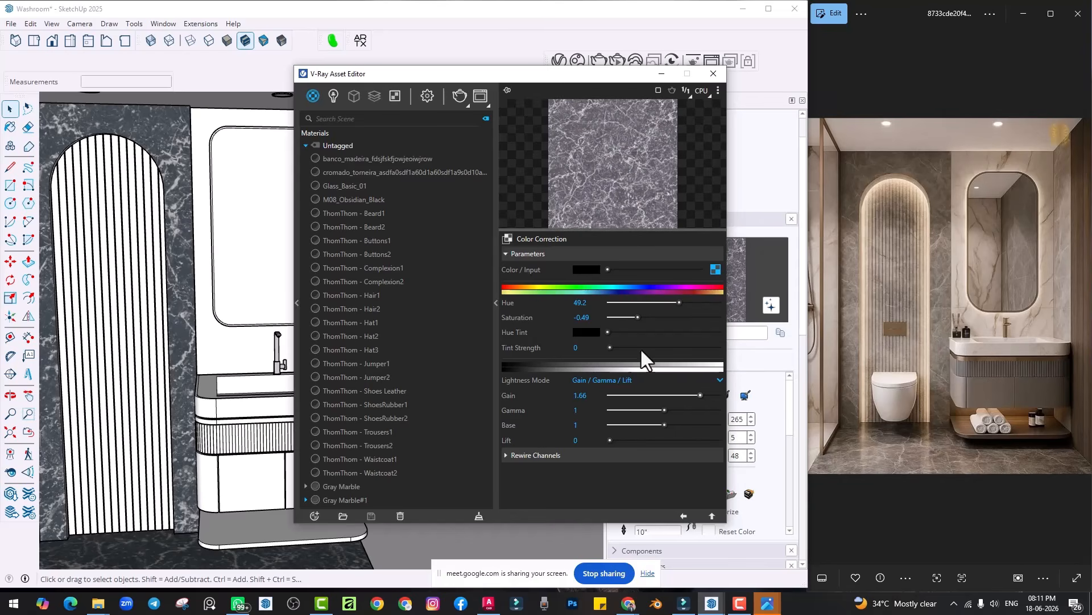
drag(664, 410, 676, 410)
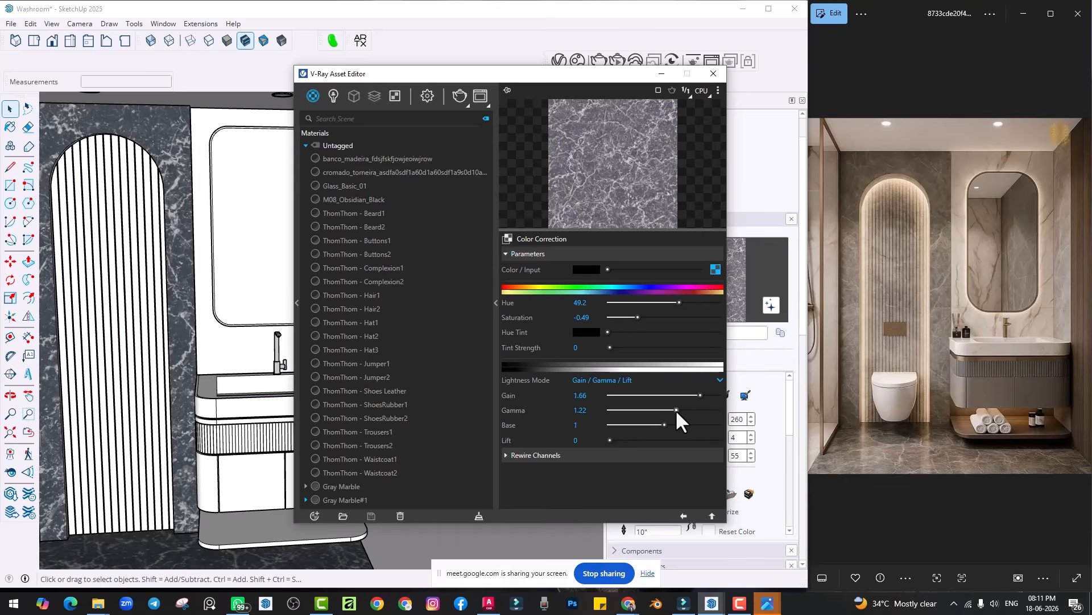
drag(677, 410, 688, 410)
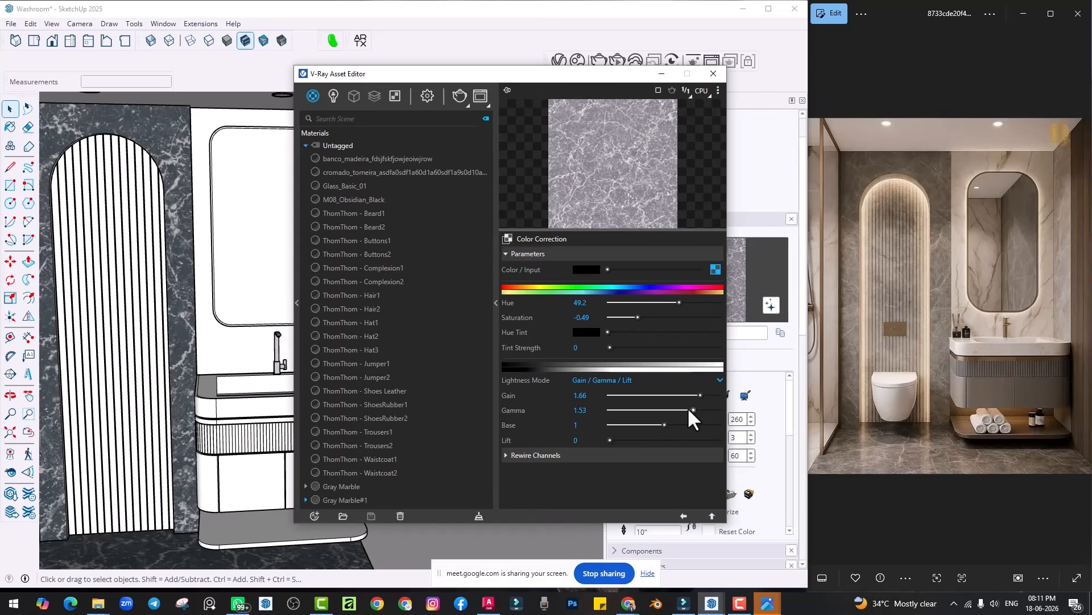
Step: Raise the color correction's gamma to 1.64 and return to the Gray Marble#1 material settings
drag(690, 410, 701, 410)
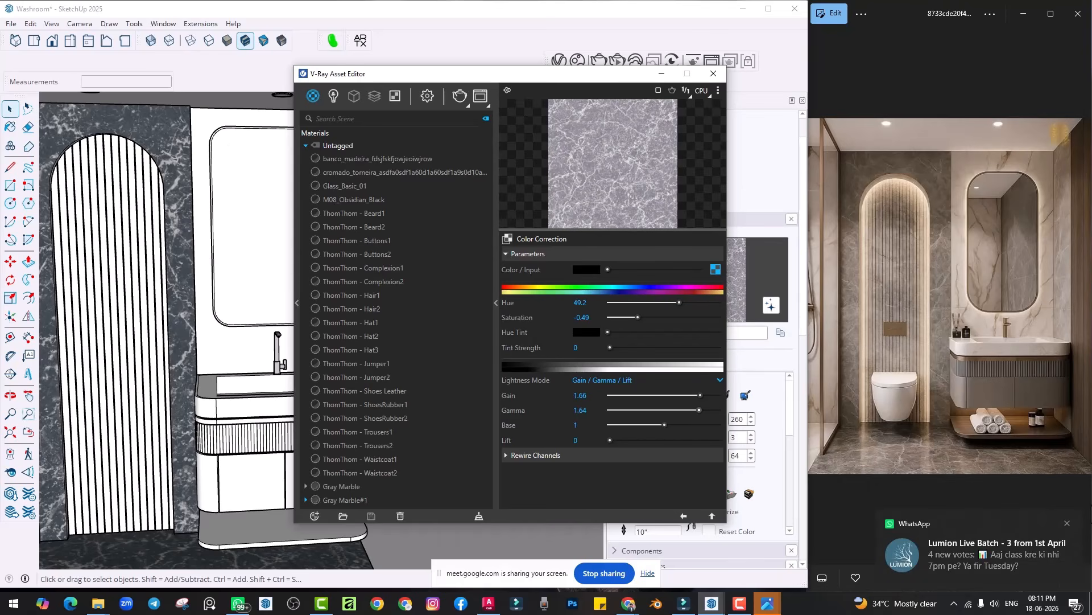
click(1067, 523)
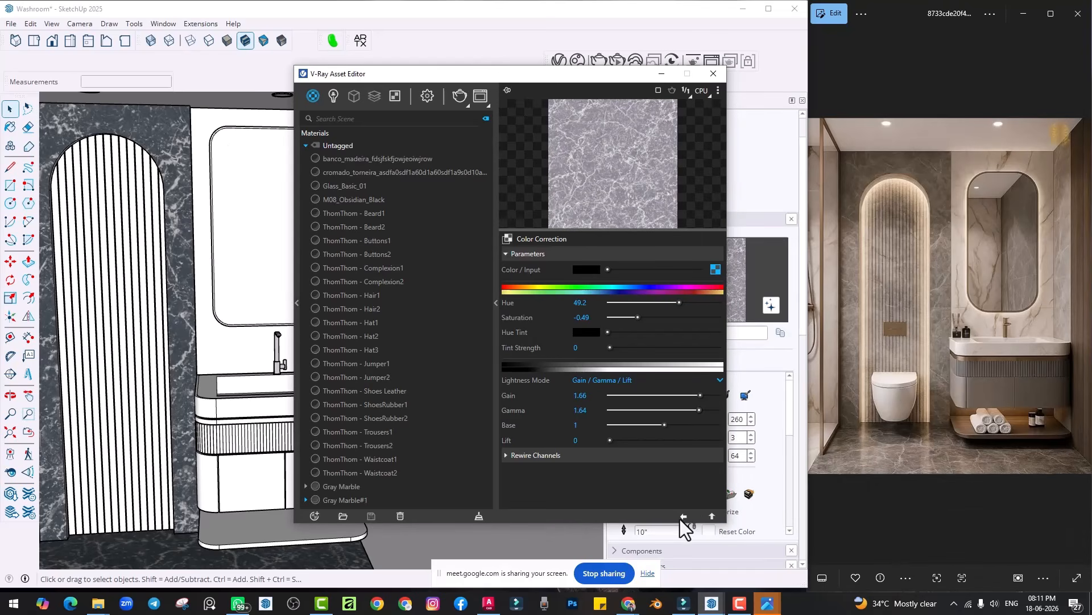
click(683, 517)
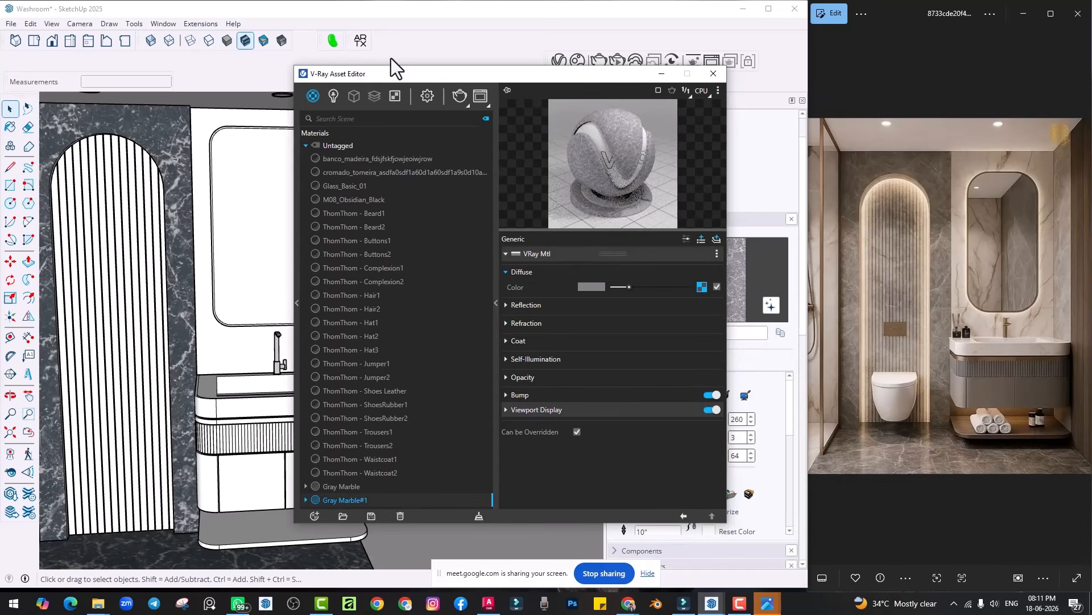
Step: Paint the wall face around the mirror and behind the washbasin with the Gray Marble#1 material
drag(397, 81, 487, 91)
click(273, 125)
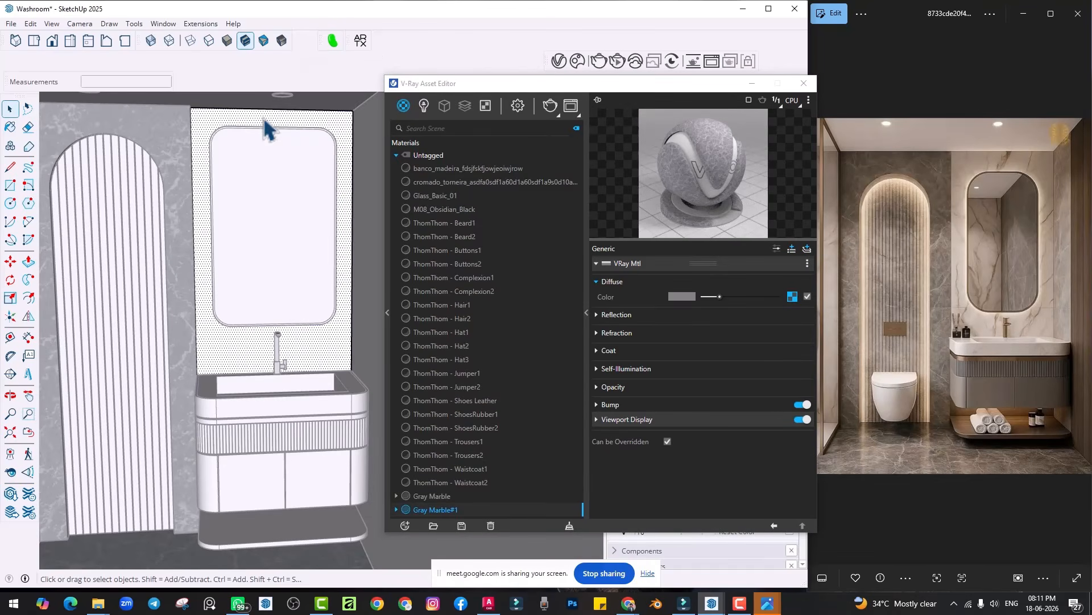
click(10, 127)
click(219, 113)
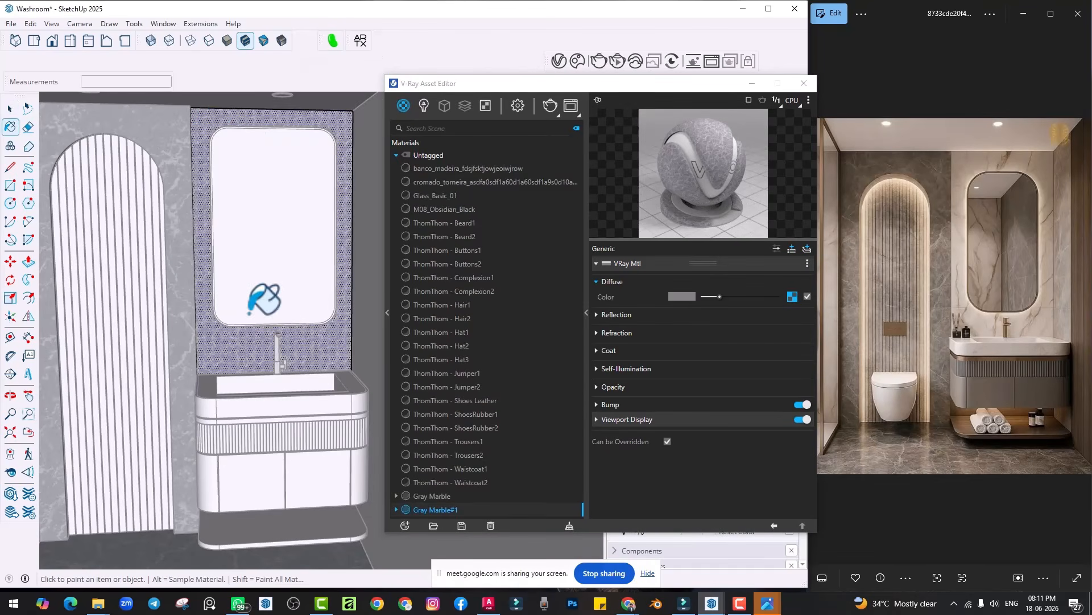
scroll(257, 296, down, 1)
scroll(290, 367, up, 2)
click(752, 84)
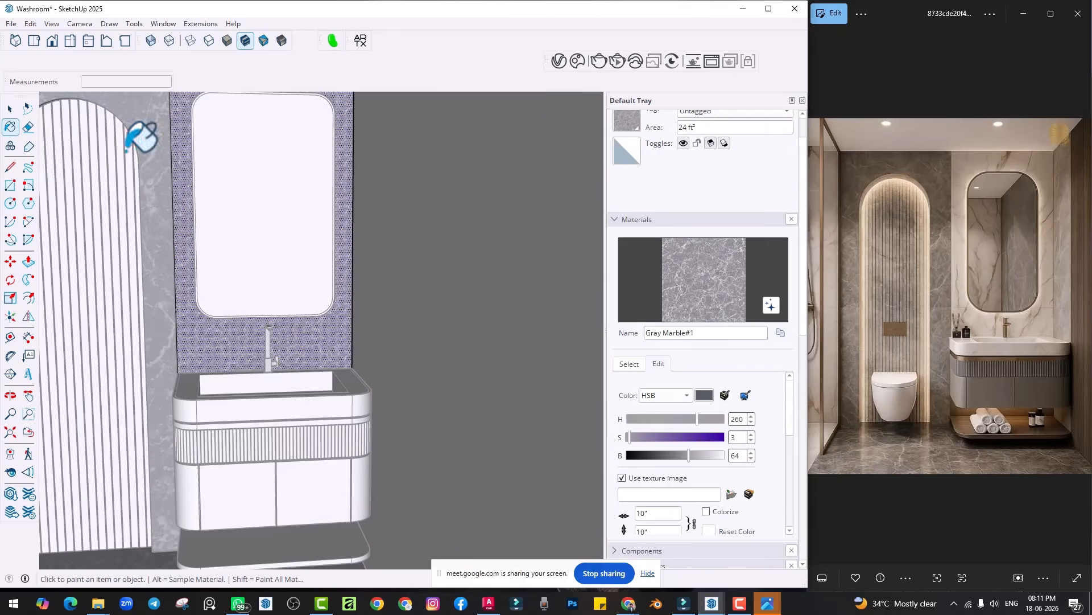
Step: Sample the arched panel's Gray Marble and the mirror wall's Gray Marble#1, and set the Gray Marble#1 texture width to 10'
alt+click(152, 126)
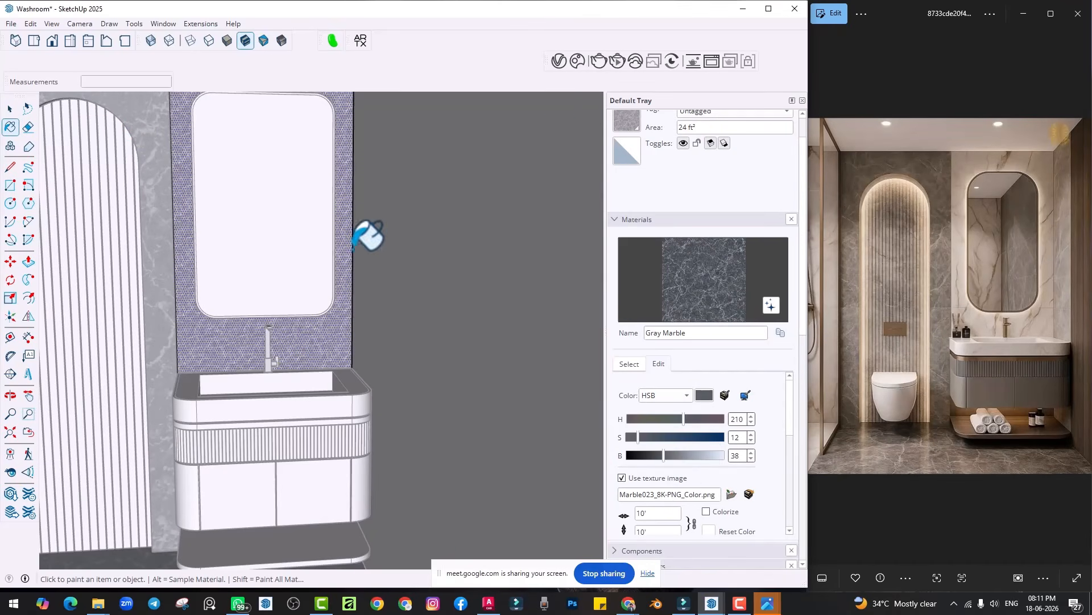
click(9, 127)
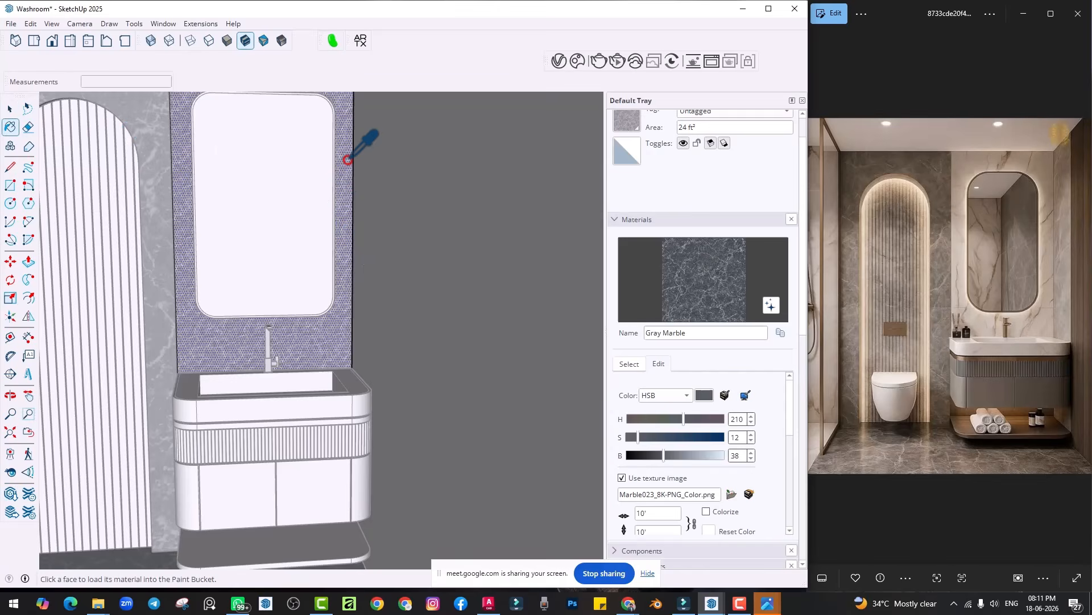
alt+click(359, 161)
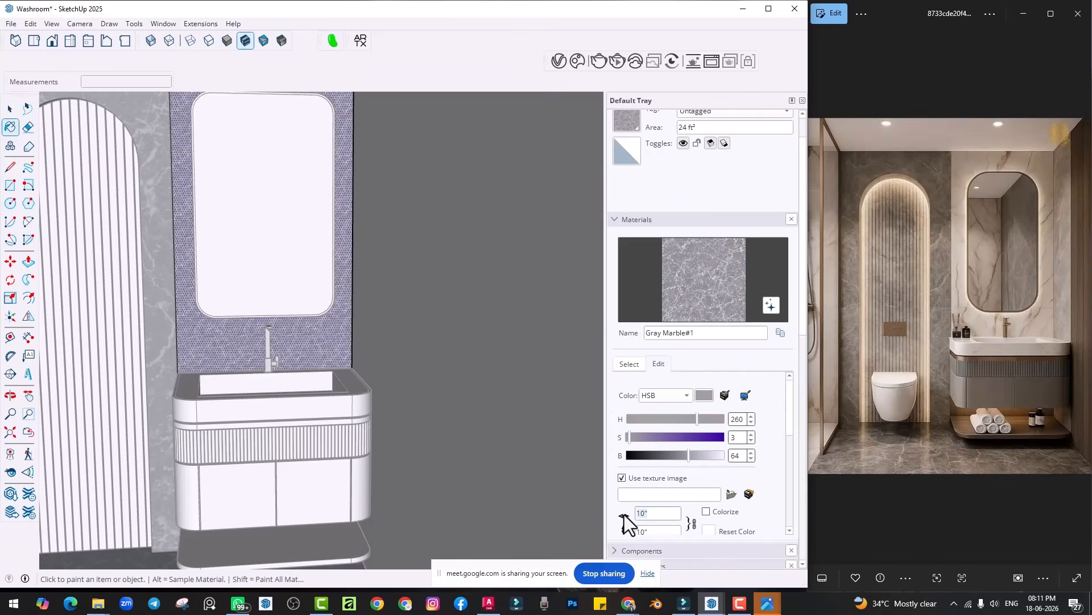
key(BackSpace)
text(')
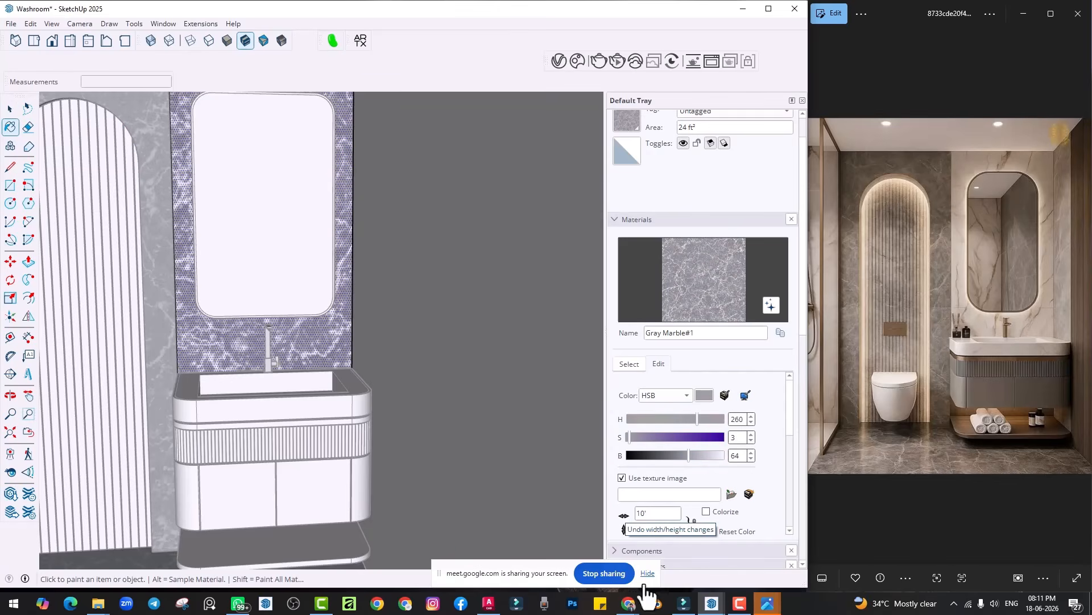
mouse_move(565, 310)
middle_down()
mouse_move(478, 312)
mouse_move(454, 337)
middle_up()
key(space)
click(458, 337)
scroll(336, 341, down, 4)
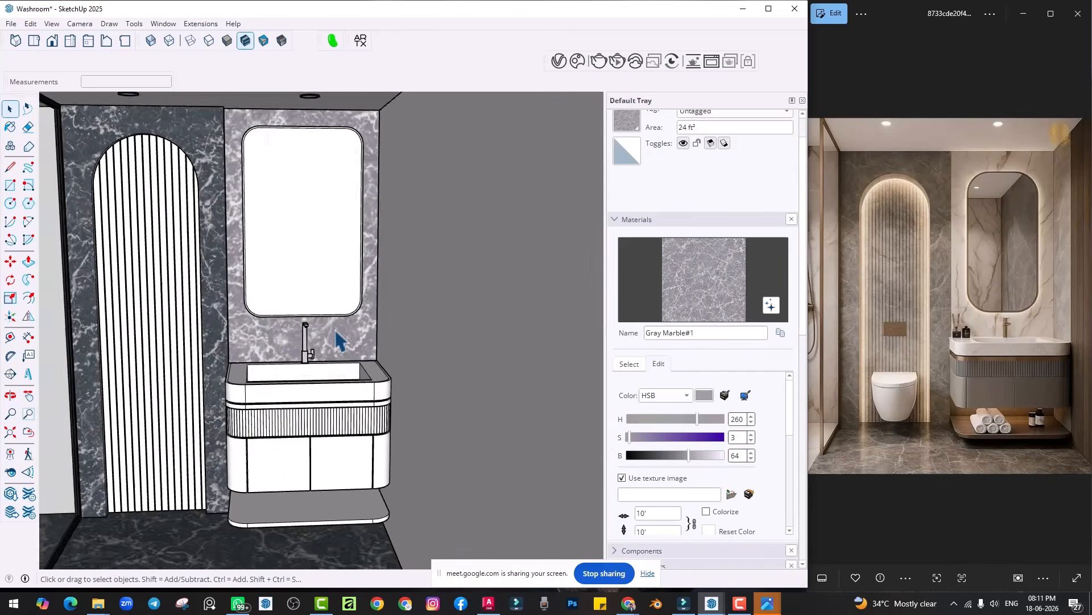
Step: Inspect the marble on the mirror wall and the Gray Marble reflection settings in the V-Ray Asset Editor
mouse_move(351, 361)
middle_down()
mouse_move(296, 322)
mouse_move(316, 364)
mouse_move(290, 322)
mouse_move(330, 337)
mouse_move(300, 341)
middle_up()
scroll(332, 338, up, 2)
scroll(332, 339, down, 2)
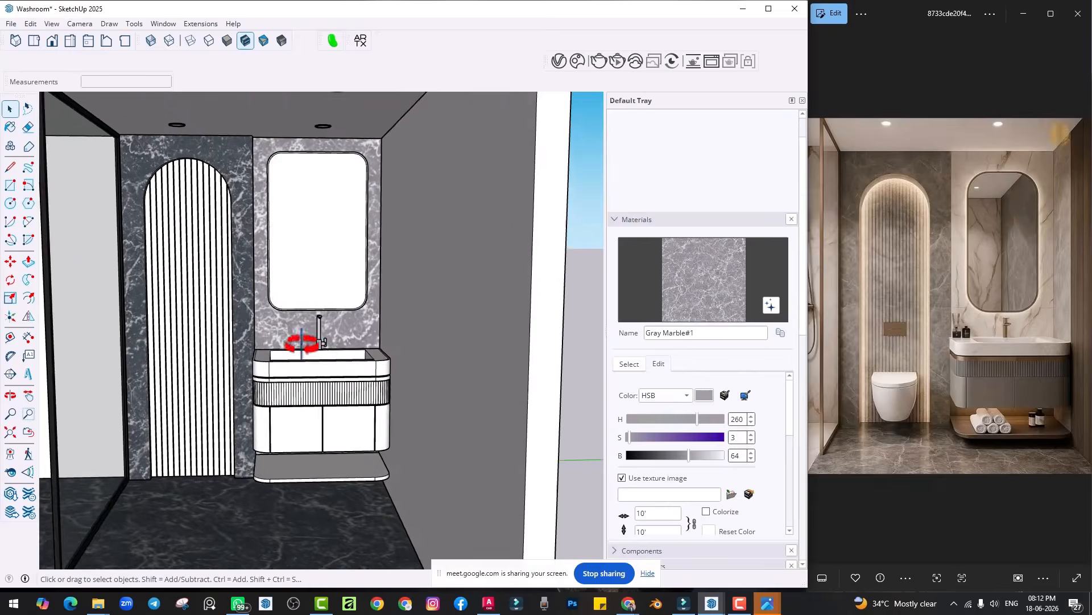
scroll(342, 356, up, 3)
click(560, 60)
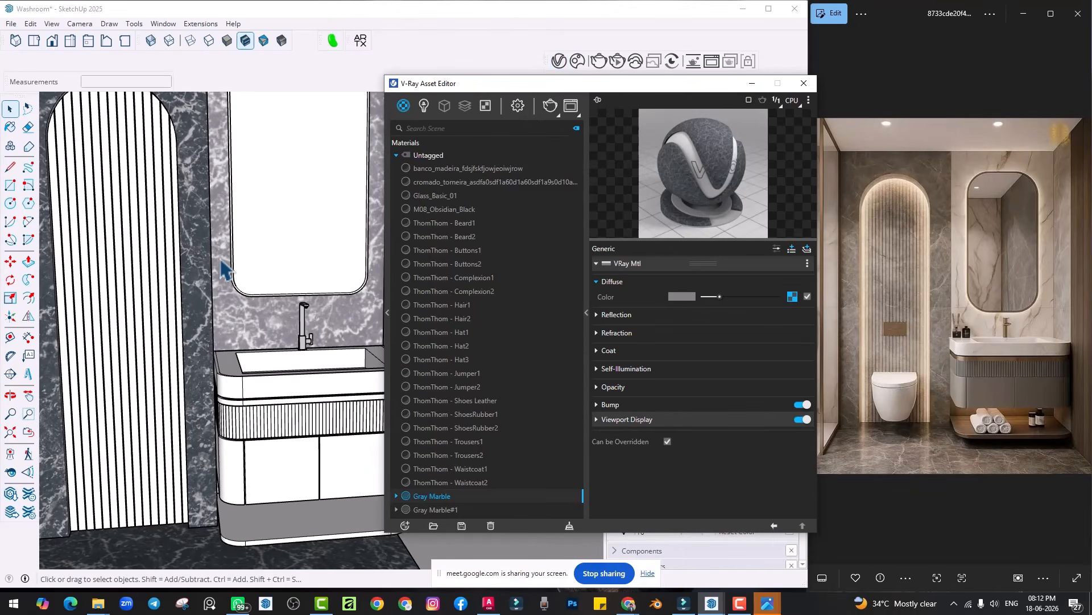
scroll(224, 268, down, 1)
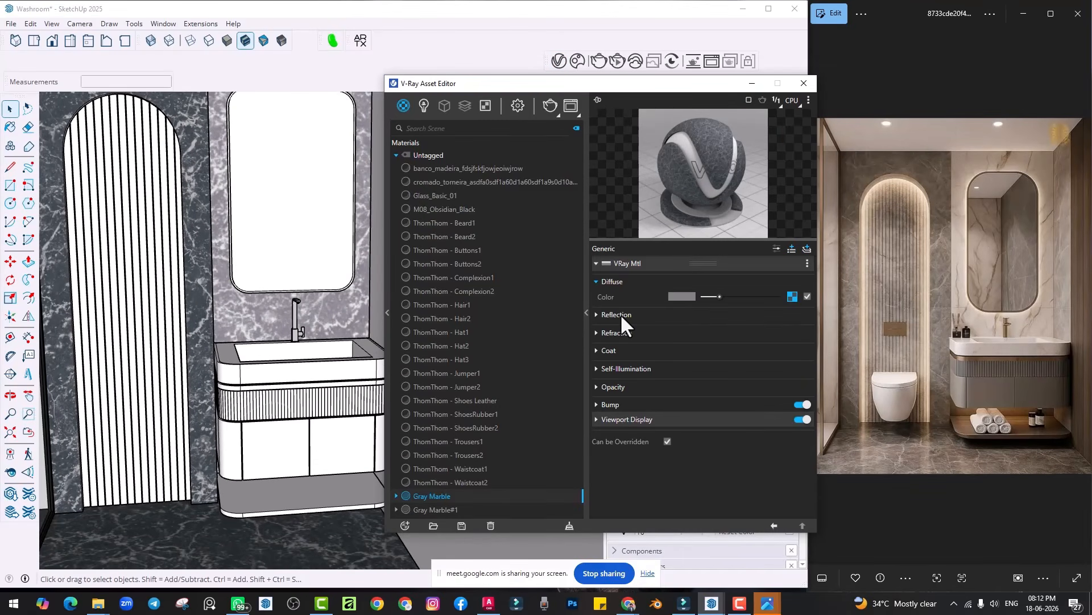
click(617, 315)
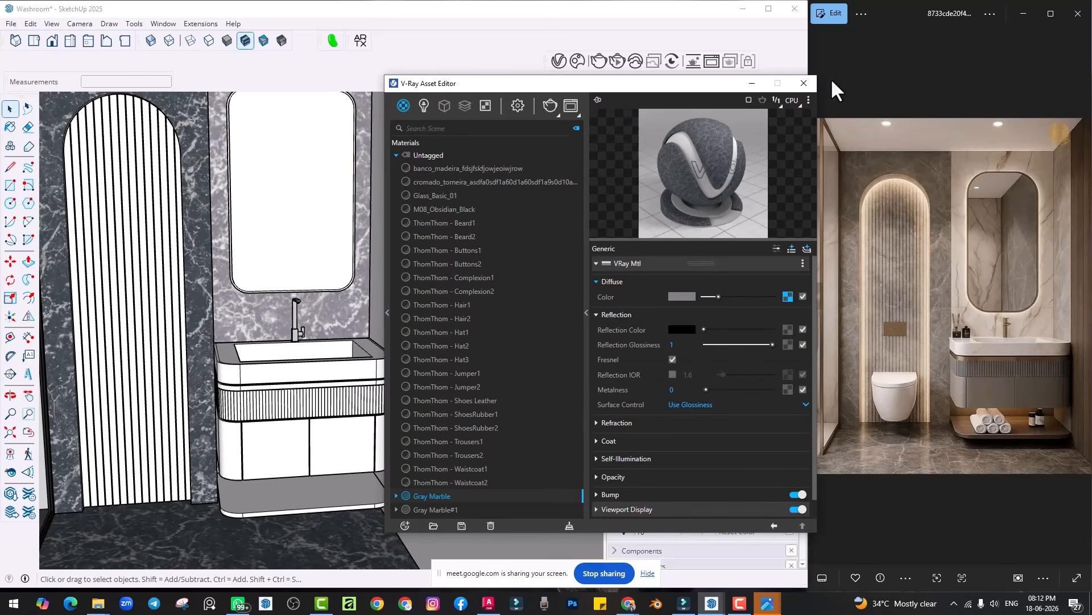
click(803, 83)
Step: Inside the room group, copy the side wall's vertical corner edge along the red axis to align with the vanity's front corner
mouse_move(348, 244)
middle_down()
mouse_move(371, 297)
mouse_move(363, 279)
mouse_move(361, 298)
mouse_move(390, 281)
mouse_move(353, 281)
mouse_move(393, 274)
middle_up()
scroll(273, 275, up, 5)
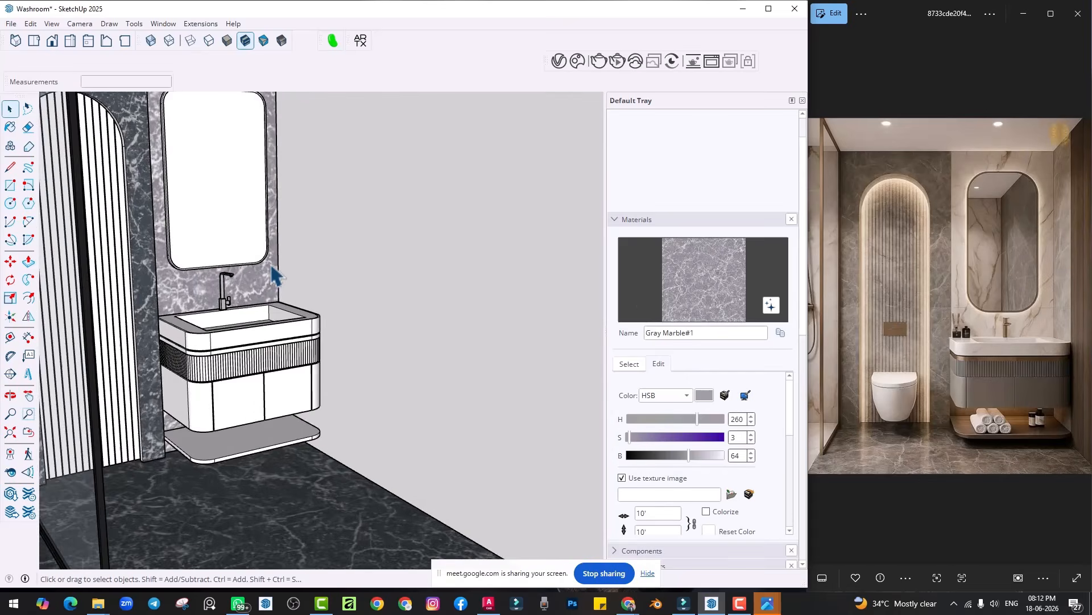
click(333, 248)
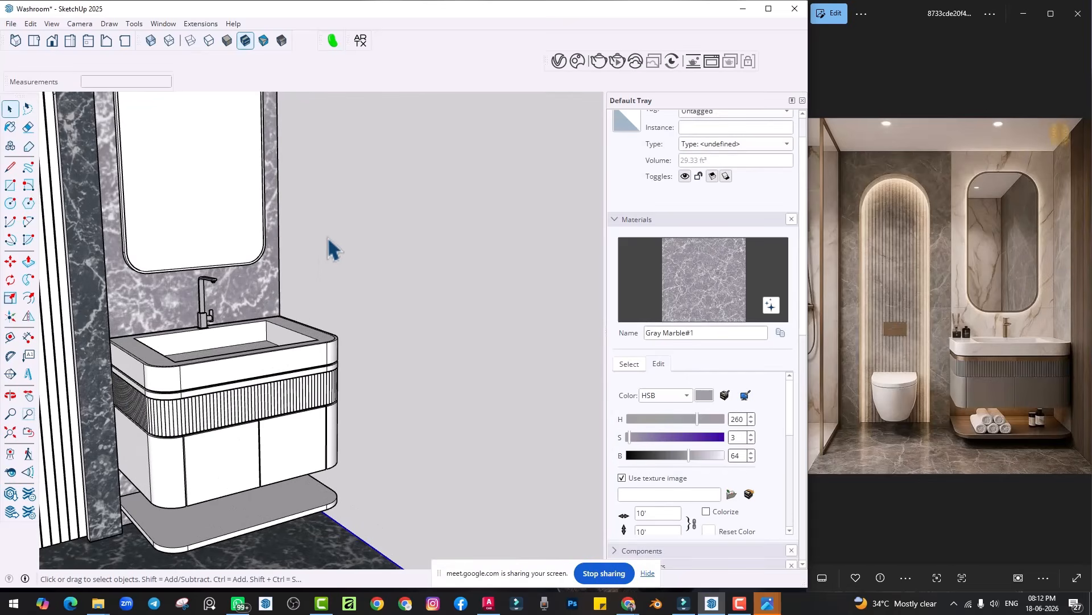
double_click(329, 239)
scroll(283, 248, up, 2)
scroll(301, 256, up, 5)
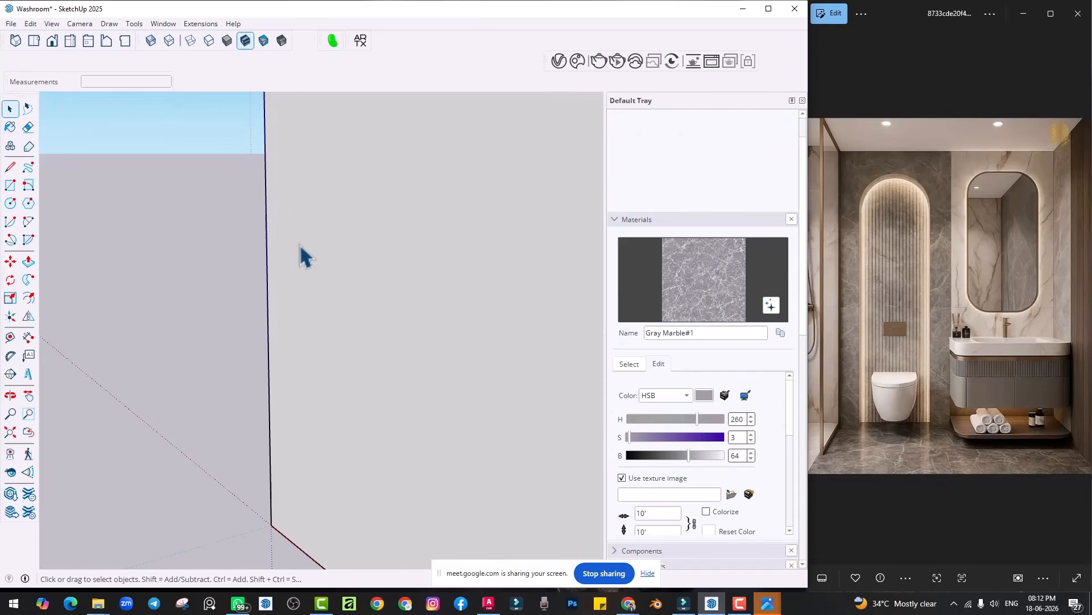
click(268, 238)
key(m)
click(267, 235)
key(ctrl)
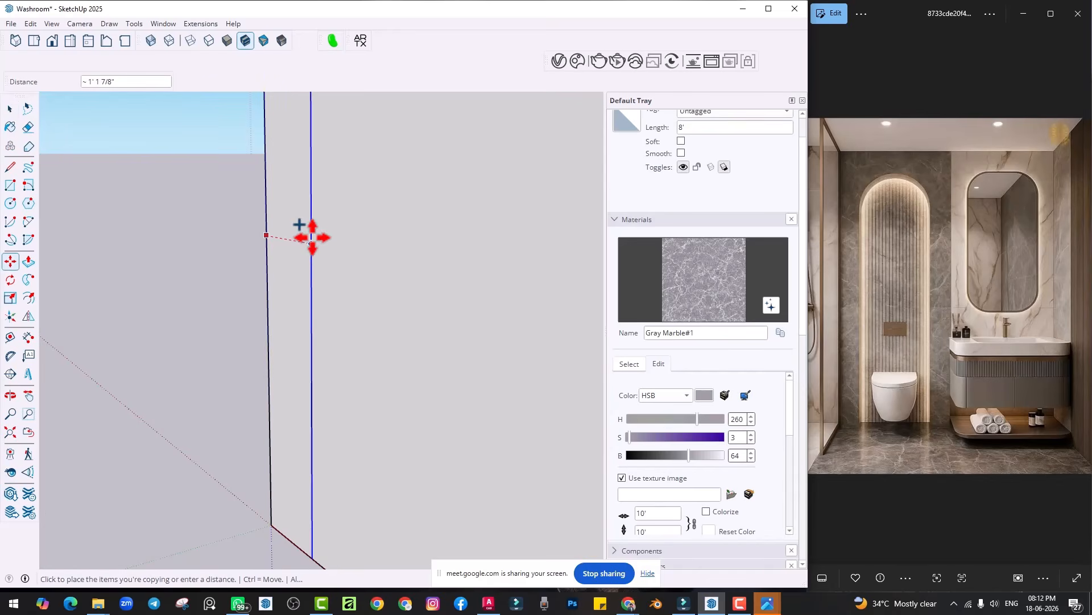
scroll(307, 238, down, 3)
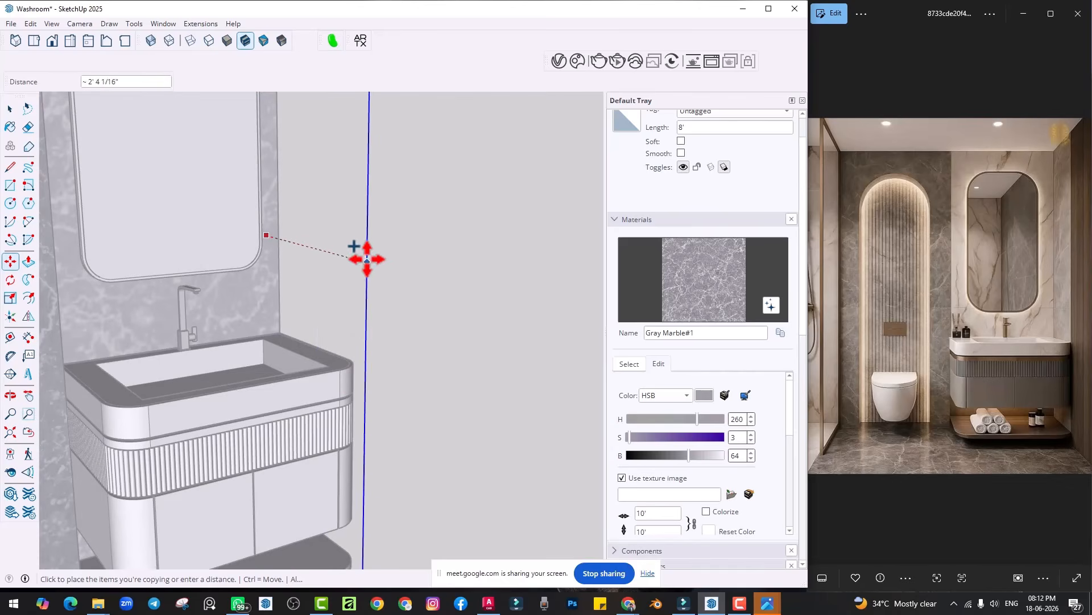
key(Right)
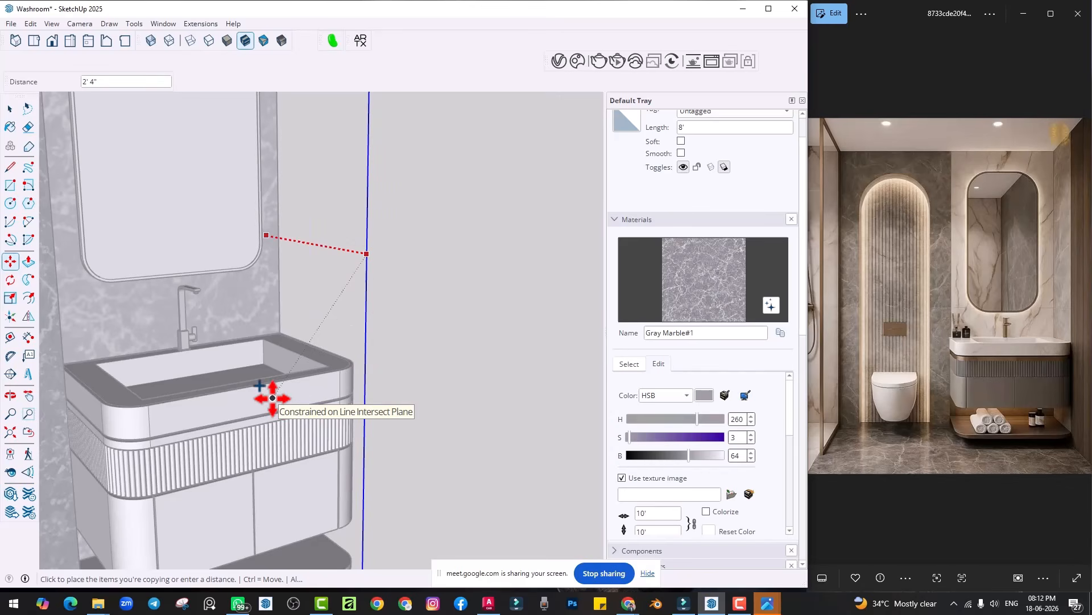
click(348, 355)
scroll(350, 334, down, 2)
key(space)
Step: Paint the new side wall strip beside the vanity with Gray Marble#1
click(326, 270)
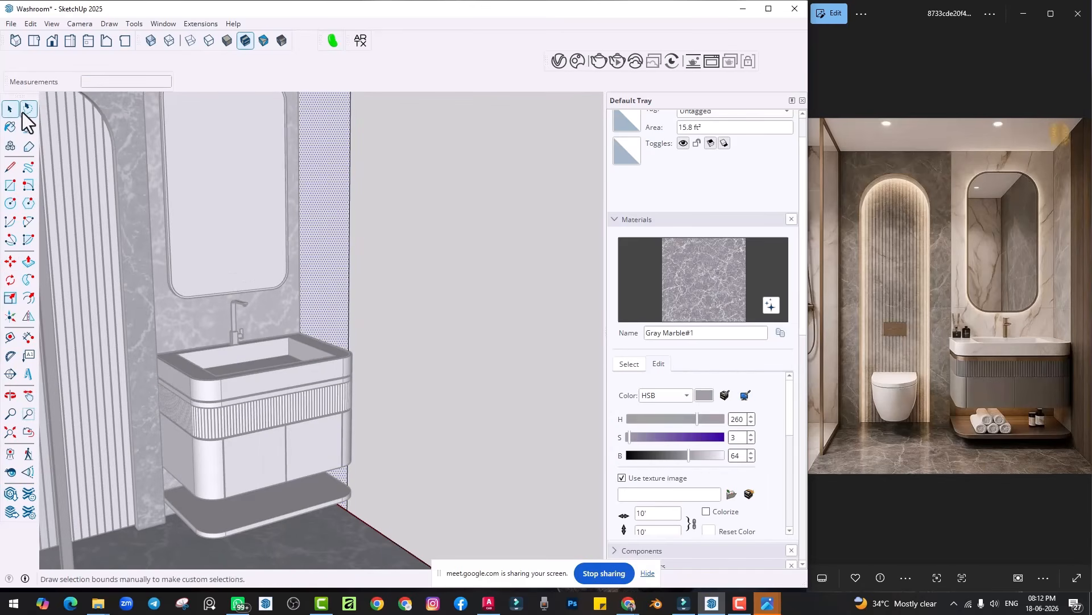
click(12, 128)
click(352, 201)
Step: Paint the narrow side face of the dark arched panel, next to the mirror wall, with Gray Marble#1
mouse_move(353, 202)
middle_down()
mouse_move(286, 248)
mouse_move(259, 239)
middle_up()
scroll(192, 239, up, 6)
mouse_move(182, 237)
middle_down()
mouse_move(207, 249)
mouse_move(162, 248)
middle_up()
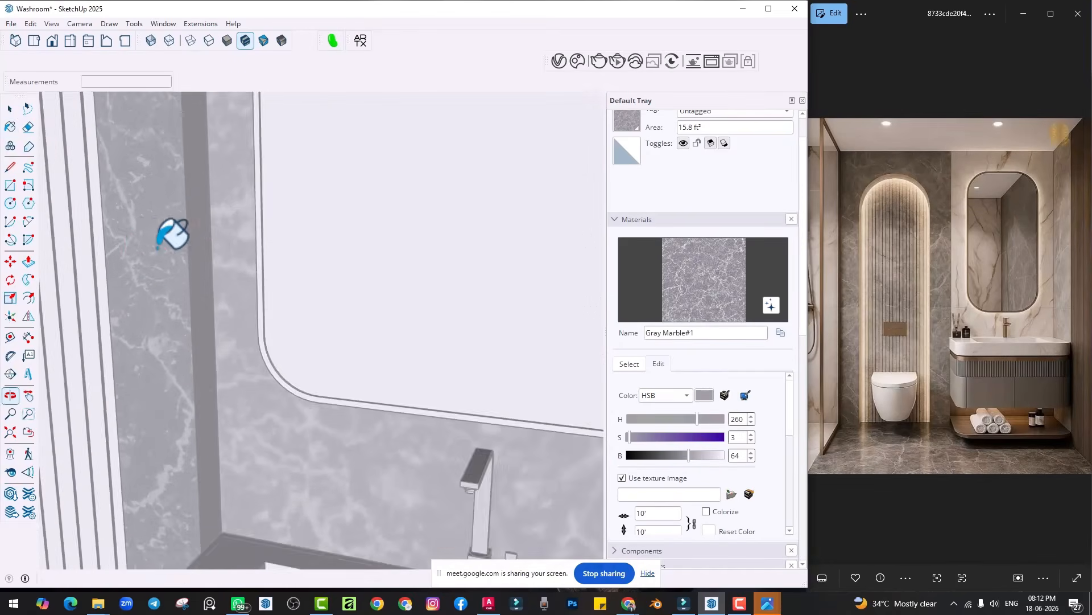
scroll(188, 249, up, 3)
key(space)
double_click(222, 250)
click(11, 132)
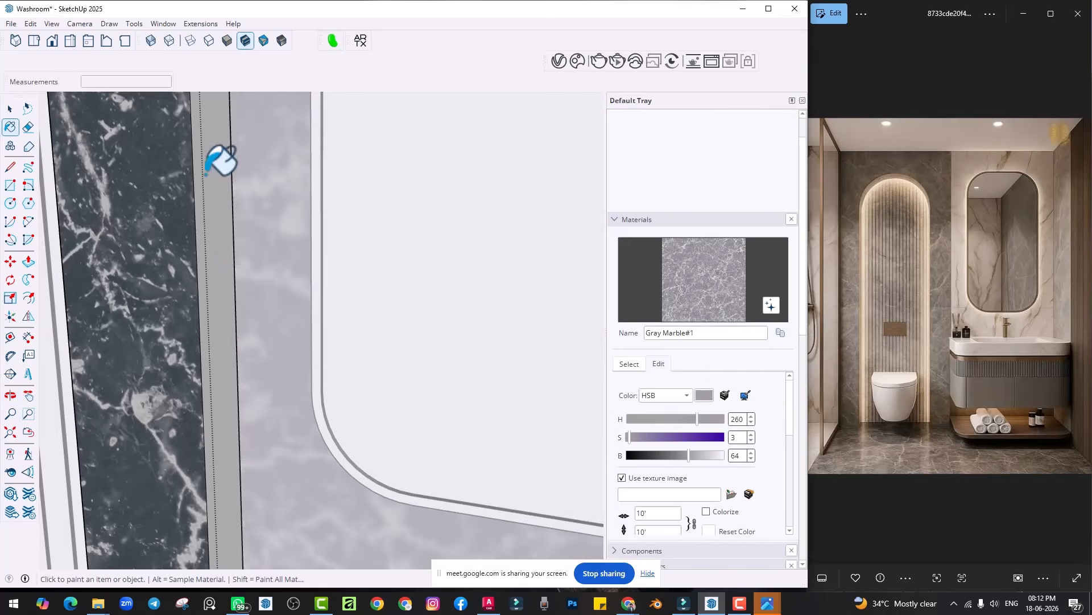
click(211, 173)
scroll(244, 243, down, 2)
scroll(266, 253, down, 5)
key(space)
click(271, 294)
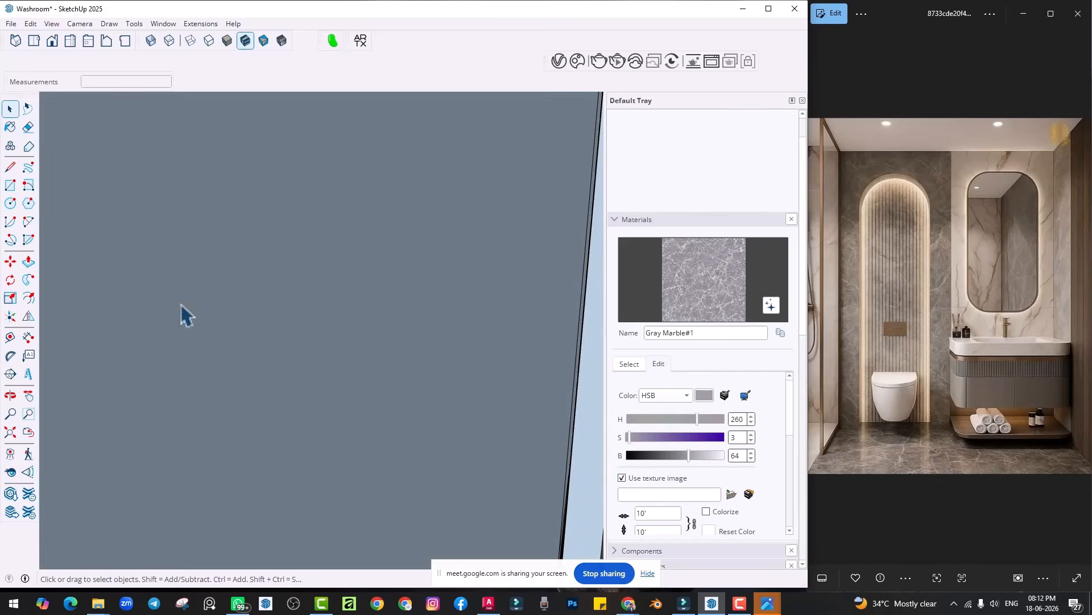
Step: Save a front view into the washroom interior as a scene, and recall that scene after orbiting away
scroll(181, 304, down, 3)
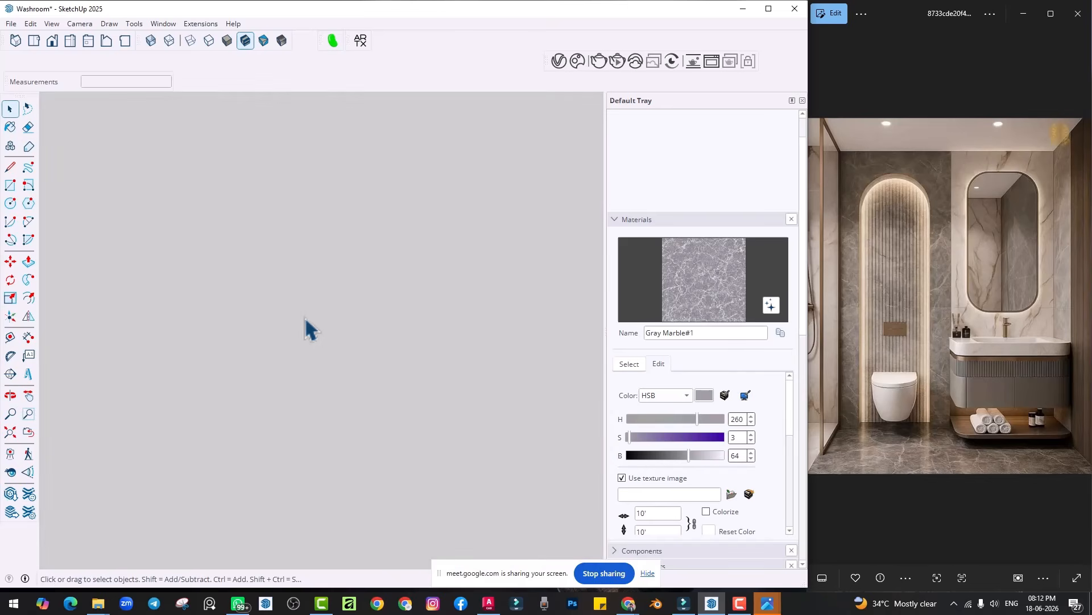
click(6, 438)
middle_drag(371, 326, 230, 346)
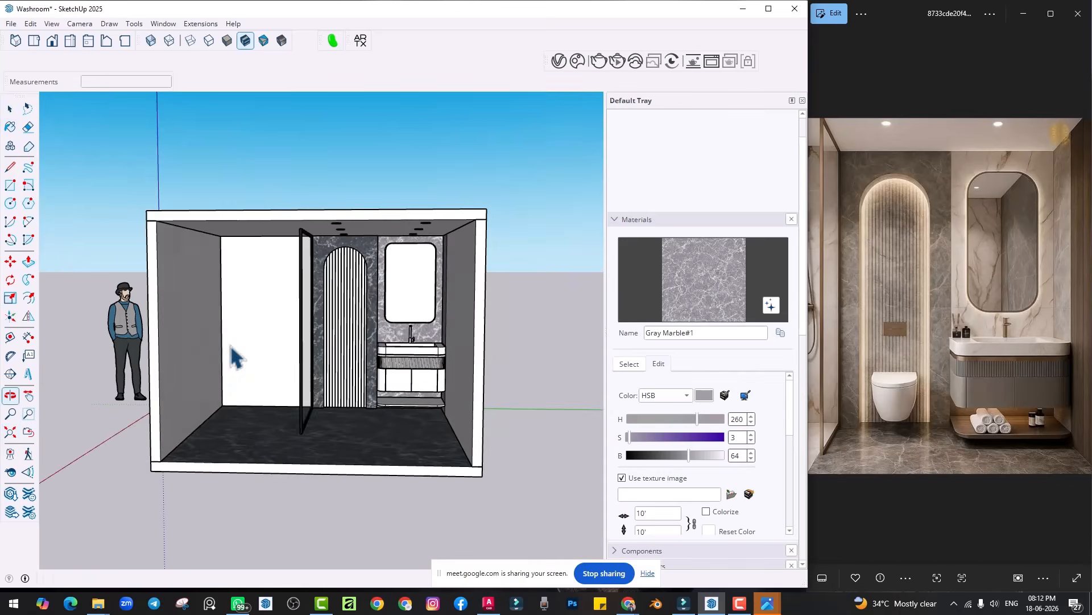
scroll(364, 333, up, 4)
mouse_move(364, 332)
middle_down()
mouse_move(371, 312)
mouse_move(392, 302)
mouse_move(398, 312)
middle_up()
scroll(366, 333, up, 1)
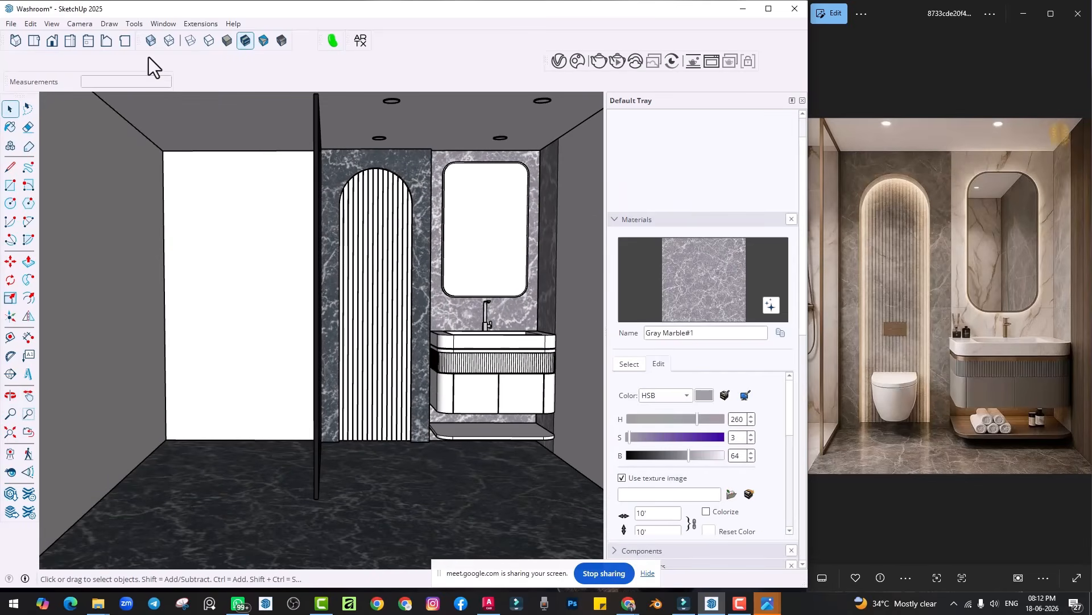
click(52, 24)
mouse_move(91, 241)
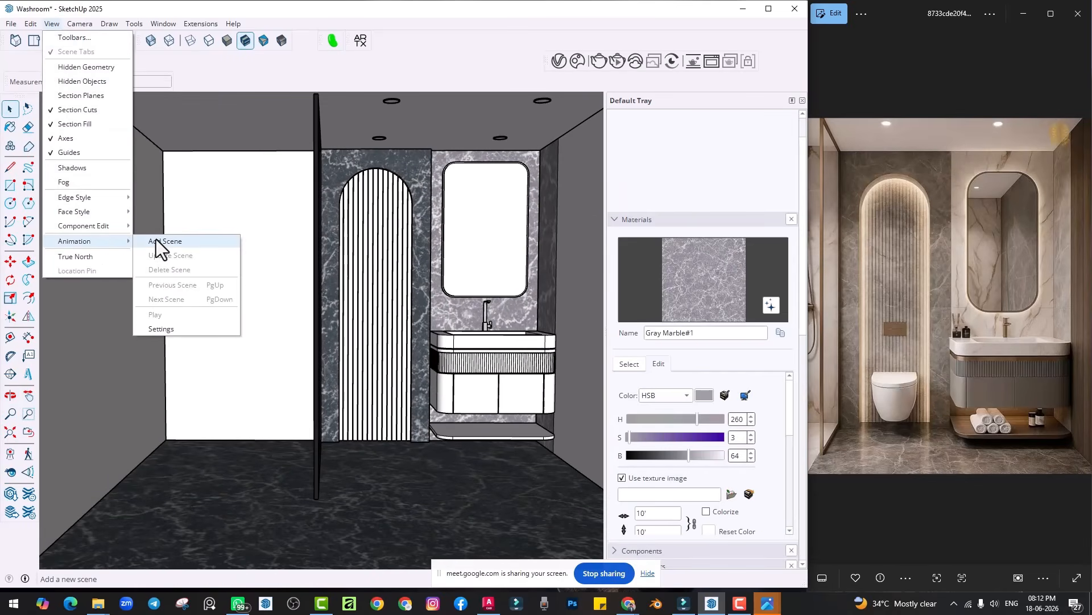
click(155, 239)
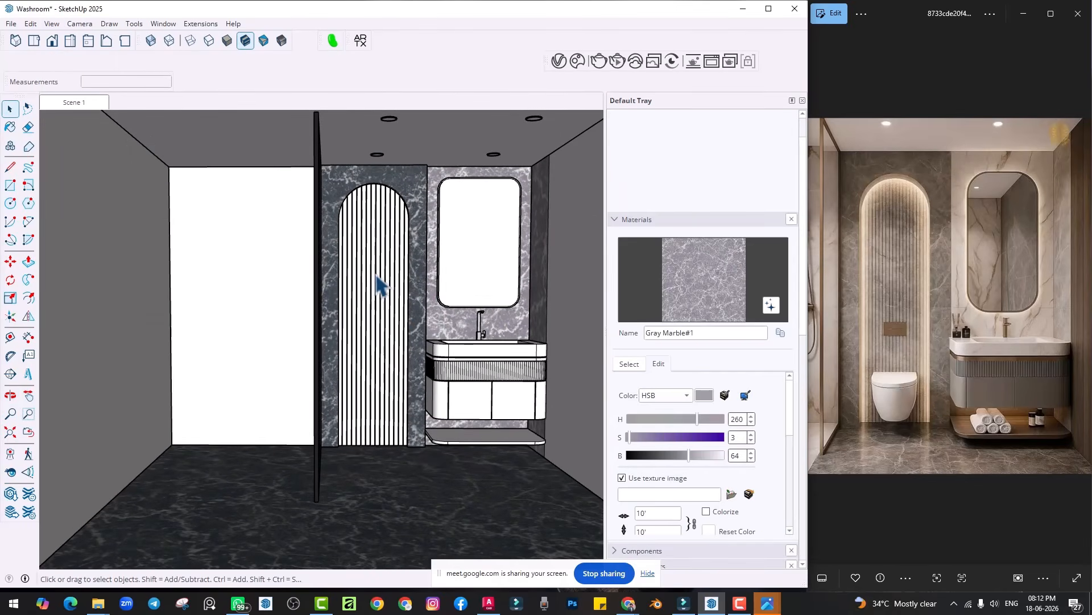
mouse_move(198, 183)
middle_down()
mouse_move(236, 409)
mouse_move(188, 336)
middle_up()
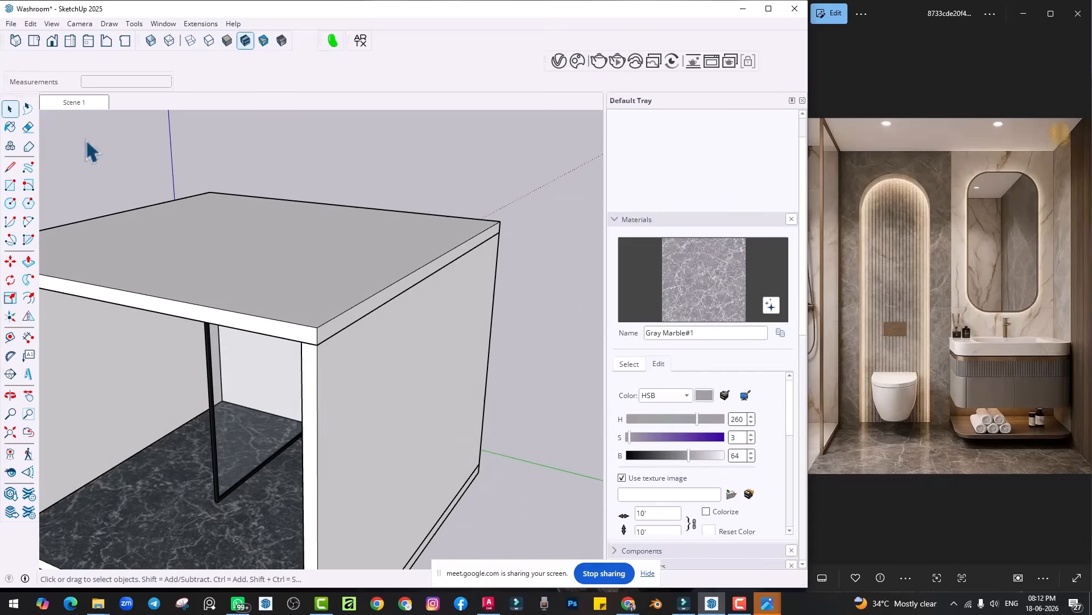
click(76, 104)
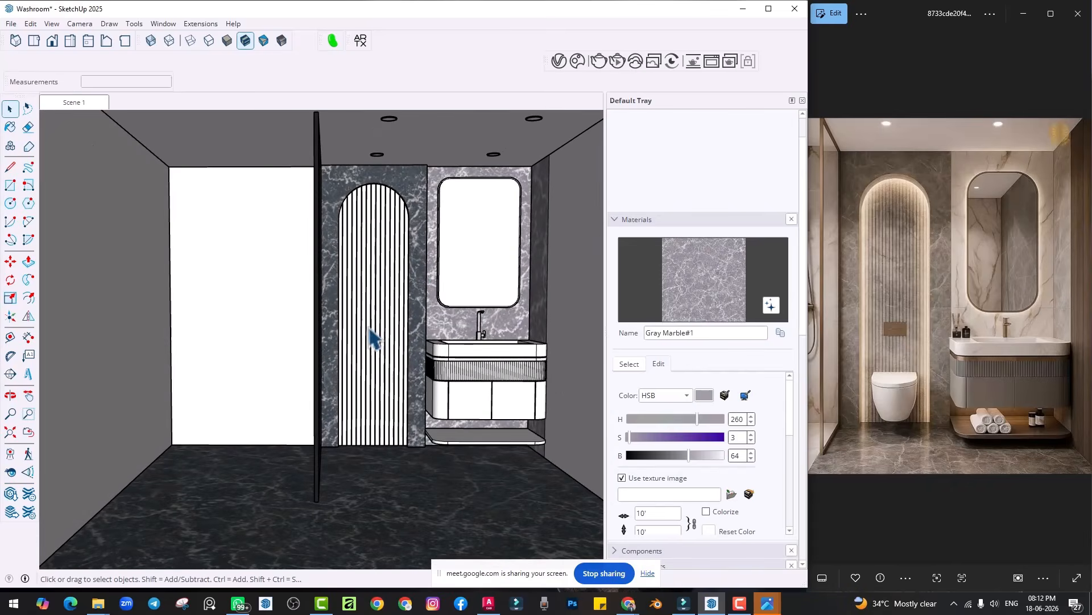
Step: Check the scene transition settings in Model Info, orbit away from the washroom interior and recall Scene 1
middle_drag(370, 327, 367, 331)
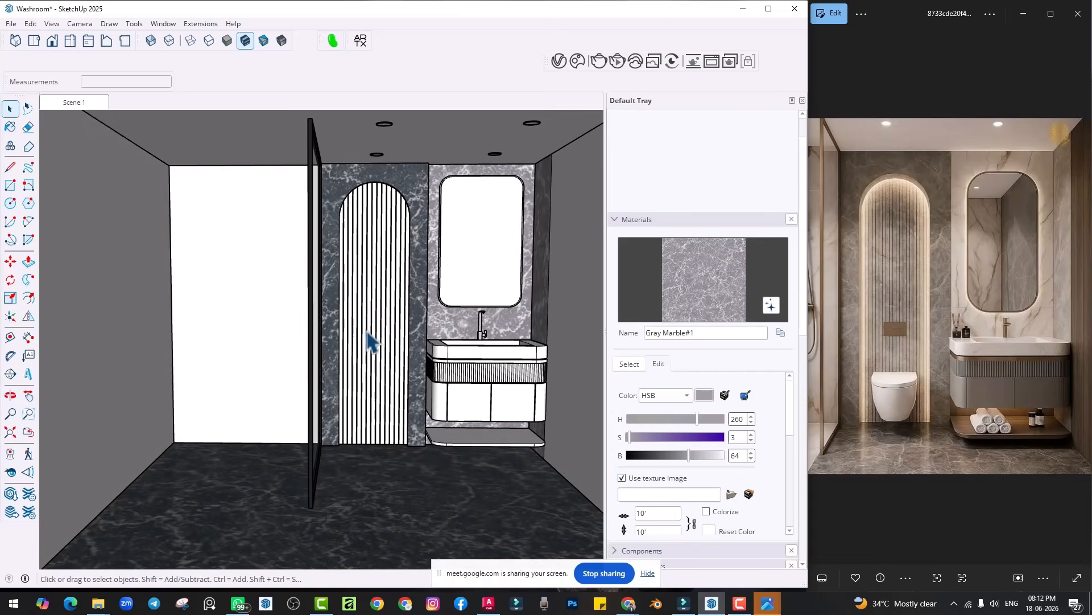
click(50, 22)
mouse_move(130, 238)
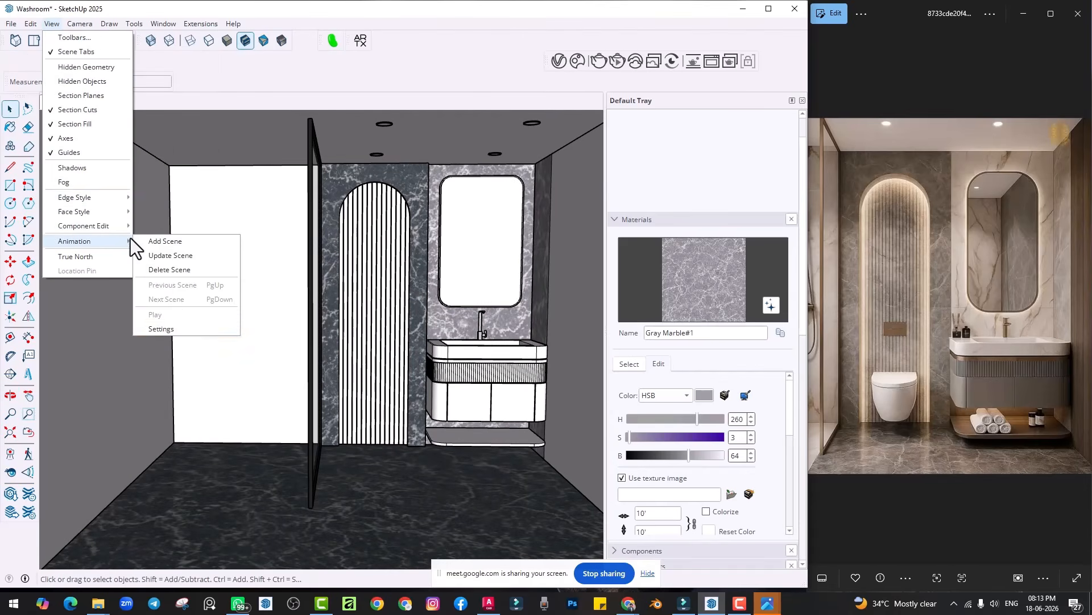
click(175, 328)
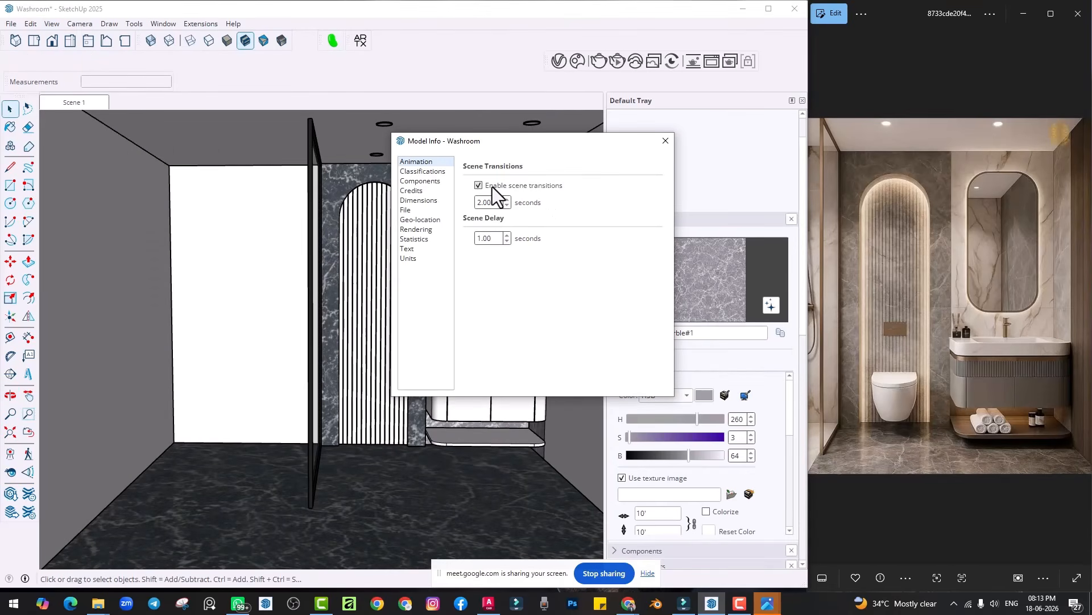
click(663, 142)
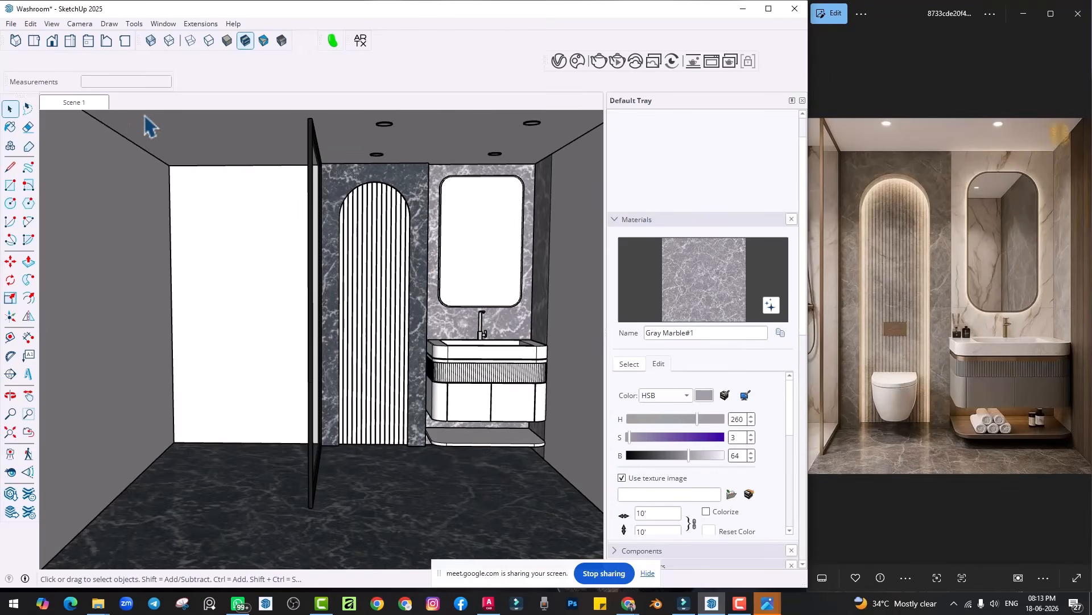
mouse_move(310, 319)
middle_down()
mouse_move(268, 351)
mouse_move(215, 322)
middle_up()
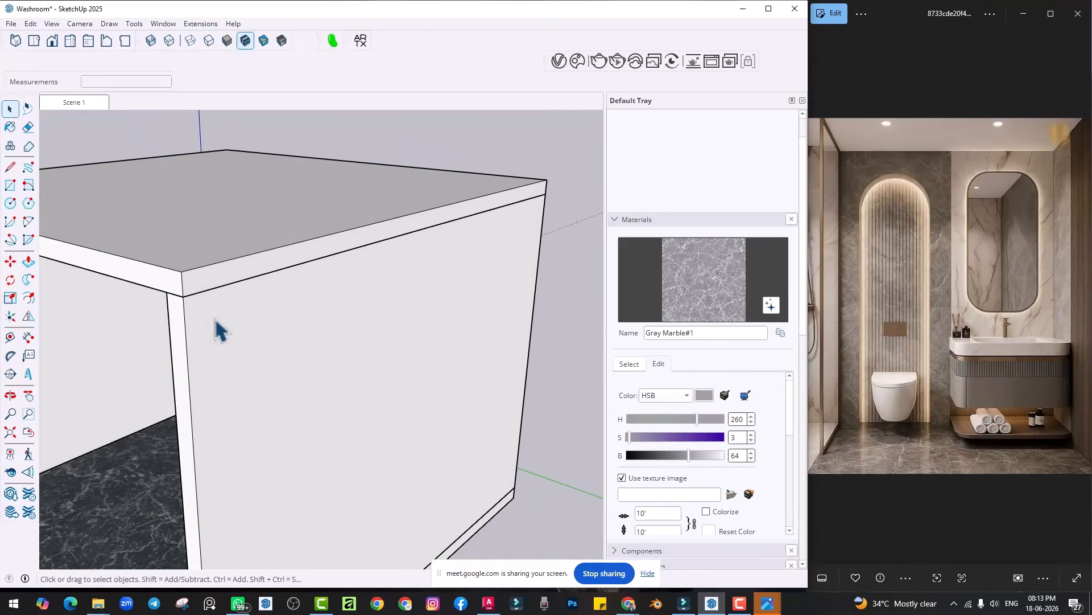
click(71, 104)
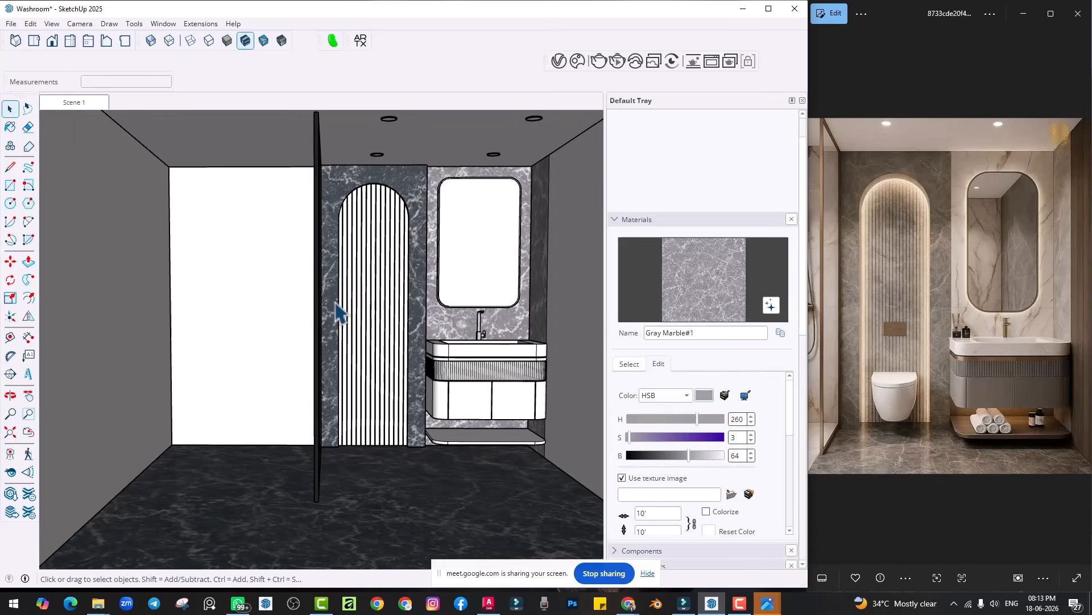
Step: Paint the vanity's washbasin block with Gray Marble#1
scroll(434, 390, up, 8)
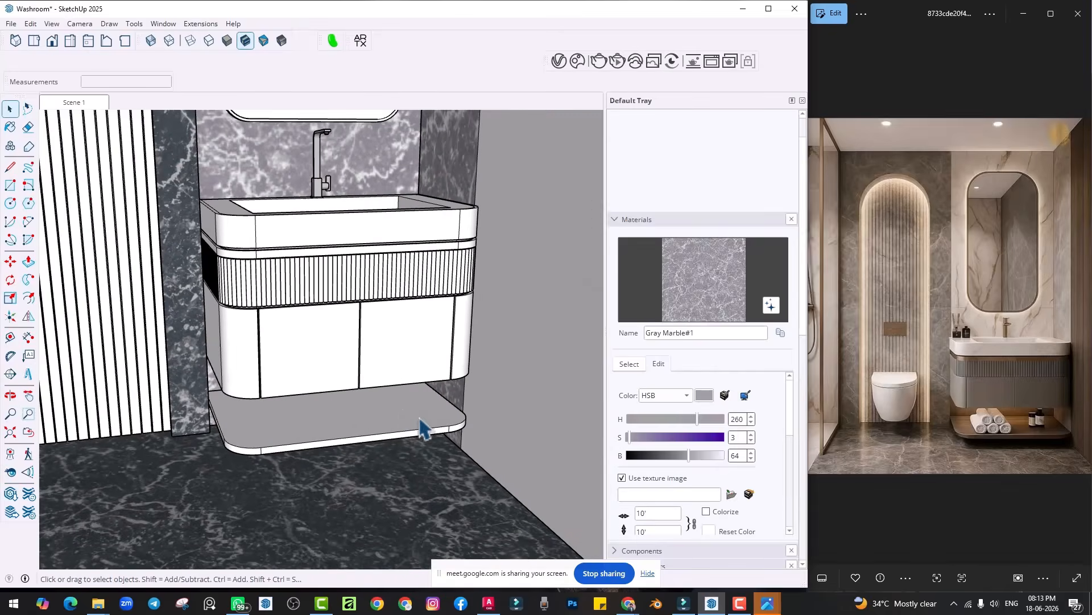
mouse_move(421, 428)
middle_down()
mouse_move(383, 309)
mouse_move(364, 364)
middle_up()
scroll(351, 316, up, 2)
middle_drag(351, 315, 367, 351)
scroll(503, 318, down, 1)
shift+middle_drag(506, 314, 522, 329)
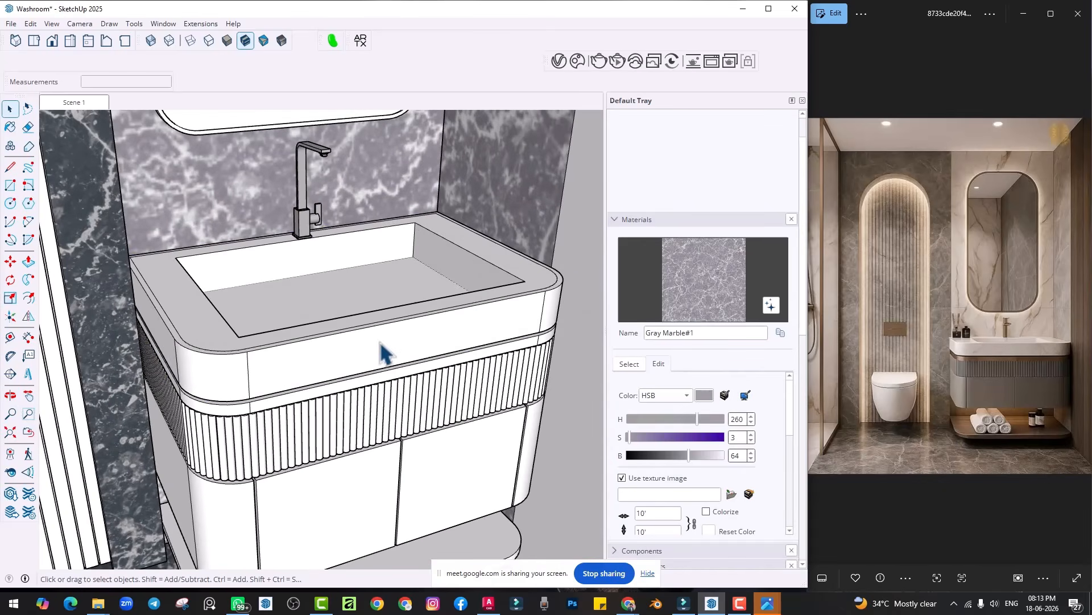
click(380, 349)
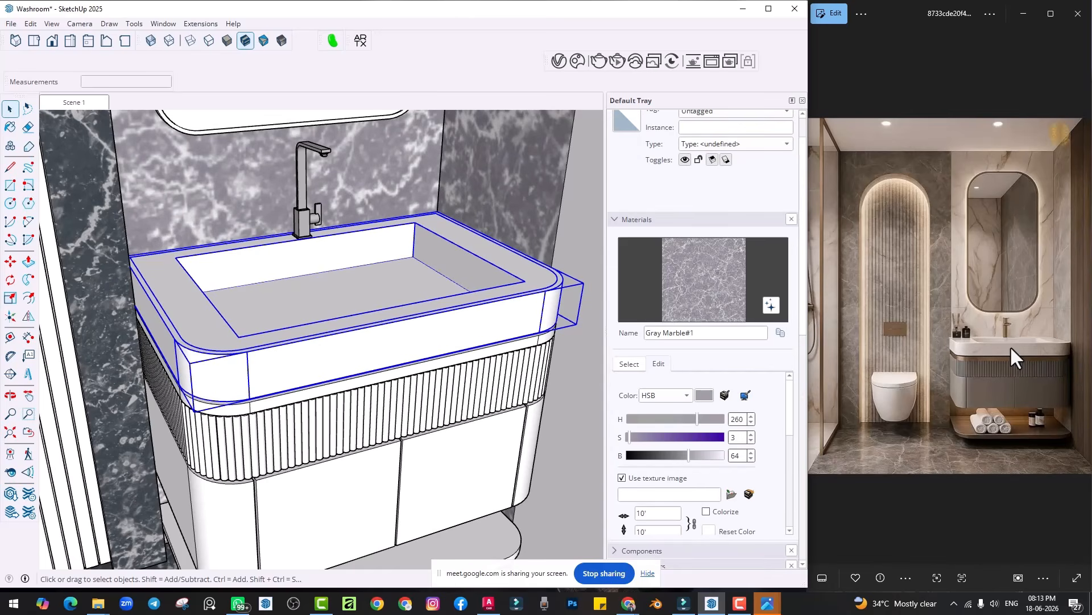
click(10, 127)
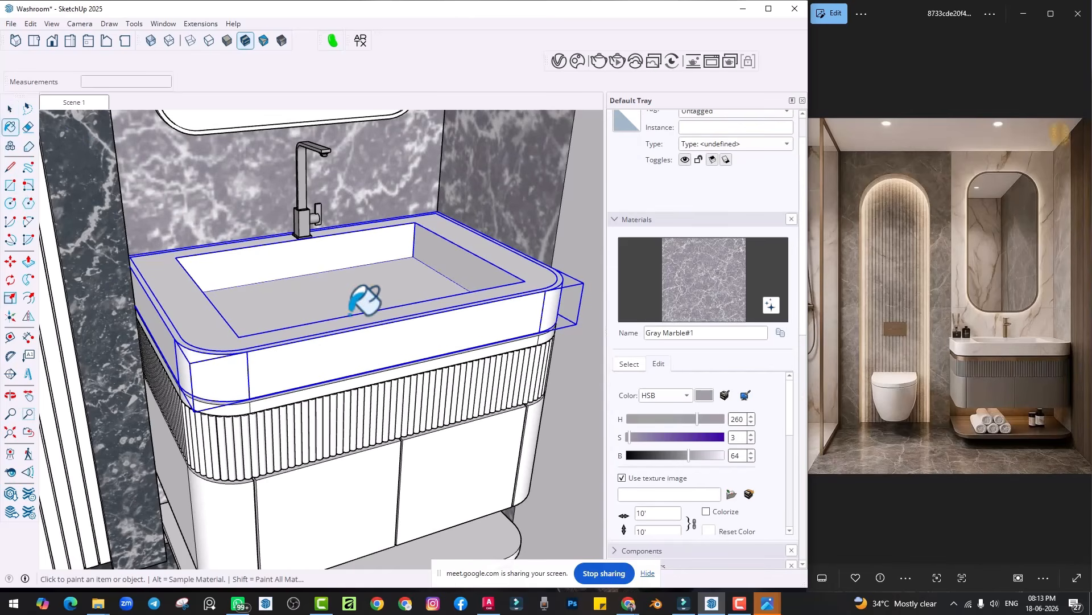
key(space)
double_click(328, 294)
click(328, 294)
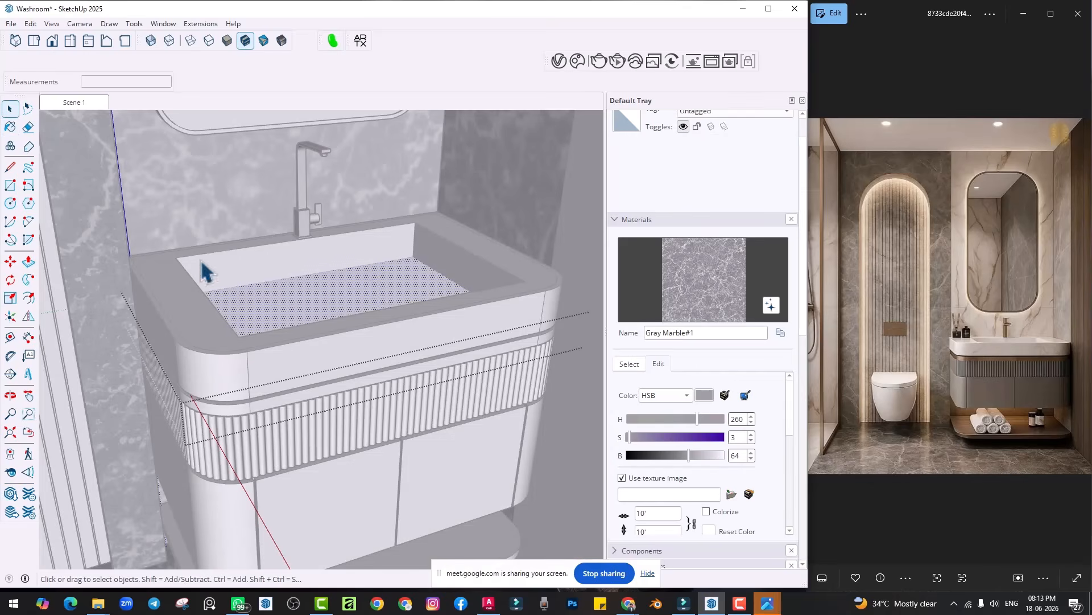
key(Escape)
click(10, 126)
click(332, 350)
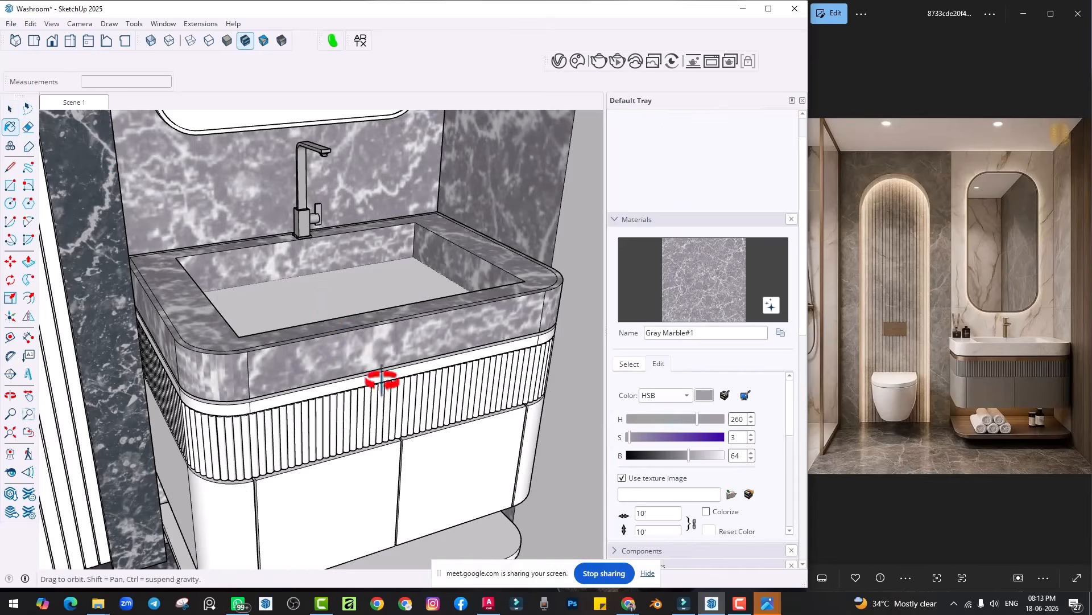
Step: Examine the marble washbasin from several angles and look over the V-Ray material list
mouse_move(382, 381)
middle_down()
mouse_move(282, 305)
mouse_move(299, 356)
mouse_move(346, 344)
mouse_move(329, 331)
middle_up()
key(space)
scroll(286, 322, down, 2)
middle_drag(264, 346, 345, 348)
scroll(345, 348, up, 2)
middle_drag(302, 294, 337, 332)
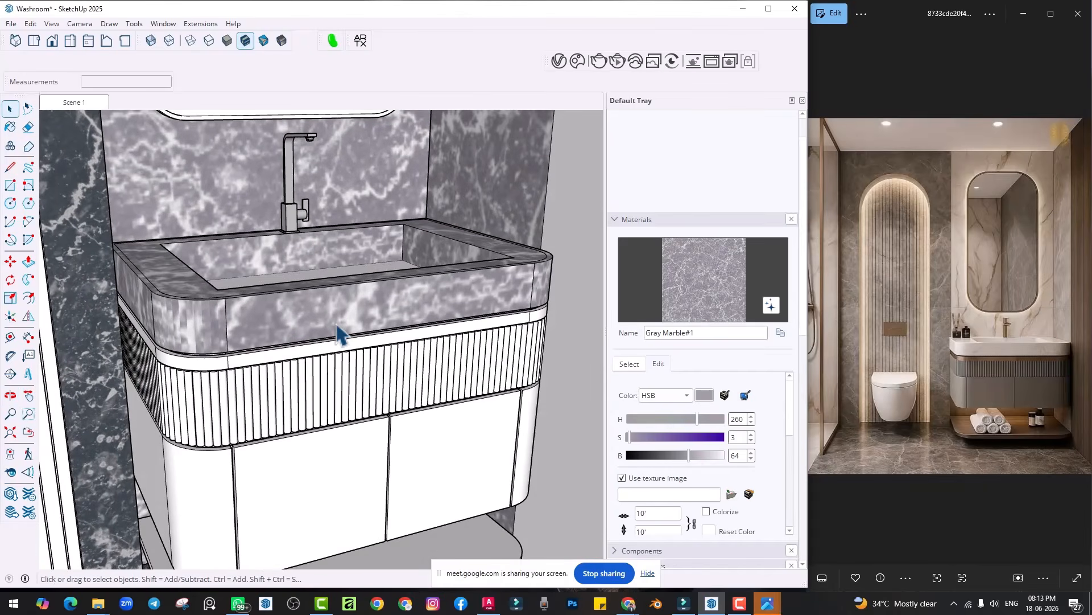
click(559, 60)
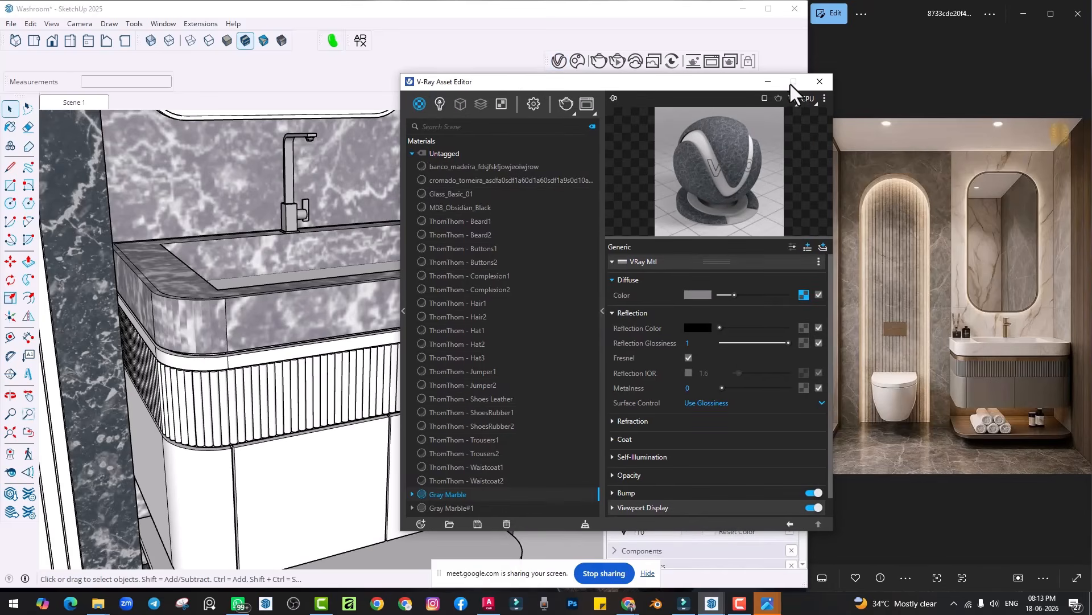
click(804, 83)
Step: Create a generic V-Ray material and paint the thin recessed strip directly beneath the marble washbasin with it
mouse_move(370, 291)
middle_down()
mouse_move(394, 301)
mouse_move(366, 309)
middle_up()
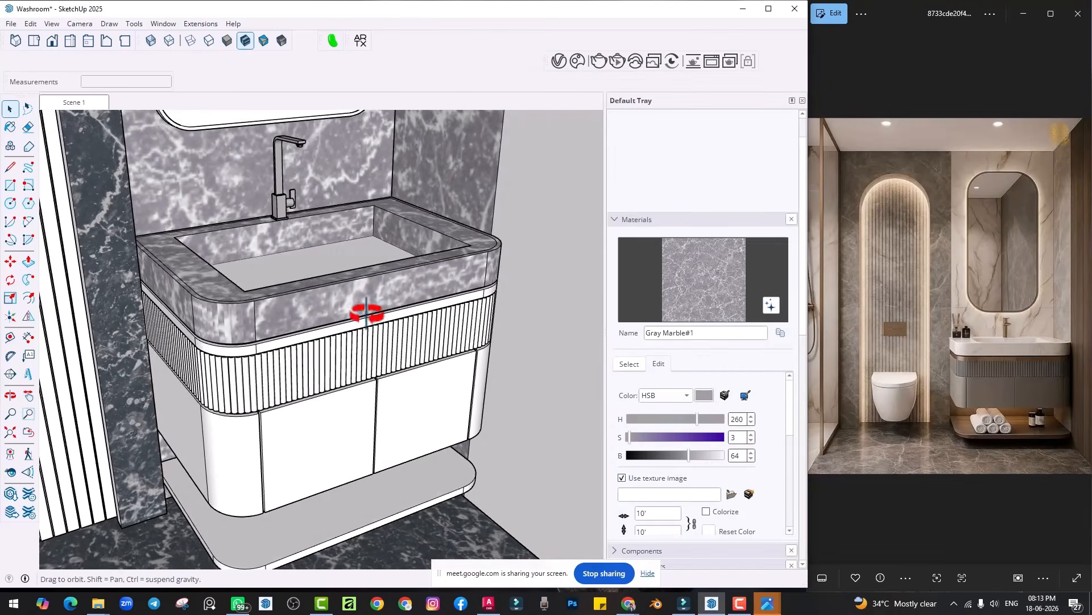
scroll(332, 272, up, 3)
middle_drag(329, 264, 349, 276)
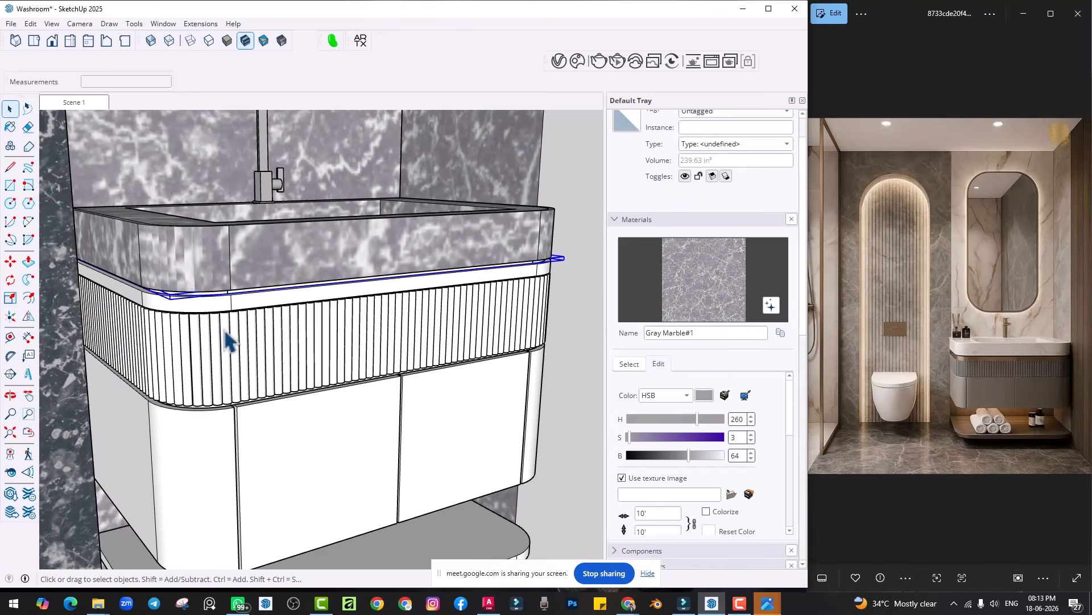
scroll(225, 339, up, 3)
click(577, 60)
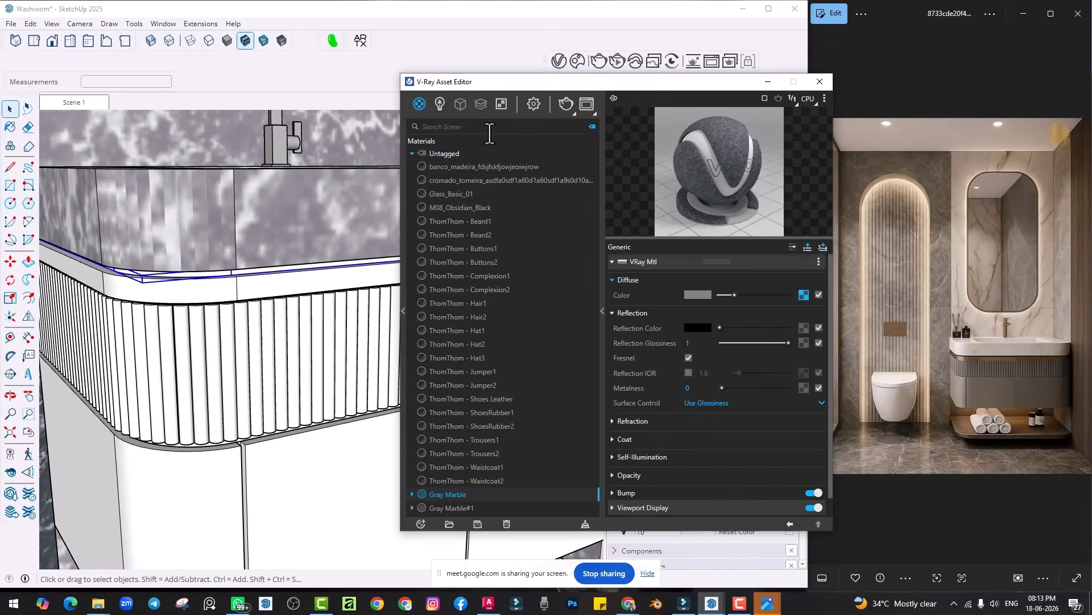
click(416, 104)
click(488, 124)
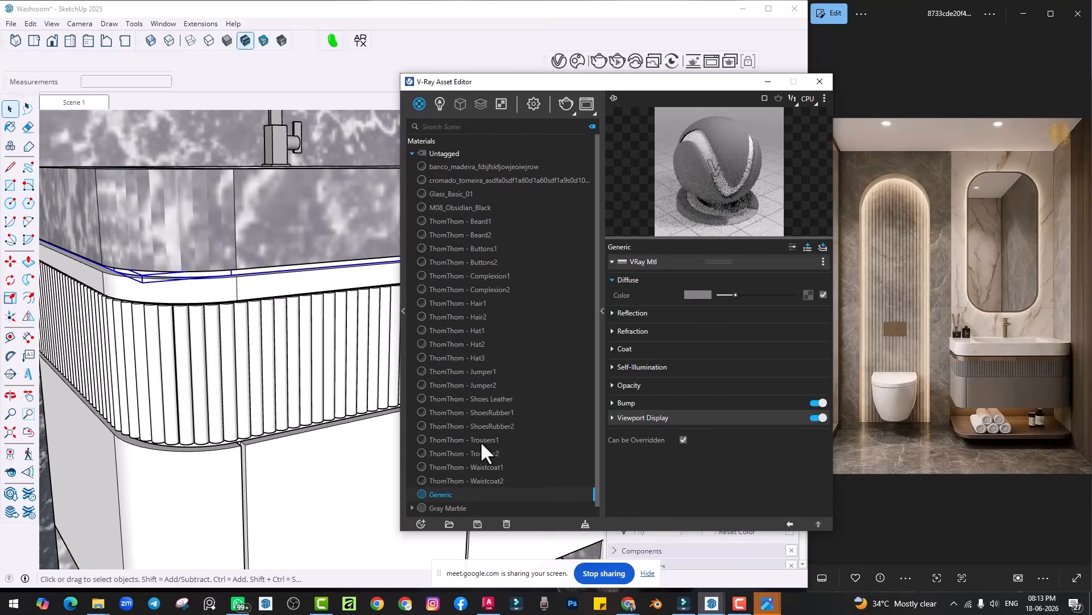
click(11, 126)
scroll(227, 279, up, 5)
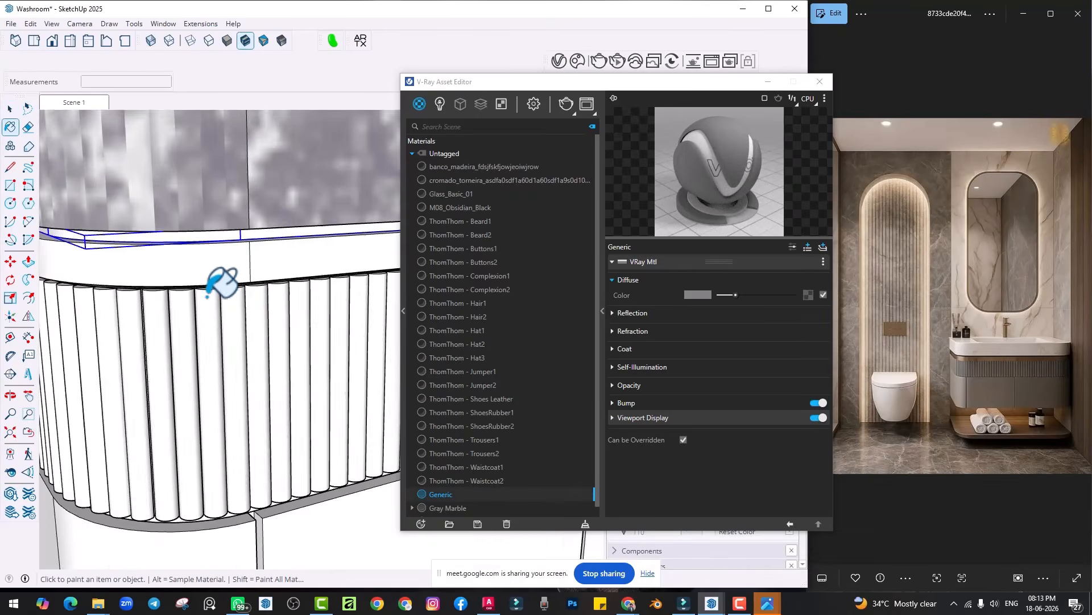
middle_drag(238, 265, 276, 214)
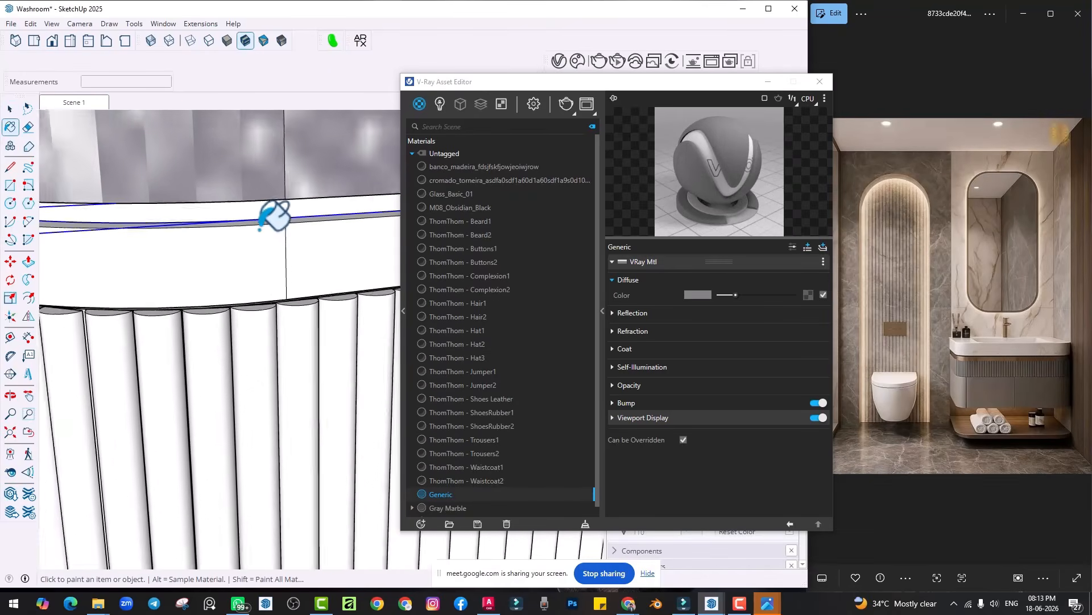
scroll(273, 199, up, 3)
scroll(268, 222, down, 2)
Step: Set the Generic material's diffuse color to black
click(724, 294)
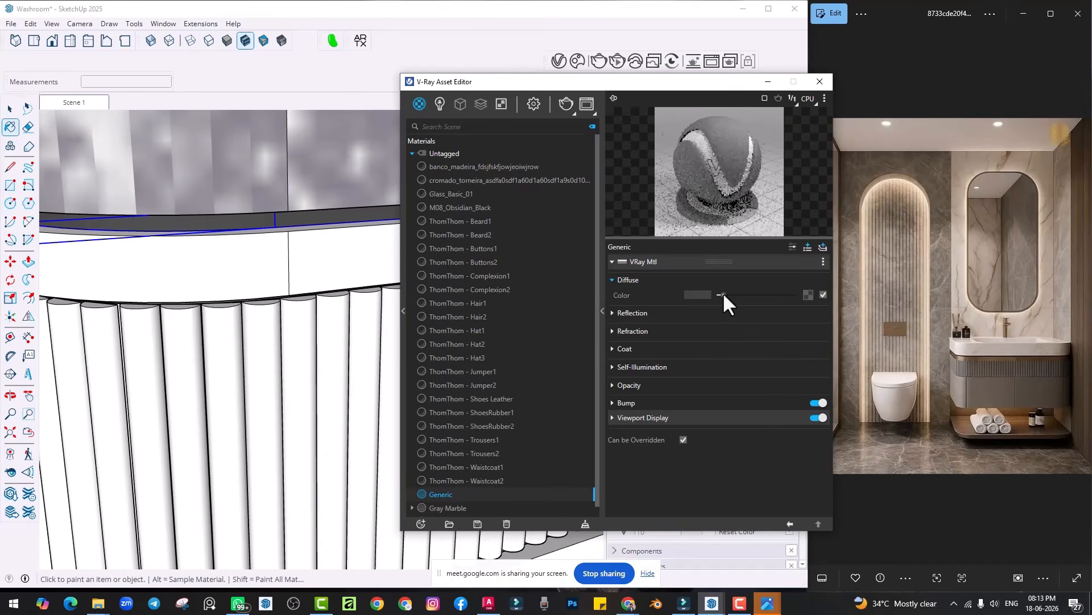
drag(723, 292, 642, 303)
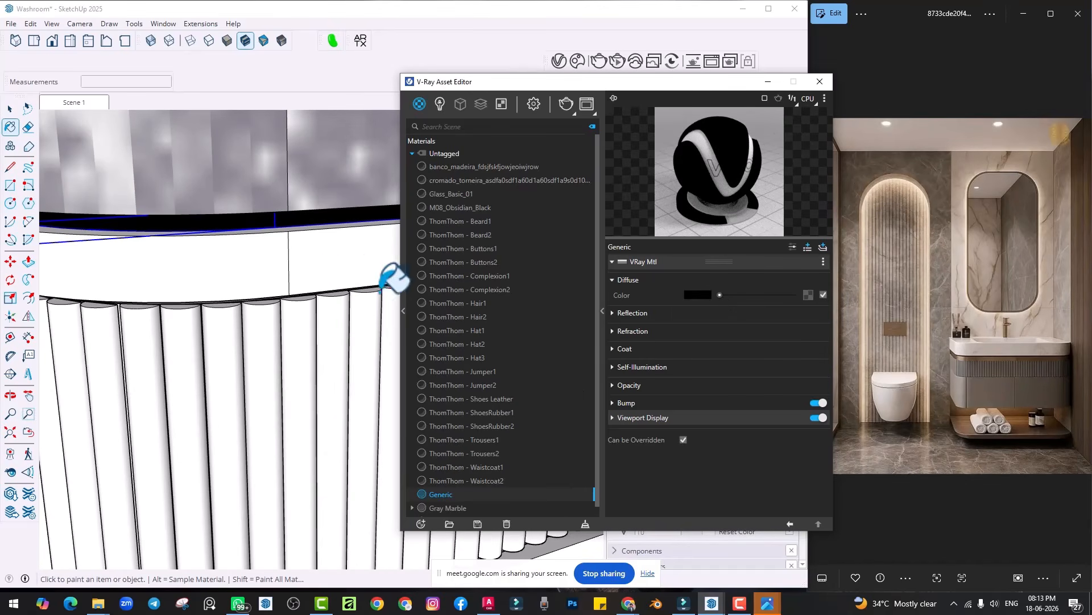
middle_drag(274, 288, 302, 239)
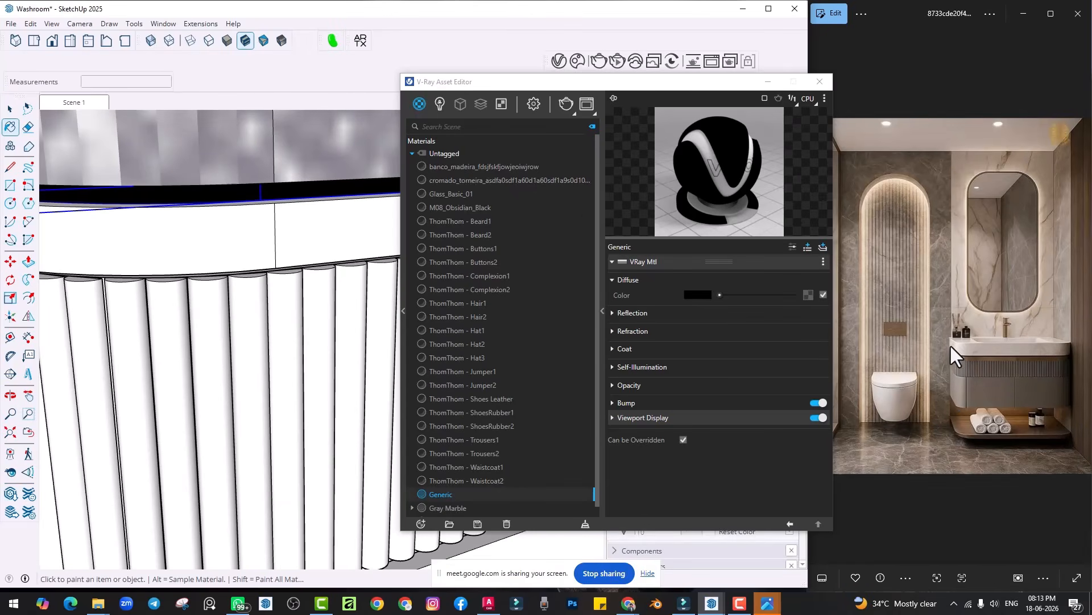
Step: Search Chaos Cosmos for "laminate", then download and import the Laminate B01 120cm material
drag(439, 87, 453, 118)
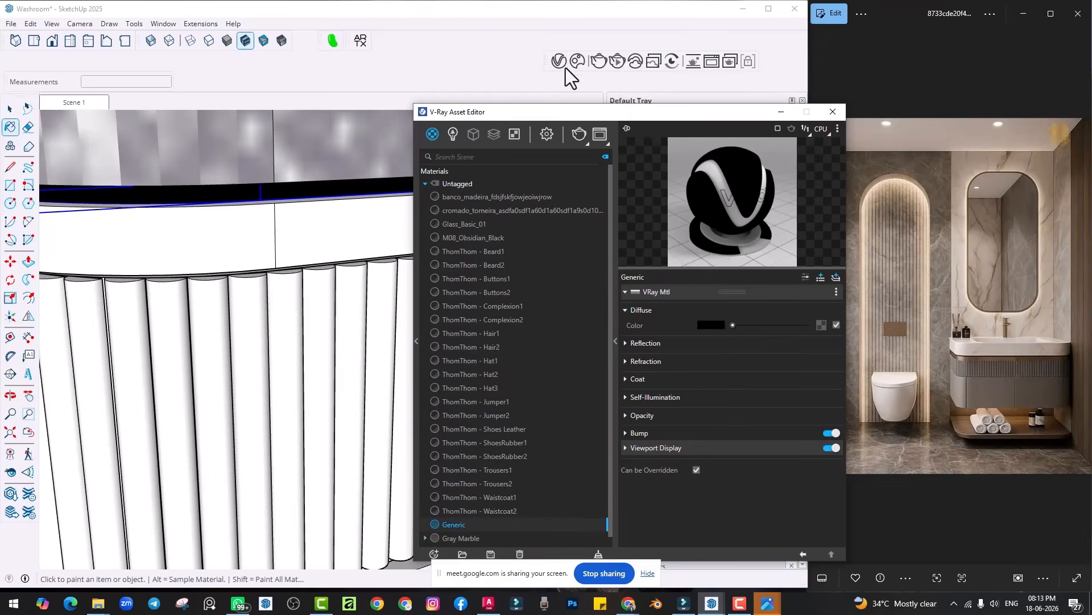
click(576, 62)
double_click(103, 59)
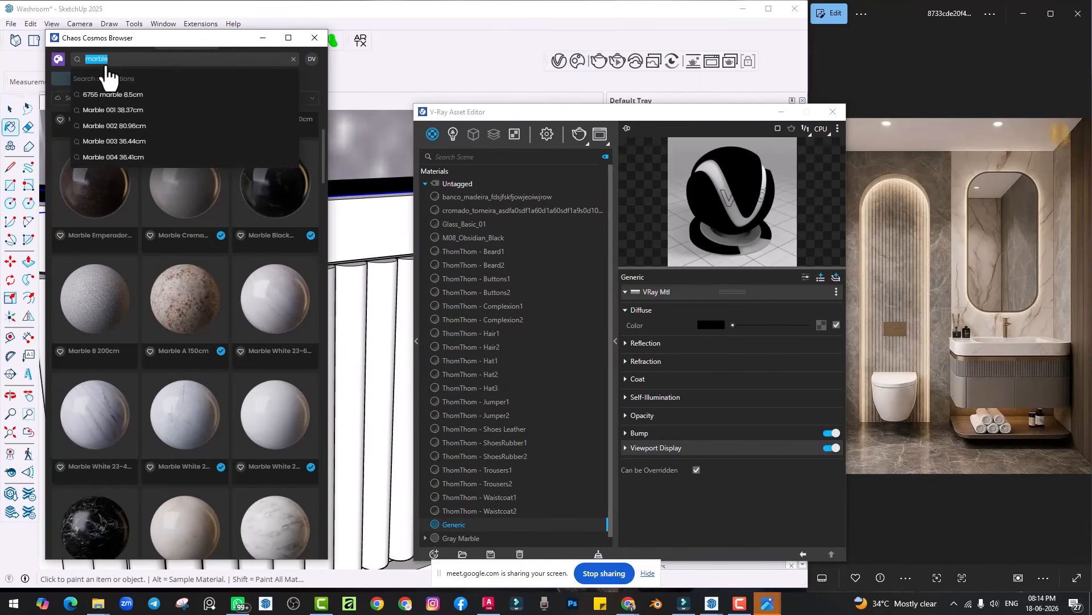
text(laminate)
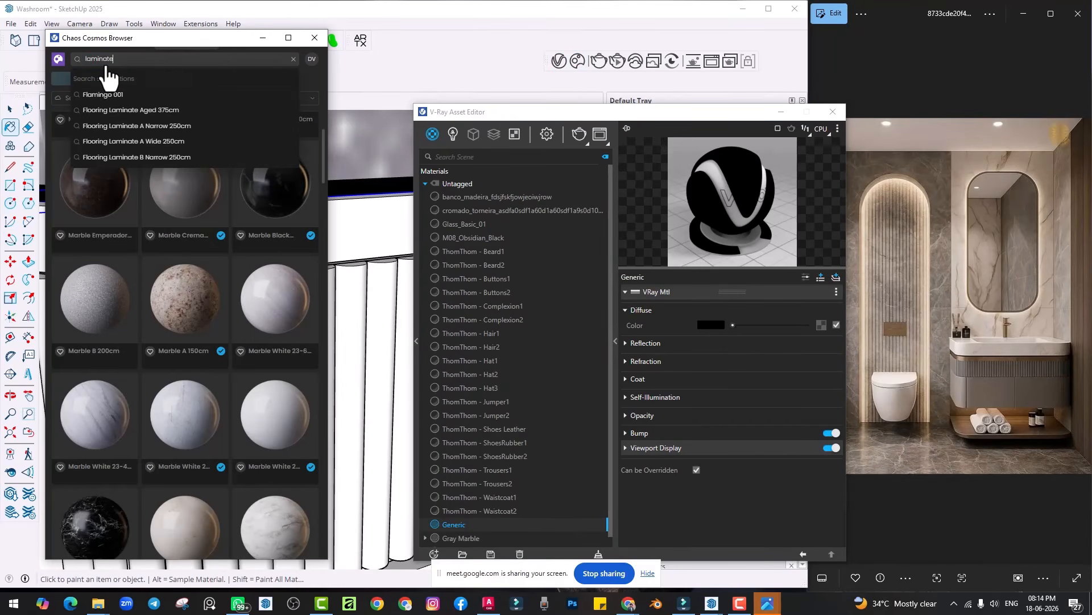
key(Return)
scroll(163, 200, down, 10)
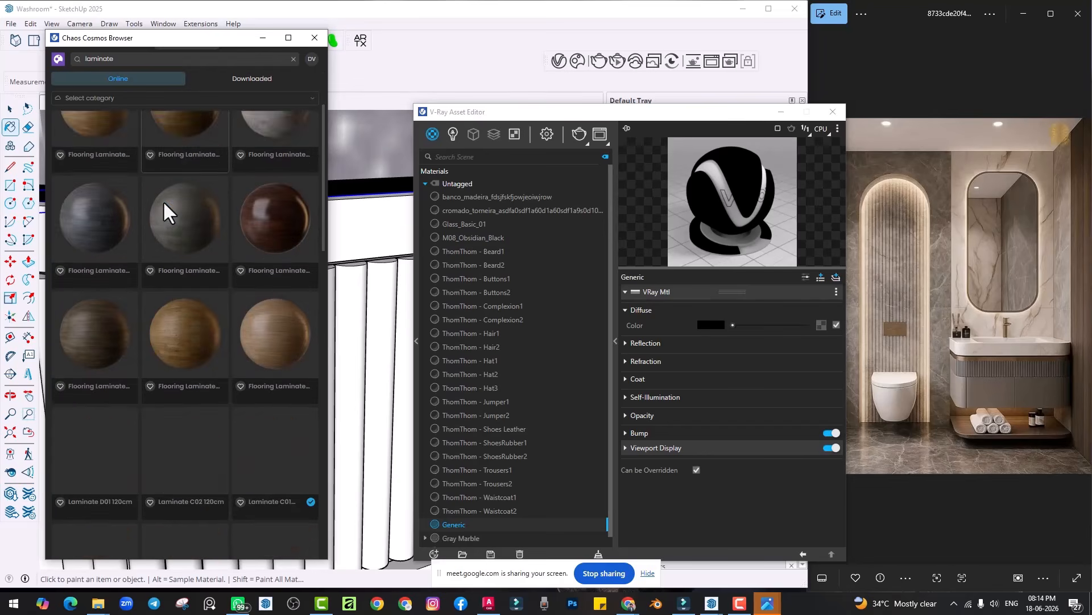
mouse_move(104, 295)
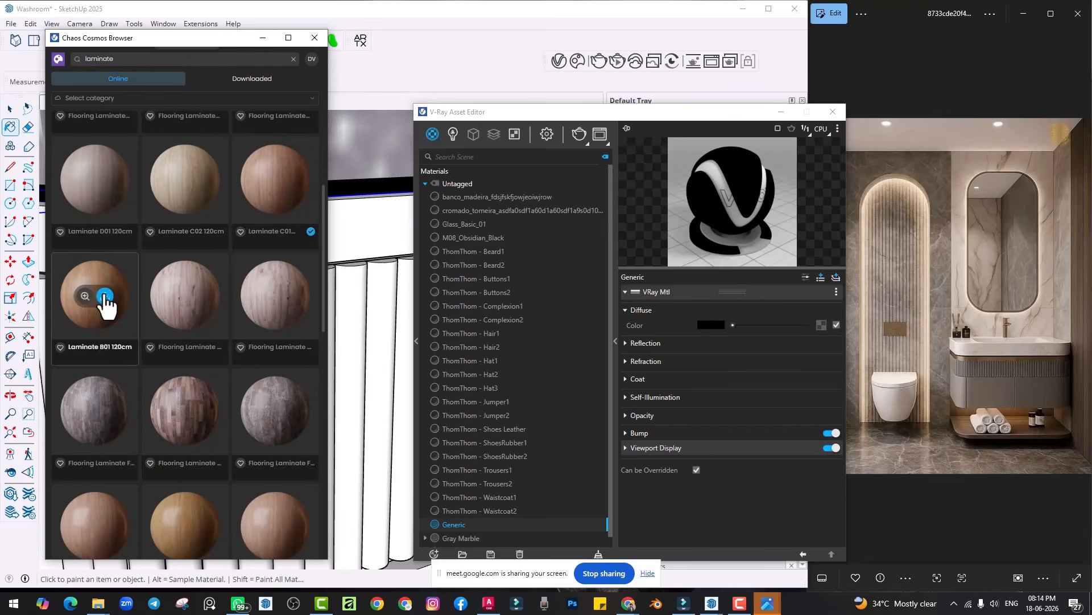
scroll(88, 308, down, 2)
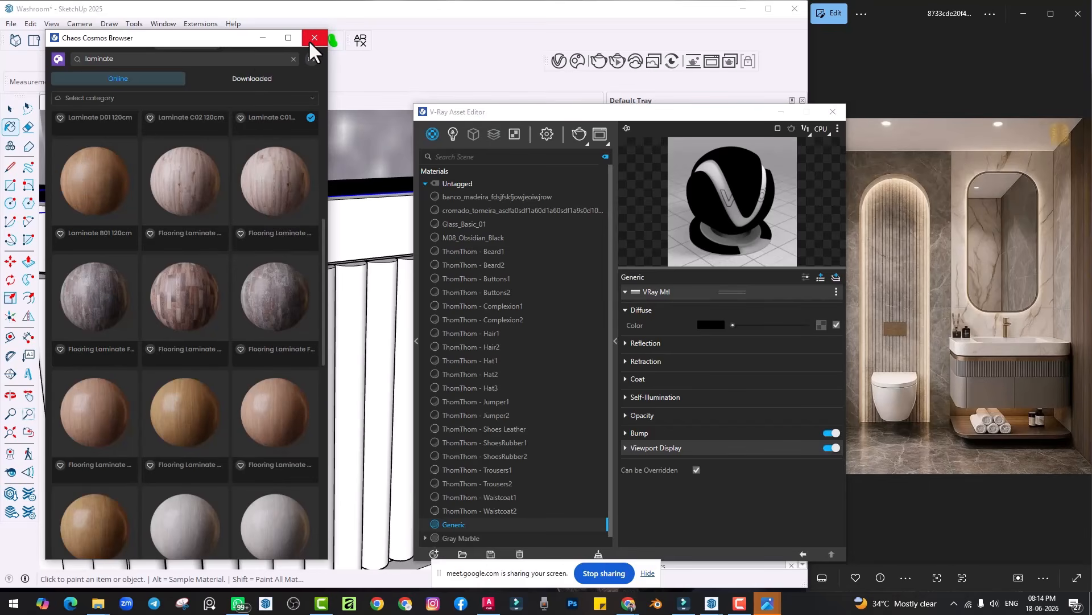
click(105, 183)
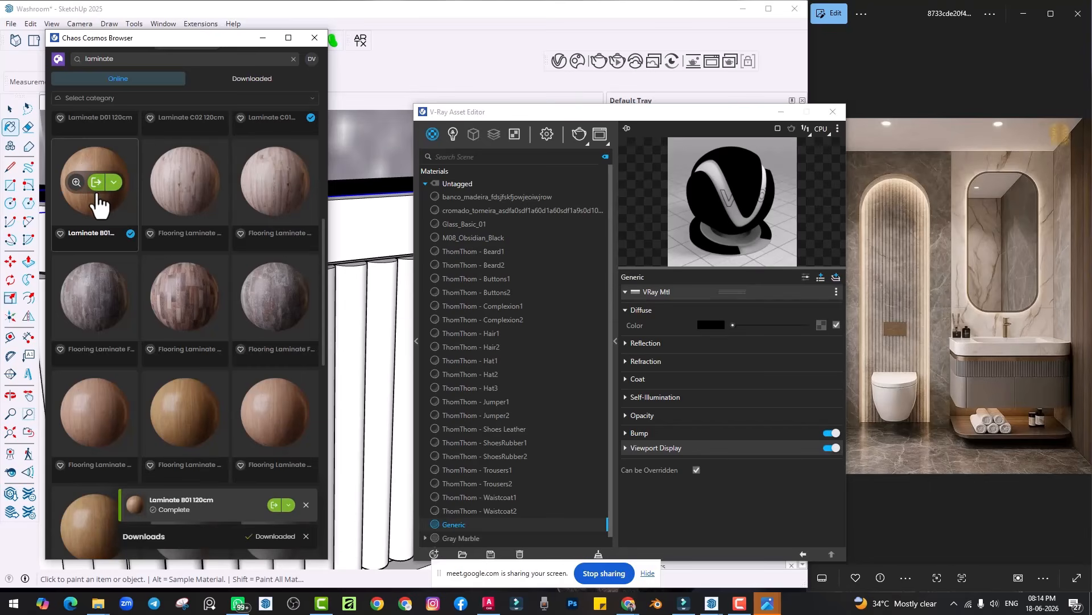
click(269, 40)
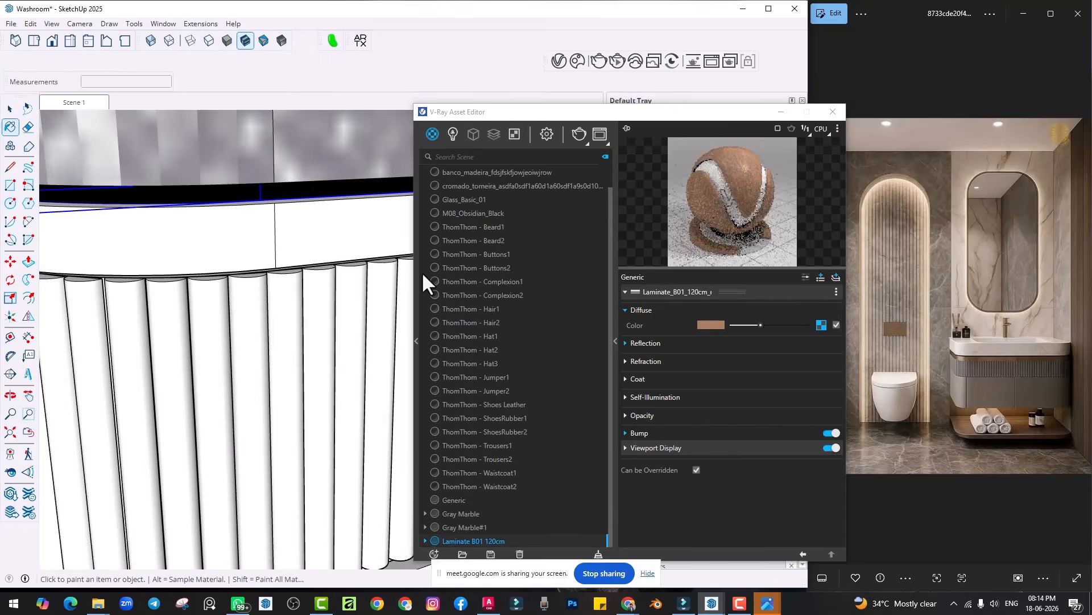
Step: Inside the group of the plain band above the fluted vanity front, paint all its faces with Laminate B01 120cm
scroll(268, 301, down, 1)
scroll(270, 274, up, 2)
middle_drag(272, 256, 283, 250)
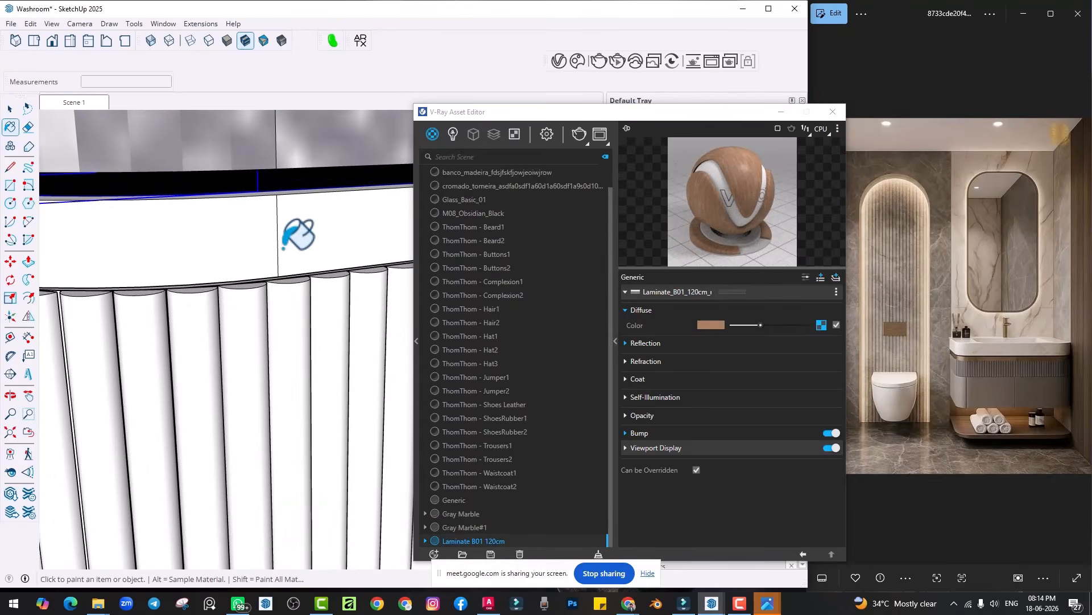
key(space)
triple_click(300, 243)
click(10, 126)
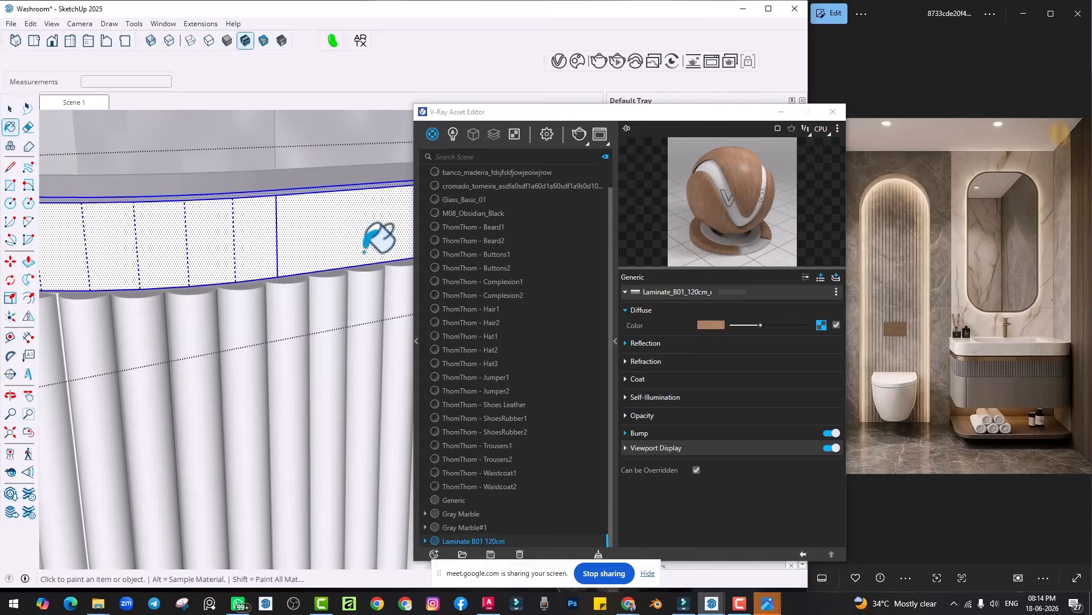
click(371, 234)
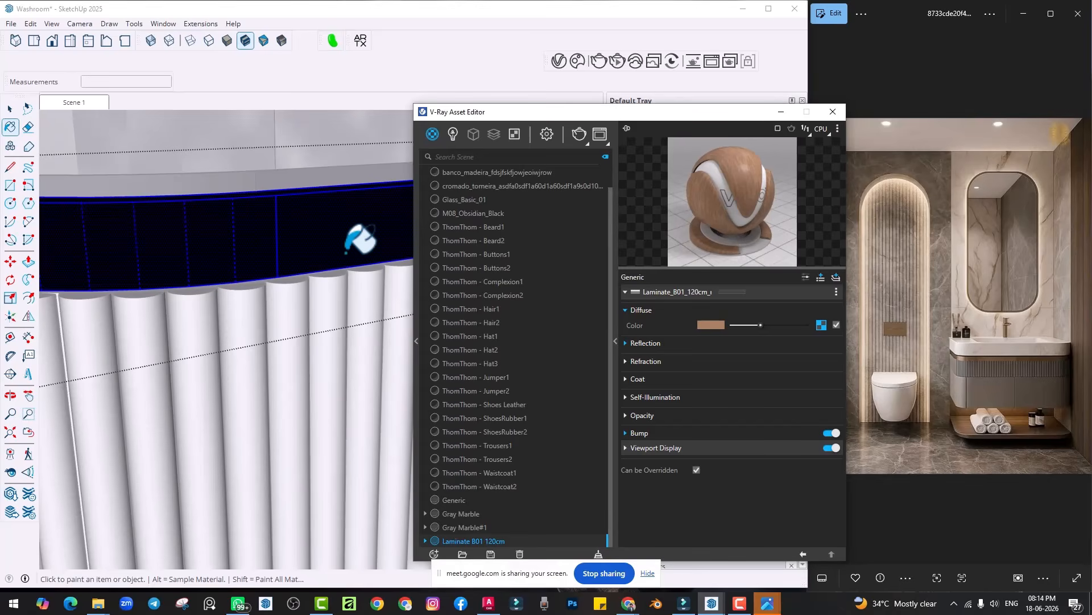
click(361, 239)
drag(504, 114, 574, 119)
mouse_move(336, 261)
middle_down()
mouse_move(334, 272)
mouse_move(346, 264)
middle_up()
key(space)
click(349, 261)
scroll(424, 261, down, 2)
scroll(360, 317, down, 5)
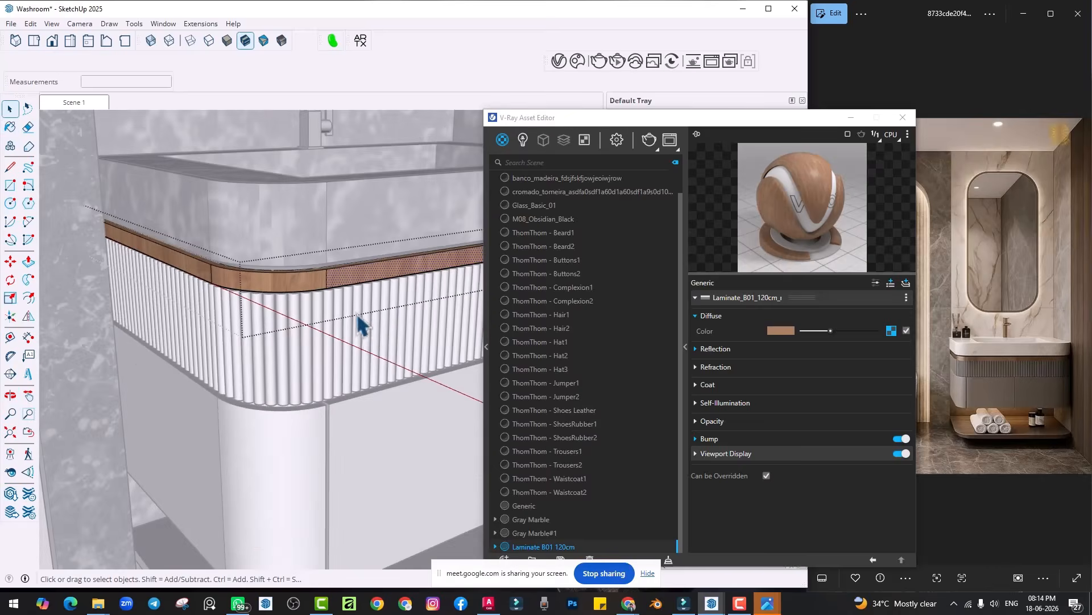
Step: Paint the floating shelf beneath the vanity cabinet with the Laminate B01 120cm material
click(427, 431)
scroll(370, 341, down, 3)
scroll(336, 287, up, 6)
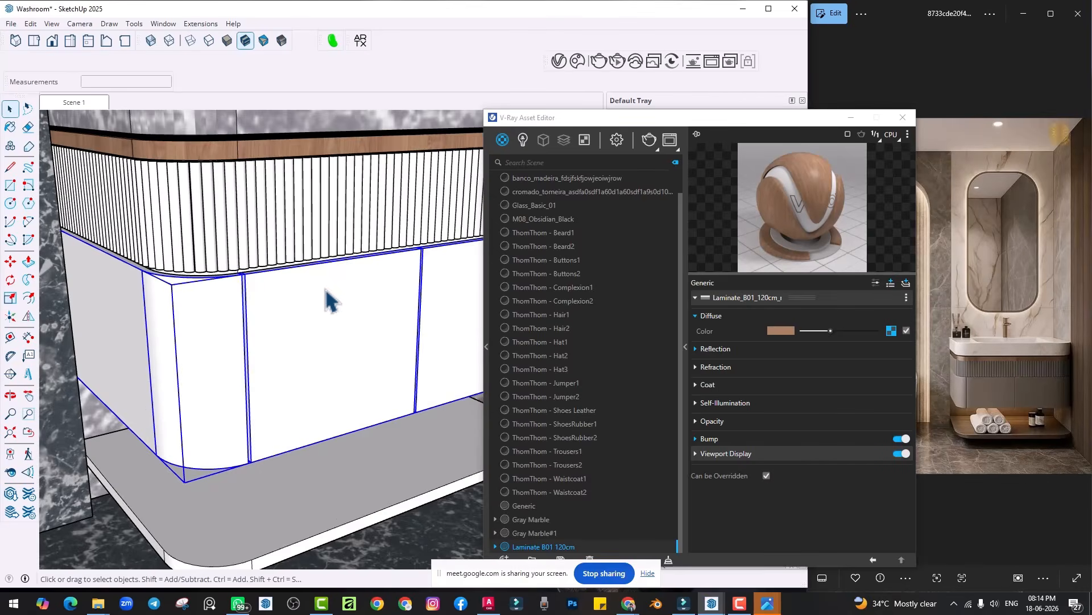
click(322, 427)
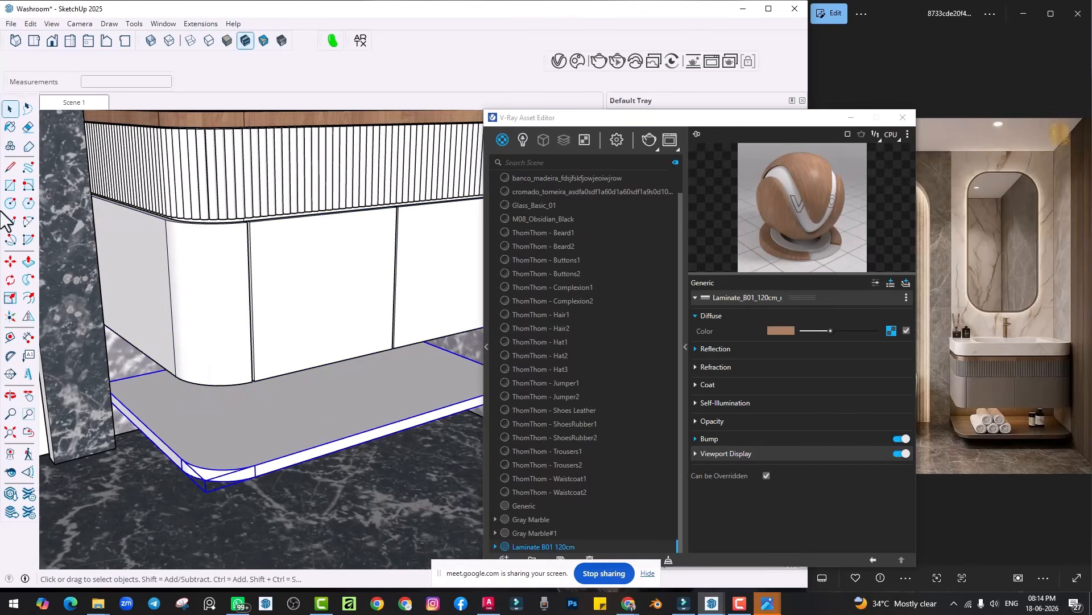
click(10, 126)
click(316, 439)
scroll(324, 426, up, 5)
key(space)
click(401, 508)
middle_drag(389, 501, 336, 404)
scroll(327, 398, down, 3)
drag(521, 118, 542, 115)
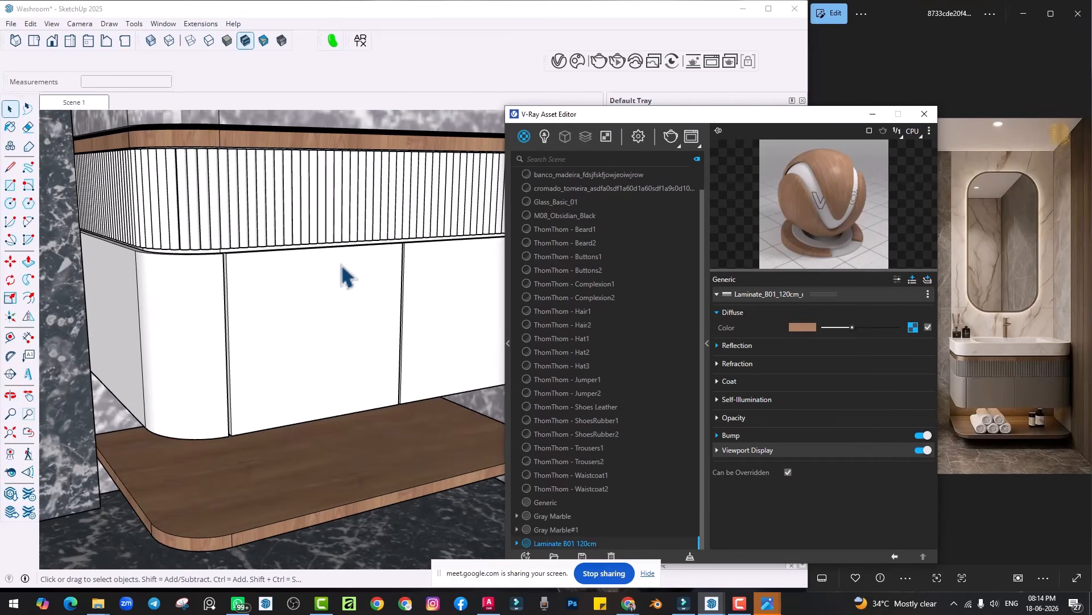
scroll(287, 330, down, 5)
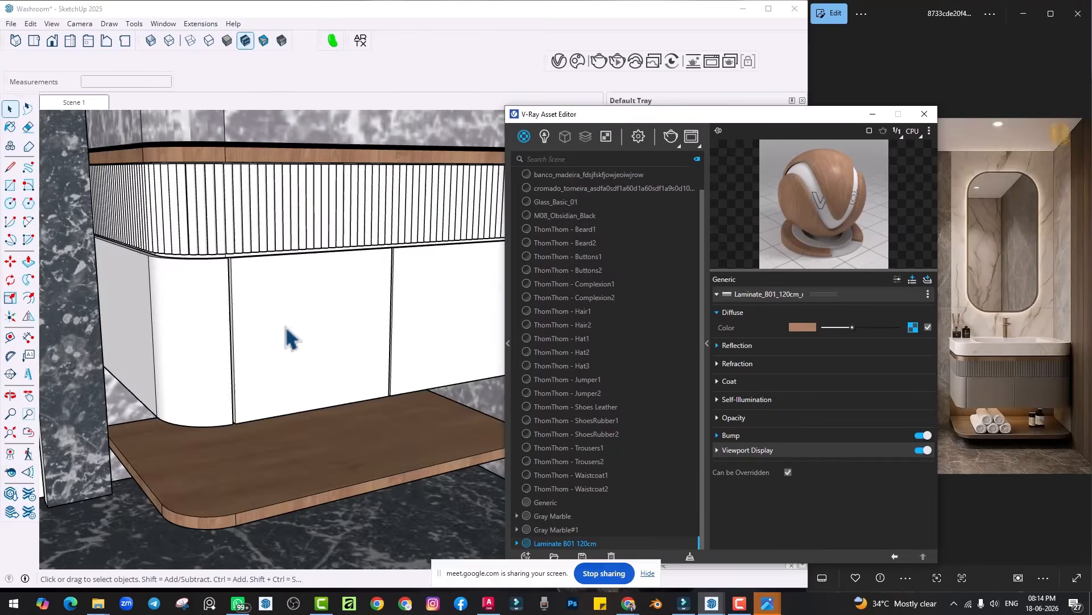
mouse_move(287, 335)
shift+middle_down()
mouse_move(254, 344)
mouse_move(175, 310)
shift+middle_up()
Step: Minimize the V-Ray Asset Editor and create a new SketchUp material named Gray
drag(599, 114, 465, 96)
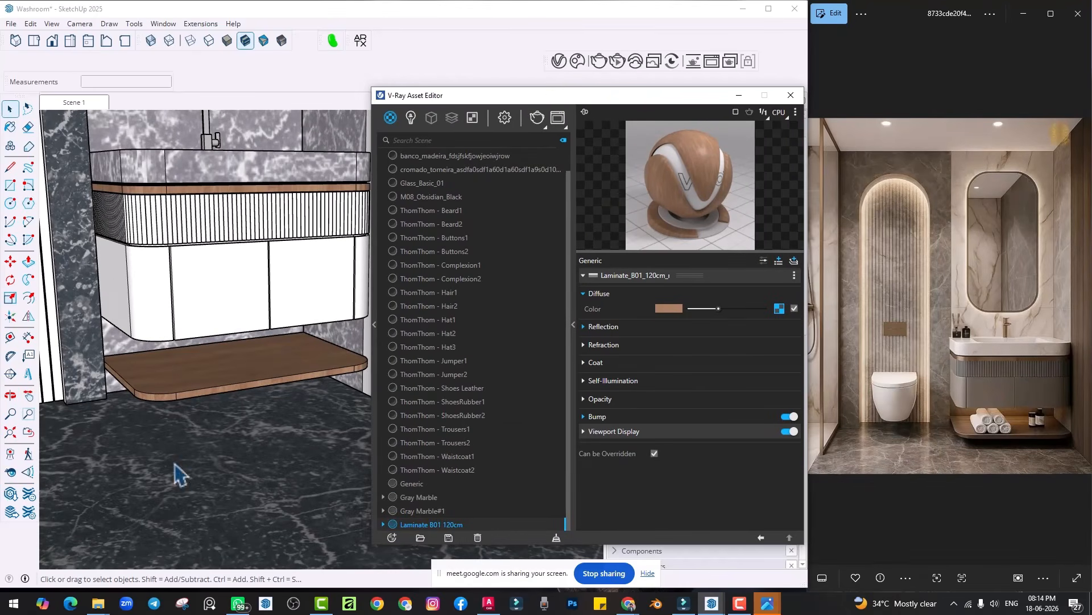
scroll(244, 481, up, 4)
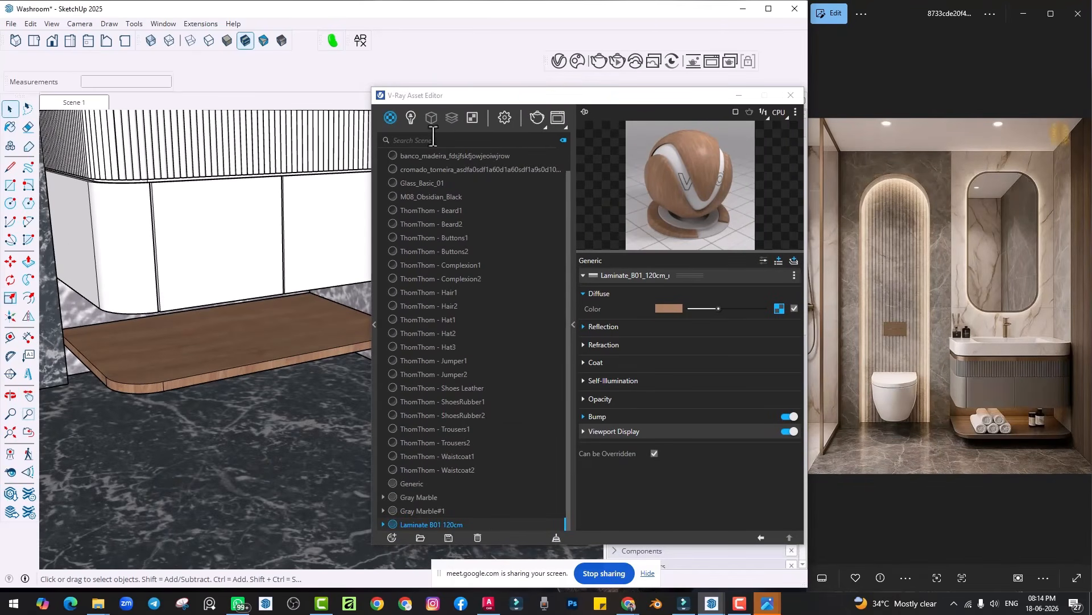
drag(435, 101, 488, 113)
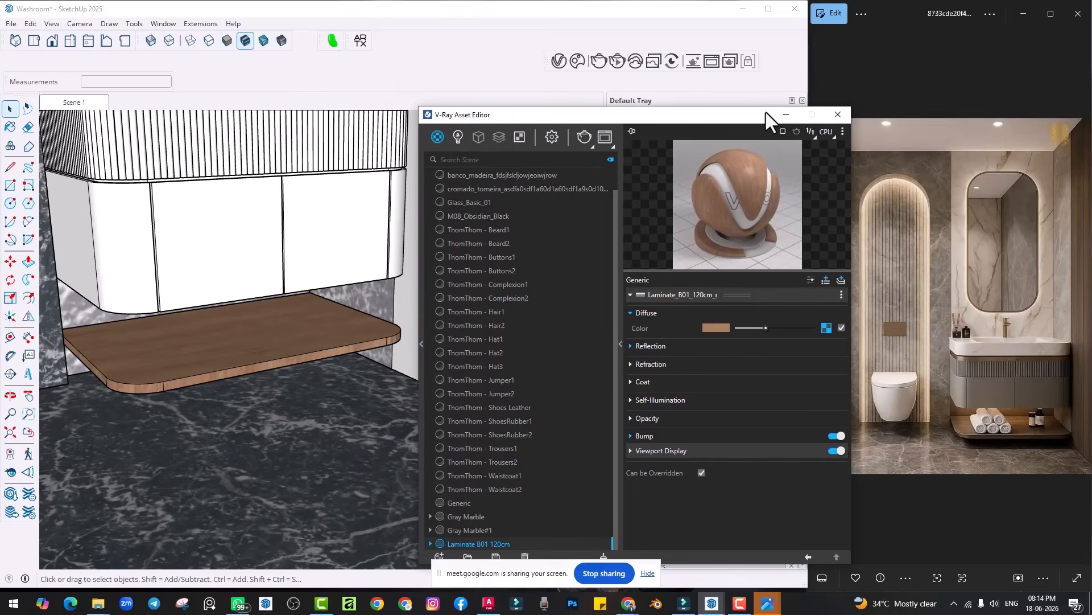
click(785, 114)
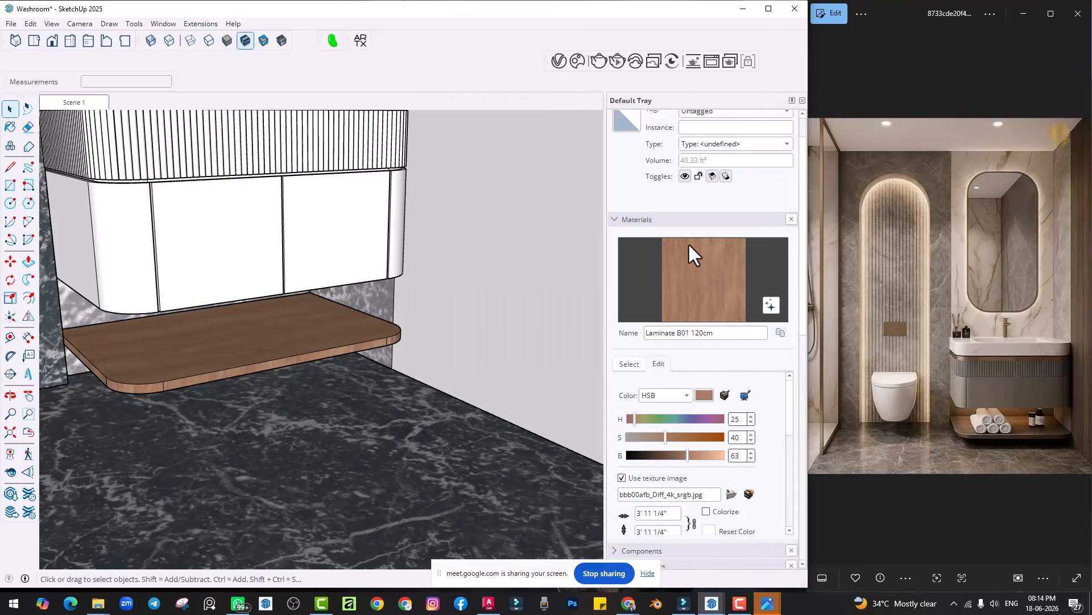
click(630, 364)
click(619, 380)
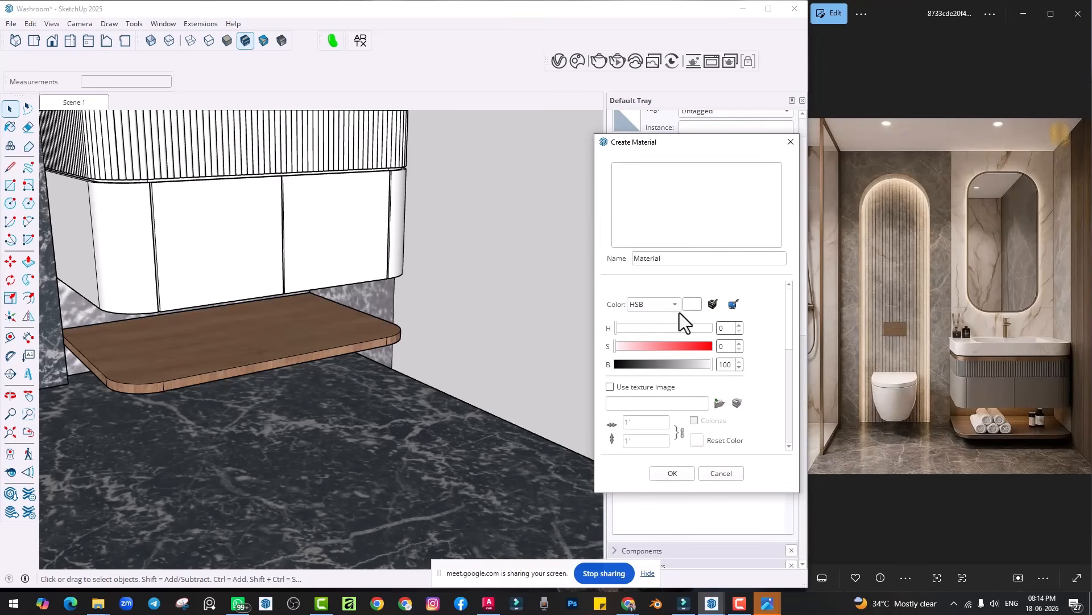
drag(675, 260, 606, 268)
click(662, 260)
text(Gray)
key(BackSpace)
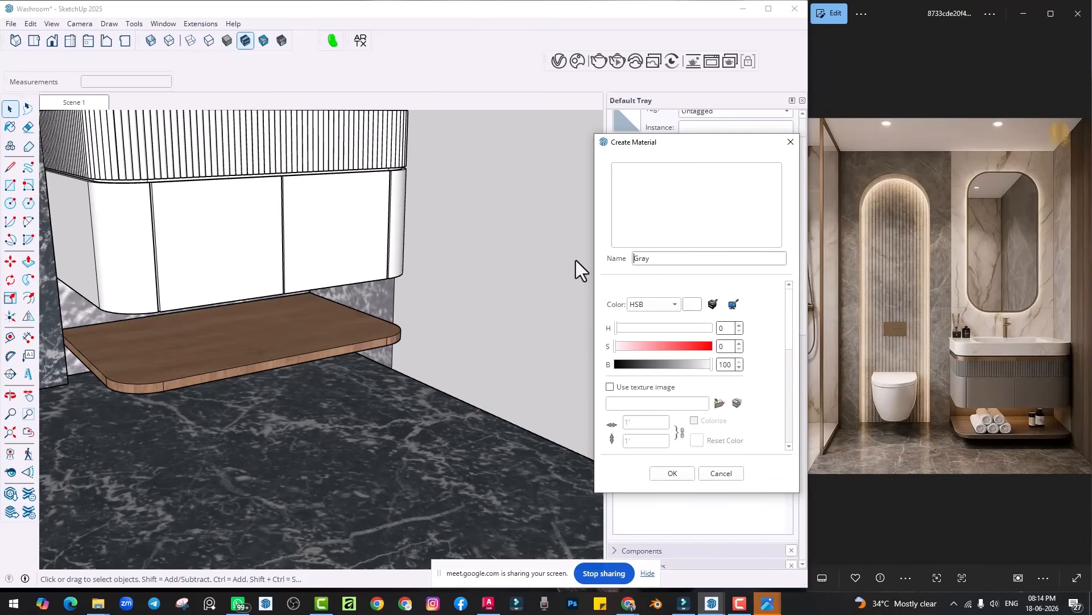
click(672, 474)
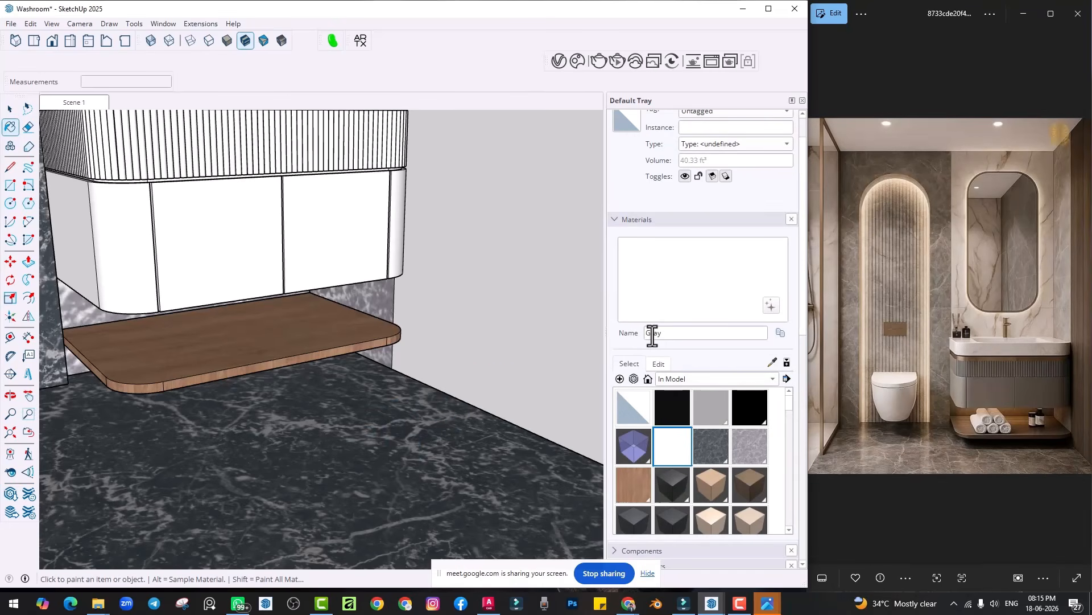
Step: Set the Gray material's color to H 200, S 3, B 35 by matching a light vein in the floor marble
click(659, 365)
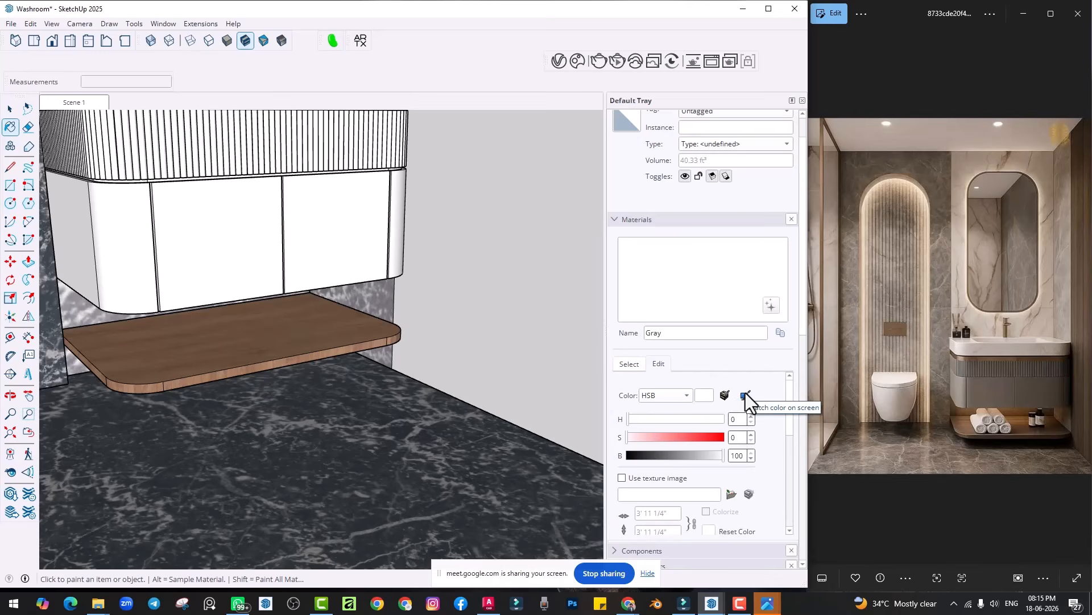
click(745, 394)
click(358, 463)
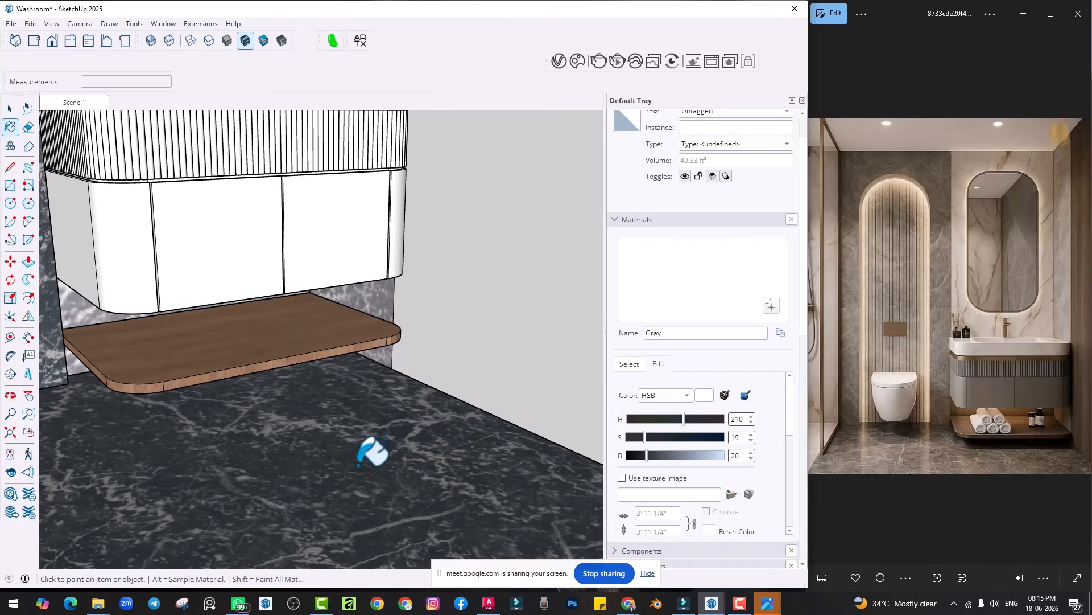
scroll(358, 459, up, 10)
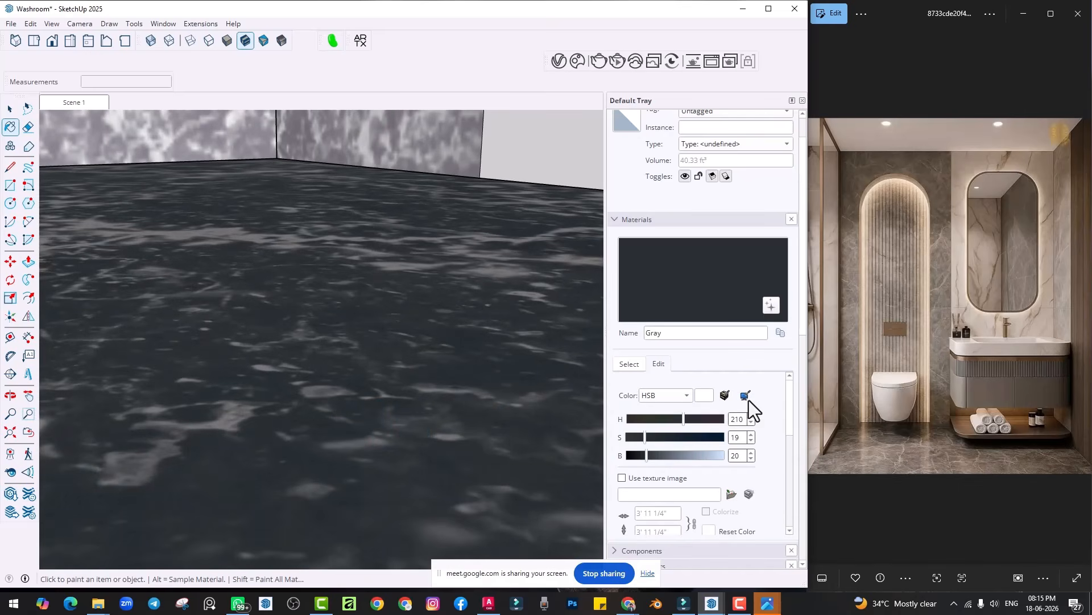
click(308, 389)
scroll(347, 297, down, 10)
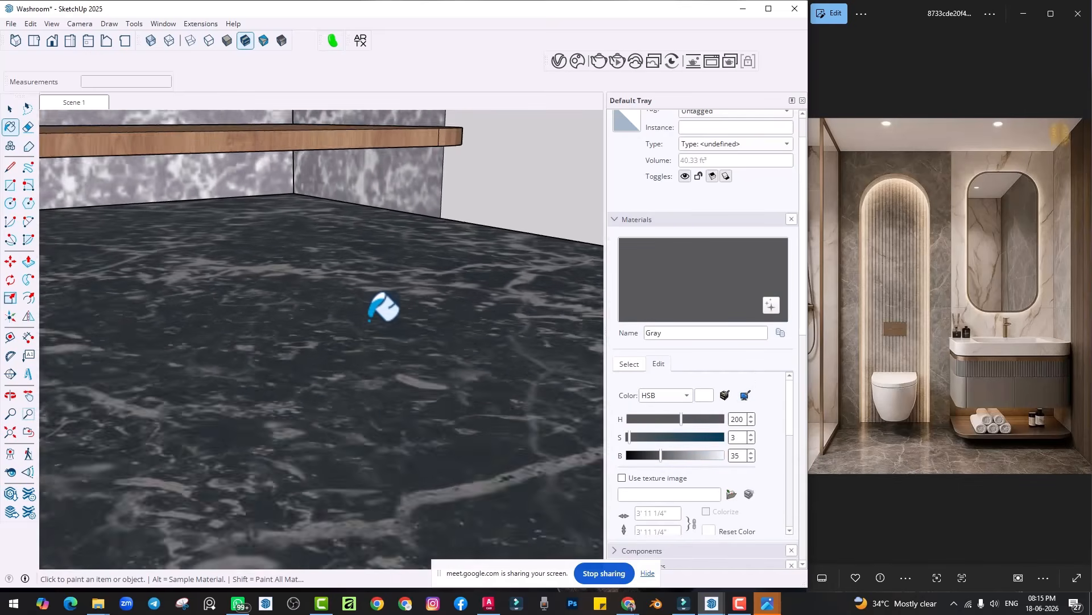
Step: Paint the vanity's lower cabinet fronts and the fluted band above them with the Gray material
scroll(369, 346, up, 4)
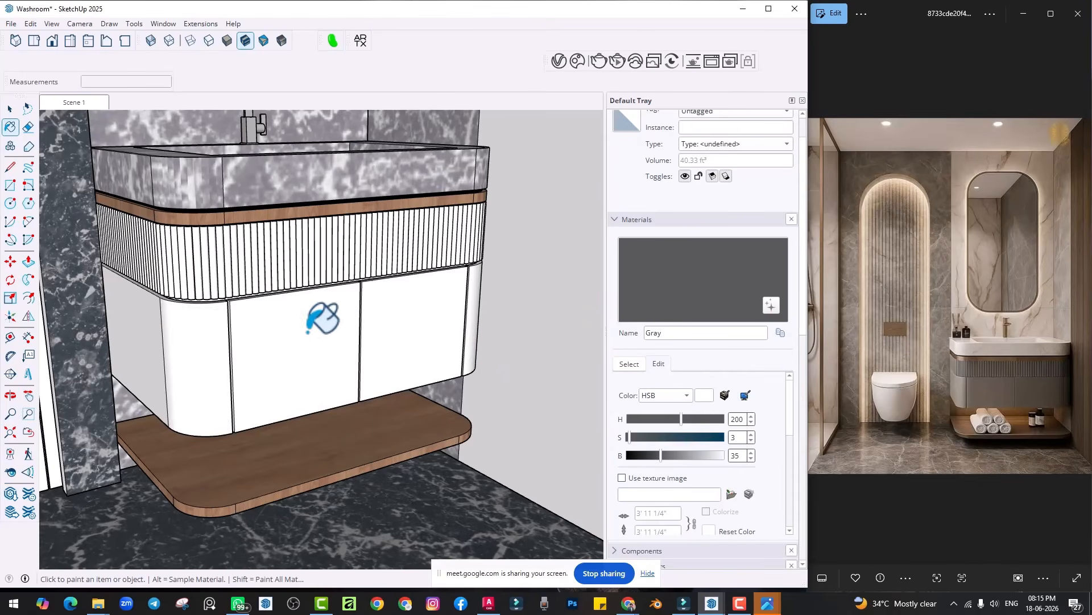
click(308, 332)
key(ctrl)
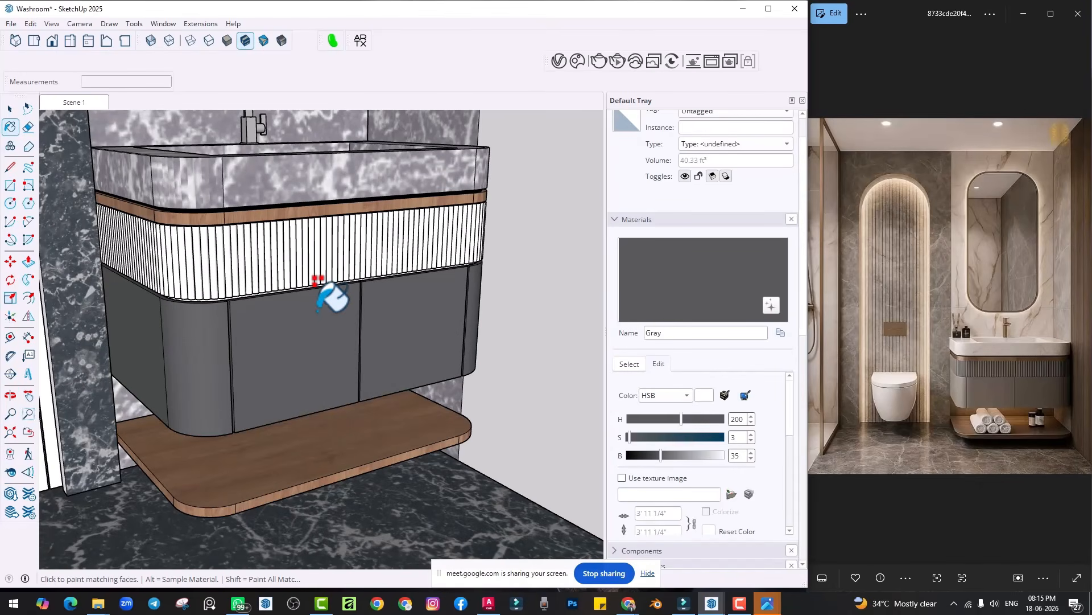
ctrl+click(289, 257)
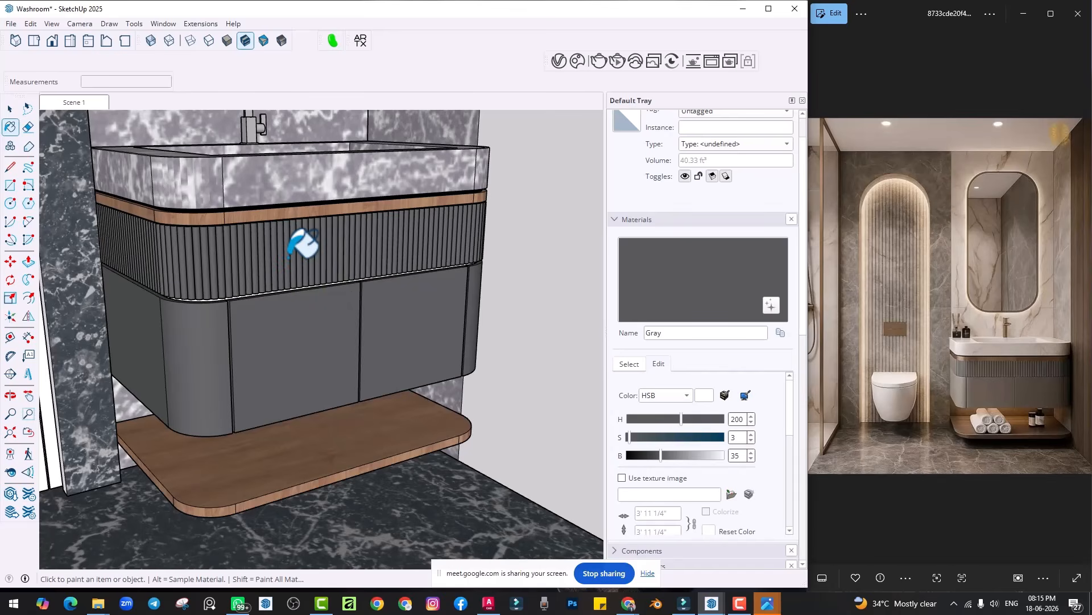
scroll(304, 244, up, 5)
scroll(309, 256, down, 2)
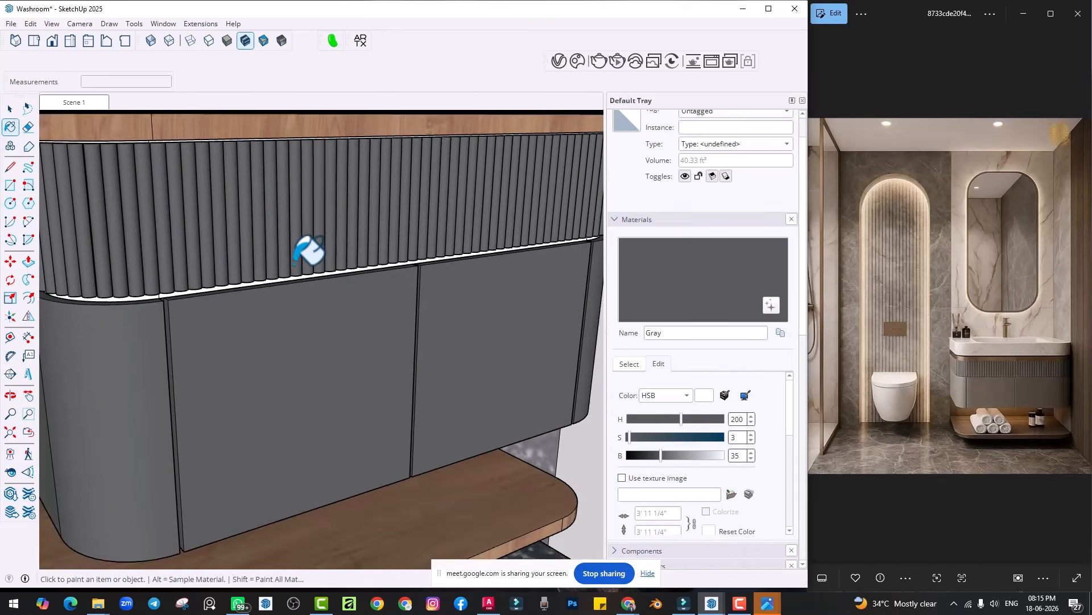
mouse_move(309, 249)
middle_down()
mouse_move(295, 331)
mouse_move(313, 330)
middle_up()
Step: Sample the black Generic material from beneath the washbasin and paint the thin strip between the fluted band and the lower cabinet
click(9, 108)
click(10, 127)
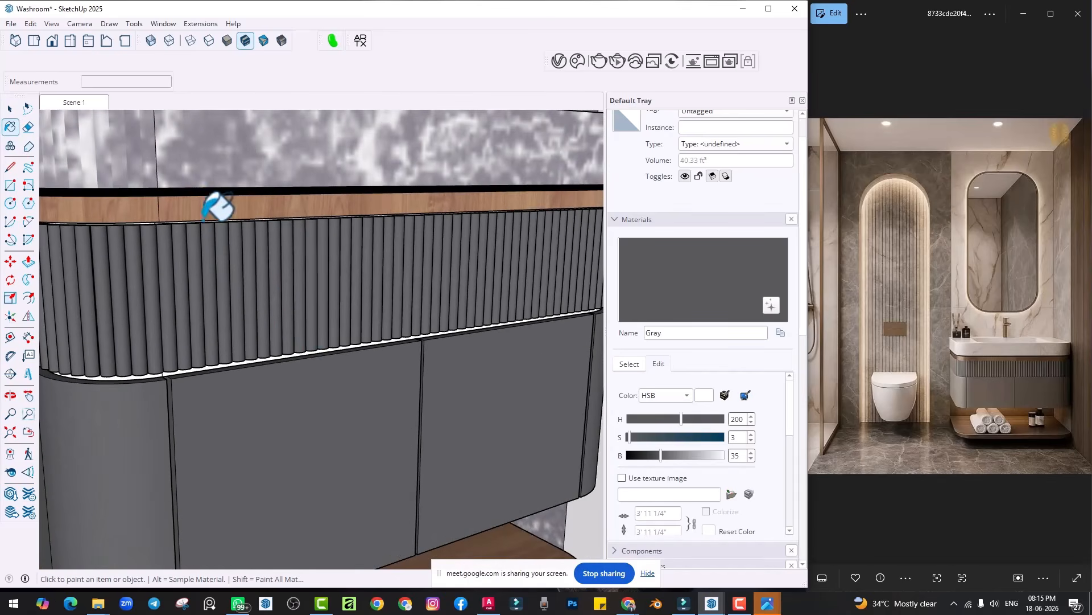
scroll(210, 210, up, 2)
alt+click(206, 188)
scroll(246, 216, up, 4)
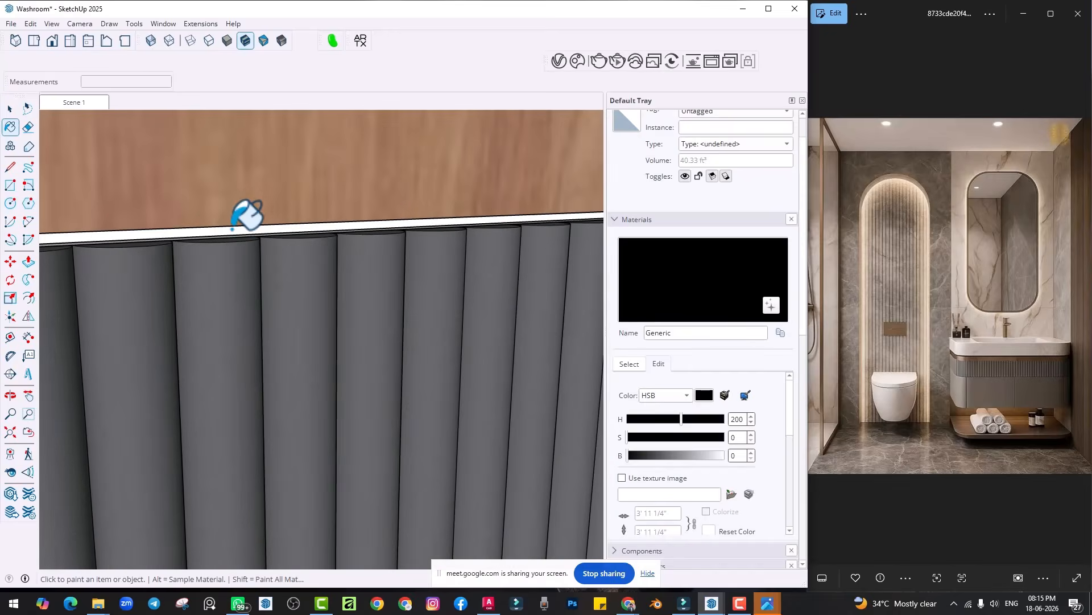
scroll(259, 307, down, 4)
middle_drag(370, 506, 378, 476)
scroll(379, 477, up, 3)
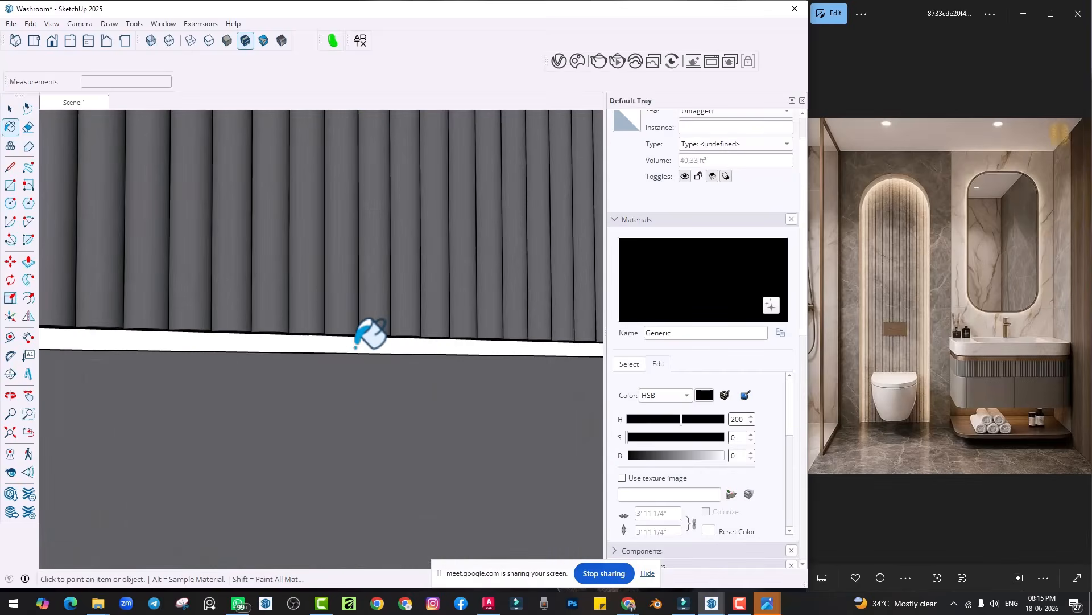
click(356, 347)
scroll(367, 350, down, 6)
key(space)
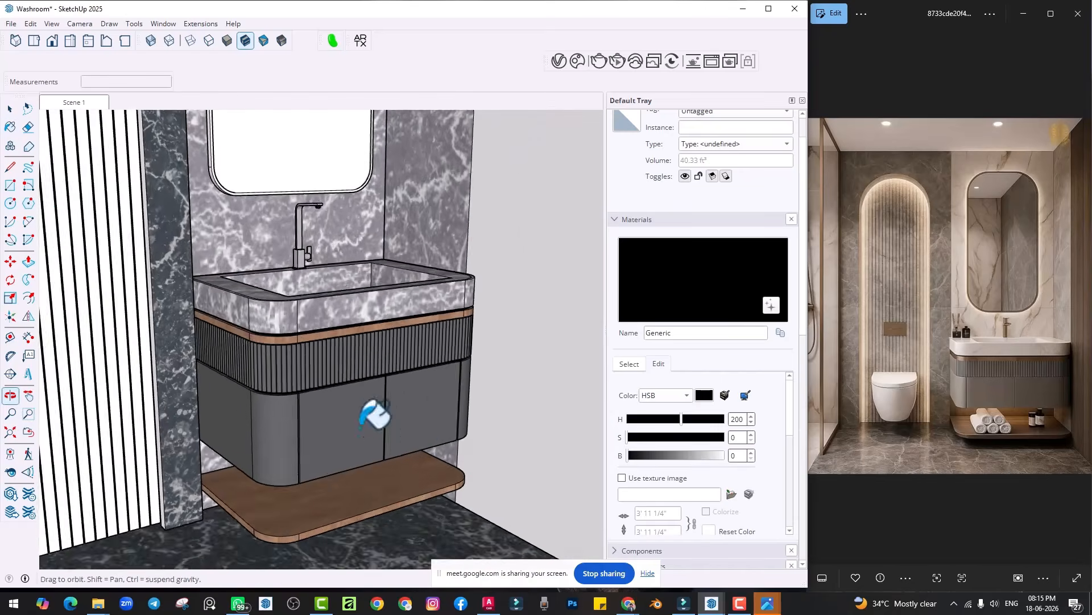
Step: Select the faucet standing on the back edge of the marble washbasin
middle_drag(482, 485, 385, 315)
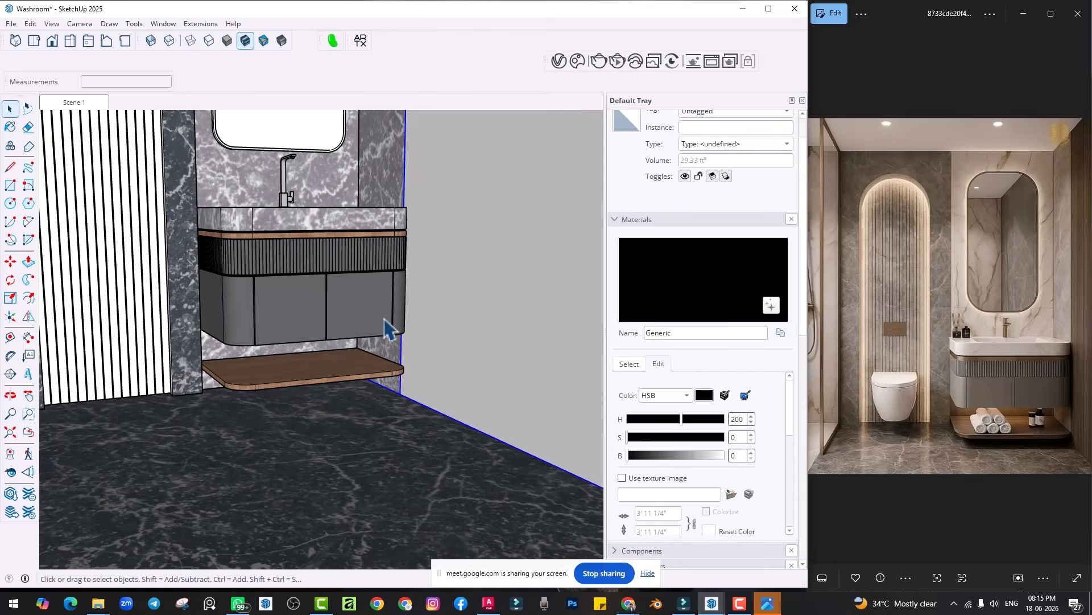
scroll(337, 349, down, 3)
shift+middle_drag(354, 361, 354, 385)
middle_drag(354, 386, 344, 399)
scroll(320, 295, up, 6)
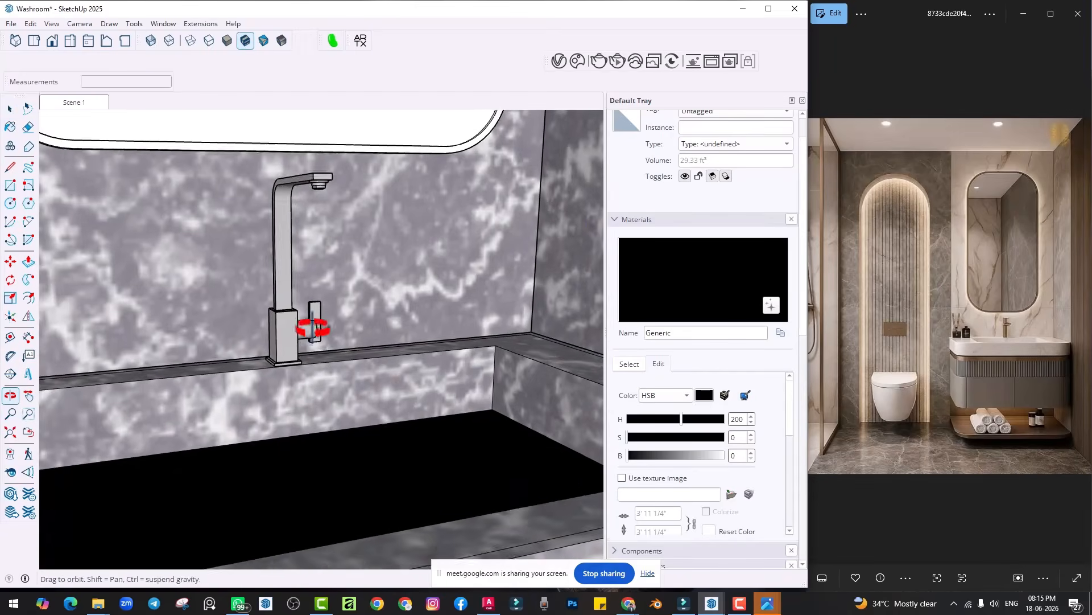
scroll(306, 334, up, 3)
middle_drag(306, 335, 262, 353)
scroll(262, 352, down, 1)
click(261, 350)
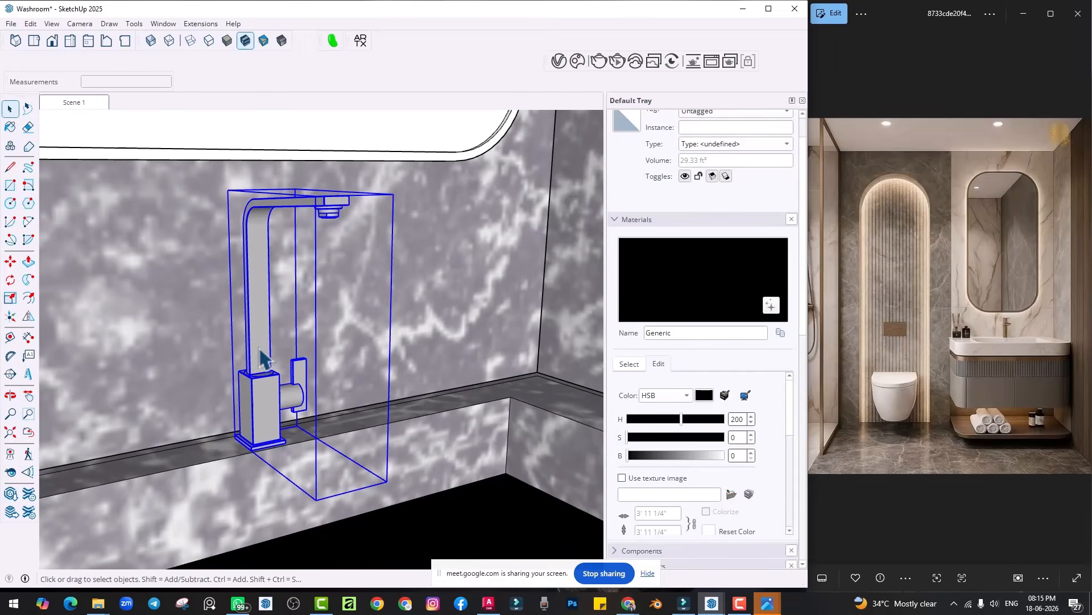
Step: Create a generic V-Ray material in the Asset Editor and name it Bronze
click(560, 61)
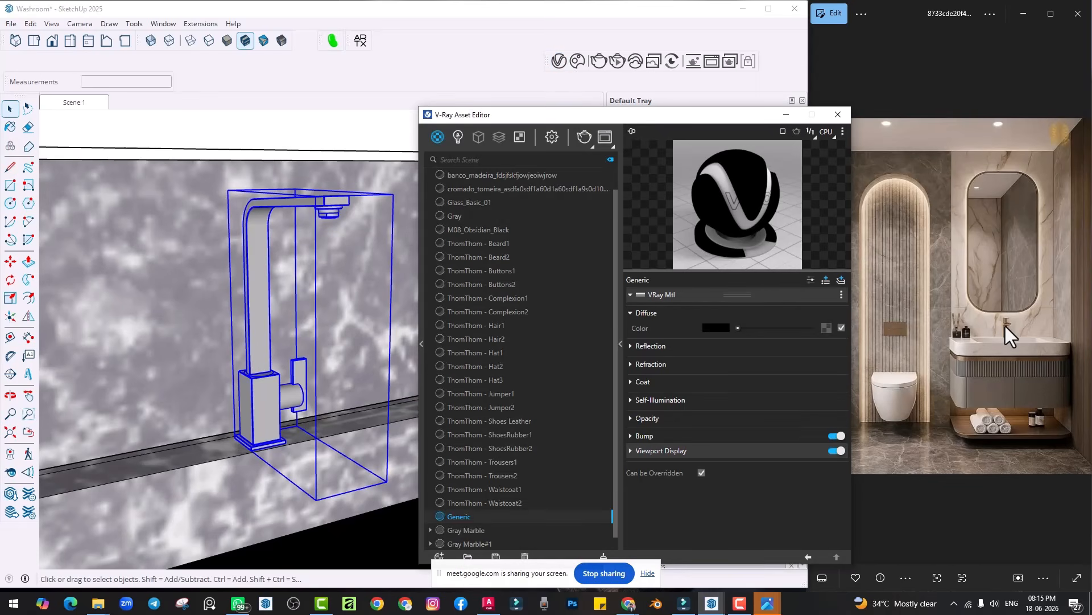
drag(569, 115, 560, 47)
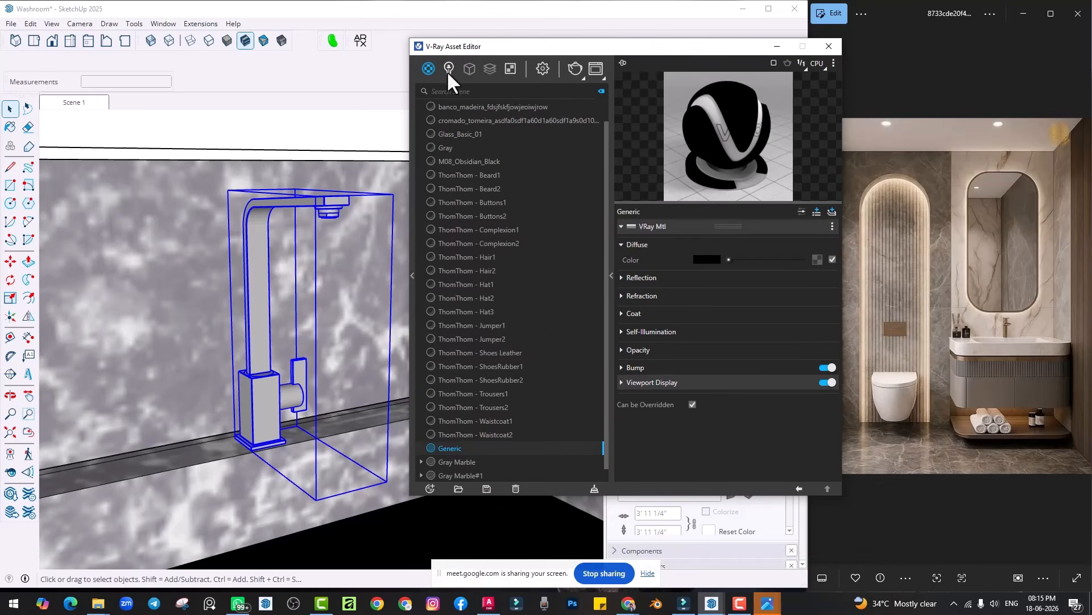
click(435, 70)
click(437, 89)
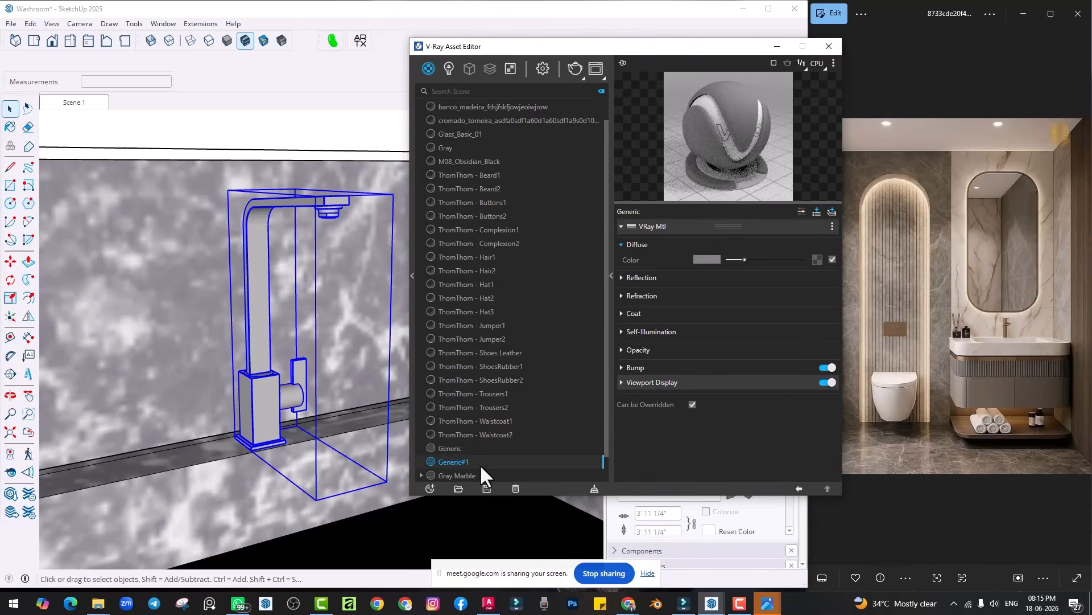
text(Br)
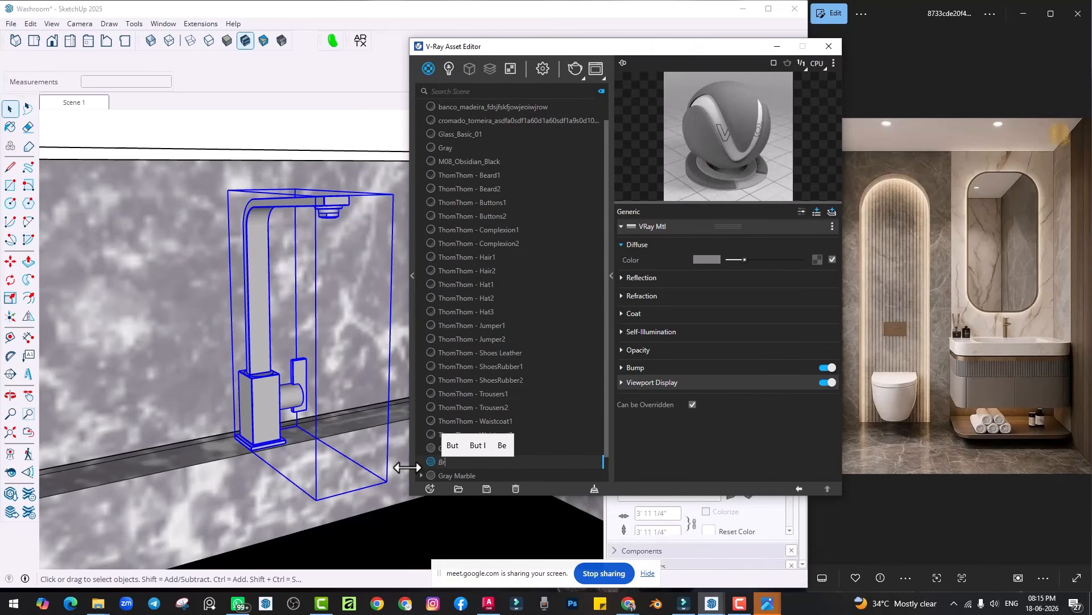
text(onze)
key(Return)
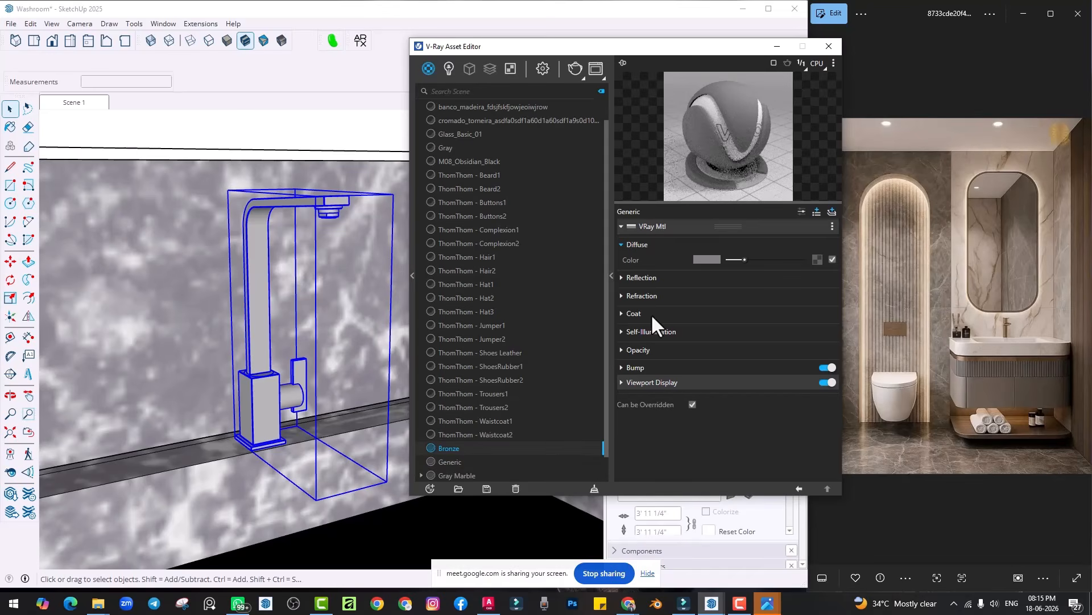
Step: Set the Bronze material's diffuse color to orange and its metalness to 1
click(705, 260)
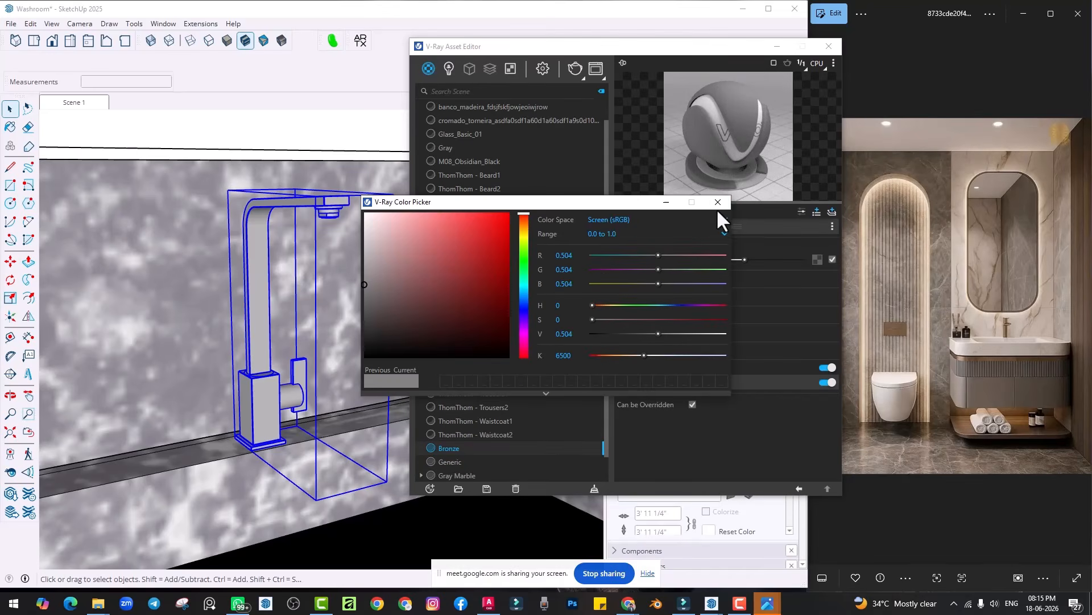
click(525, 234)
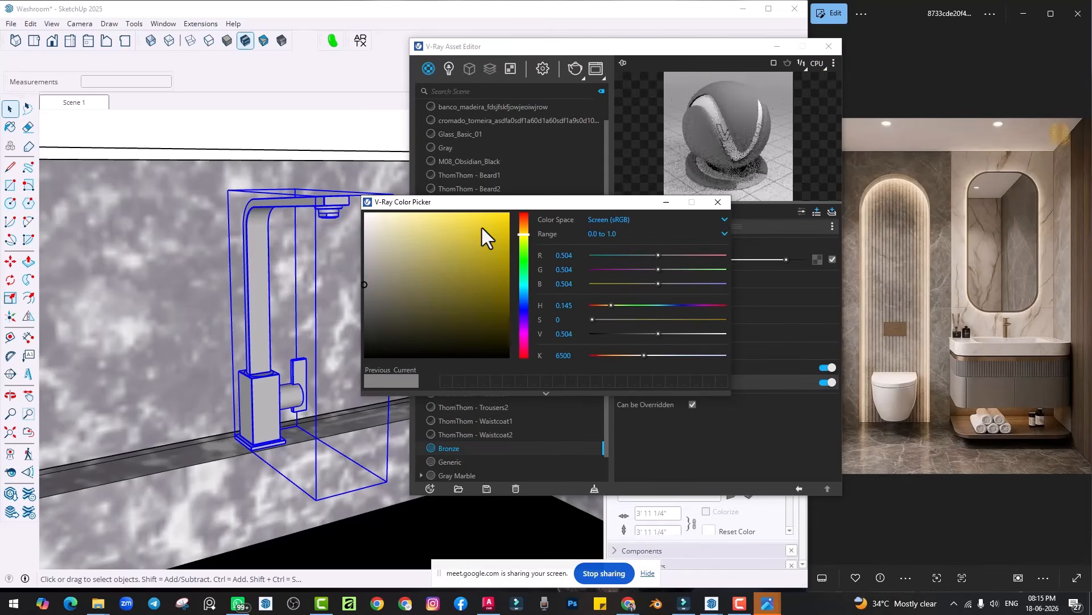
click(498, 224)
click(525, 226)
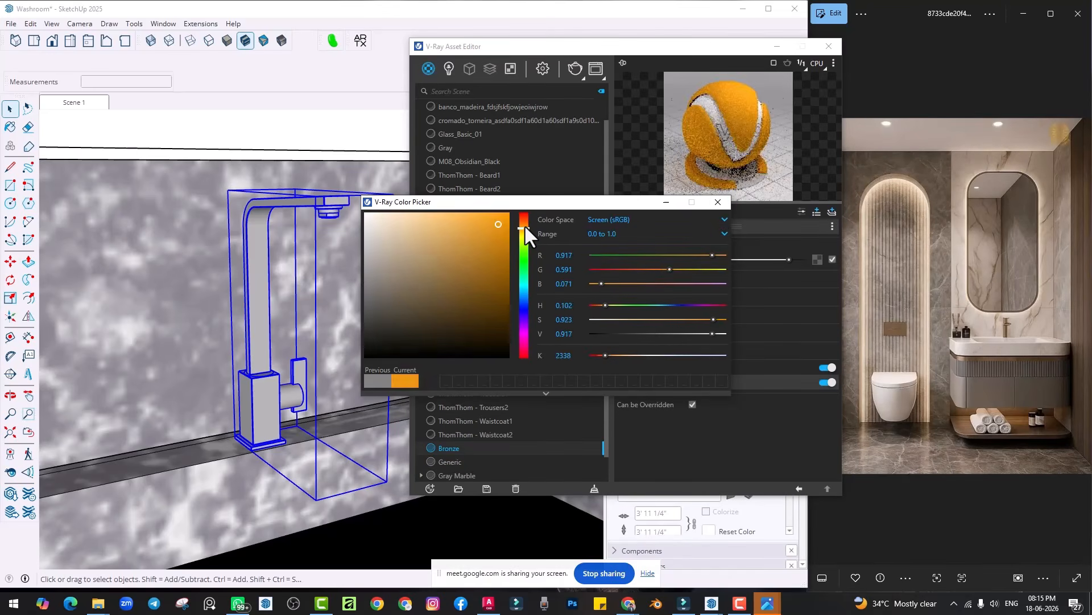
click(717, 202)
drag(731, 352, 852, 358)
click(10, 127)
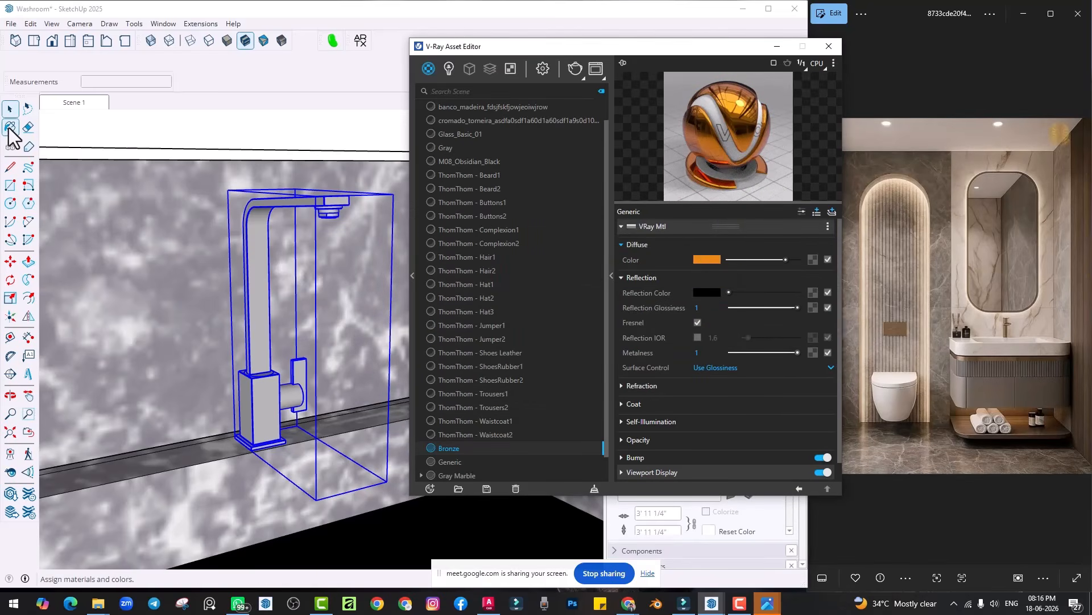
scroll(276, 233, up, 1)
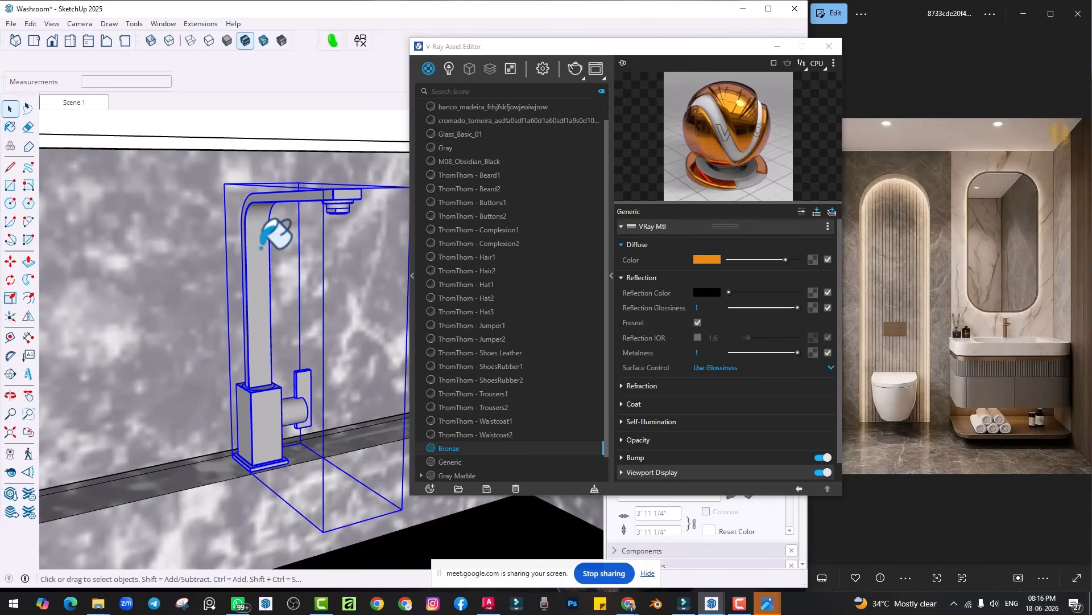
drag(449, 55, 476, 55)
double_click(256, 264)
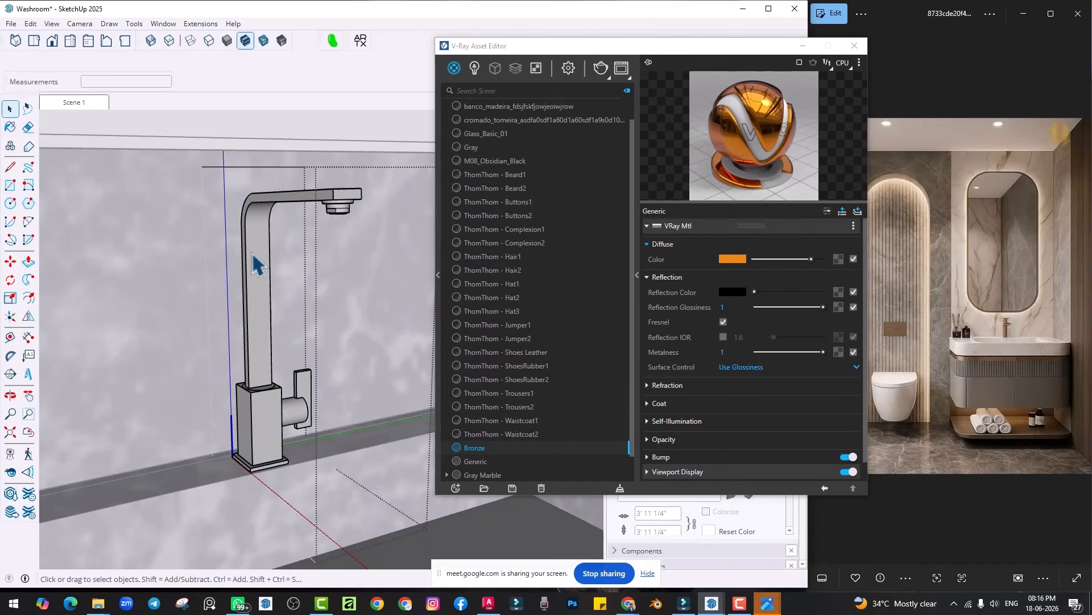
click(256, 264)
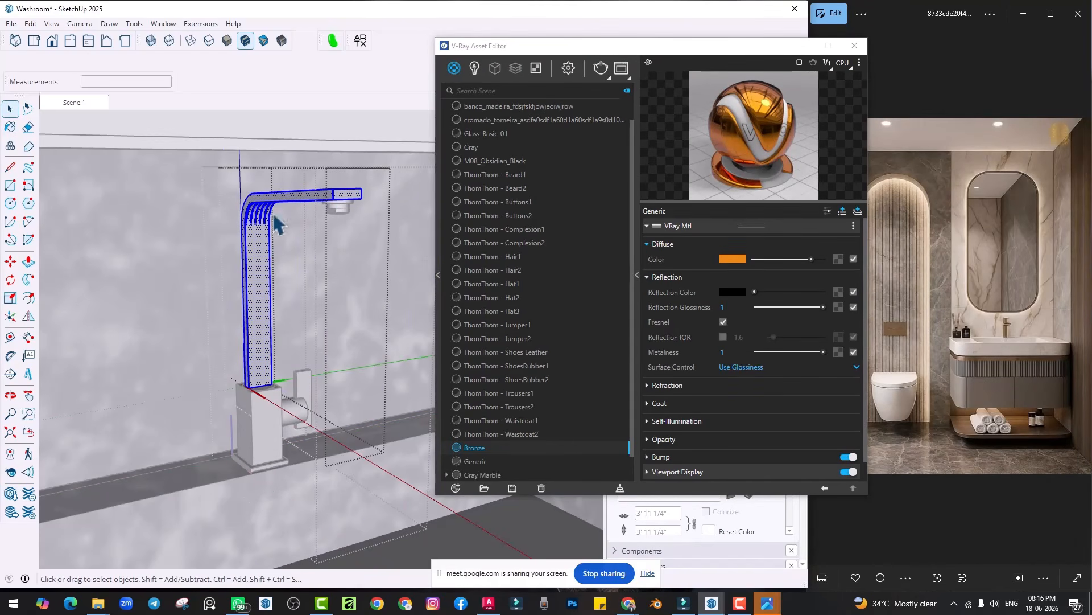
key(Escape)
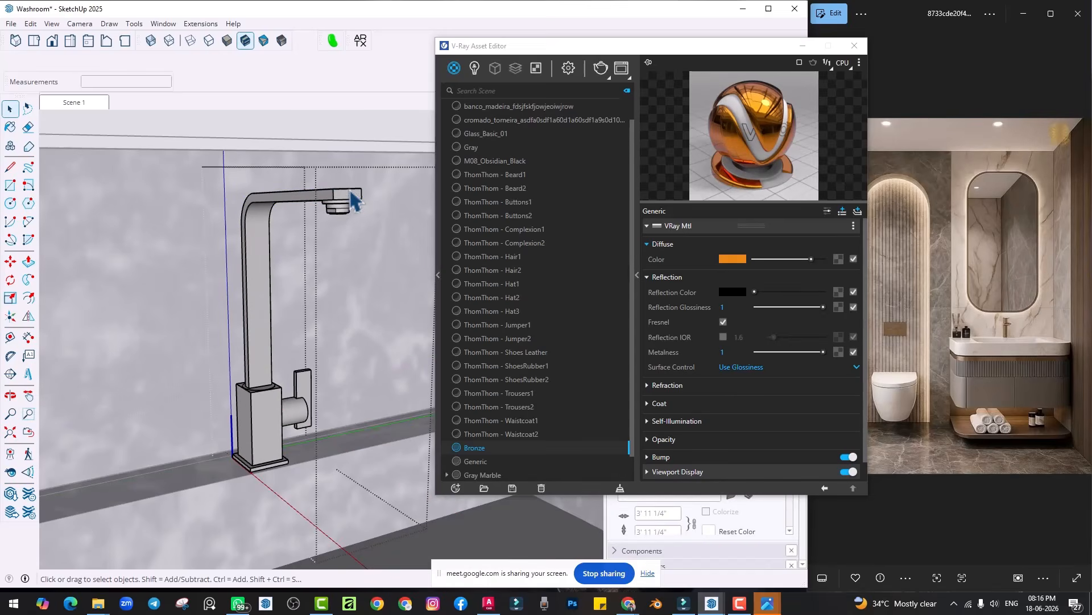
key(Escape)
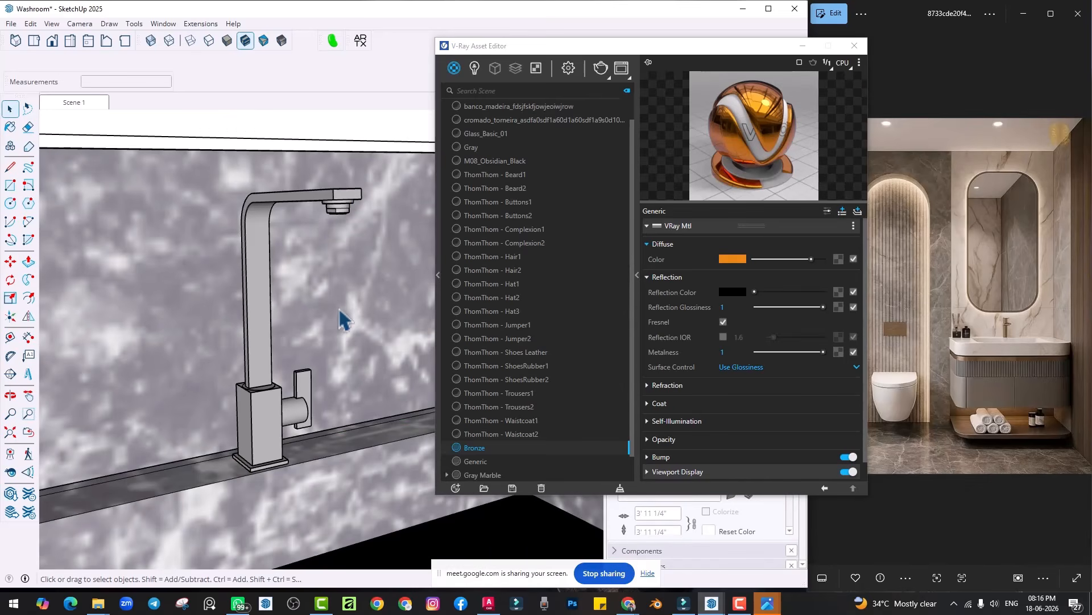
Step: Mark Bronze as the replacement material, convert the faucet's sampled cromado_torneira material to V-Ray, and replace it in the scene with Bronze
right_click(472, 448)
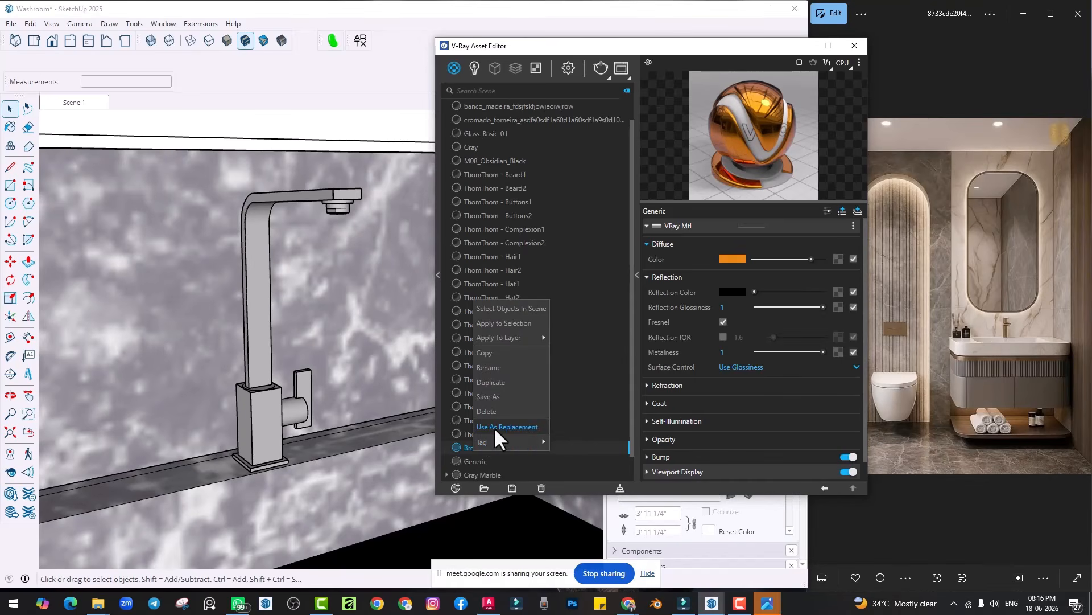
click(494, 427)
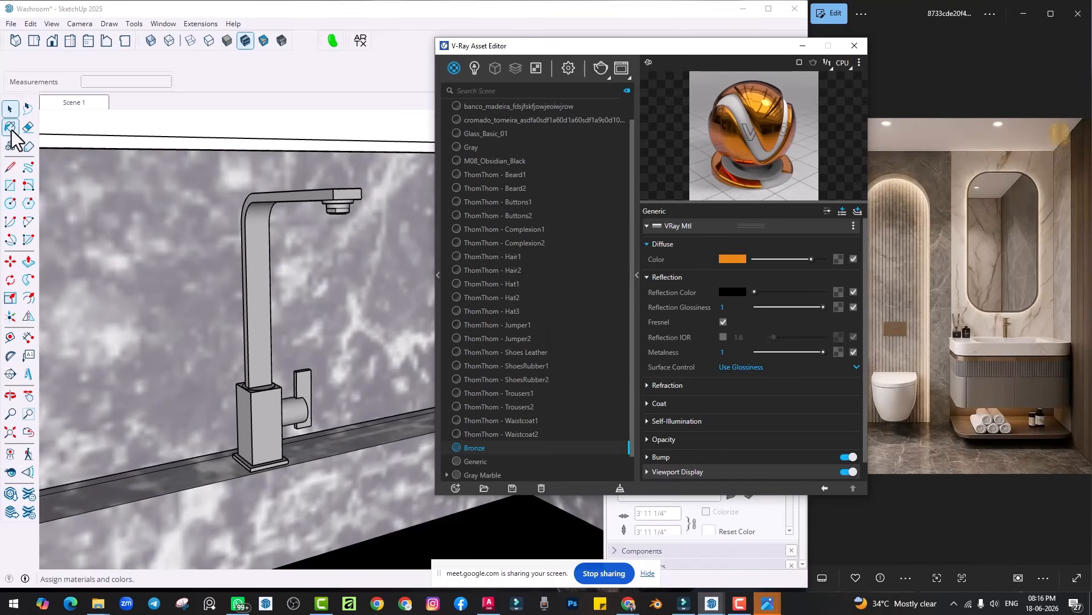
click(10, 127)
key(alt)
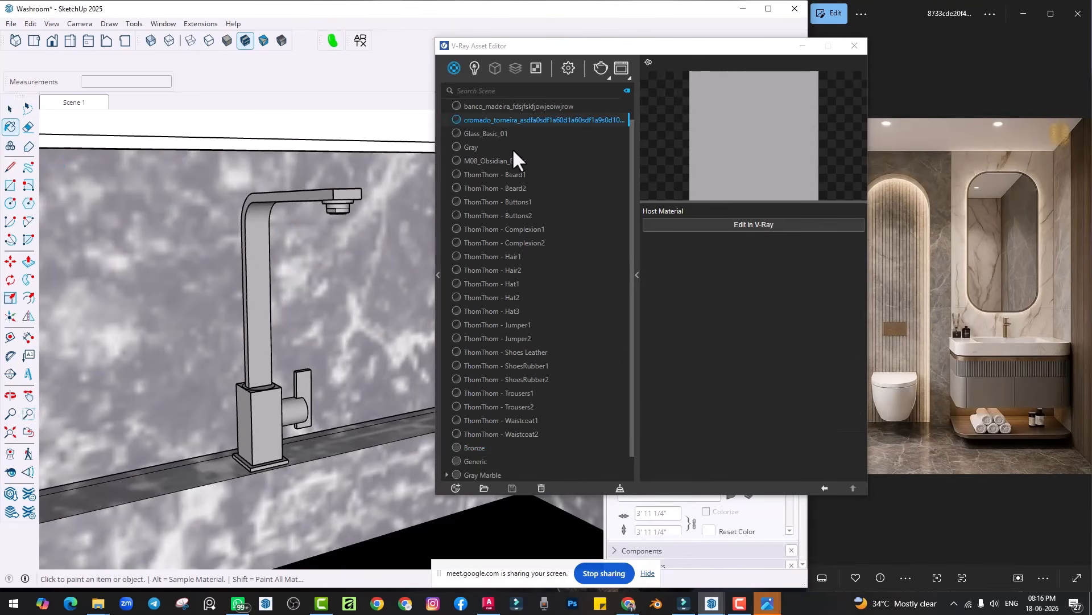
click(760, 225)
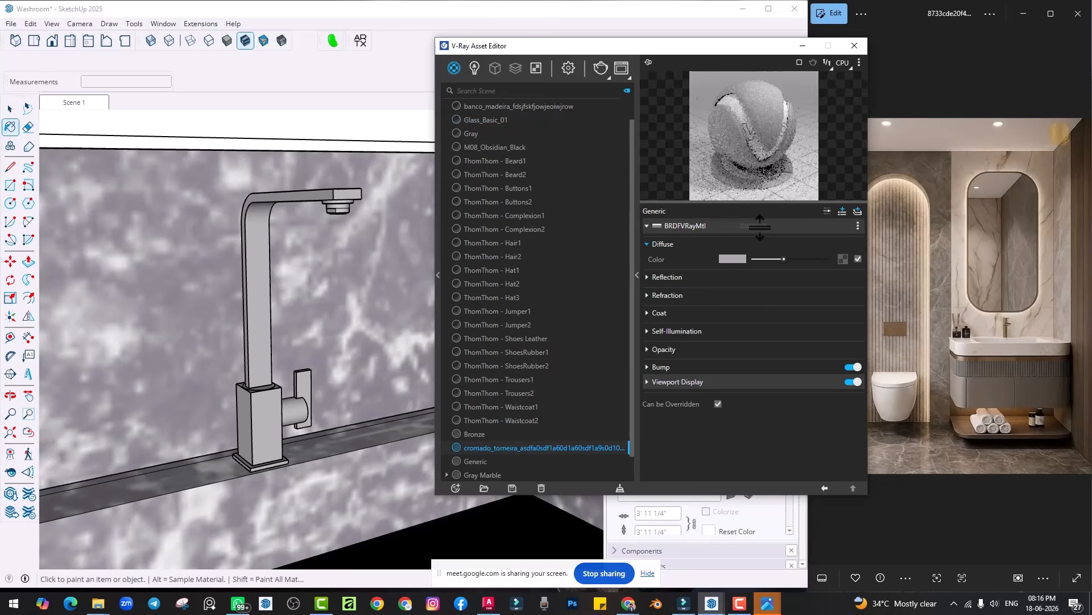
right_click(538, 448)
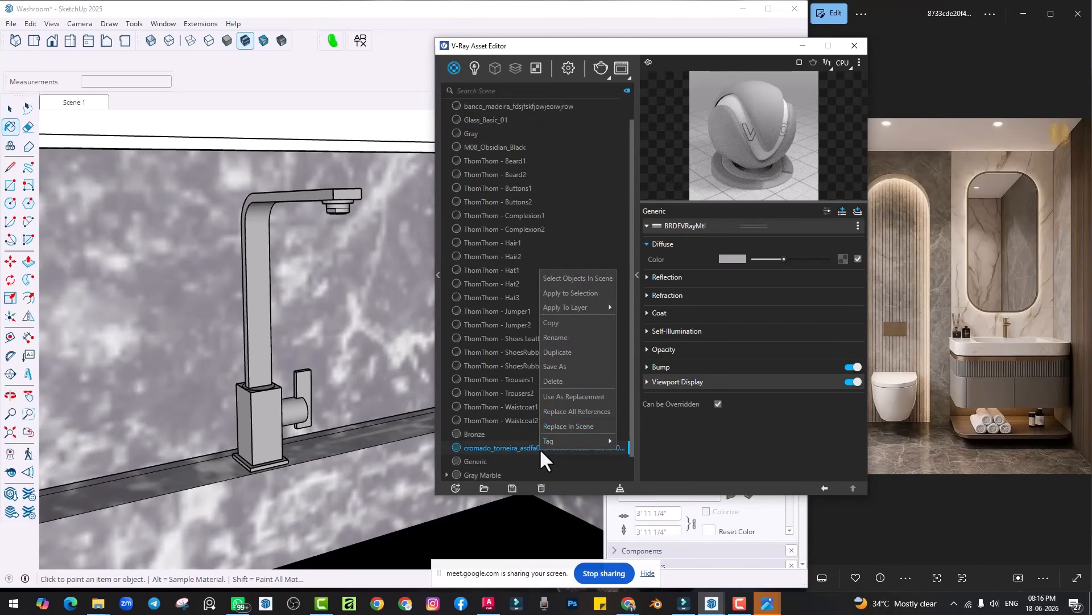
click(565, 428)
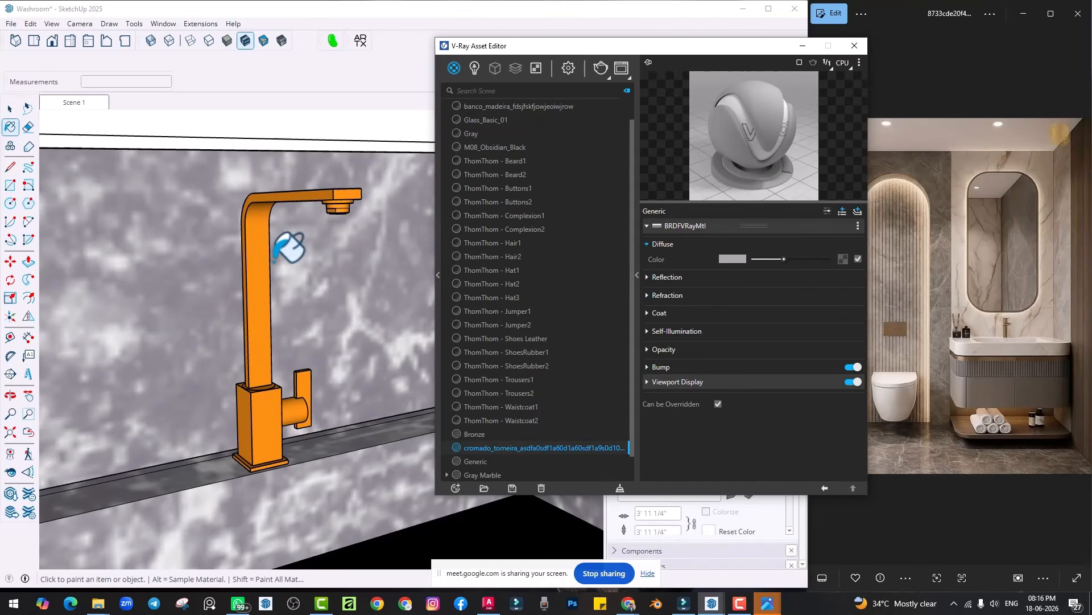
Step: Show the V-Ray Utilities toolbar and dock it beside the existing V-Ray toolbar
scroll(286, 296, down, 7)
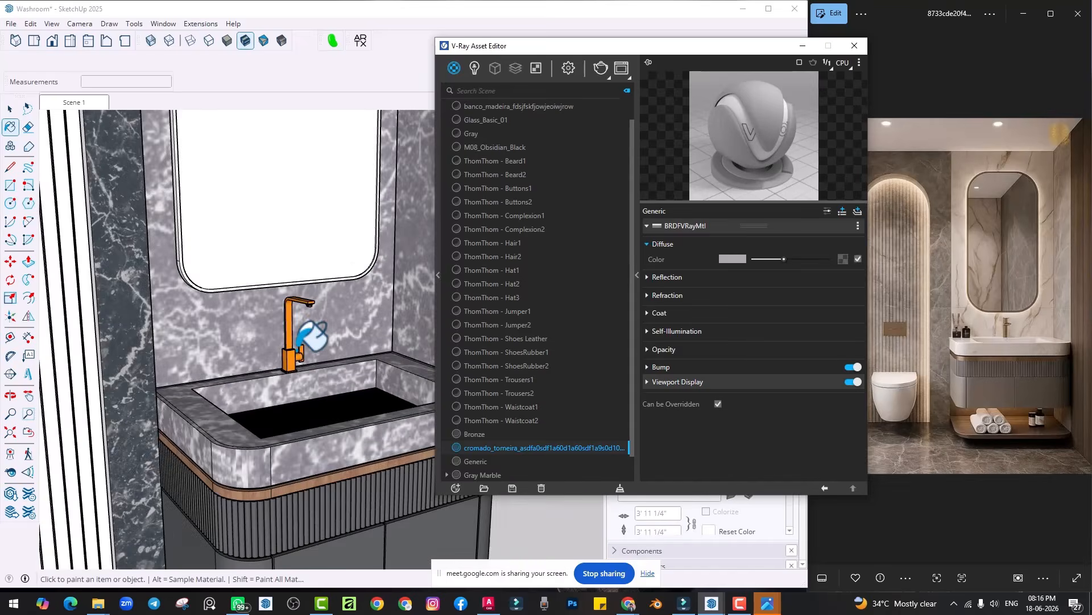
shift+middle_drag(324, 434, 328, 469)
scroll(333, 421, down, 5)
shift+middle_drag(334, 364, 299, 182)
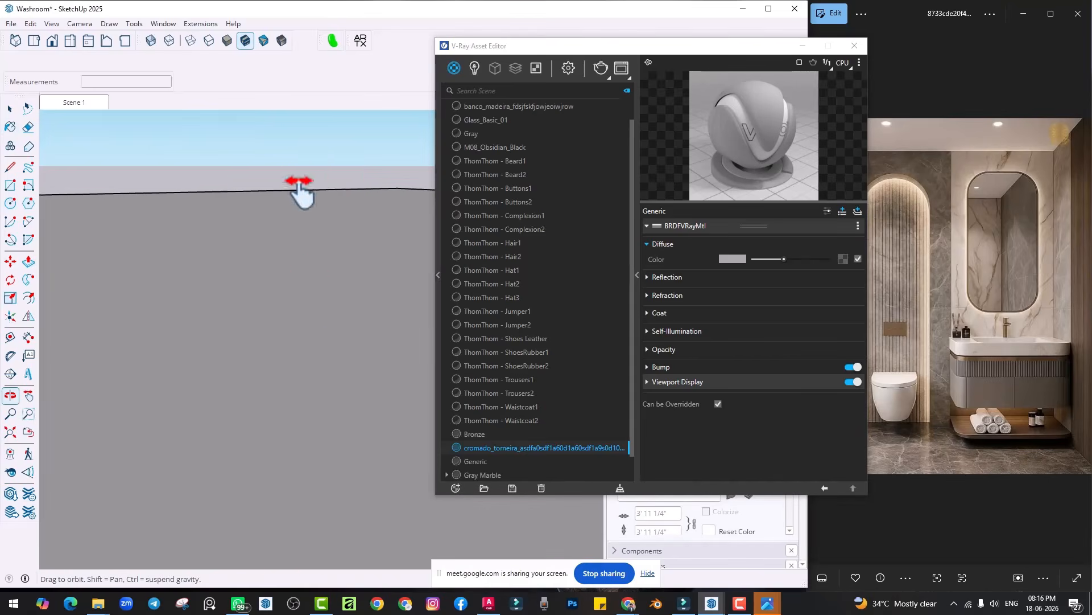
mouse_move(343, 340)
shift+middle_down()
mouse_move(299, 165)
mouse_move(306, 195)
mouse_move(304, 175)
shift+middle_up()
shift+middle_drag(319, 251, 322, 185)
scroll(339, 305, up, 4)
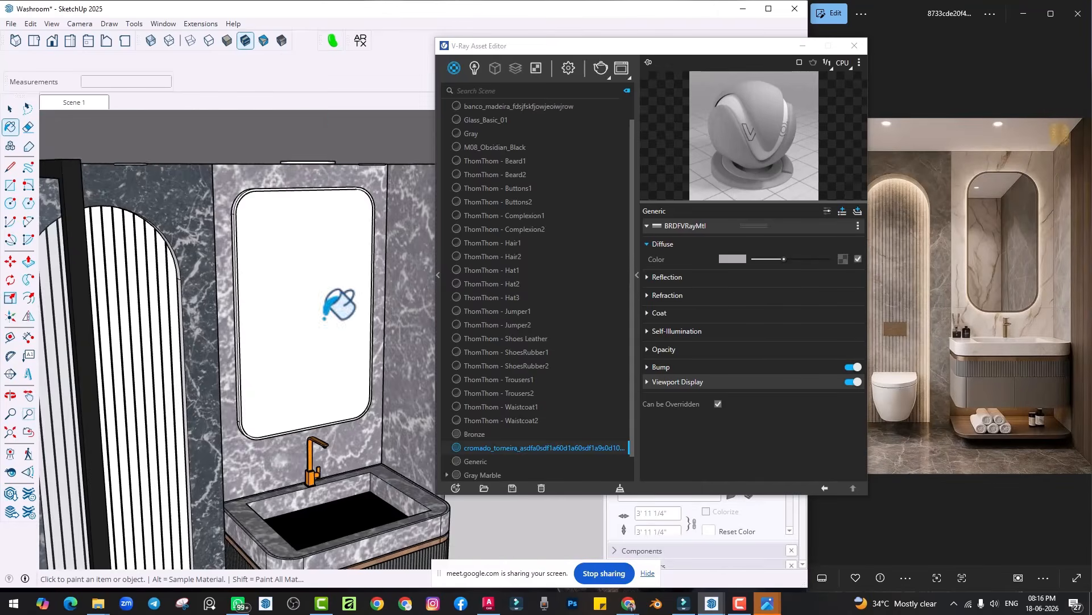
drag(593, 50, 750, 163)
right_click(463, 58)
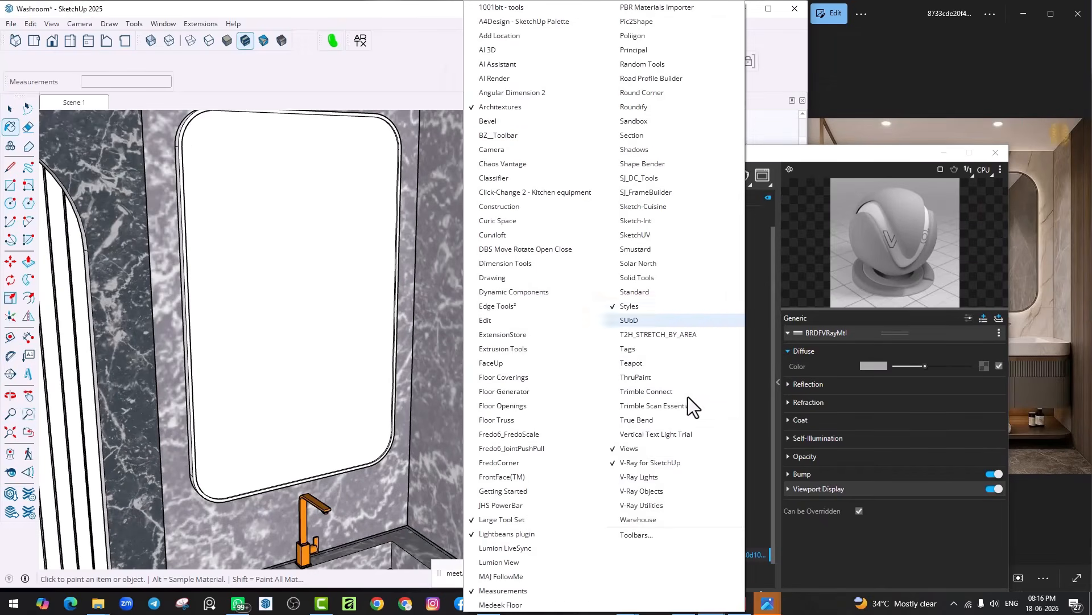
click(651, 504)
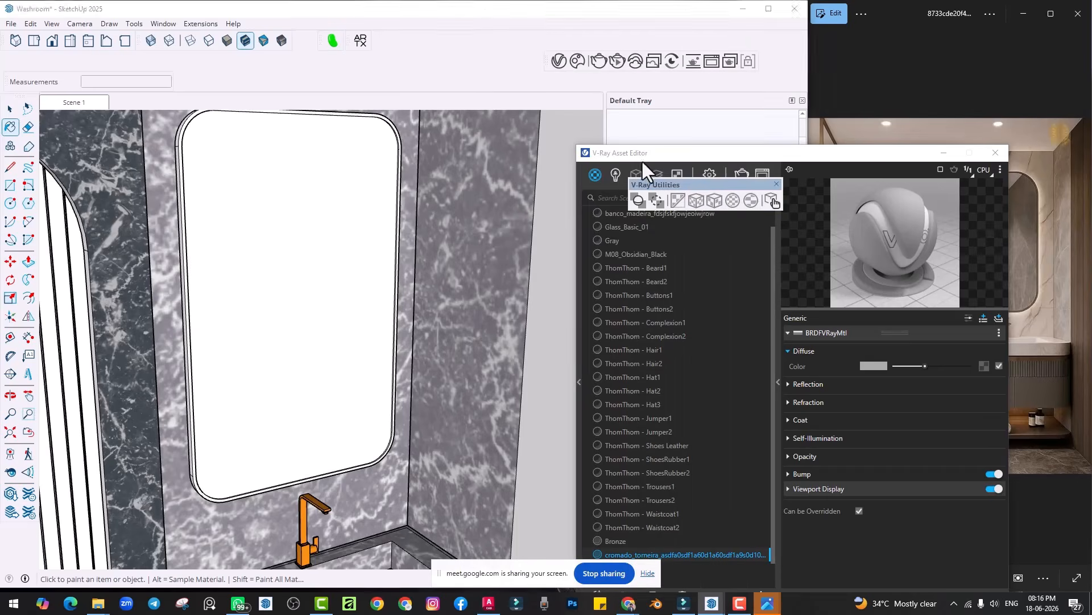
drag(646, 185, 450, 61)
Step: Try a V-Ray Utilities command for stripping materials on the selected faucet, and undo it
shift+middle_drag(378, 390, 381, 194)
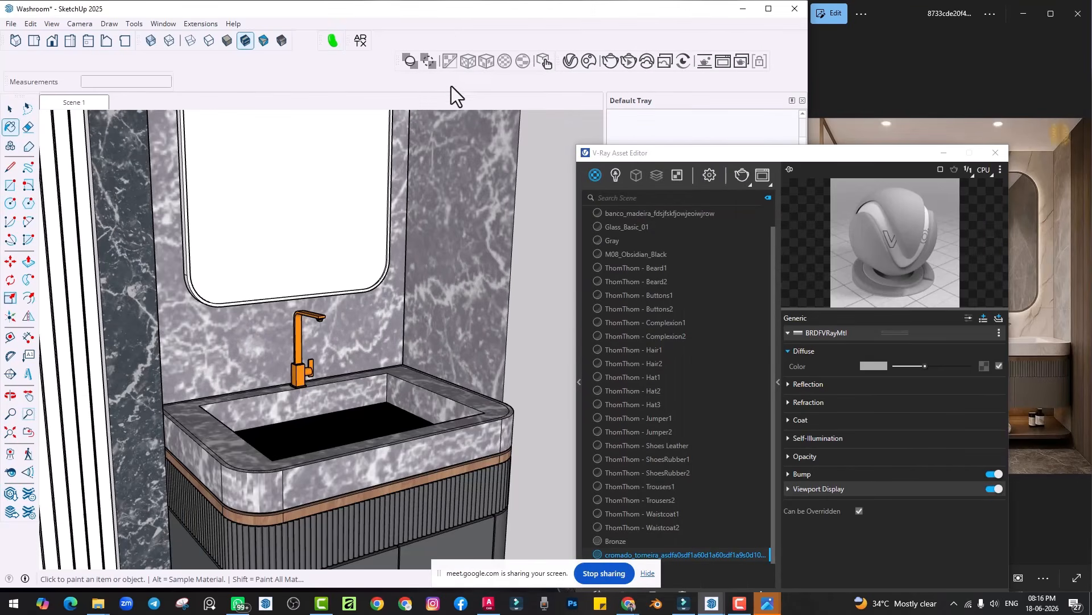
scroll(329, 318, up, 2)
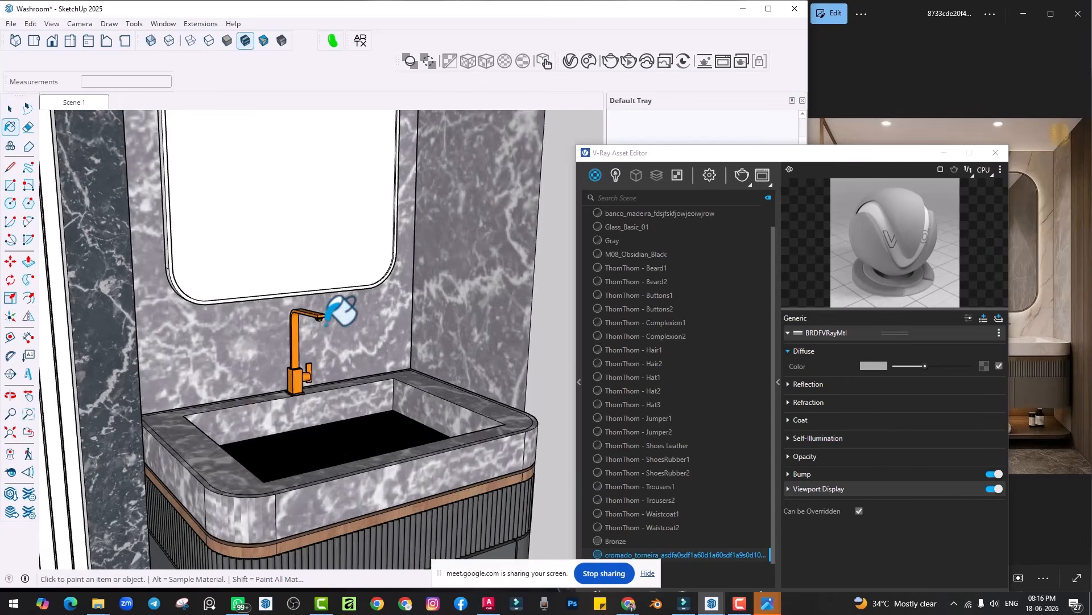
scroll(328, 319, up, 2)
key(space)
click(287, 364)
click(449, 60)
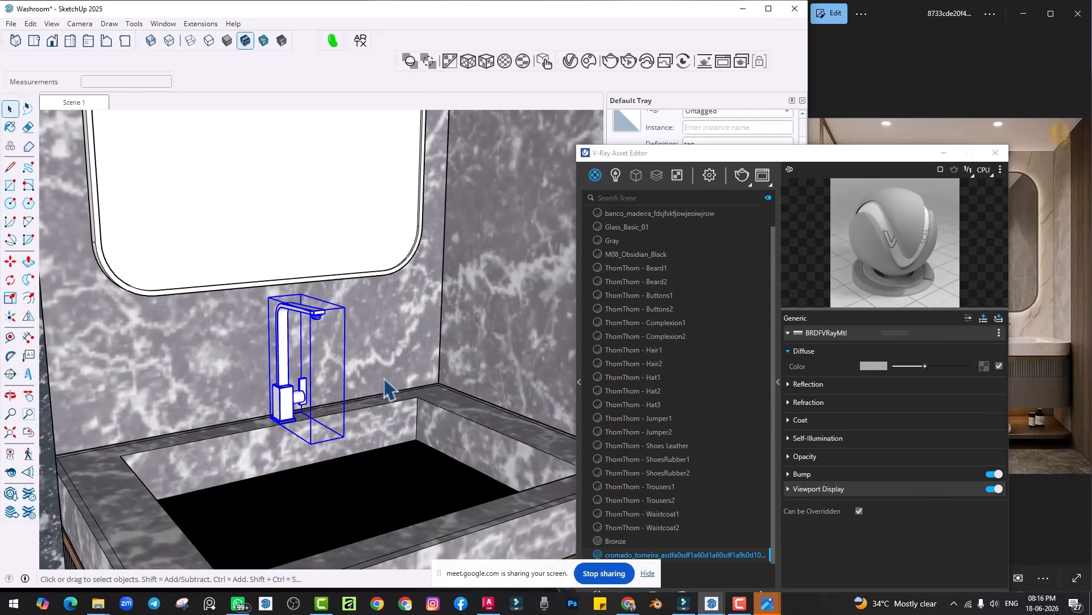
key(ctrl+z)
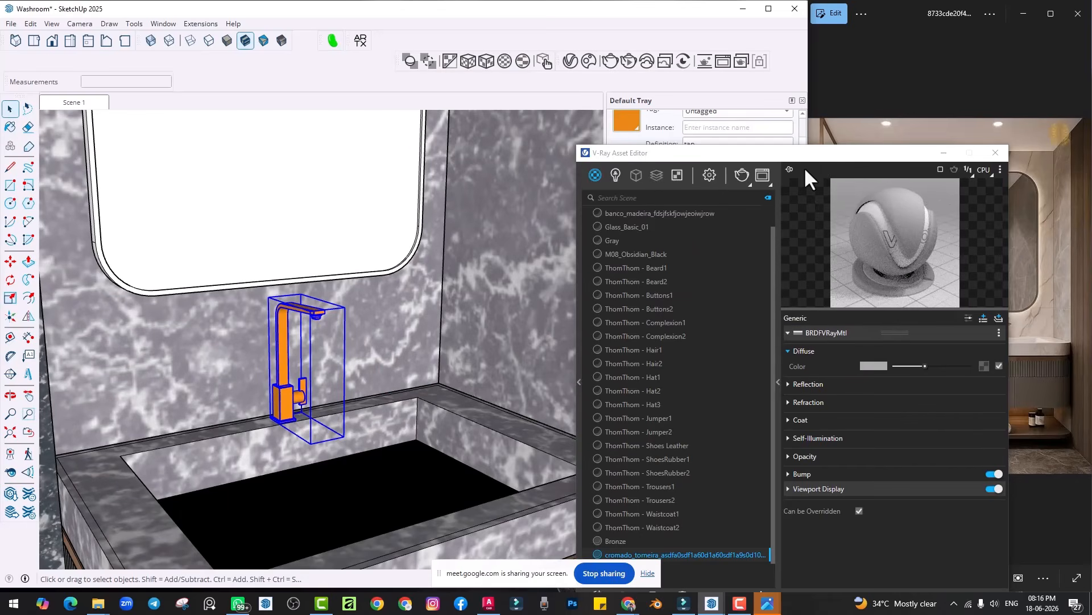
Step: Create a new generic V-Ray material in the Asset Editor for the mirror above the washbasin
drag(798, 153, 663, 289)
scroll(322, 296, down, 6)
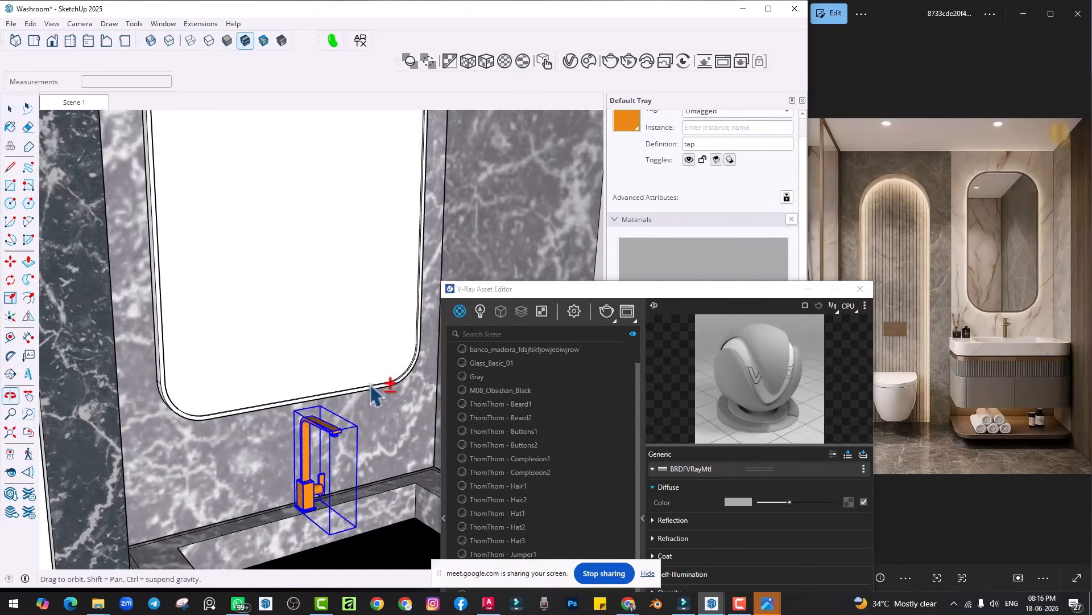
drag(480, 294, 480, 129)
click(460, 118)
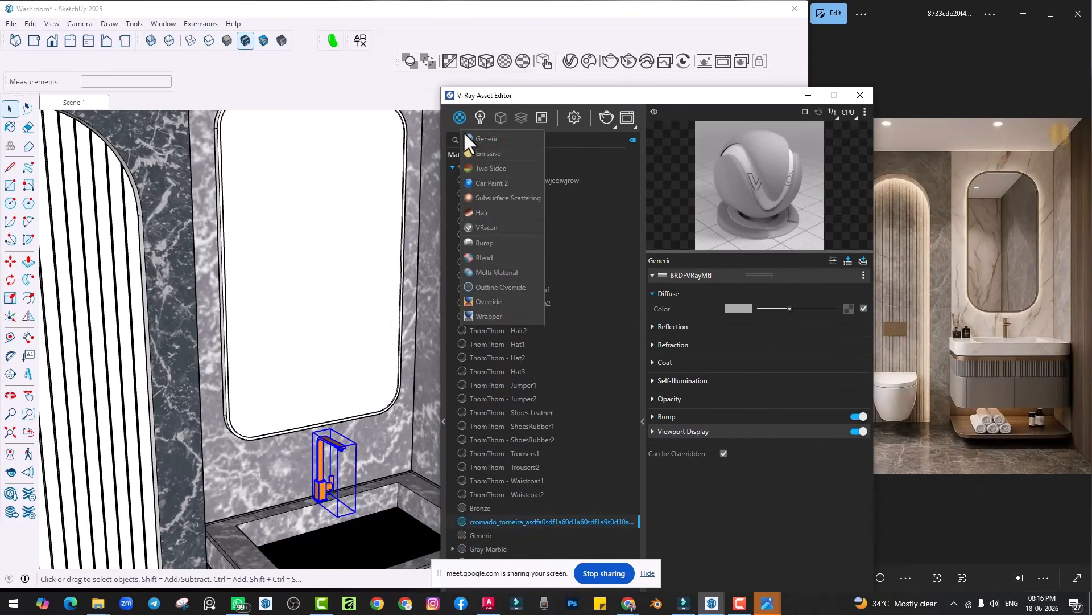
click(475, 141)
scroll(310, 244, down, 2)
scroll(344, 266, down, 2)
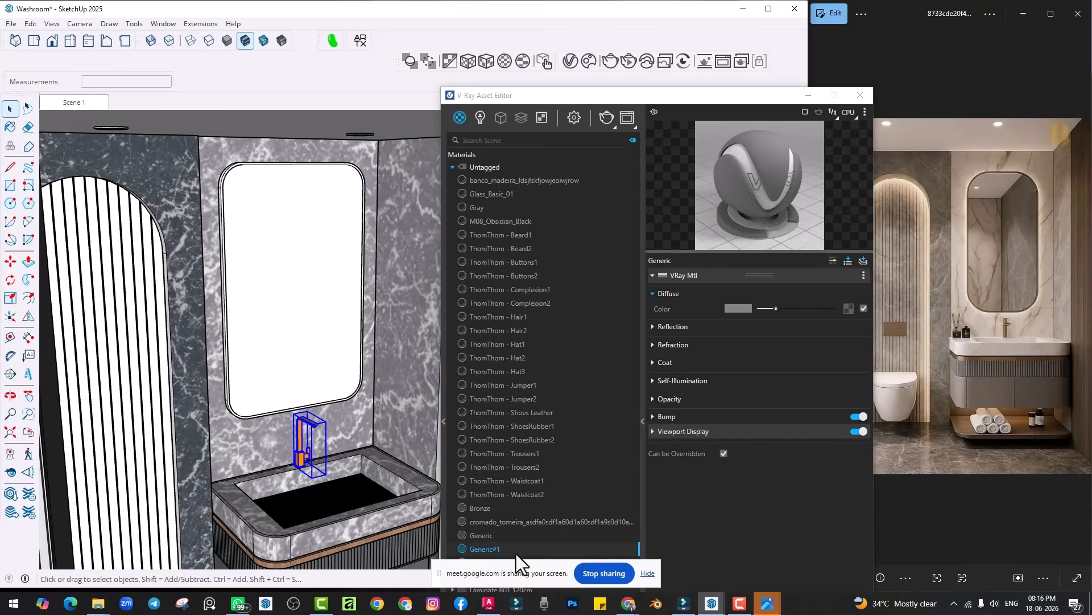
Step: Apply the Generic#1 material to the whole rounded mirror above the basin and darken its gray diffuse color
right_click(488, 548)
click(505, 397)
click(355, 322)
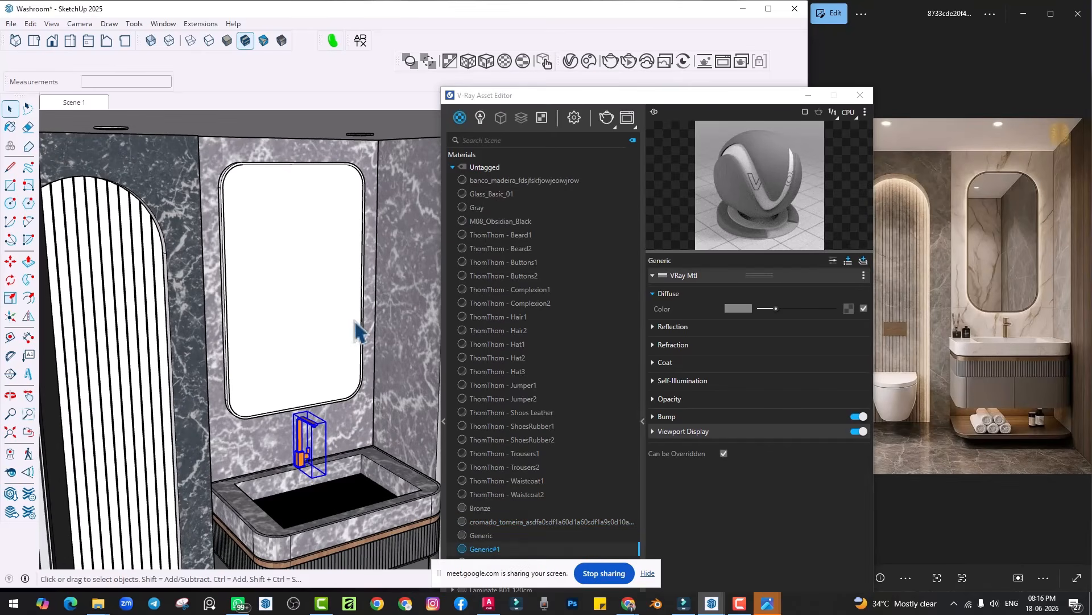
right_click(488, 549)
click(520, 392)
scroll(307, 305, up, 3)
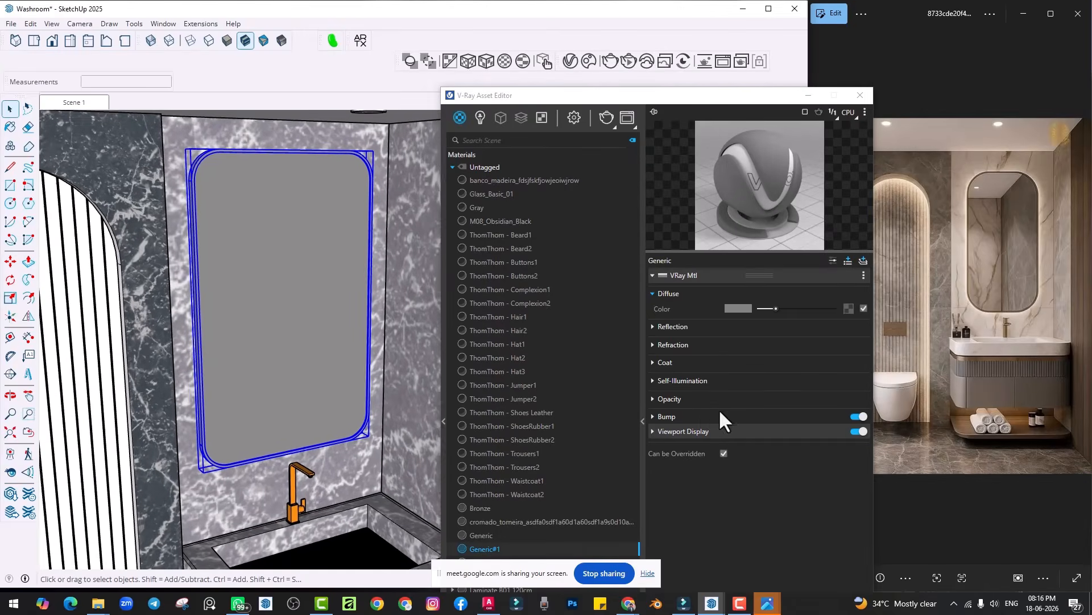
drag(776, 308, 769, 308)
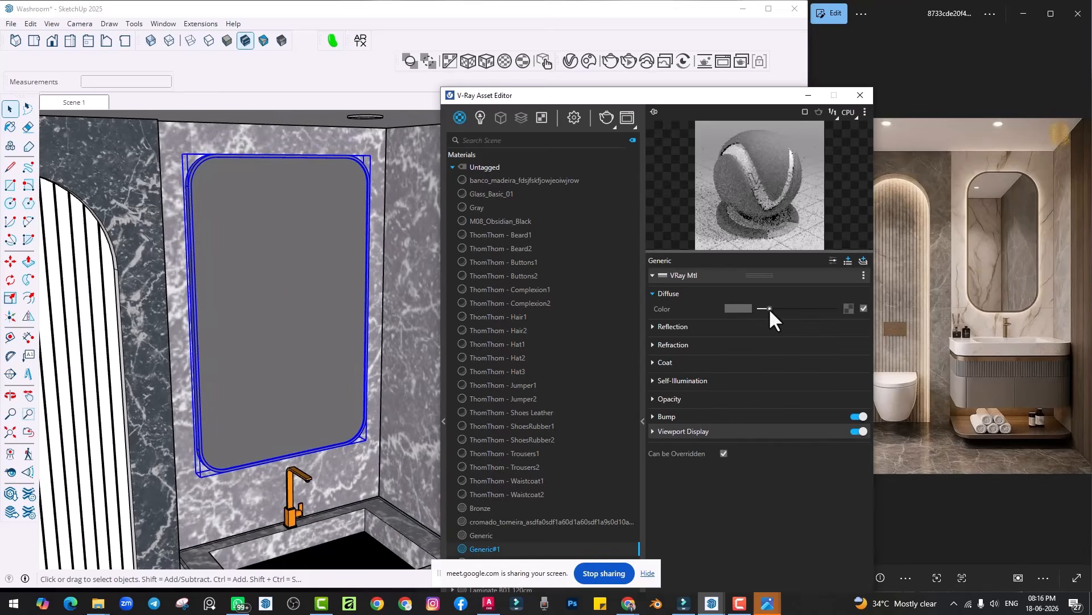
Step: Open the rounded mirror group for editing and select its large glass face
middle_drag(277, 309, 299, 313)
double_click(299, 312)
click(281, 273)
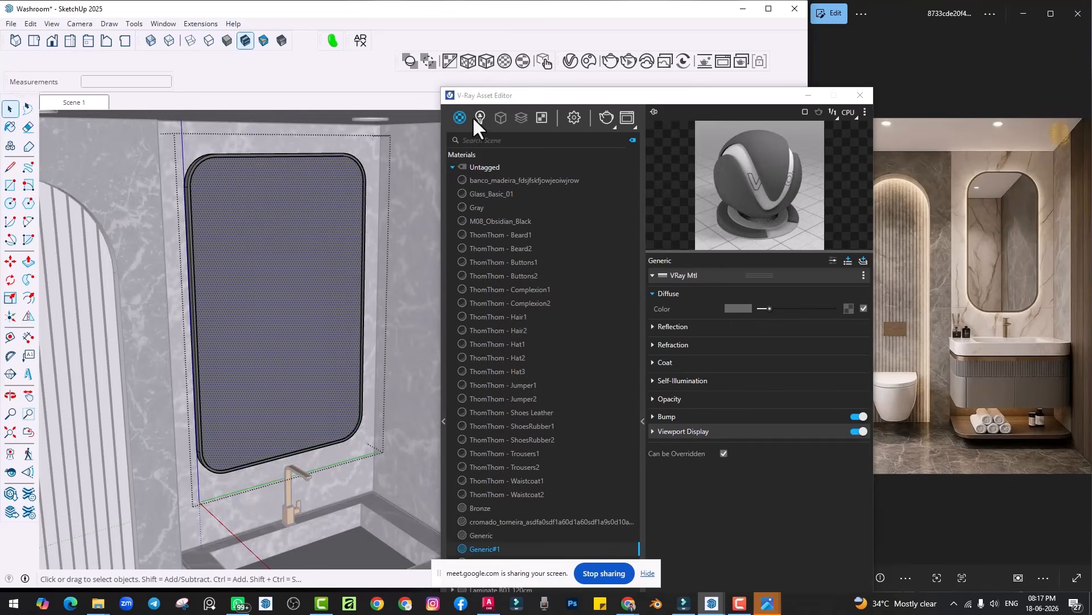
Step: Create another generic V-Ray material and name it Mirror
click(457, 117)
click(470, 138)
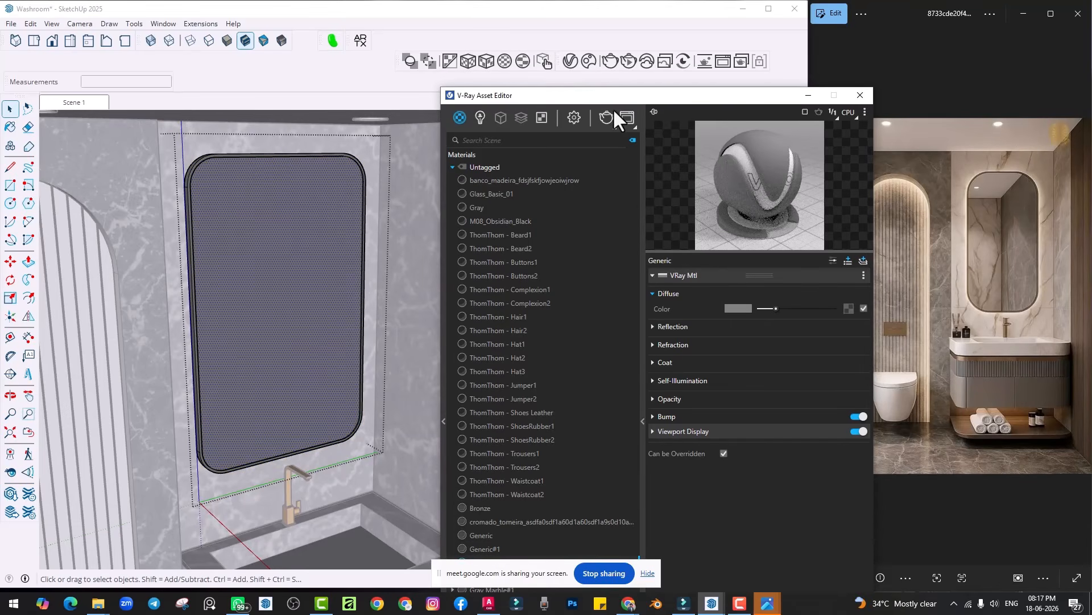
drag(589, 100, 611, 134)
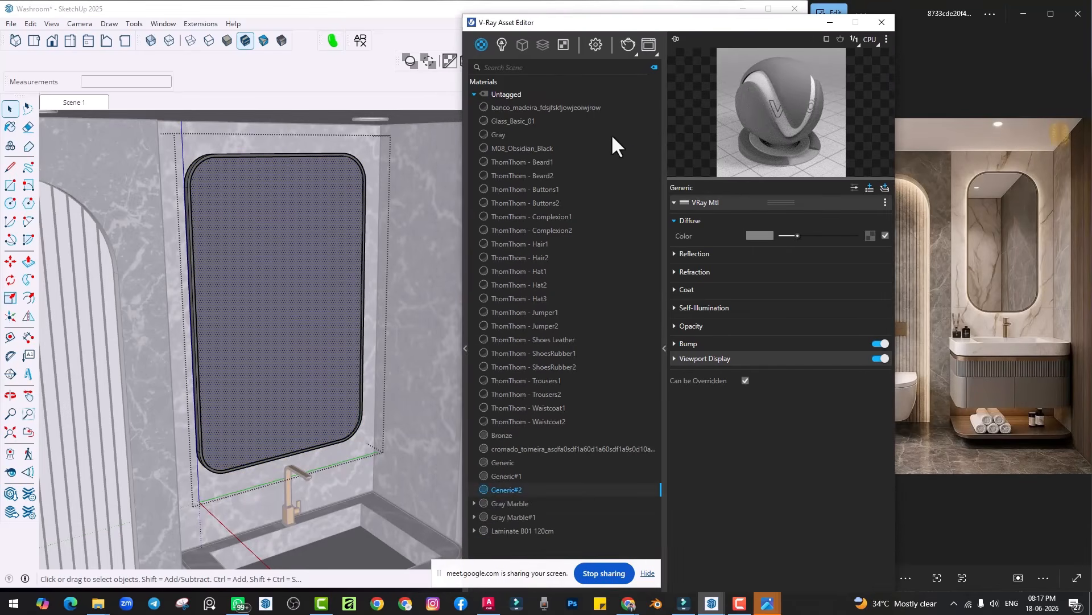
double_click(510, 488)
text(Mirror)
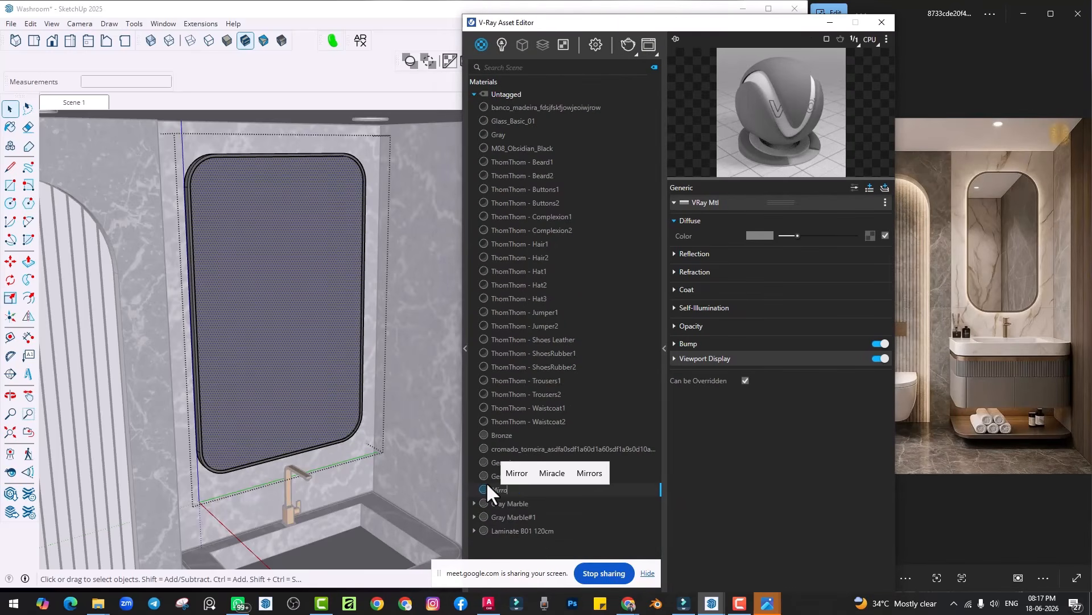
key(Return)
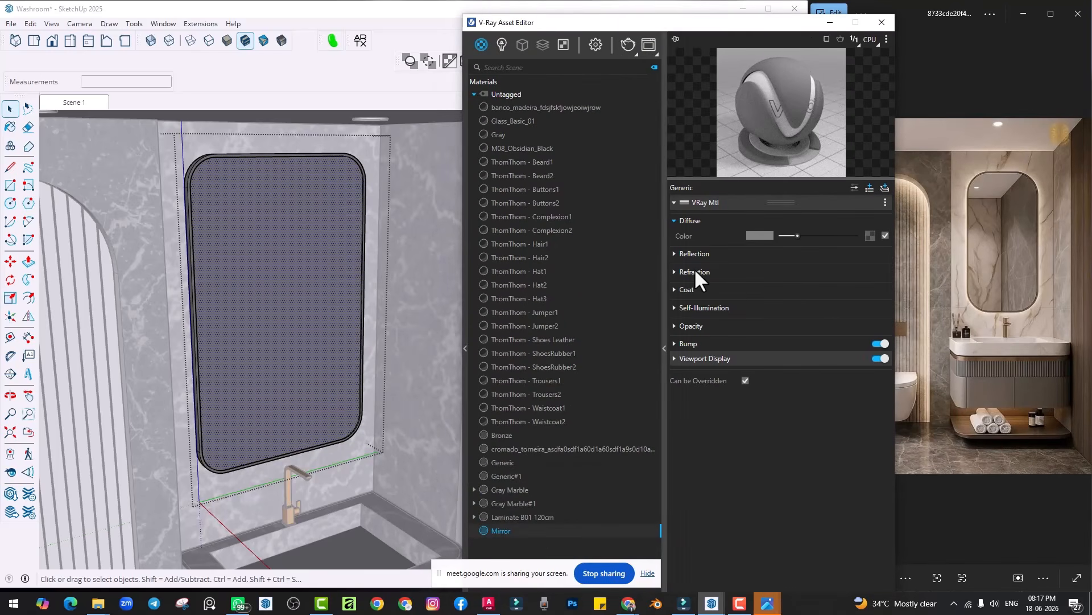
Step: Set the Mirror material's reflection color to white and turn off Fresnel
click(10, 129)
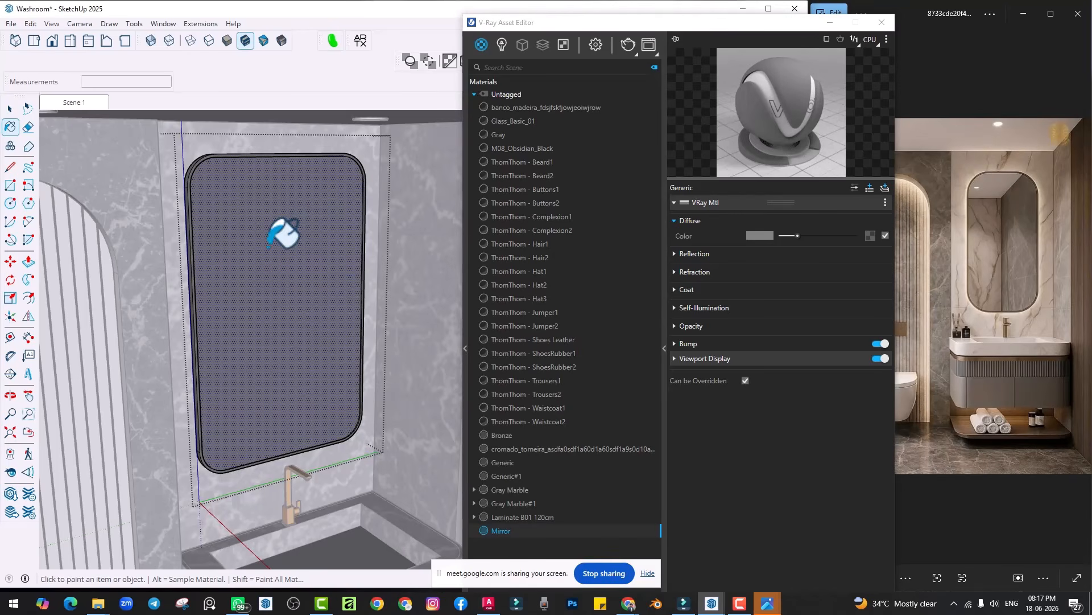
click(697, 254)
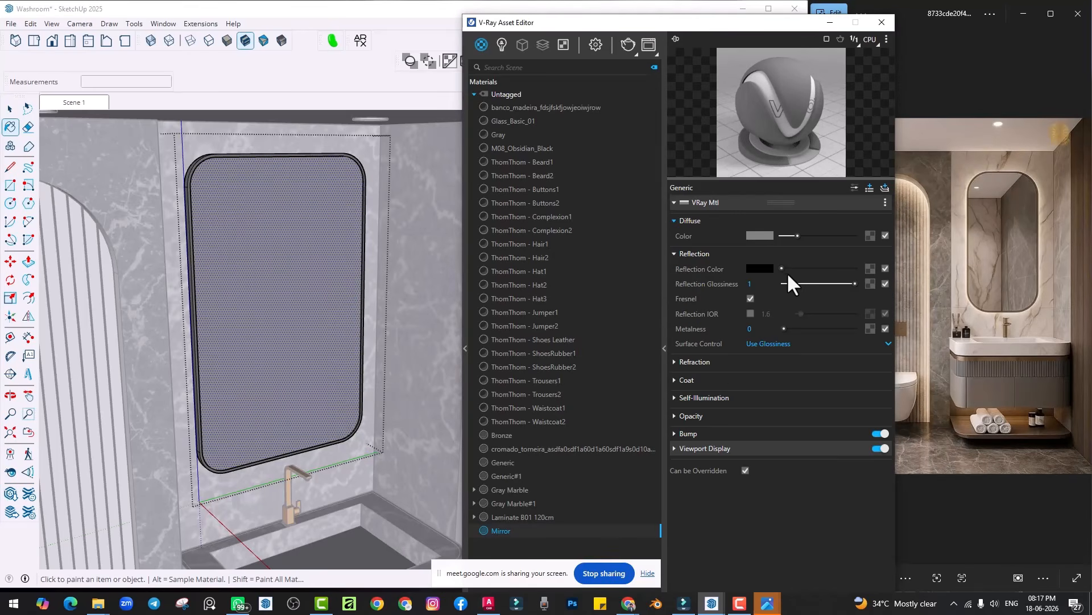
click(751, 299)
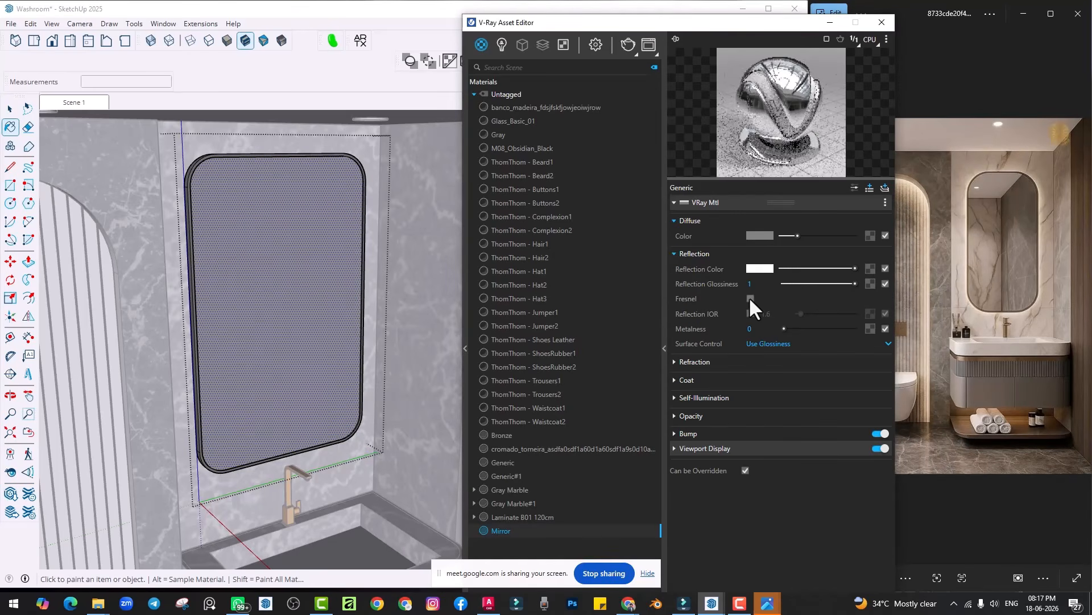
Step: Close the V-Ray material settings and leave the mirror group
click(883, 22)
scroll(363, 215, down, 5)
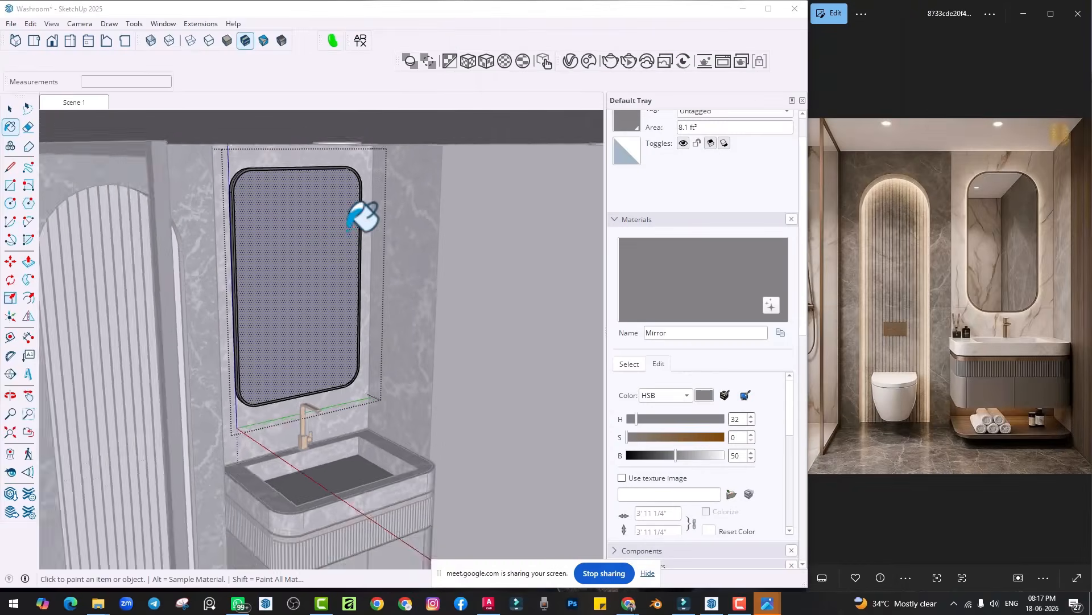
key(space)
click(469, 229)
scroll(406, 370, down, 3)
scroll(315, 258, up, 6)
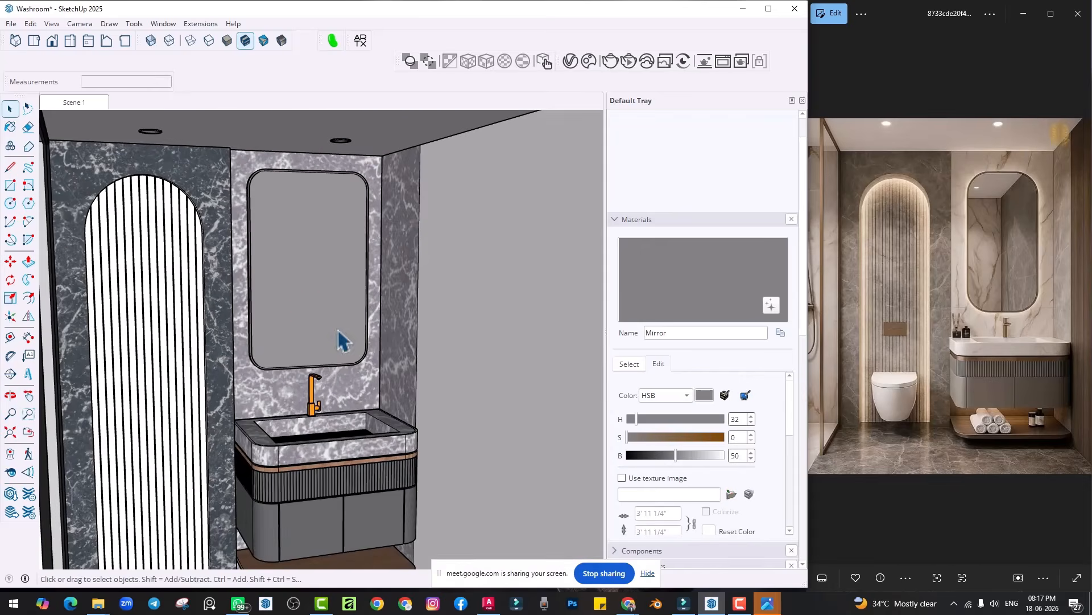
mouse_move(344, 341)
middle_down()
mouse_move(210, 340)
mouse_move(284, 330)
middle_up()
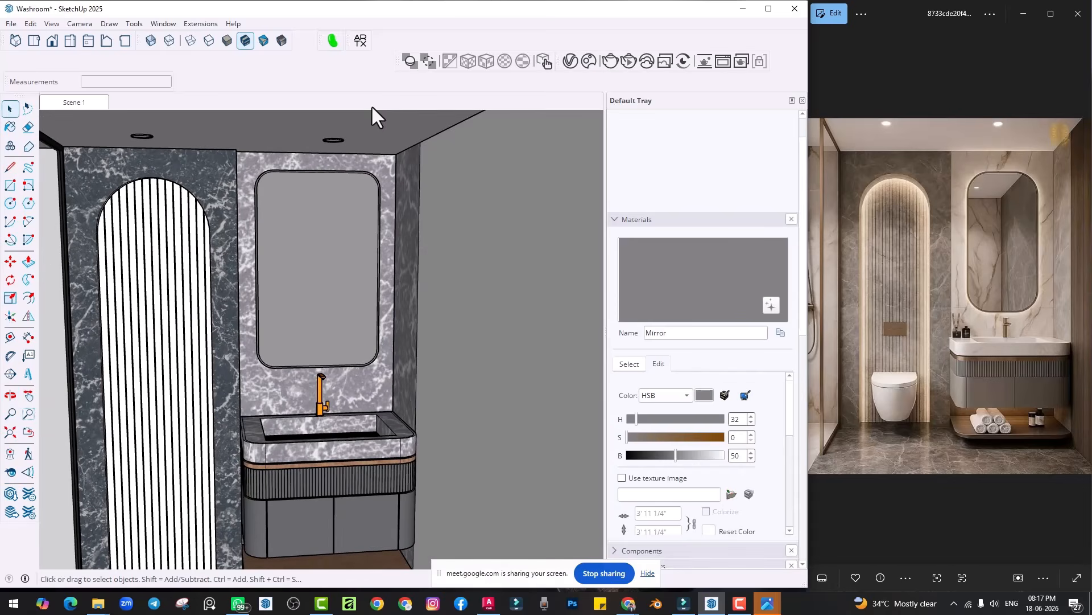
Step: Search the Chaos Cosmos library for "mirror" and look through the mirror models and materials
click(588, 63)
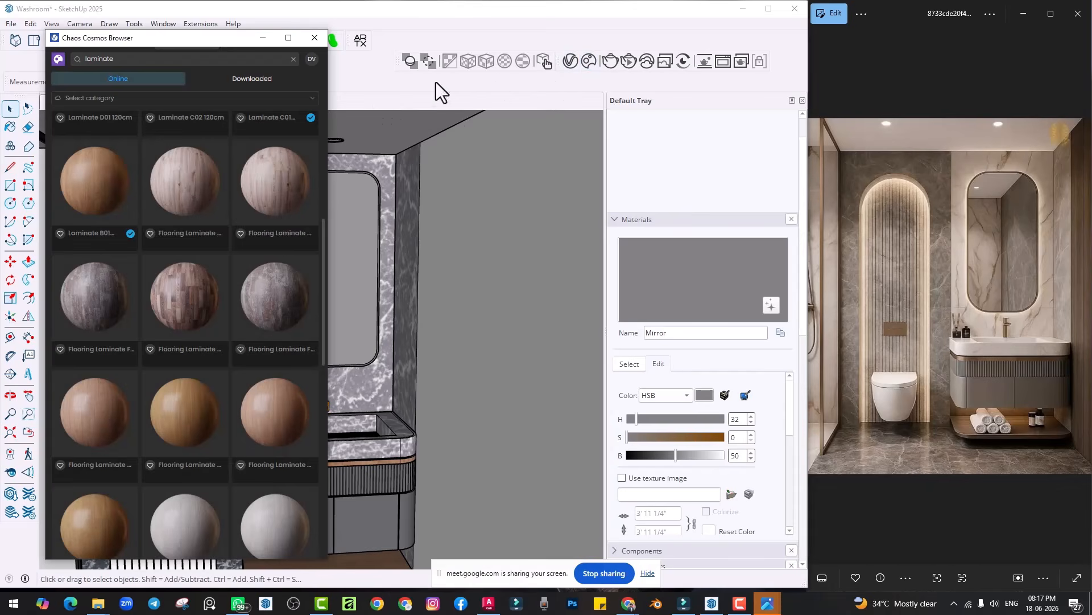
click(130, 60)
text(mirror)
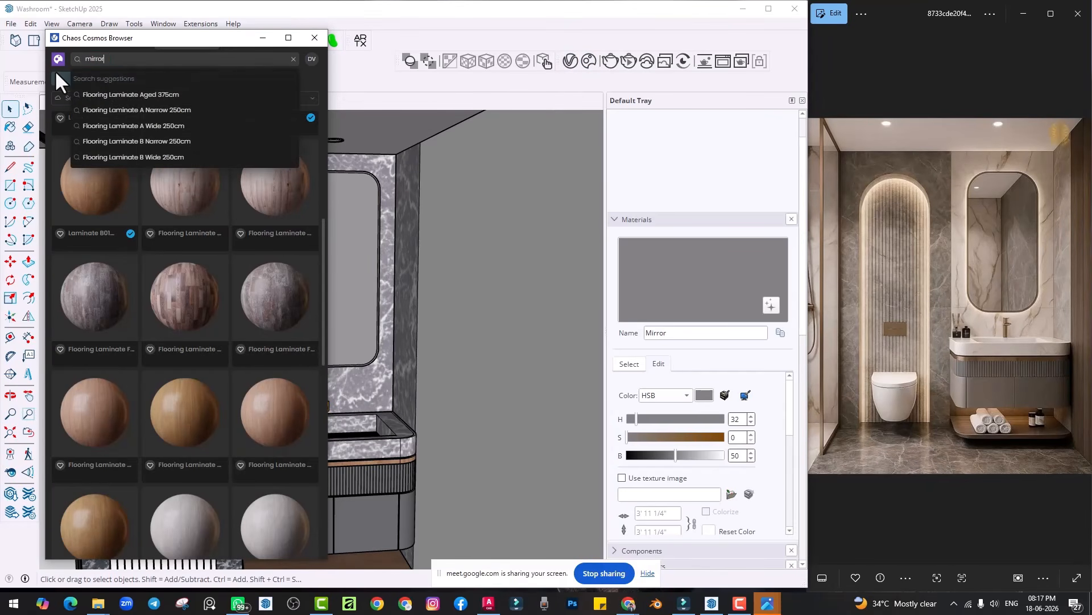
key(Return)
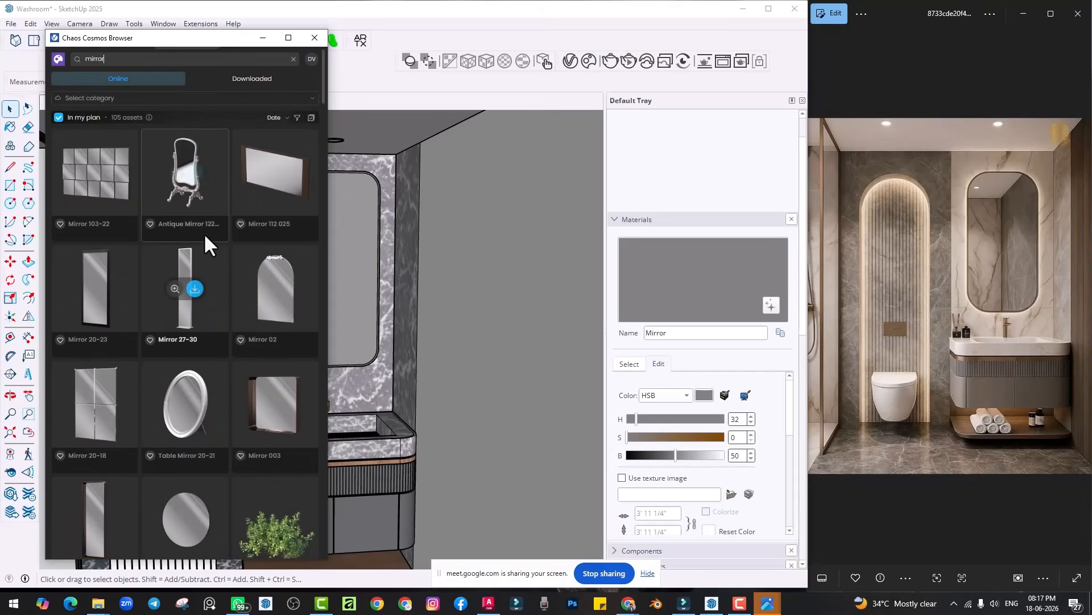
scroll(204, 239, down, 2)
scroll(203, 239, down, 2)
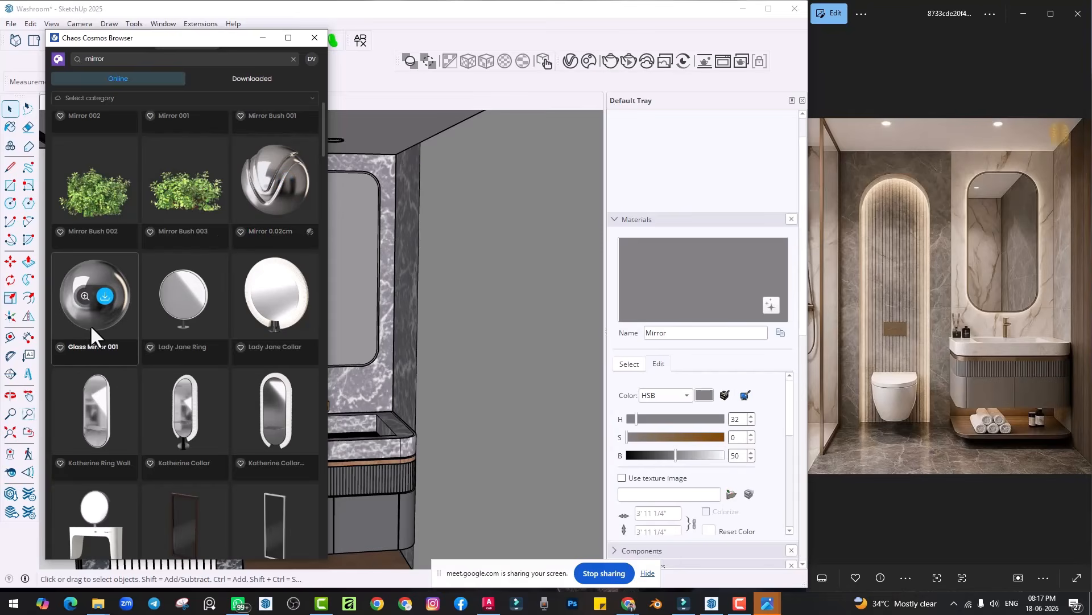
scroll(90, 324, down, 2)
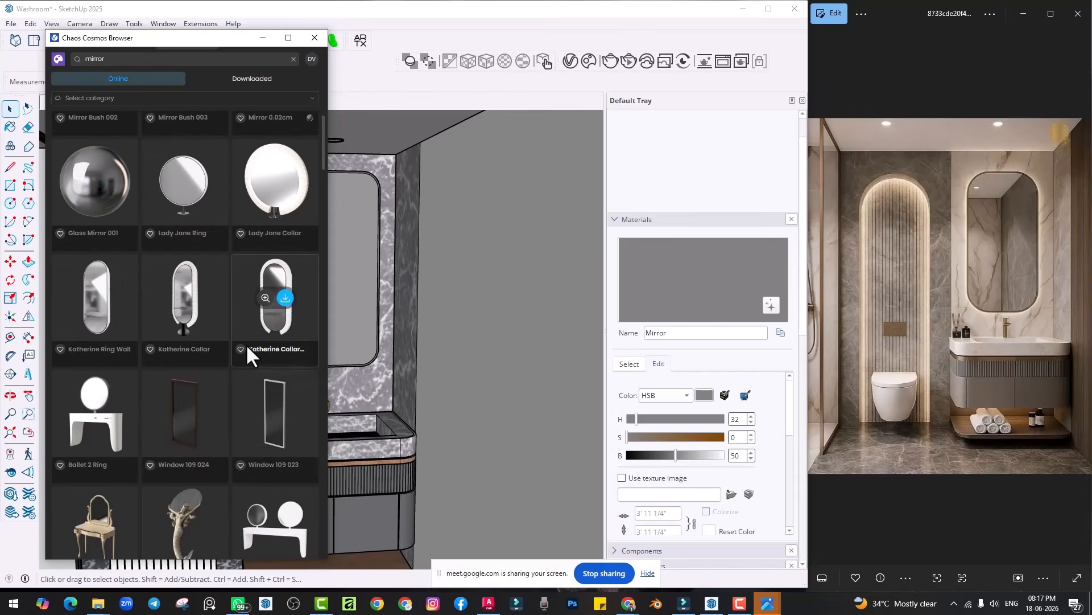
scroll(116, 318, down, 2)
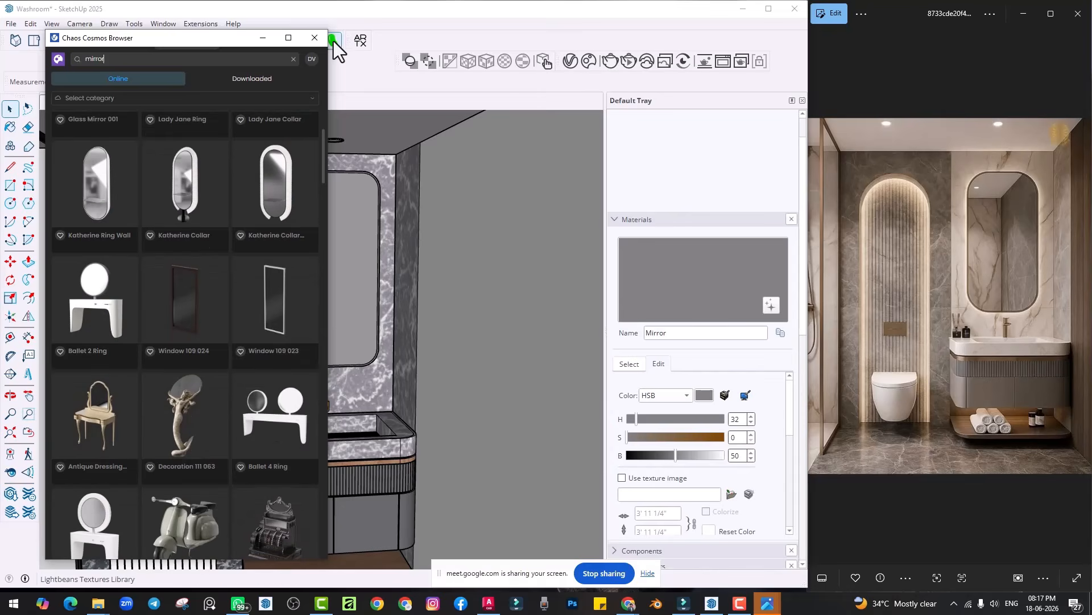
click(312, 37)
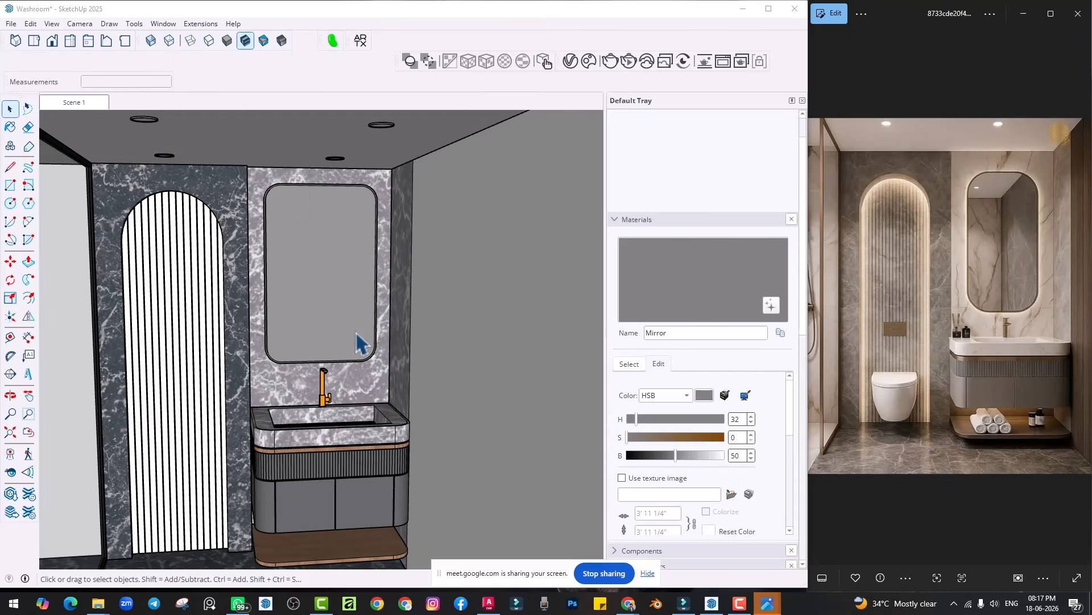
click(590, 61)
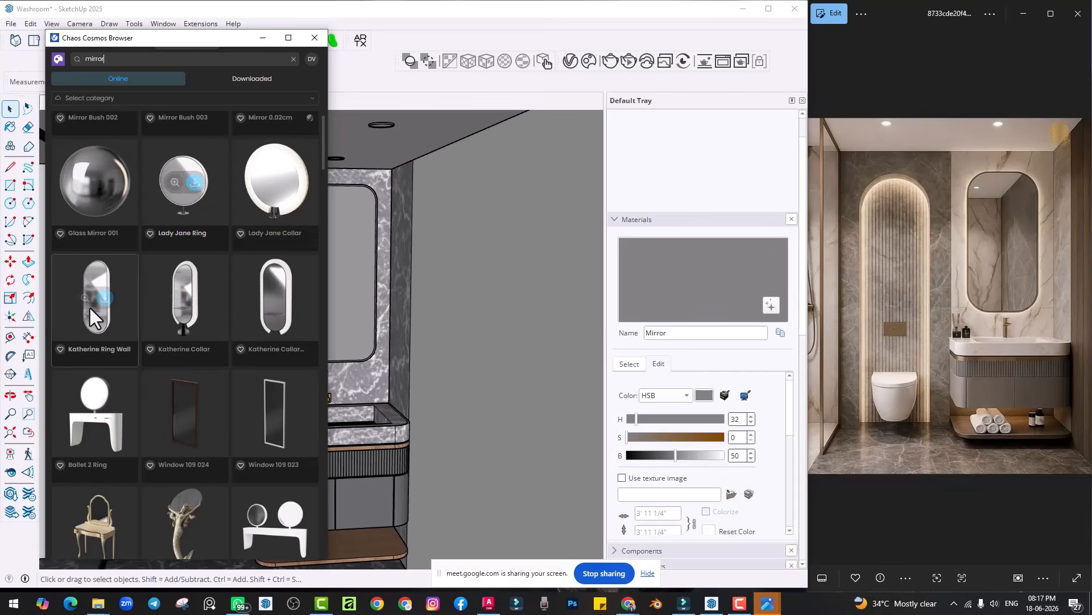
scroll(181, 361, down, 2)
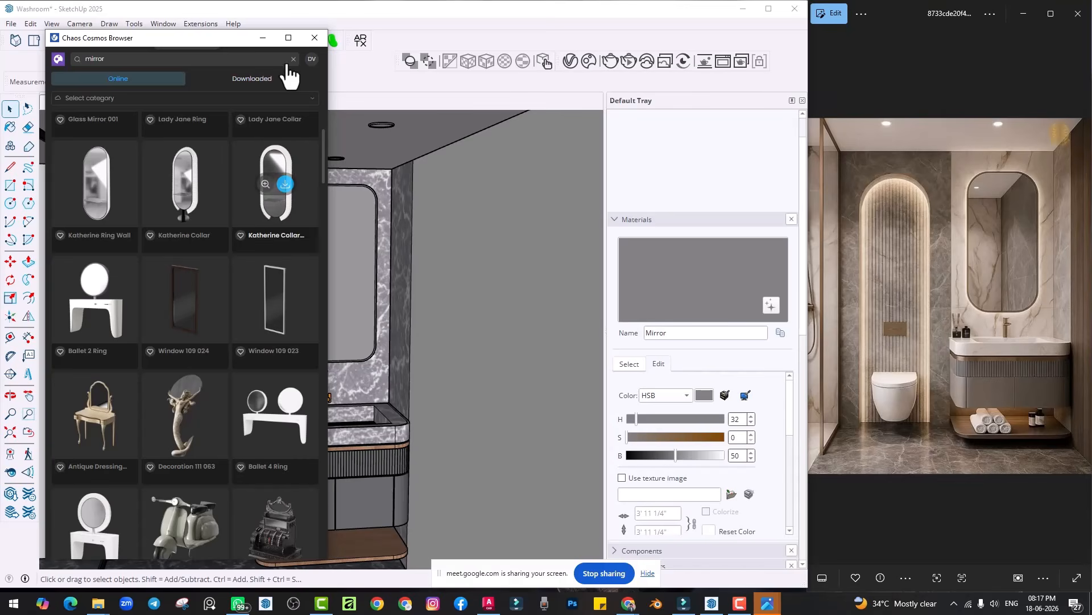
click(314, 39)
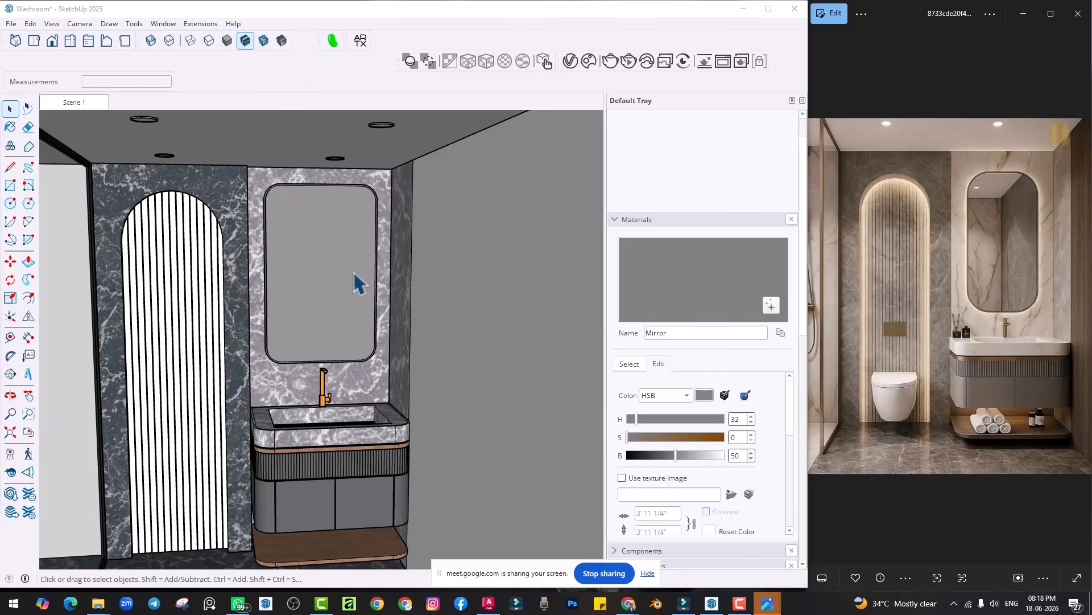
Step: Sample the Gray Marble material from the wall around the arch and try it on one slat of the fluted panel
scroll(356, 281, down, 2)
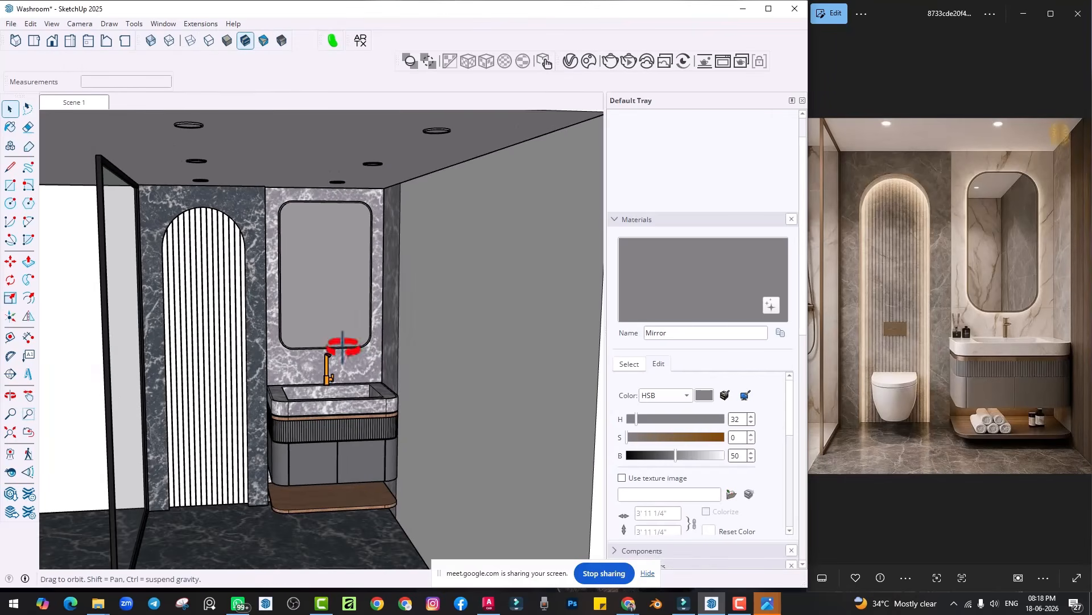
scroll(410, 296, down, 3)
scroll(438, 301, down, 4)
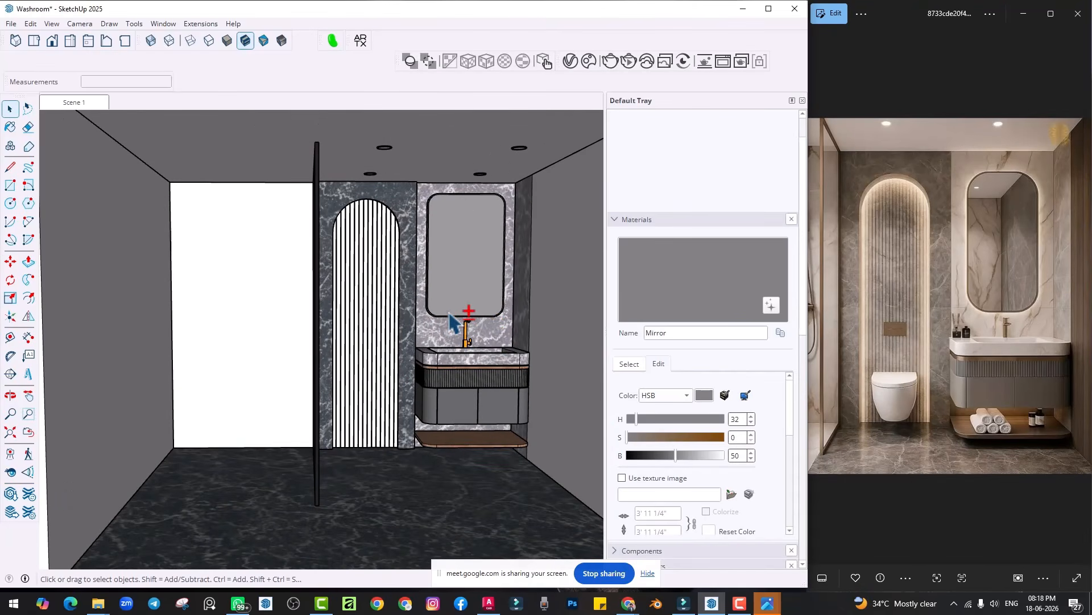
scroll(449, 292, up, 8)
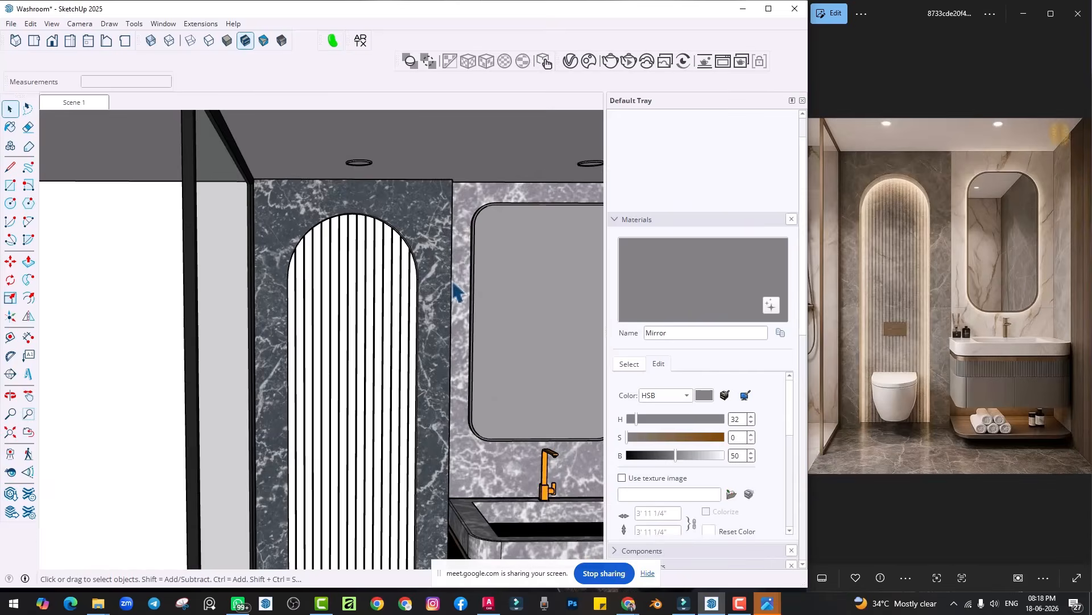
mouse_move(449, 292)
middle_down()
mouse_move(377, 285)
mouse_move(383, 298)
middle_up()
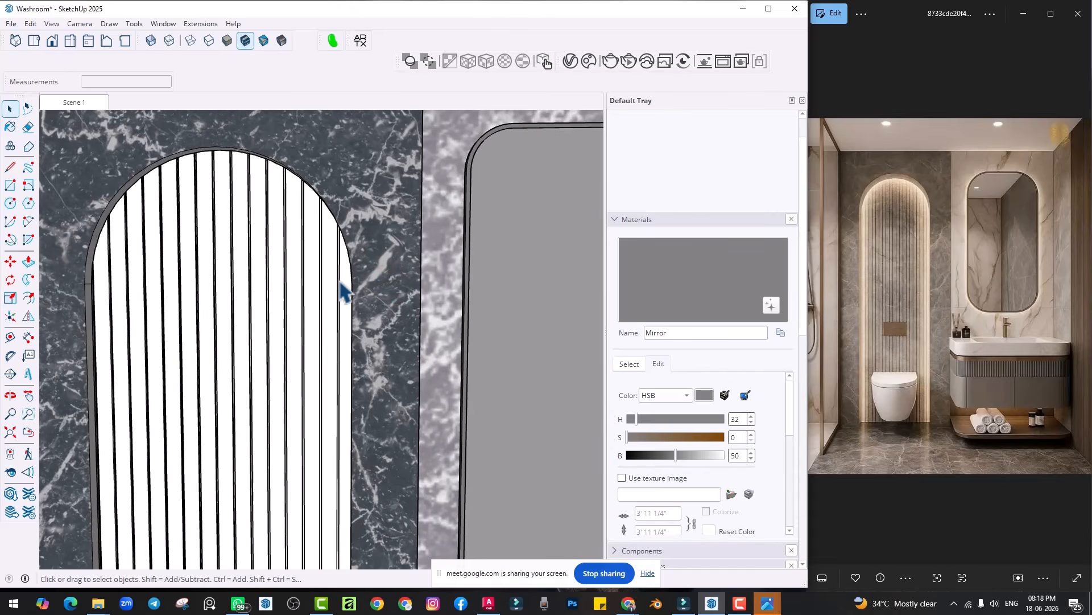
click(12, 125)
middle_drag(345, 183, 204, 207)
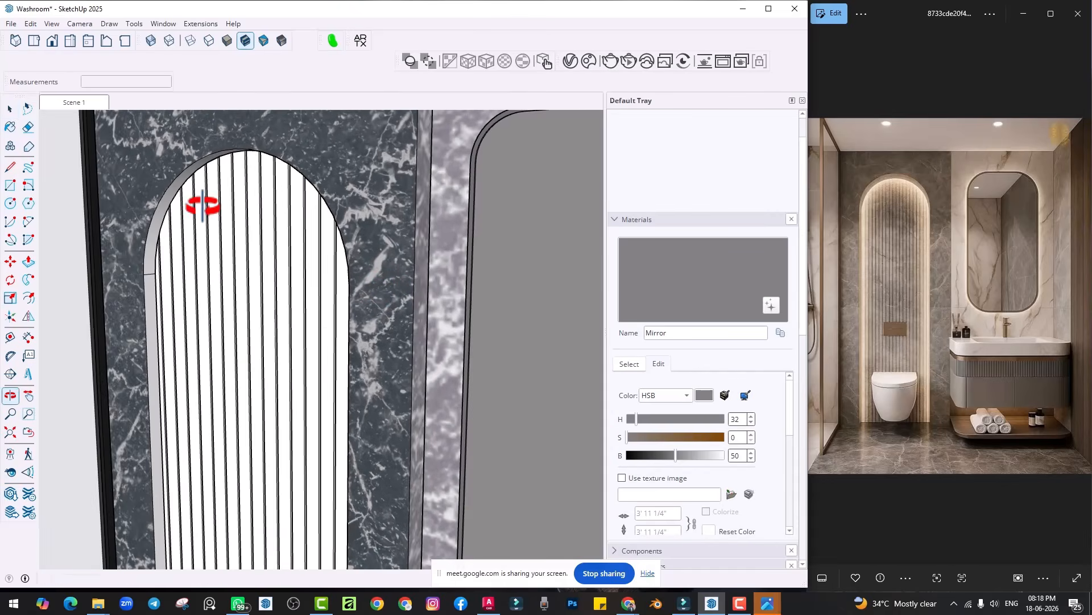
scroll(204, 207, up, 1)
scroll(204, 206, up, 1)
key(alt)
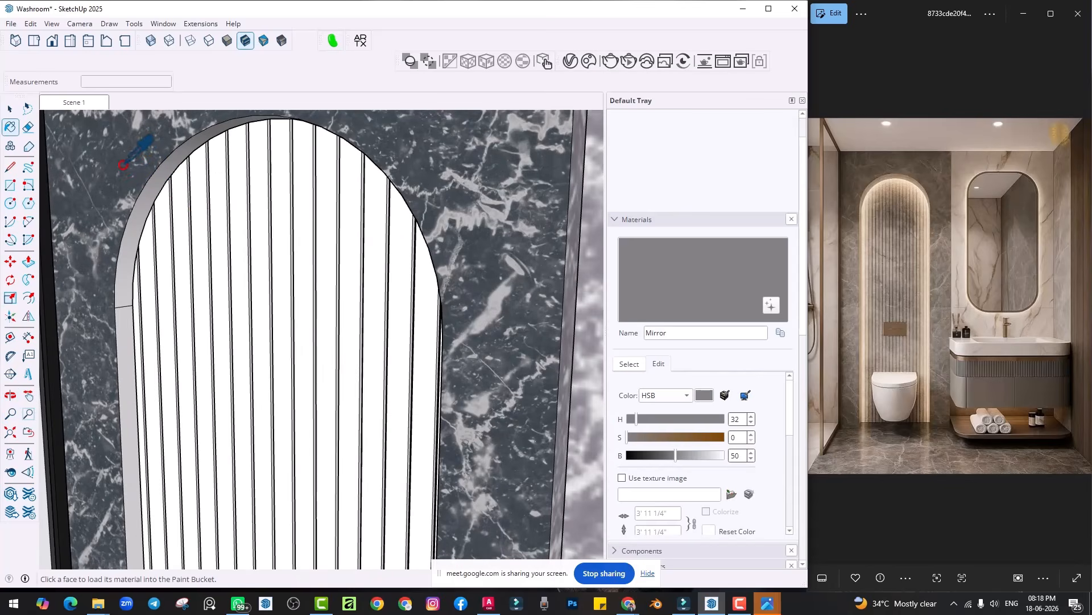
alt+click(123, 165)
click(224, 225)
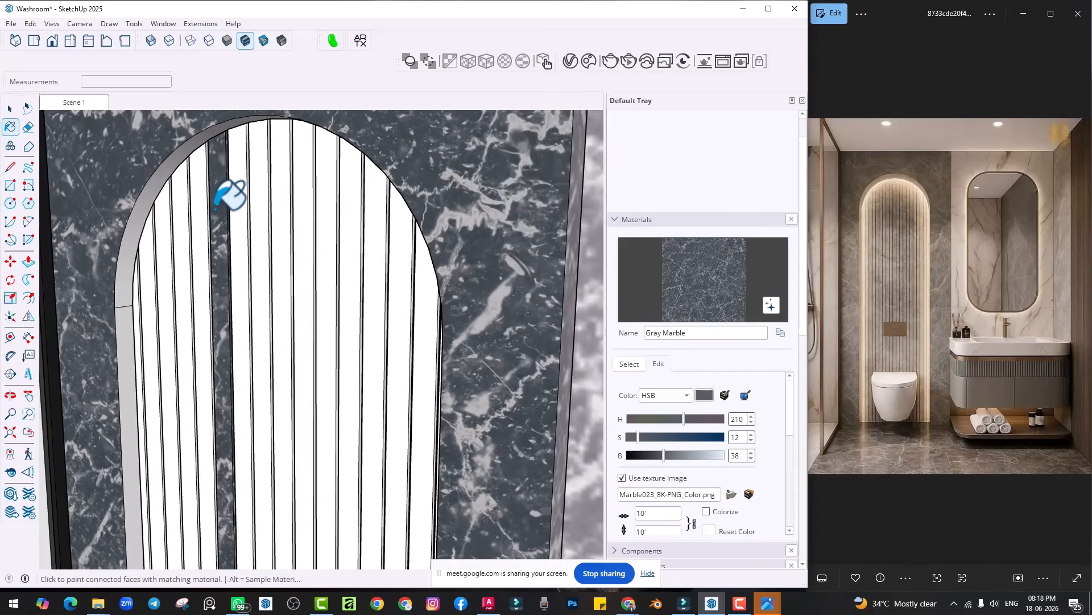
key(ctrl+z)
Step: Open that slat's group, paint its front face with Gray Marble and leave the group
key(space)
double_click(223, 212)
double_click(224, 212)
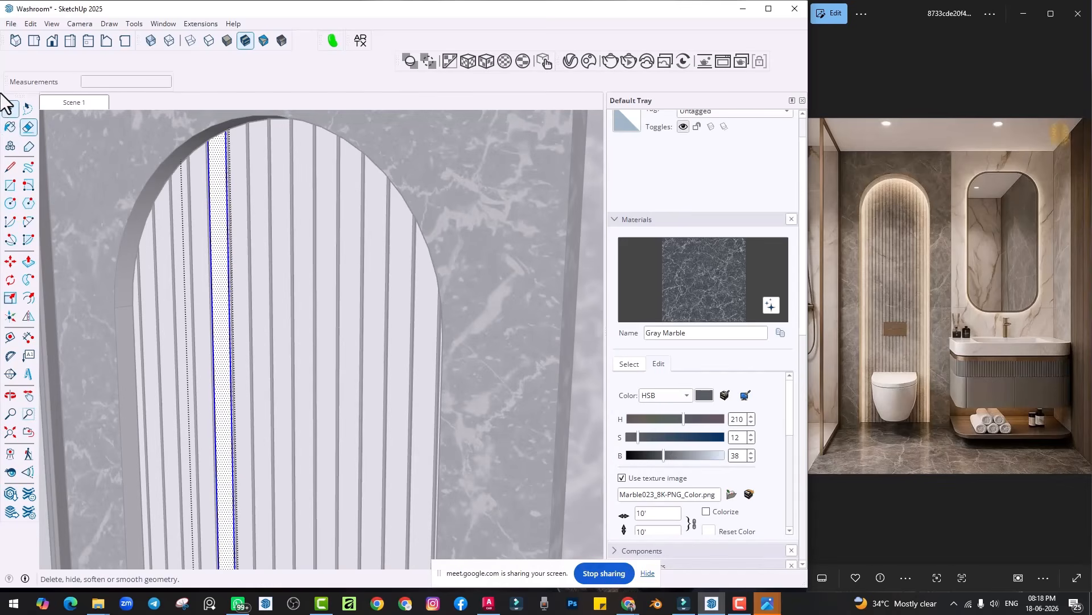
click(9, 127)
click(216, 199)
key(space)
click(265, 228)
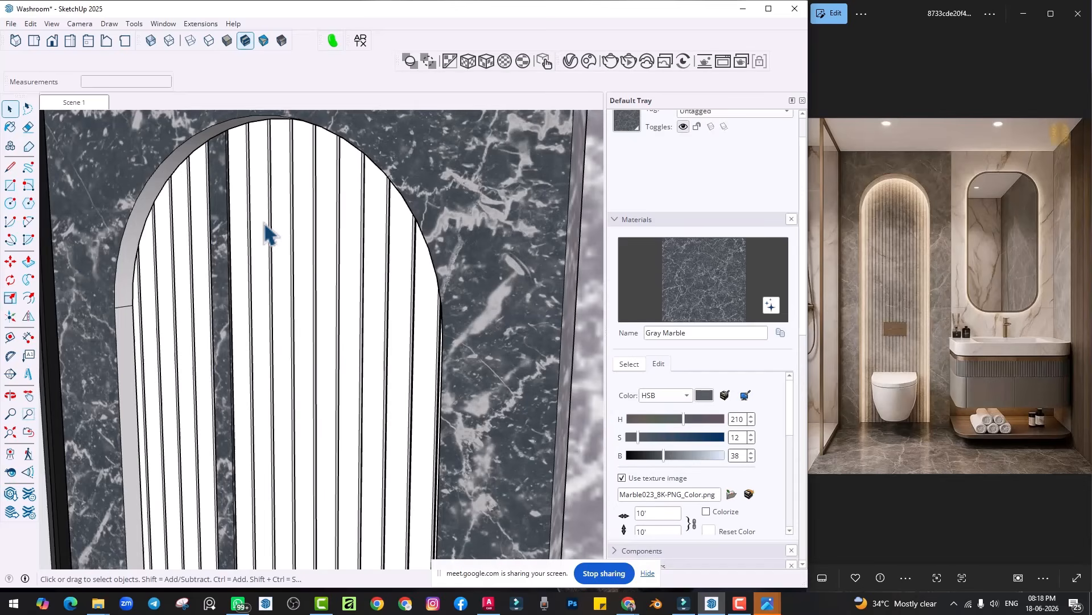
Step: Paint all slats left of the marble one in the arched niche with Gray Marble
scroll(242, 232, down, 2)
scroll(378, 288, up, 2)
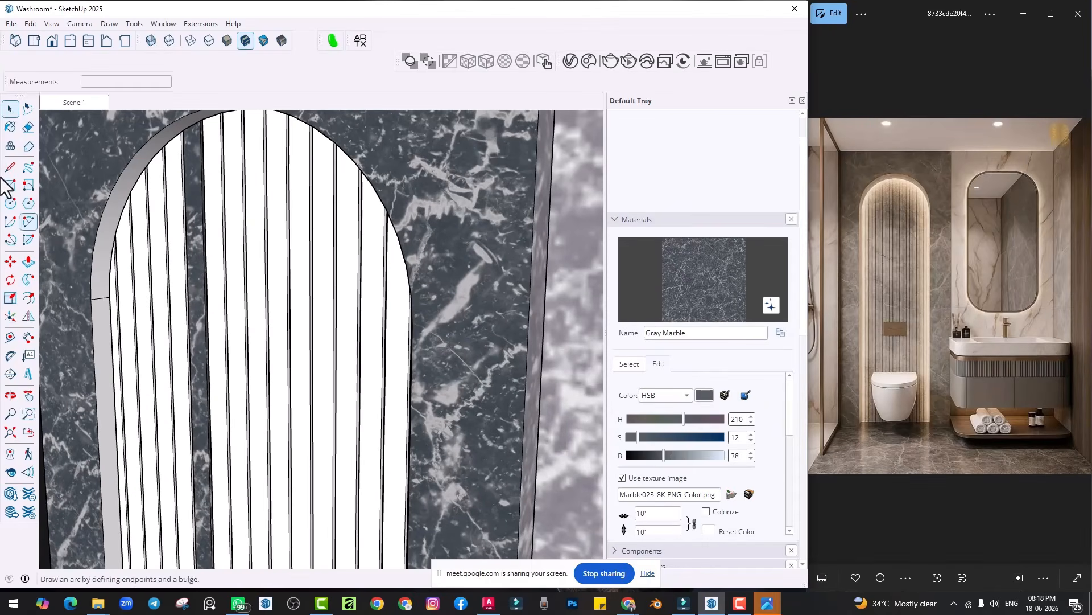
click(9, 127)
click(183, 199)
click(159, 230)
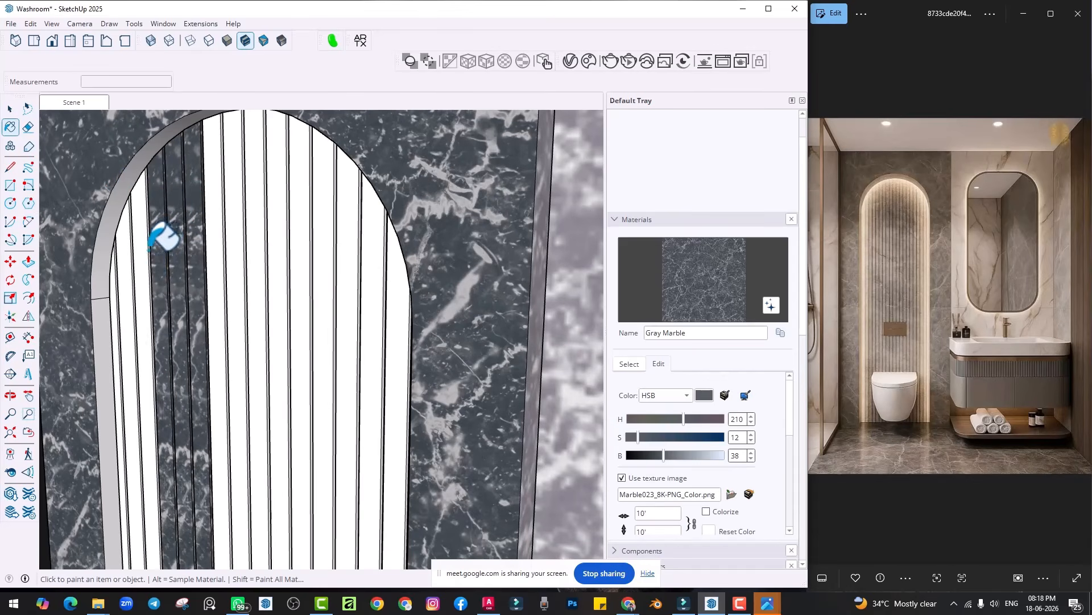
click(152, 254)
click(139, 275)
click(125, 284)
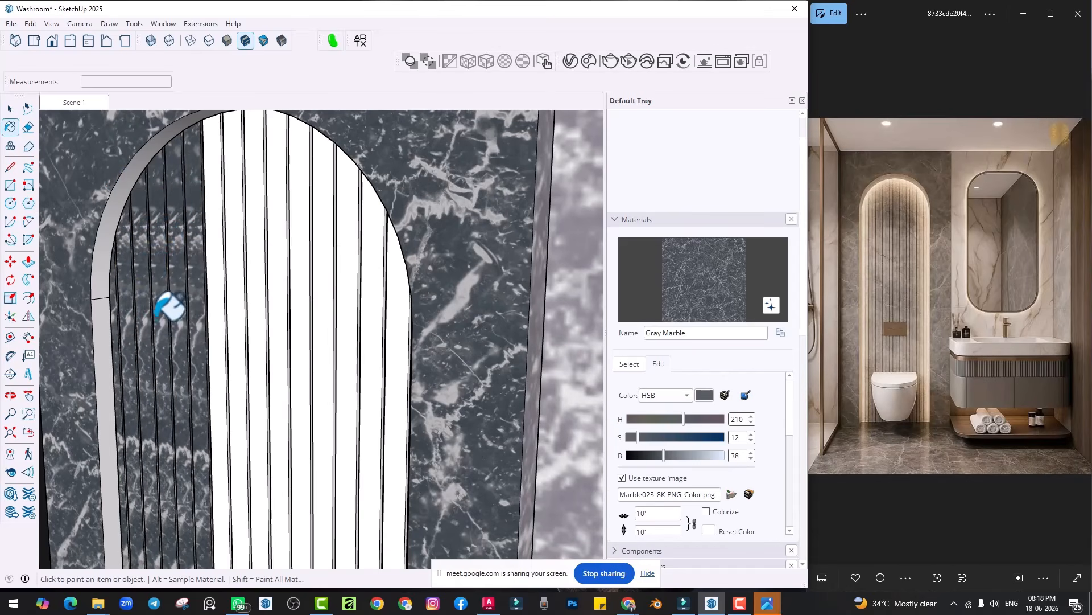
Step: Paint the remaining white slats through to the arch's right edge with Gray Marble
click(219, 255)
click(237, 255)
click(256, 253)
click(278, 252)
click(300, 253)
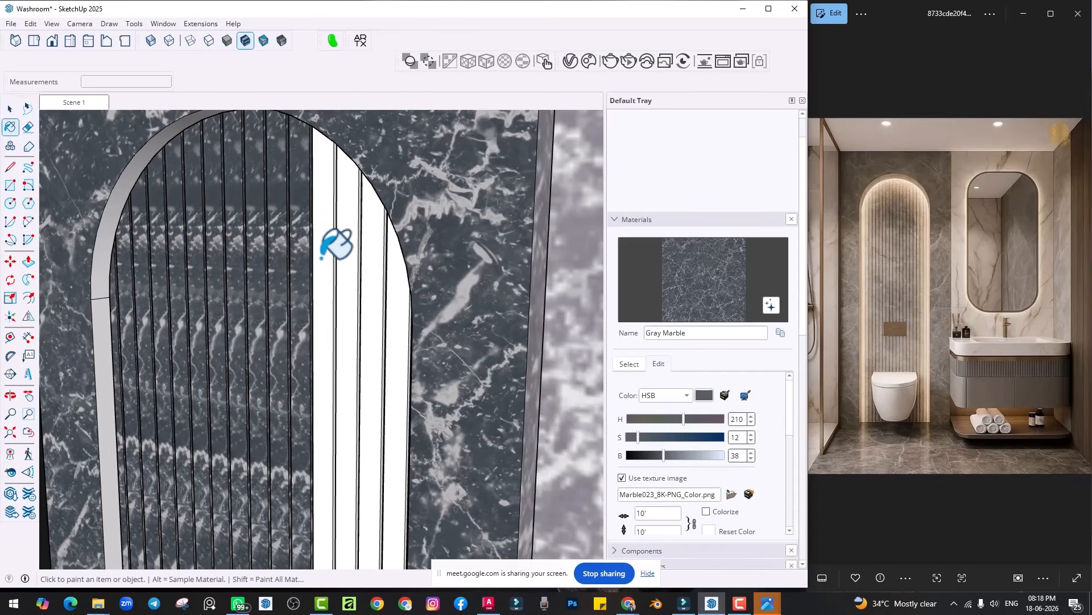
click(323, 245)
click(348, 244)
click(373, 250)
click(398, 256)
scroll(297, 353, down, 2)
middle_drag(296, 352, 480, 321)
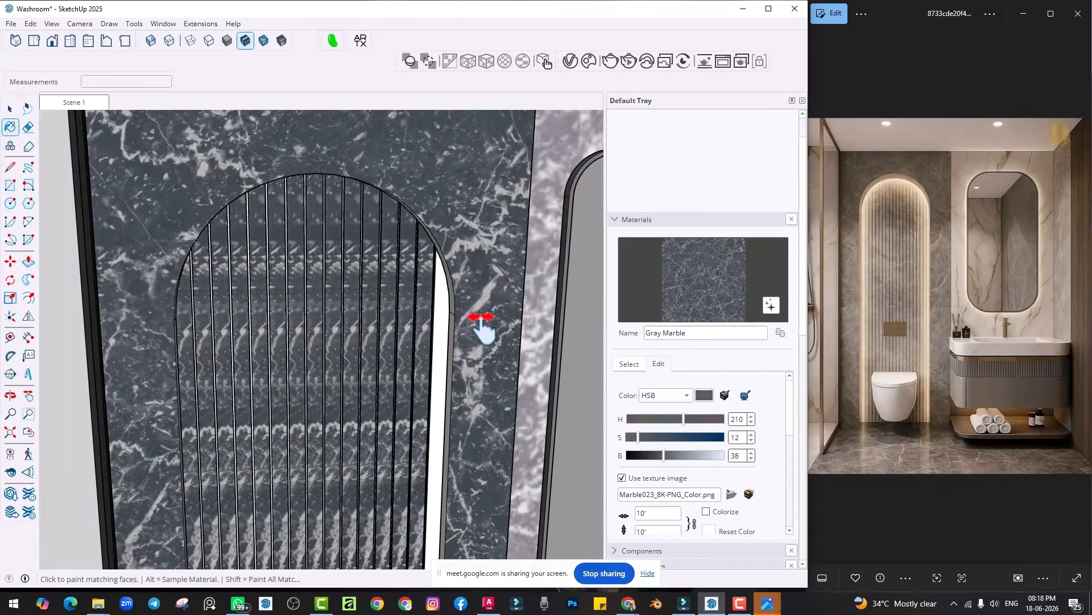
scroll(414, 238, up, 4)
click(404, 236)
scroll(387, 256, down, 4)
scroll(342, 232, down, 2)
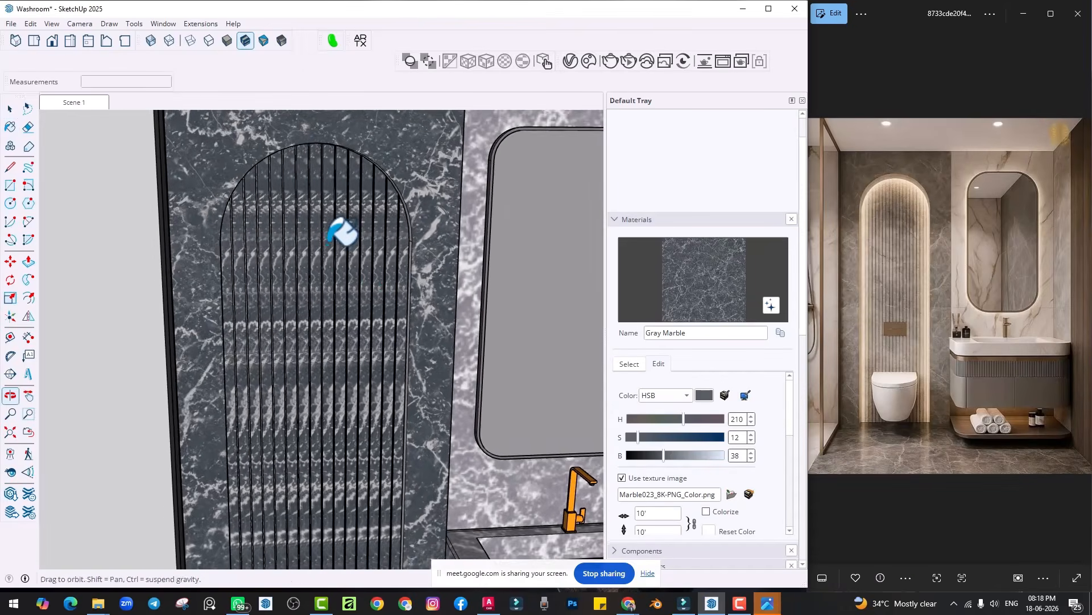
scroll(310, 317, down, 2)
scroll(302, 273, down, 4)
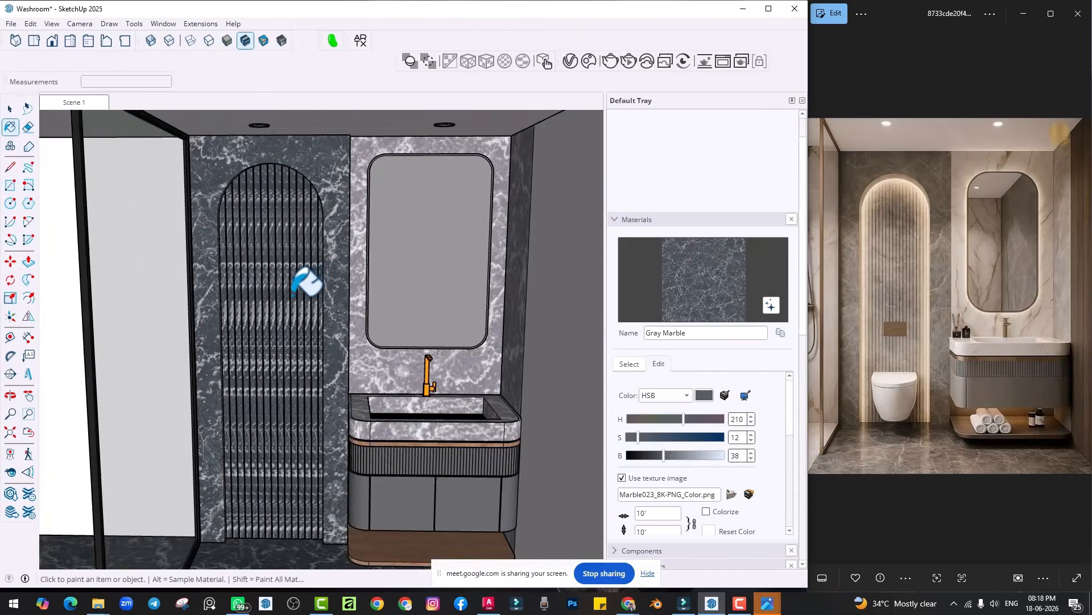
Step: Delete the marble wall panel with the arched opening and the room's ceiling
key(space)
click(228, 230)
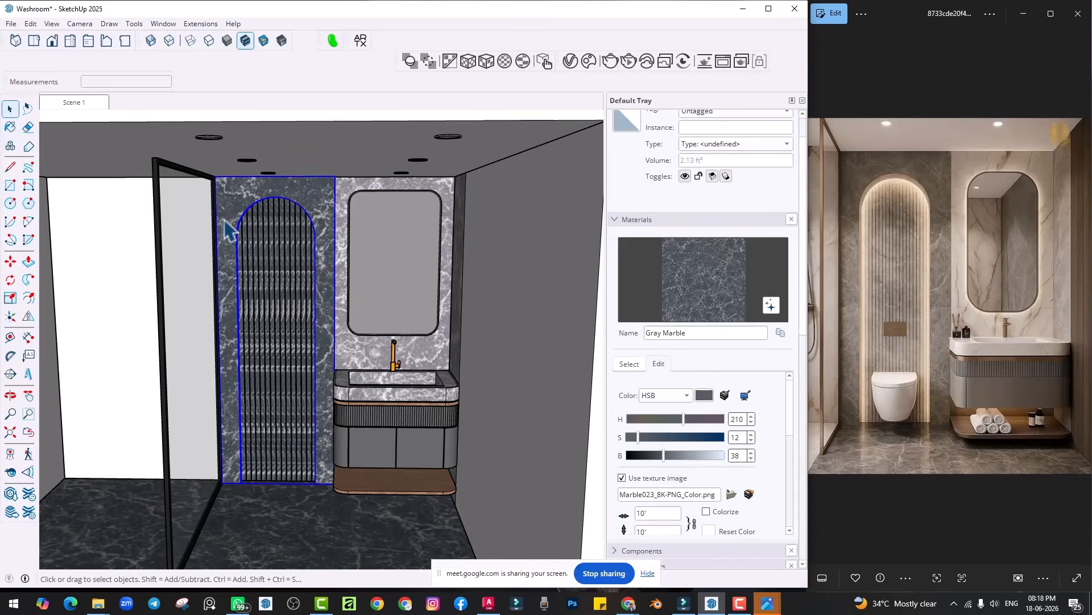
key(Delete)
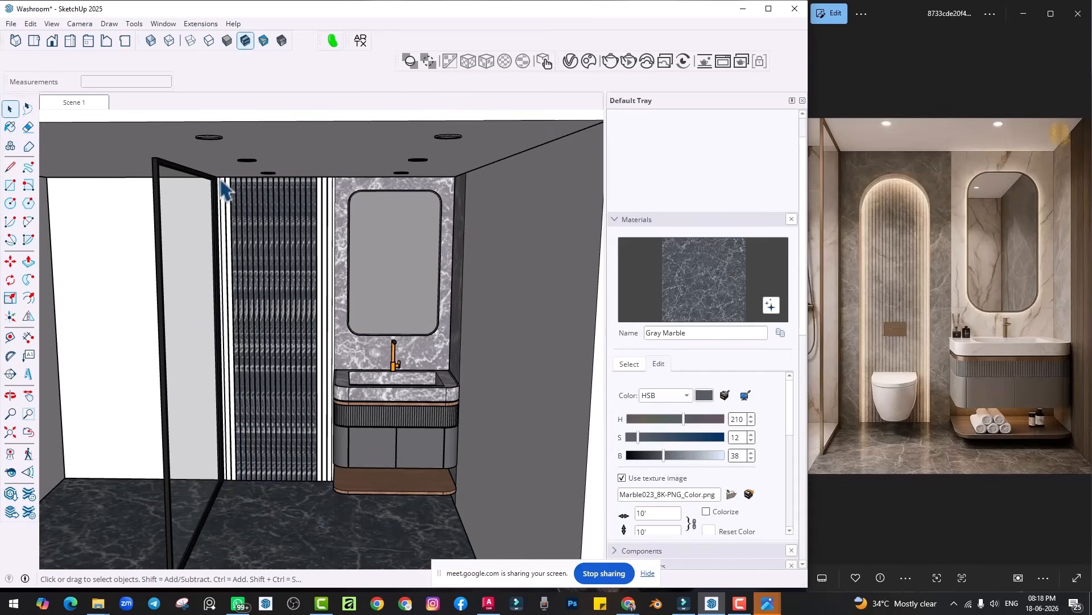
click(219, 165)
key(Delete)
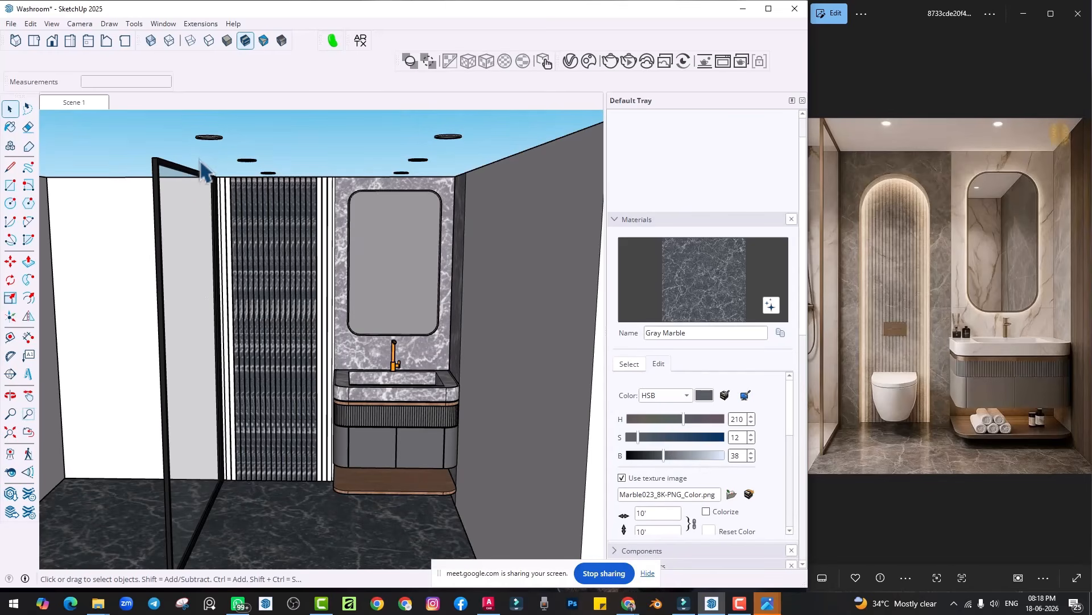
Step: Try to delete the shower partition's black frame, the left row of ceiling downlights and the partition's glass pane
click(185, 173)
key(Delete)
drag(190, 120, 327, 197)
key(Delete)
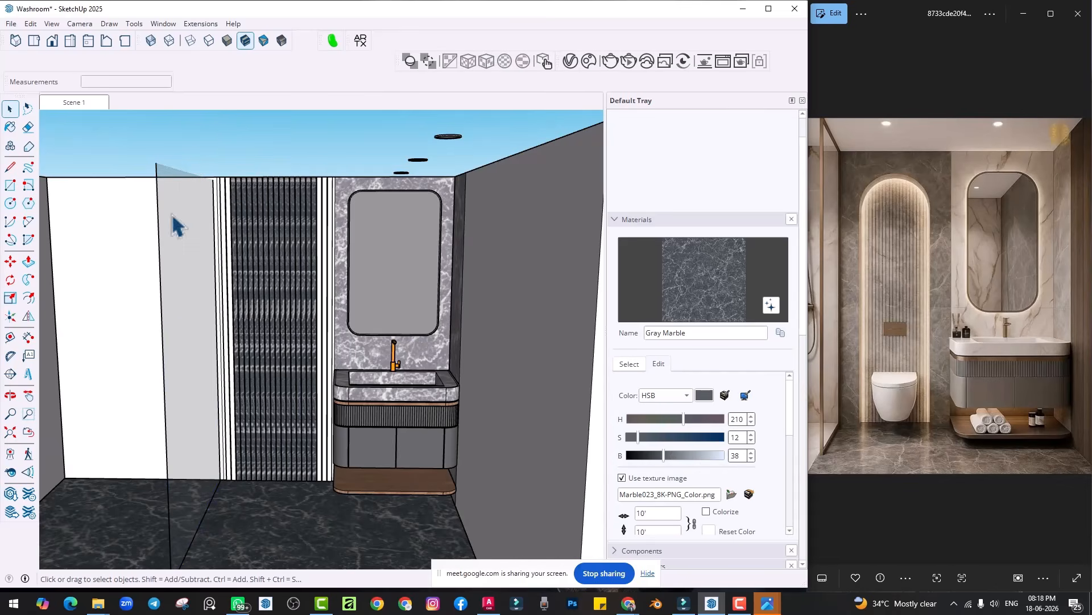
click(192, 214)
key(Delete)
drag(132, 152, 251, 455)
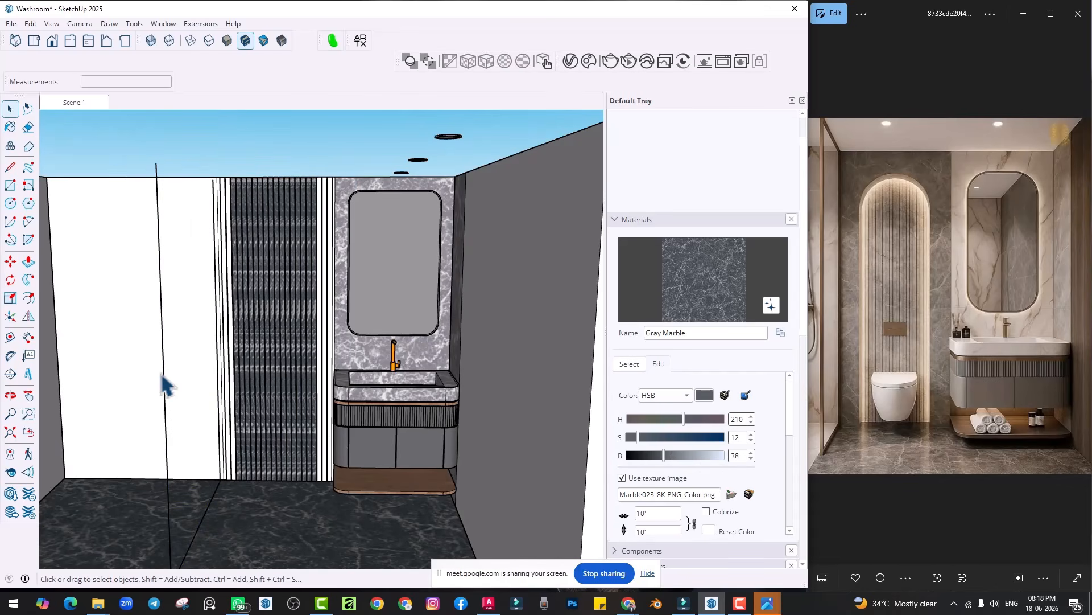
Step: Undo the deletions of the glass pane, the left downlights and the partition frame
key(ctrl+z)
key(ctrl+z)
key(ctrl+z)
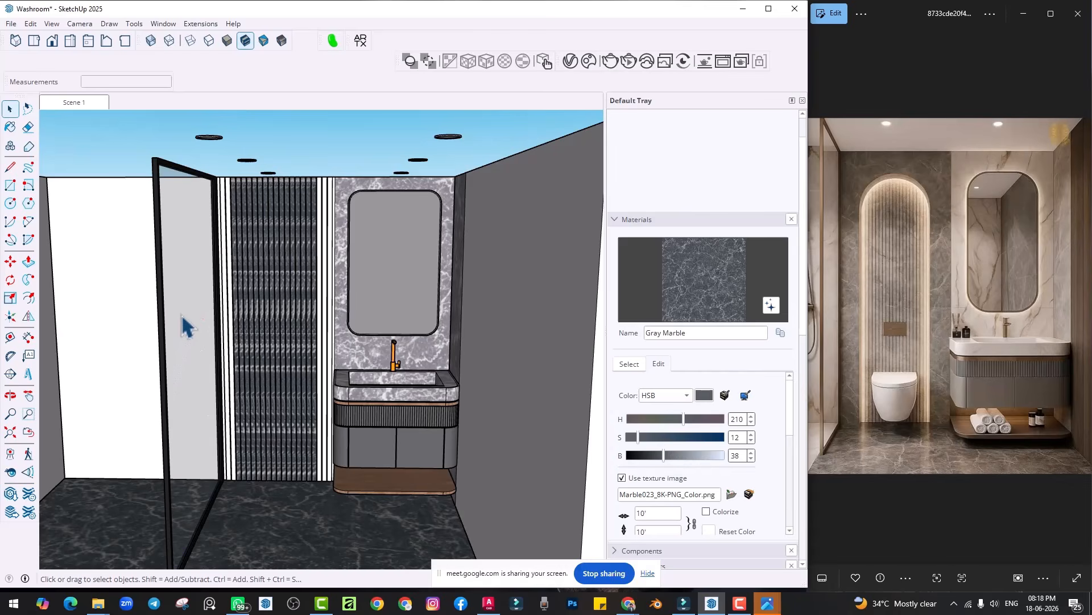
Step: Group the shower partition's glass pane, and hide both the pane and its black frame
double_click(182, 316)
right_click(182, 313)
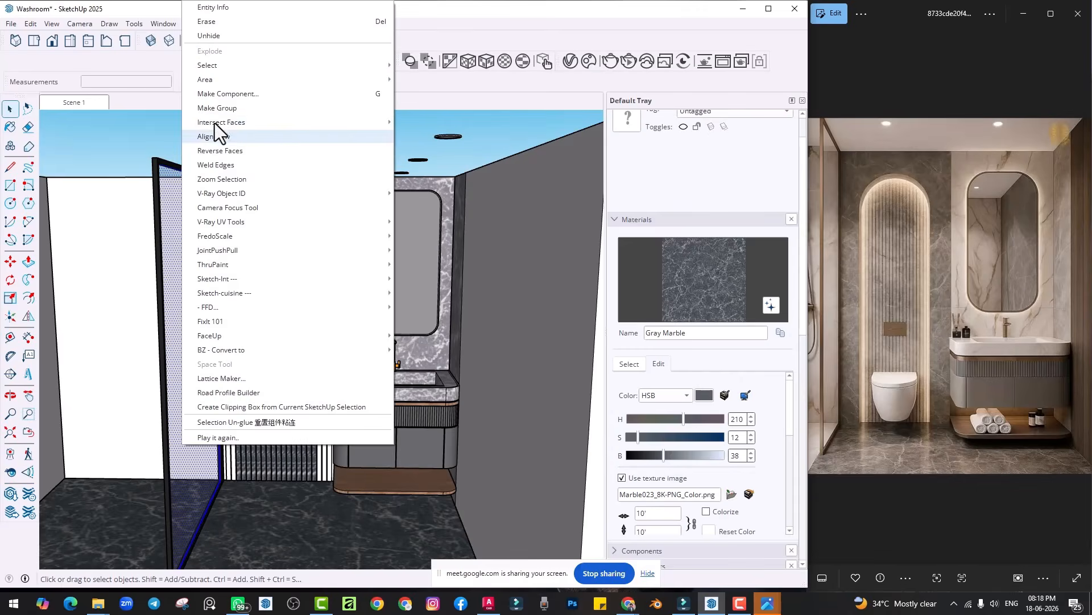
click(215, 109)
key(Delete)
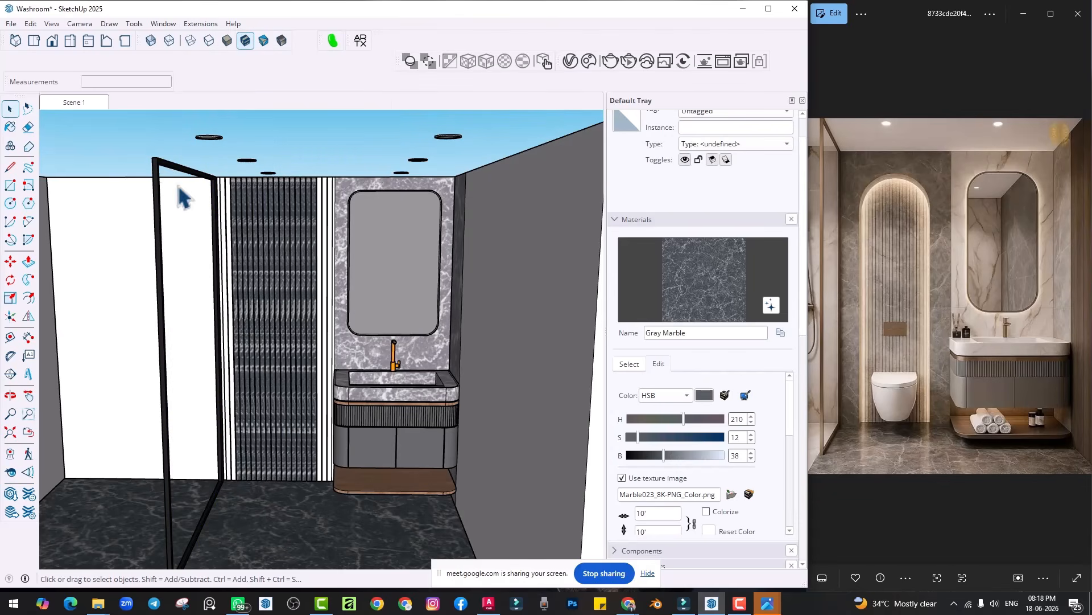
click(161, 162)
key(Delete)
Step: Hide the back wall, mirror, vanity with its basin and faucet, right side wall, floor and right row of downlights to isolate the slats
click(186, 229)
key(Delete)
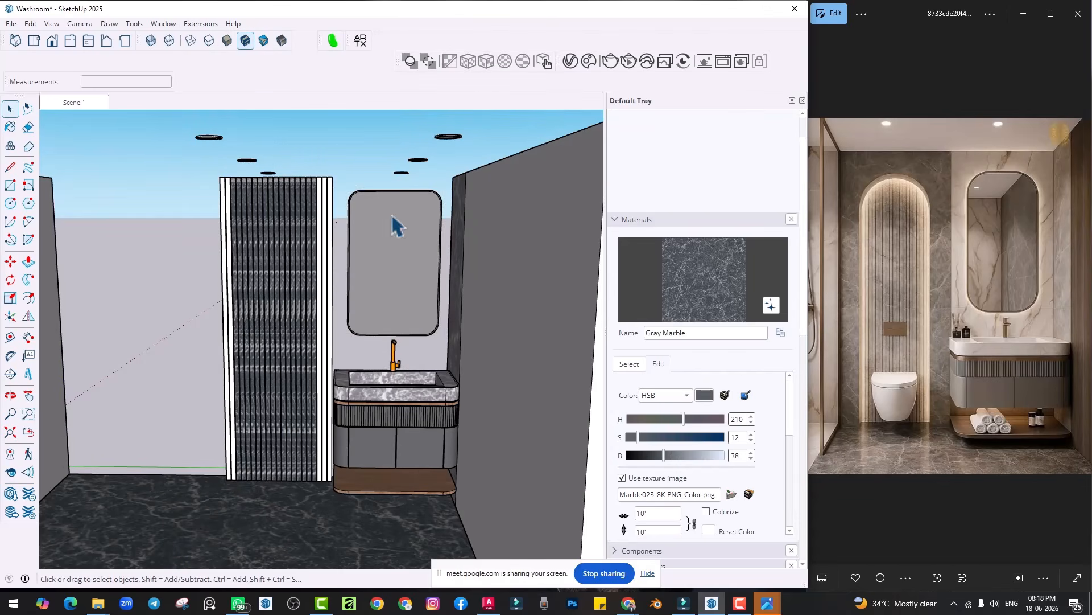
click(393, 226)
key(Delete)
click(396, 412)
key(Delete)
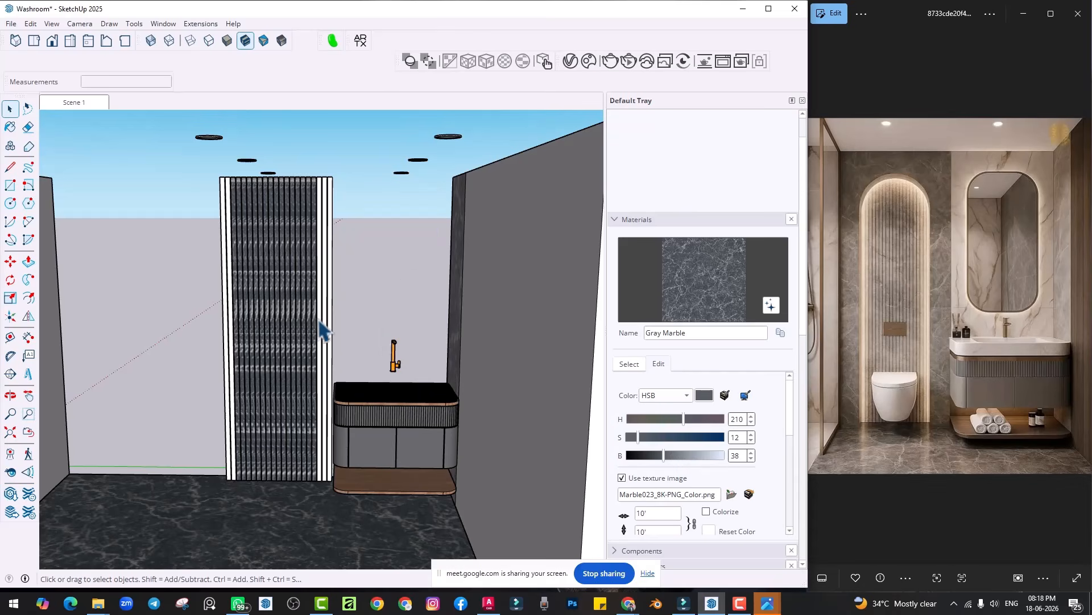
click(398, 421)
key(Delete)
click(488, 470)
key(Delete)
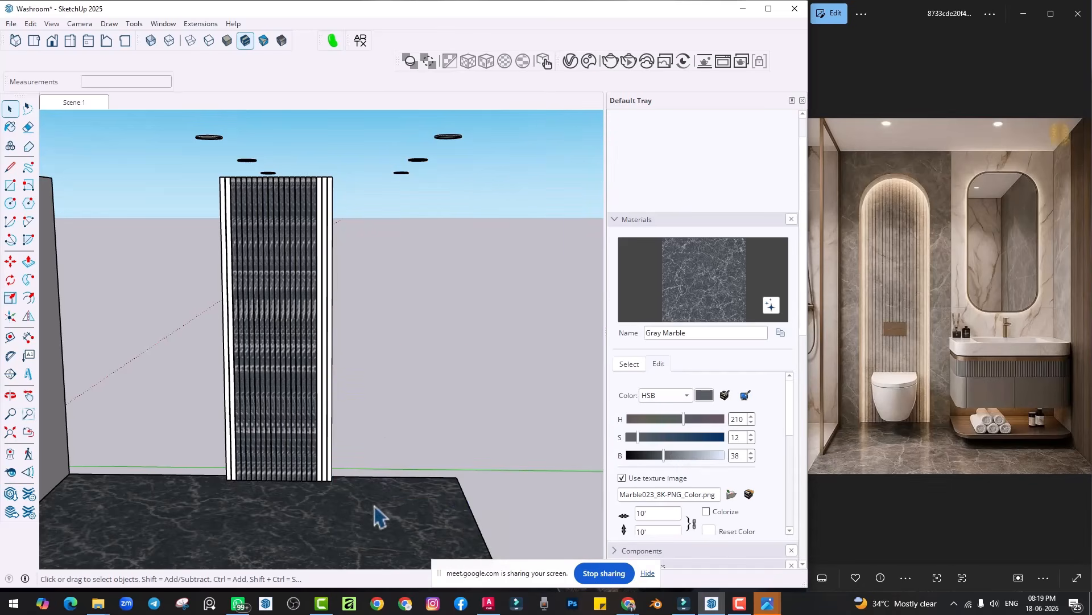
click(378, 514)
key(Delete)
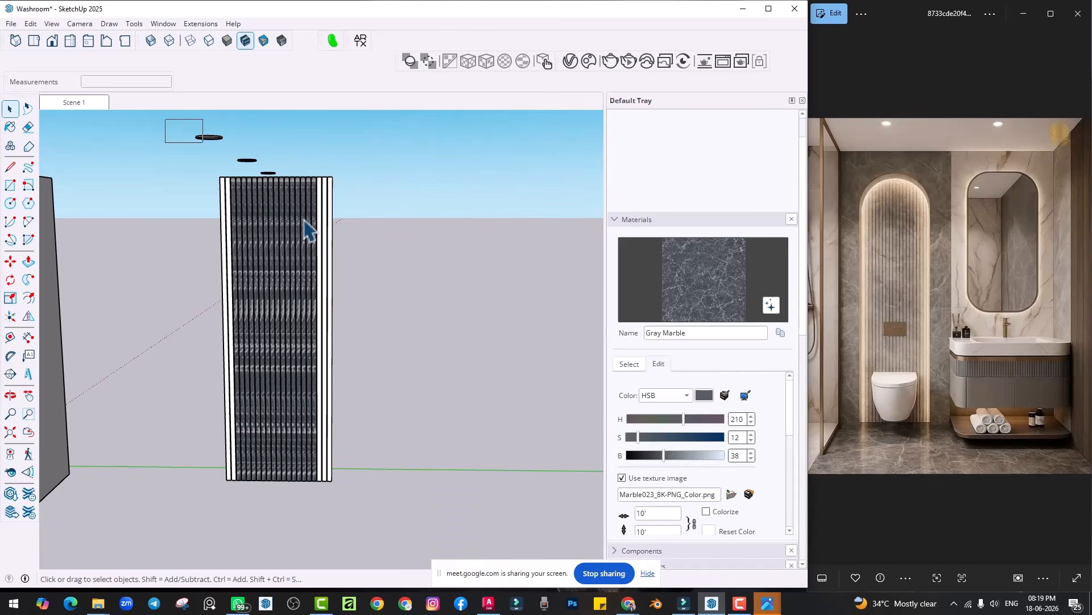
Step: Combine all the vertical slats into one group
drag(176, 136, 462, 528)
right_click(268, 353)
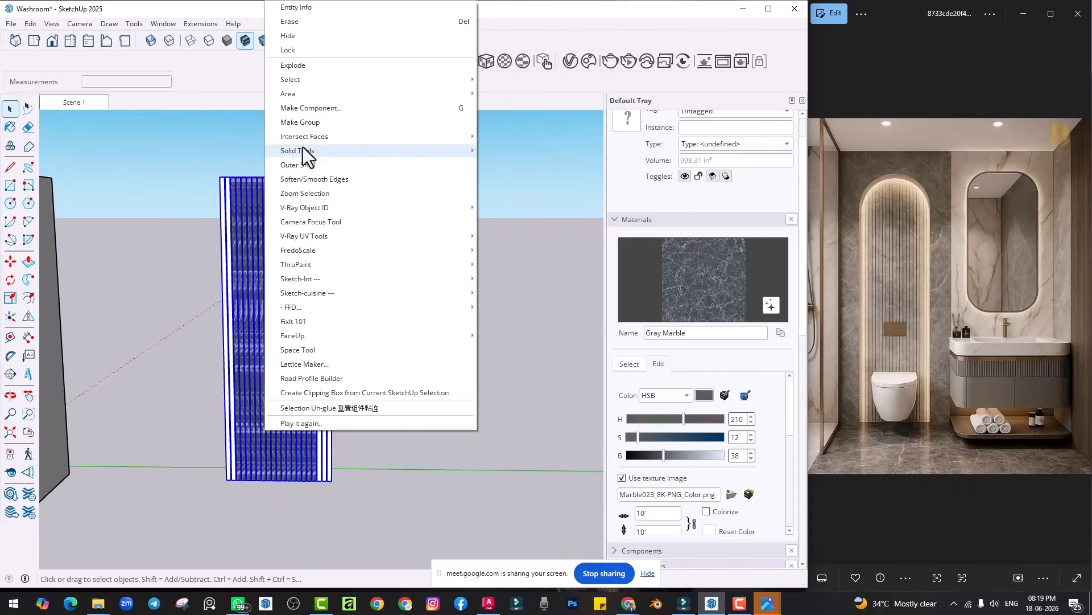
click(302, 123)
scroll(273, 296, up, 3)
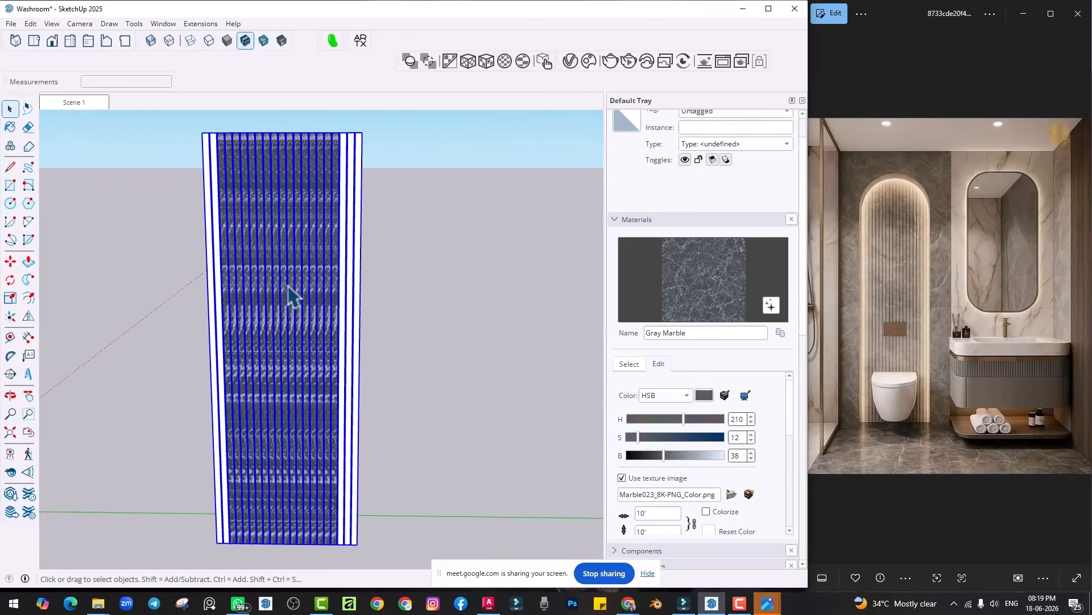
scroll(288, 286, up, 3)
scroll(290, 285, down, 2)
scroll(303, 319, down, 1)
scroll(265, 213, down, 1)
scroll(301, 215, up, 1)
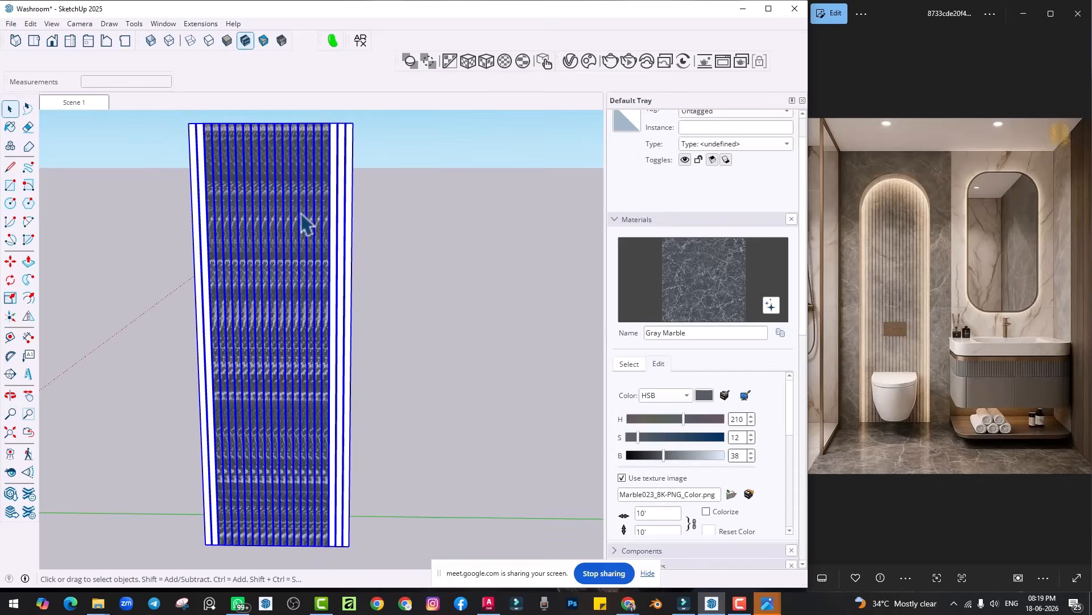
Step: Show the Random Tools toolbar and try its texture randomizing tool on the slat group
right_click(316, 84)
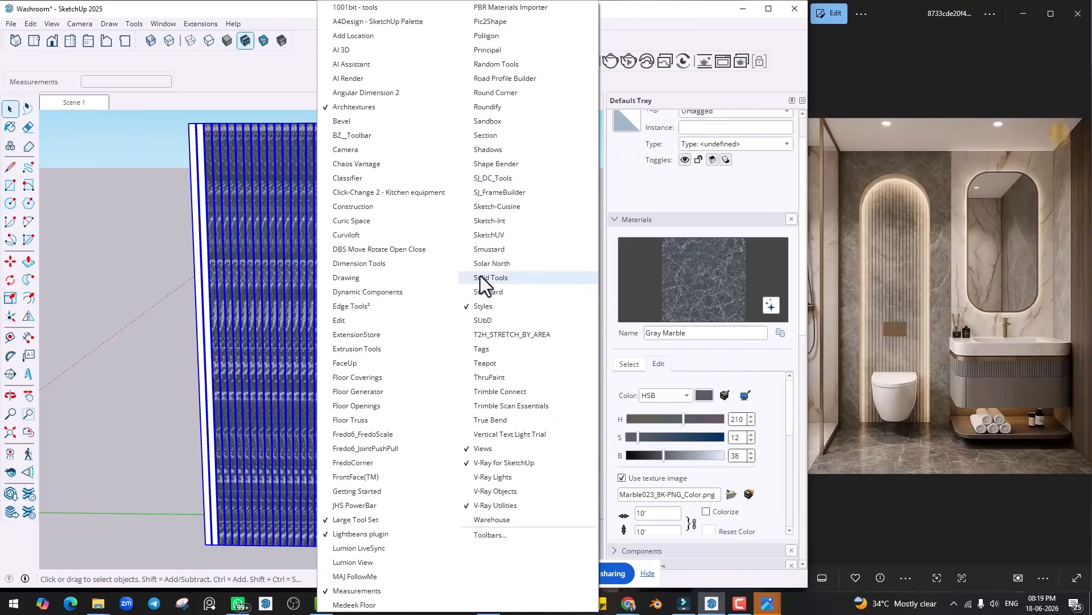
click(491, 61)
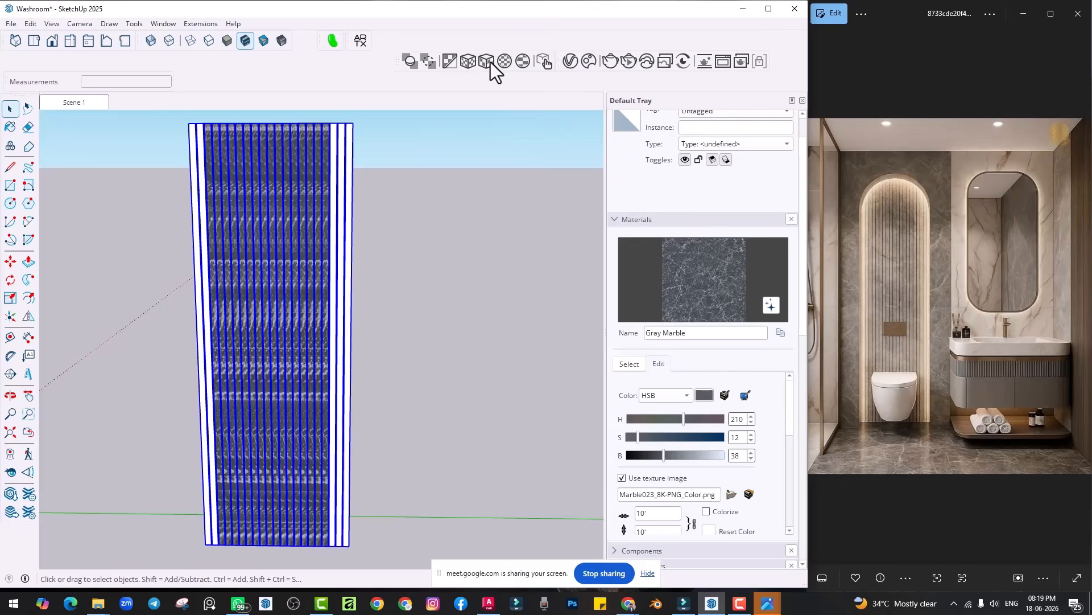
click(439, 186)
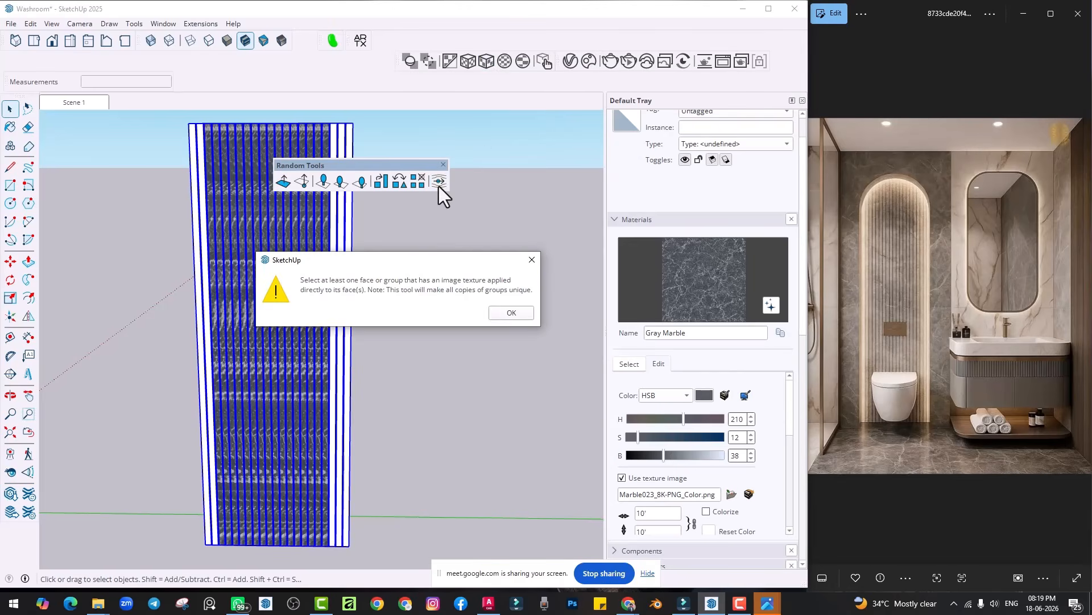
click(510, 312)
drag(421, 166, 523, 143)
Step: Explode all the individual slats inside the slat group into plain geometry
double_click(300, 231)
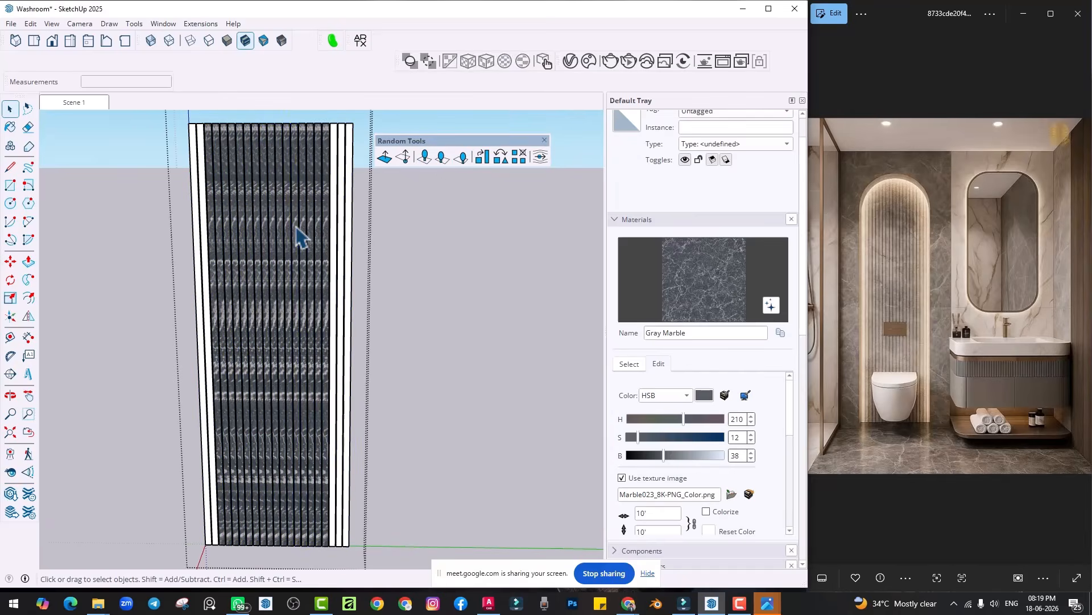
click(296, 228)
scroll(296, 228, down, 3)
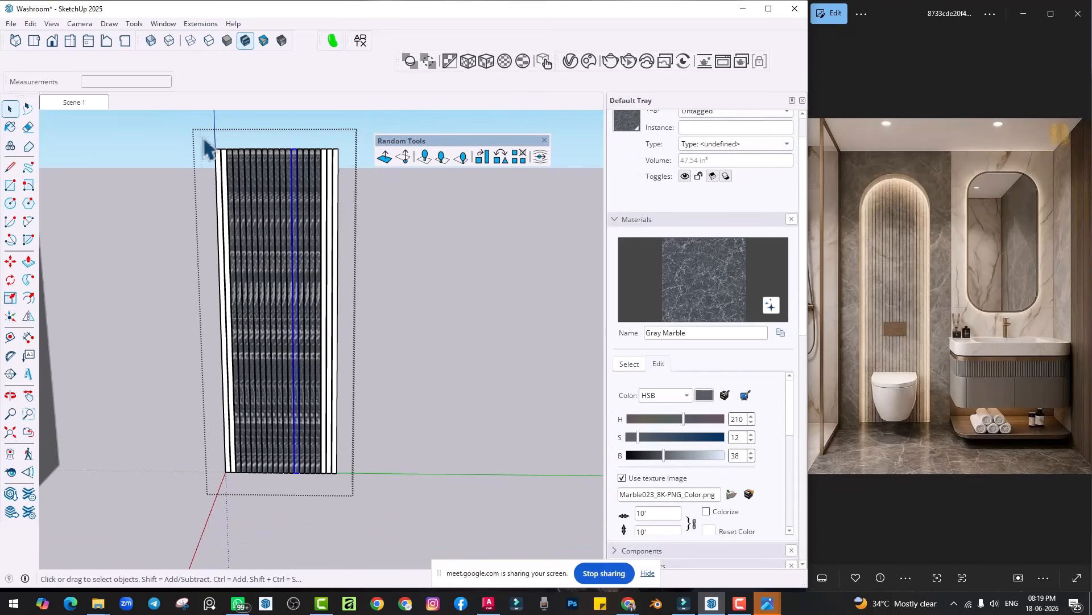
drag(206, 146, 421, 484)
right_click(302, 387)
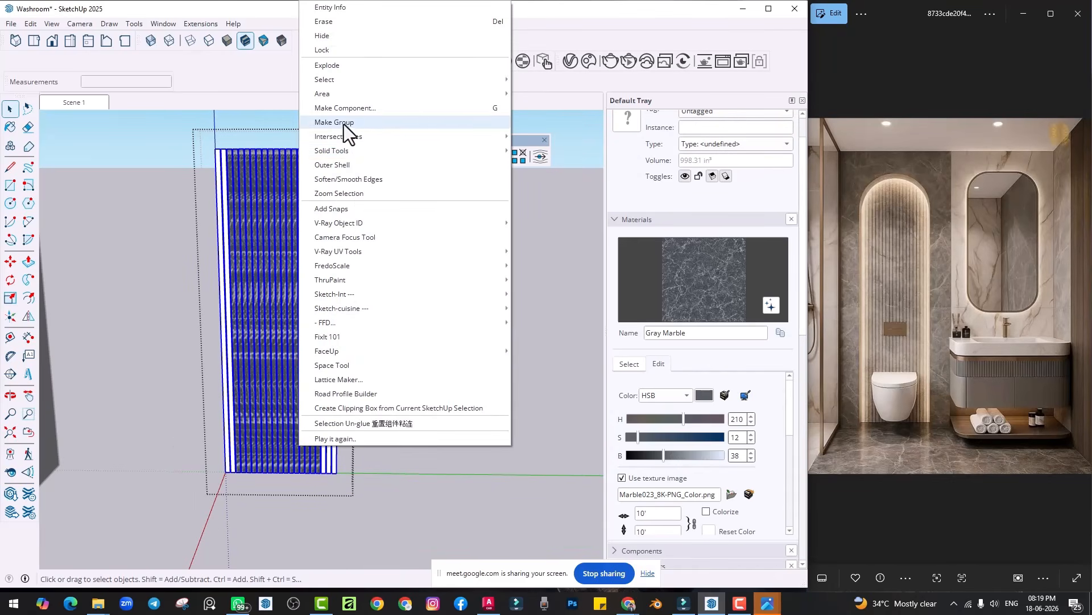
click(326, 65)
scroll(262, 220, up, 3)
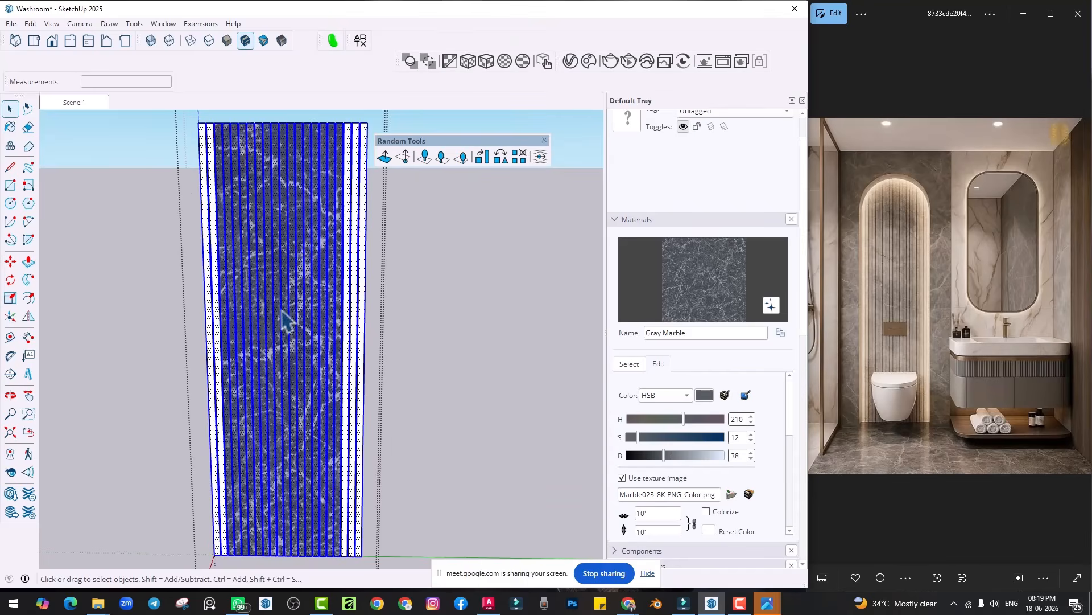
Step: Paint all the exploded slats, including the white ones at both edges, with Gray Marble
middle_drag(281, 311, 310, 329)
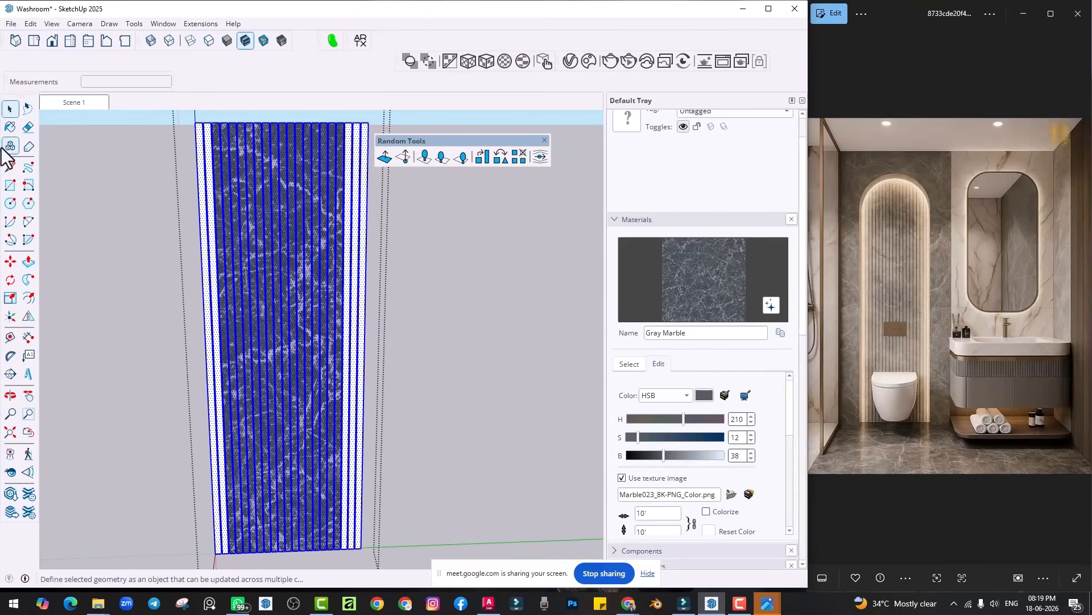
click(10, 127)
click(279, 231)
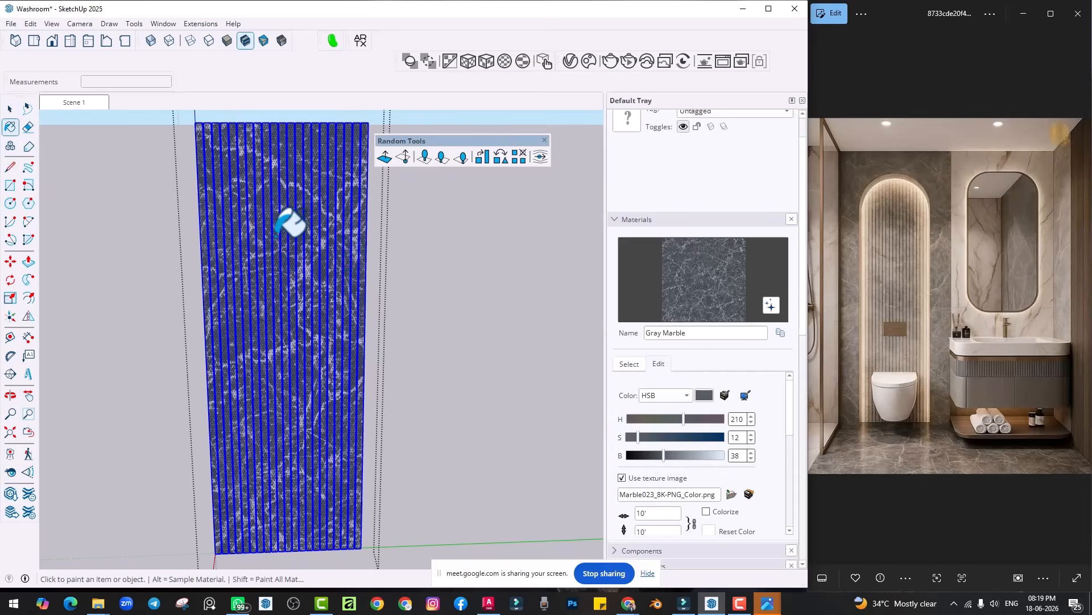
key(space)
key(Escape)
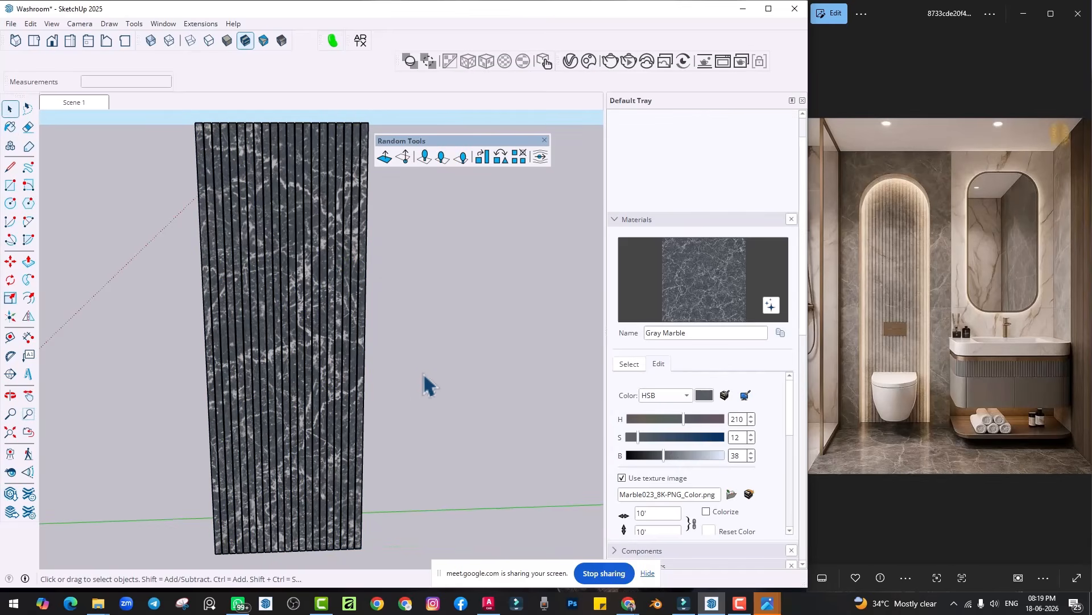
Step: Unhide the rest of the washroom around the slat group
click(305, 265)
scroll(378, 334, down, 3)
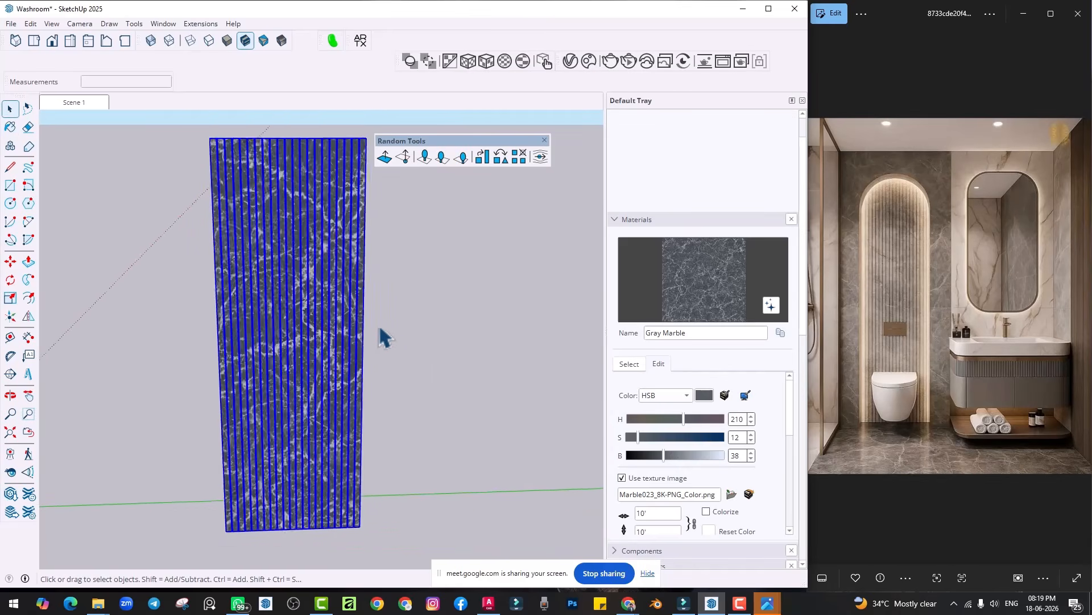
click(430, 326)
middle_drag(429, 326, 339, 338)
scroll(339, 338, up, 3)
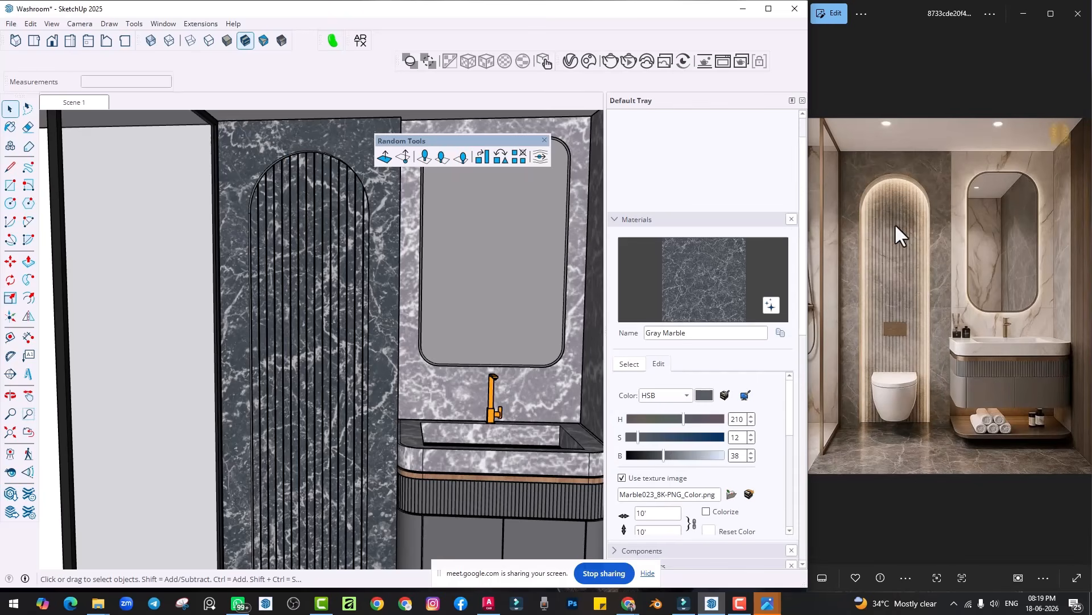
Step: Open the slat group inside the arch for editing and select all of its geometry
double_click(320, 259)
click(320, 261)
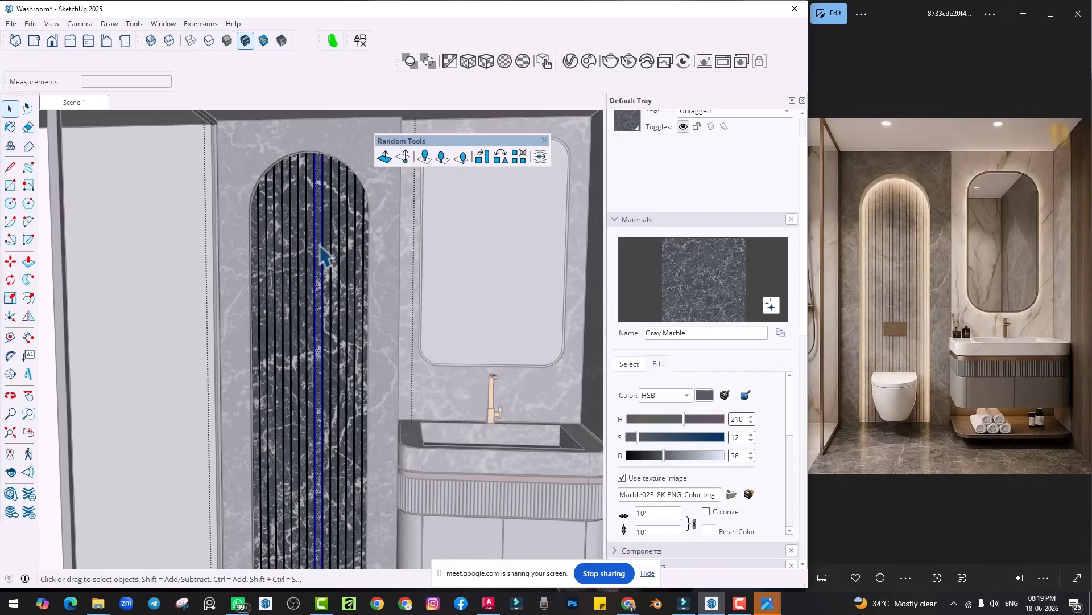
key(super)
key(super)
click(319, 220)
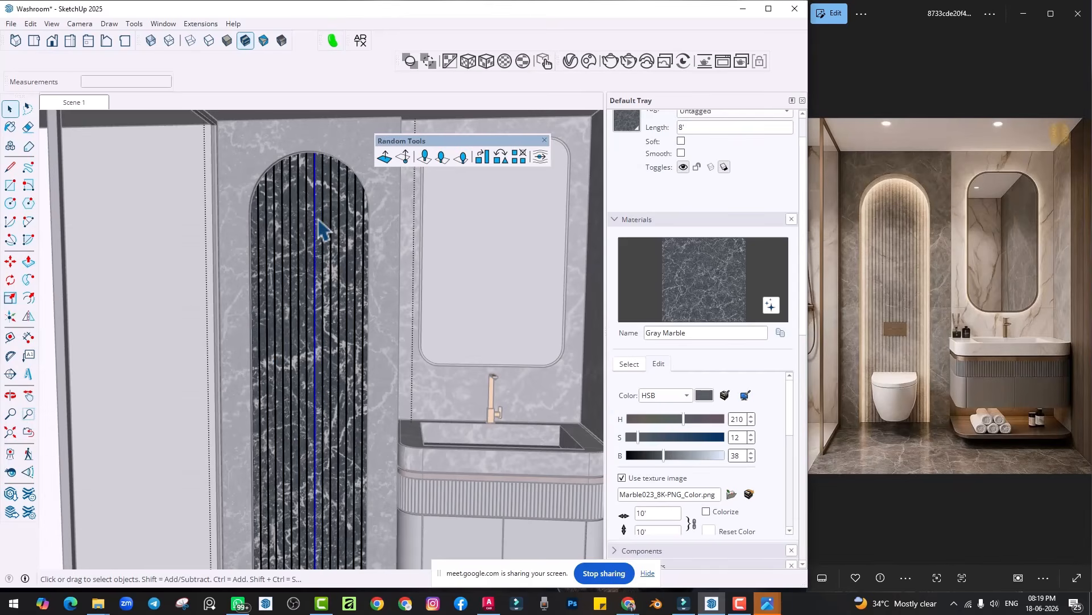
scroll(321, 228, down, 3)
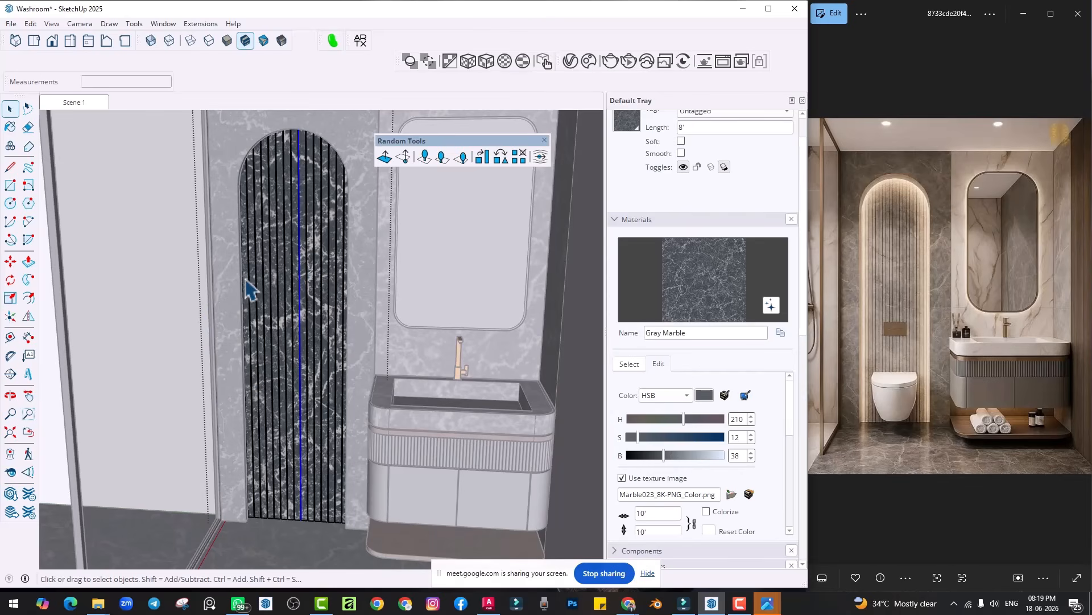
key(alt+h)
scroll(267, 289, down, 3)
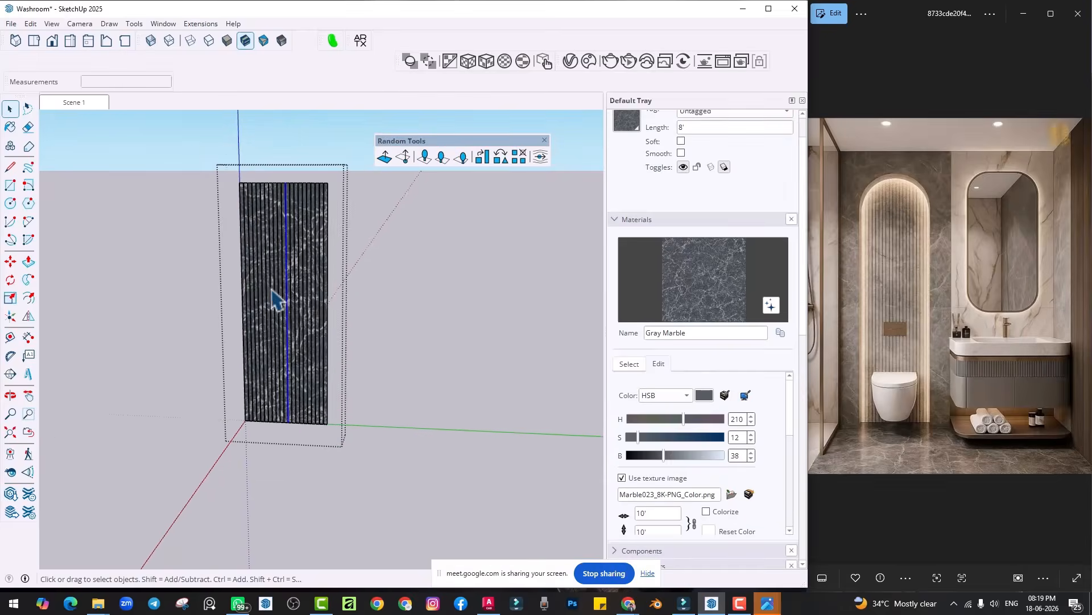
middle_drag(271, 290, 219, 274)
drag(176, 170, 368, 480)
key(alt+h)
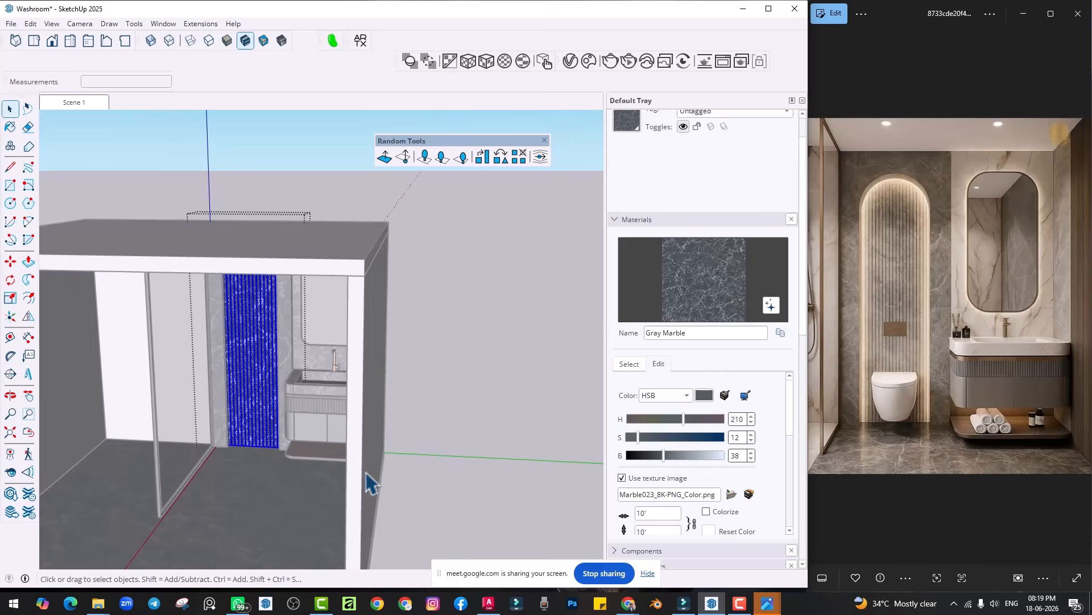
middle_drag(344, 400, 345, 396)
scroll(274, 355, up, 4)
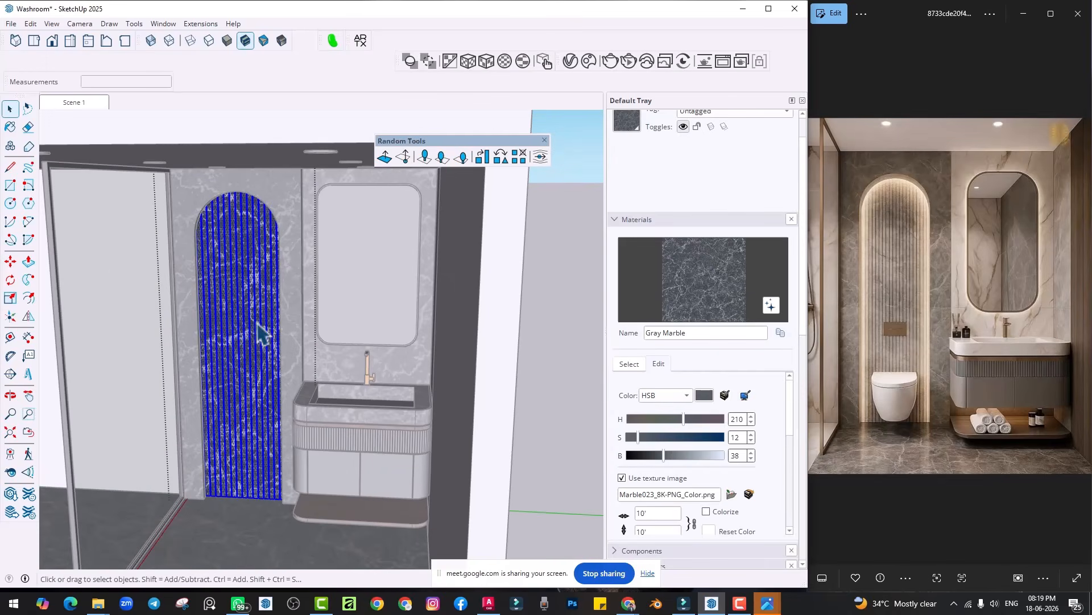
Step: Sample Gray Marble#1 from the wall behind the mirror and paint all the selected slats with it
click(10, 129)
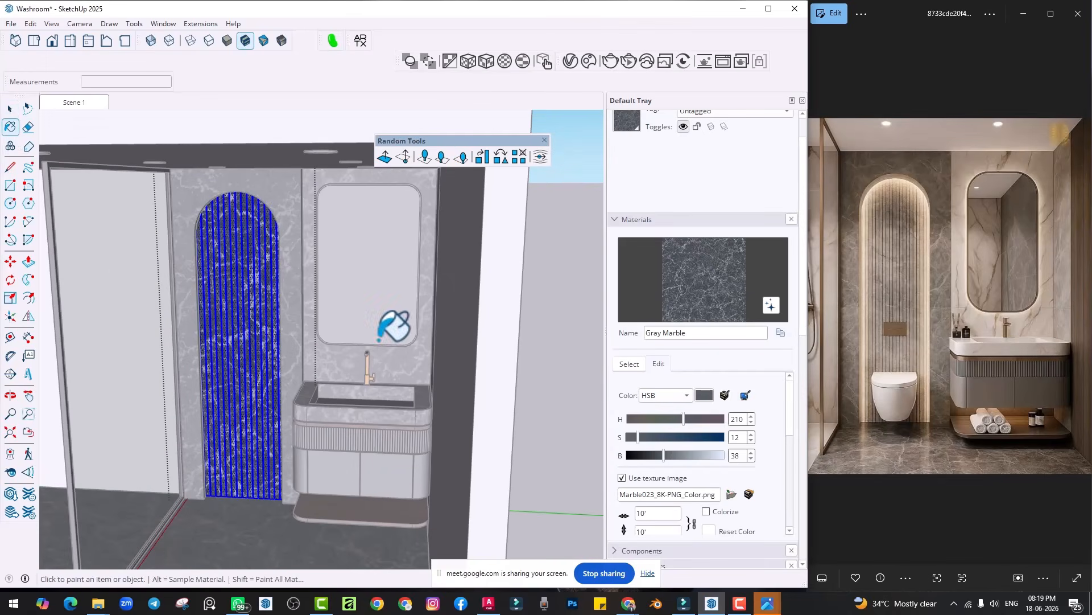
alt+click(312, 283)
key(alt+h)
click(256, 283)
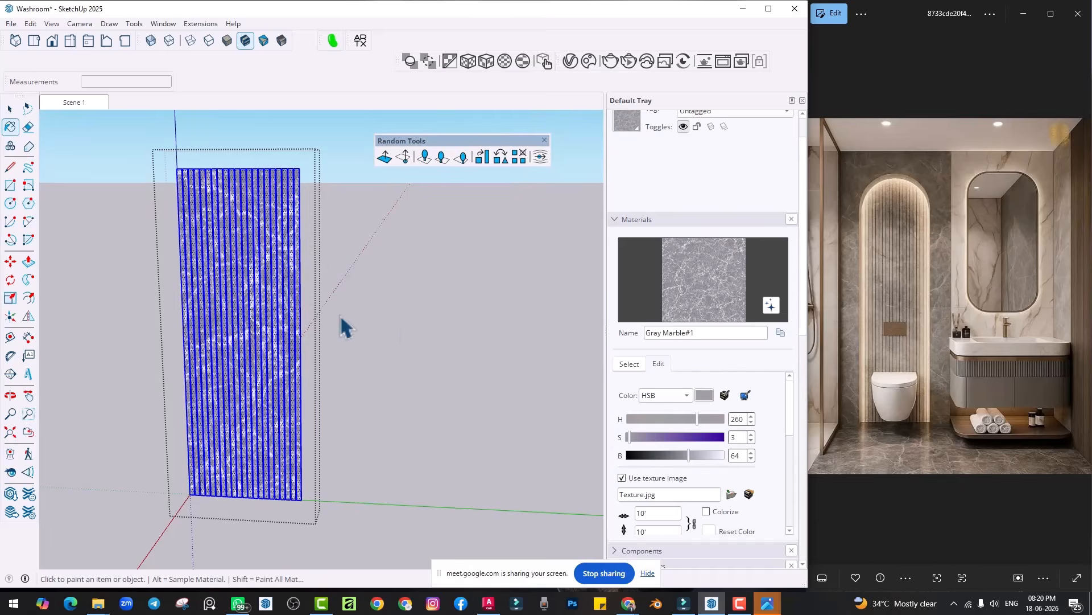
key(space)
click(409, 323)
scroll(356, 314, down, 2)
middle_drag(317, 342, 350, 308)
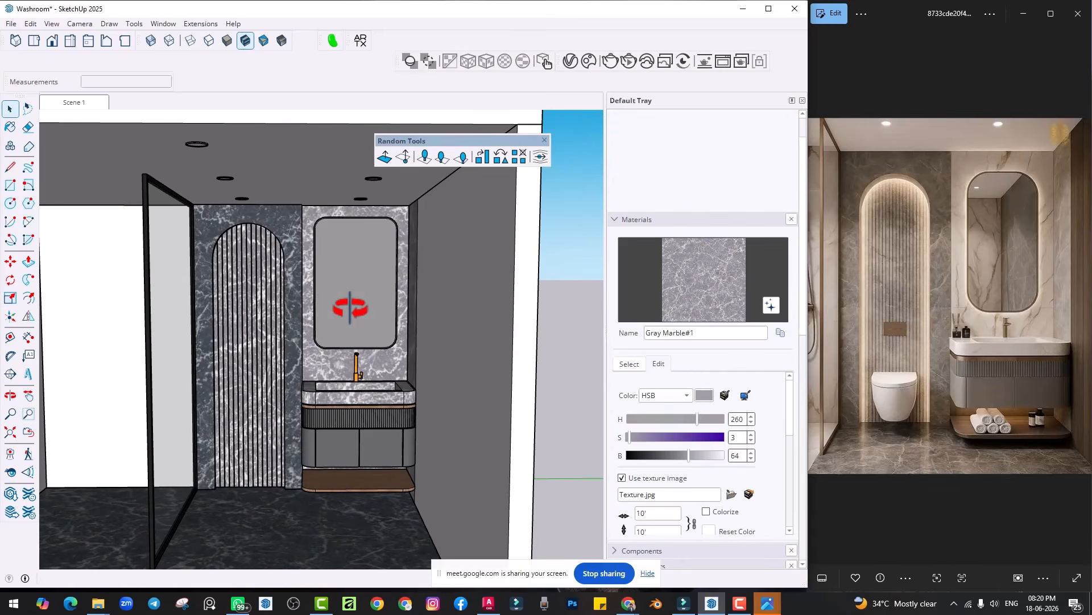
Step: Paint the white back wall section behind the shower partition with Gray Marble#1
middle_drag(246, 311, 307, 316)
double_click(192, 277)
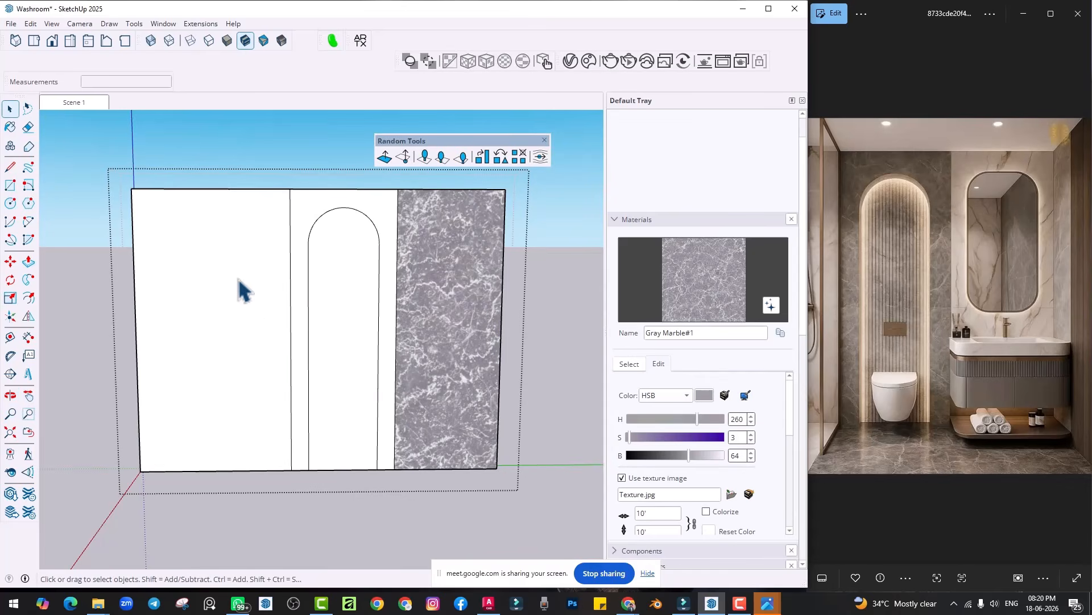
click(238, 285)
click(9, 126)
click(210, 258)
key(space)
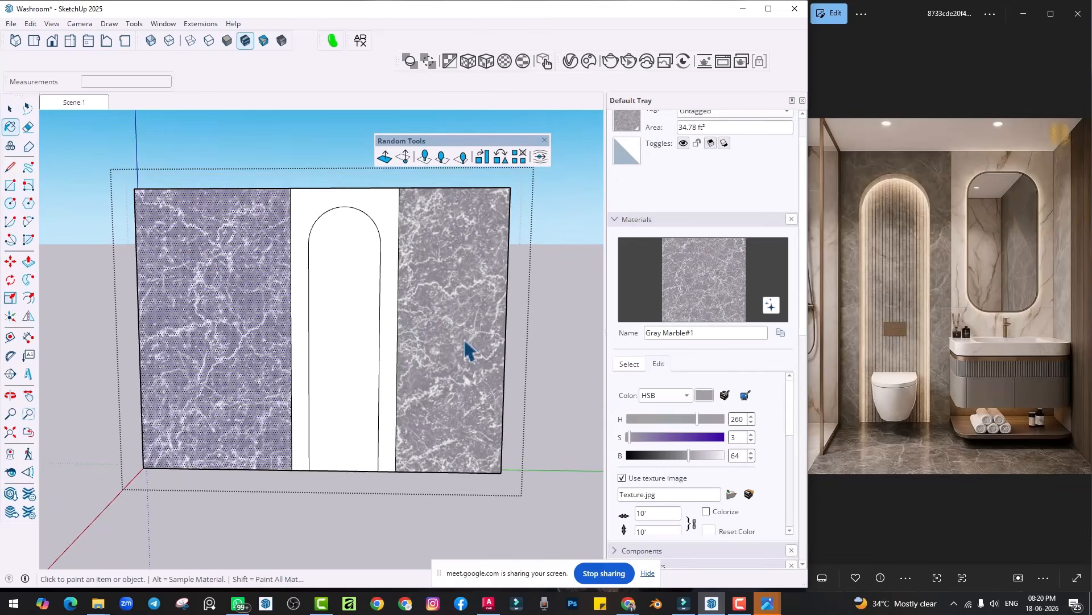
click(551, 363)
Step: Paint the inner face of the shower's side wall with Gray Marble#1
scroll(298, 349, up, 3)
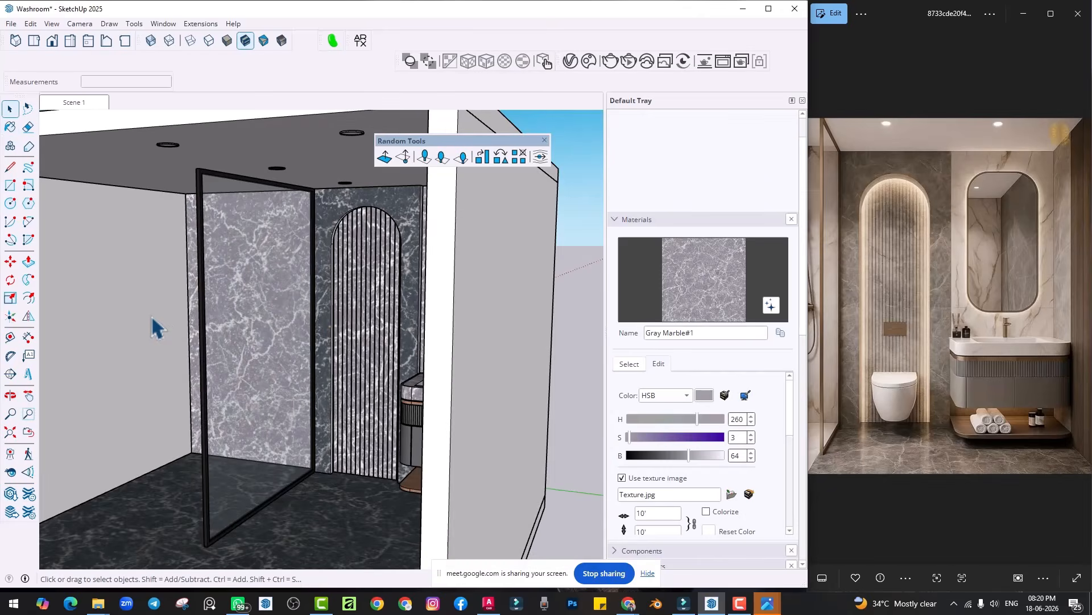
scroll(151, 318, up, 5)
click(11, 127)
click(108, 266)
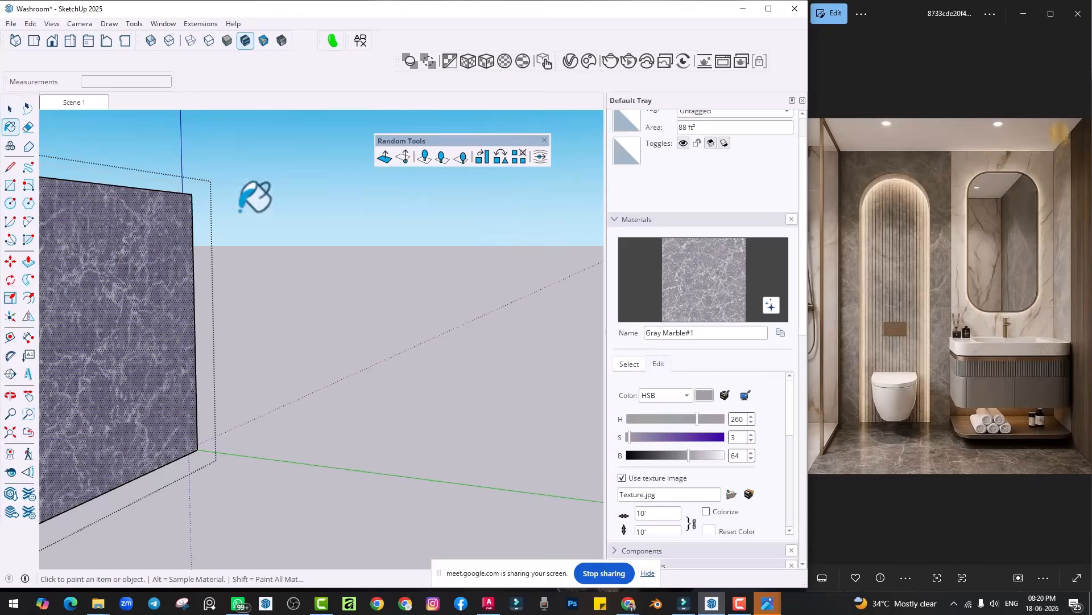
key(space)
click(250, 162)
scroll(317, 247, down, 6)
mouse_move(319, 250)
middle_down()
mouse_move(444, 332)
mouse_move(381, 240)
middle_up()
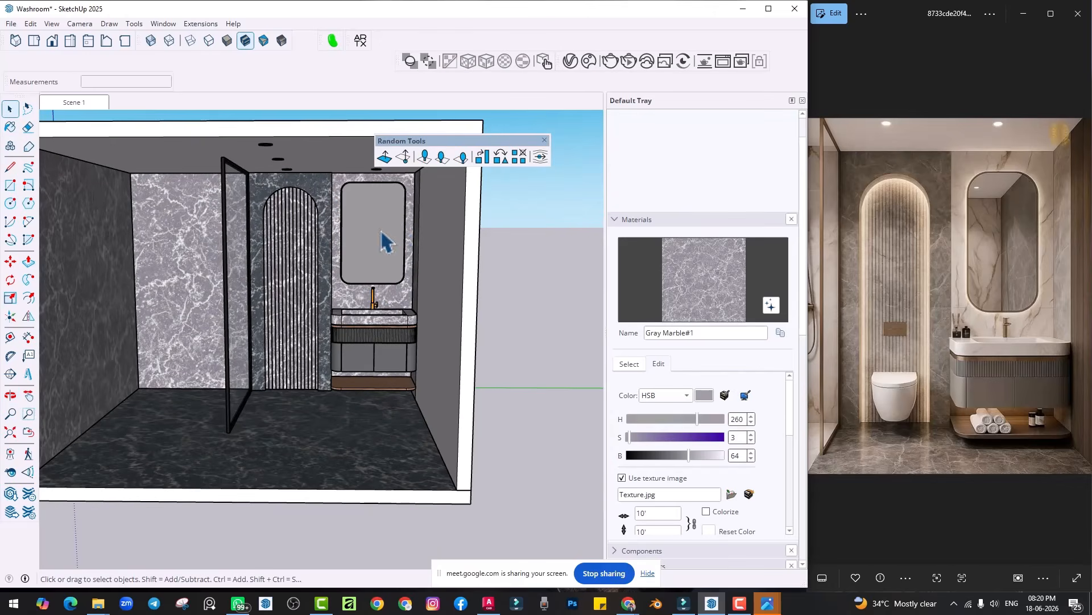
Step: Place a vertical guide 1" outward from the marble strip's edge on the side wall beside the vanity
middle_drag(387, 315, 415, 248)
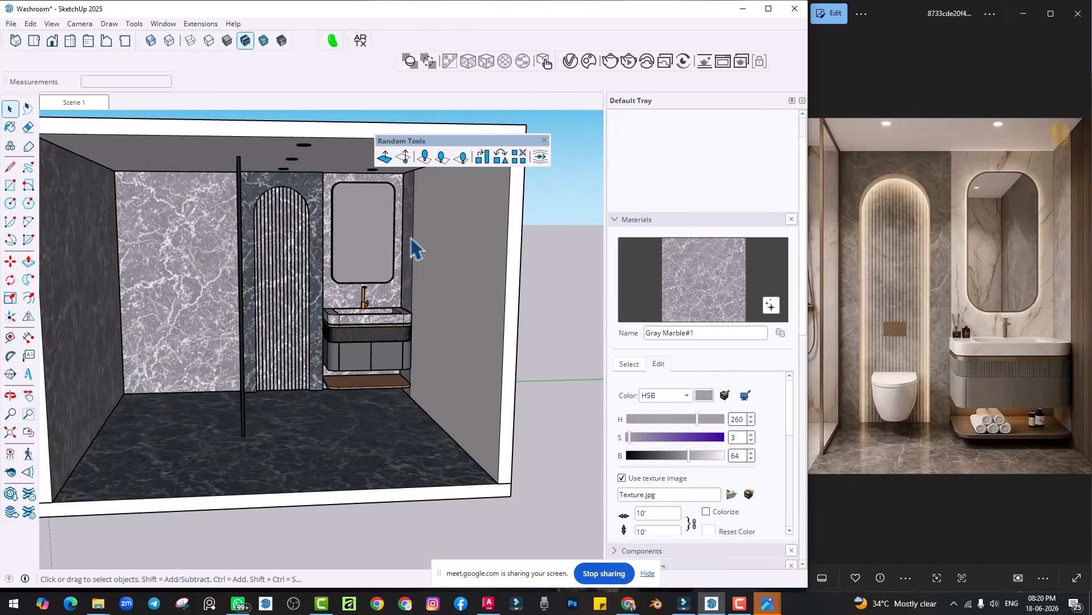
mouse_move(453, 283)
middle_down()
mouse_move(407, 315)
mouse_move(354, 324)
mouse_move(1084, 369)
middle_up()
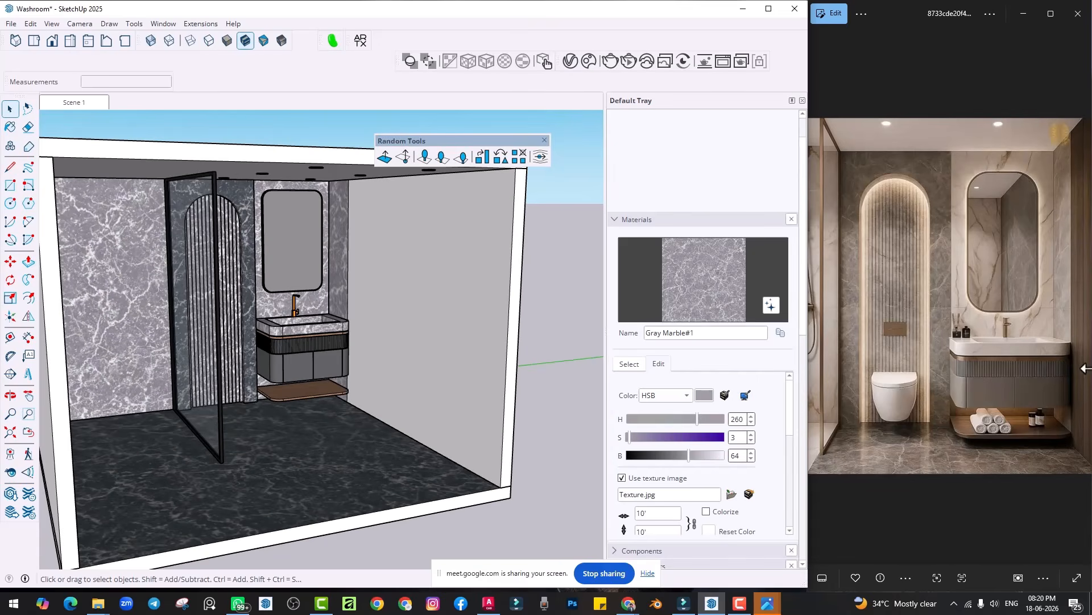
middle_drag(288, 352, 327, 378)
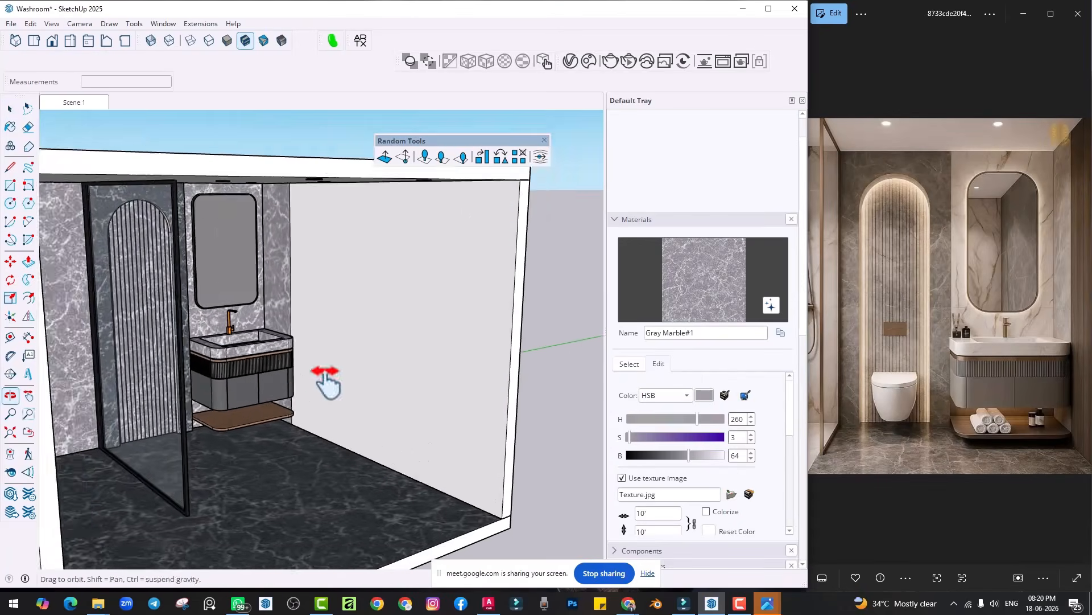
scroll(275, 351, up, 4)
mouse_move(275, 335)
middle_down()
mouse_move(272, 354)
mouse_move(239, 263)
middle_up()
scroll(249, 234, up, 3)
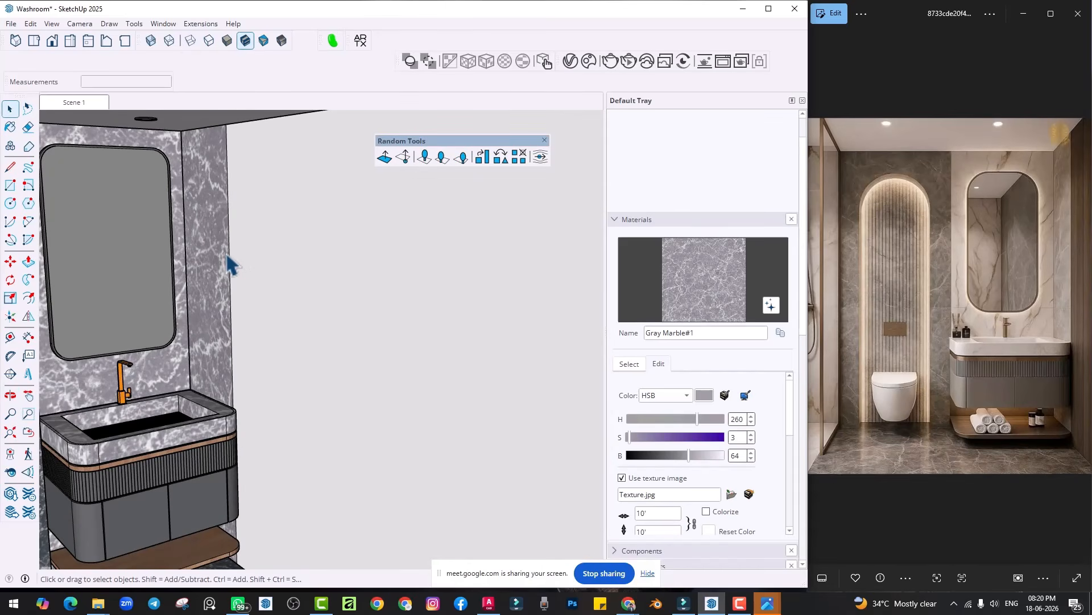
scroll(227, 263, up, 1)
key(r)
scroll(230, 266, up, 2)
key(t)
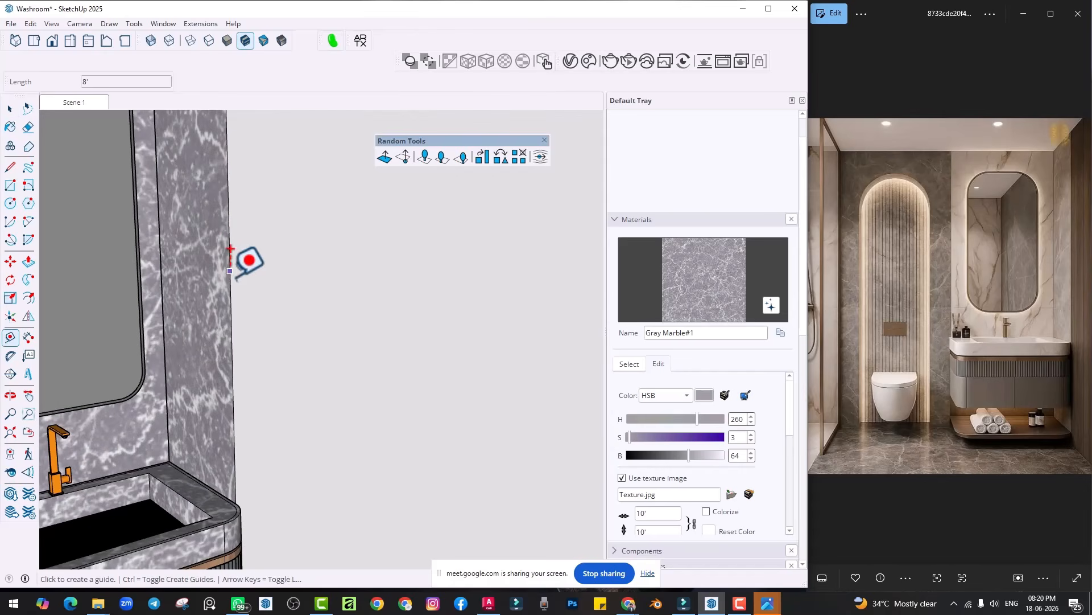
click(230, 275)
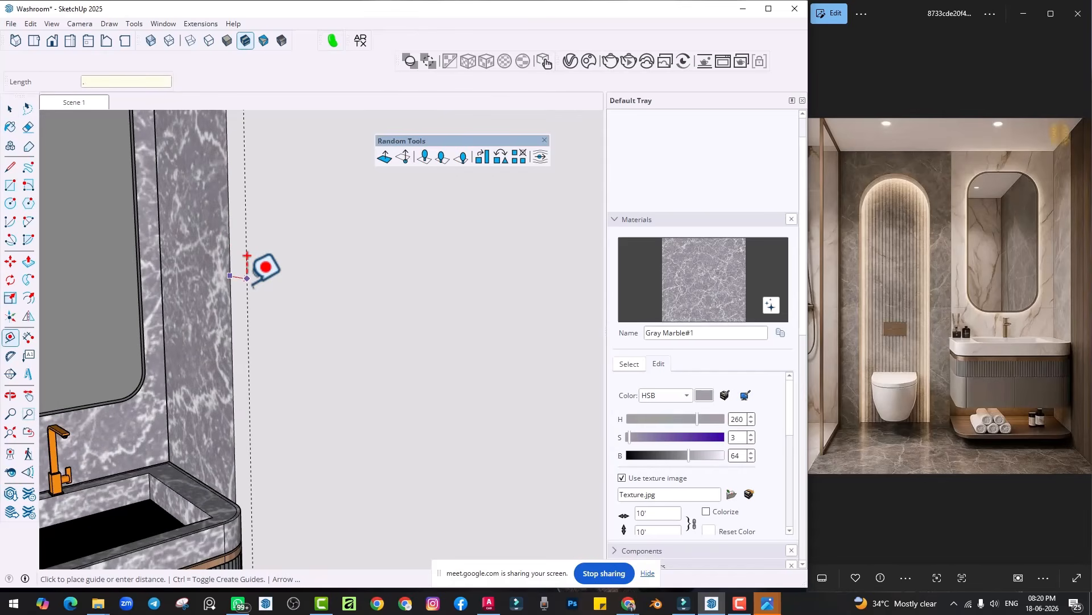
key(Return)
scroll(250, 259, down, 2)
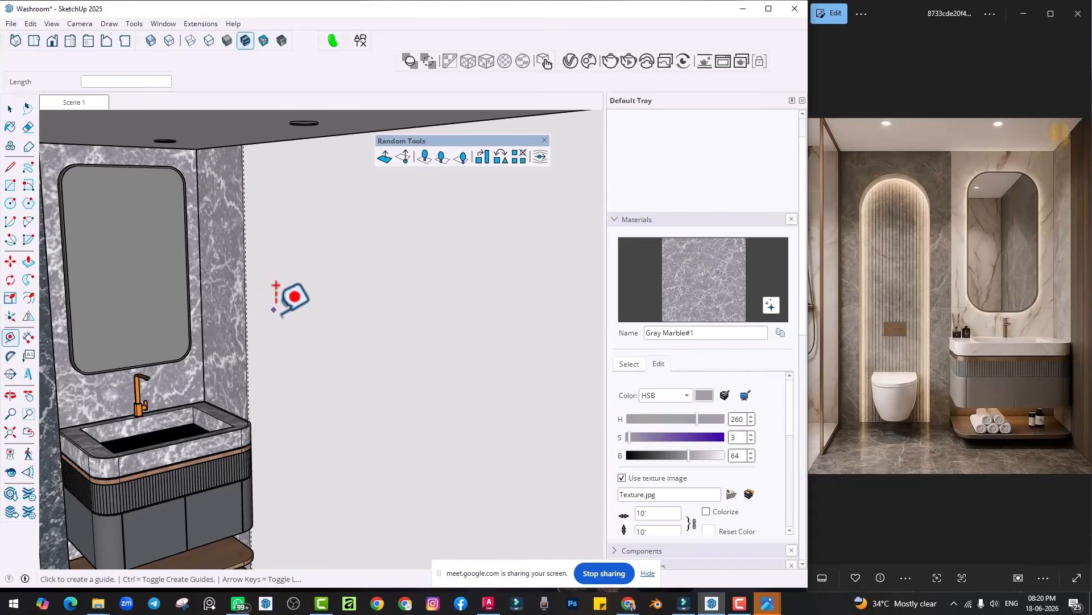
scroll(282, 283, up, 2)
click(236, 266)
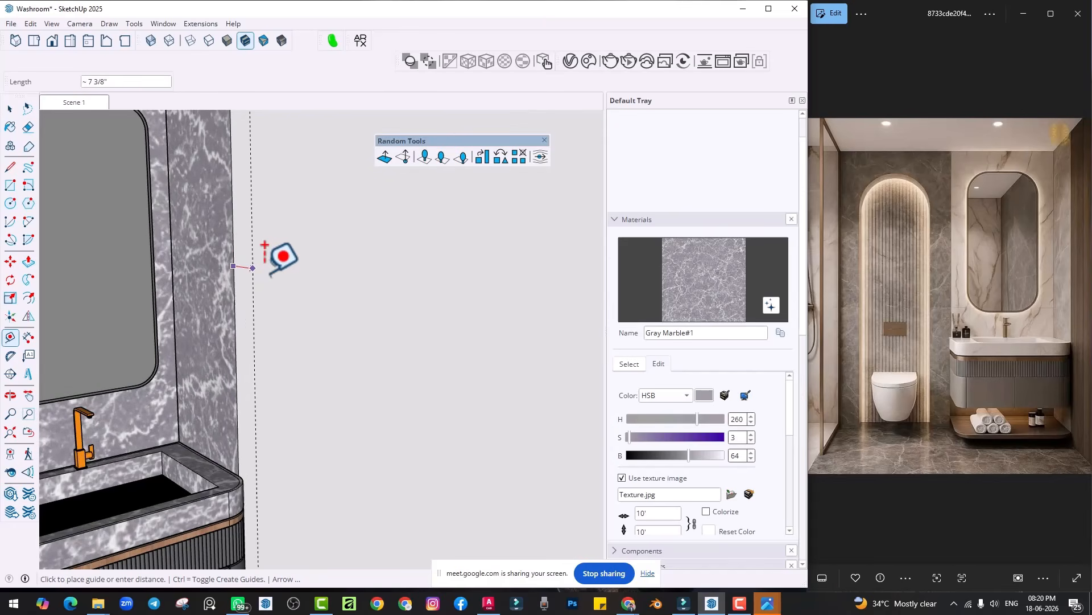
text(1)
key(Return)
scroll(276, 279, down, 2)
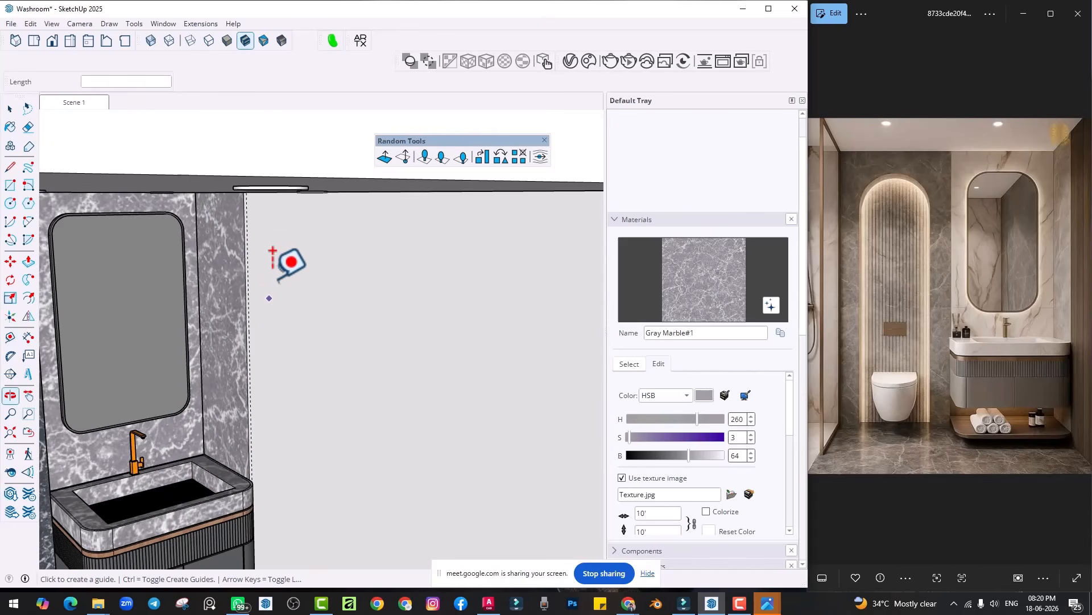
Step: Draw a 1" by 8' rectangle from ceiling to floor between the marble's edge and the guide
scroll(264, 235, up, 2)
key(r)
scroll(244, 146, up, 2)
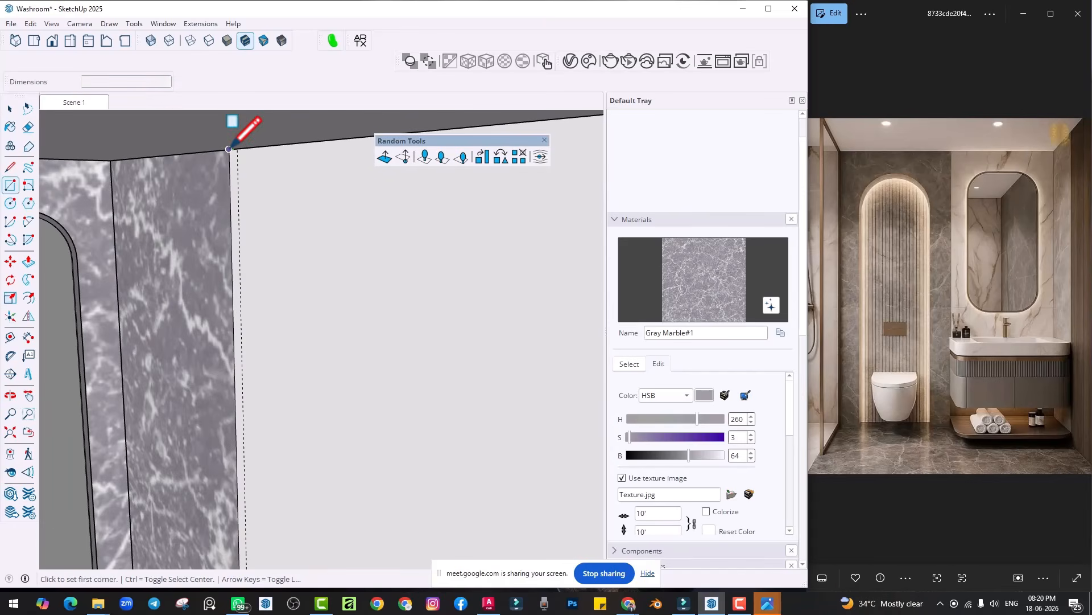
click(229, 149)
scroll(342, 129, down, 3)
scroll(343, 292, up, 4)
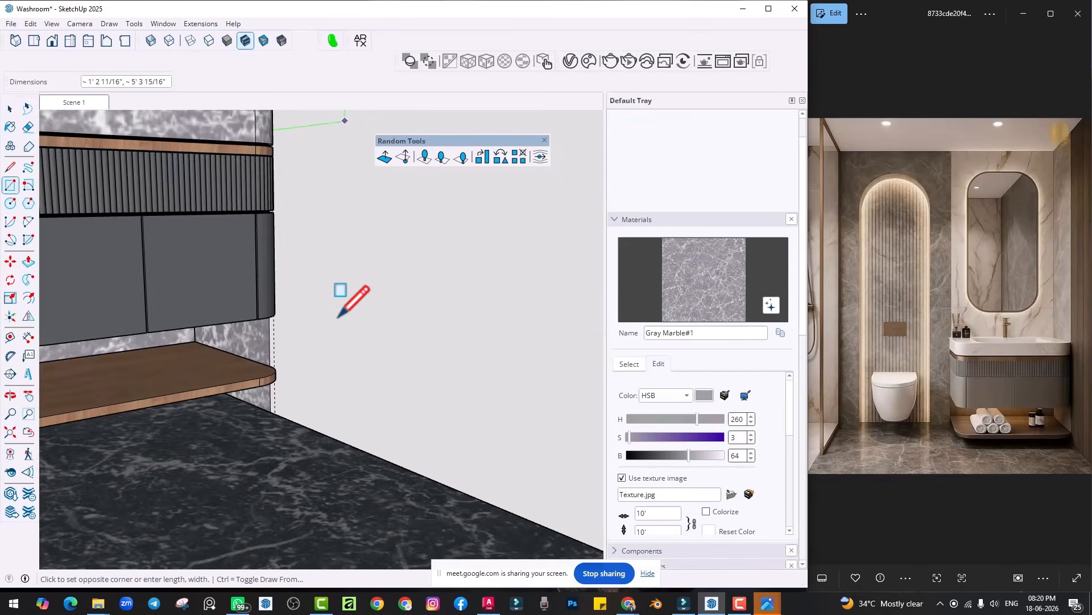
scroll(287, 409, up, 3)
click(231, 447)
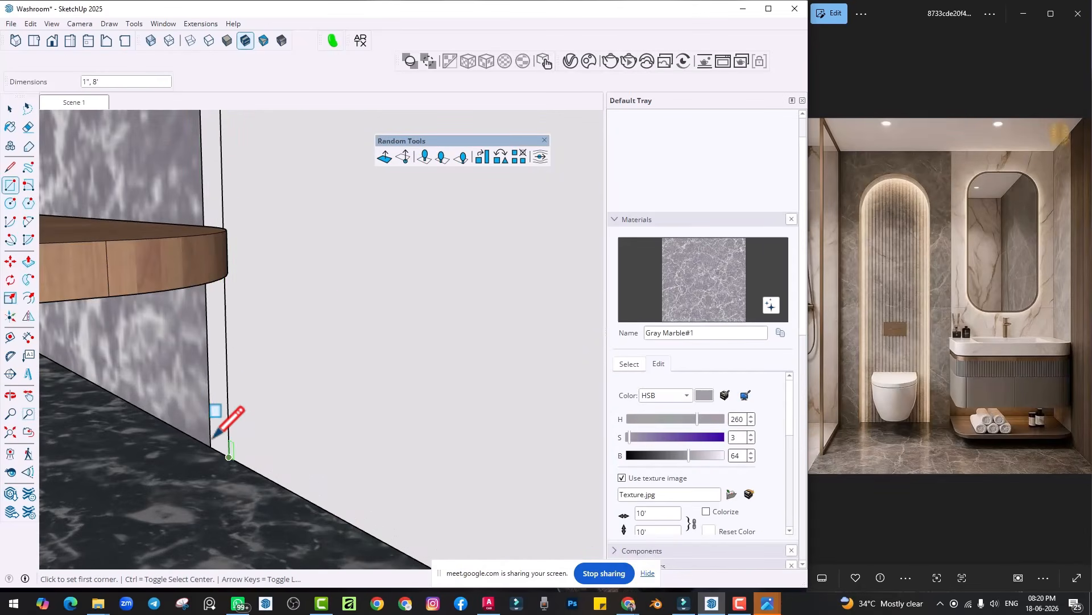
Step: Push/Pull the narrow rectangle slightly out from the side wall to form a thin trim strip
scroll(222, 441, up, 2)
key(p)
click(212, 427)
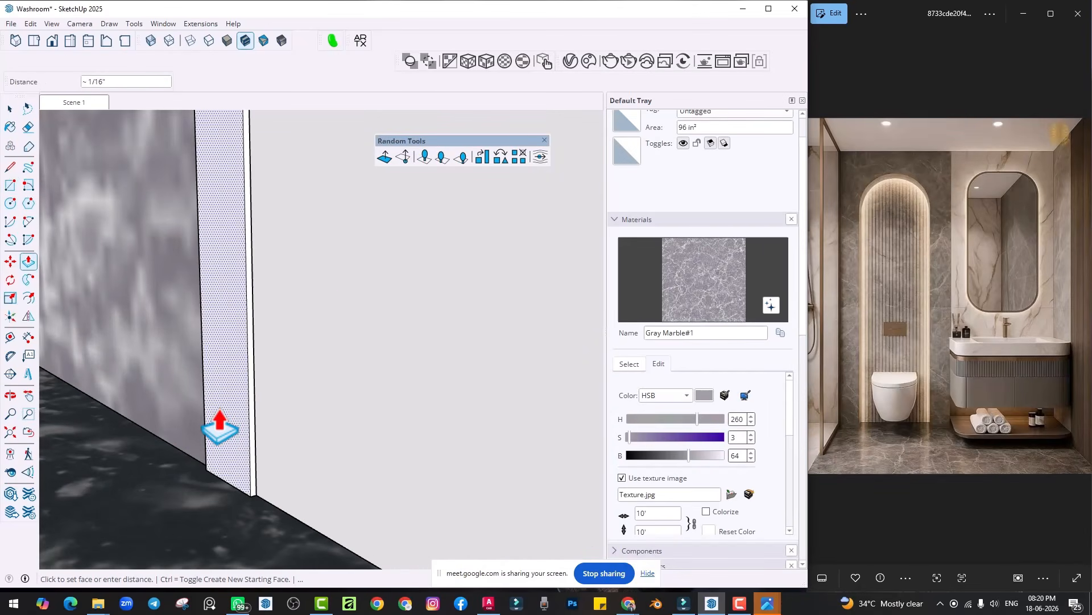
click(217, 431)
Step: Select the whole trim strip and make it a component with the default settings
key(space)
click(227, 425)
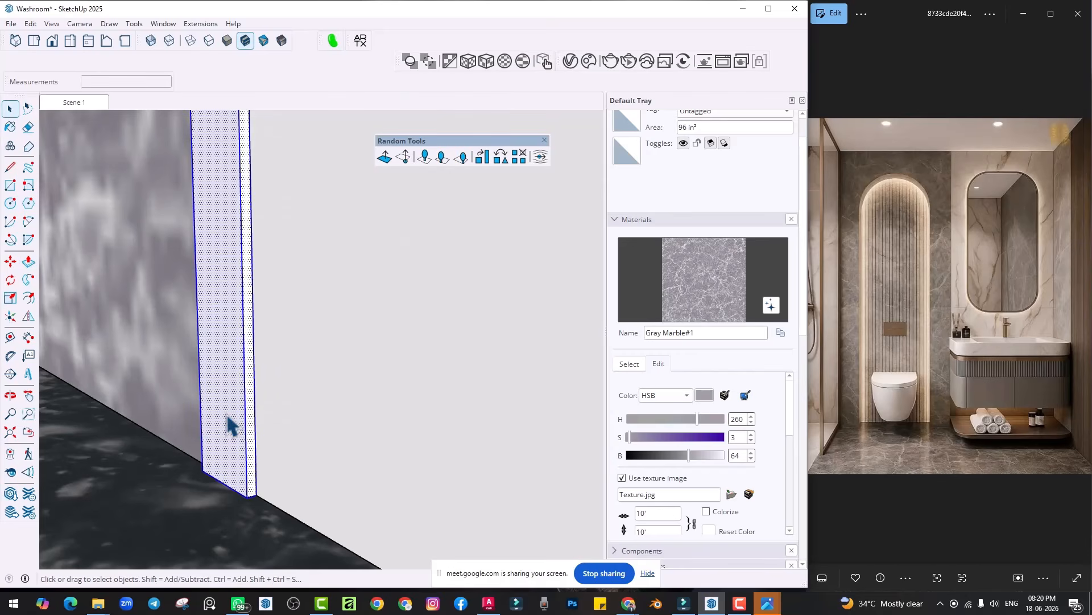
right_click(226, 414)
click(302, 94)
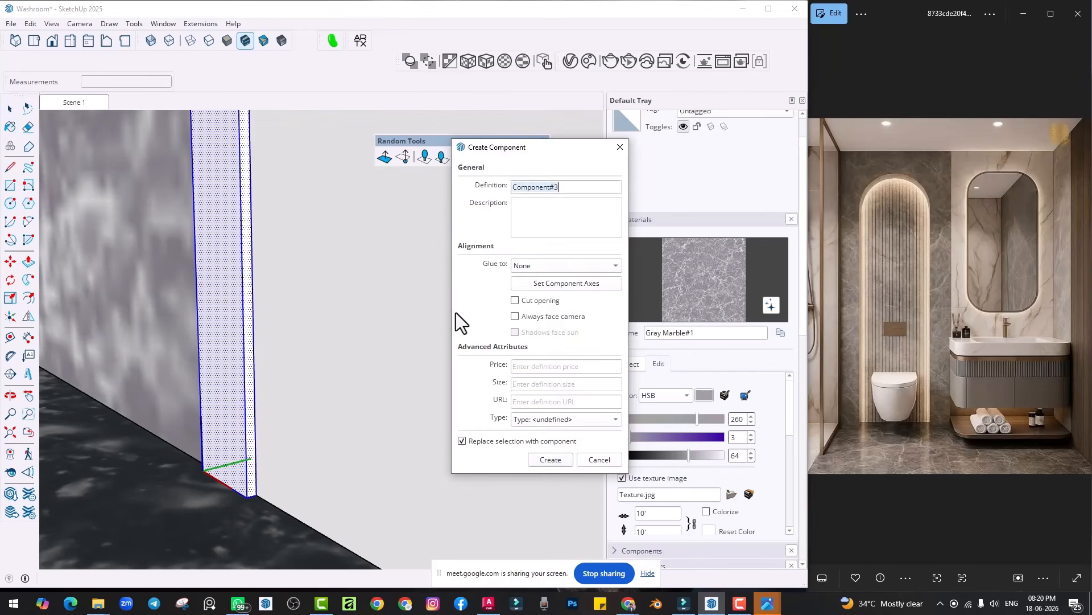
click(544, 461)
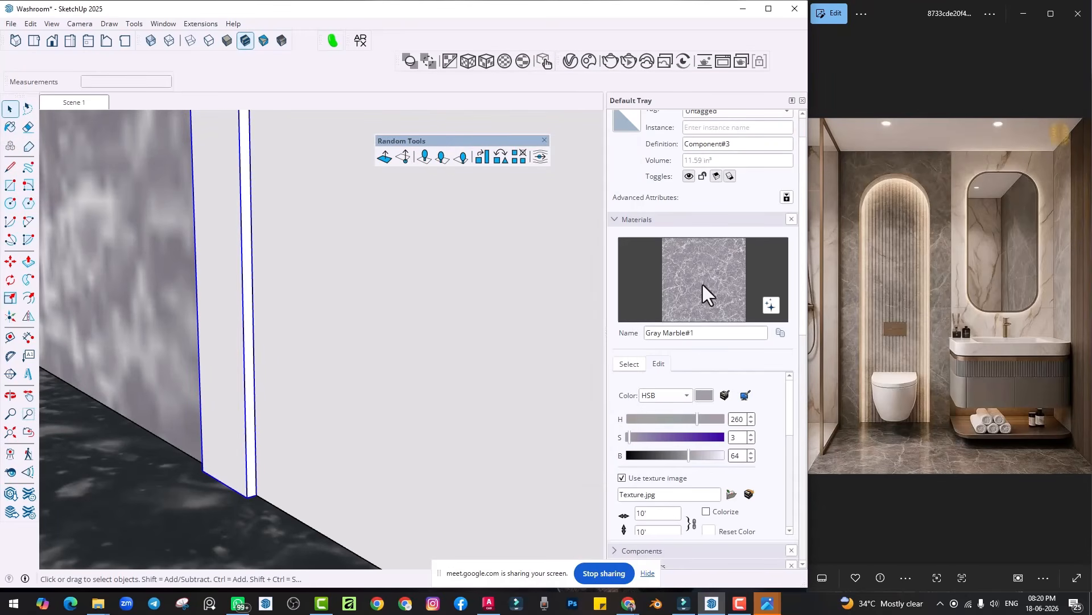
Step: Switch the material library from the in-model materials to the Wood collection
click(628, 367)
scroll(722, 518, down, 8)
scroll(715, 520, down, 5)
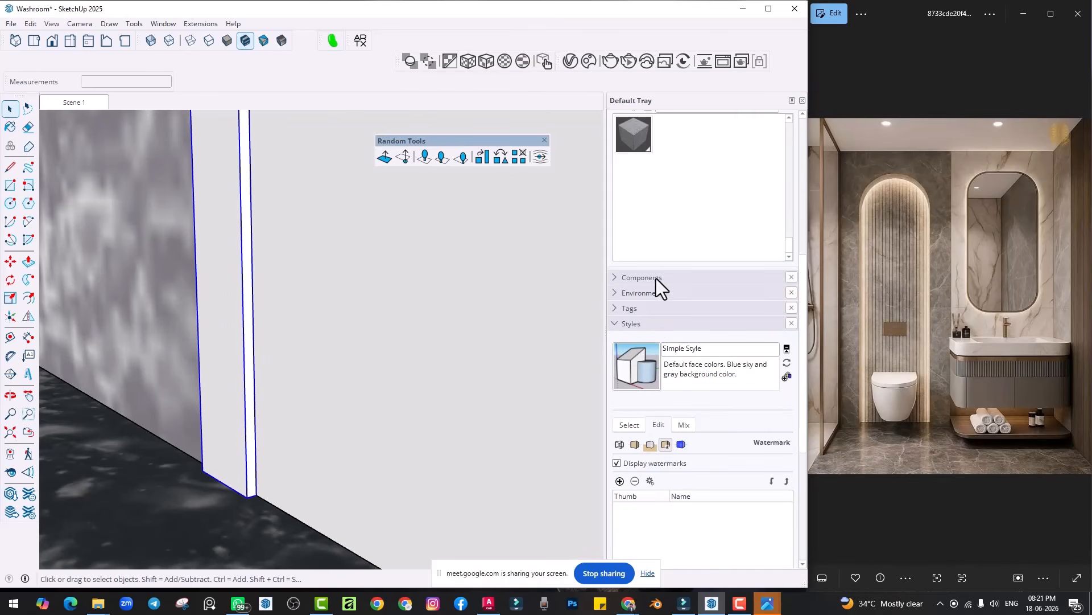
scroll(661, 188, up, 10)
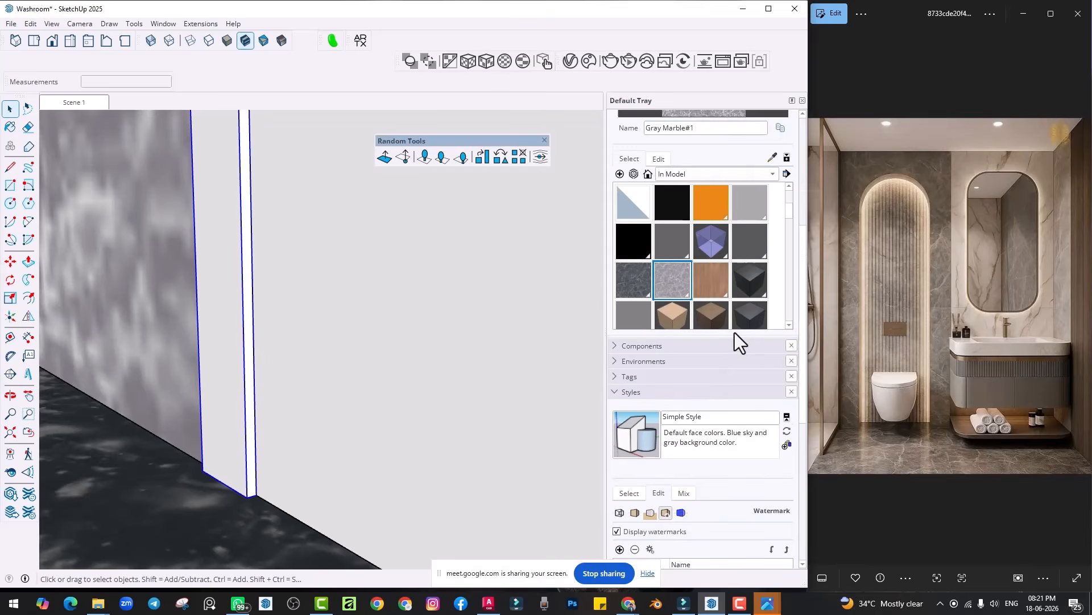
scroll(791, 422, up, 3)
click(680, 312)
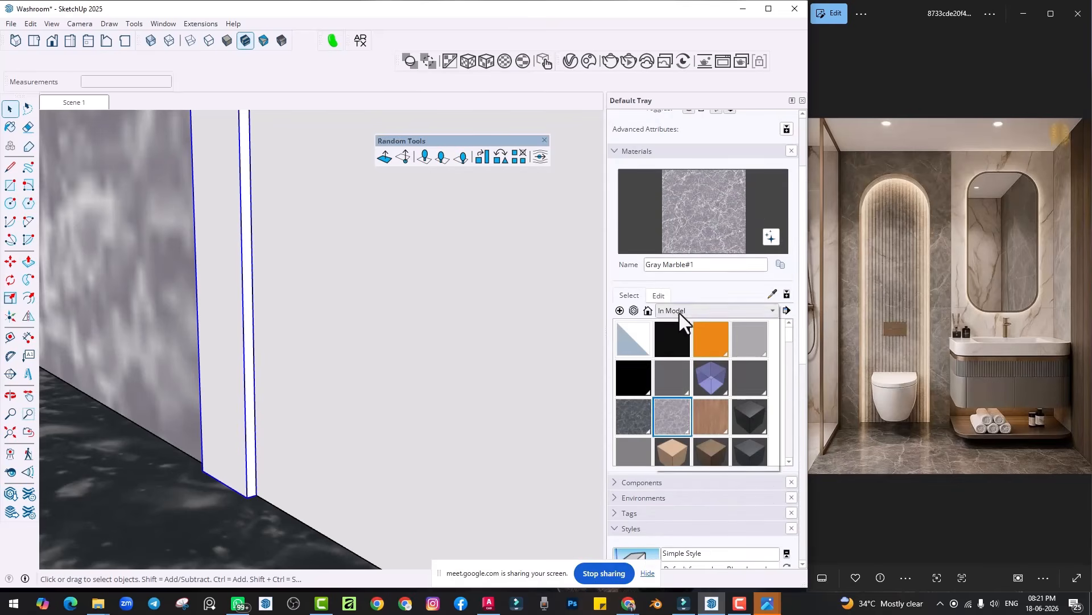
click(686, 456)
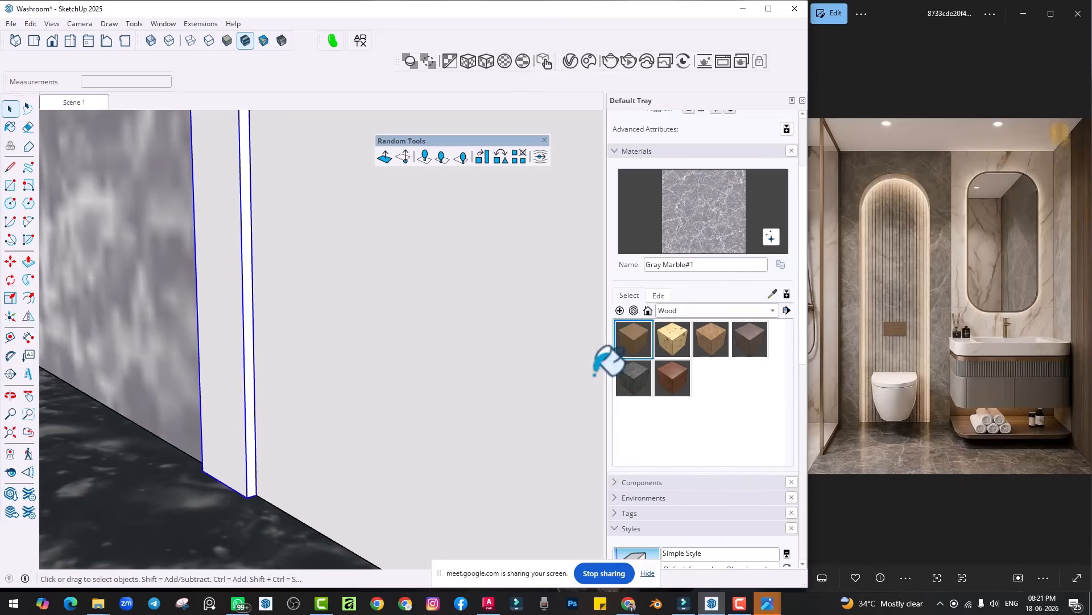
Step: Paint the trim strip component and all geometry inside it with Wood_Veneer_15_1K
click(632, 339)
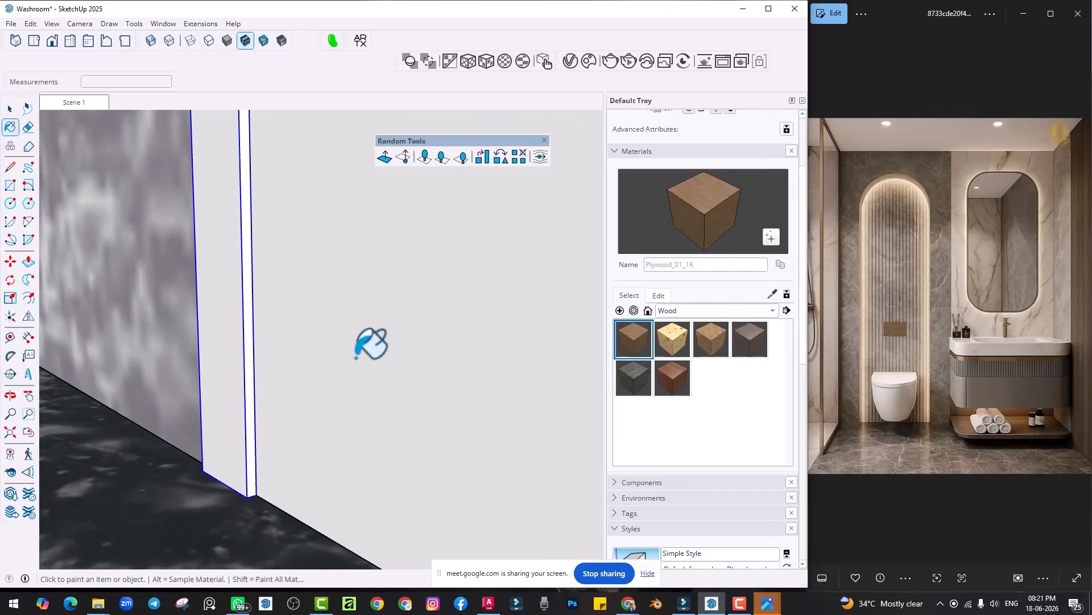
click(673, 383)
click(230, 308)
key(space)
triple_click(230, 308)
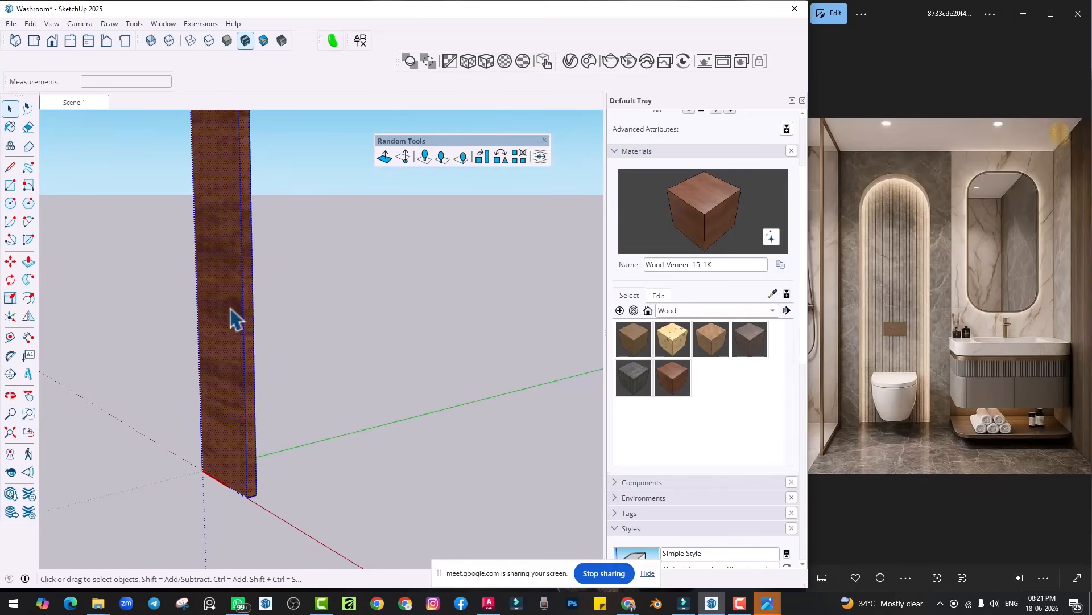
click(669, 379)
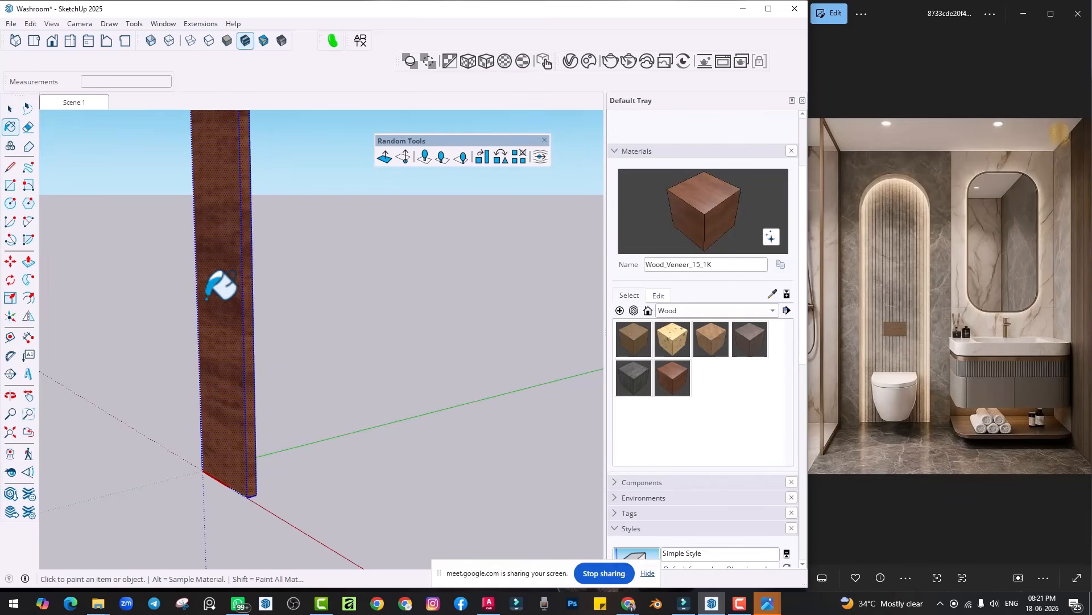
click(216, 291)
Step: Select the strip's wide face and remap its wood texture with a V-Ray projection tool
scroll(226, 288, up, 3)
key(space)
click(213, 282)
right_click(211, 282)
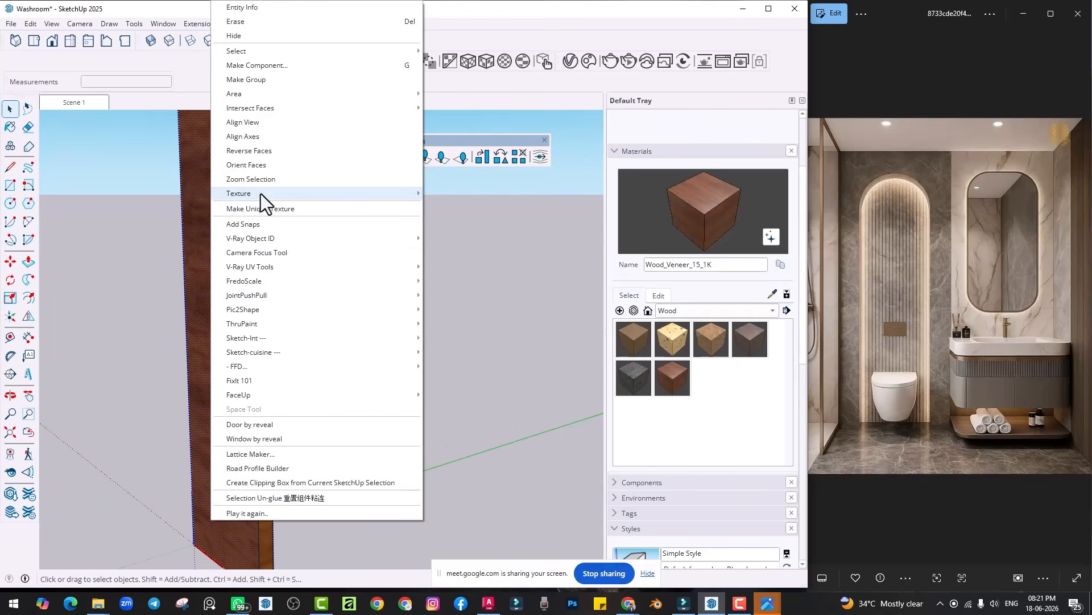
mouse_move(261, 193)
click(212, 208)
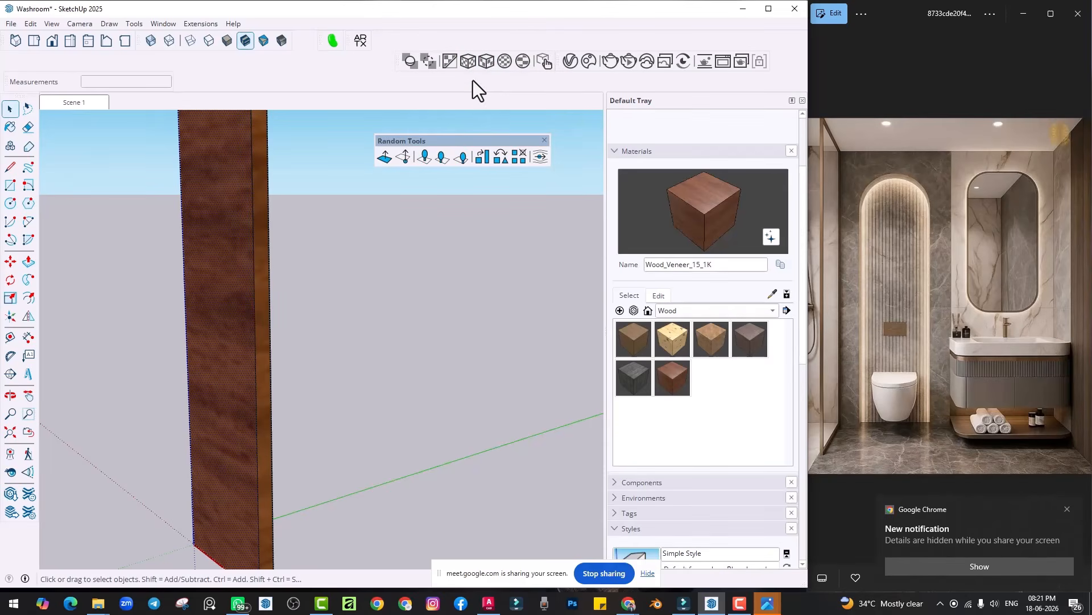
click(491, 67)
middle_drag(392, 270, 305, 307)
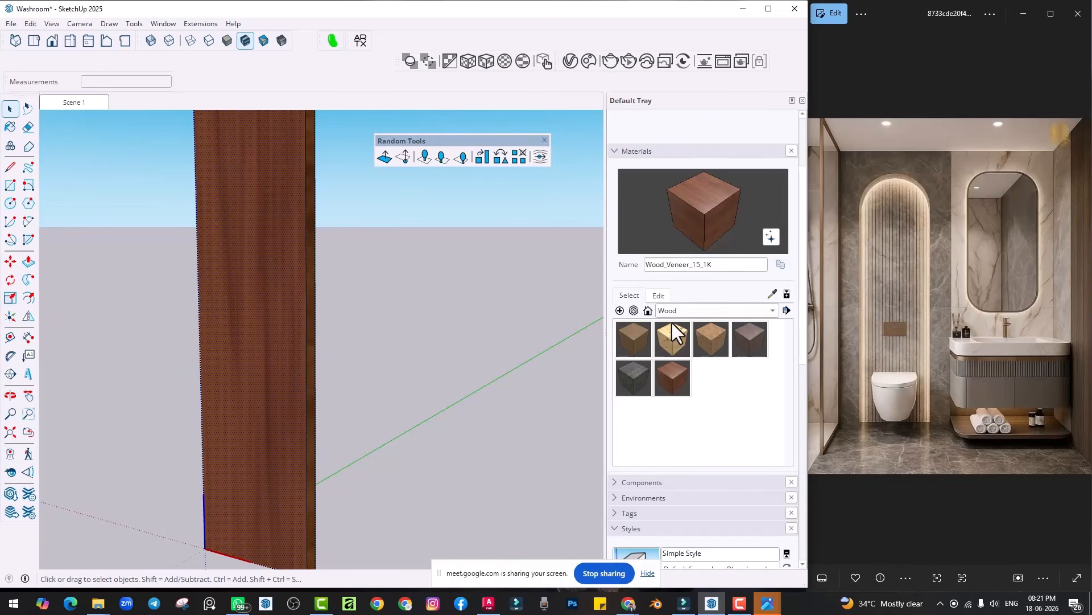
Step: Set the Wood_Veneer_15_1K texture width to 2', then reduce it to 1/2"
click(659, 295)
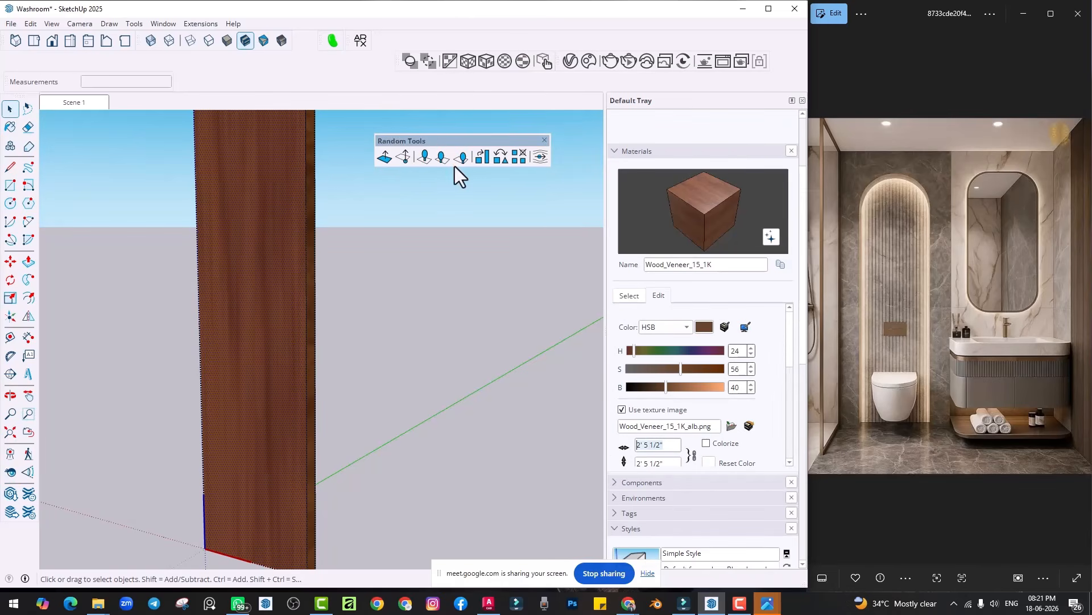
text(2')
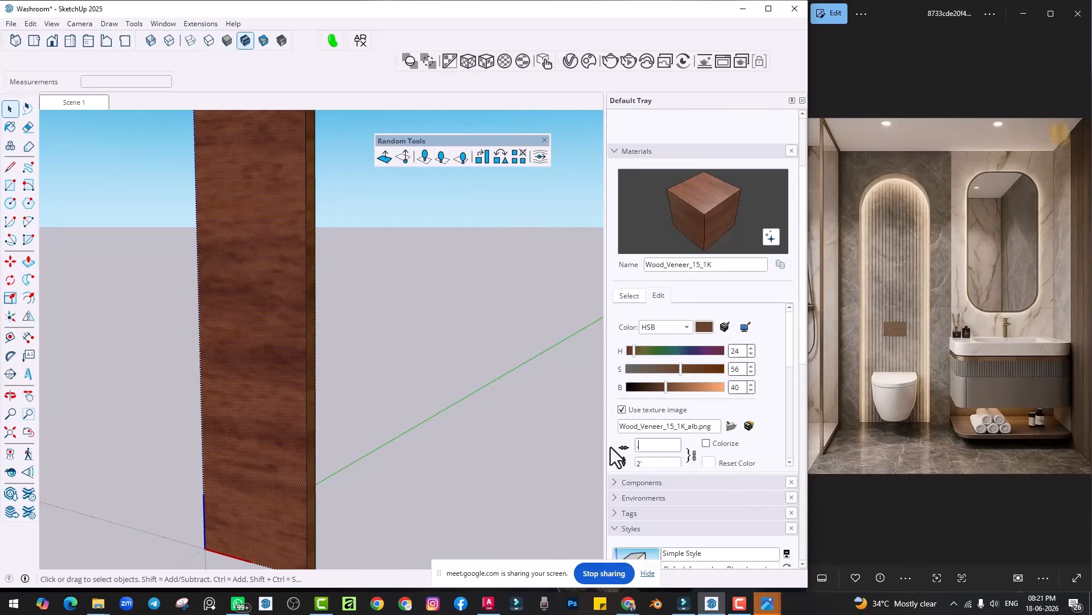
text(1/2)
key(Return)
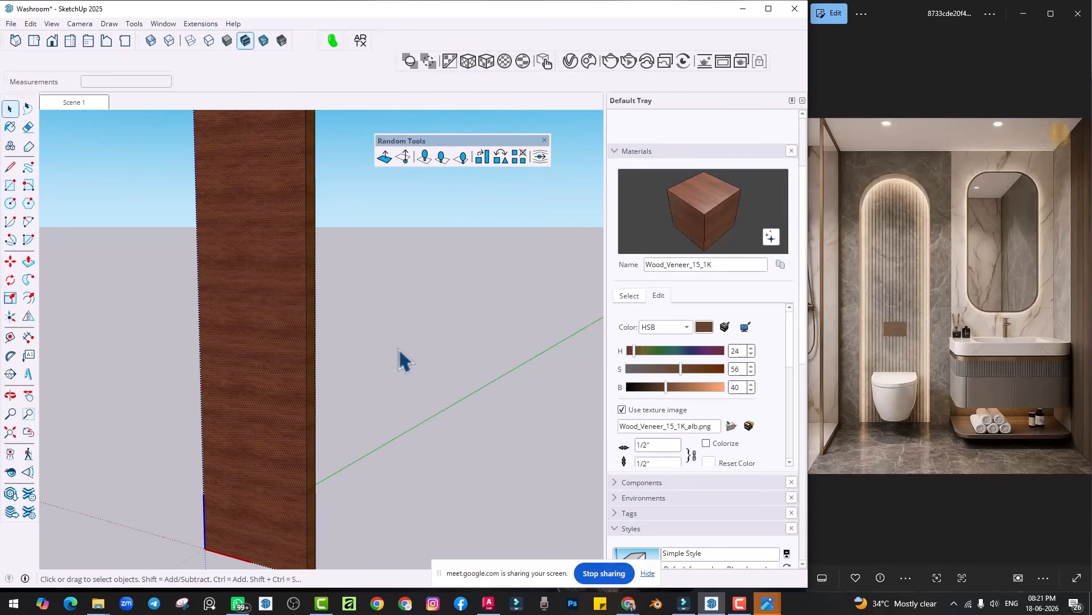
Step: Rotate the wood texture on the strip's wide face so the grain runs vertically, and stretch it lengthwise
right_click(303, 336)
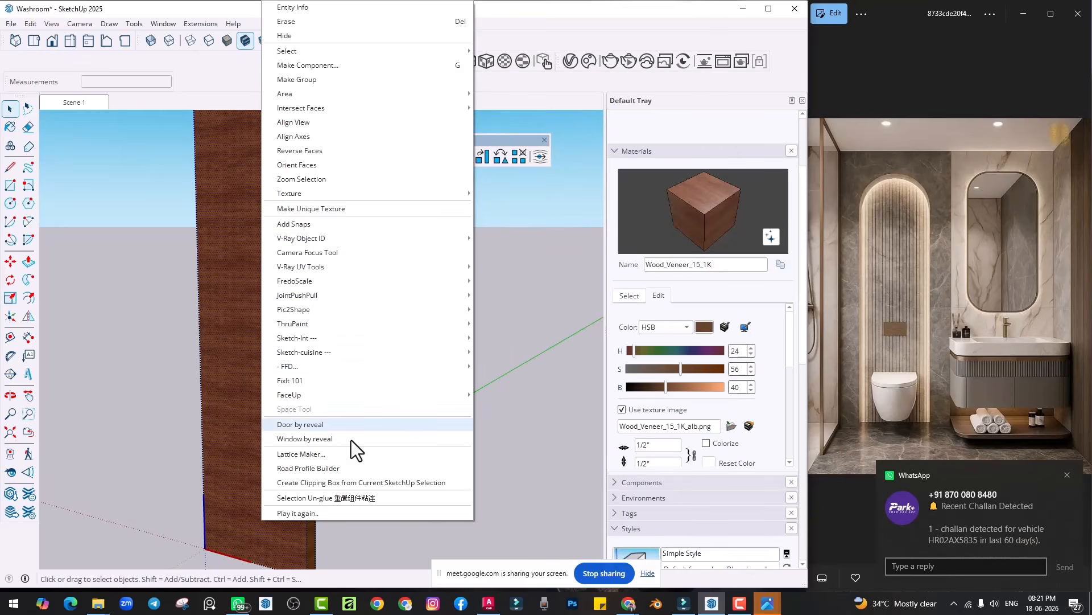
mouse_move(378, 198)
click(494, 194)
right_click(237, 207)
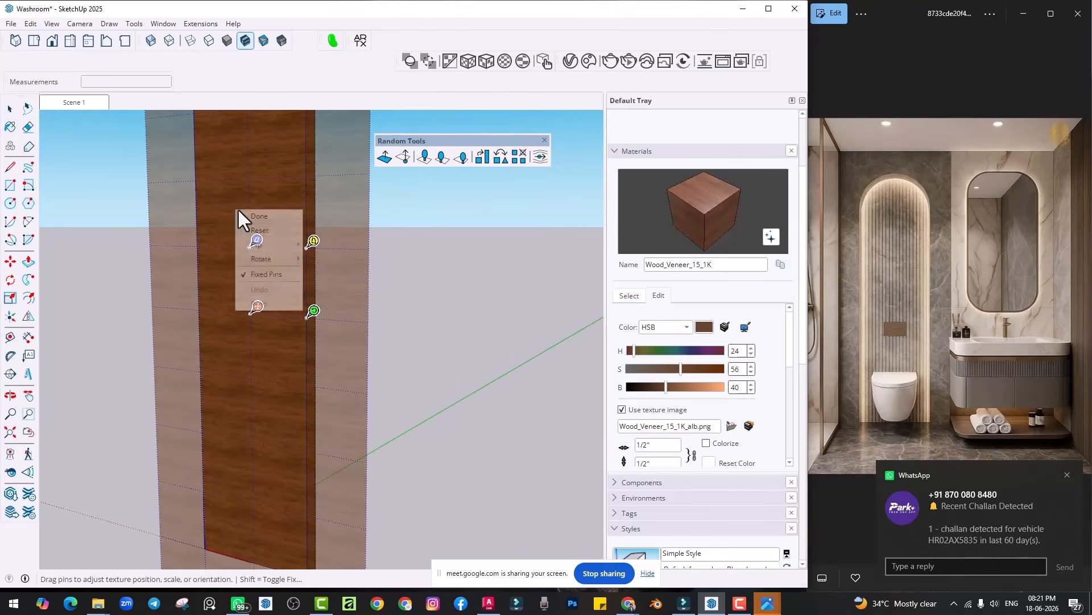
mouse_move(285, 261)
click(325, 261)
scroll(286, 278, down, 1)
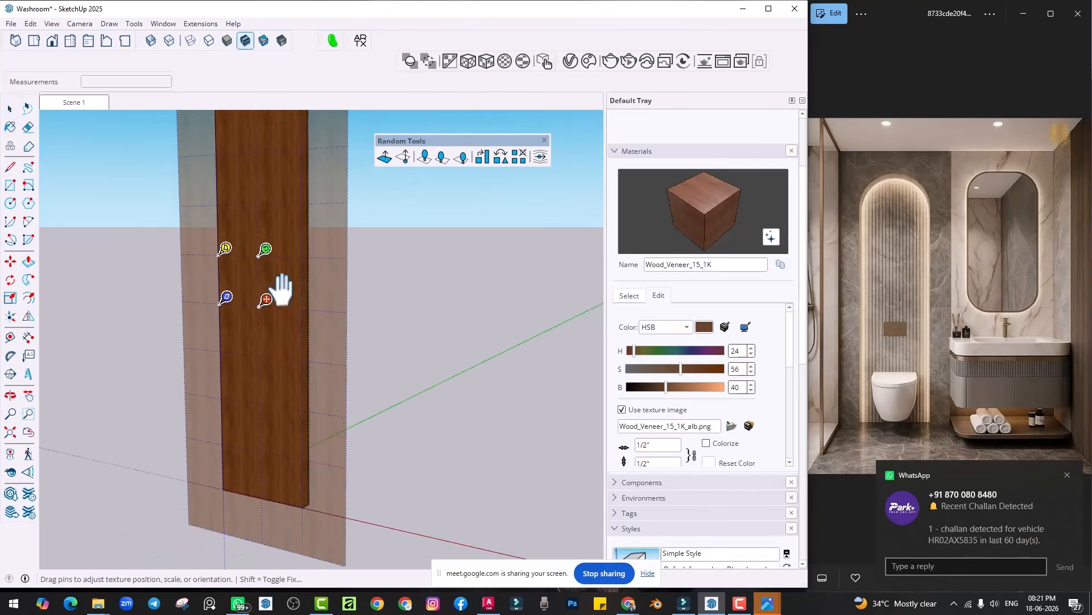
drag(261, 252, 260, 199)
click(378, 272)
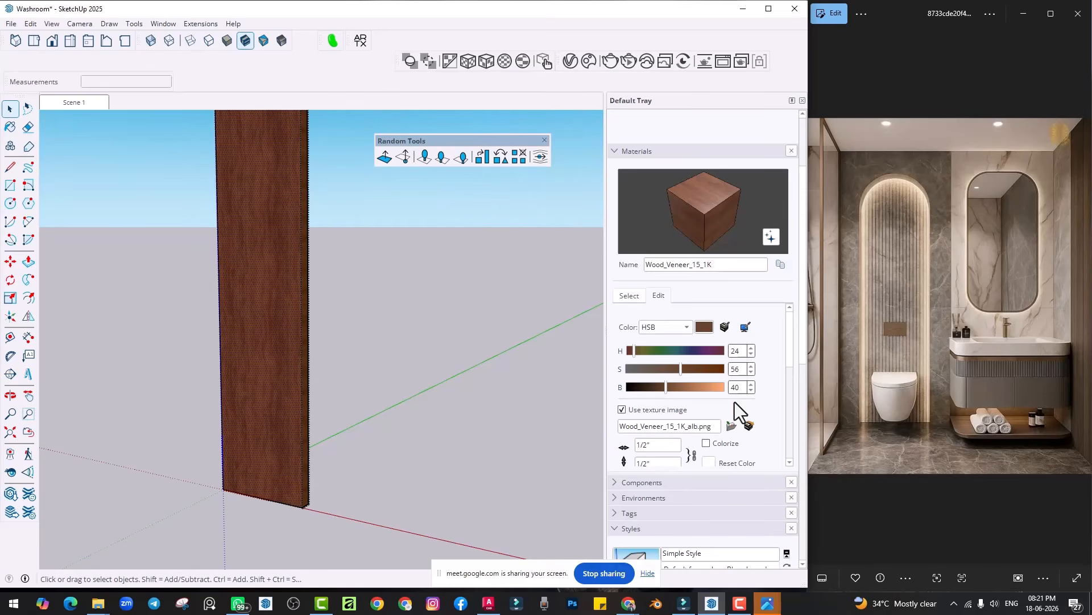
Step: Replace the Wood_Veneer_15_1K texture image with a dark wood JPG from the Texture folder inside Practice
click(731, 426)
scroll(80, 301, down, 5)
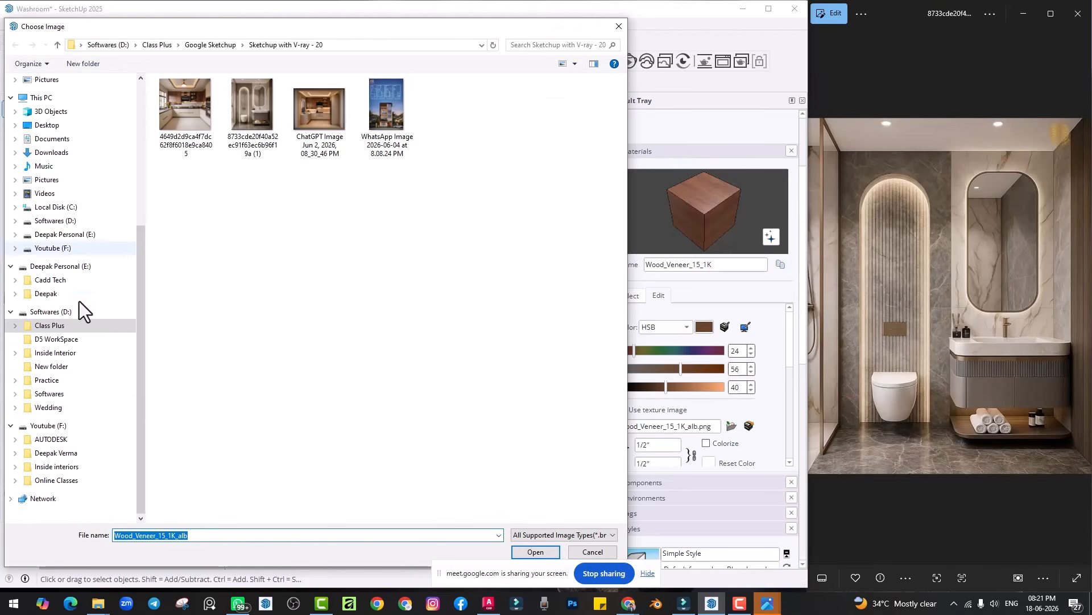
click(63, 380)
double_click(205, 250)
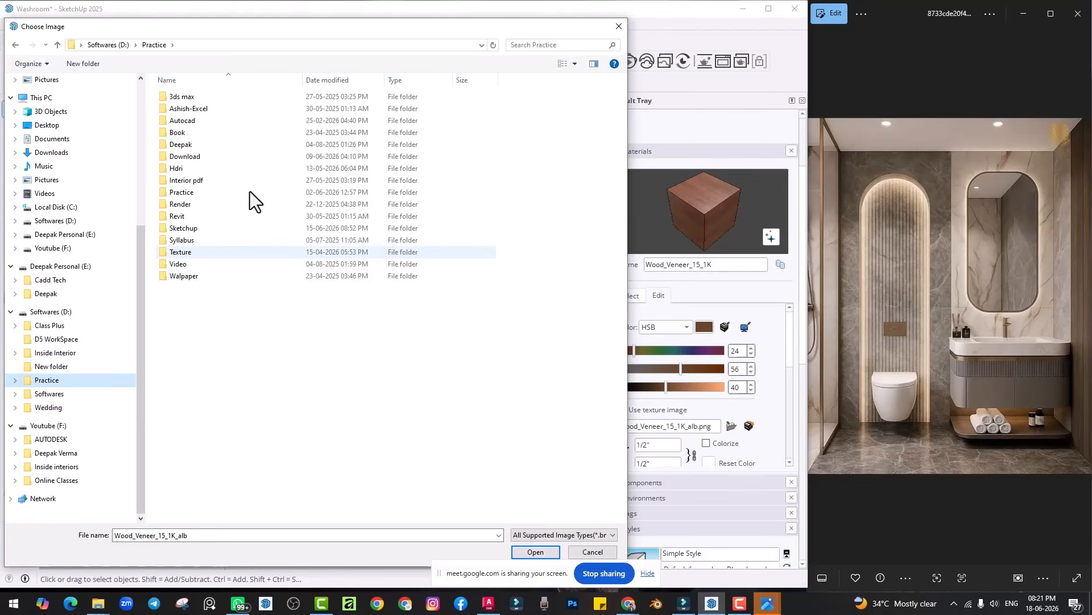
double_click(394, 121)
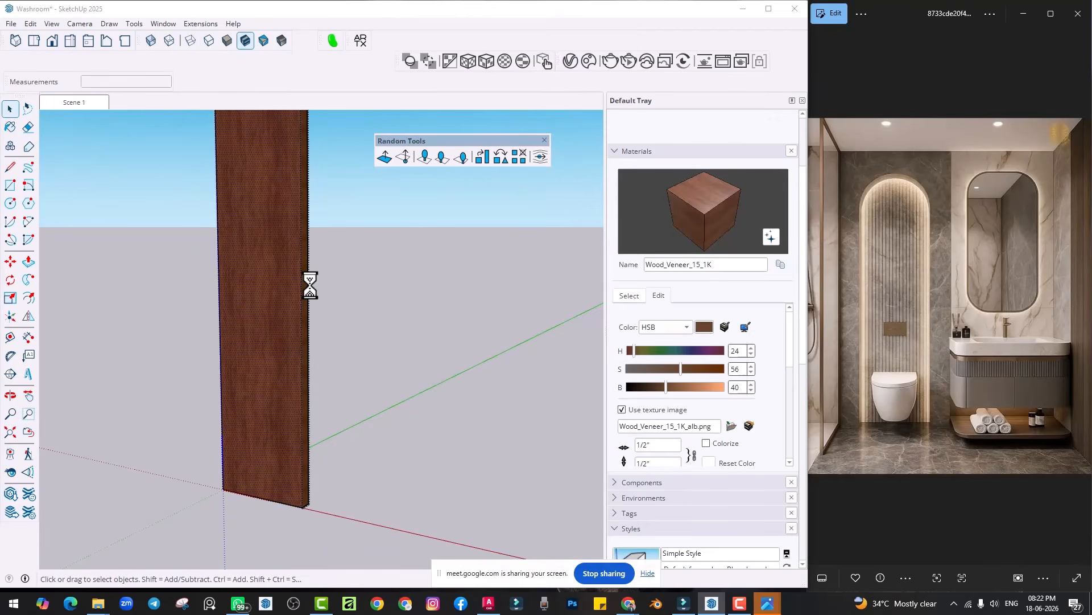
Step: Rotate the new wood image on the strip's wide face so its grain runs vertically
right_click(259, 265)
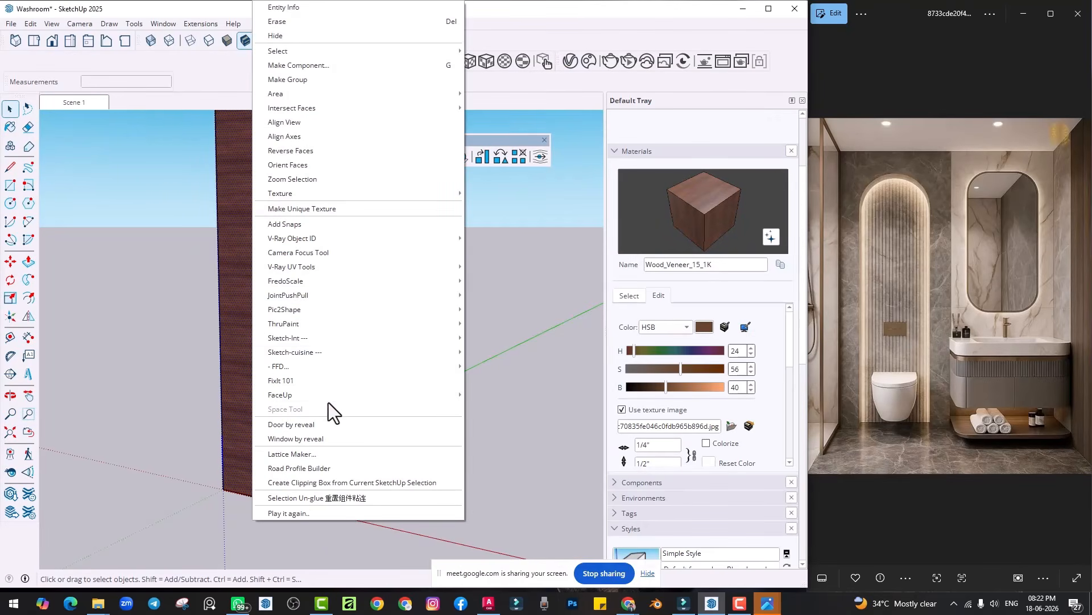
click(487, 193)
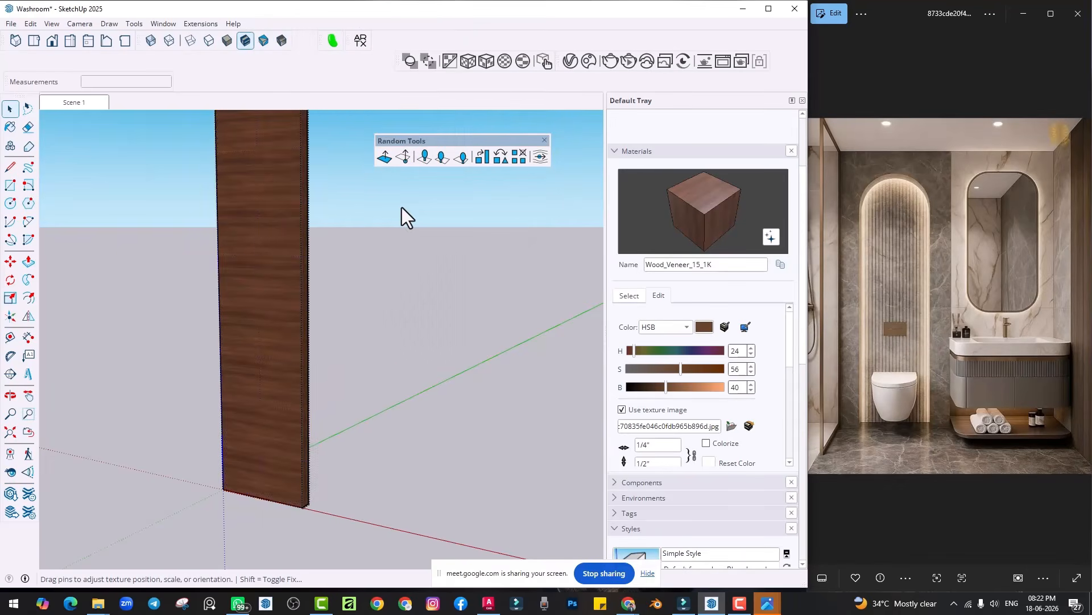
right_click(282, 178)
mouse_move(318, 227)
click(355, 228)
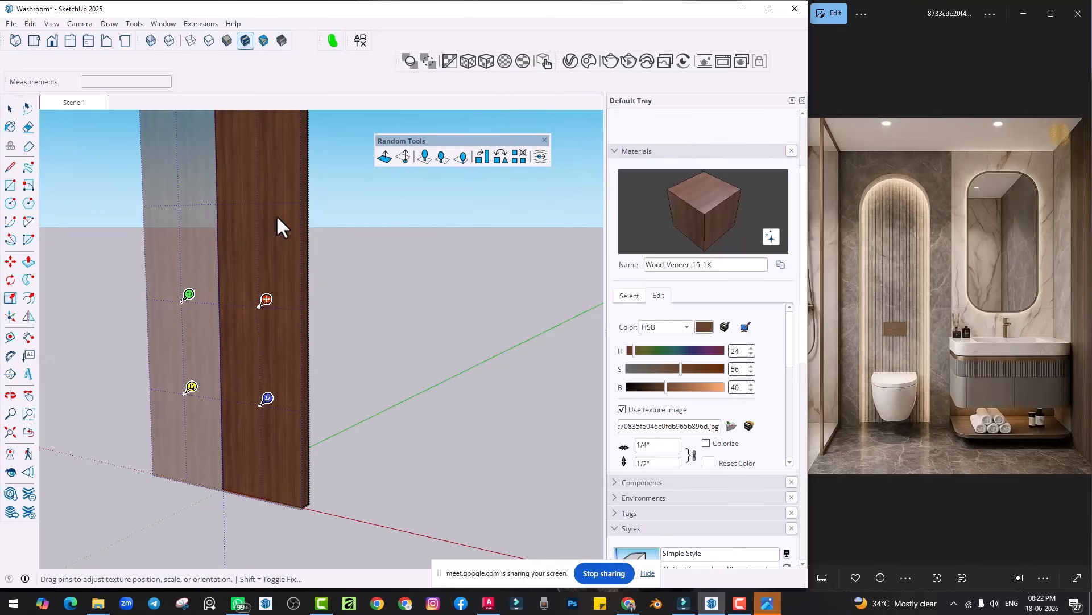
click(378, 255)
Step: Sample the rotated wood texture from the wide face, paint it onto the strip's other faces and leave the component
click(9, 126)
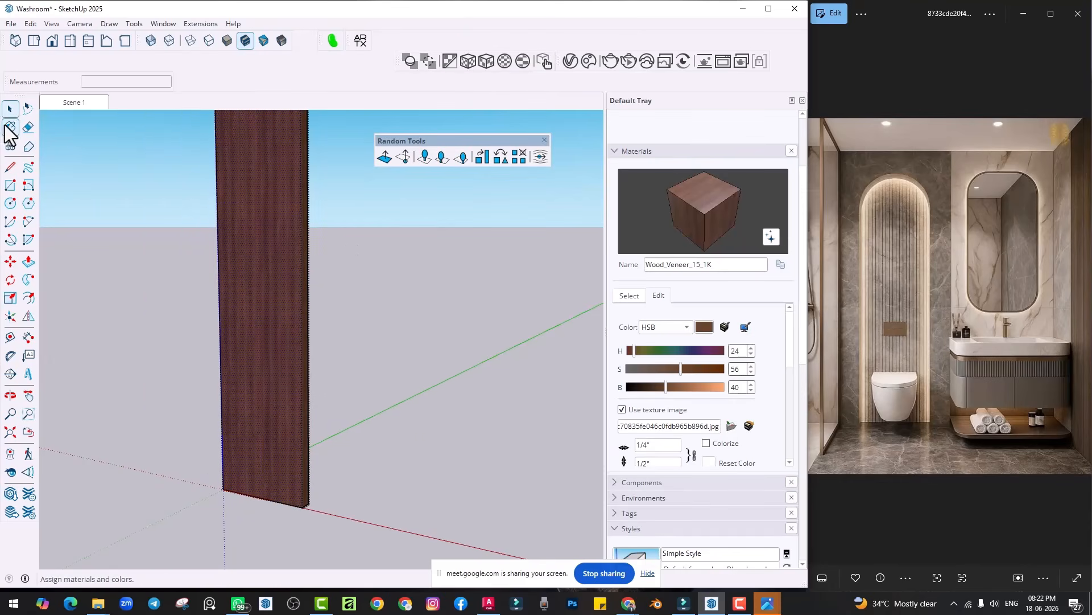
alt+click(276, 247)
scroll(284, 246, up, 3)
key(space)
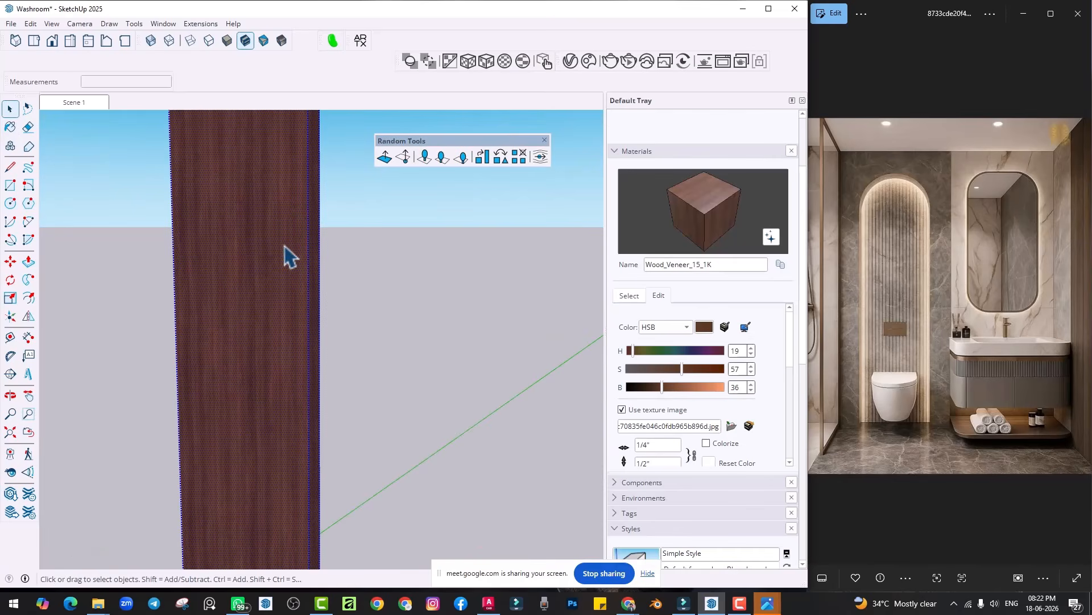
click(5, 132)
click(293, 269)
key(space)
click(397, 308)
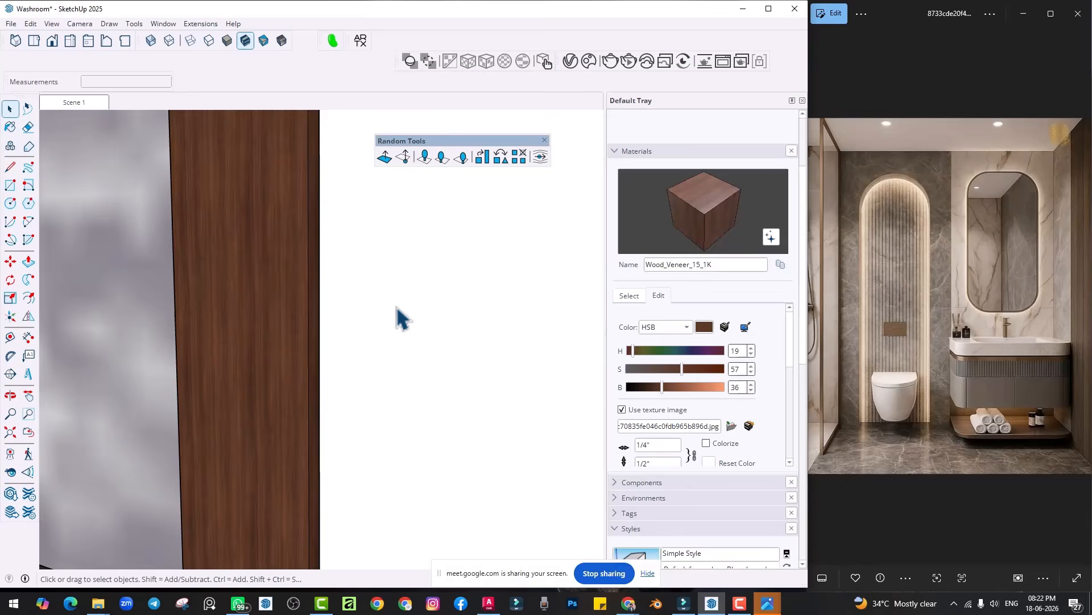
Step: Copy the wooden strip 1.5" along the side wall from its lower corner and repeat the copy 50 times
scroll(364, 296, down, 5)
click(325, 386)
key(m)
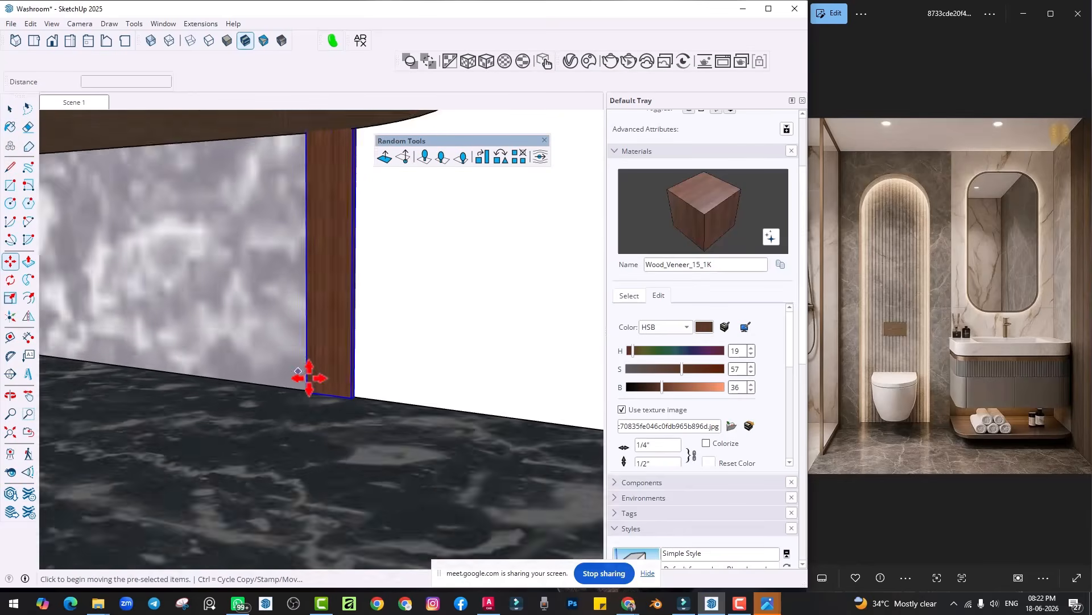
scroll(309, 377, up, 3)
key(ctrl)
click(303, 410)
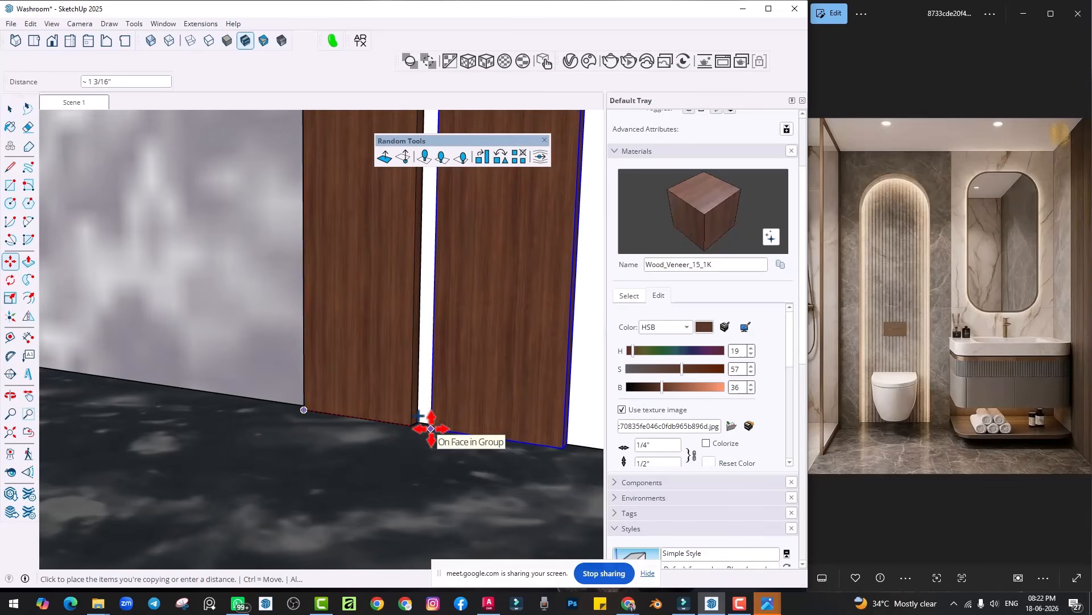
text(1.5)
key(Return)
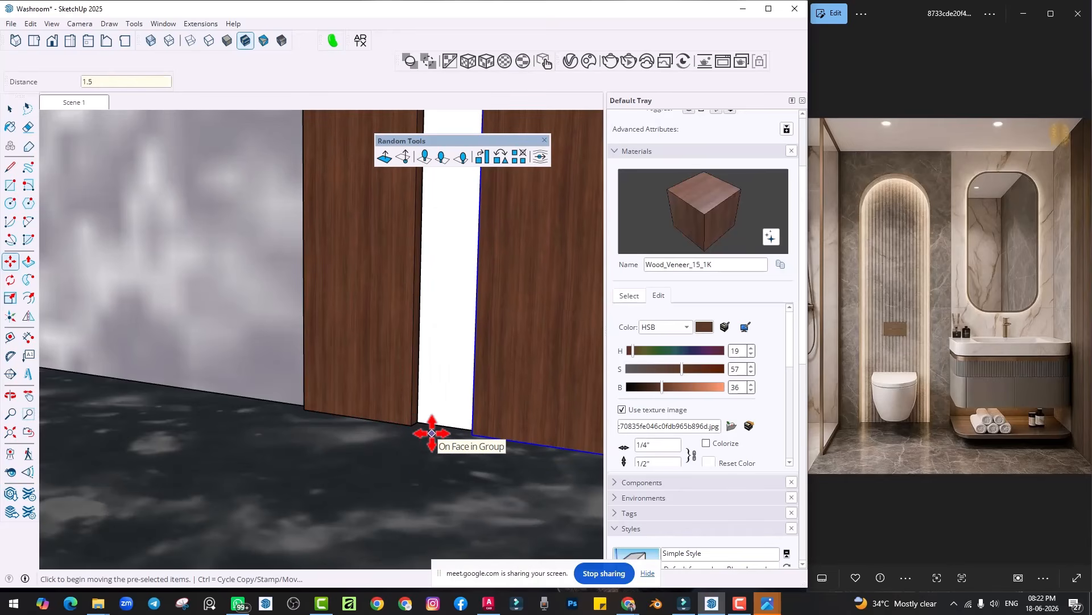
text(5)
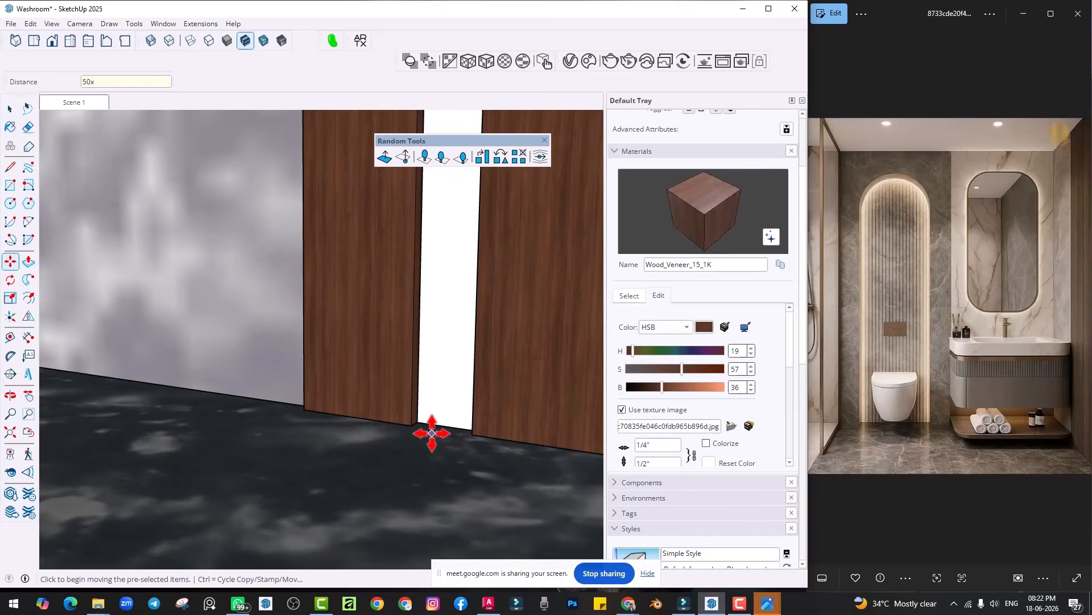
text(0x)
key(Return)
scroll(427, 383, down, 10)
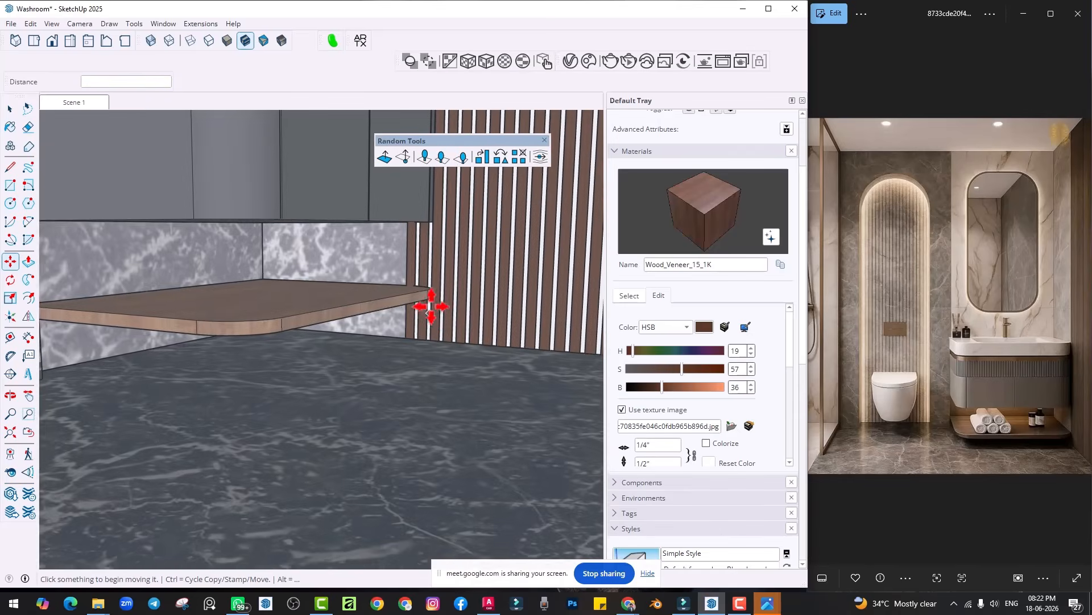
scroll(432, 306, down, 1)
shift+middle_drag(485, 266, 382, 319)
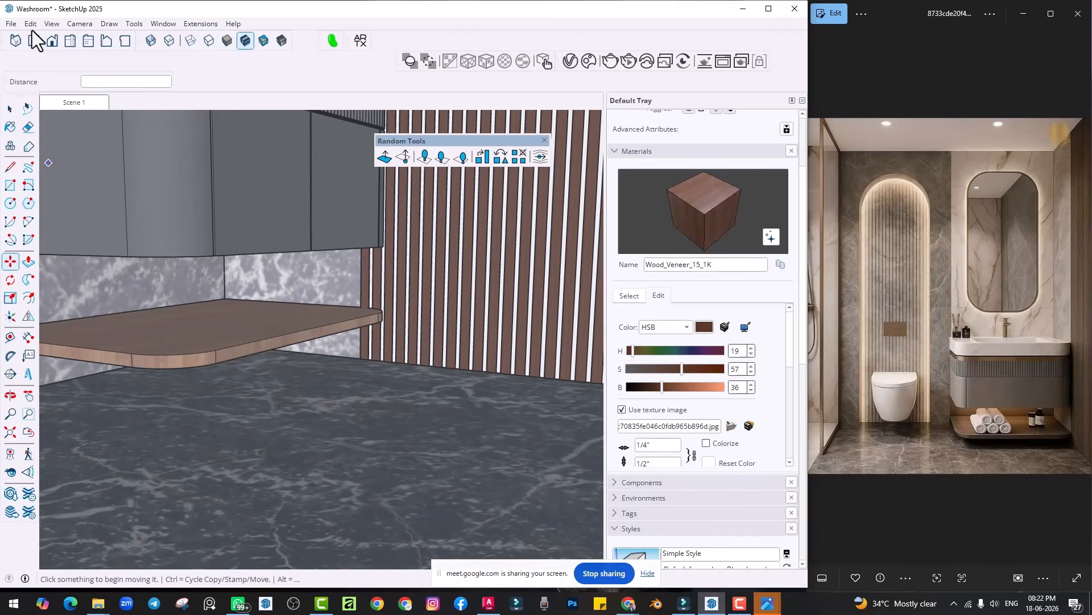
click(78, 104)
Step: Open the wall group behind the wooden slats and paint its face with the solid colour M06_Steel_Smoke
scroll(460, 276, up, 3)
shift+middle_drag(453, 277, 333, 283)
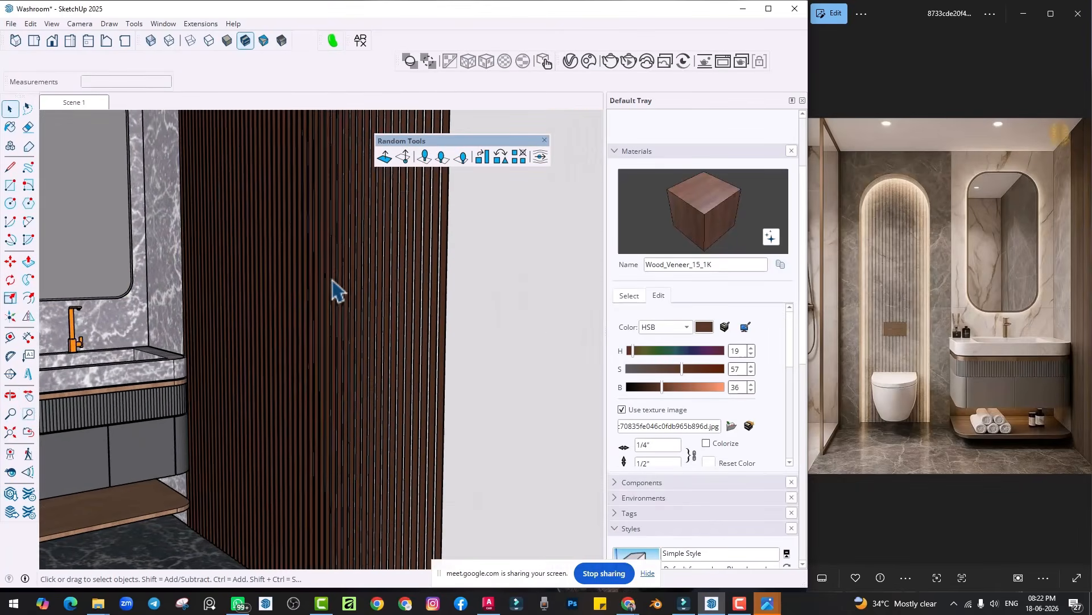
scroll(333, 282, down, 3)
middle_drag(397, 305, 431, 311)
scroll(433, 310, up, 2)
double_click(459, 283)
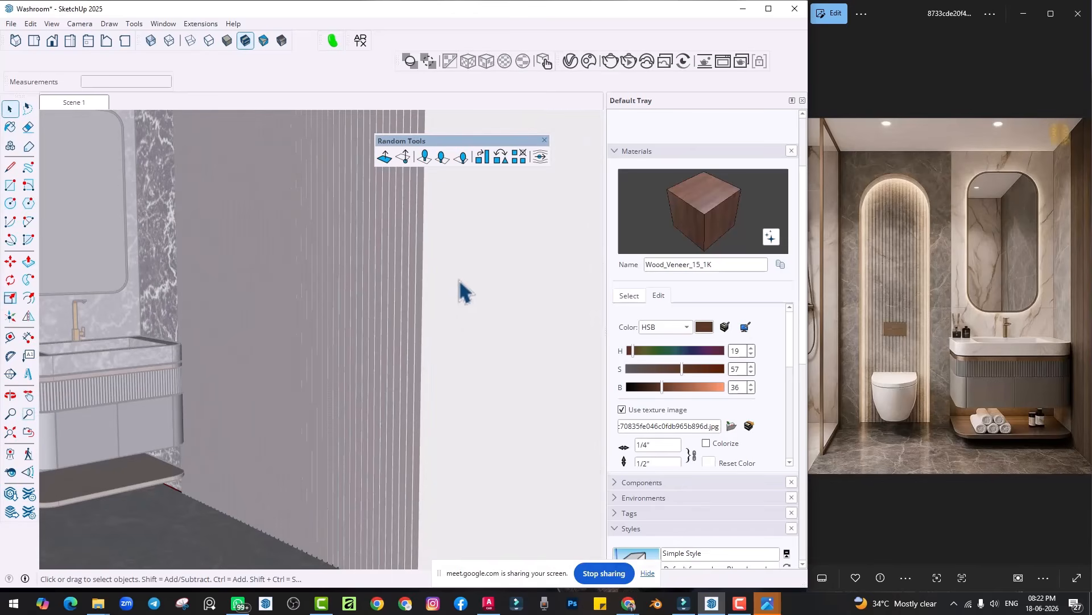
click(461, 281)
click(630, 295)
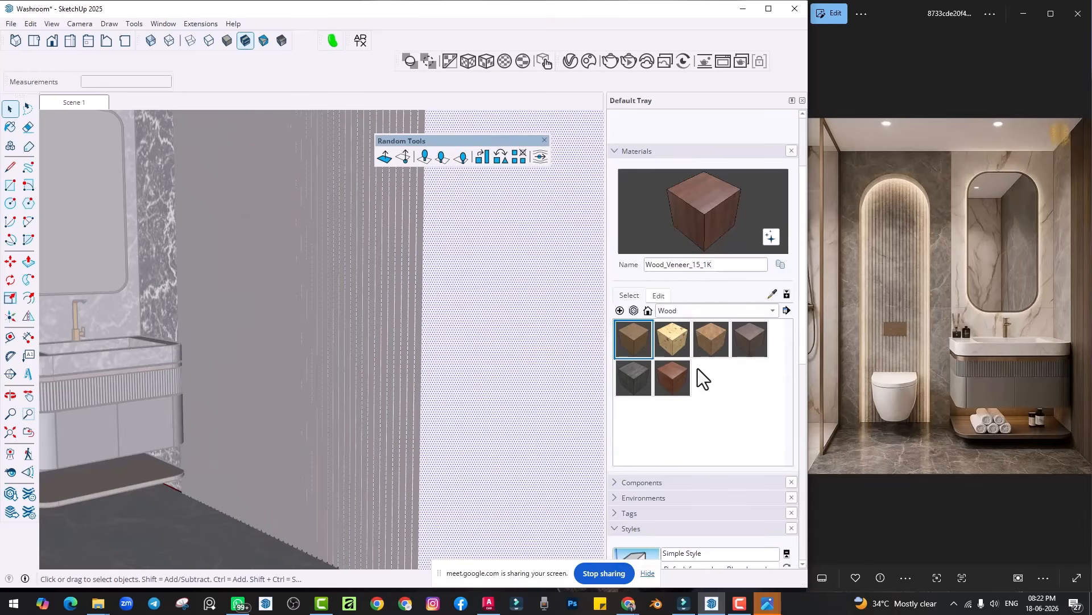
click(675, 309)
click(673, 279)
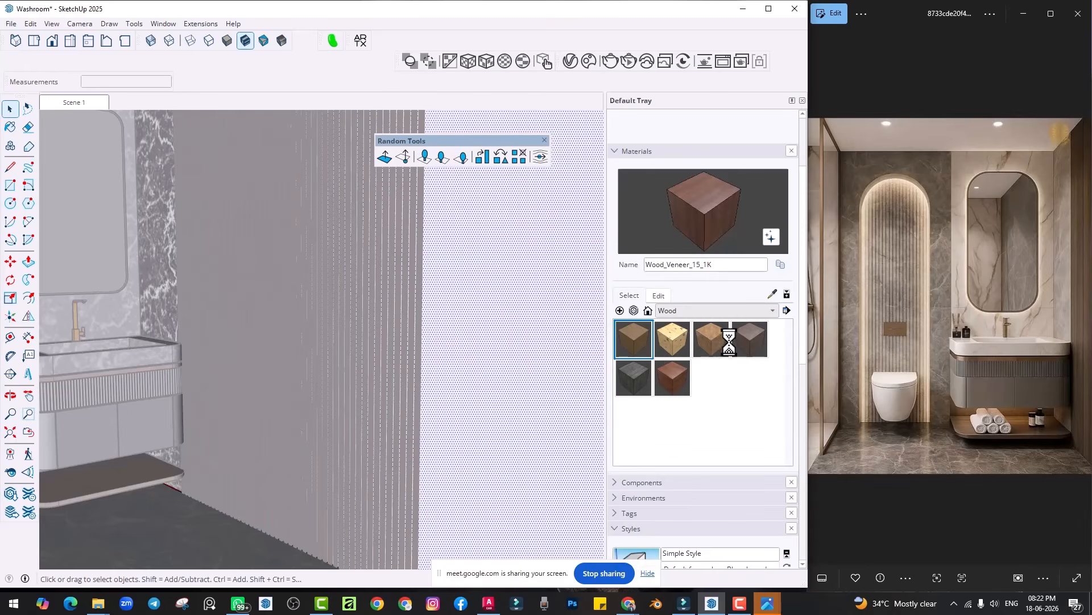
scroll(729, 426, down, 15)
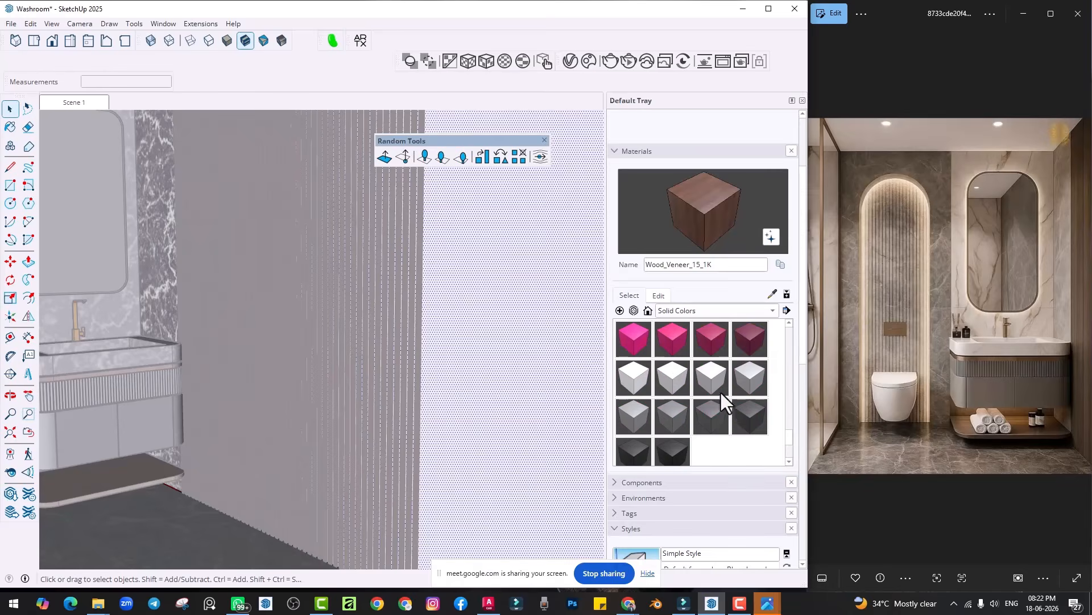
click(637, 399)
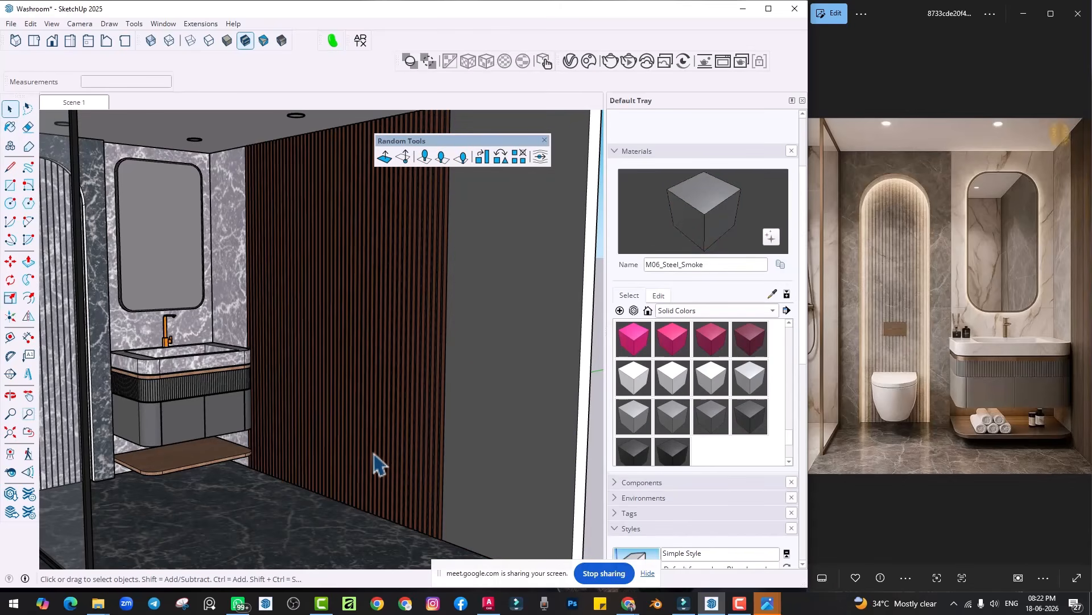
Step: Isolate the arch panel wall for editing and select the stepped recess faces running around the arch opening
middle_drag(387, 412, 322, 410)
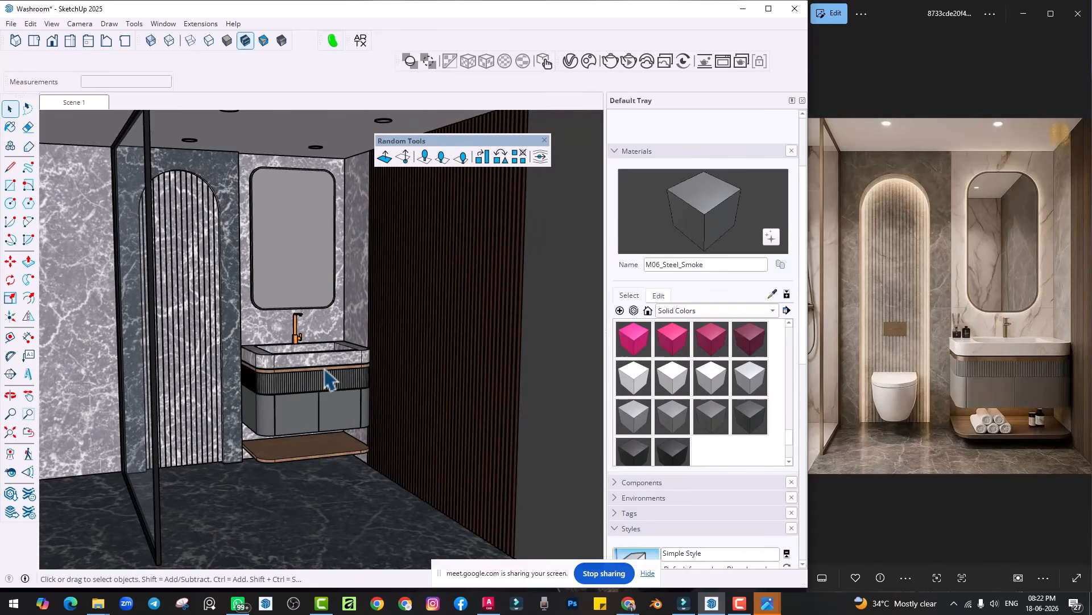
scroll(322, 387, up, 5)
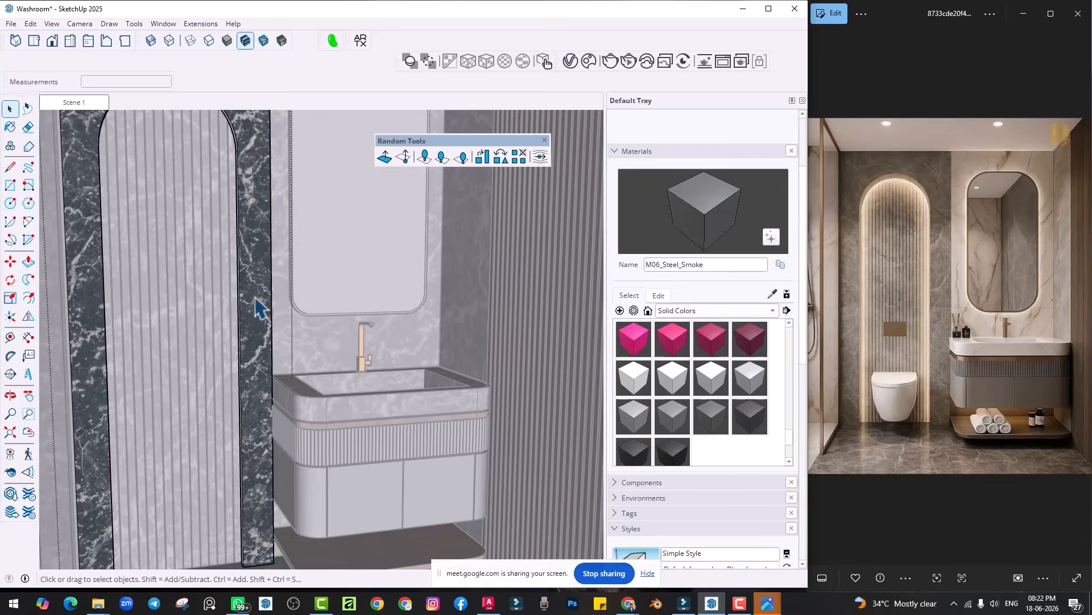
key(i)
middle_drag(189, 322, 446, 396)
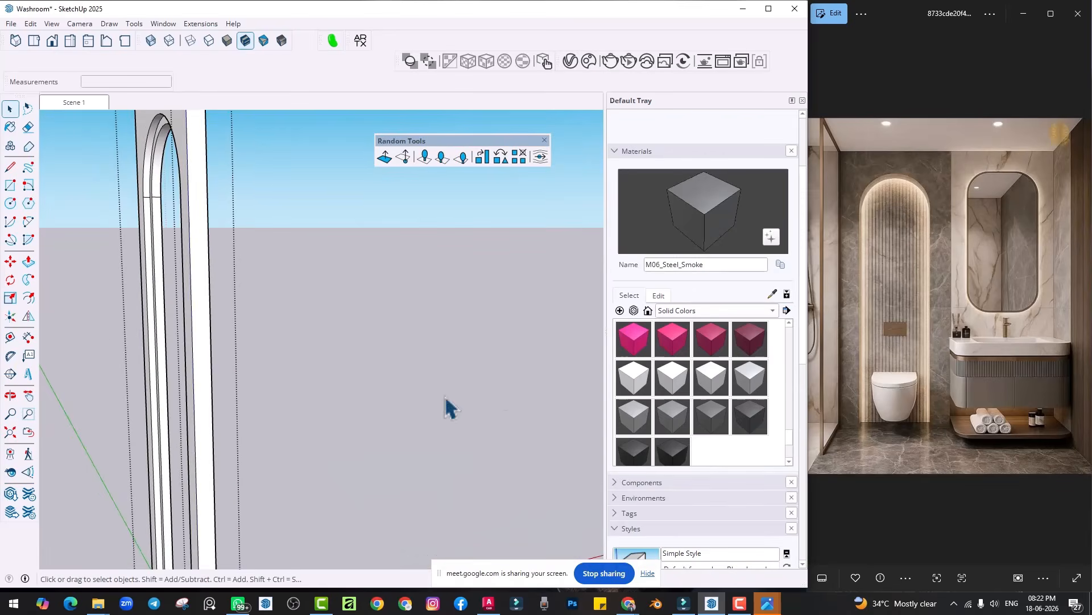
scroll(189, 316, up, 4)
scroll(183, 275, down, 3)
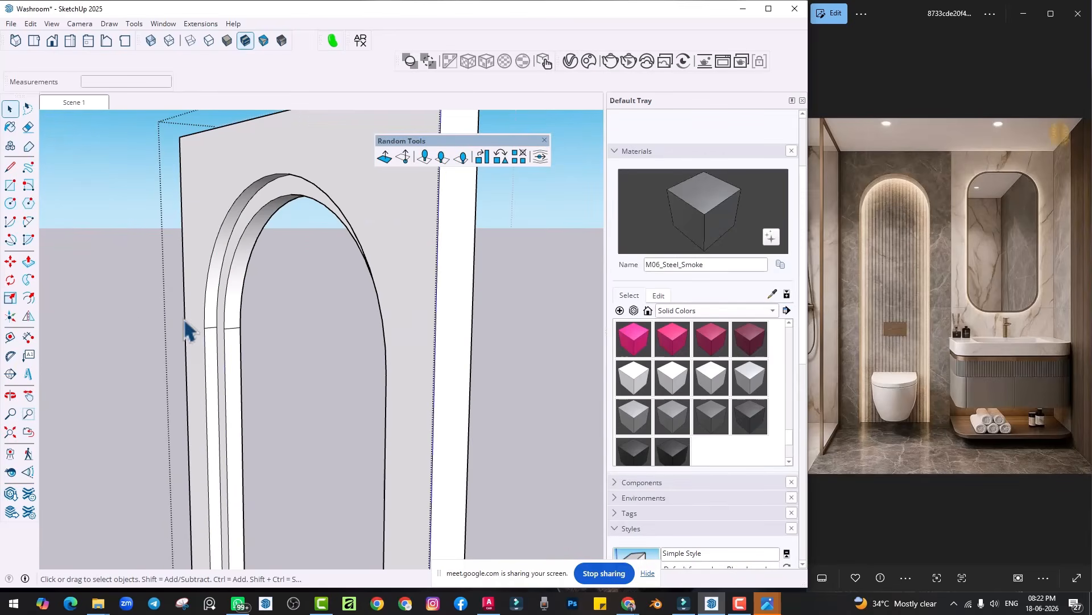
scroll(214, 347, up, 4)
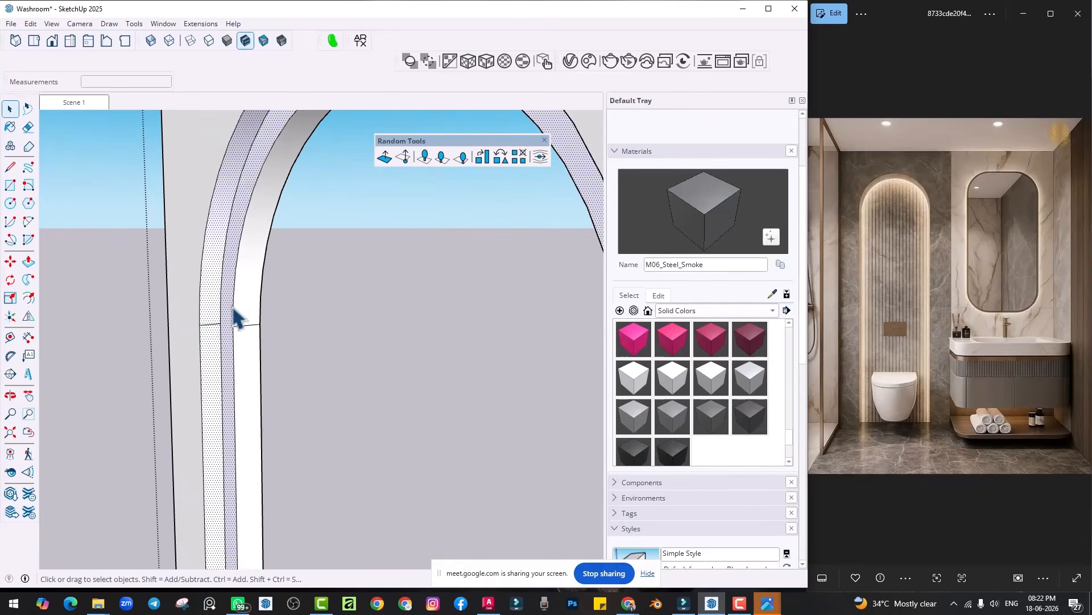
middle_drag(237, 315, 260, 338)
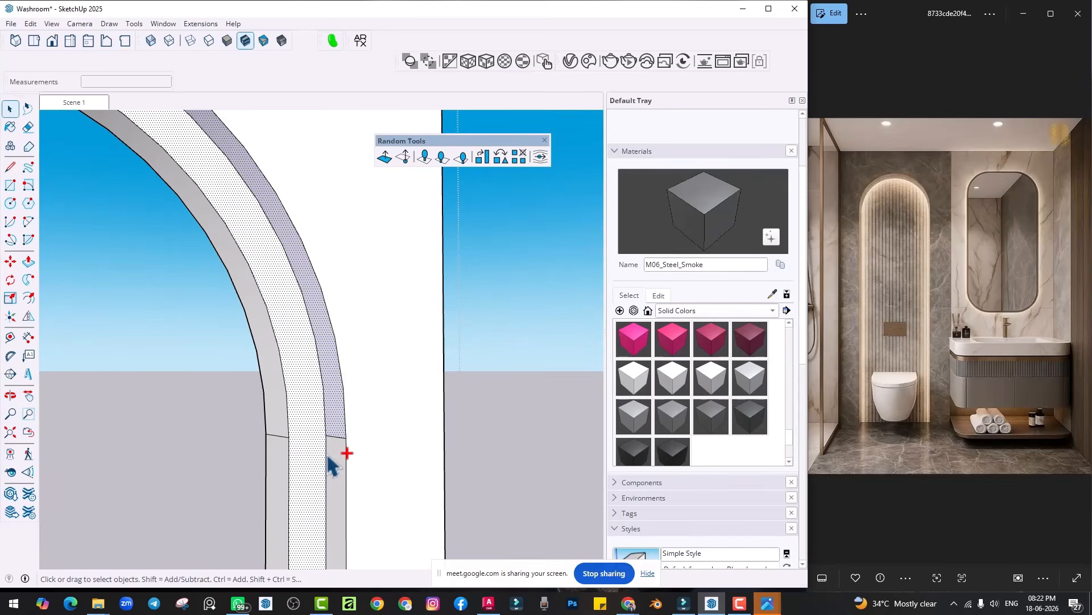
Step: Create a V-Ray Emissive material and apply it to the selected arch recess faces
click(572, 61)
mouse_move(483, 43)
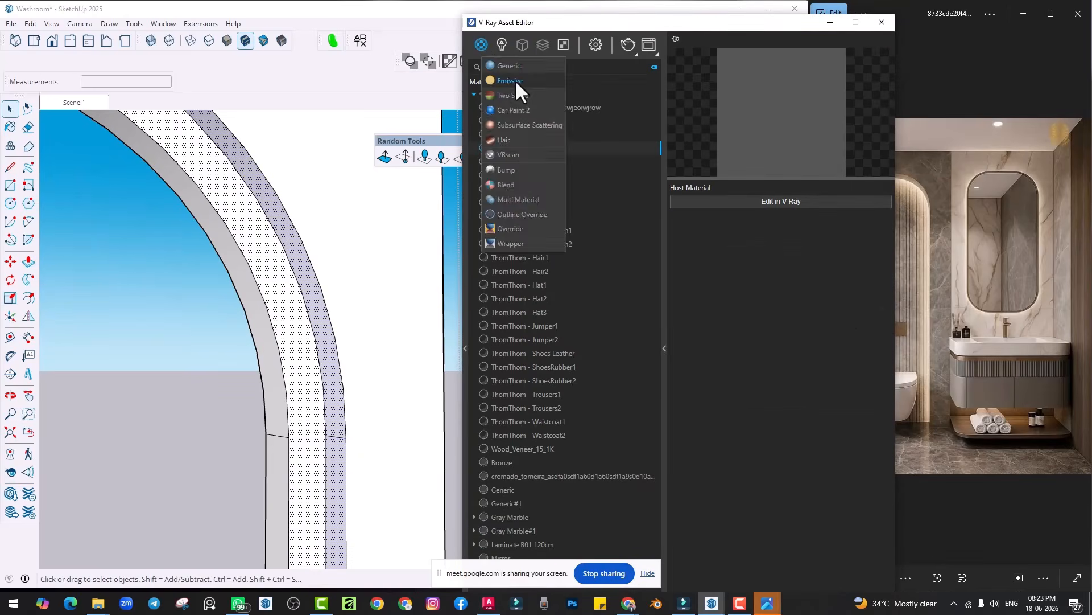
click(515, 80)
right_click(513, 494)
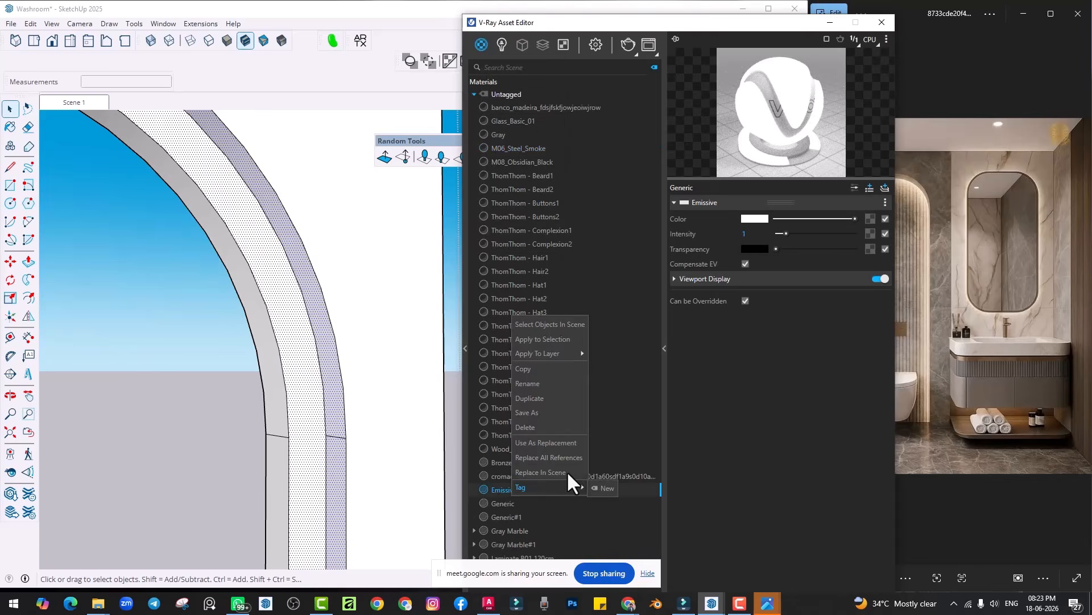
click(544, 340)
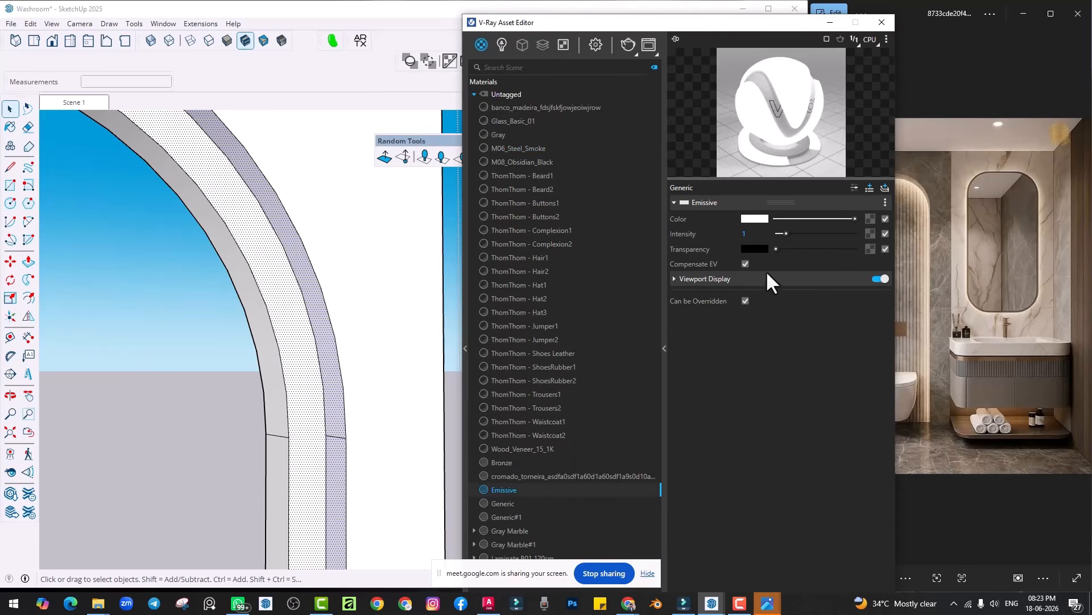
Step: Set the Emissive material's colour temperature to 4705 K and return the model to the Scene 1 view
click(754, 220)
click(627, 354)
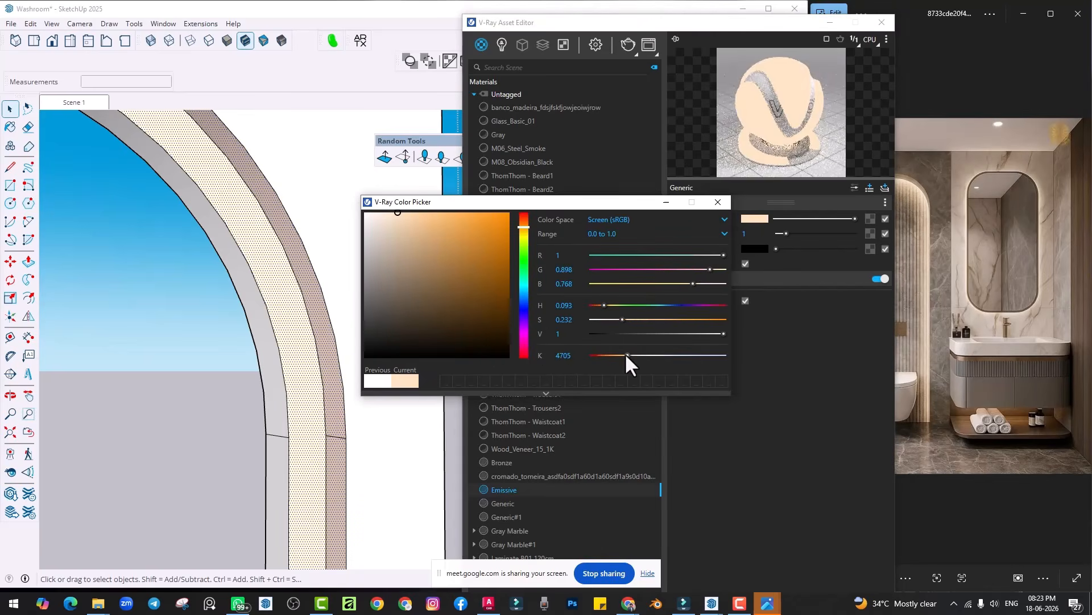
click(718, 202)
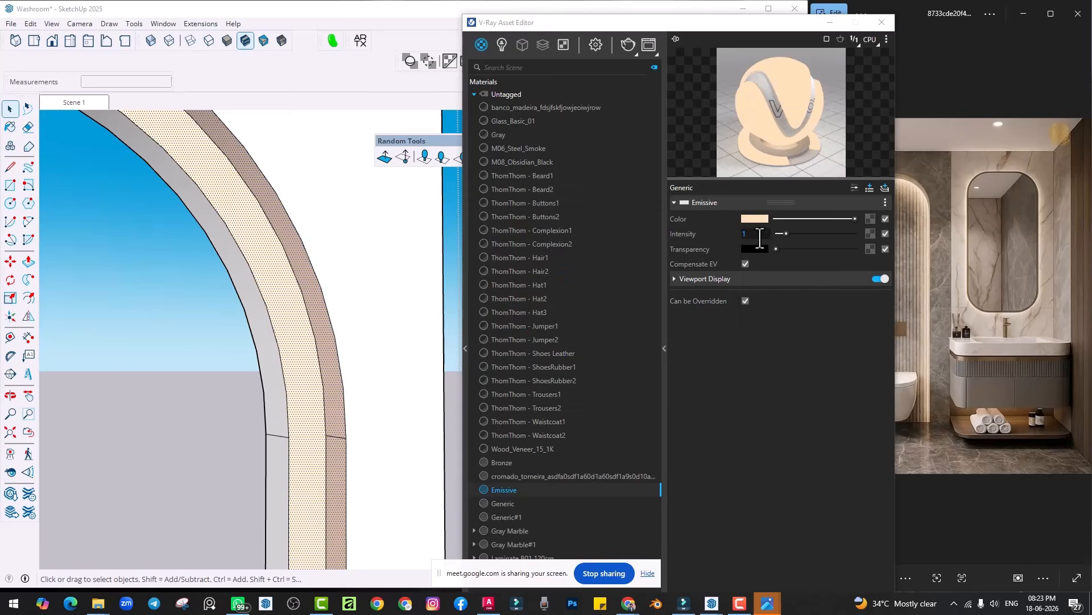
click(882, 22)
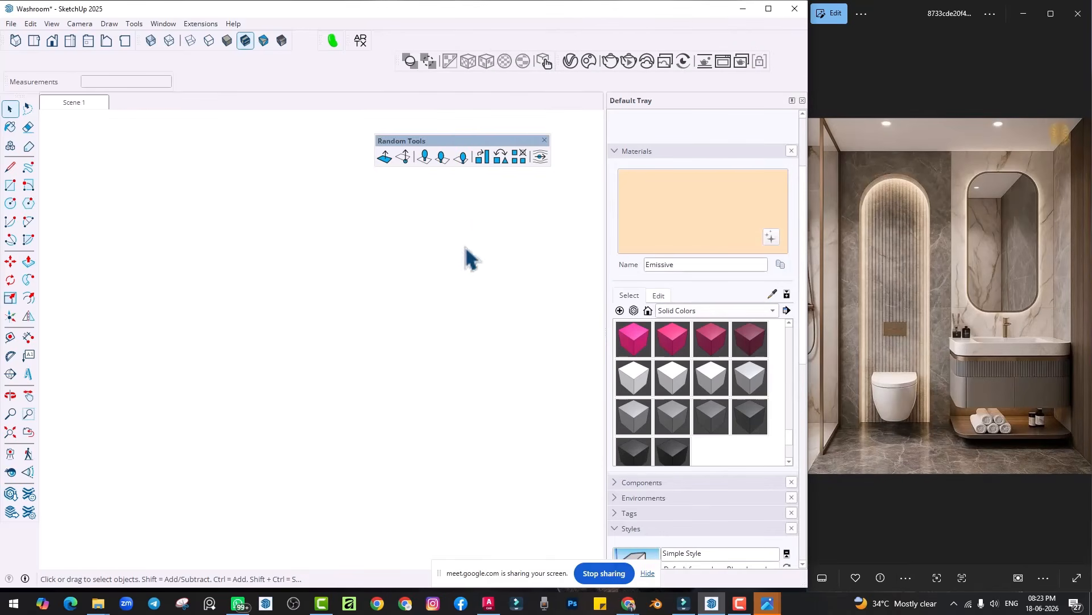
click(95, 99)
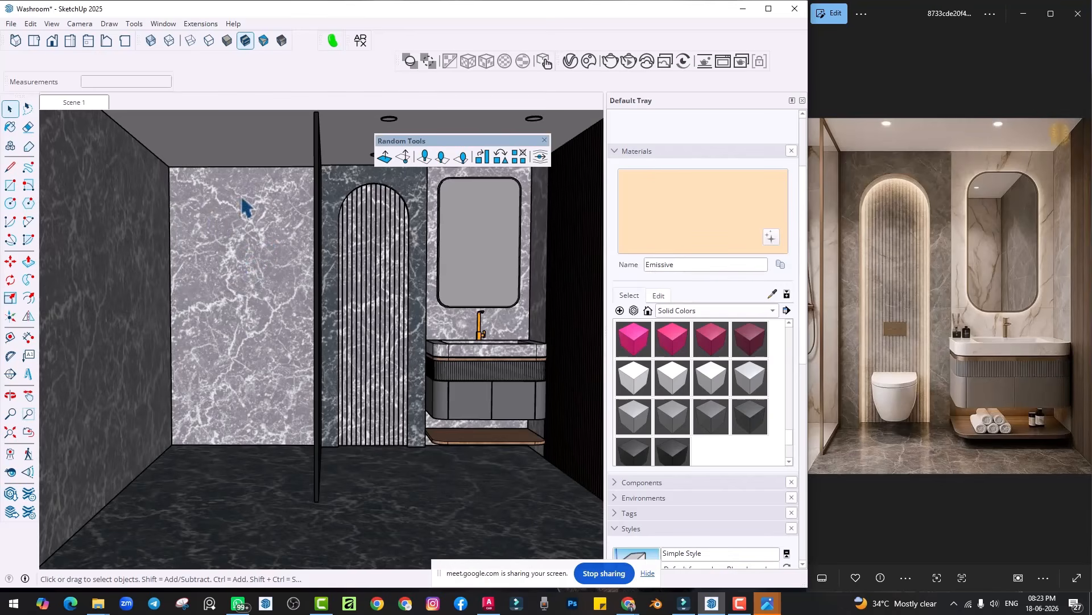
Step: Open the Chaos Cosmos browser and search its online library for "washroom"
click(589, 61)
drag(190, 39, 360, 80)
text(wasroom)
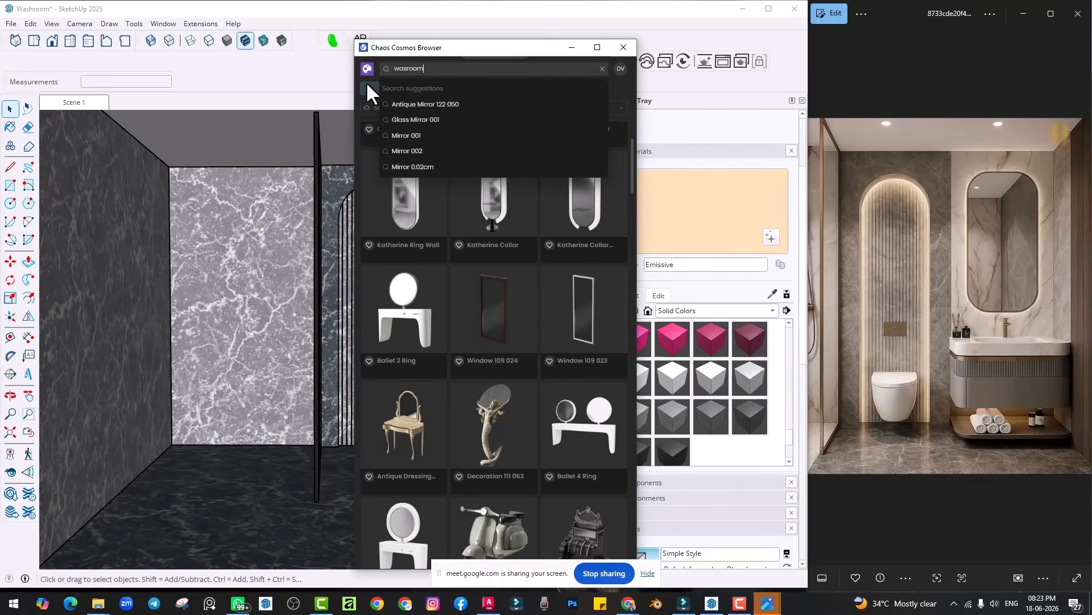
key(Return)
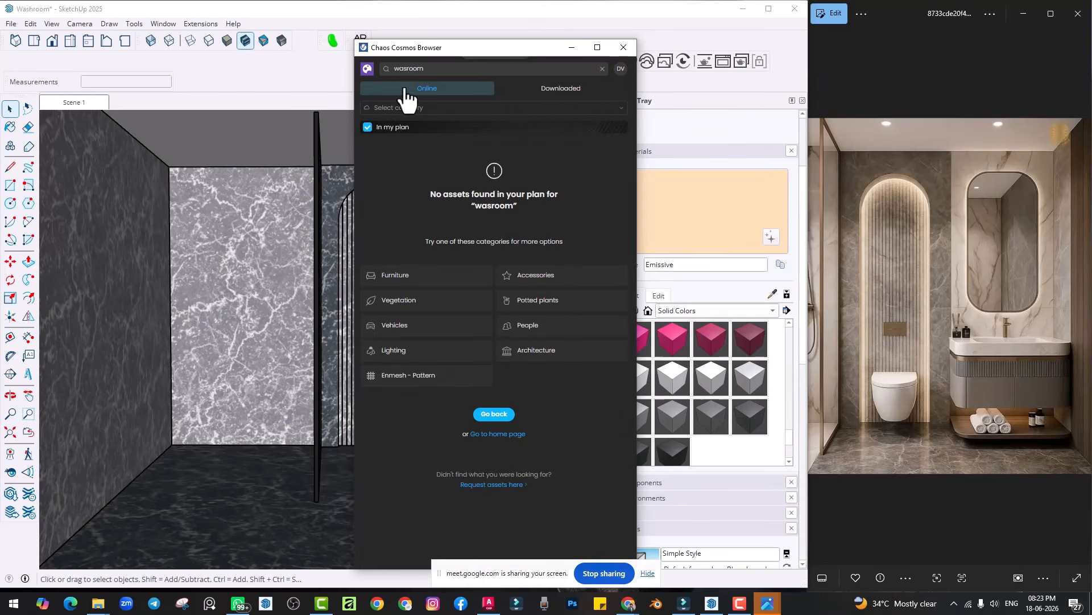
click(413, 69)
text(ass)
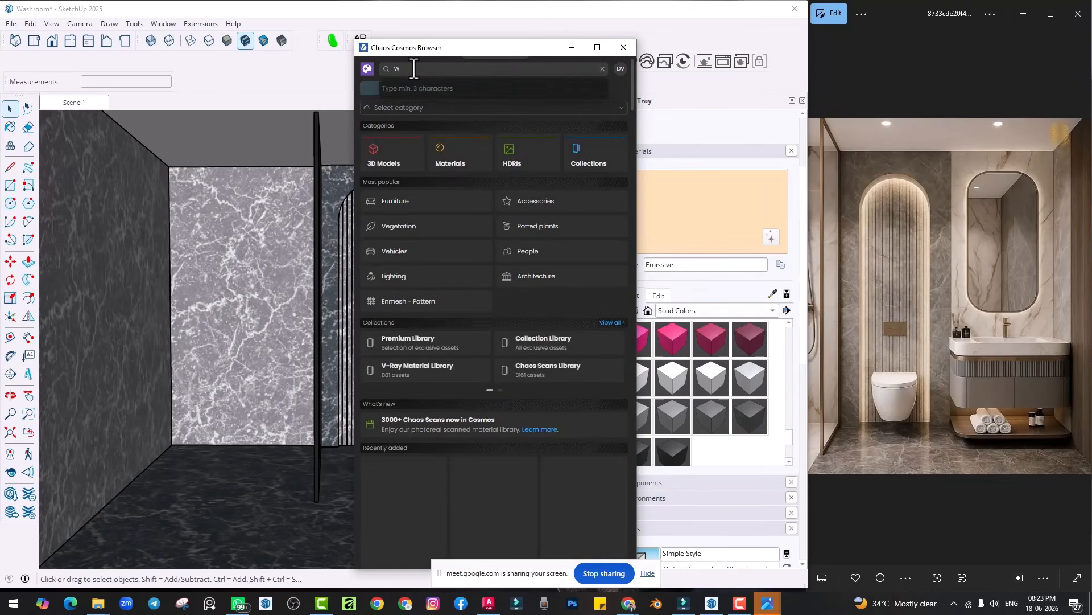
key(BackSpace)
key(BackSpace)
key(BackSpace)
text(w)
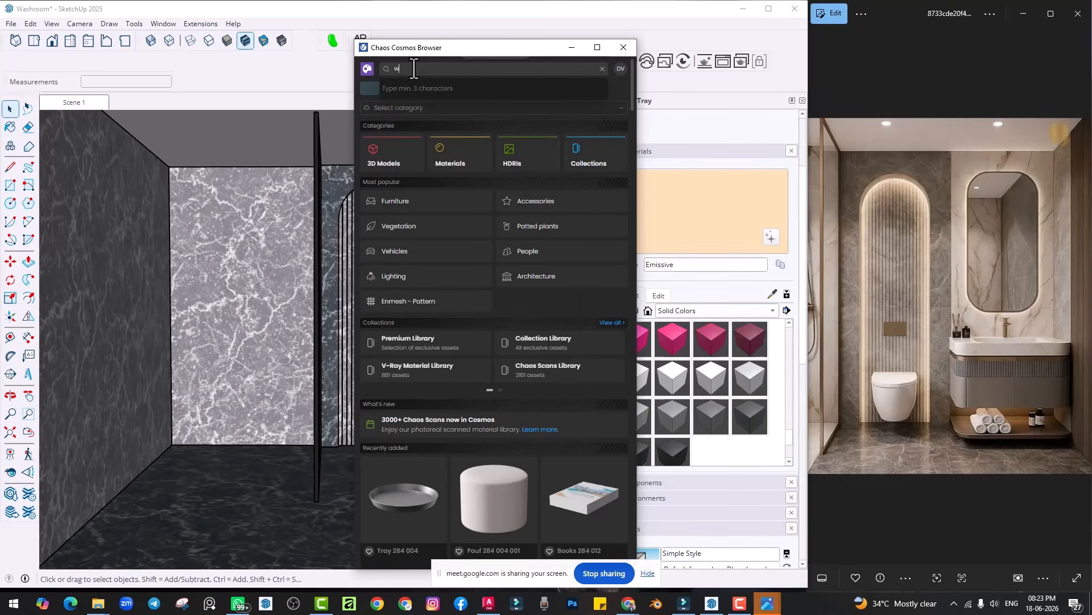
text(ashroom)
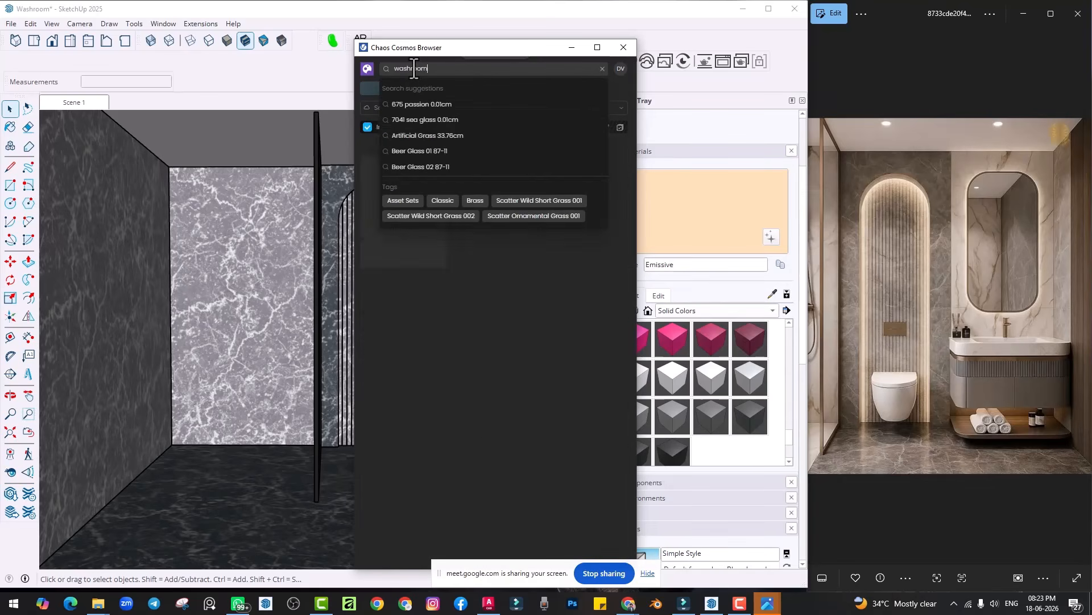
key(Return)
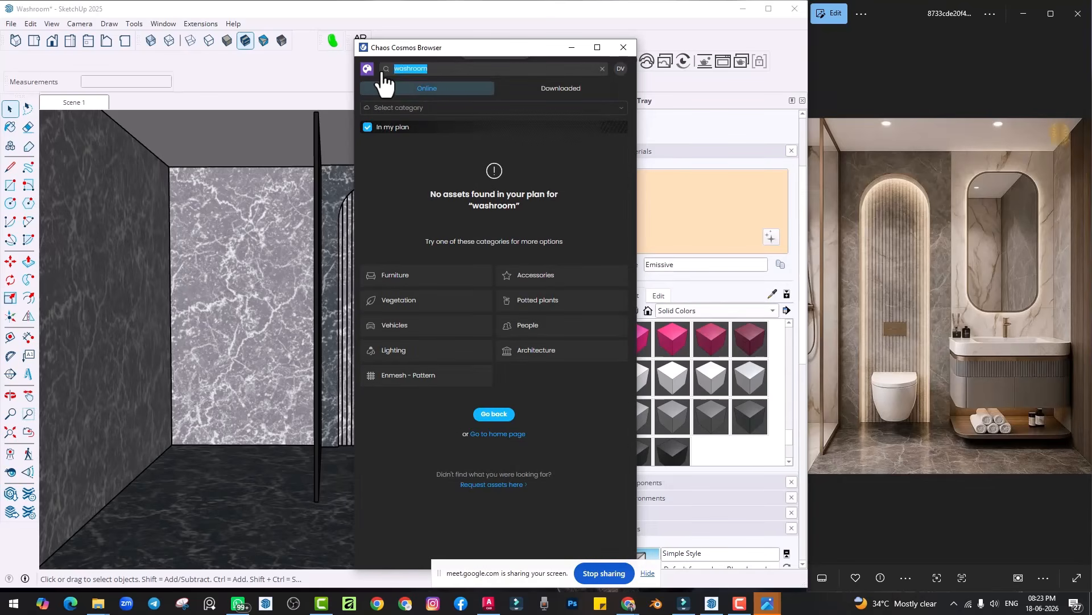
Step: Search the Cosmos library for "bathroom" and import the Shower Panel 127 031 model into the scene
text(bathroom)
key(Return)
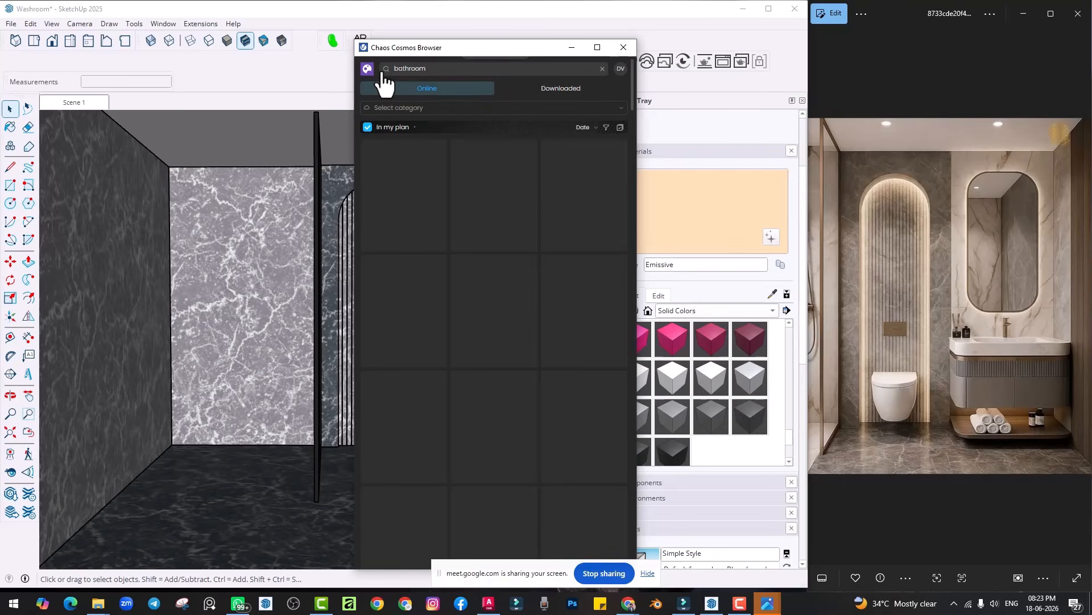
scroll(432, 203, down, 4)
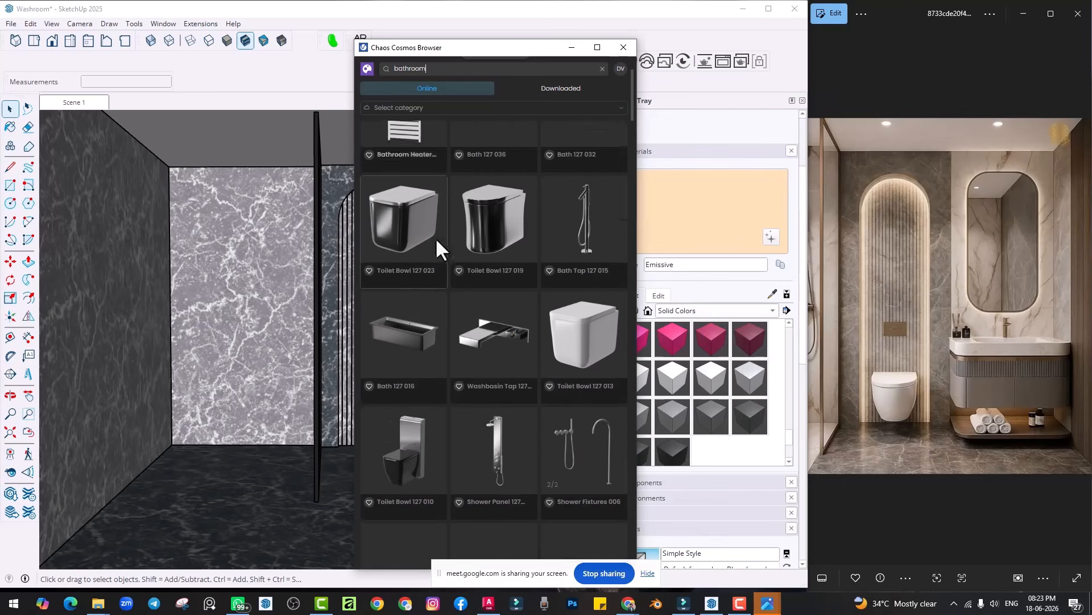
scroll(590, 175, down, 4)
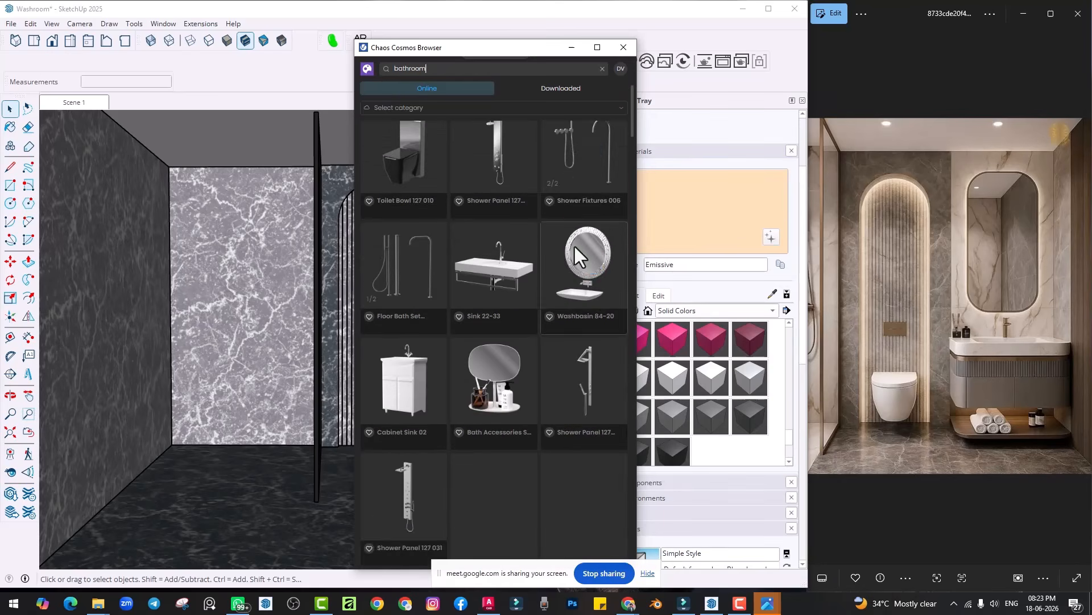
scroll(569, 254, down, 4)
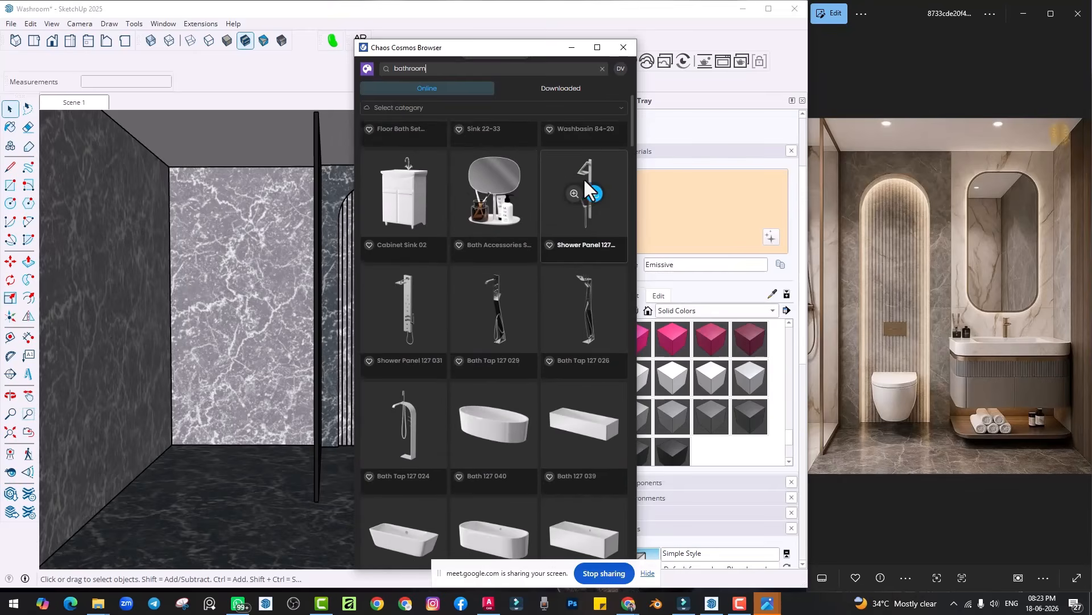
scroll(588, 274, down, 2)
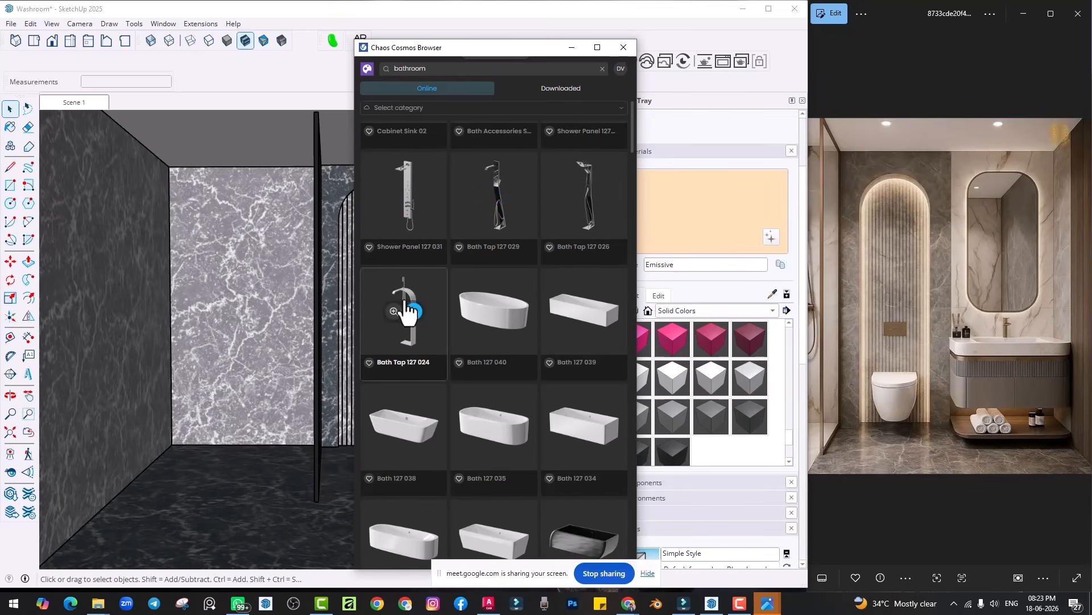
click(415, 198)
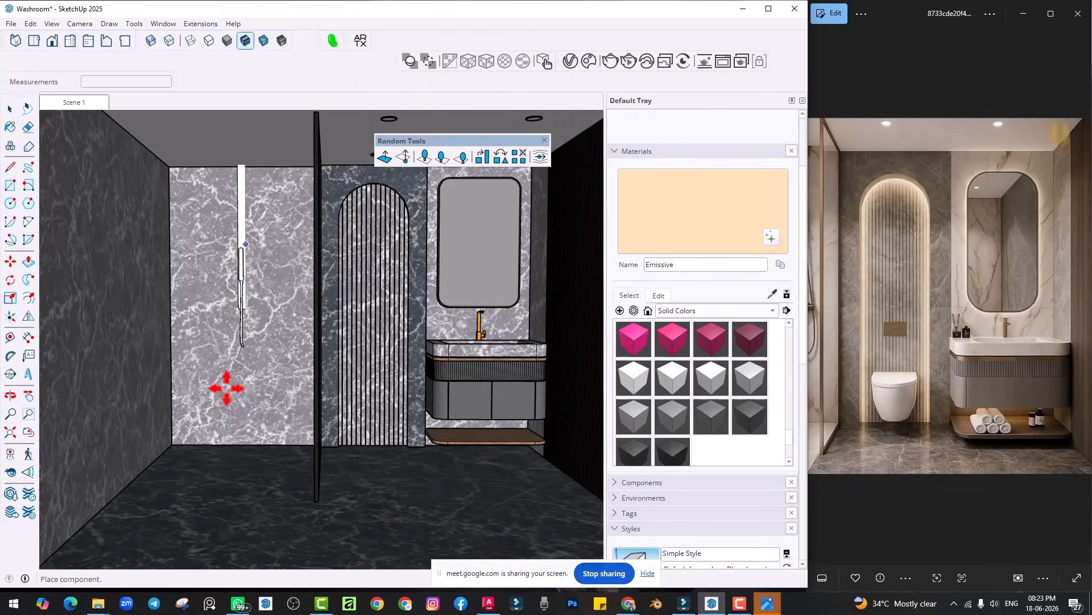
Step: Place the shower panel at the marble back wall of the shower area and rotate it about the vertical axis to face the room's front
scroll(256, 426, up, 3)
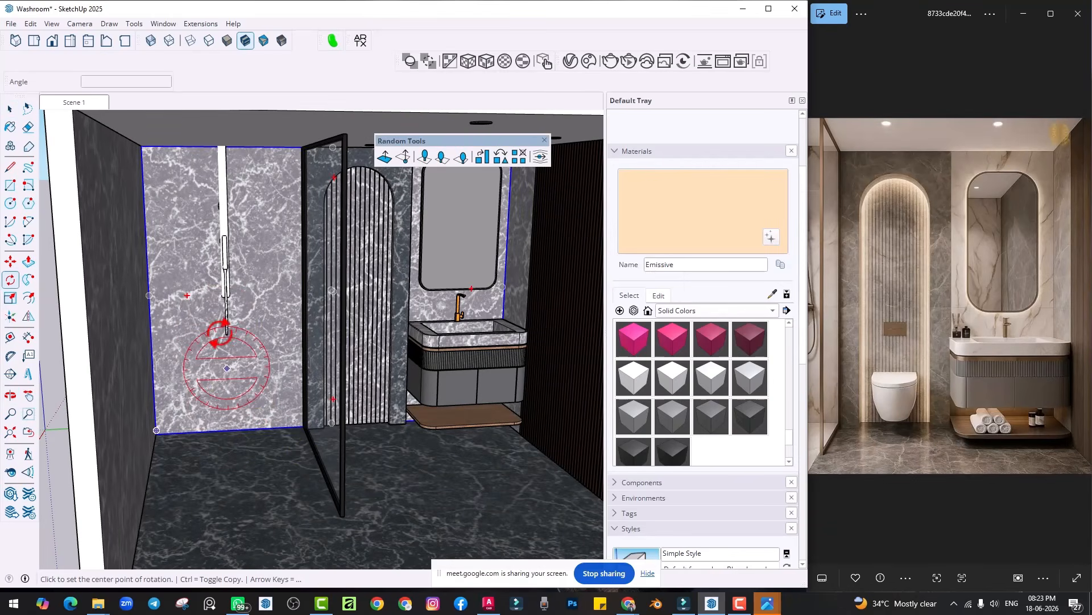
click(228, 335)
key(q)
click(225, 482)
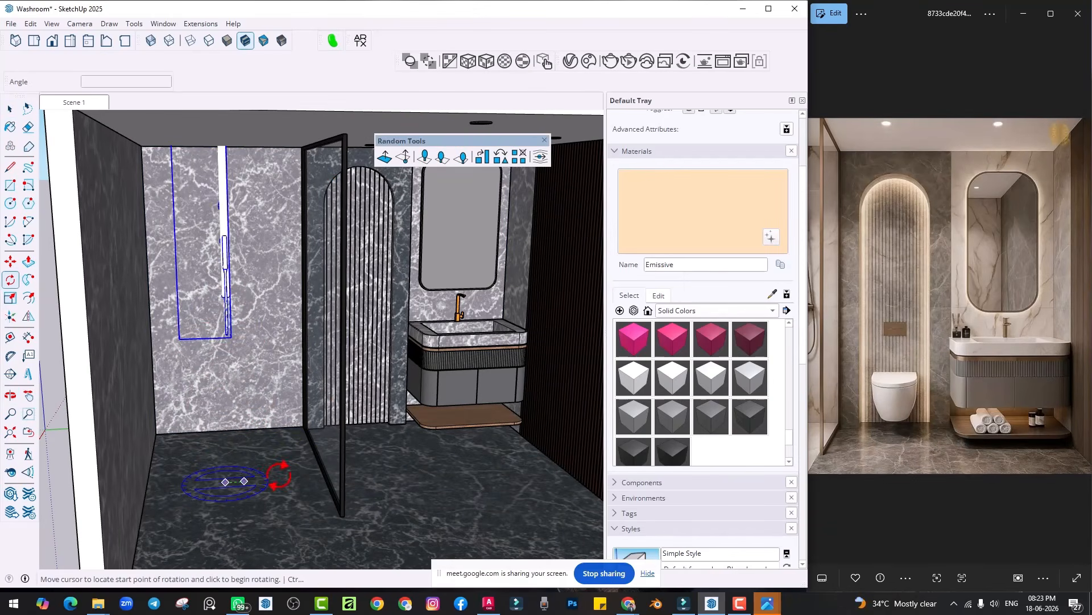
click(265, 480)
click(279, 451)
scroll(207, 435, down, 5)
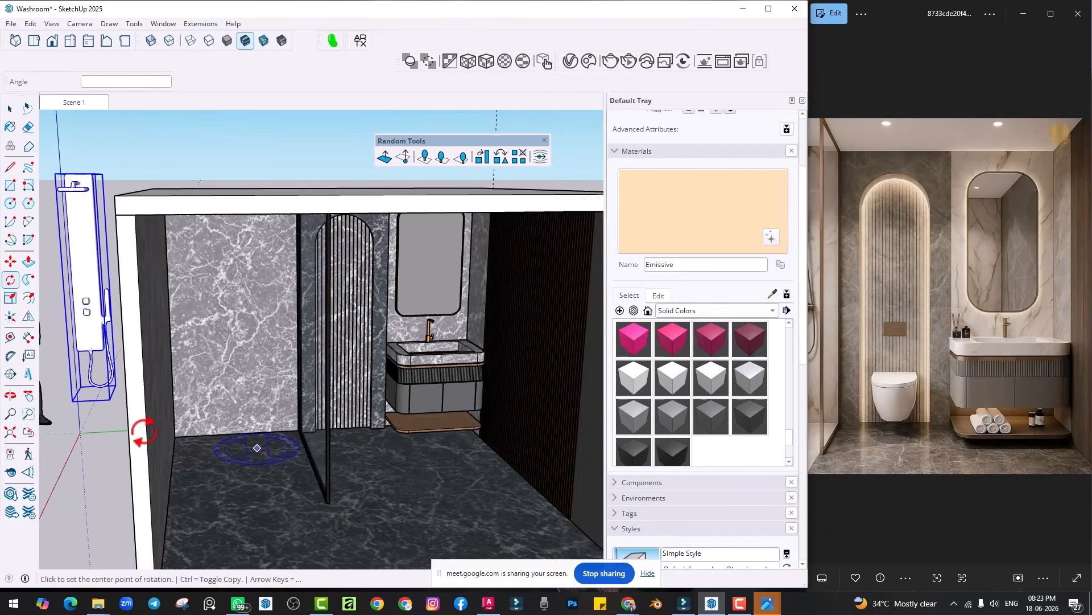
Step: Move the rotated shower panel back inside the shower area and set it against the marble back wall
key(m)
click(165, 450)
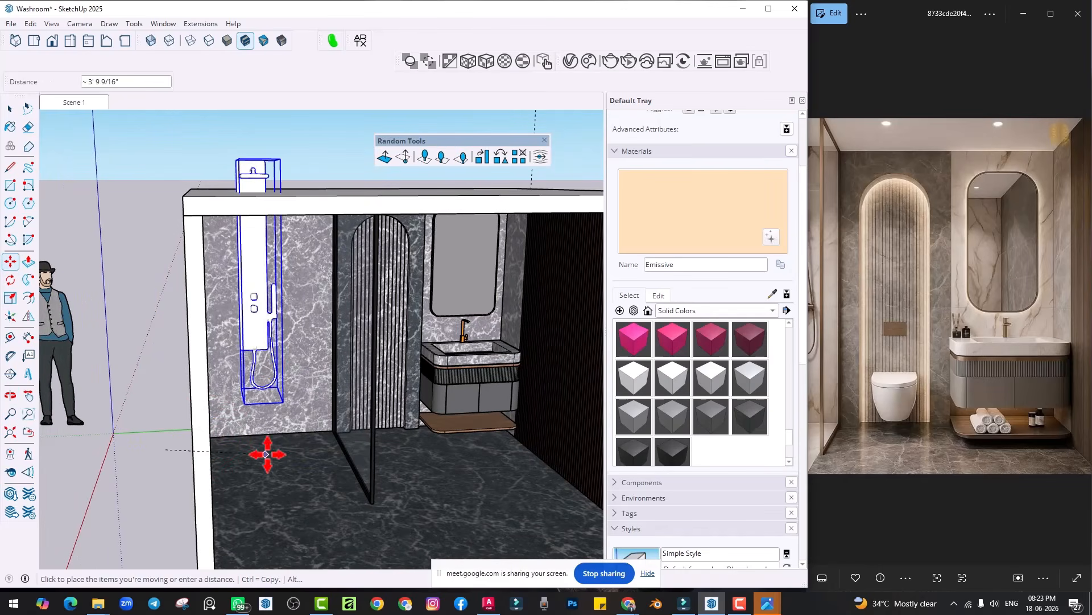
click(268, 453)
middle_drag(288, 364, 239, 400)
scroll(239, 400, up, 6)
click(112, 427)
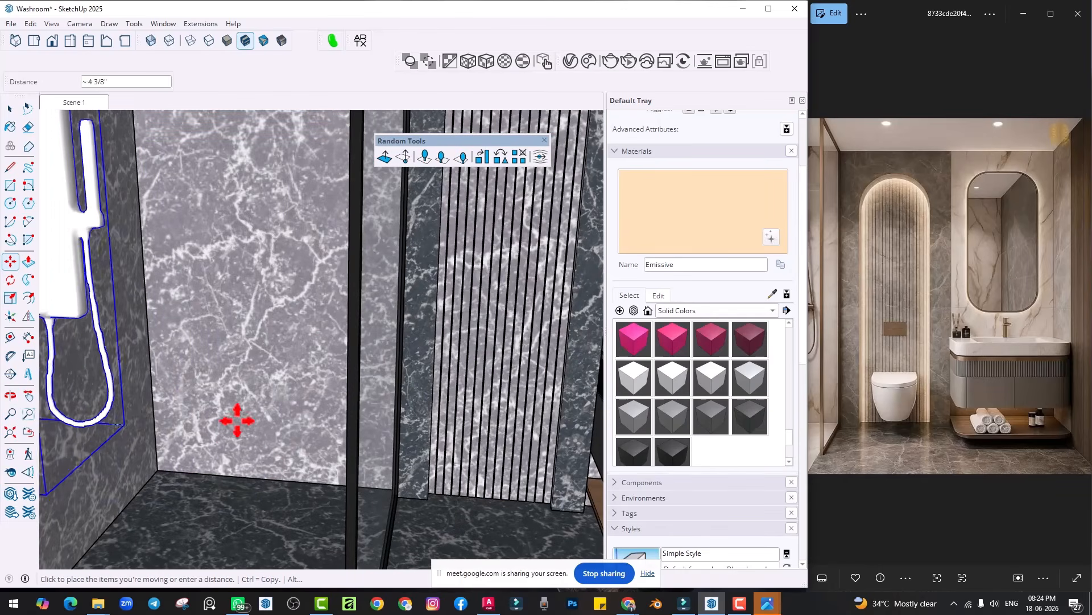
click(251, 320)
click(253, 306)
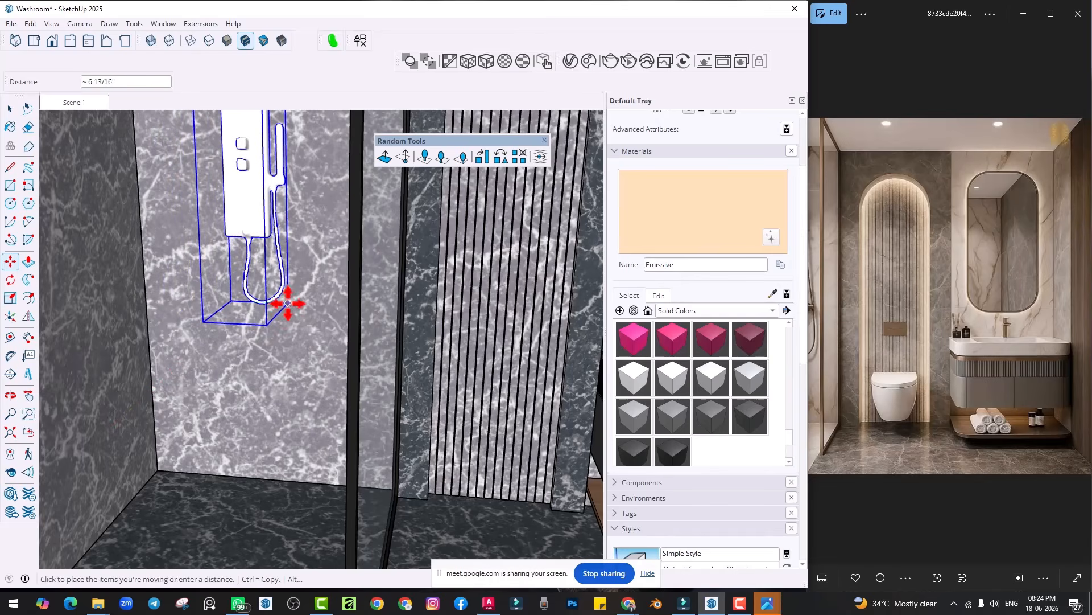
click(285, 301)
Step: Lower the shower panel about 1' 5" on the wall and shift it sideways about 4 3/4" towards the glass partition
scroll(285, 373, down, 5)
click(302, 280)
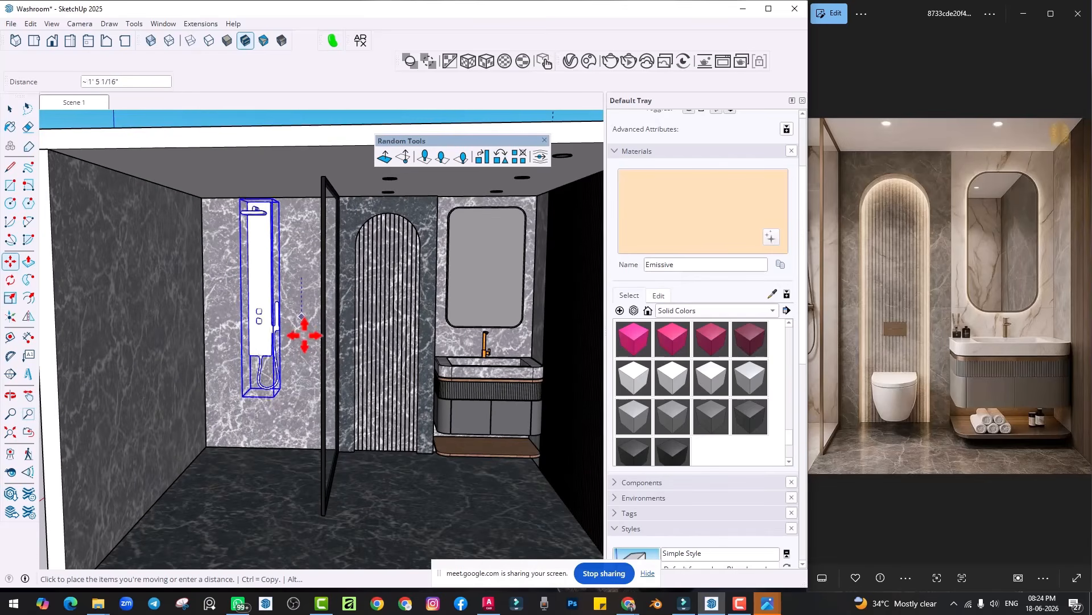
click(307, 333)
middle_drag(277, 371, 270, 406)
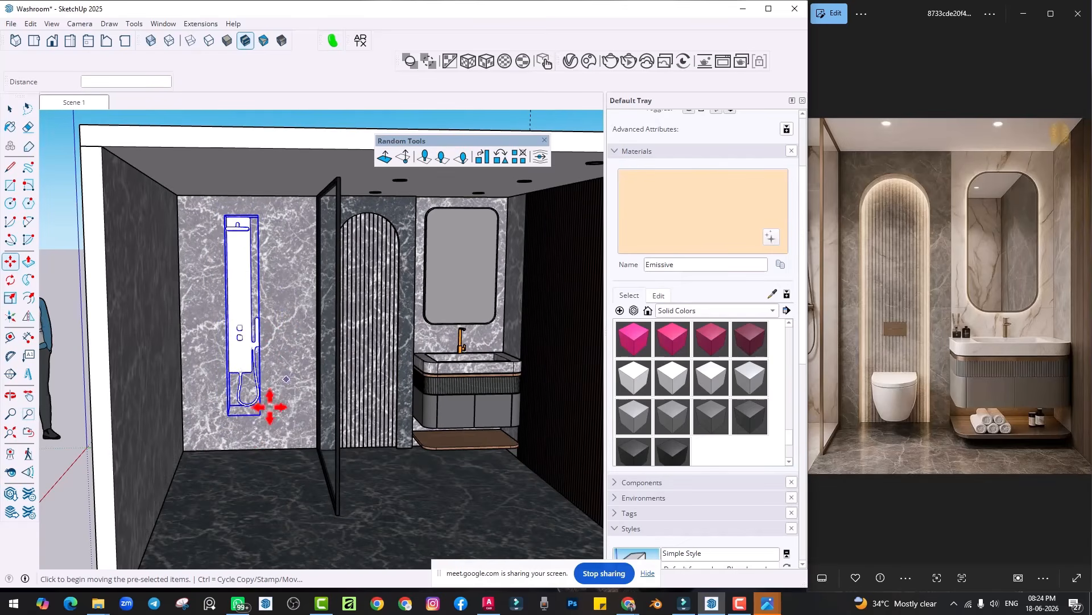
click(253, 430)
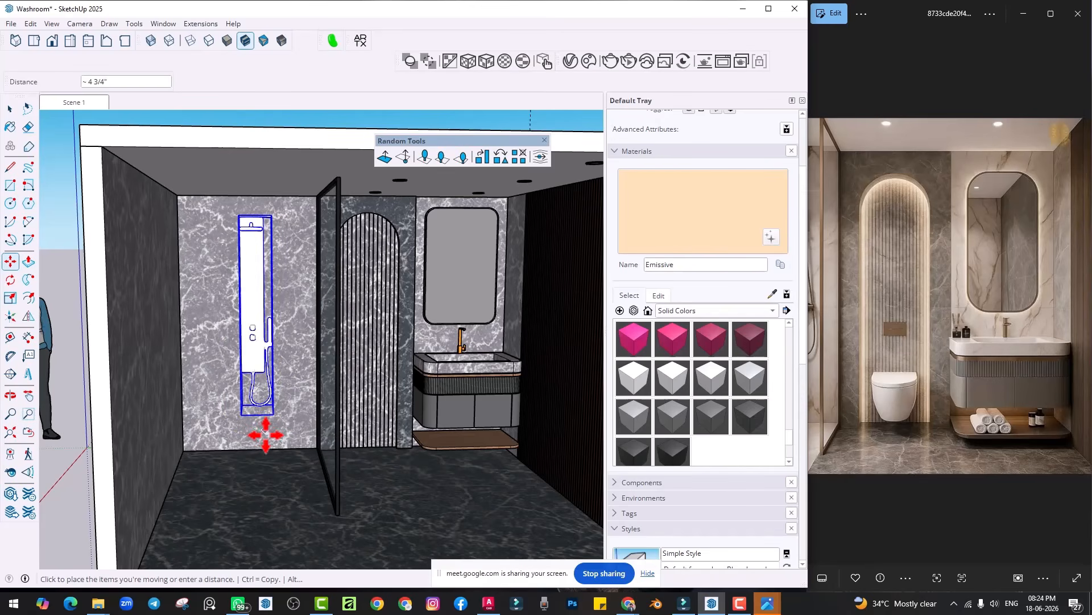
click(265, 433)
Step: Inside the floor group, copy the floor's side edge about 4' 7" across to the glass partition to split off the shower floor
middle_drag(299, 419, 349, 395)
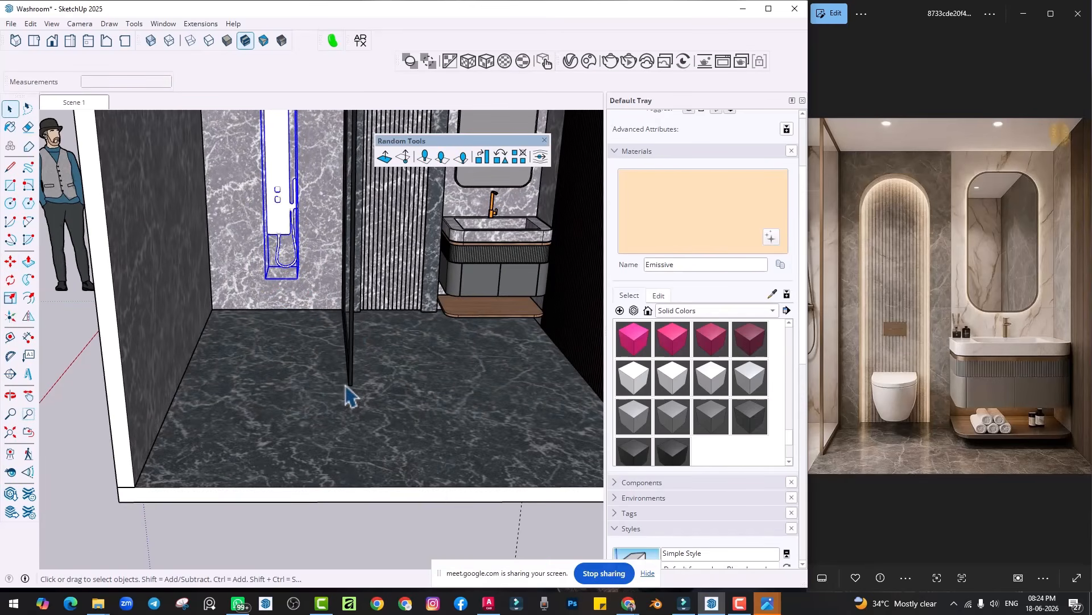
middle_drag(193, 352, 239, 394)
double_click(194, 396)
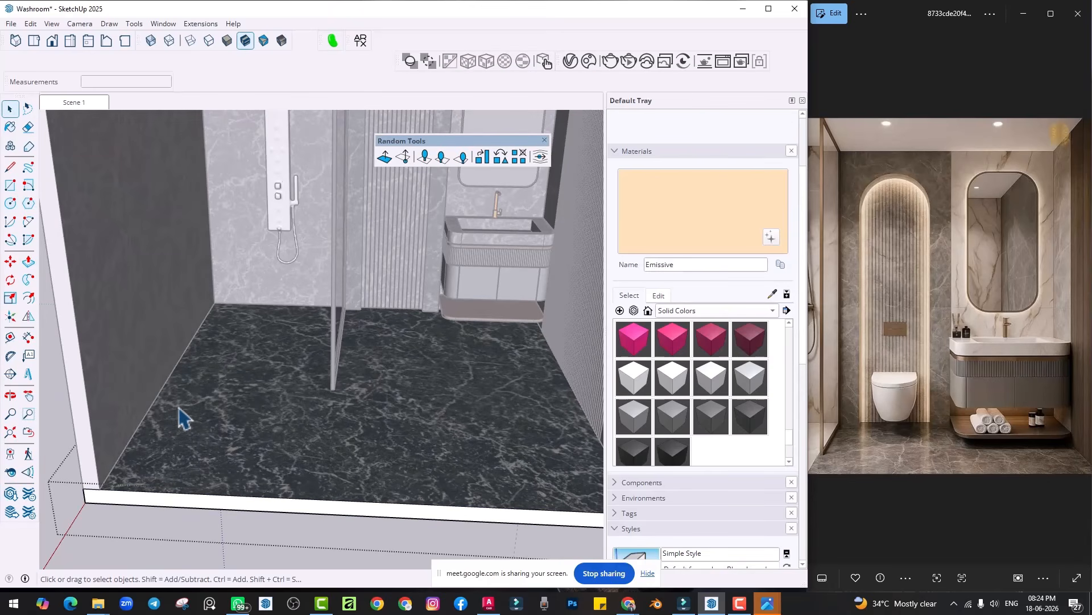
key(h)
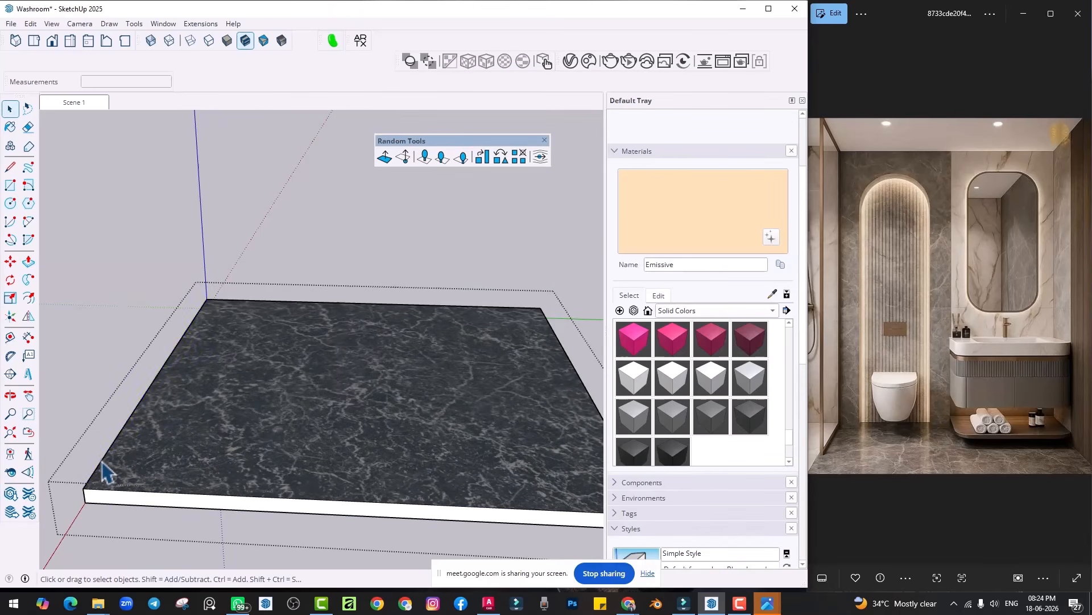
key(m)
key(ctrl)
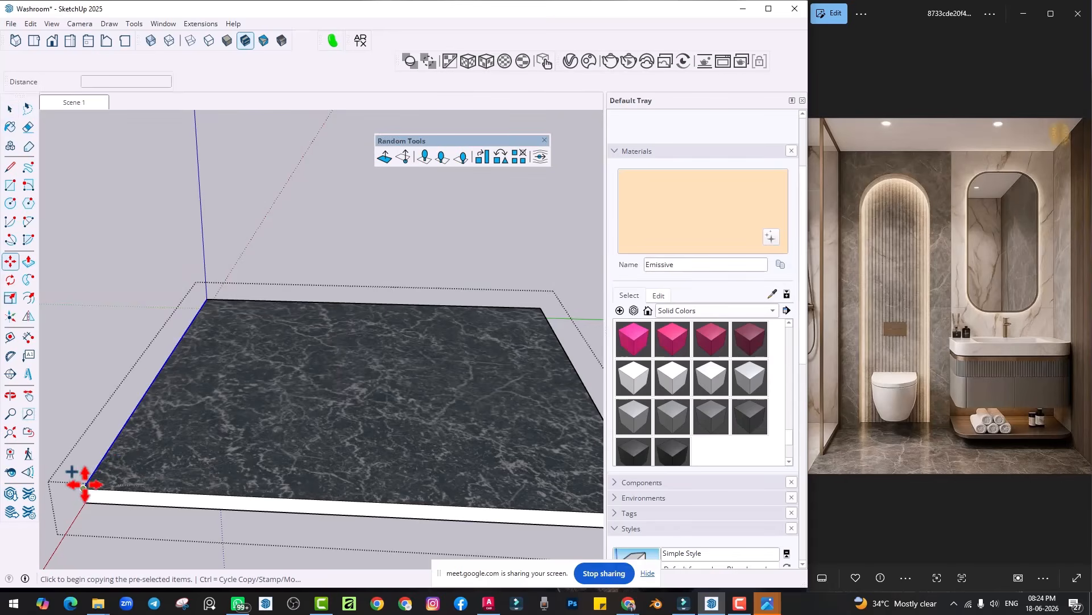
click(83, 488)
key(h)
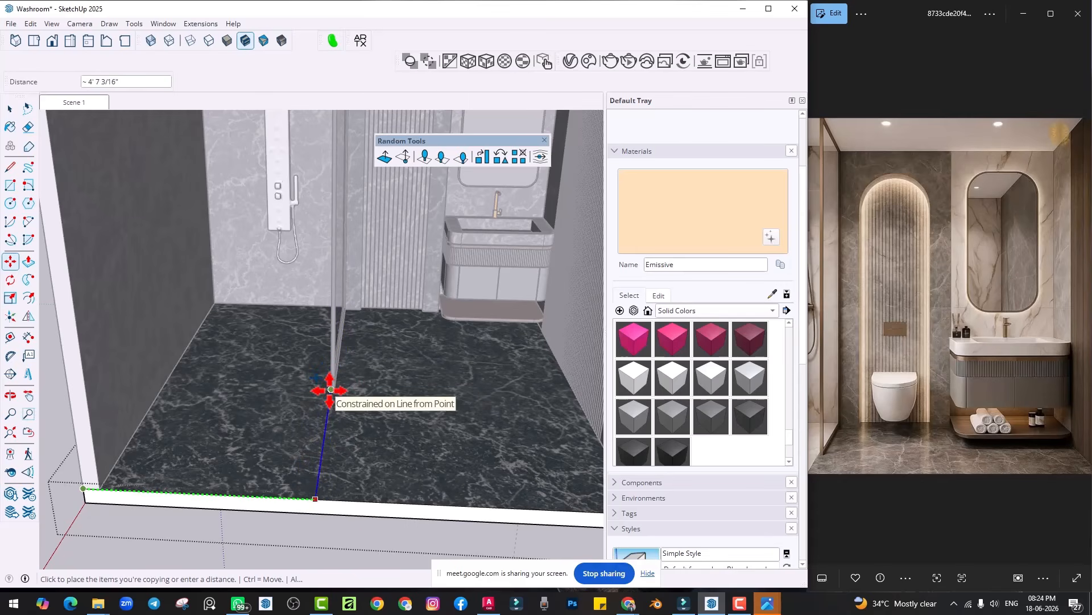
key(space)
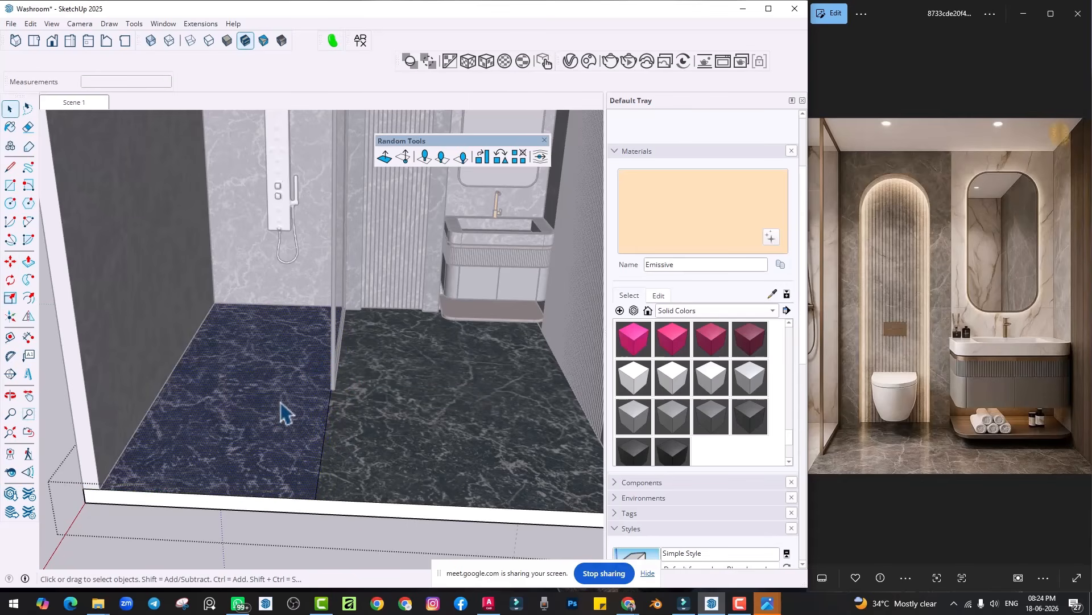
Step: Paint the shower floor face with Gray Marble#1 sampled from the shower's back wall, and close the floor group
click(10, 126)
alt+click(274, 281)
click(281, 381)
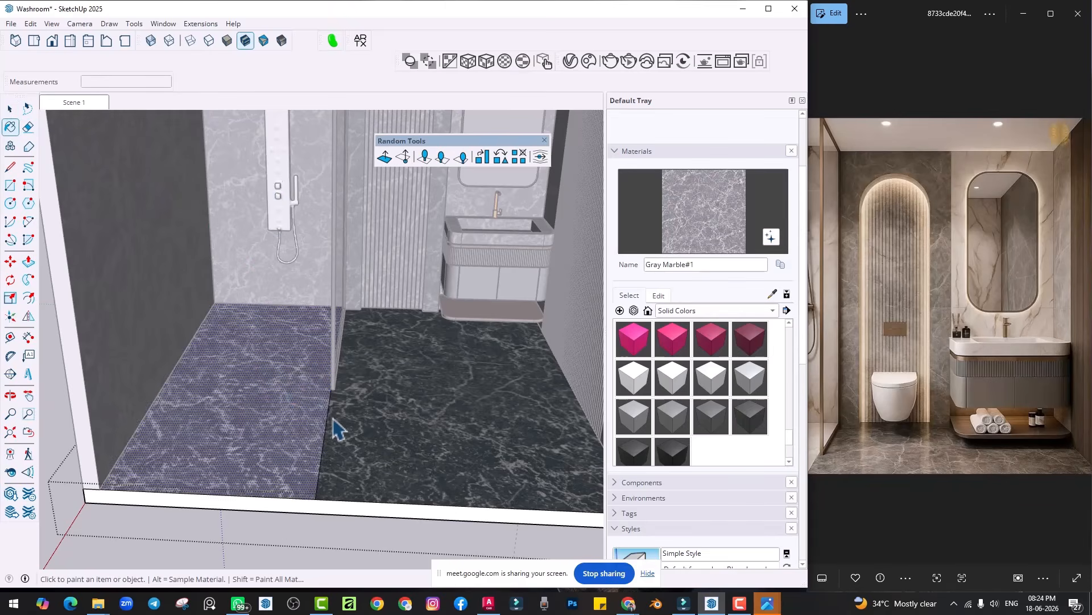
key(space)
click(422, 432)
key(Escape)
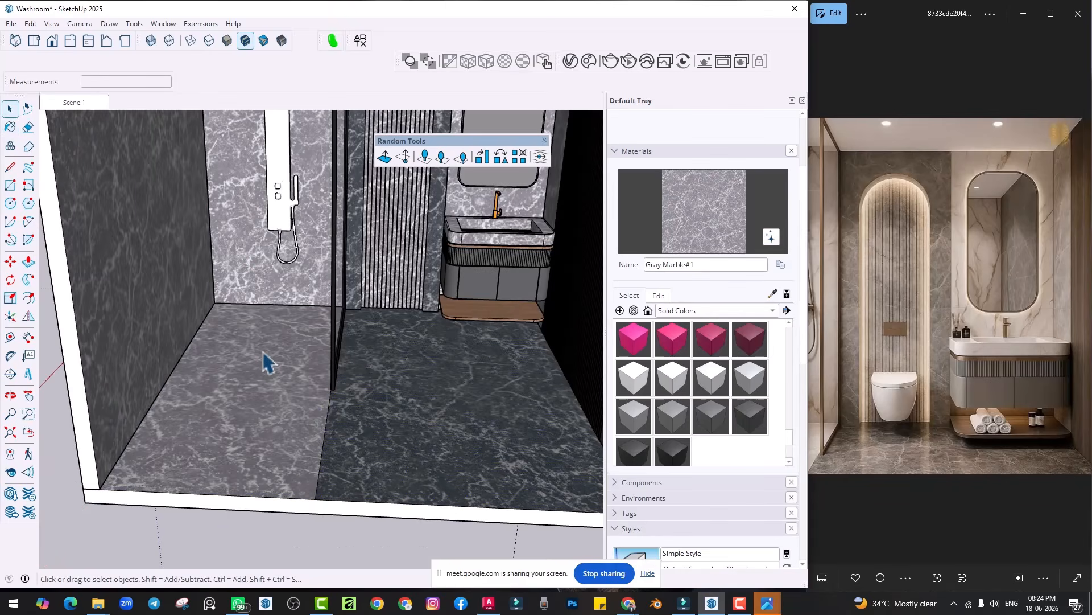
Step: Reopen the Chaos Cosmos browser and look through the bathroom results for another fixture
scroll(357, 310, down, 2)
scroll(368, 285, up, 4)
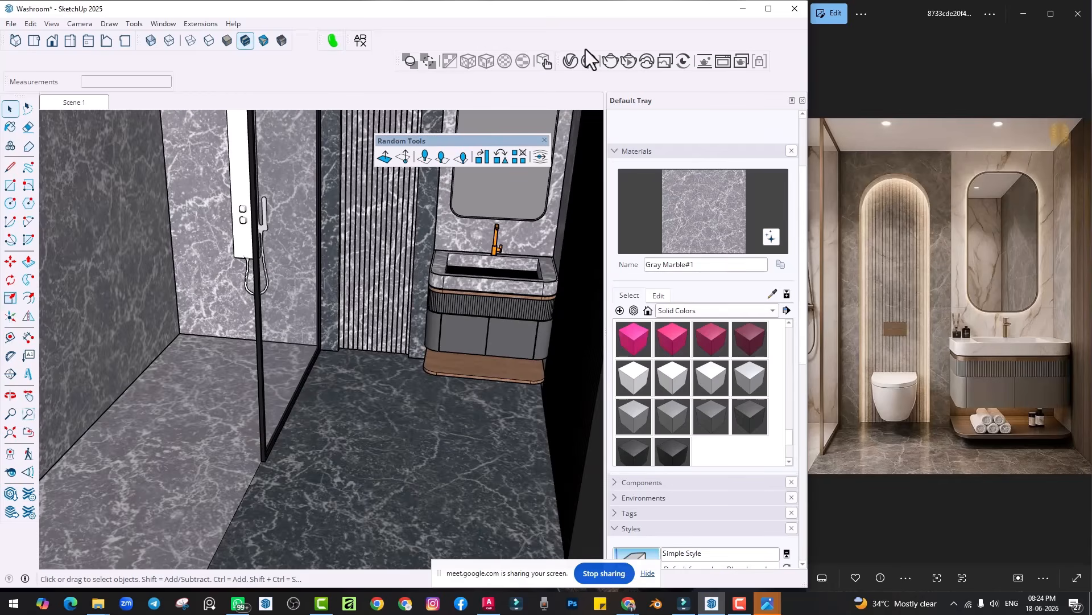
click(589, 61)
click(881, 23)
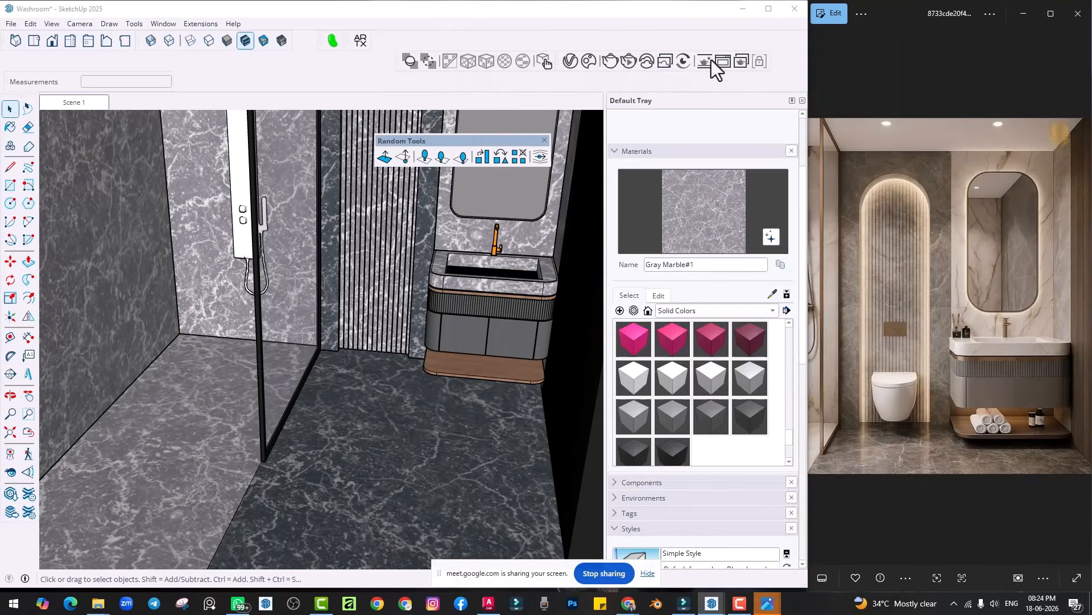
click(596, 63)
scroll(493, 289, down, 10)
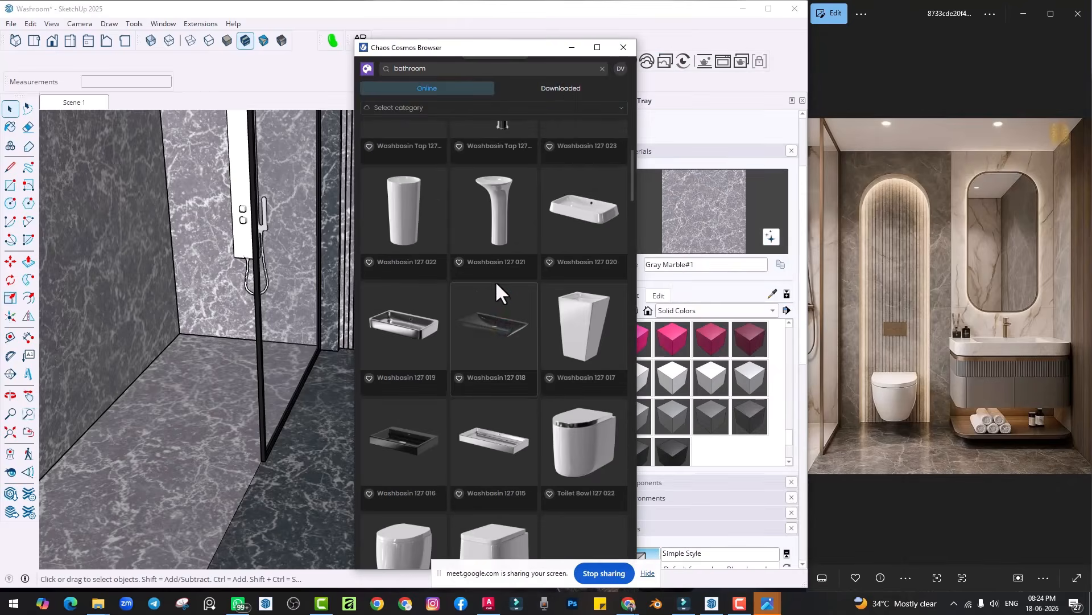
Step: Import Toilet Bowl 127 014 from the bathroom assets and place it on the floor near the fluted wall panel
drag(438, 42, 346, 4)
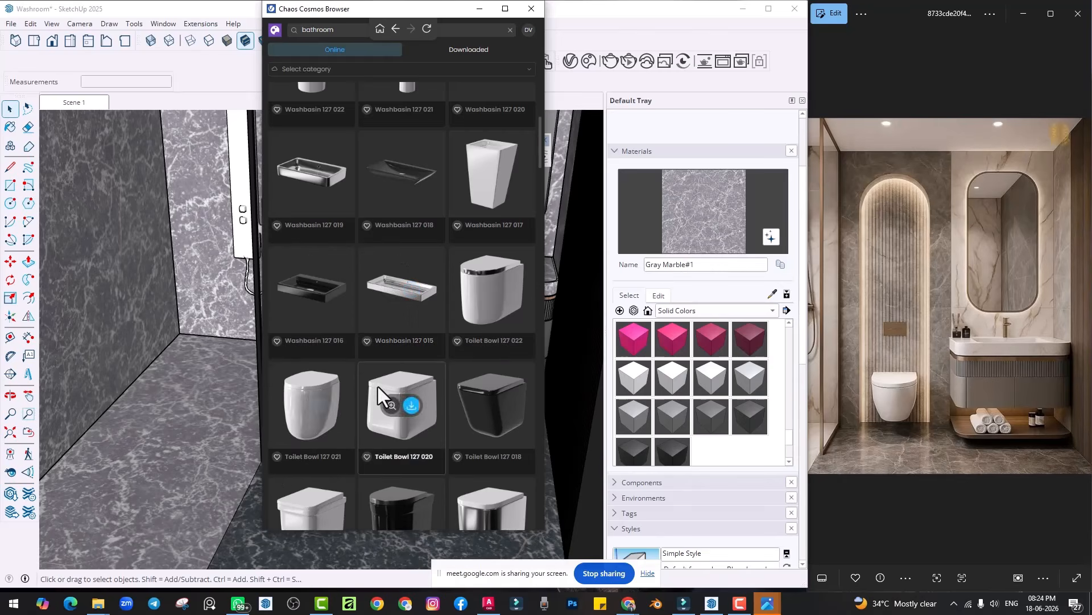
scroll(395, 381, down, 4)
scroll(395, 381, up, 6)
scroll(395, 381, down, 6)
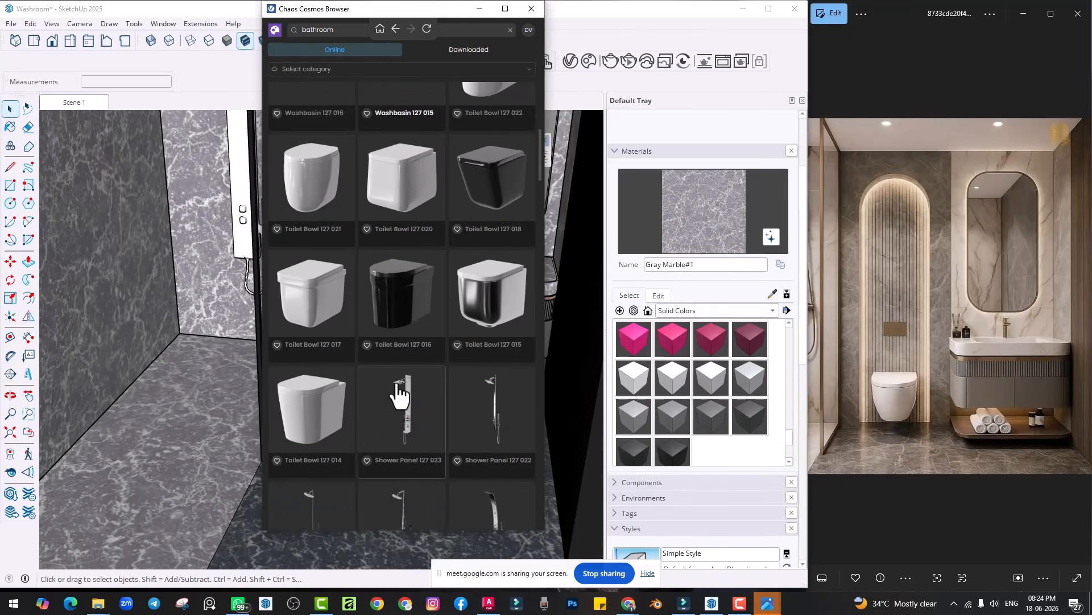
scroll(428, 281, up, 8)
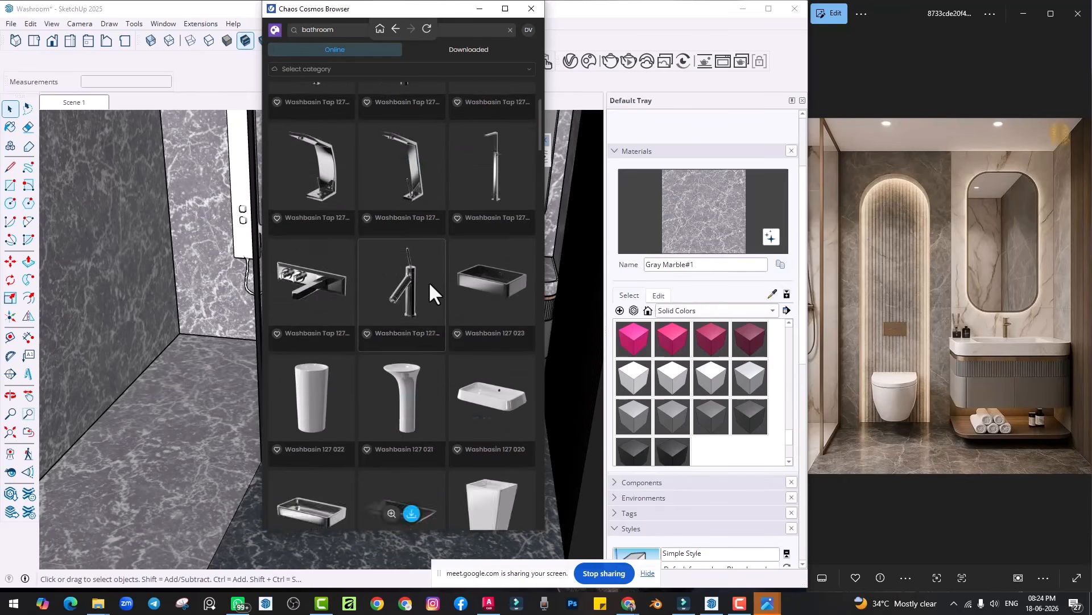
scroll(414, 319, down, 8)
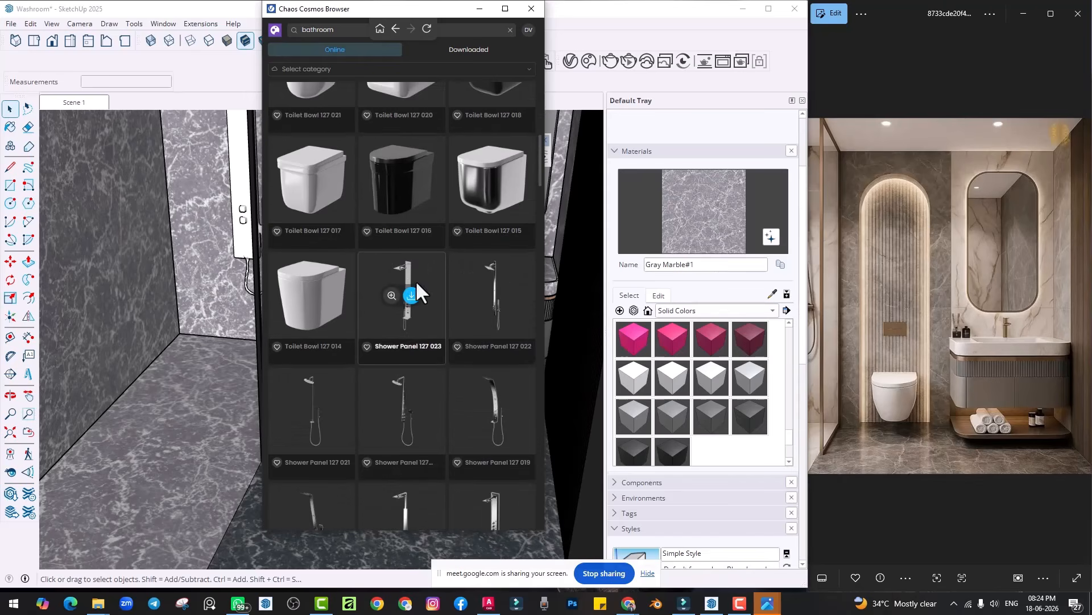
click(320, 409)
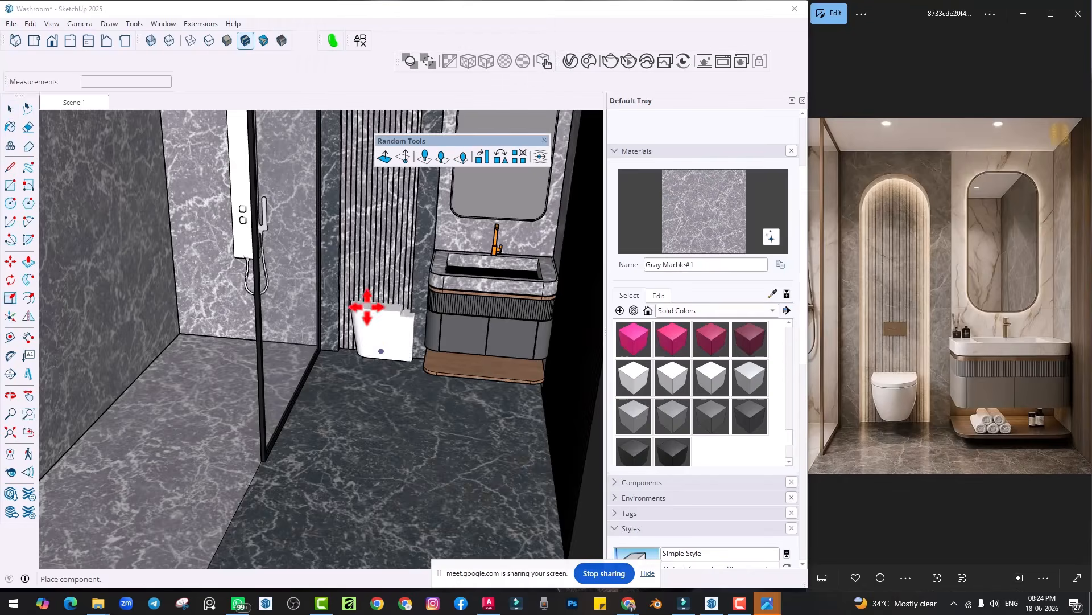
click(357, 437)
Step: Rotate the toilet bowl 90 degrees about its vertical axis so its back faces the fluted panel
key(q)
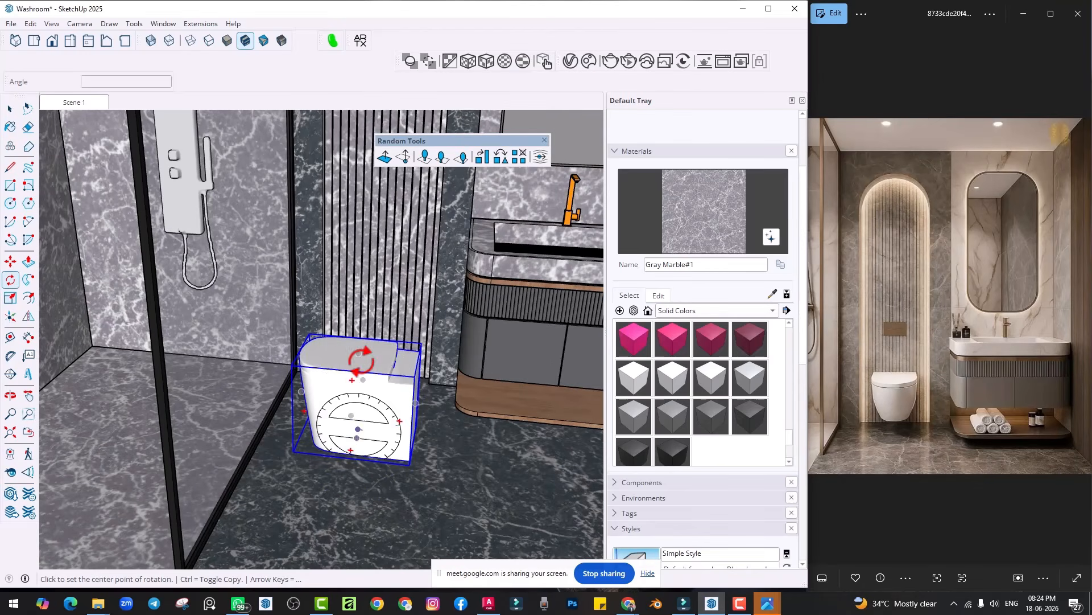
click(359, 363)
click(352, 384)
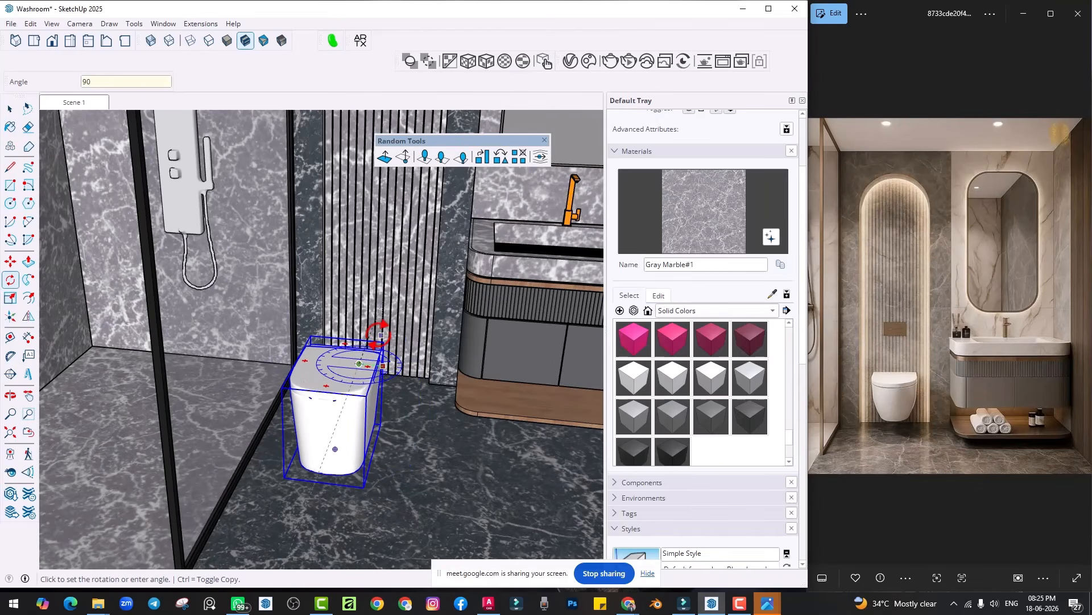
key(Return)
key(space)
mouse_move(430, 438)
middle_down()
mouse_move(387, 423)
mouse_move(414, 445)
middle_up()
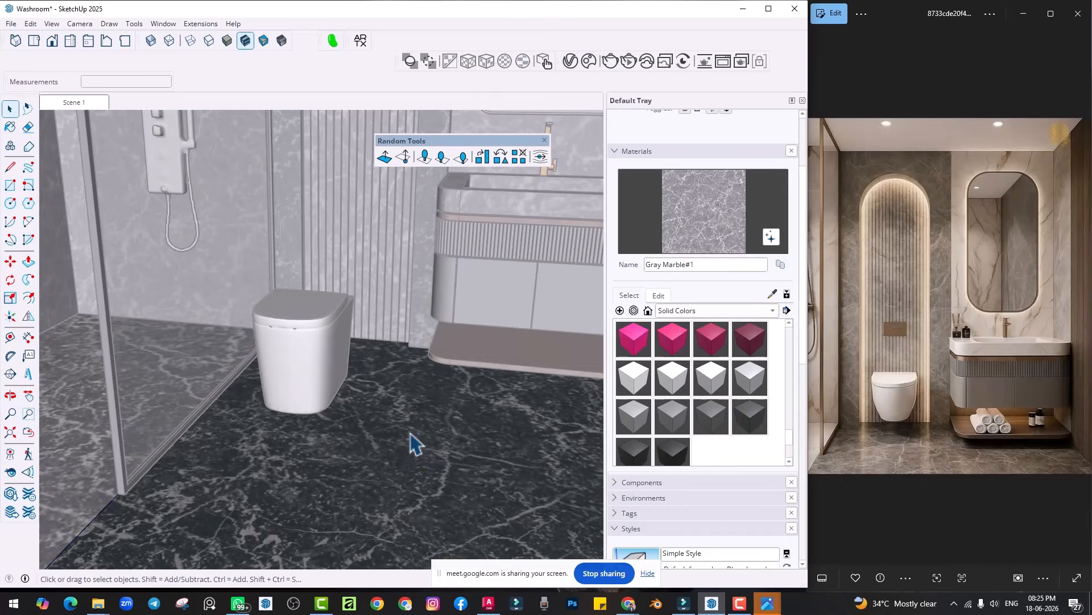
Step: Move the toilet bowl back against the fluted panel, then shift it about 3 1/4" sideways towards the panel's centre
click(455, 57)
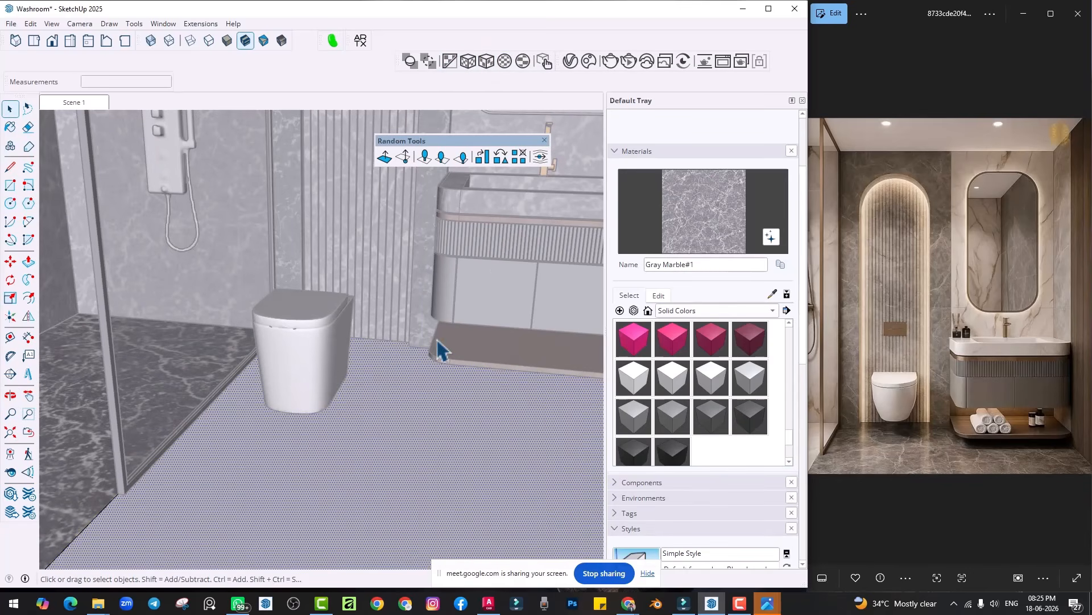
key(ctrl+z)
click(332, 353)
click(332, 352)
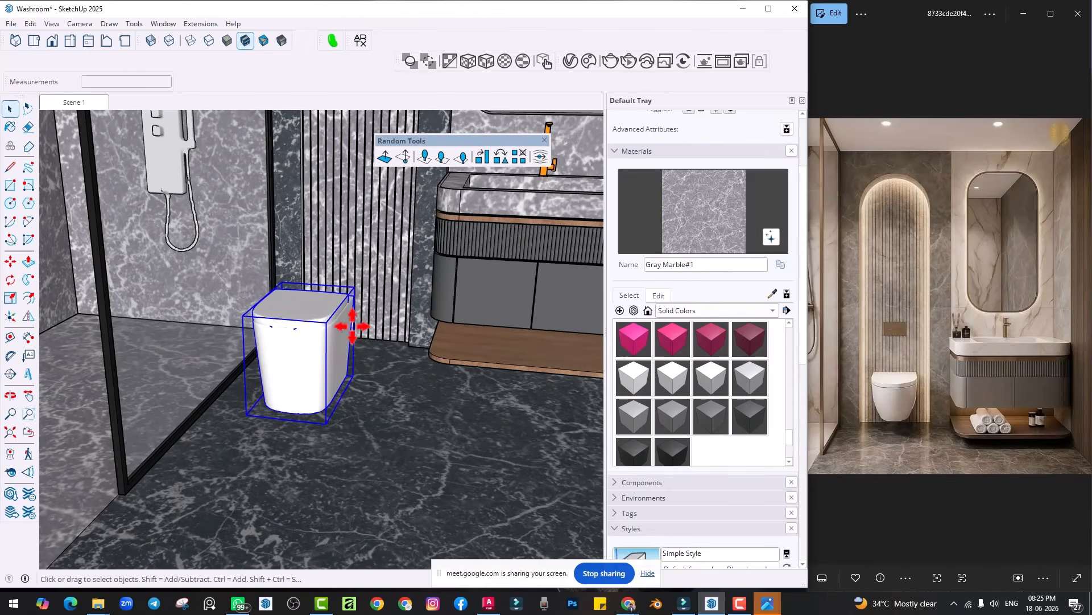
key(m)
click(353, 276)
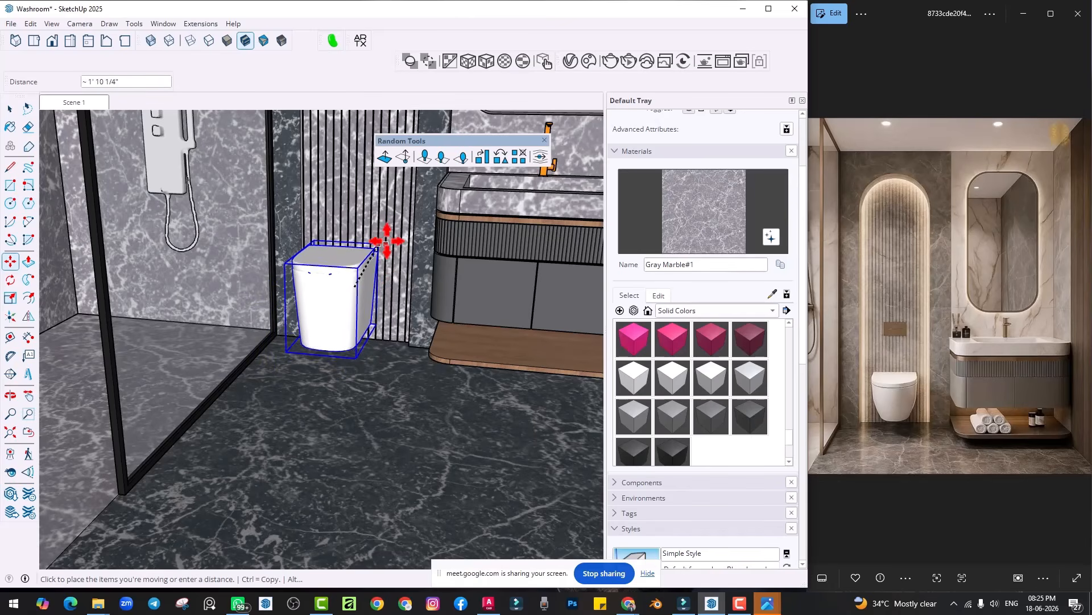
click(389, 222)
scroll(376, 233, up, 5)
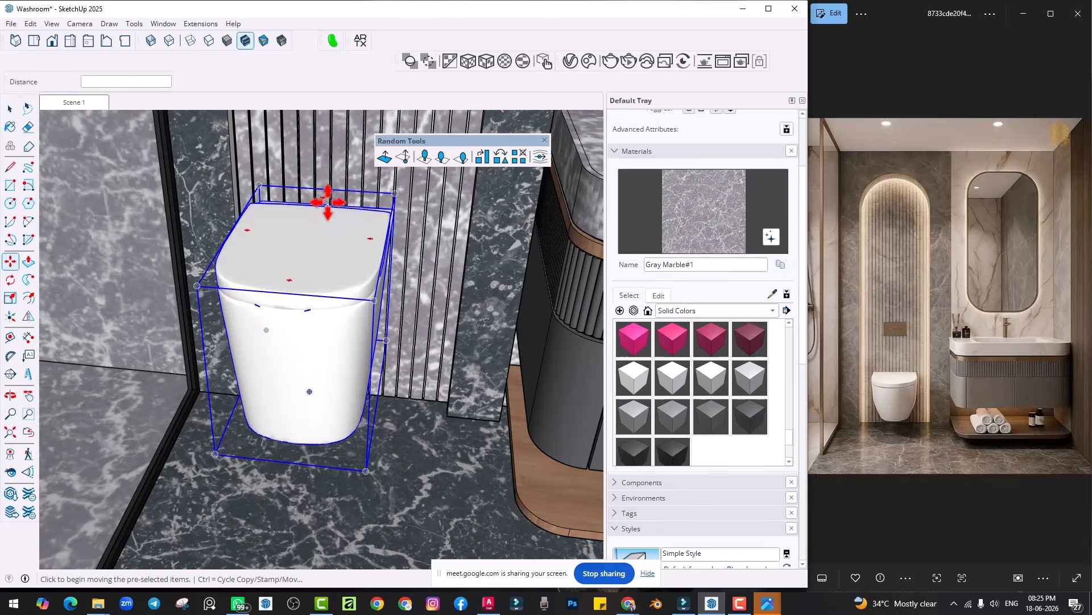
click(327, 202)
click(360, 199)
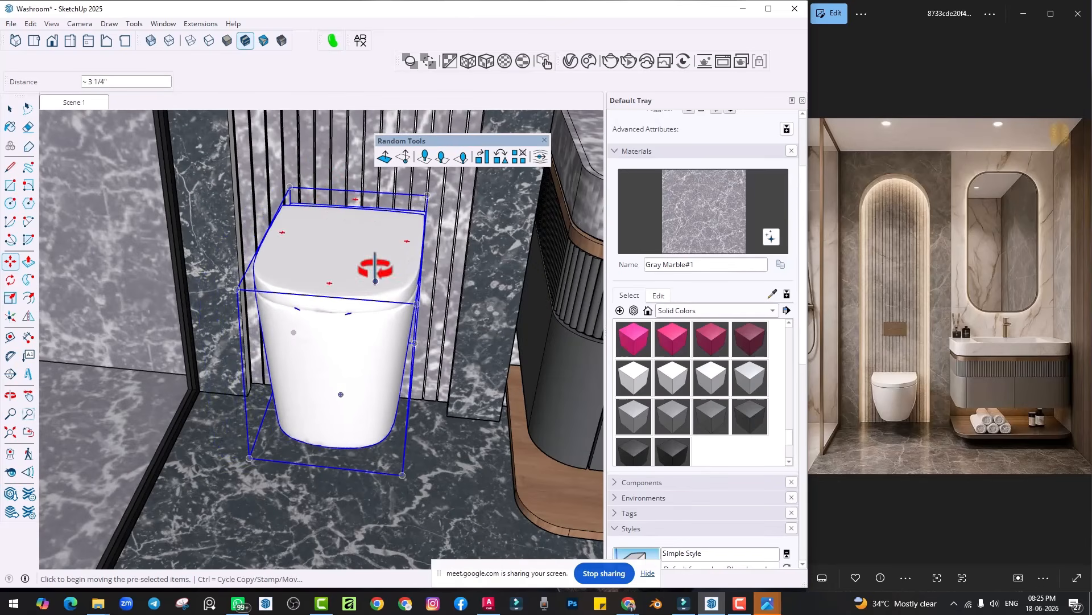
Step: Lower the toilet bowl on the fluted panel by about 3 7/16"
scroll(367, 307, down, 6)
key(space)
click(358, 370)
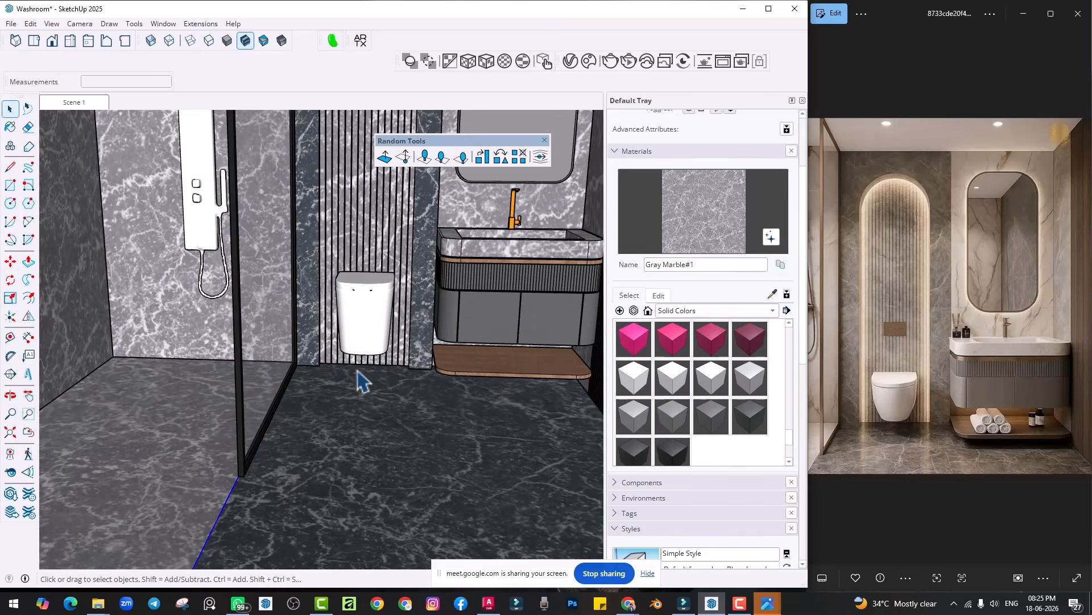
middle_drag(362, 373, 377, 331)
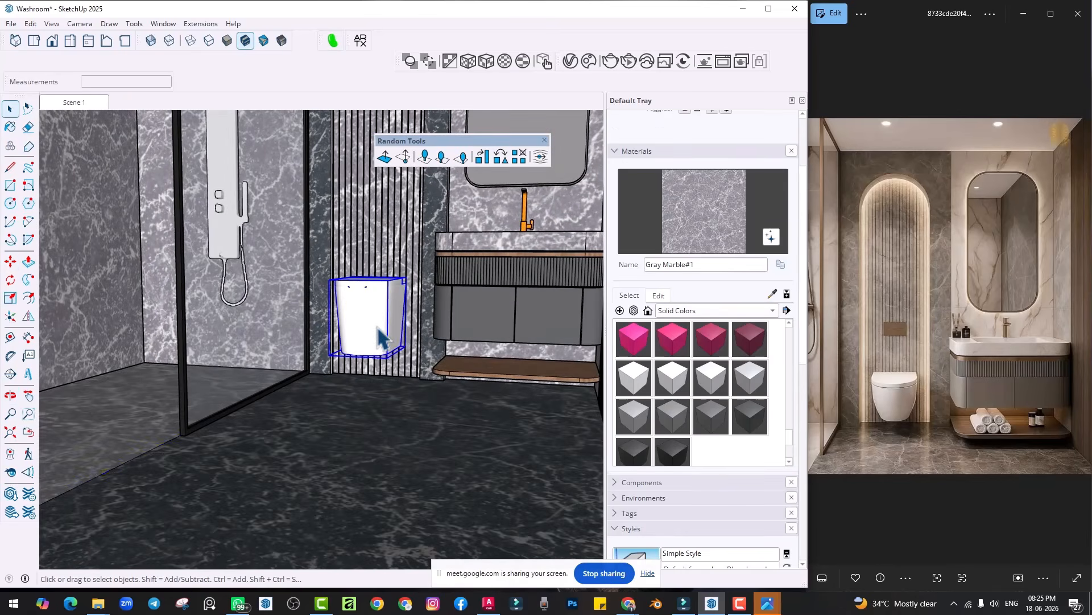
scroll(379, 339, up, 3)
key(m)
click(445, 305)
click(443, 309)
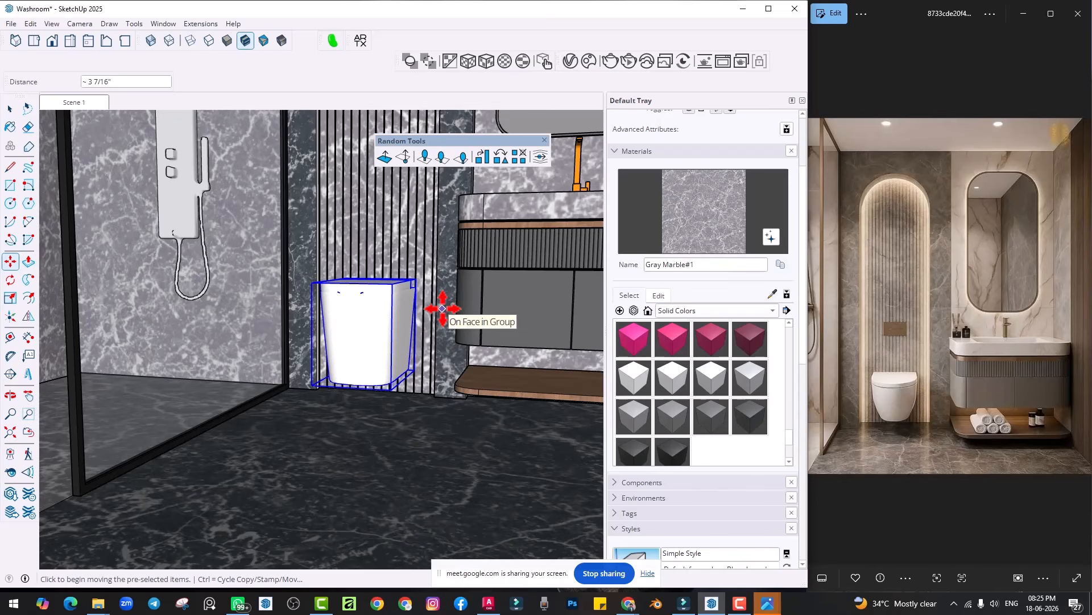
scroll(444, 293, down, 2)
middle_drag(353, 306, 378, 315)
key(space)
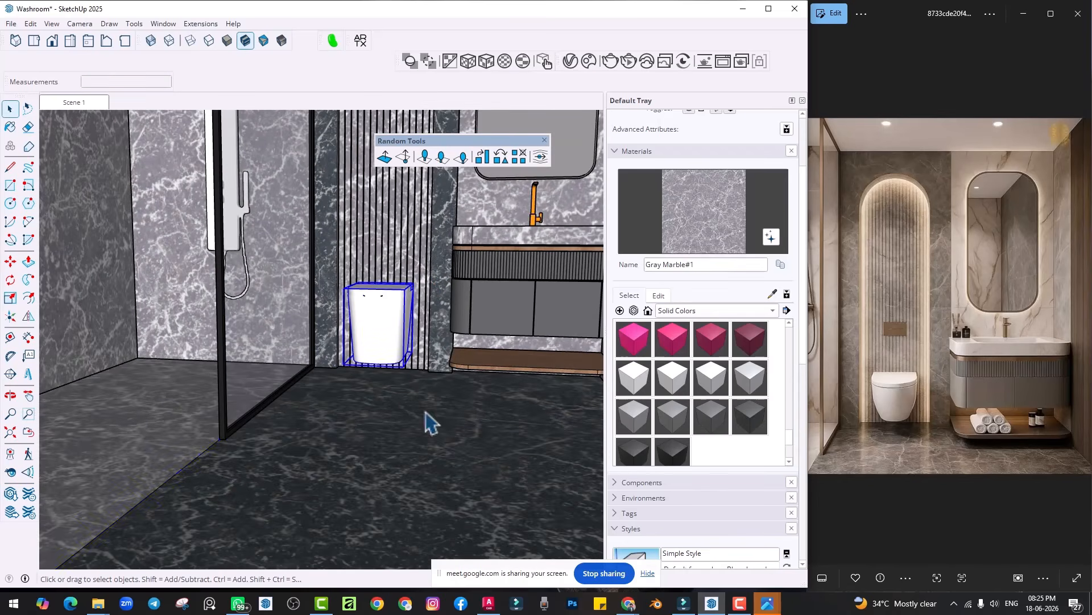
Step: Look through the remaining bathroom assets in Chaos Cosmos, then search the library for "toilet"
click(426, 412)
scroll(402, 285, up, 3)
click(590, 63)
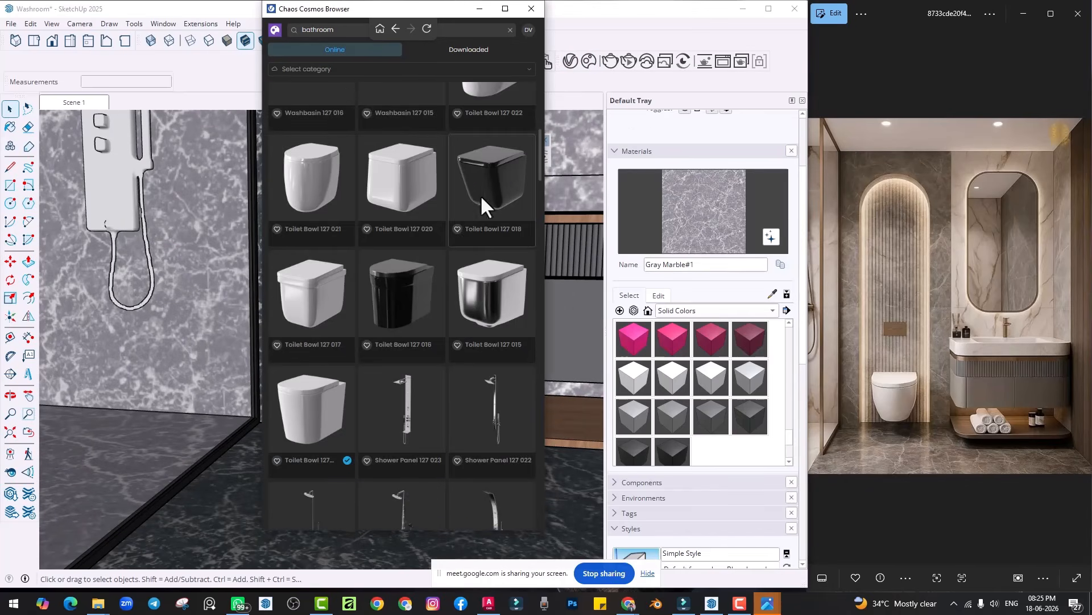
scroll(392, 278, down, 5)
scroll(391, 278, down, 10)
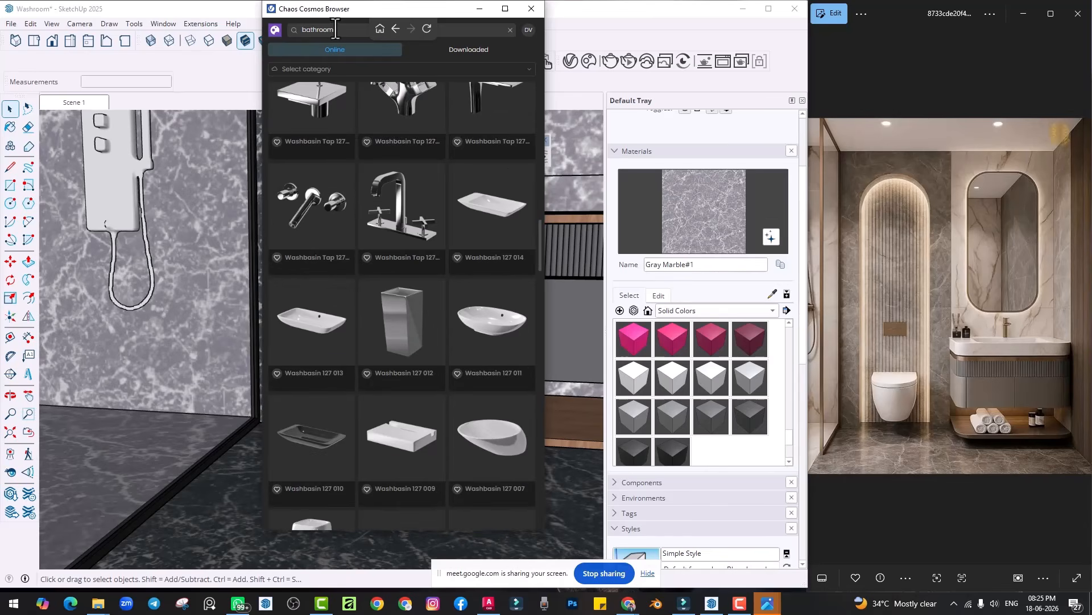
click(333, 29)
text(toilet)
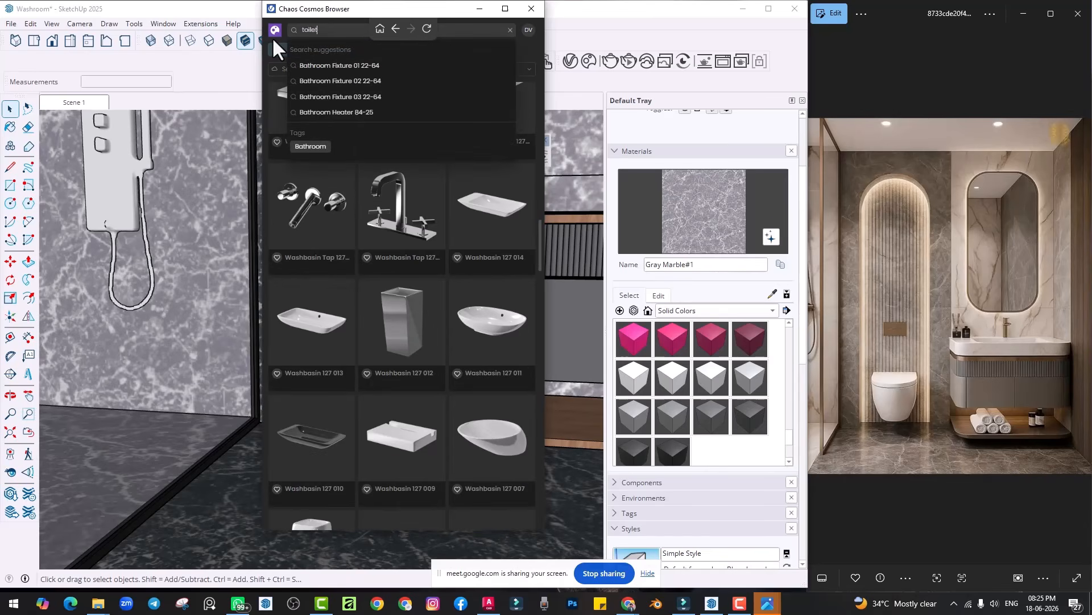
key(Return)
Step: Clear the model view by docking the V-Ray Utilities and Random Tools toolbars above it
drag(412, 10, 76, 70)
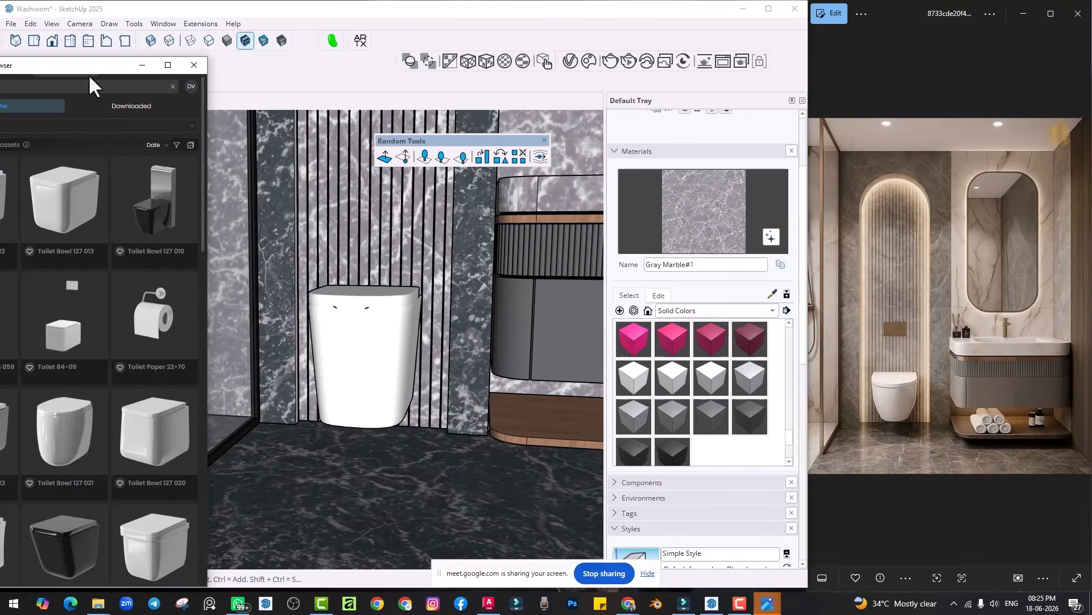
drag(398, 60, 397, 189)
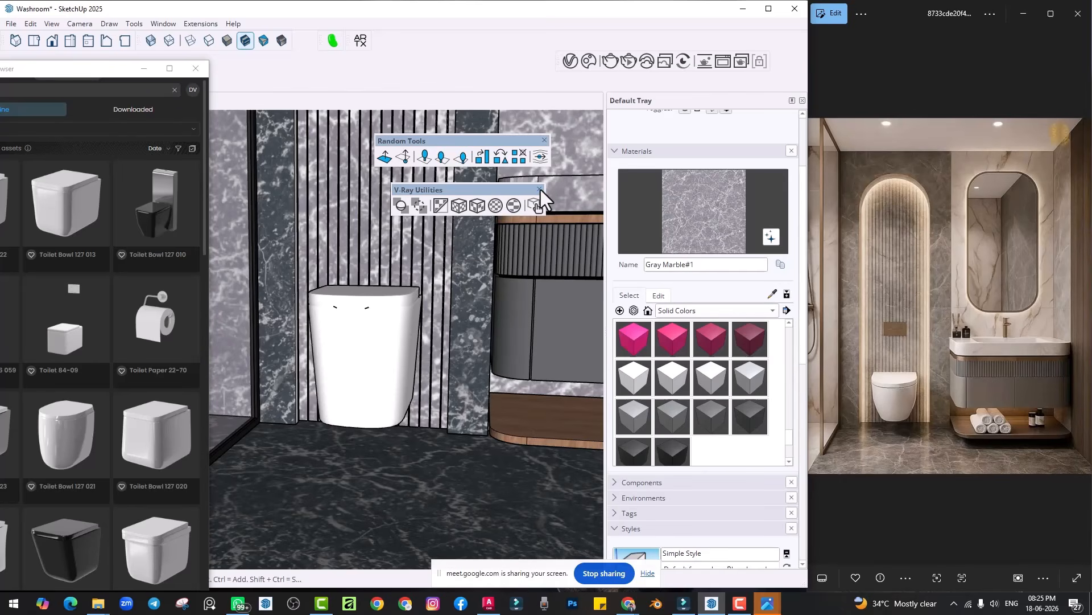
drag(511, 189, 485, 46)
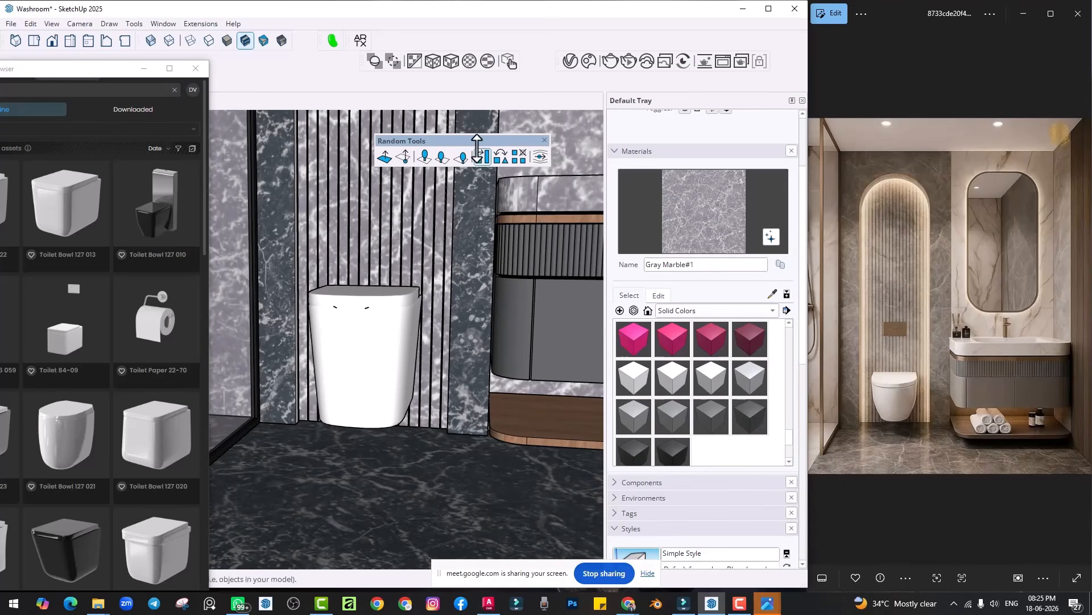
drag(476, 141, 459, 67)
Step: Import the Toilet 02 asset, place it on the floor before the fluted panel, and remove the earlier toilet bowl
drag(138, 78, 694, 73)
scroll(706, 255, down, 8)
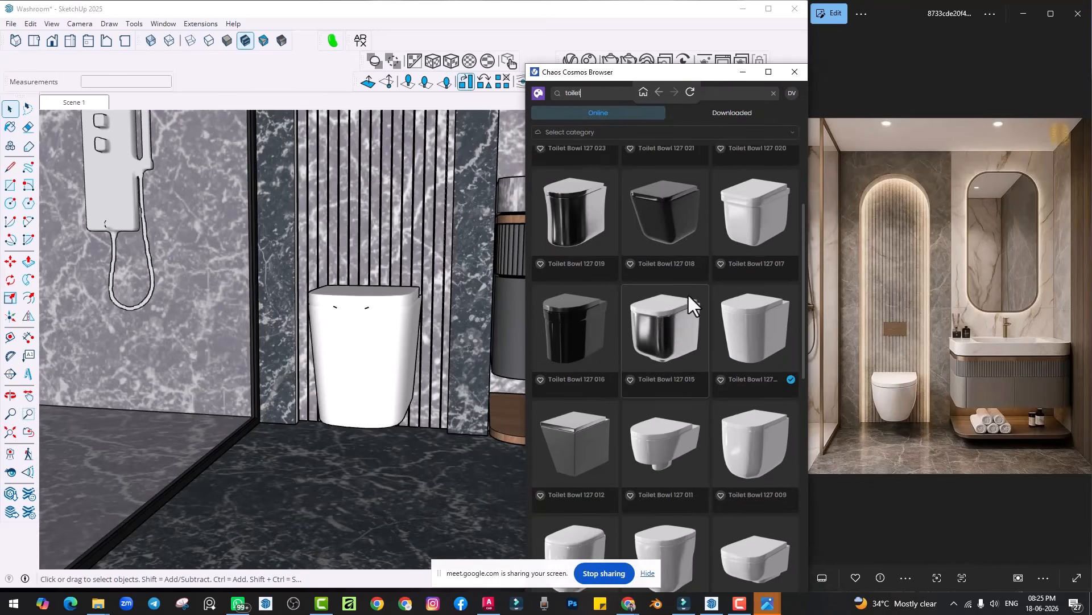
drag(662, 74, 568, 43)
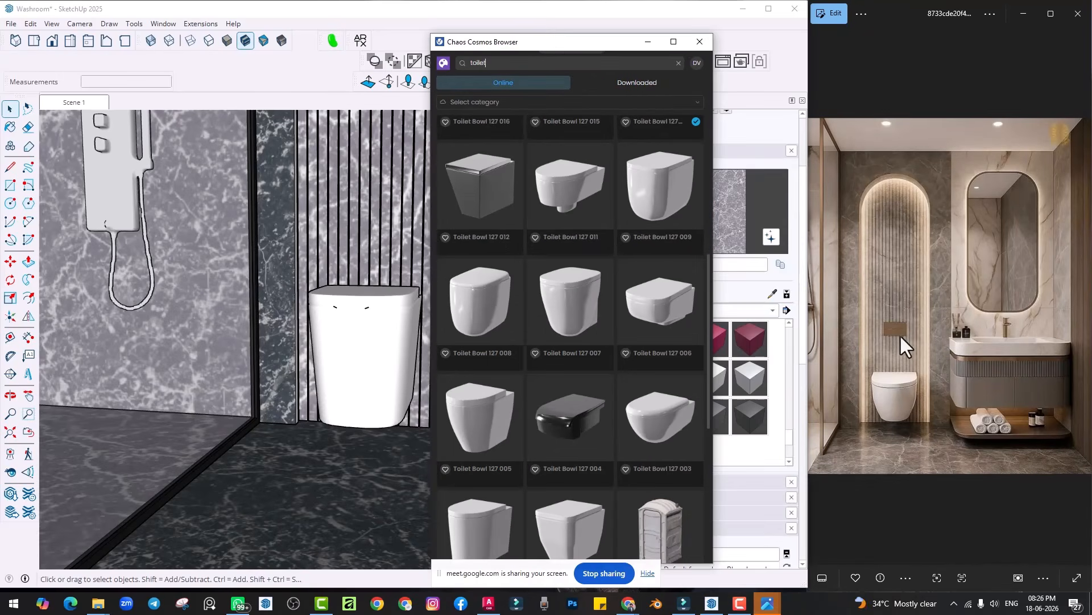
scroll(626, 358, down, 6)
mouse_move(583, 281)
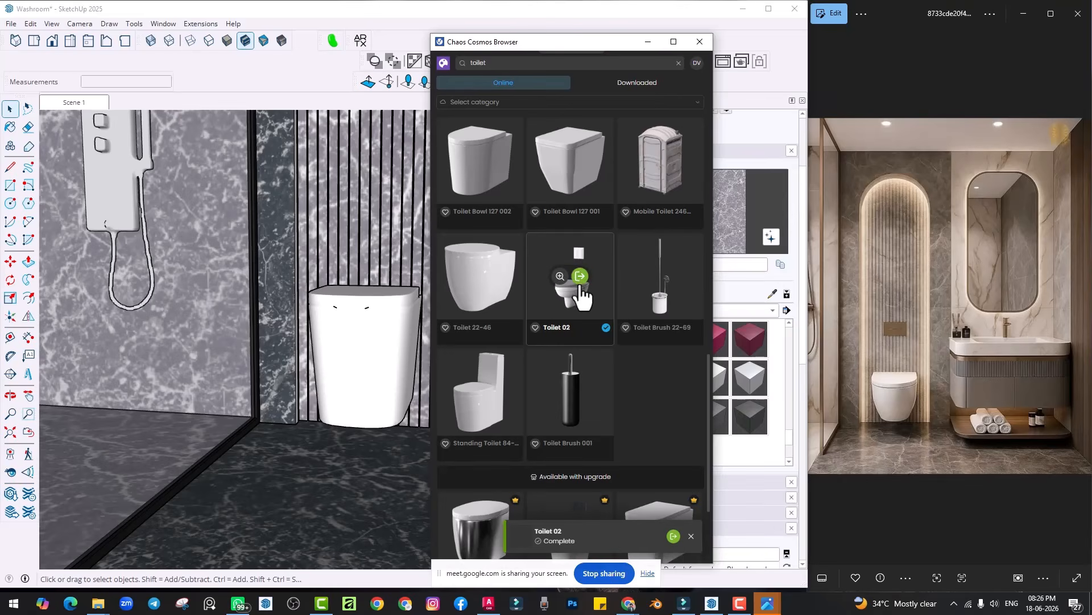
click(580, 276)
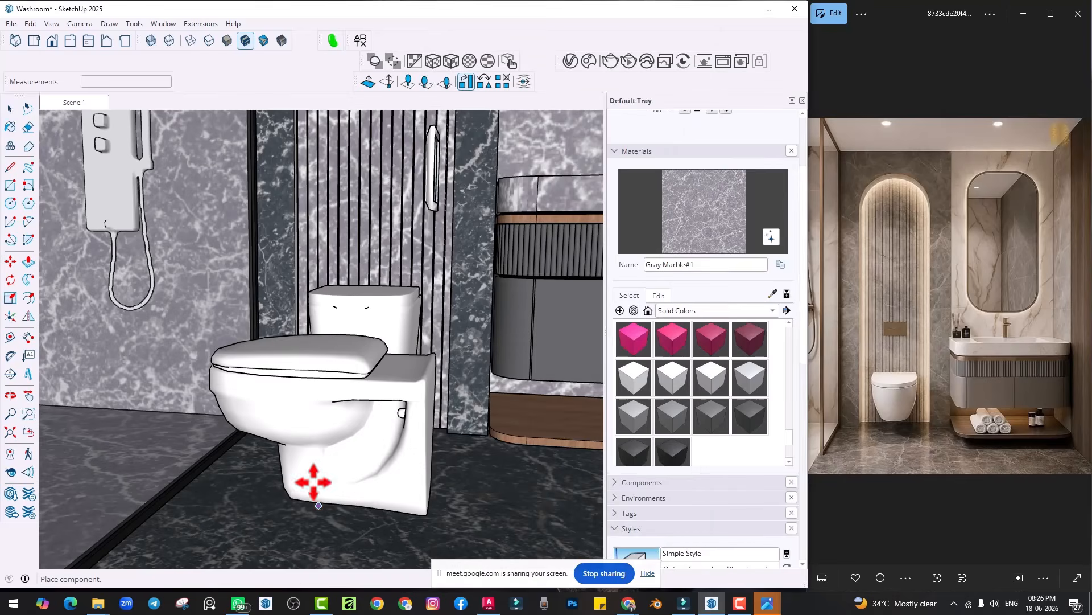
click(316, 481)
click(9, 108)
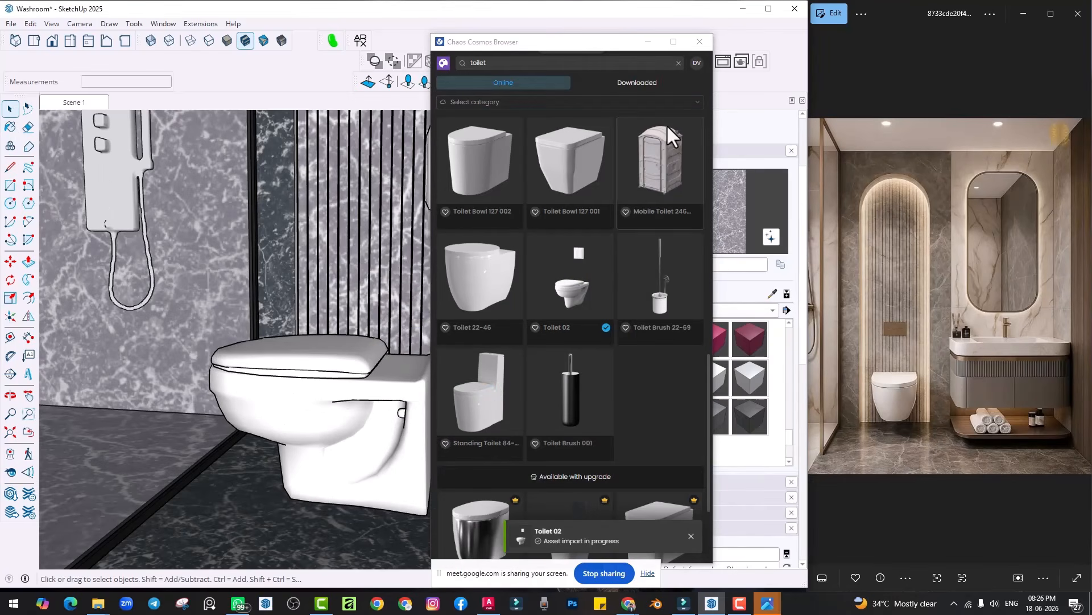
click(699, 43)
Step: Rotate the Toilet 02 model 90 degrees on the floor plane so its flush plate faces away from the fluted wall
click(362, 385)
key(q)
middle_drag(363, 401, 392, 427)
scroll(383, 483, down, 3)
click(366, 433)
click(440, 431)
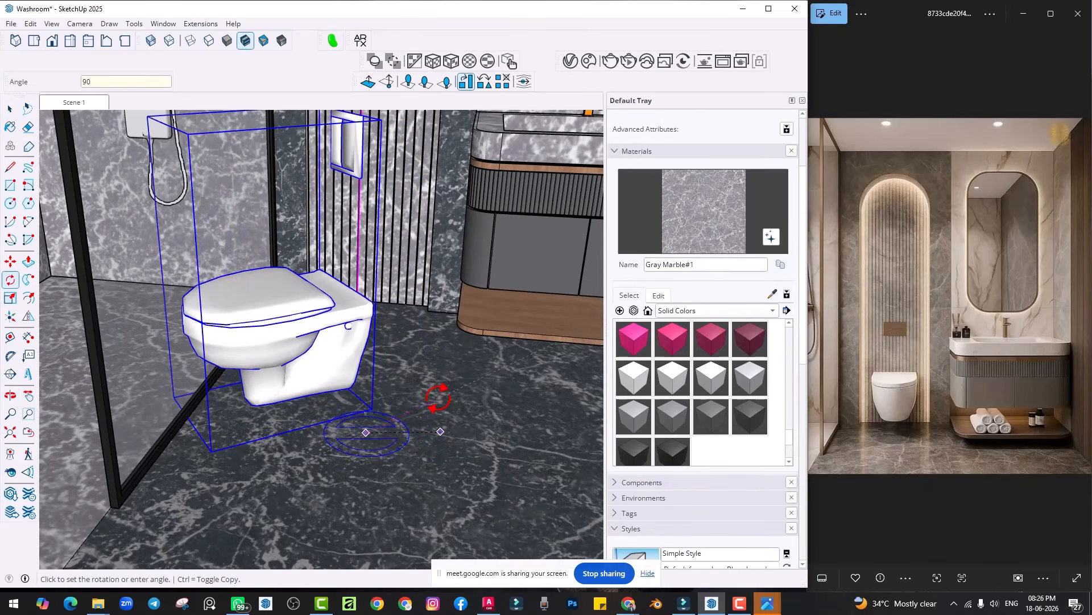
click(438, 396)
Step: Move the Toilet 02 model back against the fluted panel and align it within the panel's width
key(m)
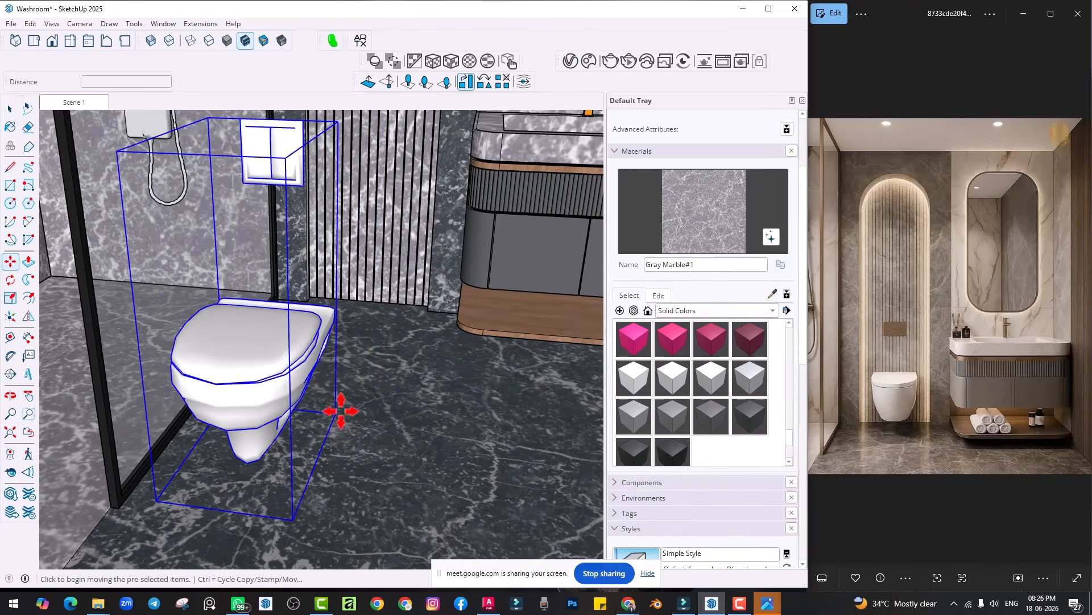
click(341, 411)
click(411, 303)
middle_drag(391, 353, 459, 317)
click(412, 281)
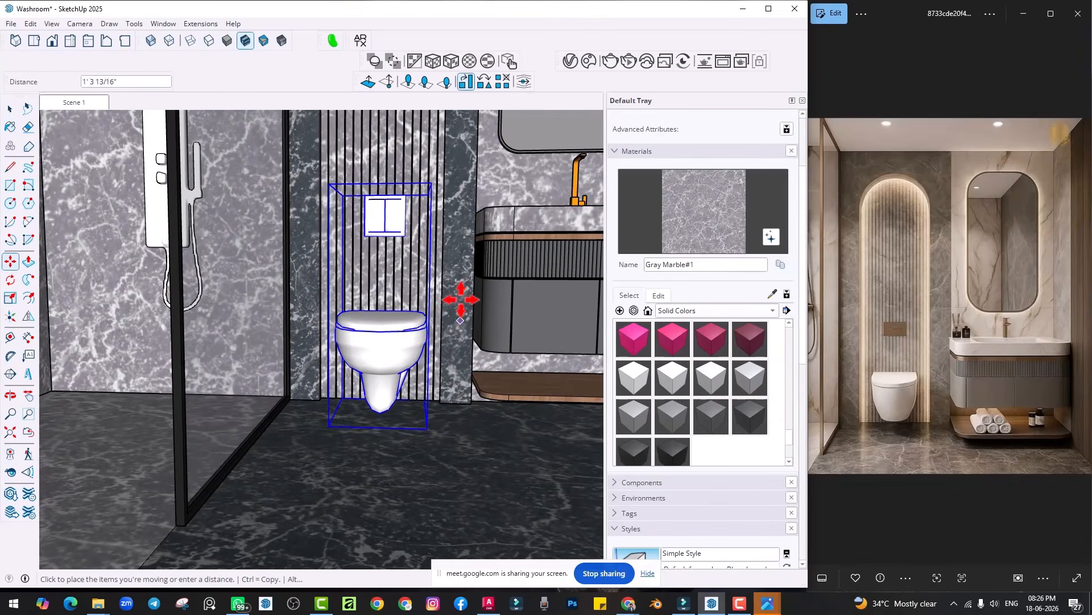
click(453, 439)
Step: Inspect the wooden shelf under the vanity and search the Chaos Cosmos library for "bathroom"
middle_drag(454, 438, 380, 364)
scroll(381, 397, down, 2)
scroll(332, 365, down, 2)
scroll(354, 322, up, 4)
scroll(354, 321, up, 3)
middle_drag(354, 323, 359, 364)
scroll(348, 347, up, 2)
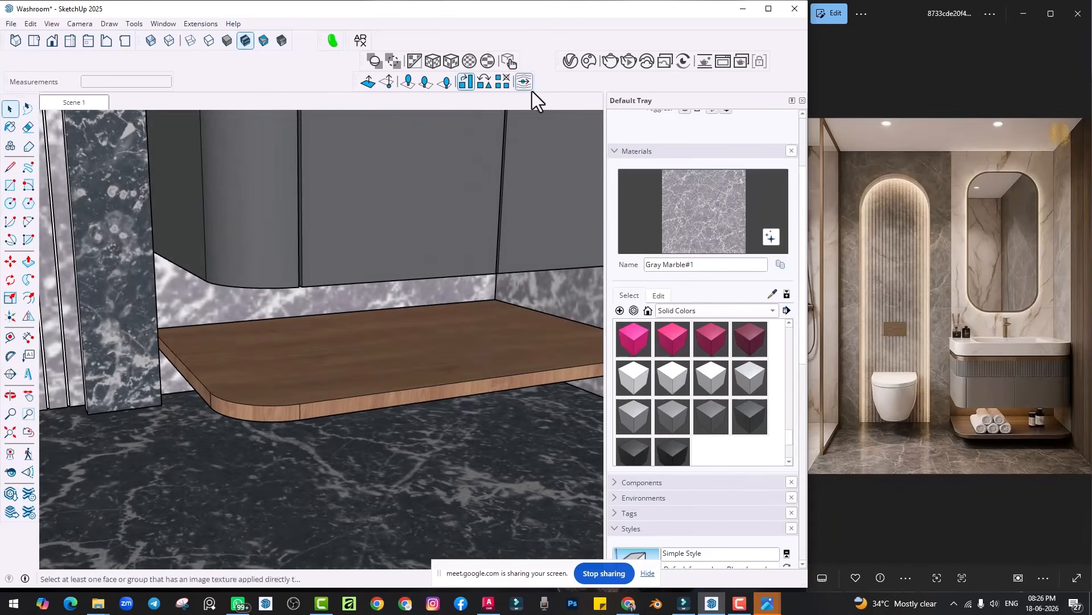
click(589, 61)
click(462, 63)
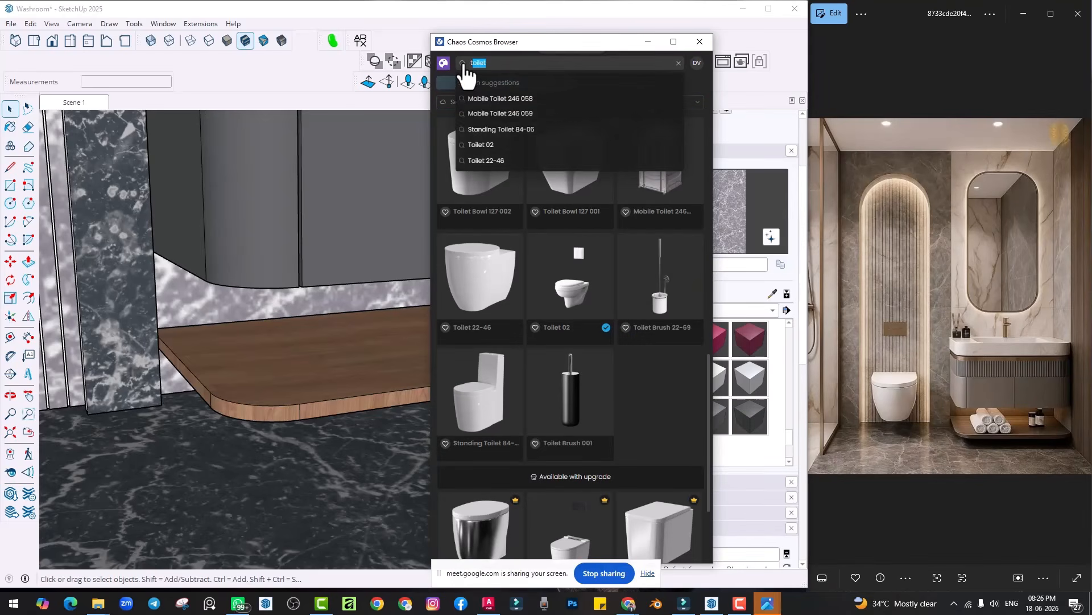
text(bathr)
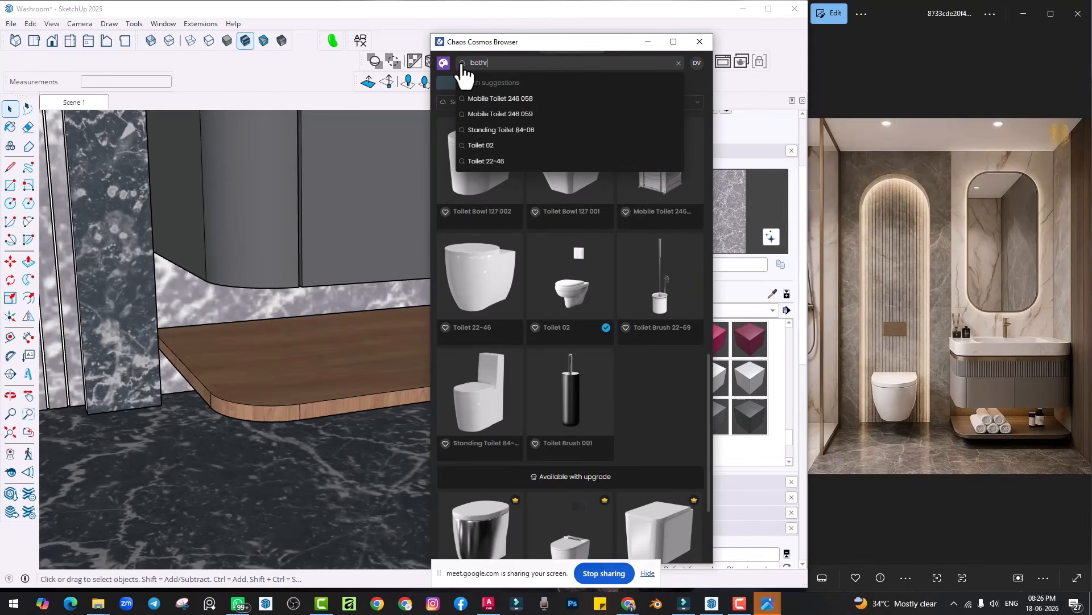
text(oom)
key(Return)
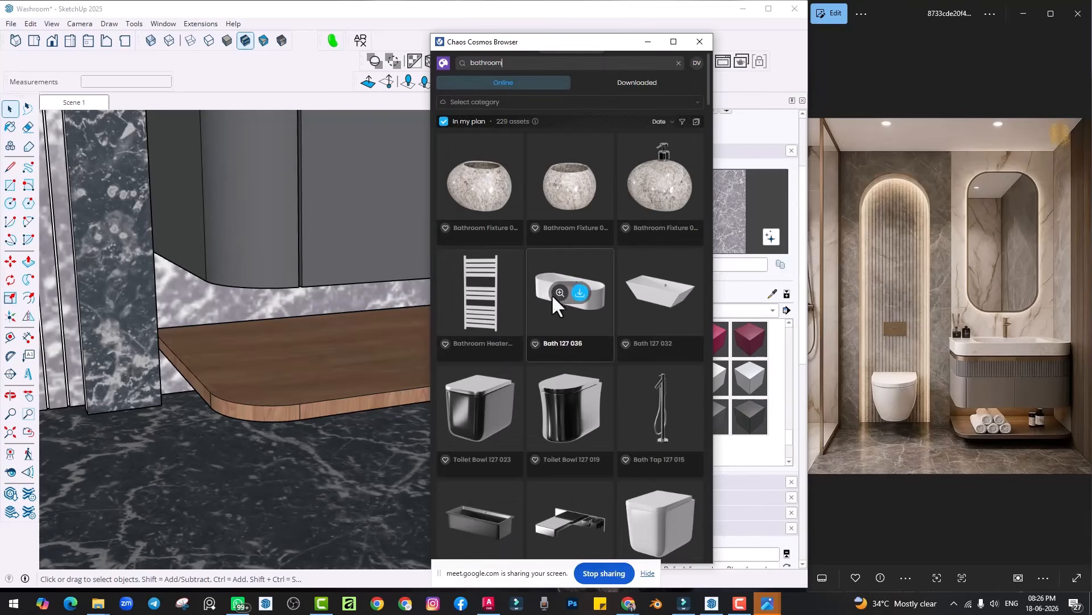
Step: Browse the bathroom assets in the Chaos Cosmos library and download Bath Accessories Set 001
scroll(551, 294, down, 2)
scroll(556, 298, up, 2)
scroll(566, 285, down, 5)
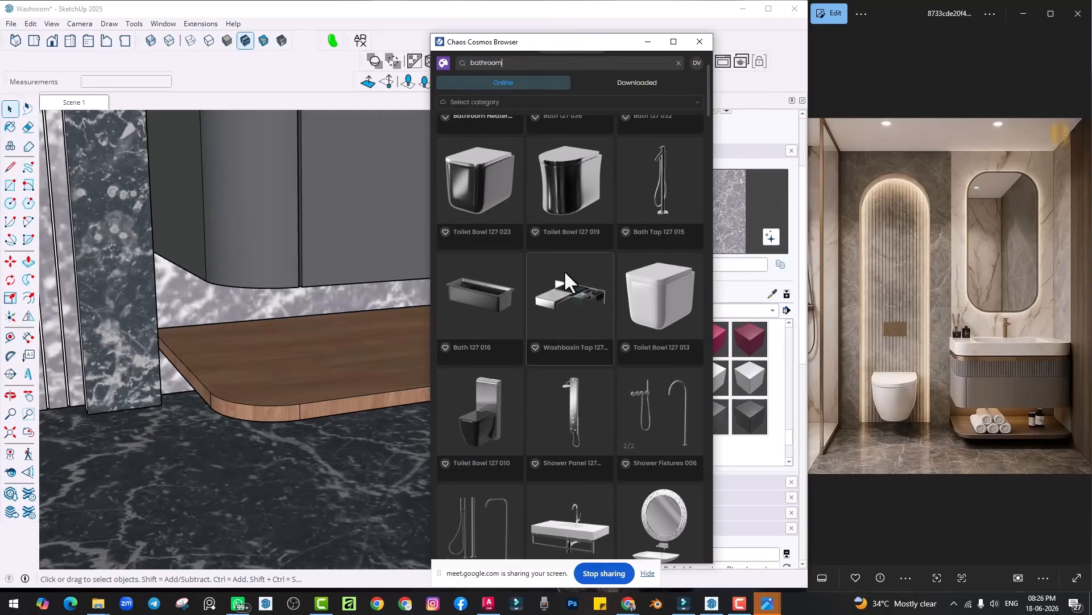
scroll(568, 278, down, 6)
scroll(569, 275, up, 6)
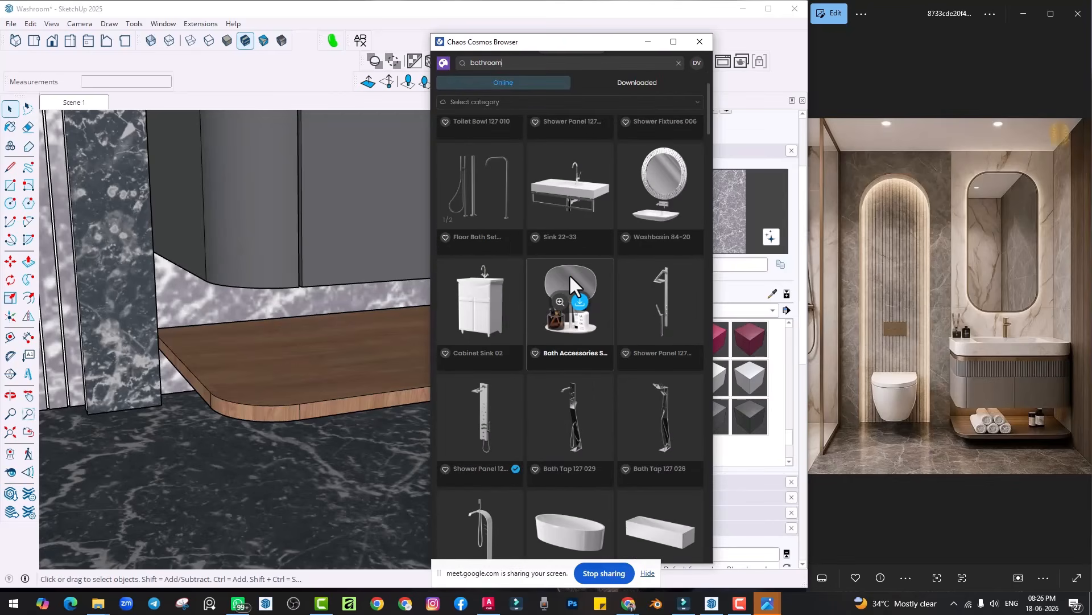
click(580, 309)
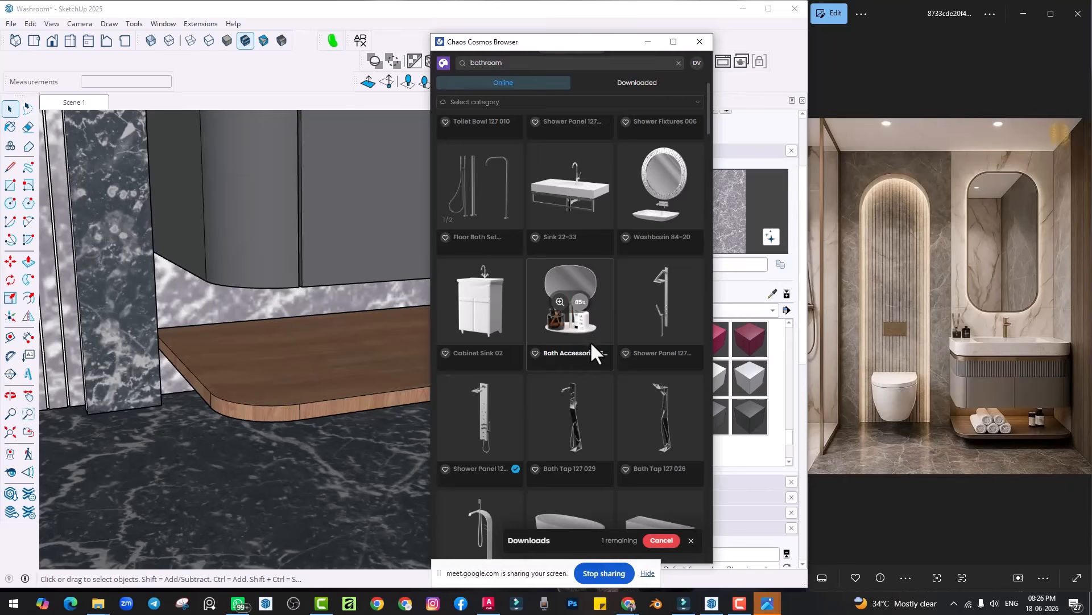
Step: Browse the rest of the bathroom assets to the end of the list and download Towel Hanger 22-59
scroll(589, 337, down, 10)
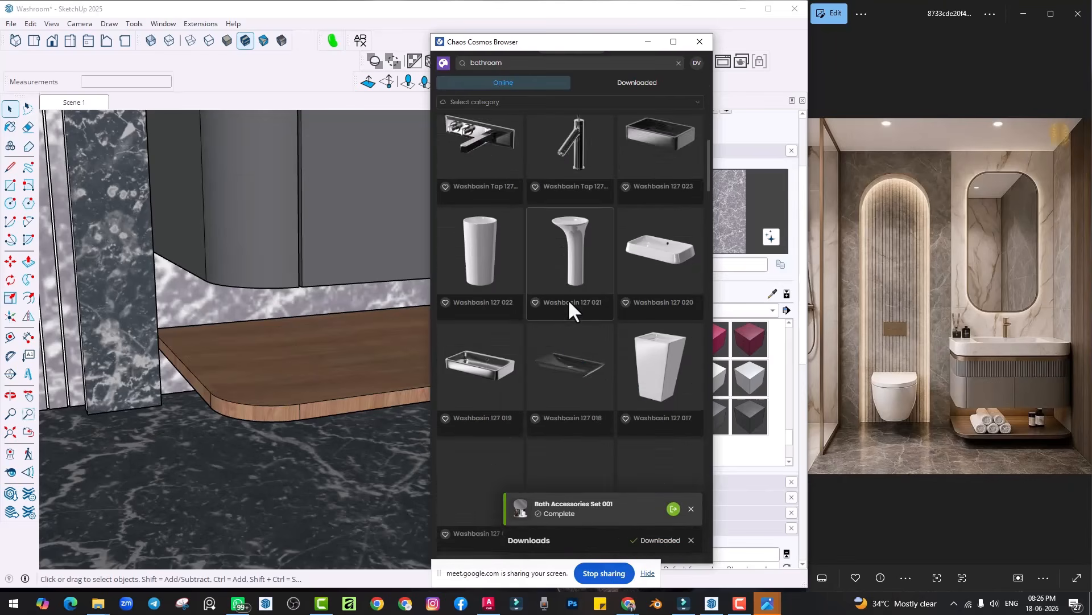
scroll(568, 298, up, 5)
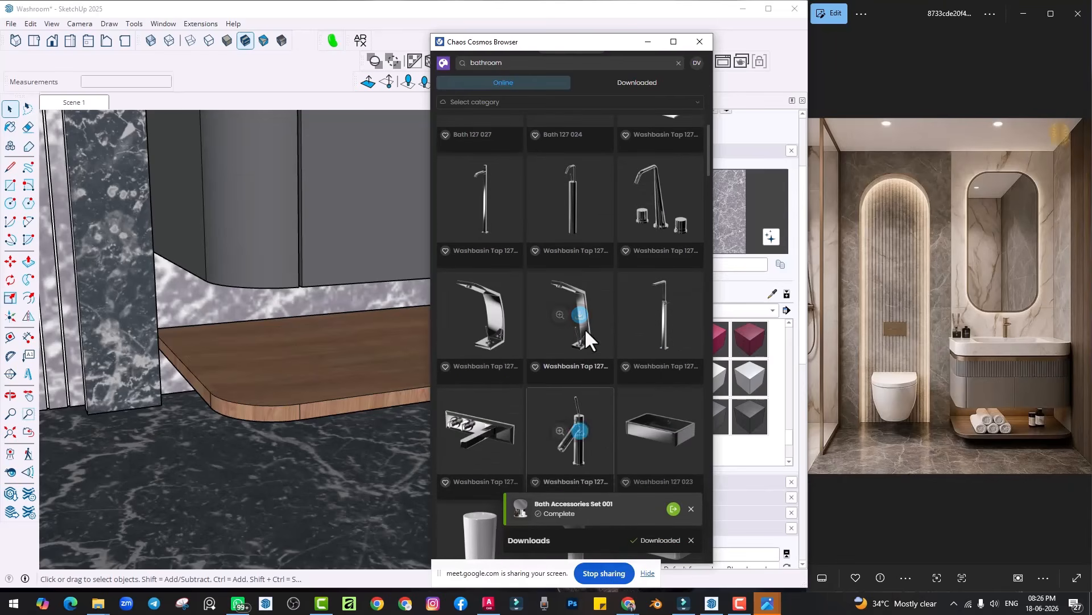
scroll(579, 342, down, 2)
mouse_move(280, 303)
middle_down()
mouse_move(299, 282)
mouse_move(300, 344)
mouse_move(297, 276)
mouse_move(273, 353)
mouse_move(276, 344)
middle_up()
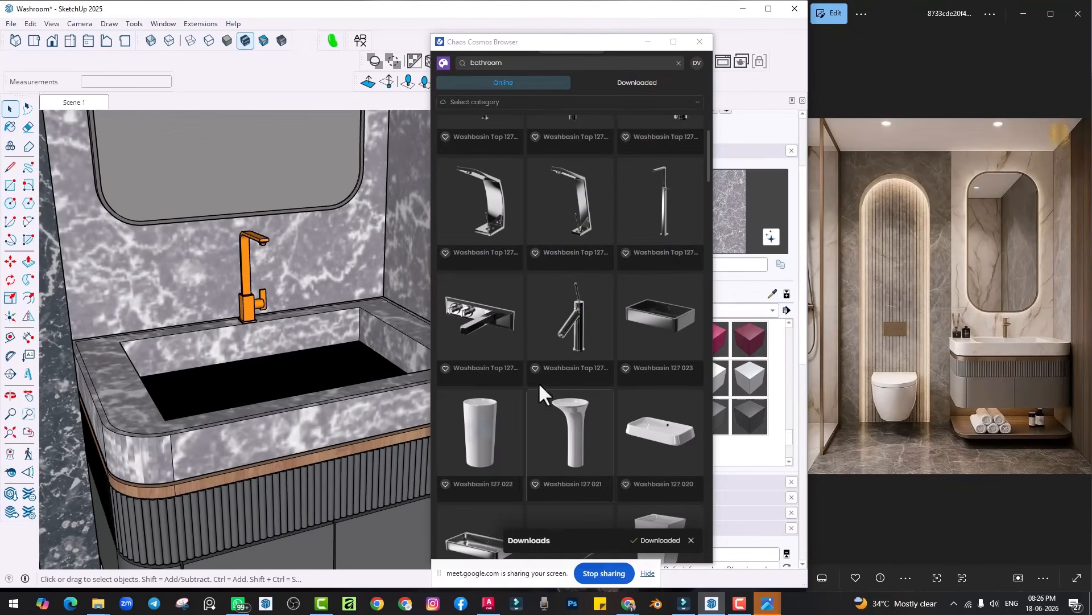
scroll(563, 341, down, 4)
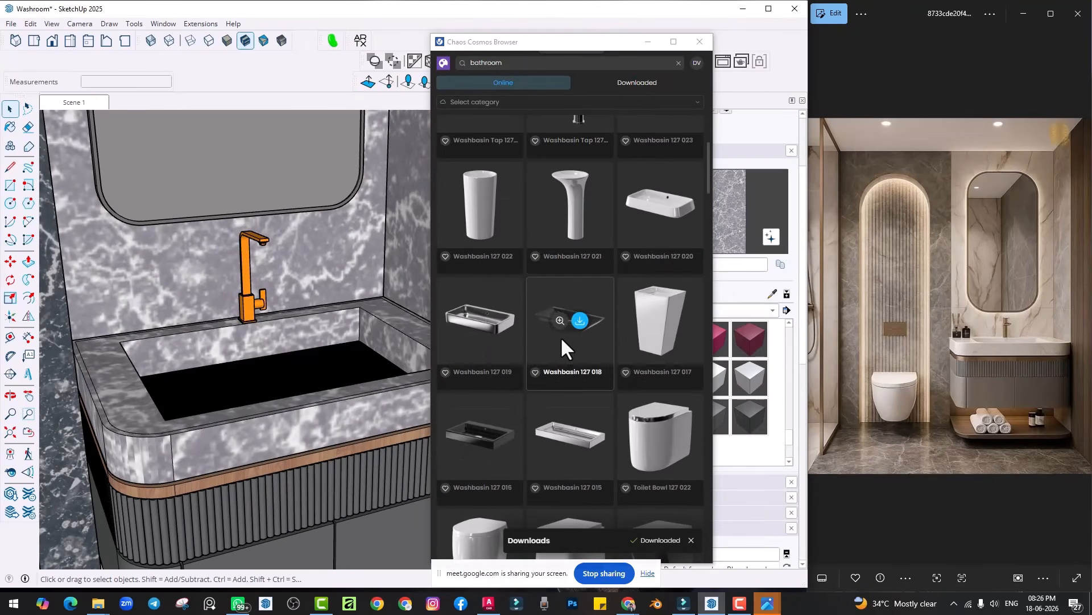
scroll(561, 337, down, 10)
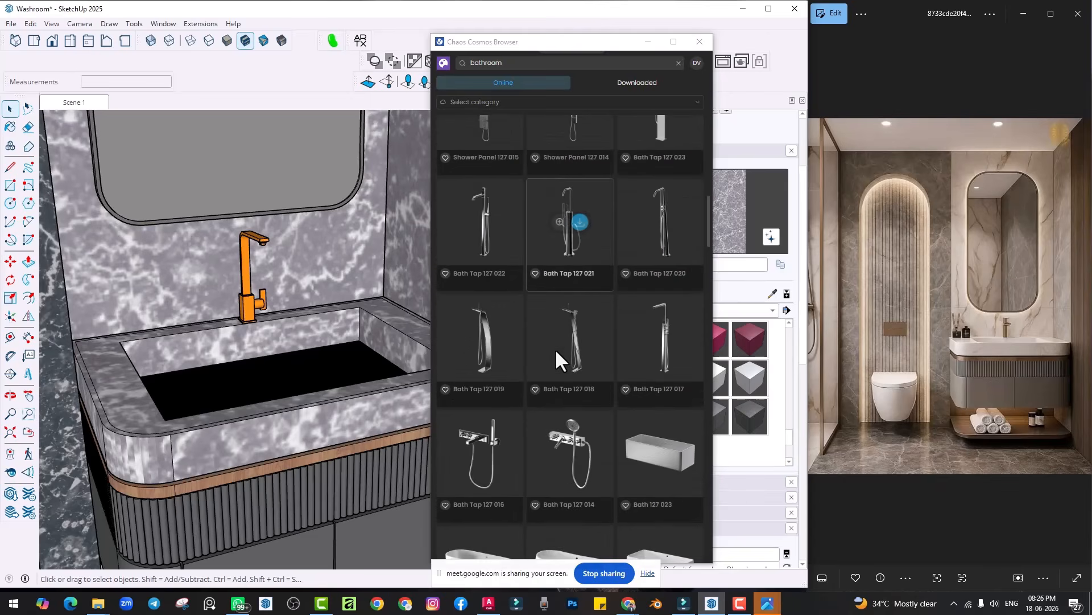
scroll(555, 348, down, 10)
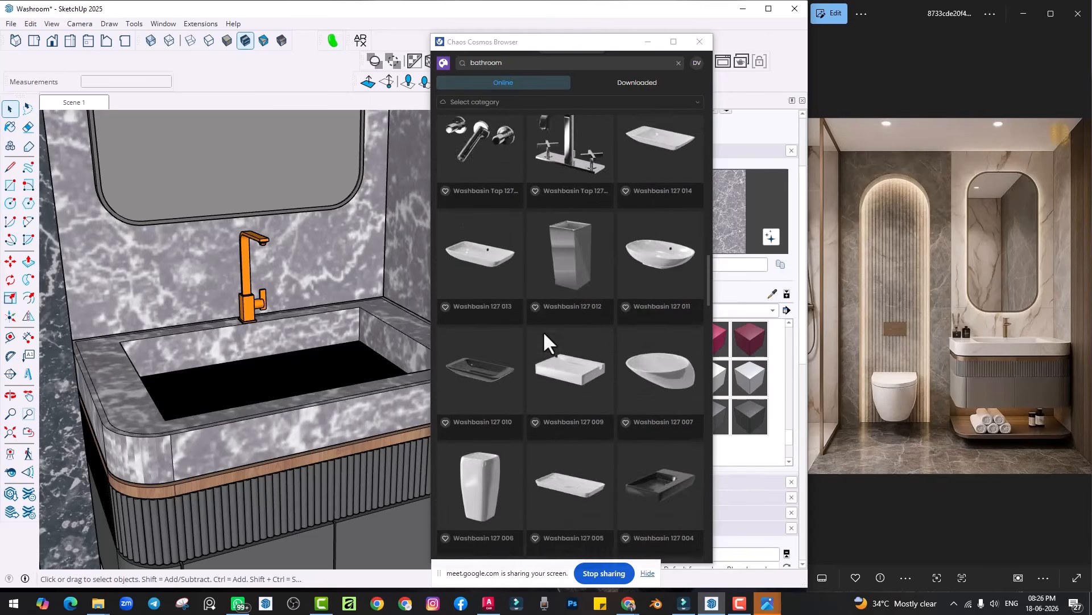
scroll(544, 335, down, 10)
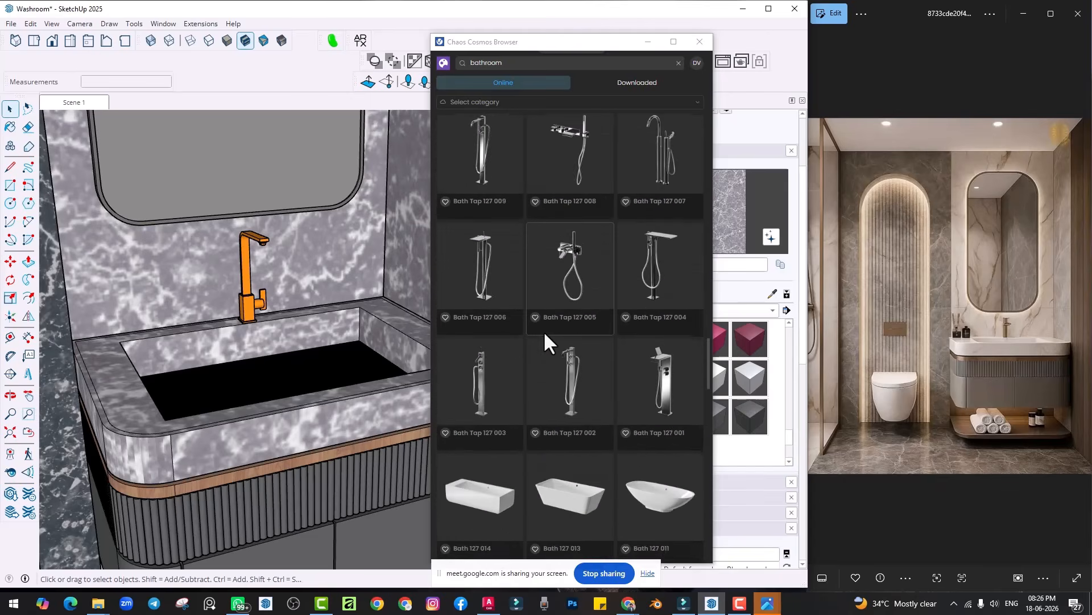
scroll(544, 332, down, 10)
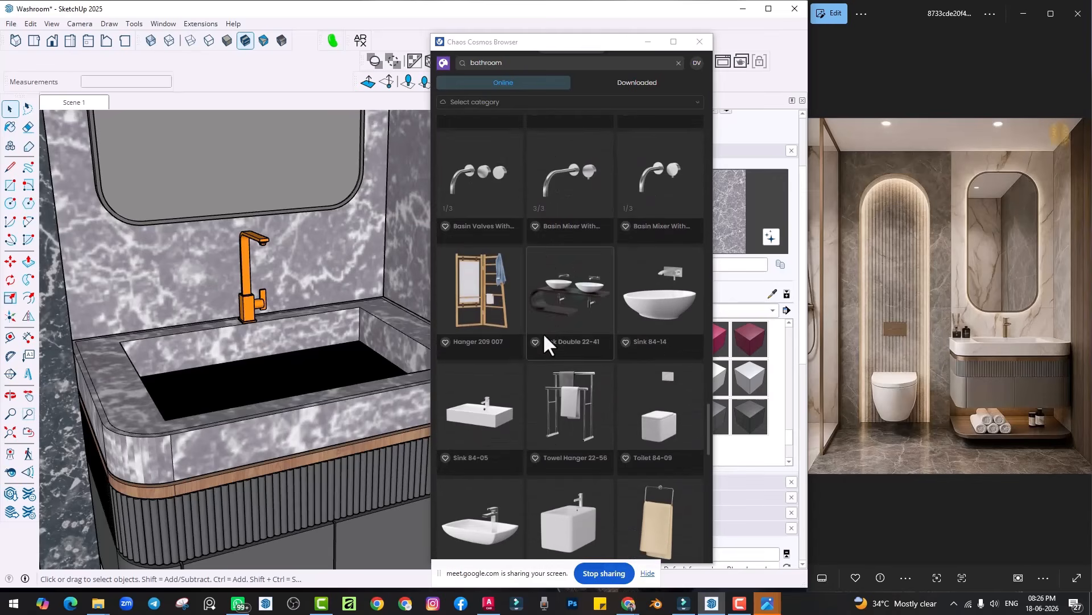
scroll(544, 333, down, 10)
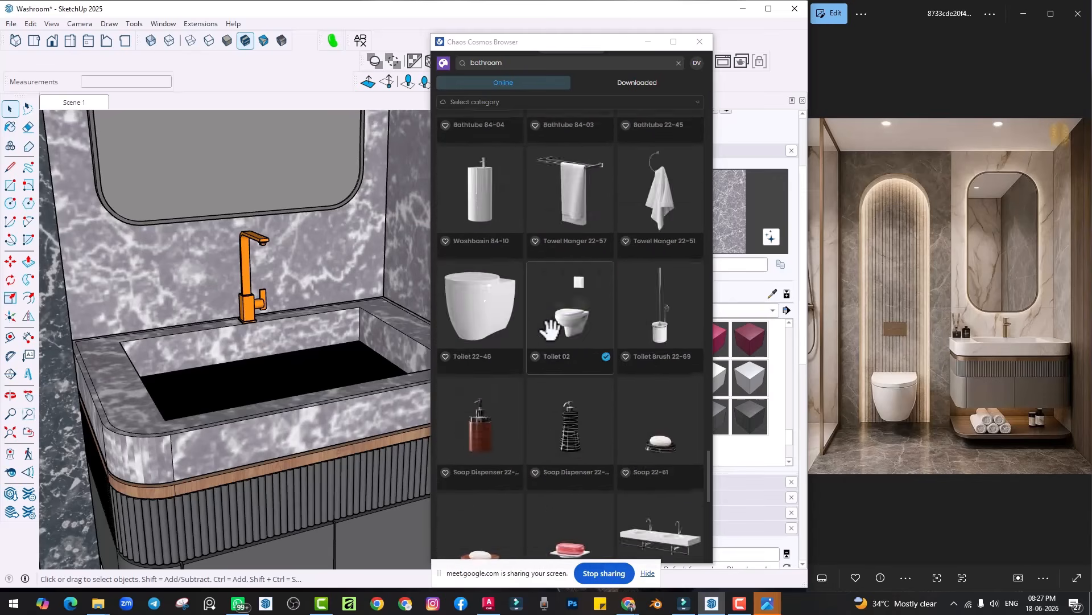
scroll(551, 330, up, 5)
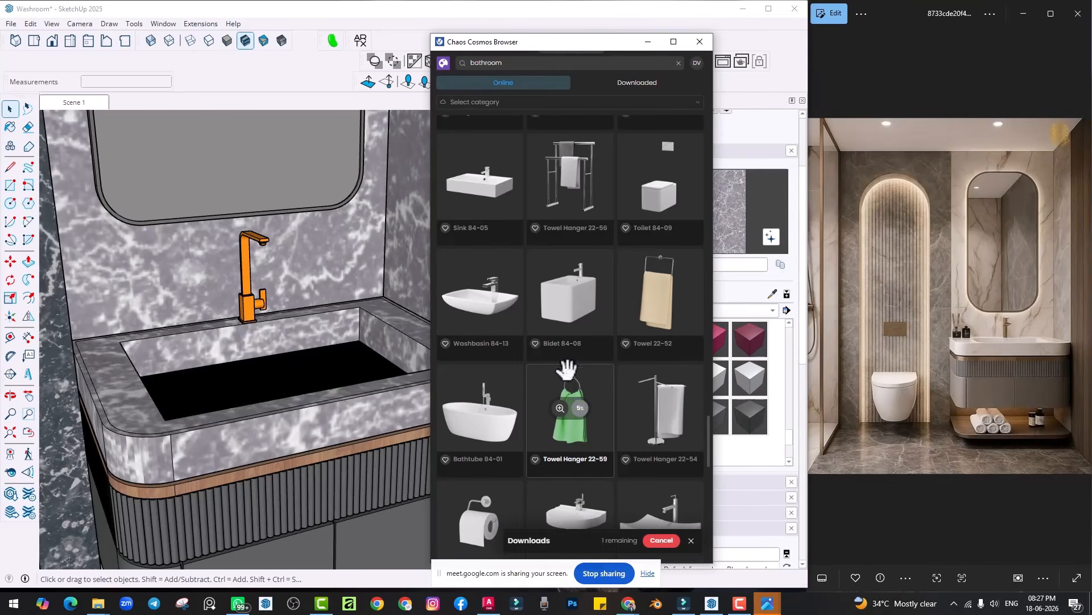
scroll(561, 356, down, 10)
scroll(547, 356, down, 5)
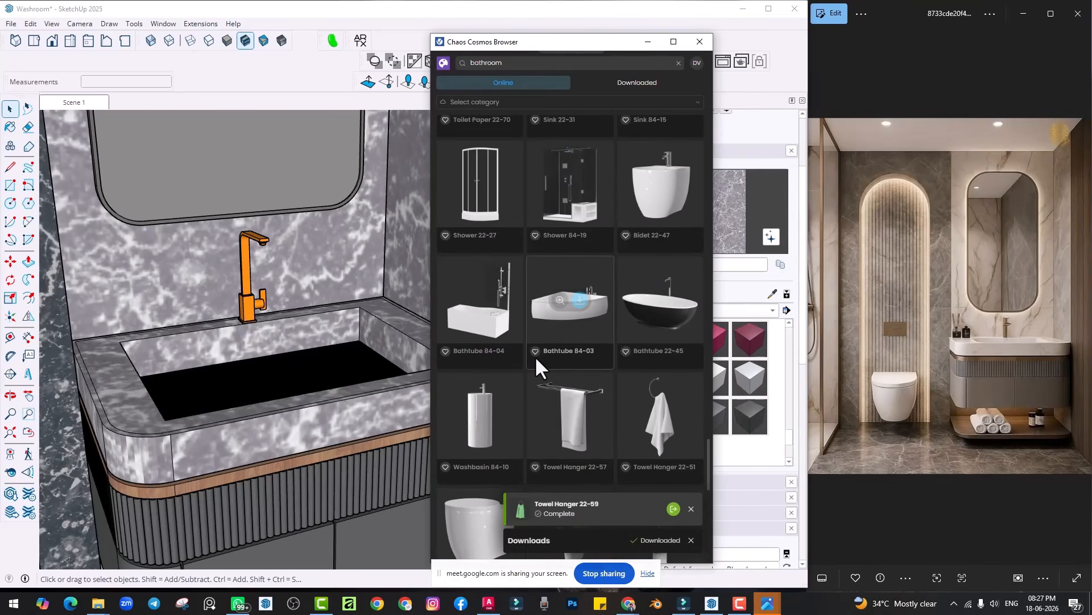
scroll(538, 350, down, 8)
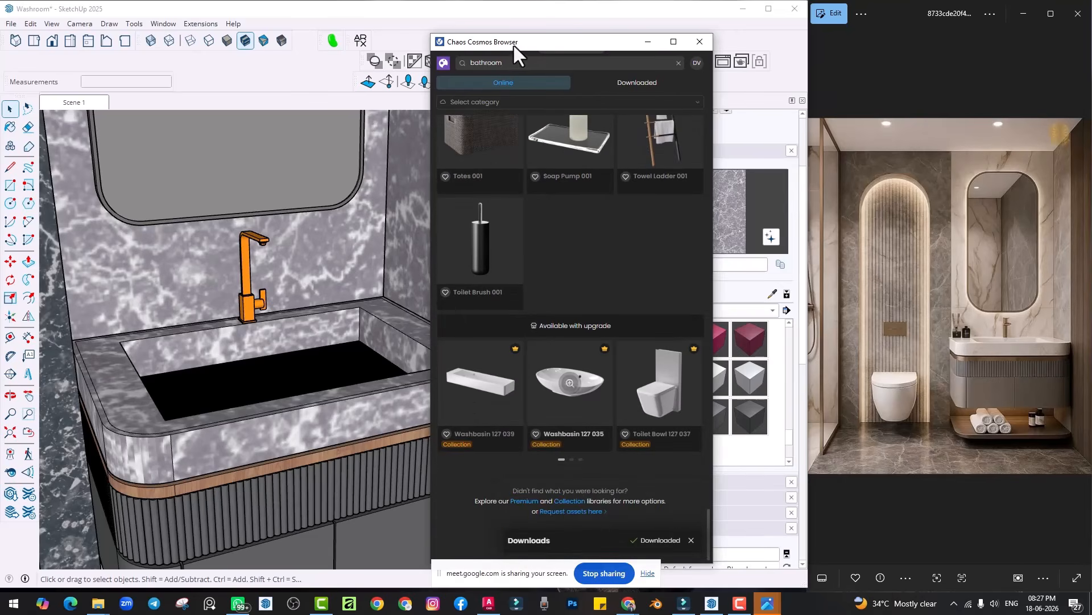
Step: Search the Chaos Cosmos library for "towel", look through the results for folded towels, and close the asset browser
drag(503, 64, 422, 69)
text(to)
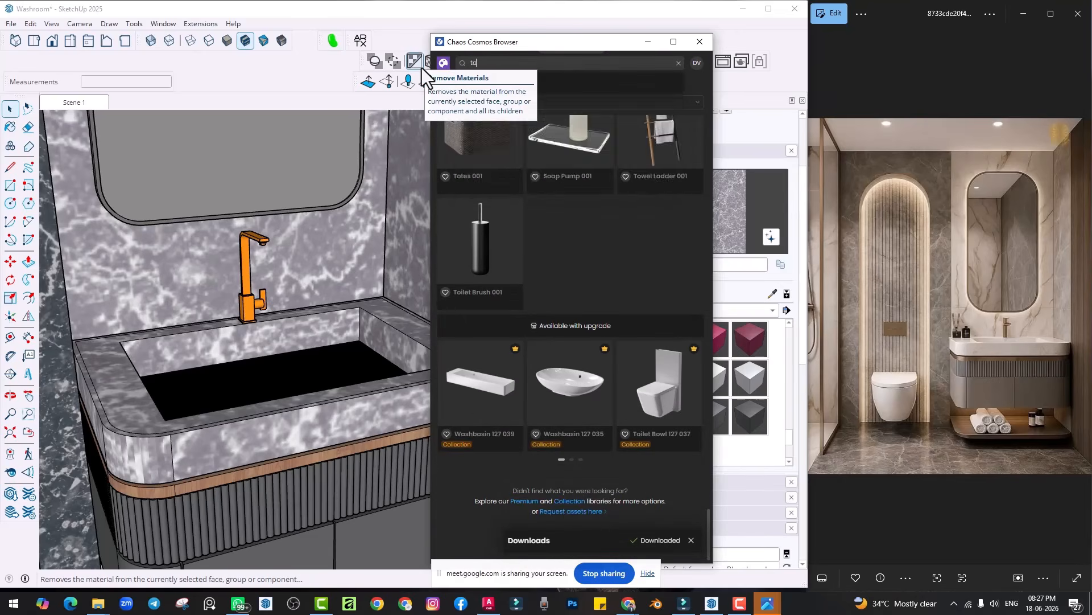
text(wel)
key(Return)
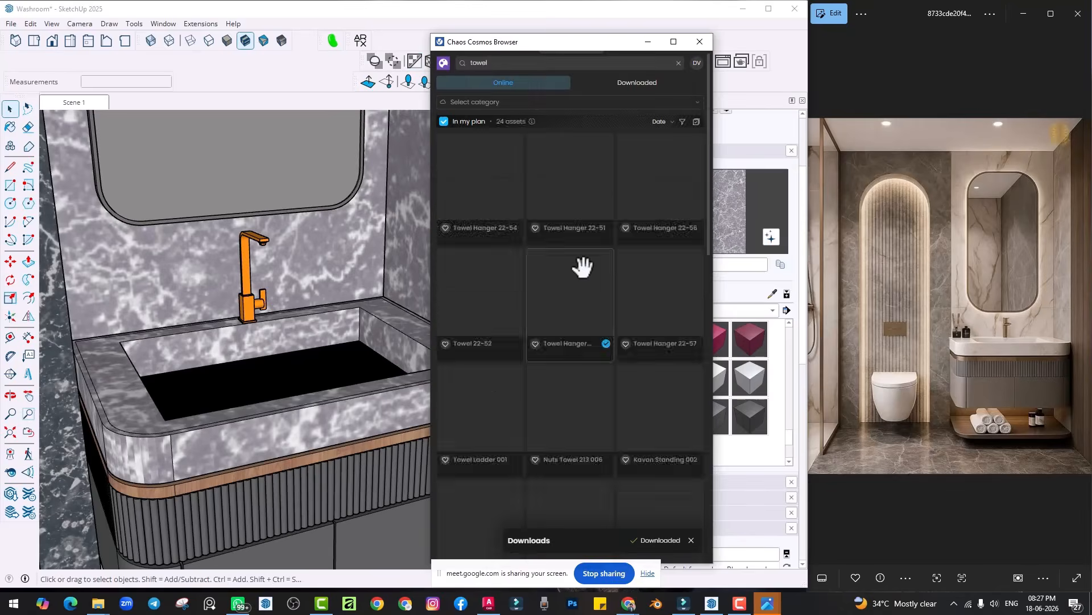
scroll(519, 227, down, 10)
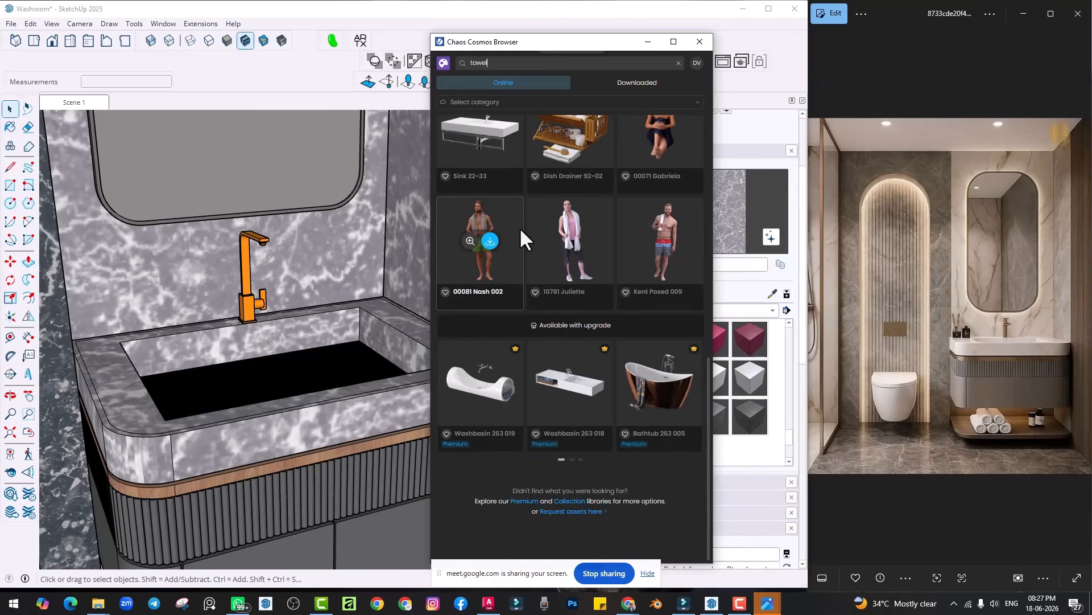
scroll(603, 366, up, 3)
scroll(604, 367, up, 7)
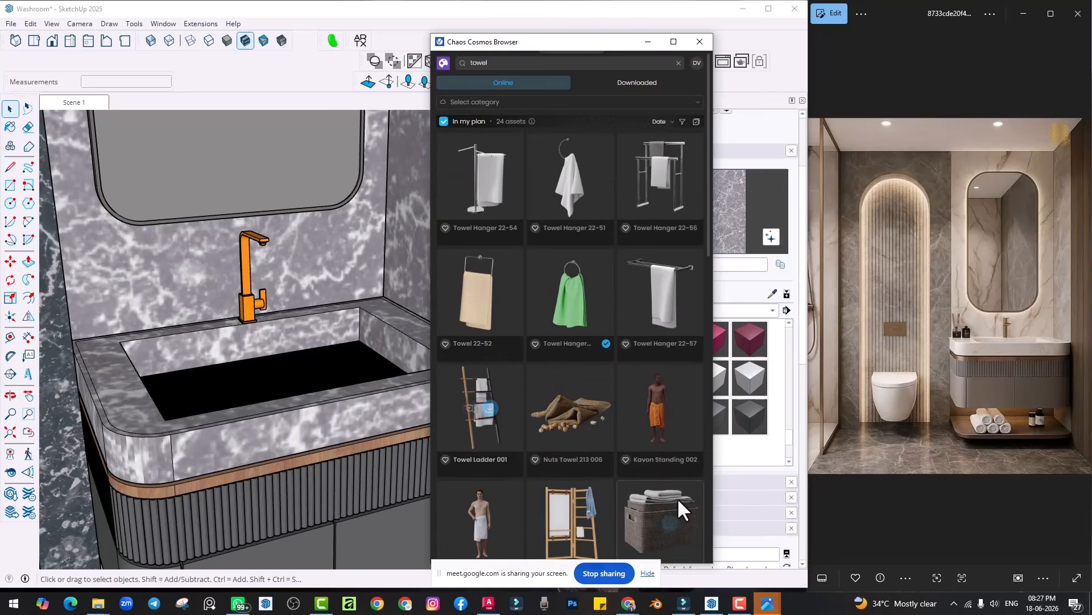
scroll(674, 495, down, 4)
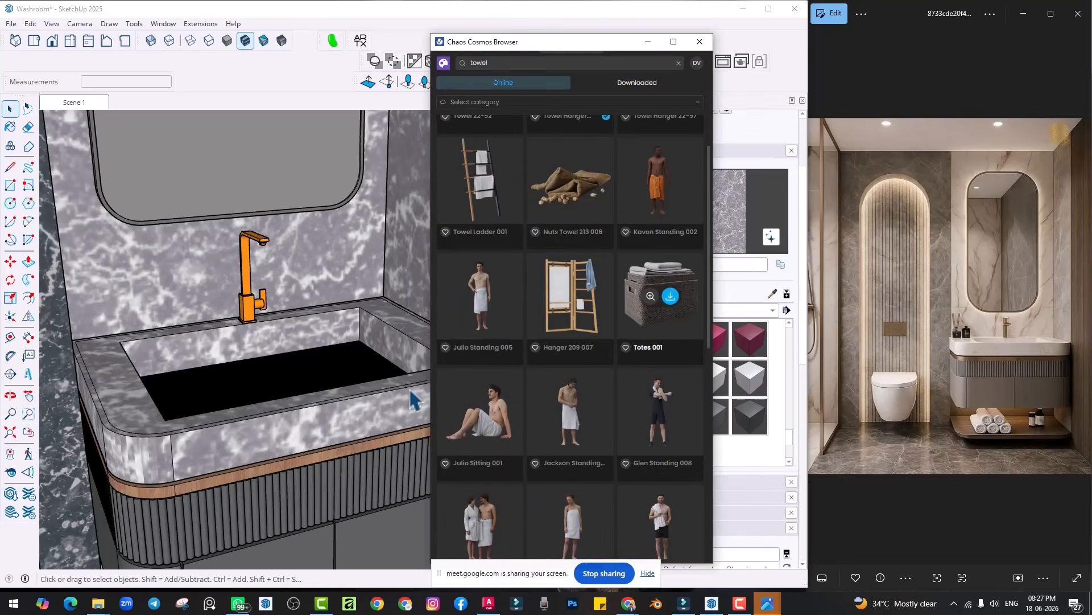
mouse_move(273, 424)
middle_down()
mouse_move(284, 447)
mouse_move(281, 268)
mouse_move(293, 341)
middle_up()
scroll(623, 307, up, 4)
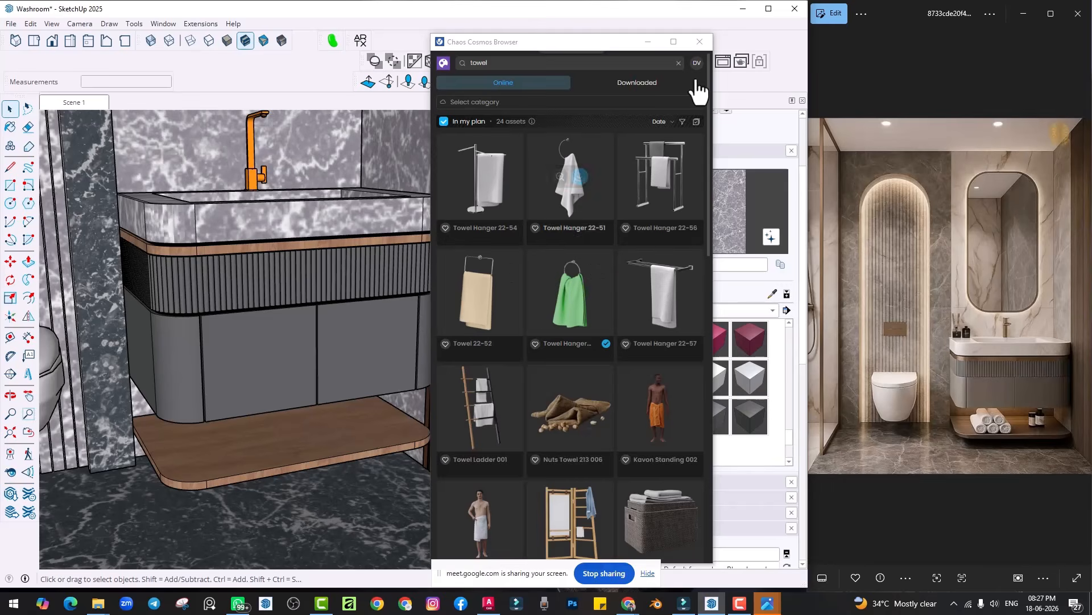
click(699, 41)
Step: Paint the bare wall section beside the slatted wood panel with the sampled Gray Marble material
scroll(364, 373, down, 1)
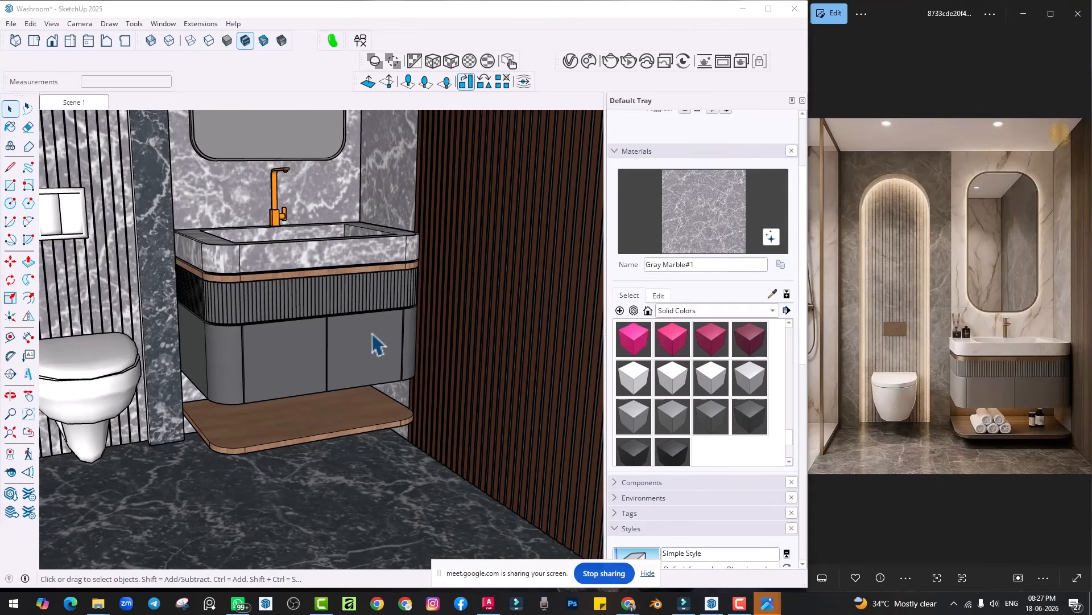
scroll(378, 391, up, 2)
scroll(362, 402, up, 3)
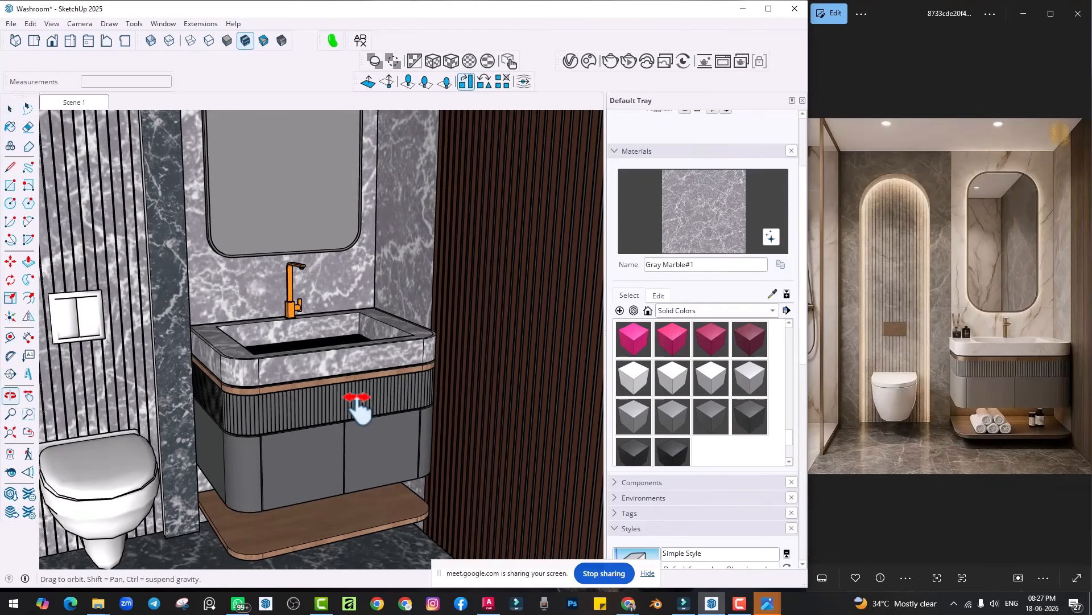
scroll(332, 281, down, 10)
middle_drag(367, 380, 472, 436)
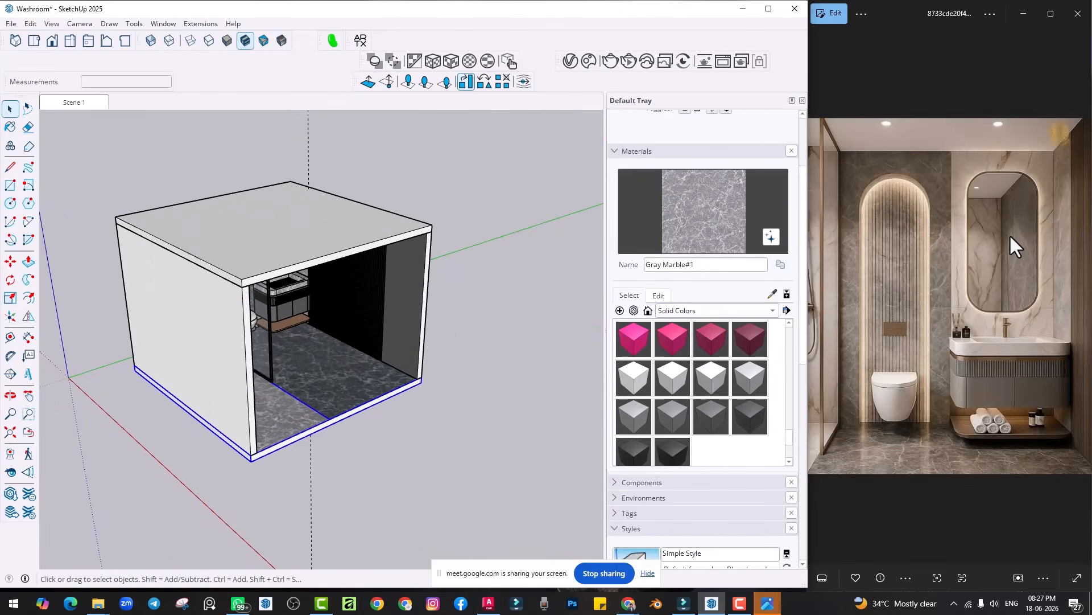
scroll(493, 309, up, 8)
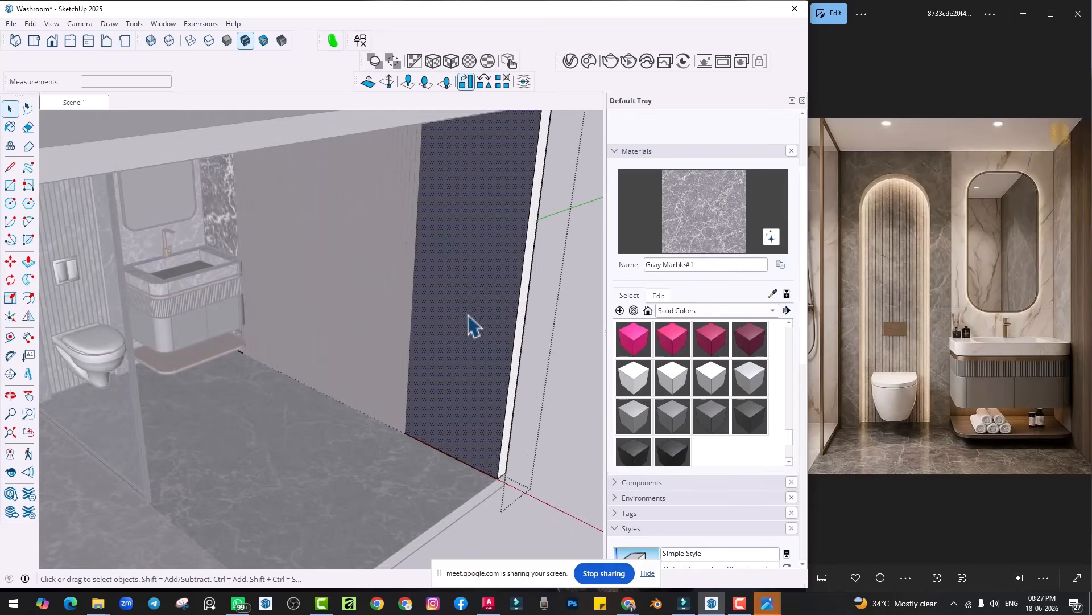
scroll(468, 315, down, 5)
click(11, 128)
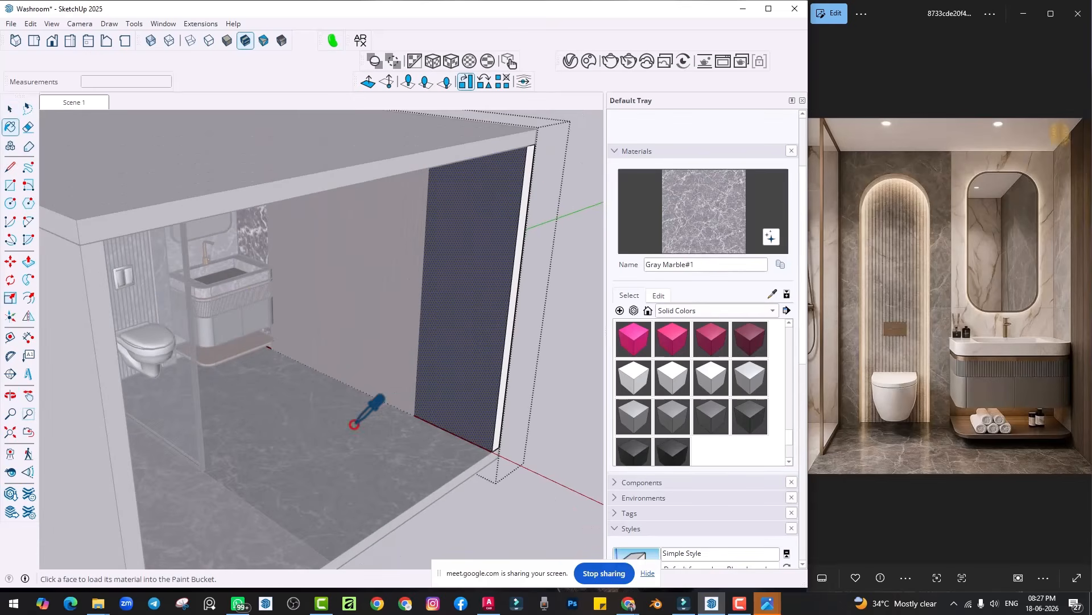
alt+click(456, 356)
click(501, 390)
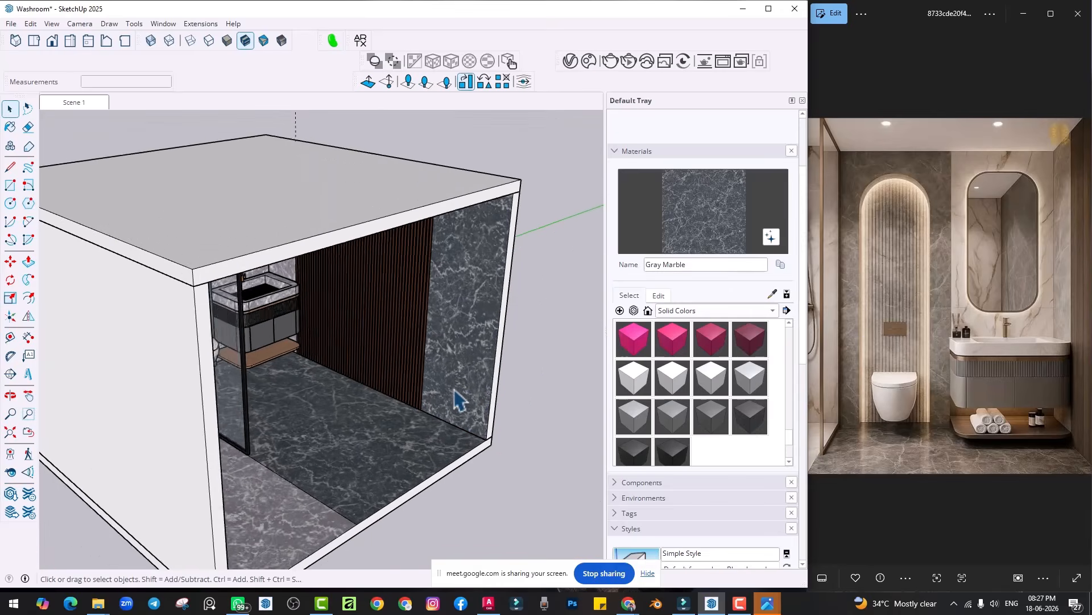
Step: Draw a rectangle across the room's open front from corner to corner and extrude it into a thin wall
scroll(455, 398, down, 1)
scroll(482, 389, down, 2)
key(r)
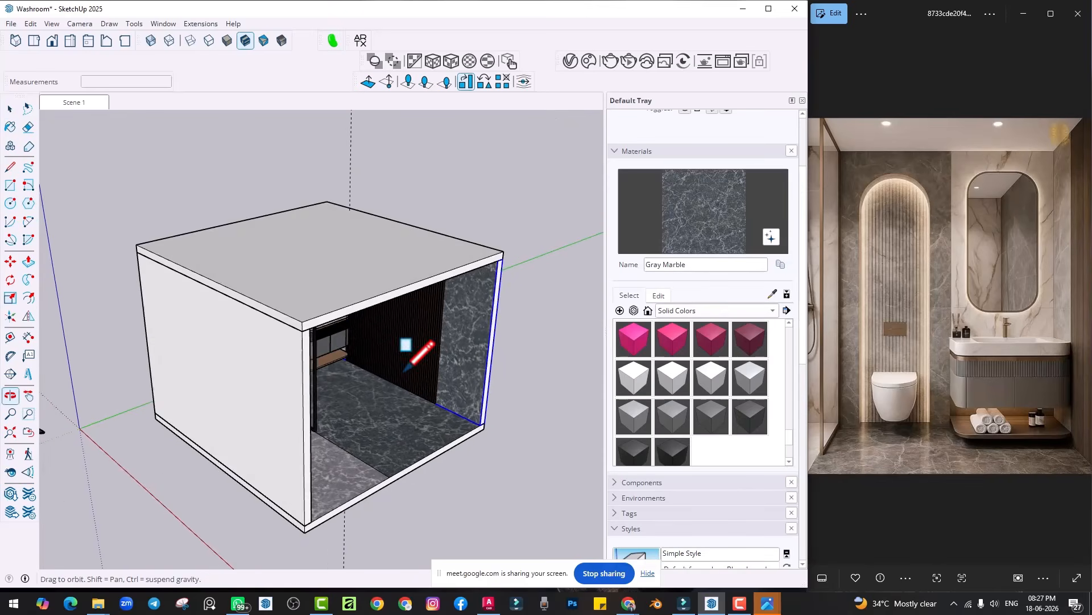
click(284, 316)
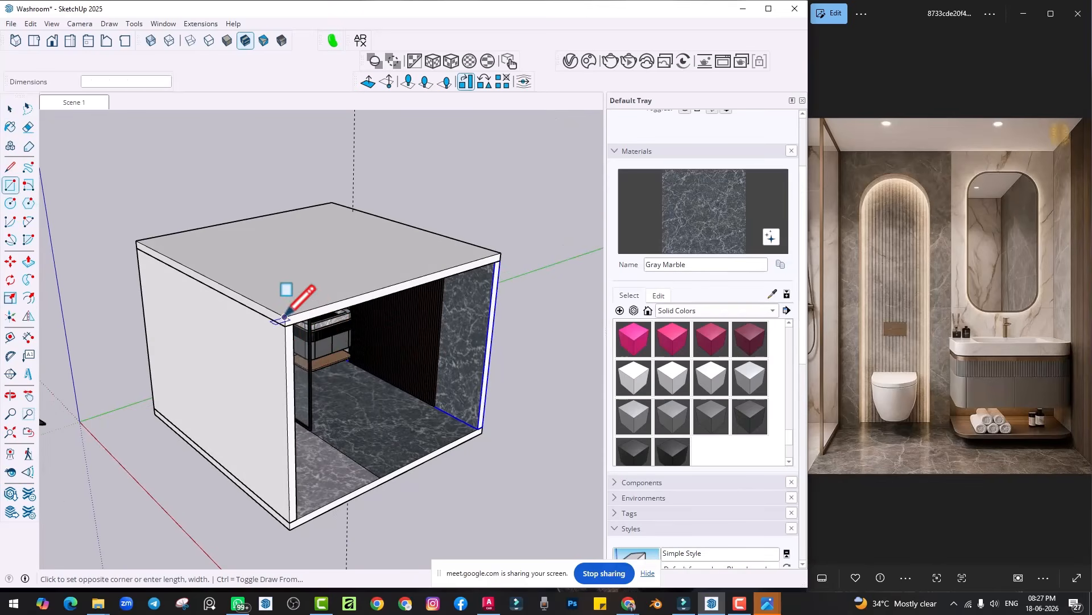
click(483, 428)
key(p)
click(397, 432)
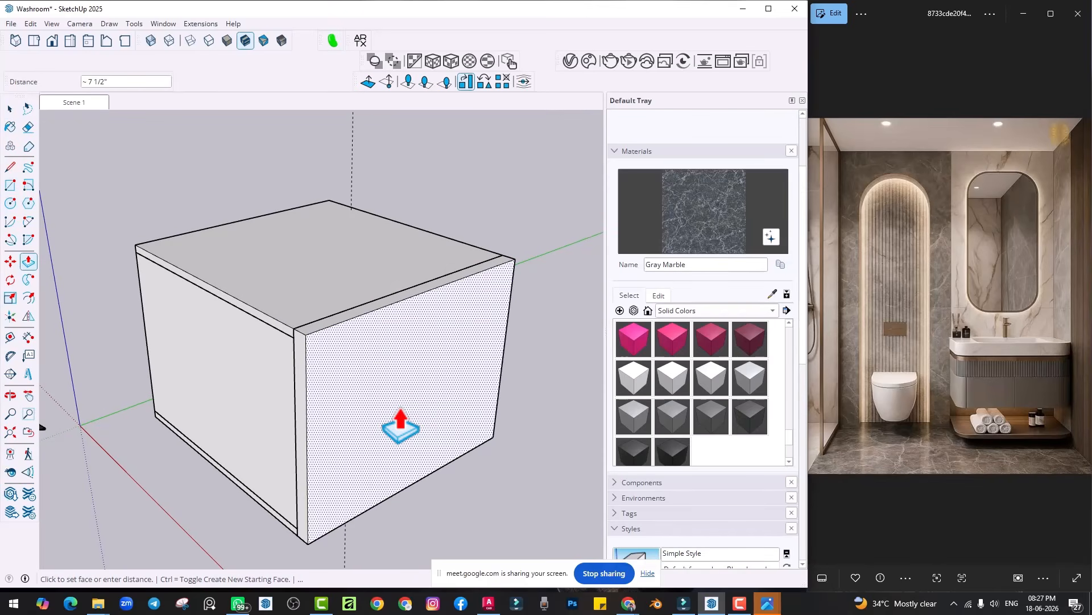
key(space)
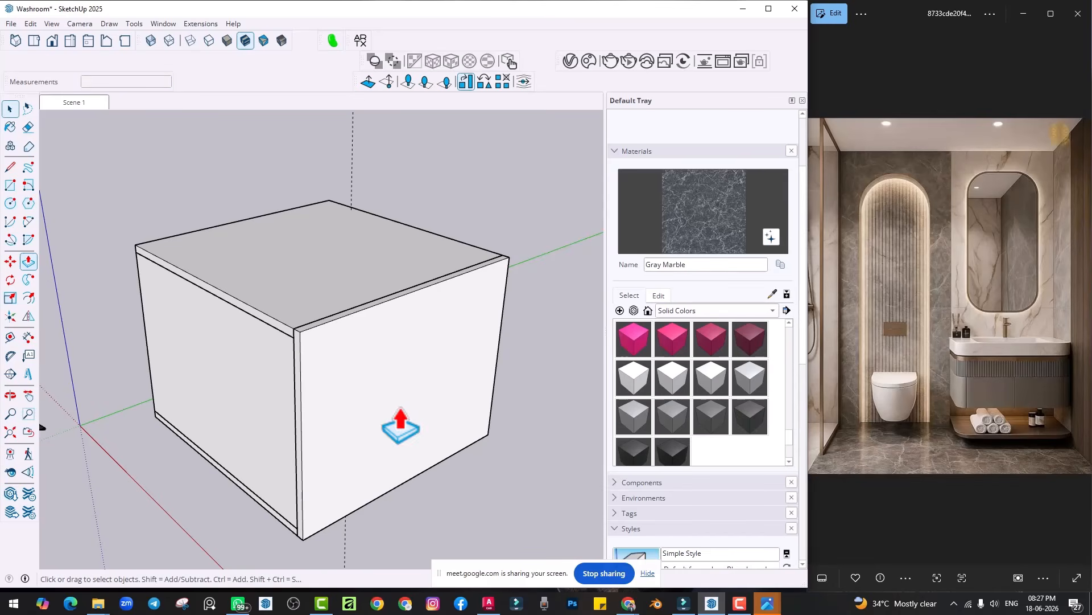
Step: Select the new front wall's face with its bounding edges and make it a group
double_click(400, 392)
right_click(398, 390)
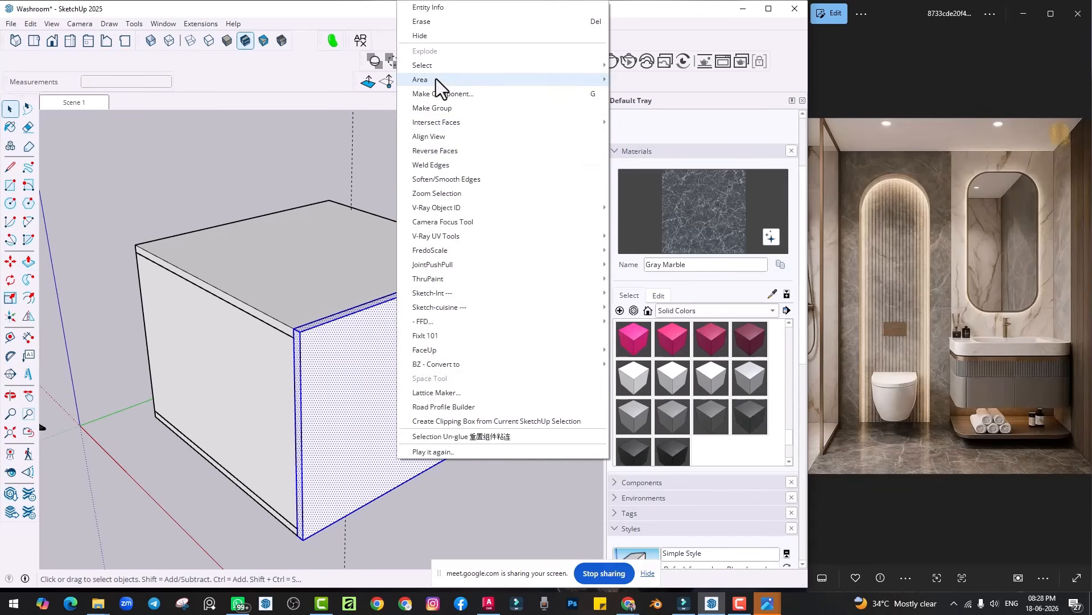
click(432, 109)
Step: Open the front wall group, paint its inner face with Gray Marble, and exit the group
double_click(387, 371)
middle_drag(353, 384, 566, 402)
key(i)
click(10, 127)
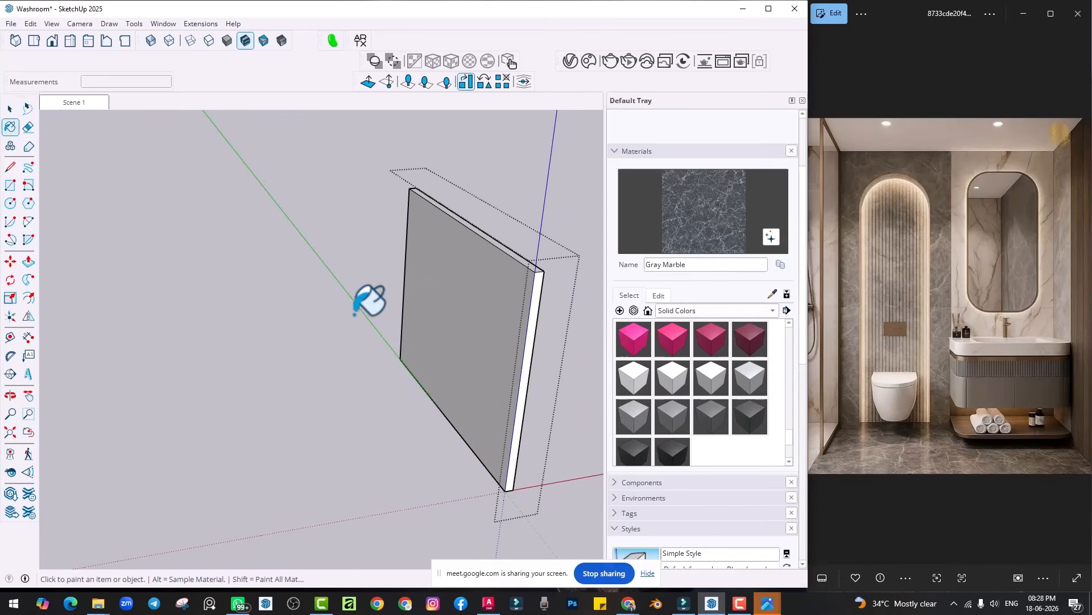
key(i)
mouse_move(501, 272)
middle_down()
mouse_move(220, 297)
mouse_move(360, 312)
middle_up()
key(space)
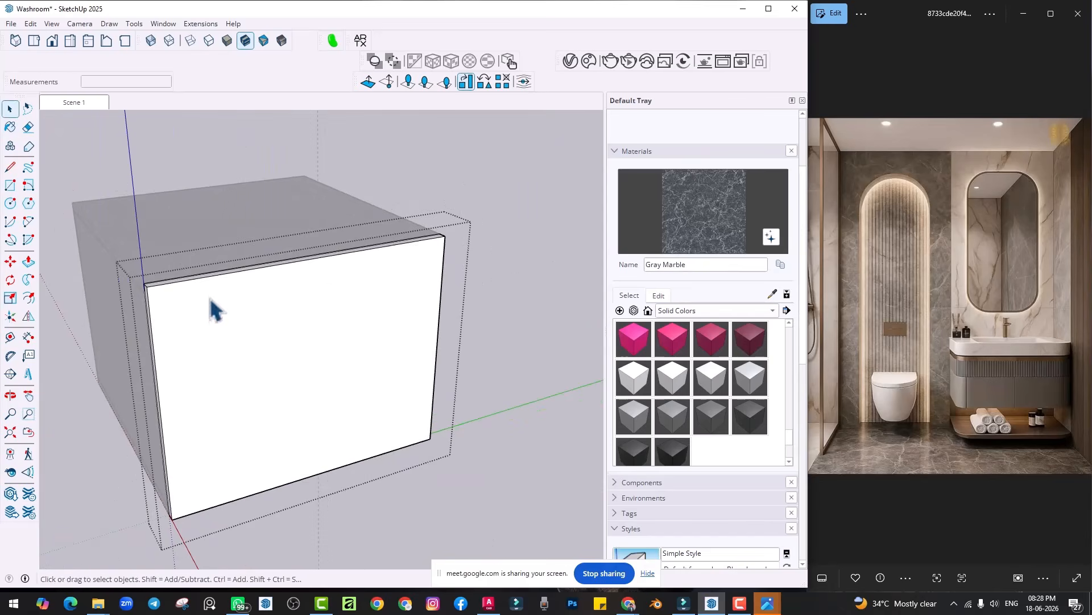
key(Escape)
Step: Hide the outer side wall next to the shower area to open the view into the washroom
middle_drag(210, 296, 86, 369)
click(186, 374)
key(h)
middle_drag(158, 380, 215, 366)
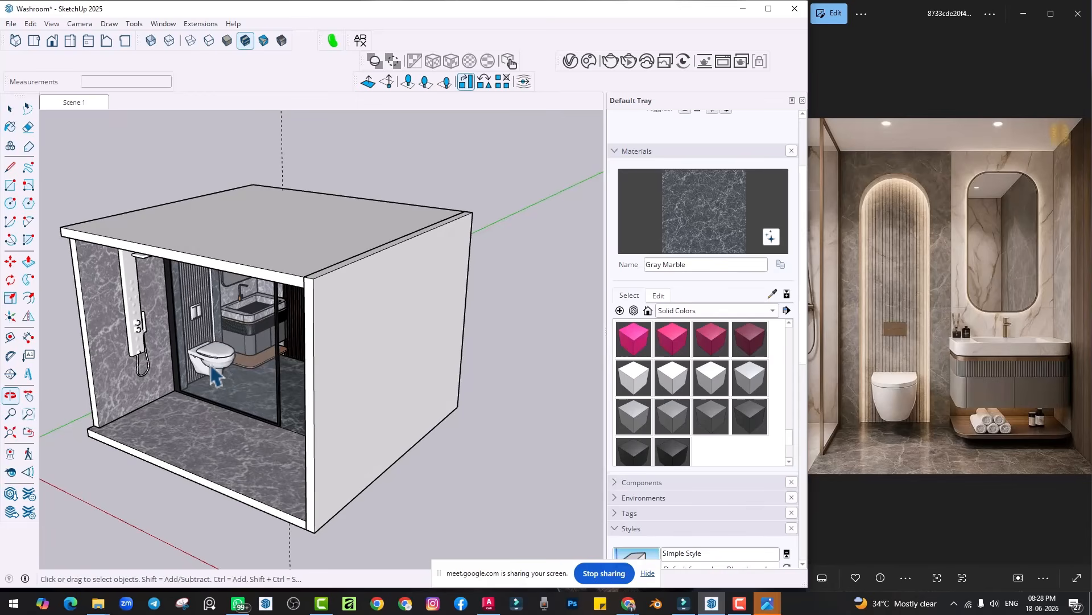
Step: Sample Gray Marble#1 from the shower floor, paint the front wall group's inner face with it, and exit the group
click(10, 127)
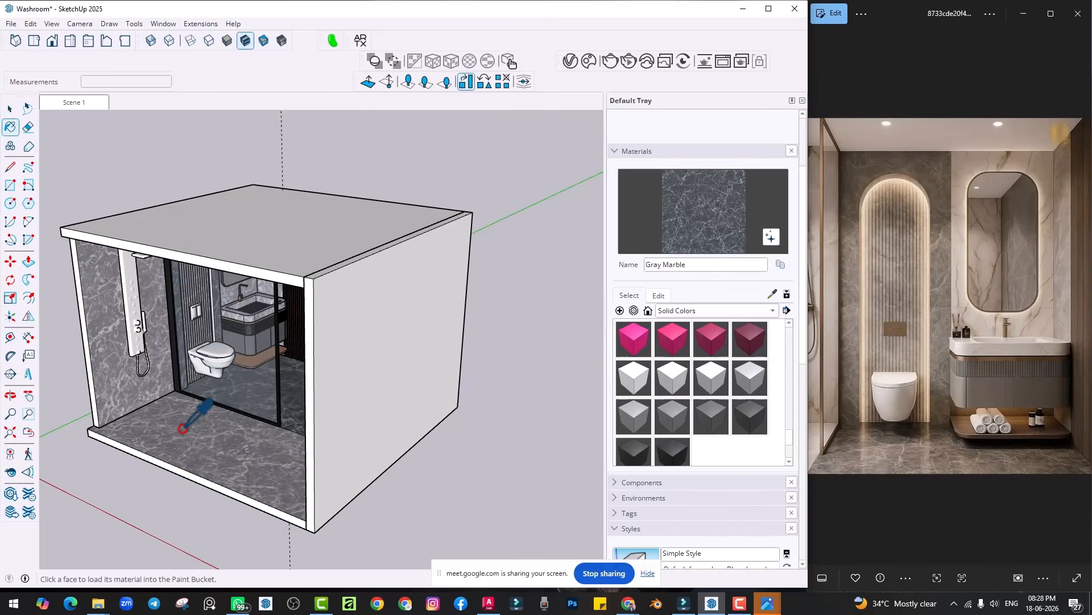
alt+click(182, 428)
middle_drag(253, 431, 477, 354)
key(space)
double_click(507, 322)
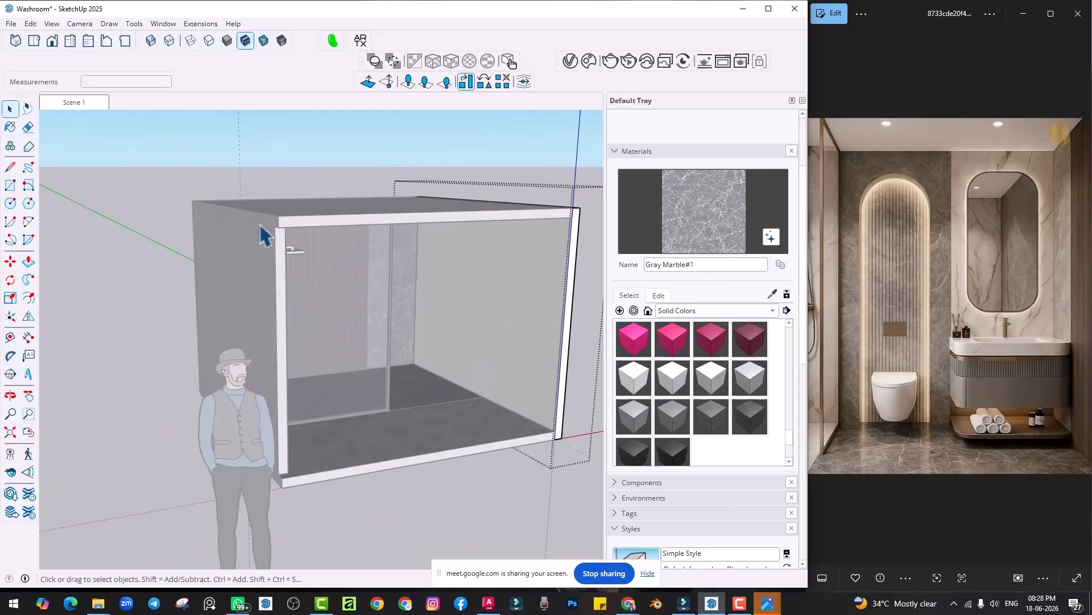
click(9, 127)
click(515, 290)
key(space)
click(376, 181)
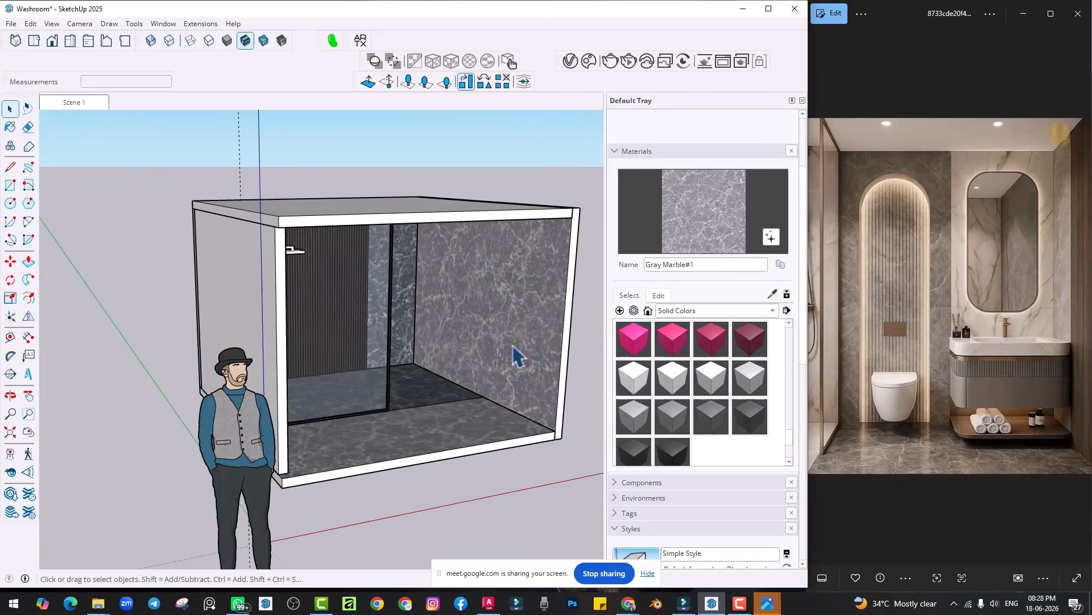
Step: Inspect the enclosed washroom from several sides and from the saved Scene 1 view
middle_drag(515, 356, 336, 307)
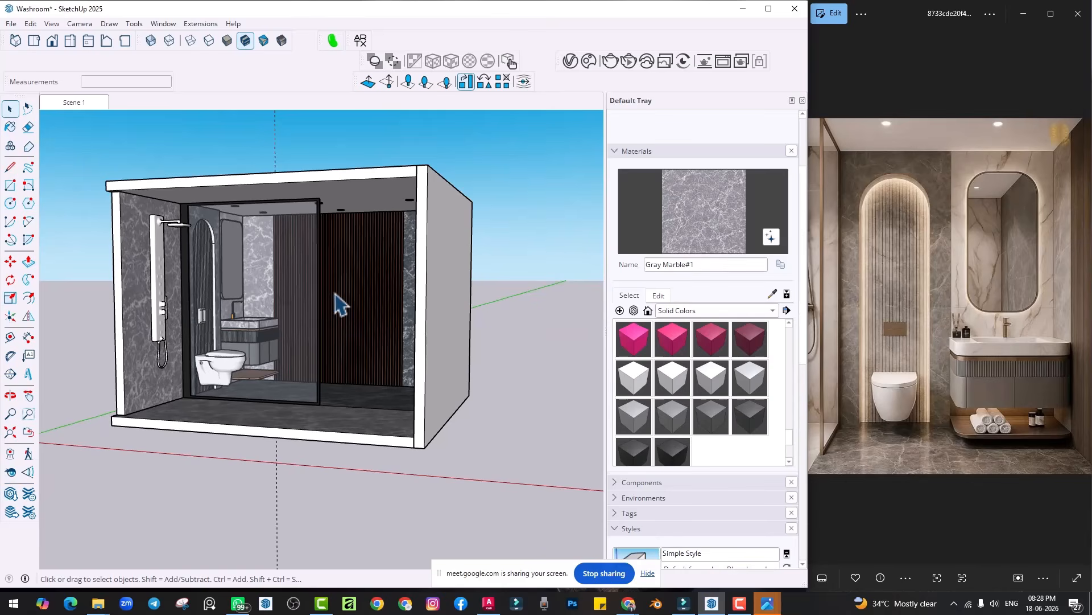
middle_drag(332, 221, 339, 336)
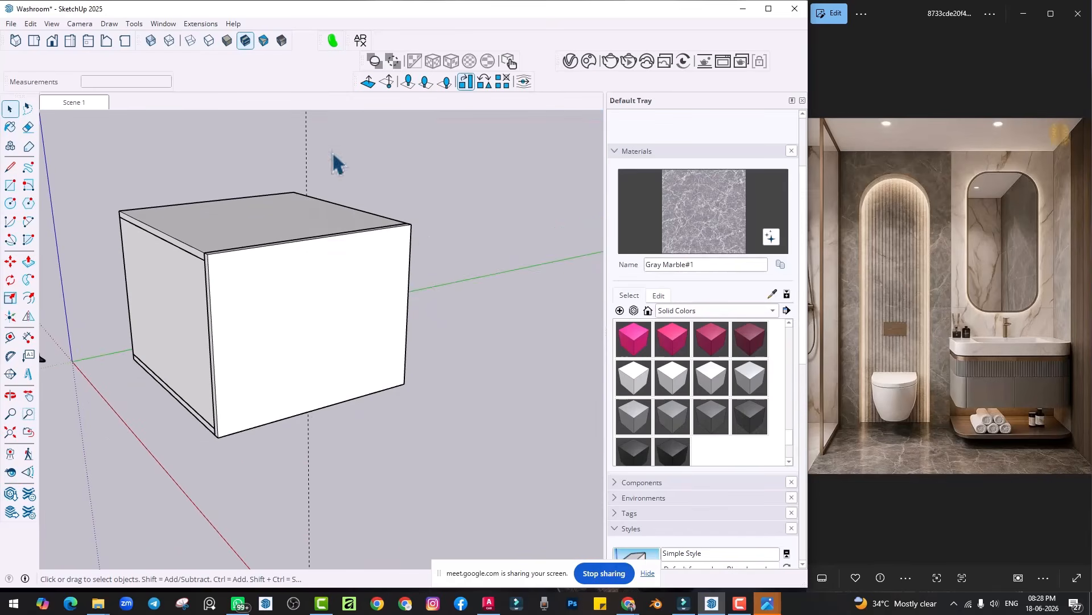
right_click(309, 76)
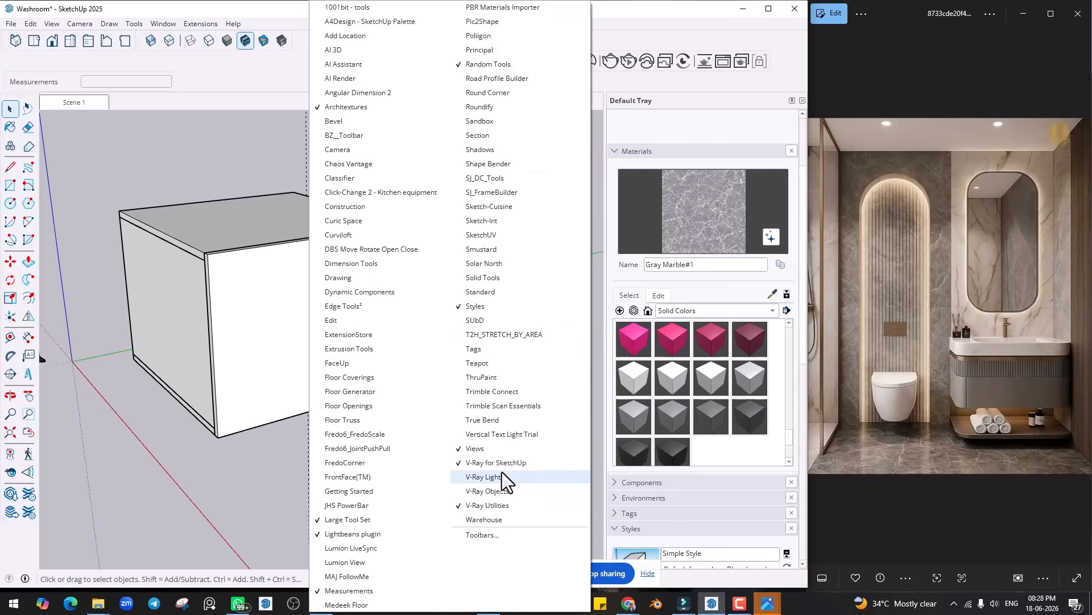
click(257, 74)
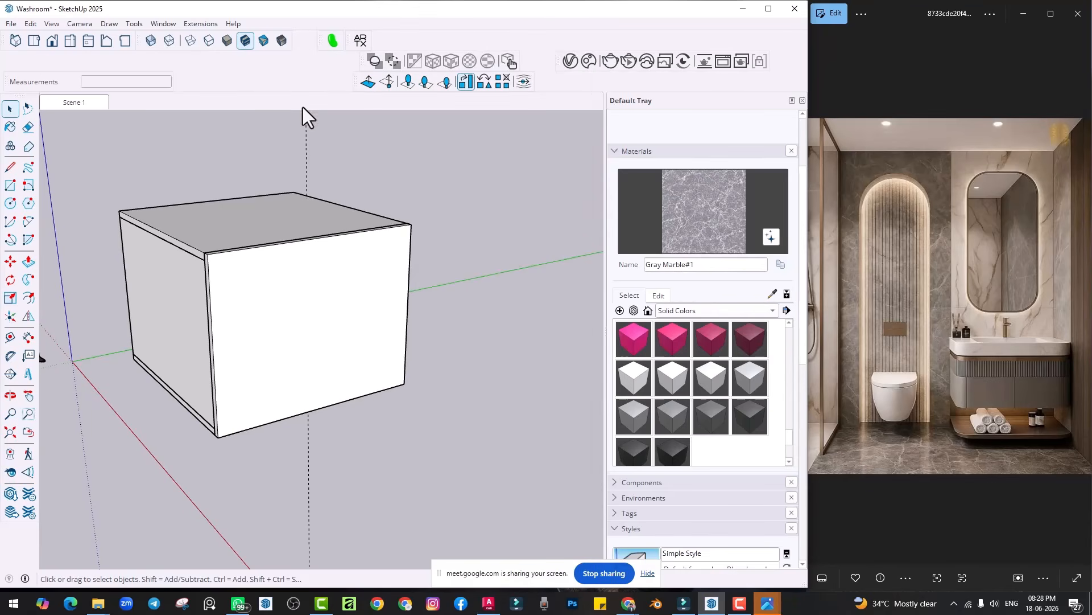
mouse_move(332, 233)
middle_down()
mouse_move(322, 256)
mouse_move(341, 241)
middle_up()
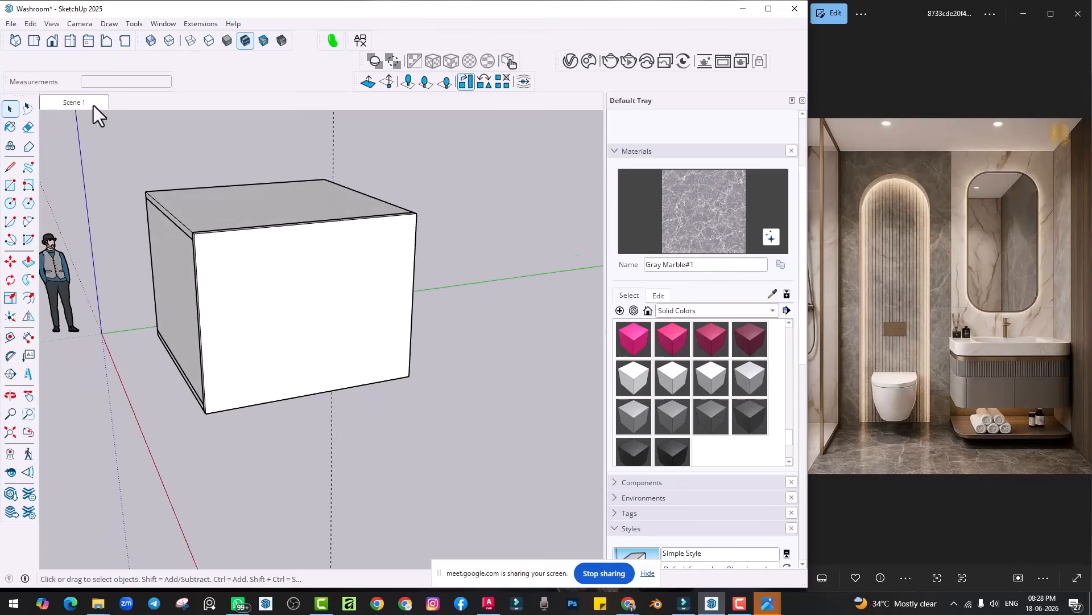
click(88, 105)
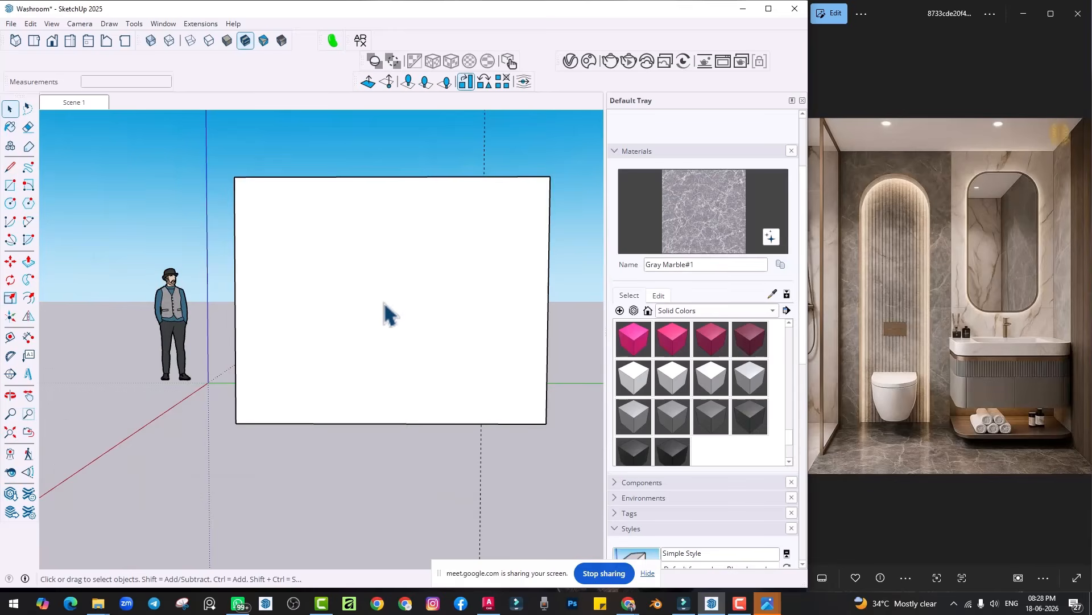
middle_drag(383, 302, 401, 472)
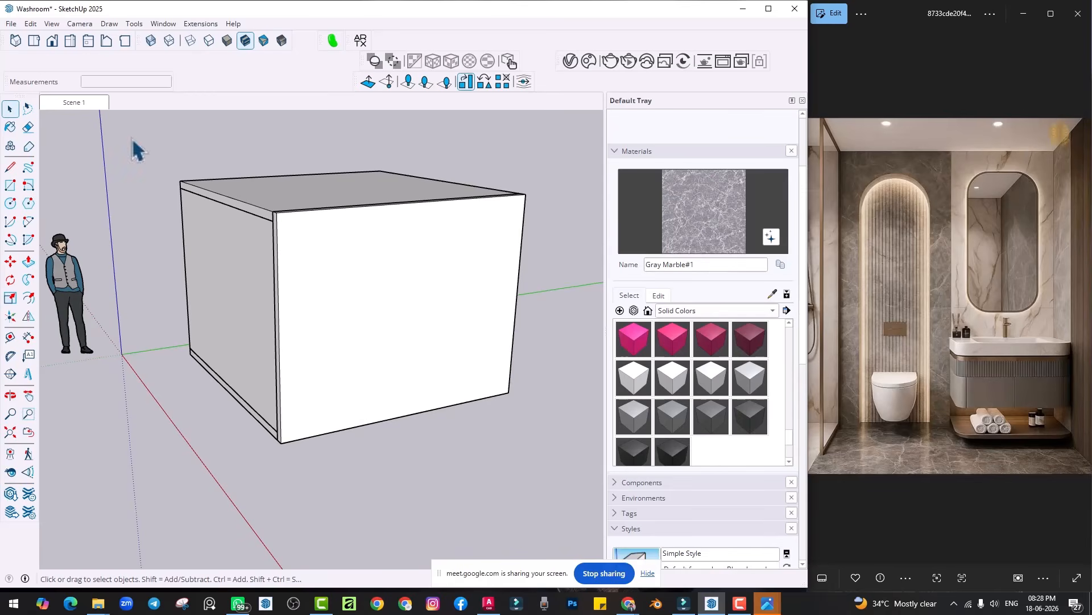
click(377, 335)
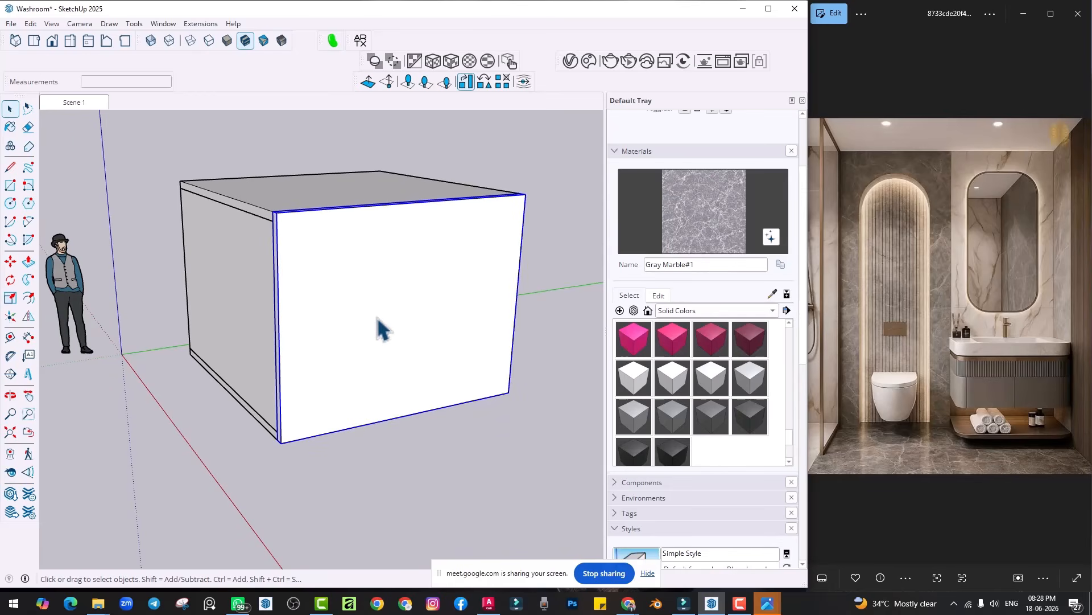
click(70, 106)
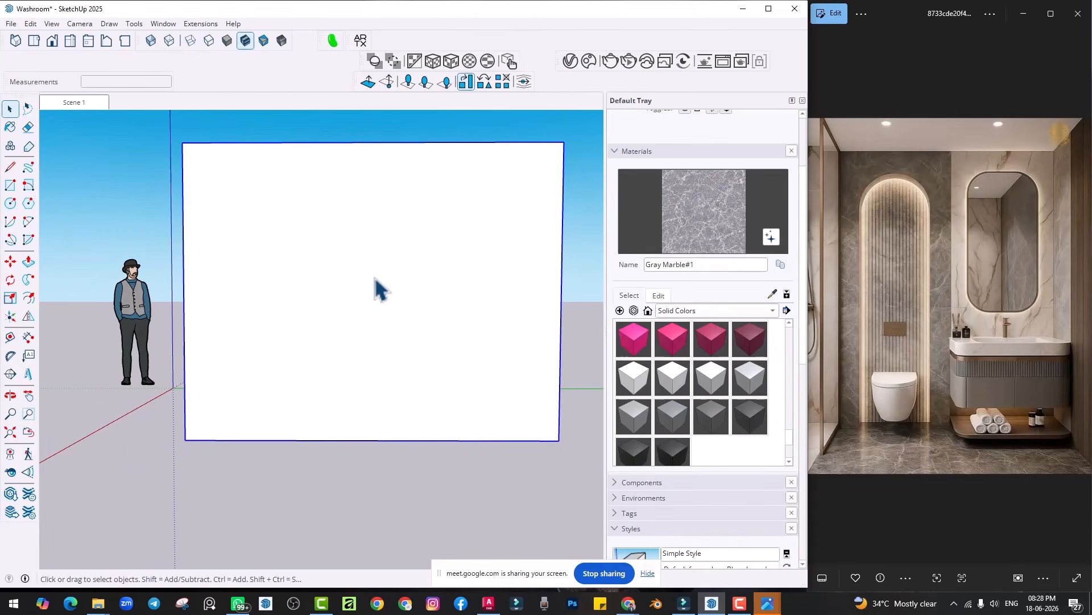
scroll(374, 277, up, 2)
scroll(428, 307, up, 3)
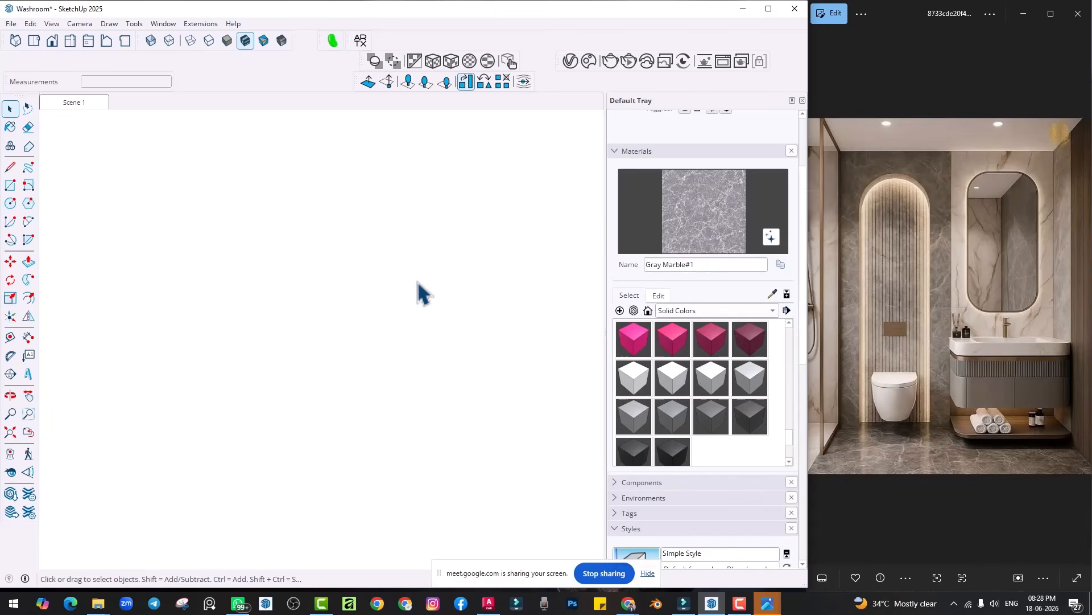
Step: Bring the camera through the front wall into the washroom with the Zoom tool and set the field of view to 45 degrees
click(10, 414)
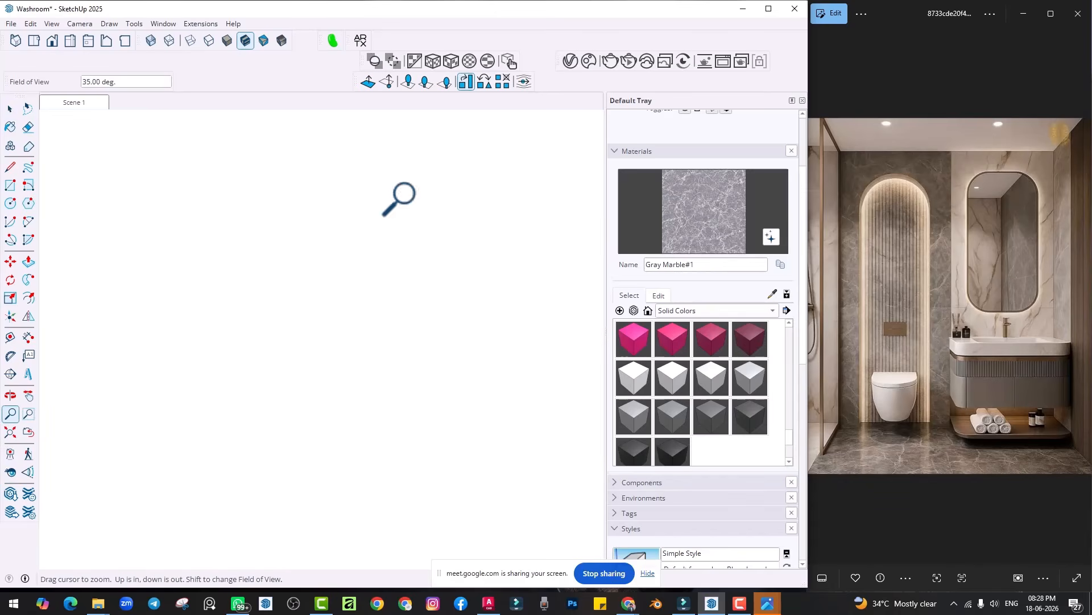
drag(405, 194, 427, 311)
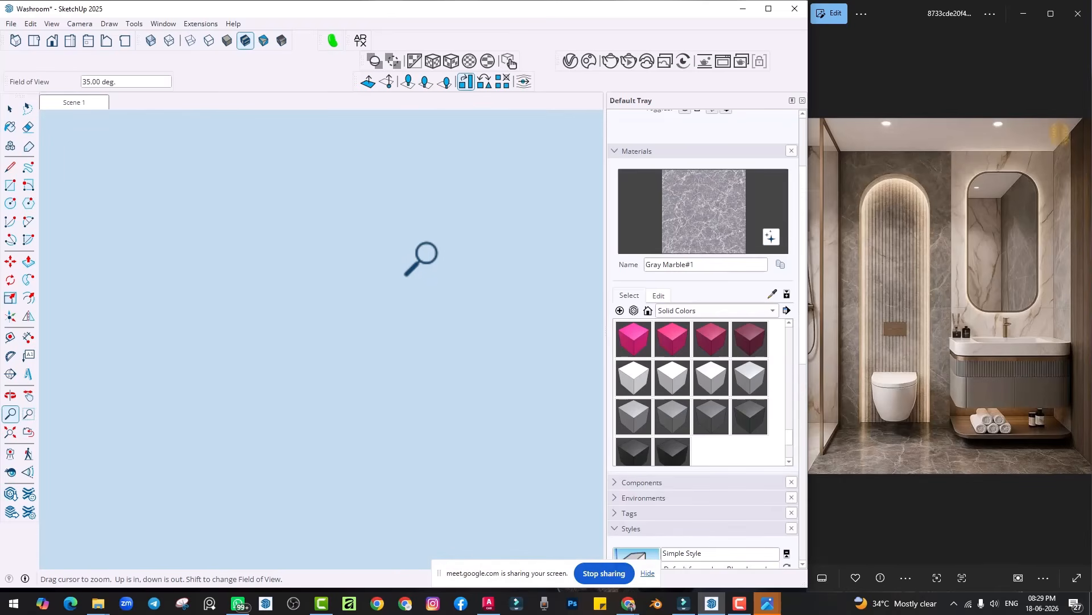
drag(423, 306, 421, 294)
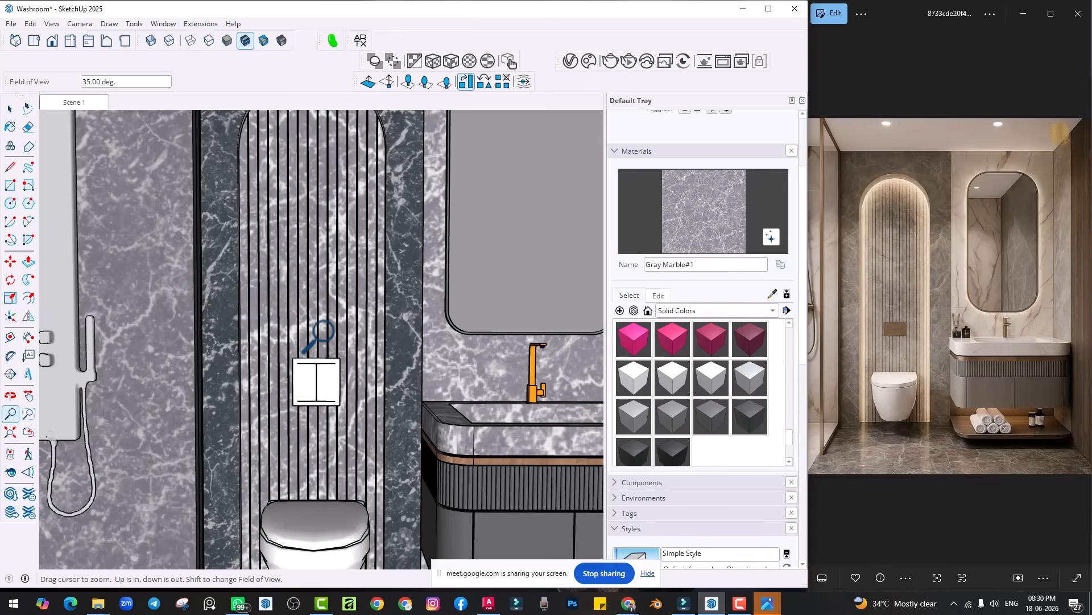
scroll(317, 329, up, 5)
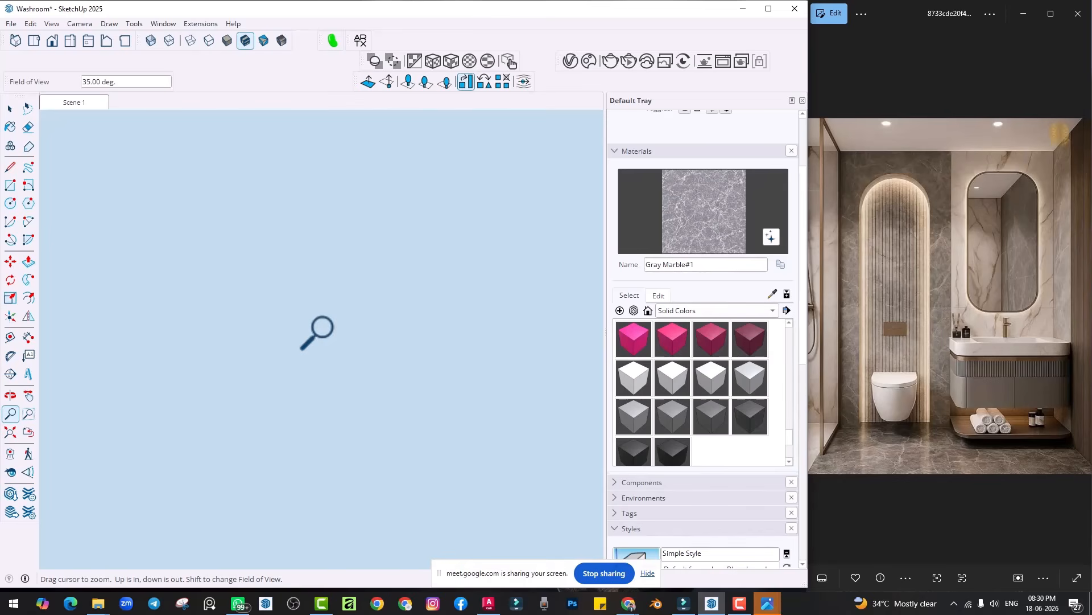
scroll(313, 277, down, 3)
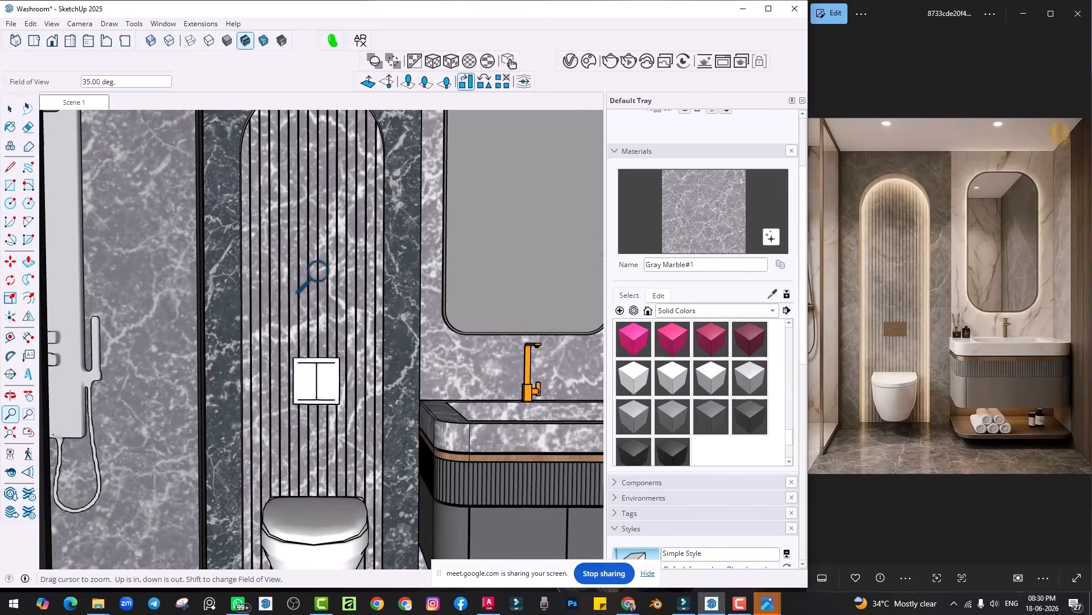
scroll(314, 277, down, 1)
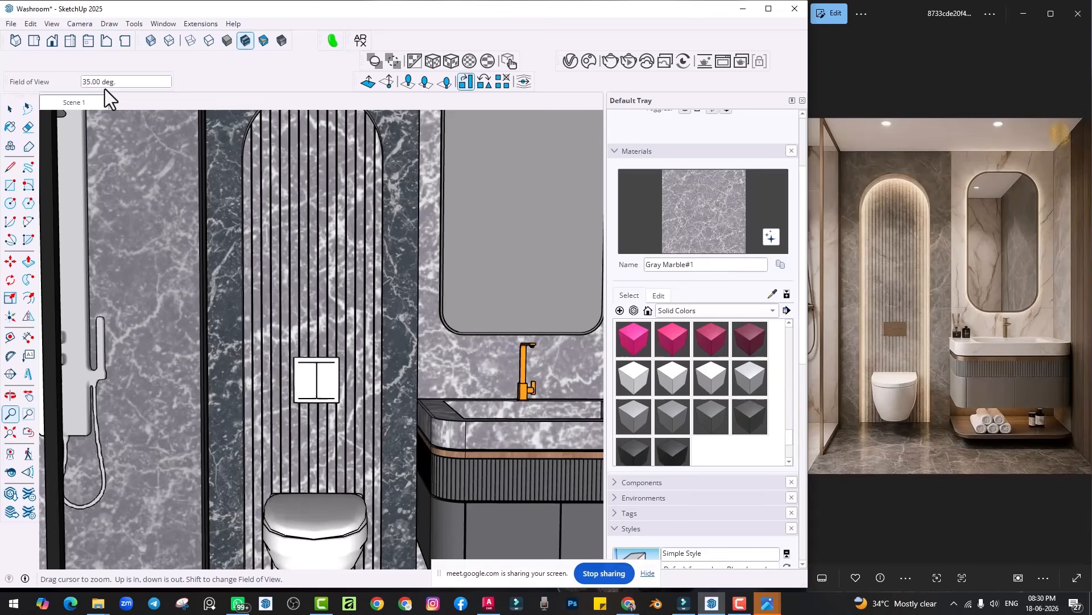
key(Return)
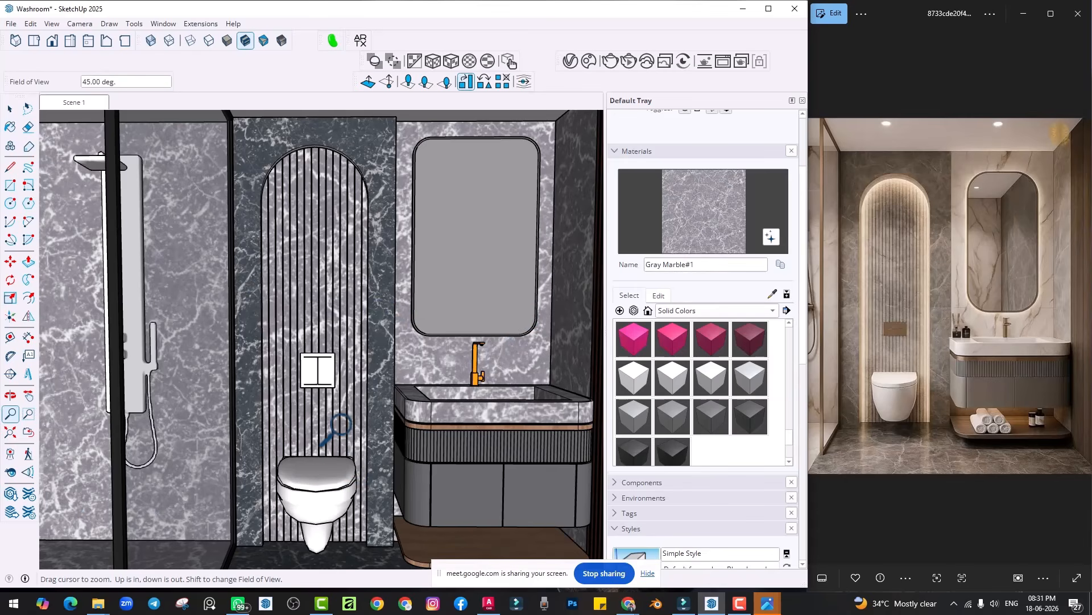
Step: Try wider camera fields of view of 55, 65, 70 and 90 degrees inside the washroom
text(55)
key(Return)
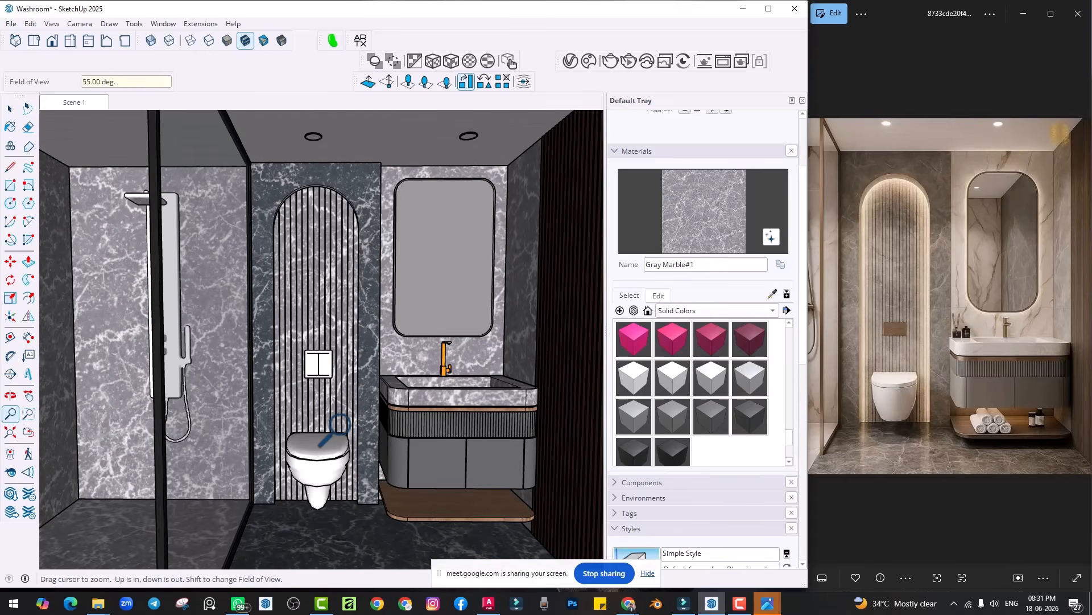
text(65)
key(Return)
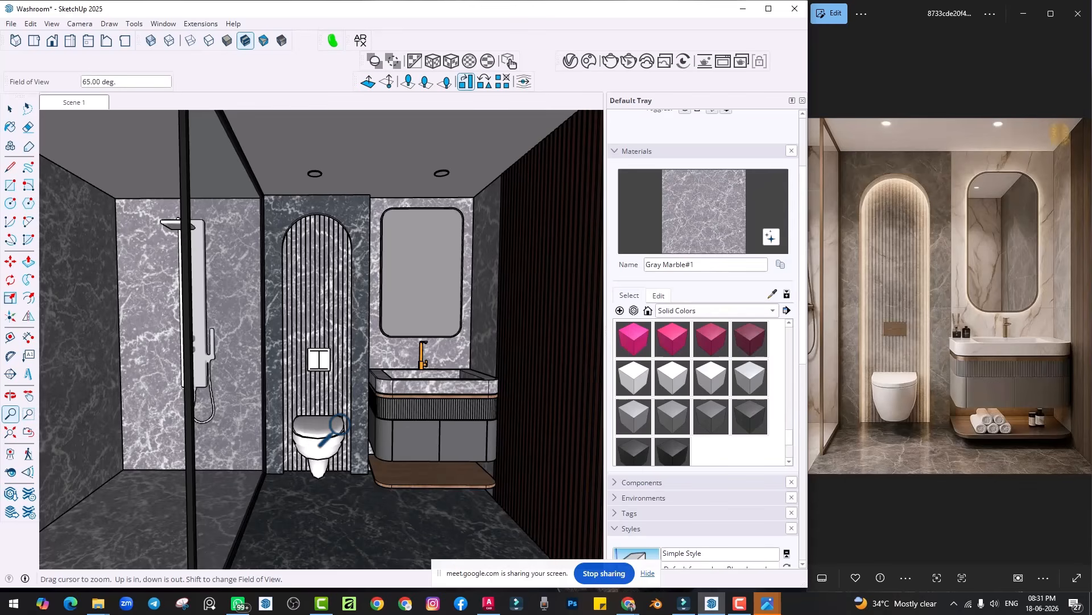
text(70)
key(Return)
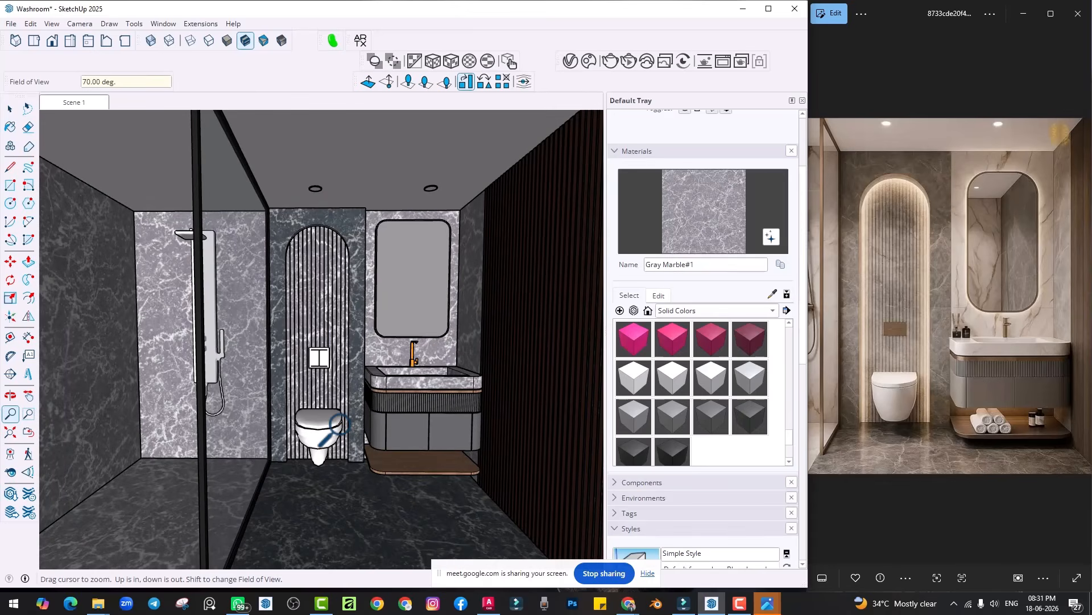
text(90)
key(Return)
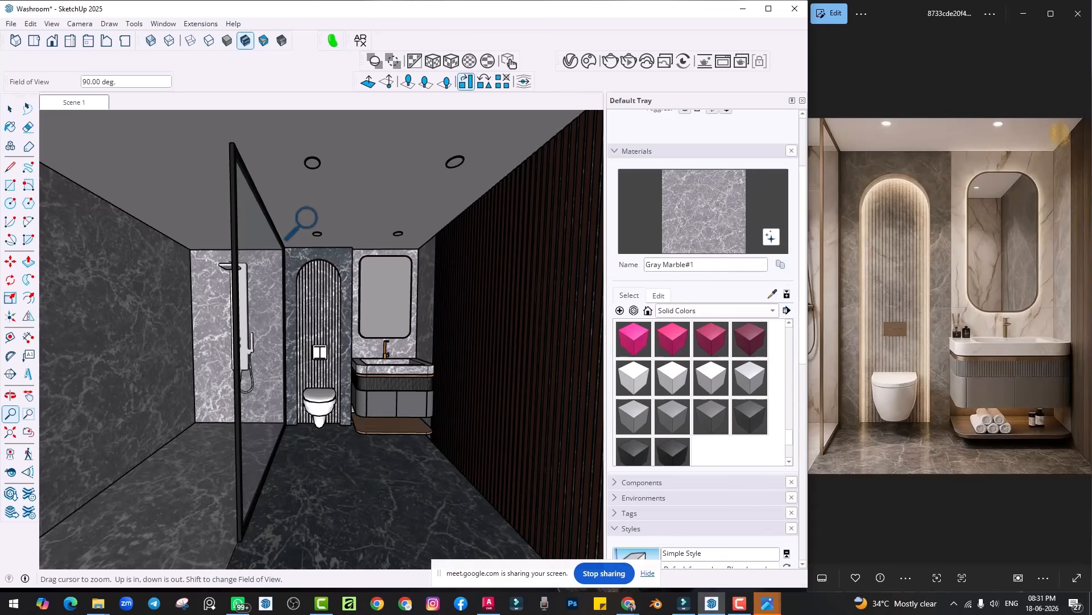
Step: Reset the camera's field of view to 35 degrees and deselect the front wall
text(3)
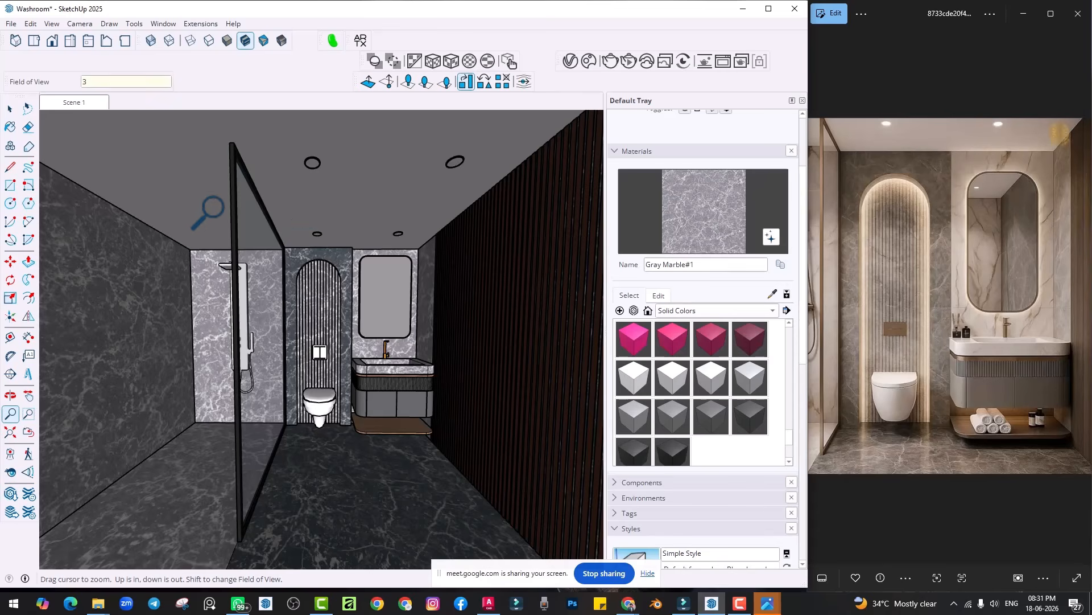
text(5)
key(Return)
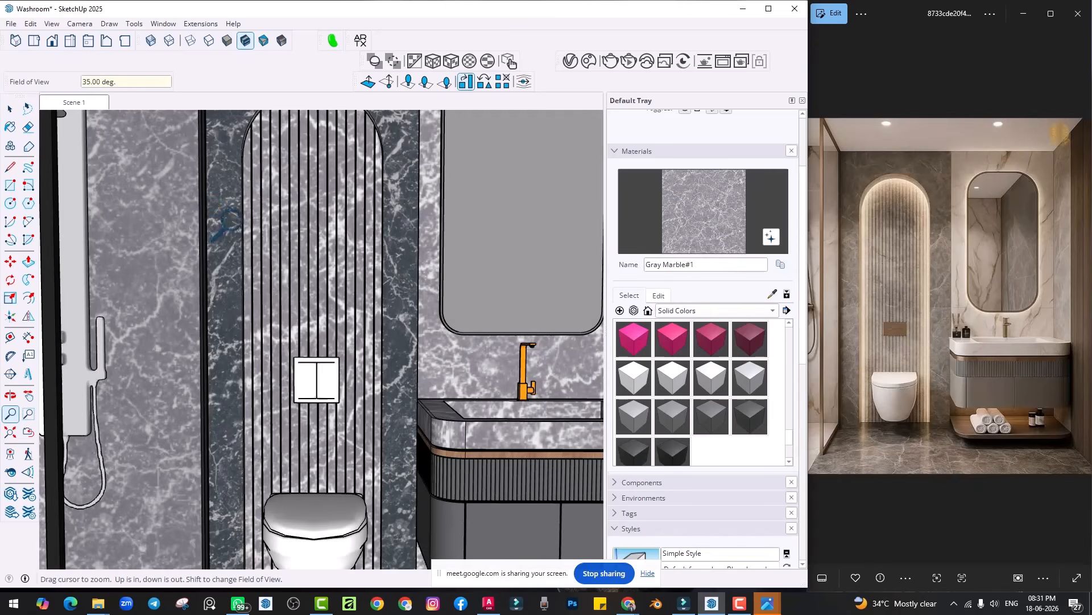
scroll(257, 269, down, 3)
click(16, 430)
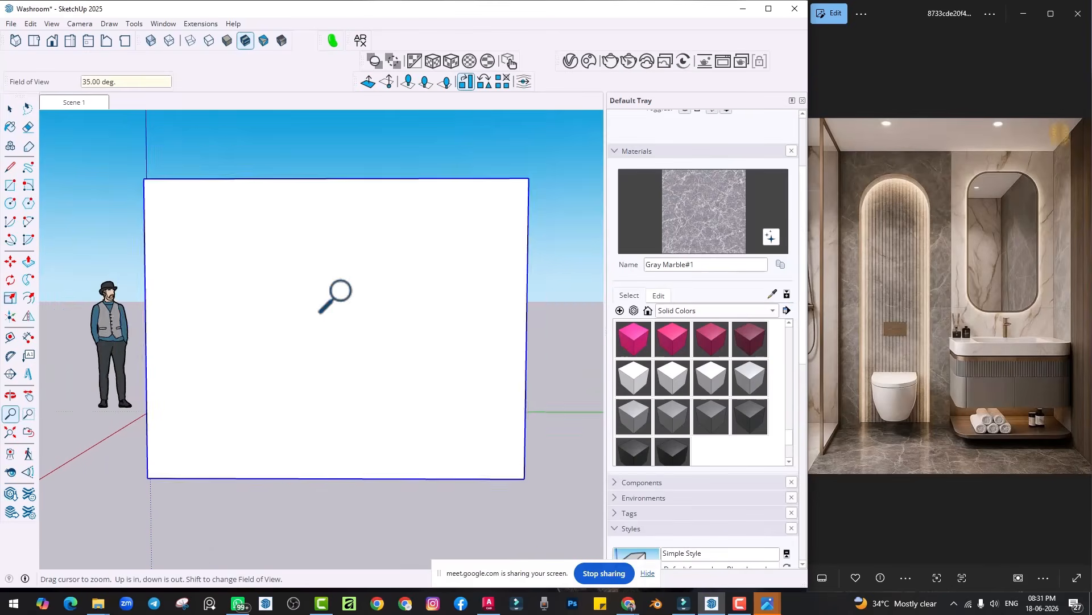
scroll(338, 296, down, 3)
middle_drag(367, 378, 470, 460)
key(space)
click(472, 472)
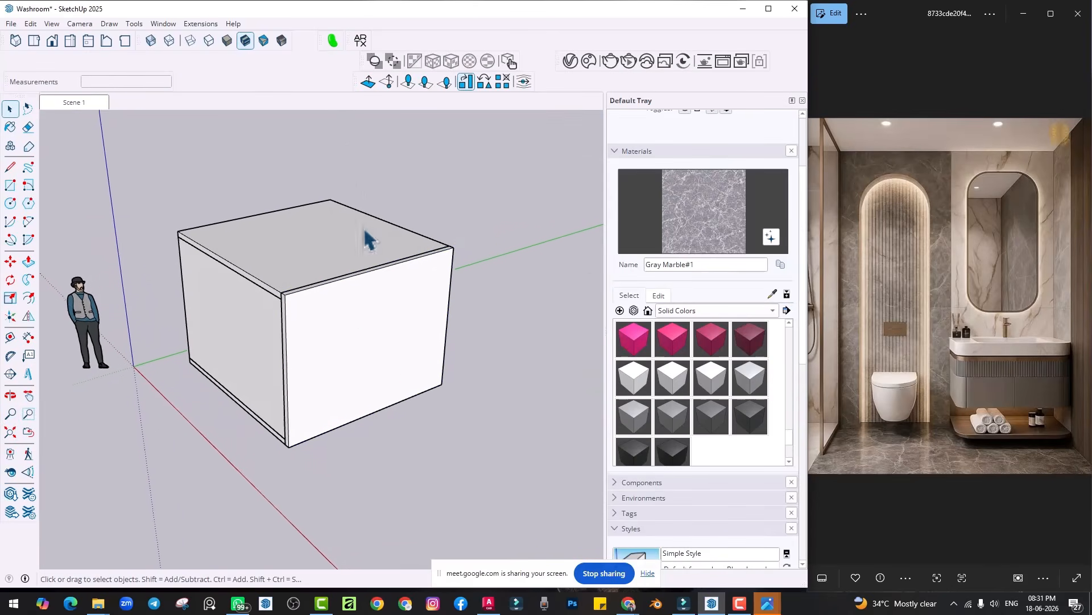
Step: Show the Section tools and place a section plane on the front wall's outer face
right_click(312, 80)
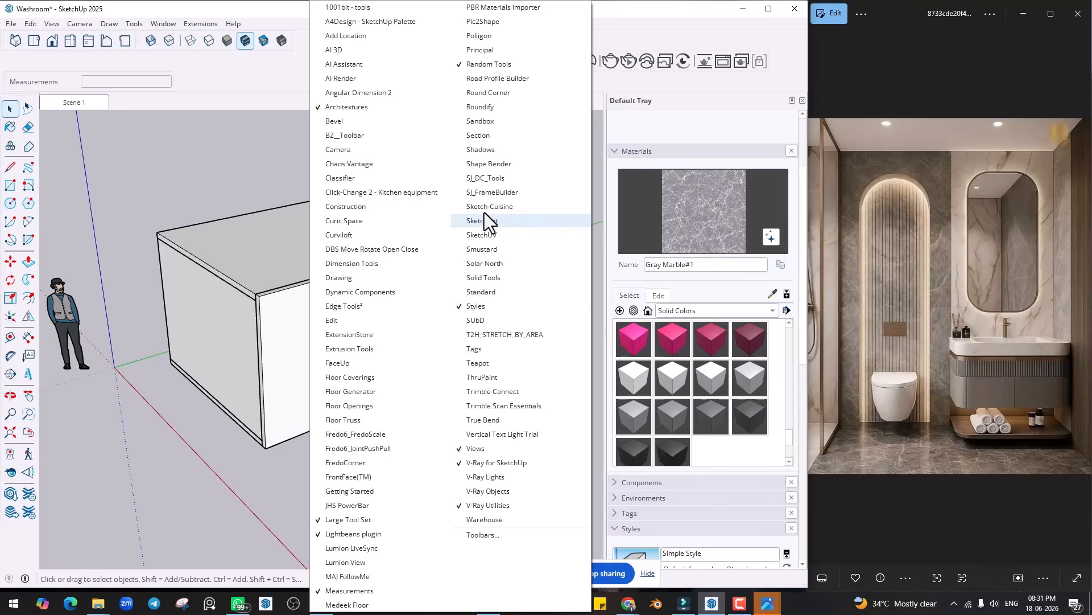
click(480, 136)
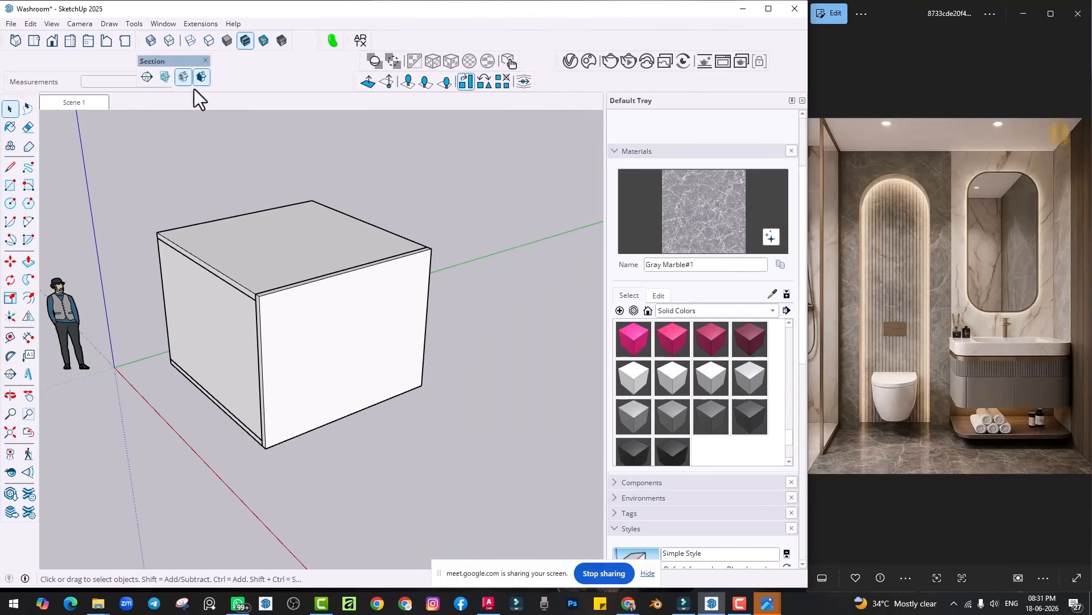
click(146, 77)
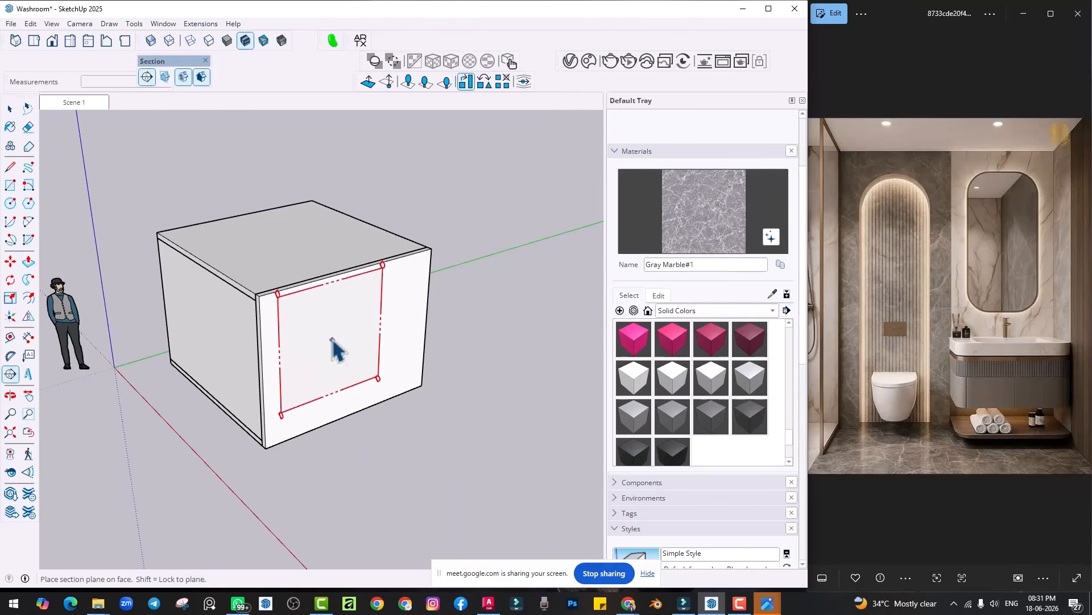
click(407, 353)
click(594, 330)
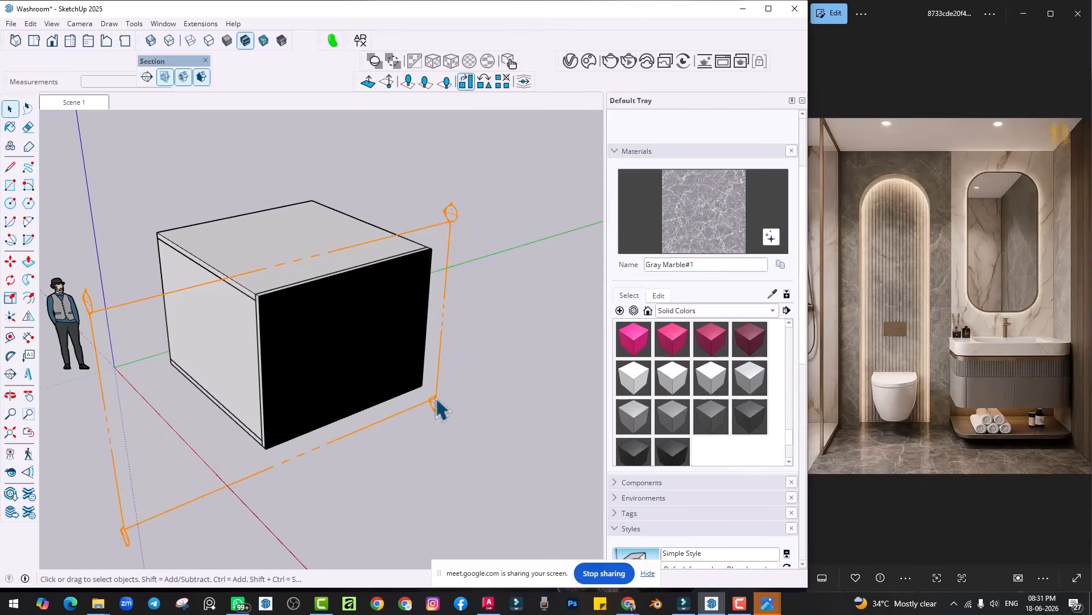
Step: Move the section plane about 1' 3 1/2" inward past the front wall to cut open the washroom interior, and deselect it
key(m)
click(428, 395)
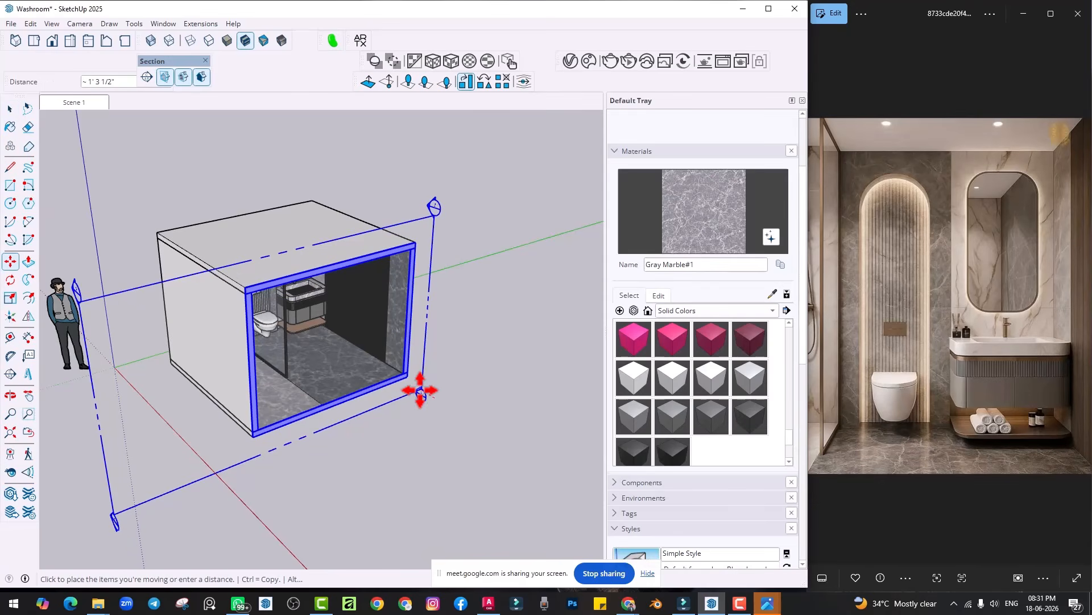
click(420, 391)
key(space)
click(468, 402)
middle_drag(468, 401, 293, 297)
scroll(293, 297, up, 8)
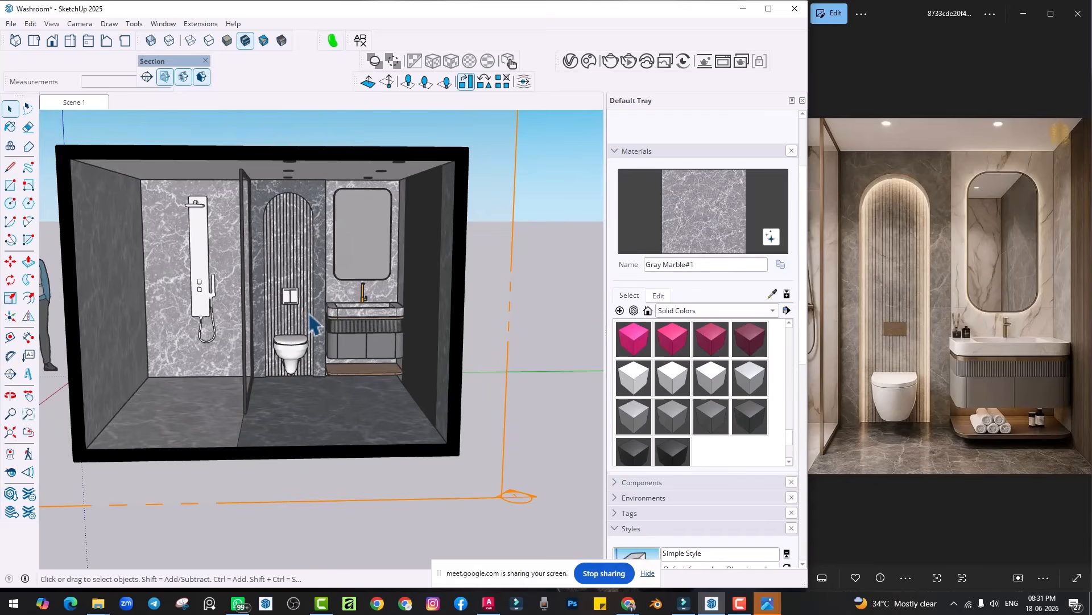
mouse_move(361, 323)
shift+middle_down()
mouse_move(383, 344)
mouse_move(377, 353)
shift+middle_up()
scroll(384, 348, up, 2)
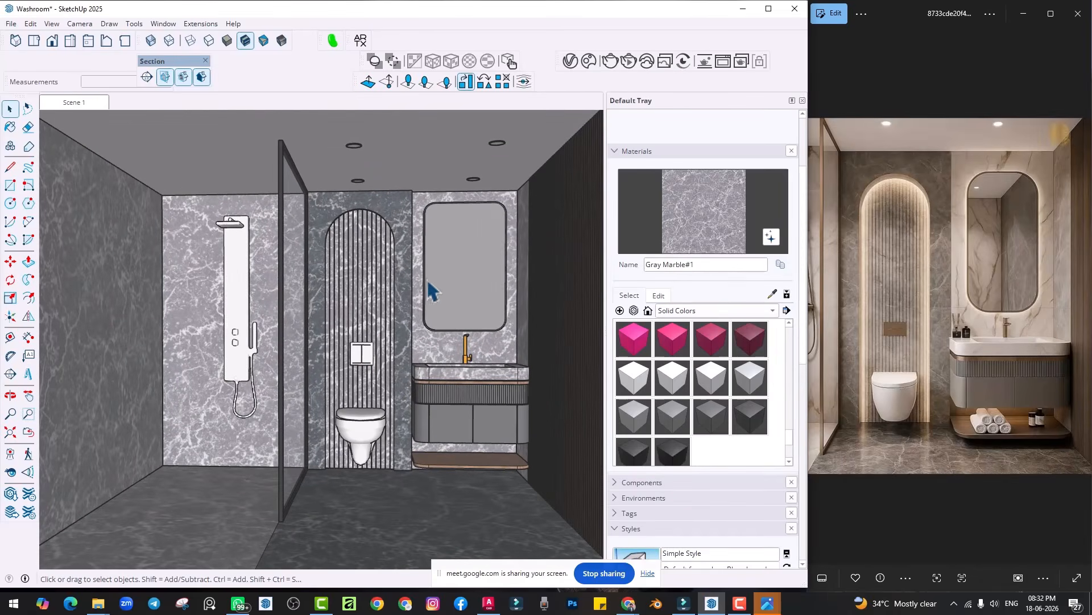
Step: Switch to Chrome and run a Google image search for "WASHROOM DESIGN" in a new tab
mouse_move(630, 608)
click(567, 549)
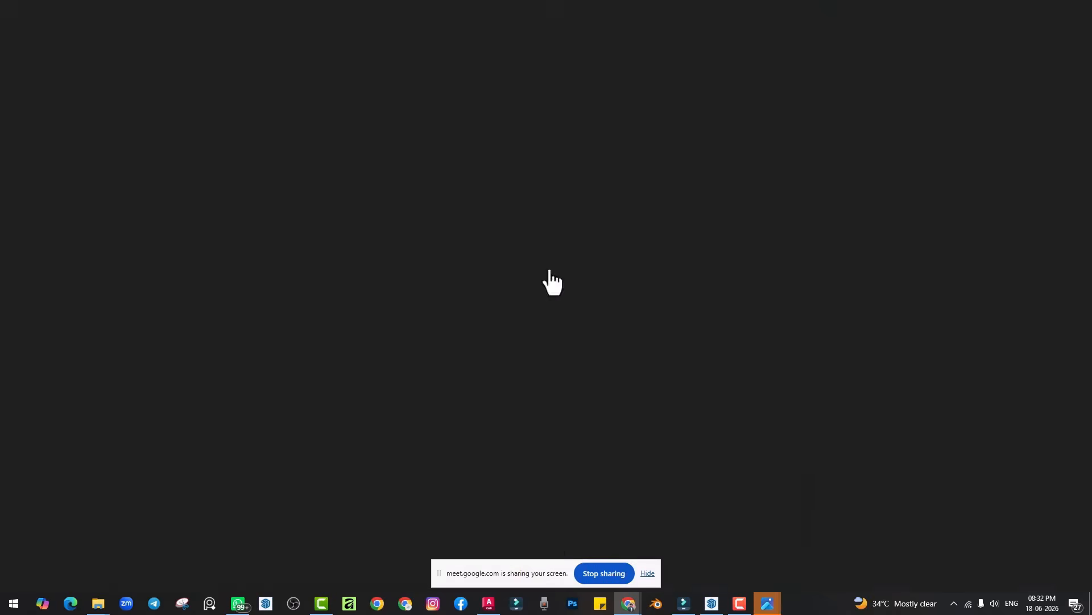
click(899, 12)
click(519, 231)
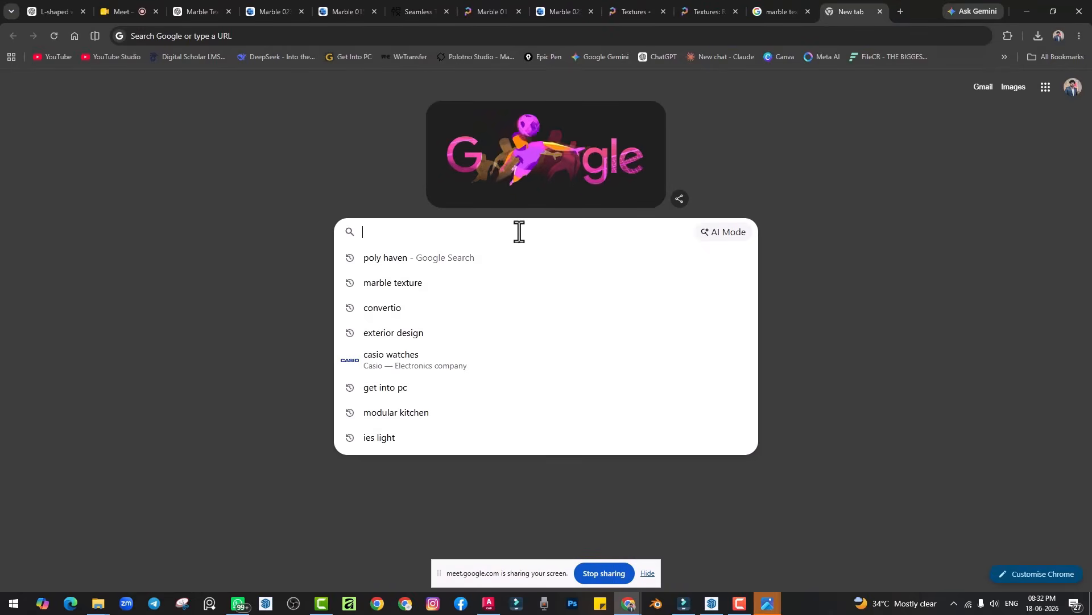
text(I)
key(BackSpace)
text(WA)
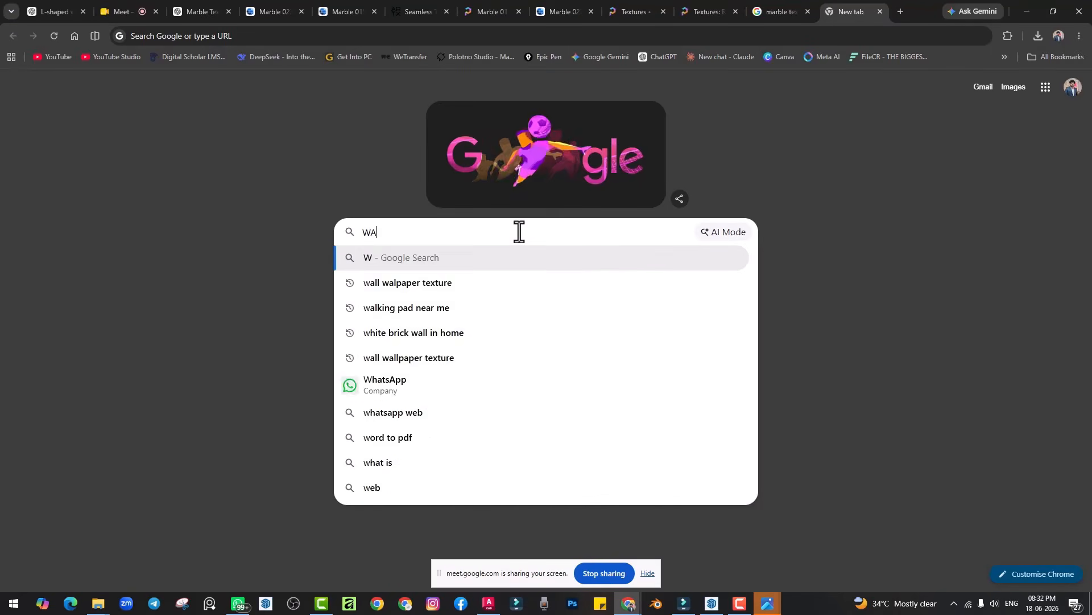
text(SHROOM )
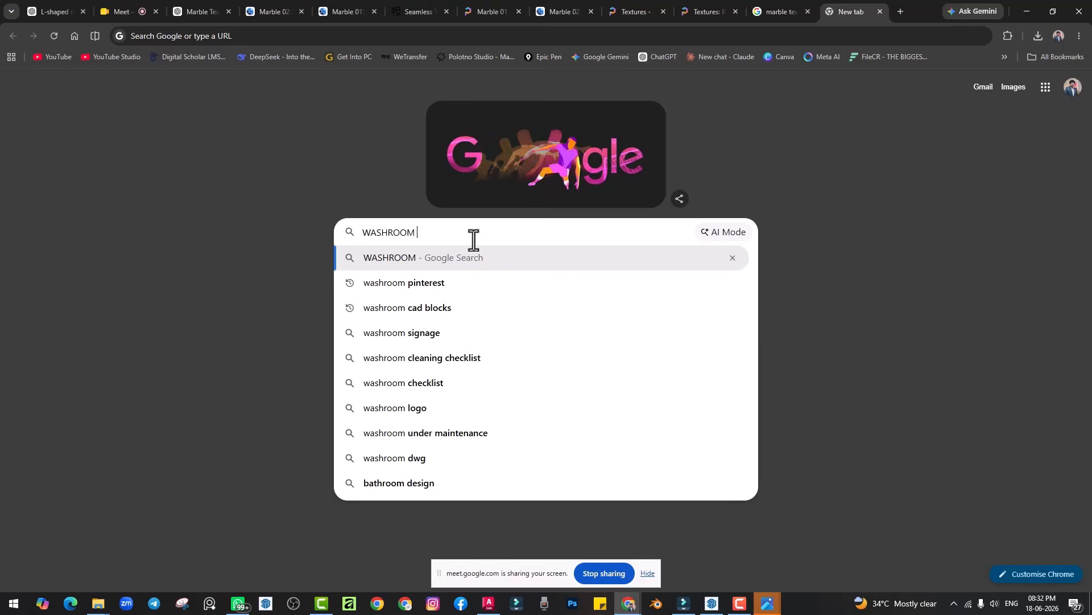
text(DESIGN I)
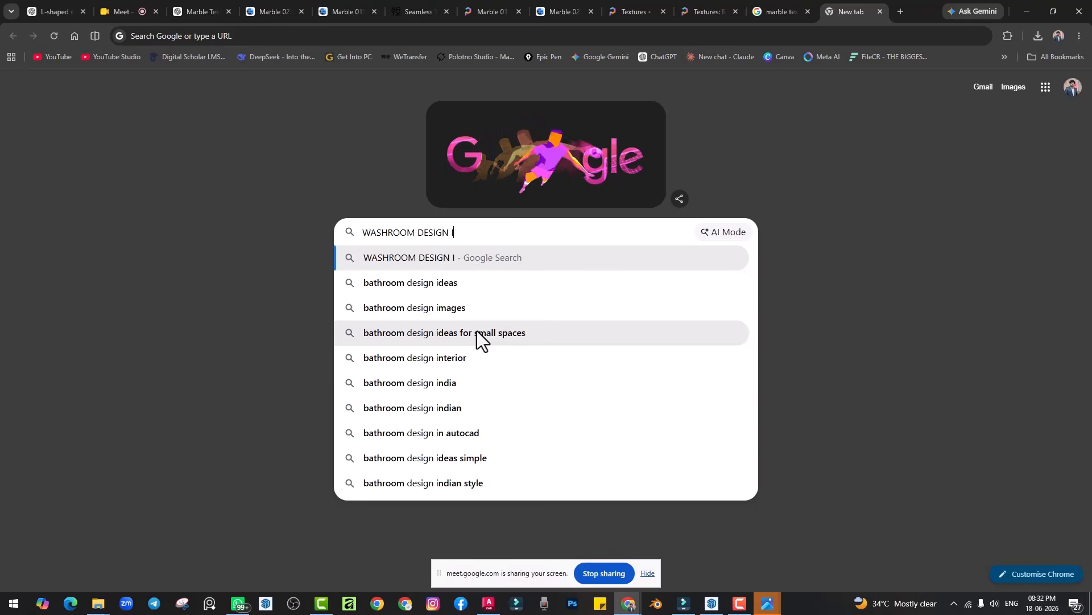
key(BackSpace)
key(Return)
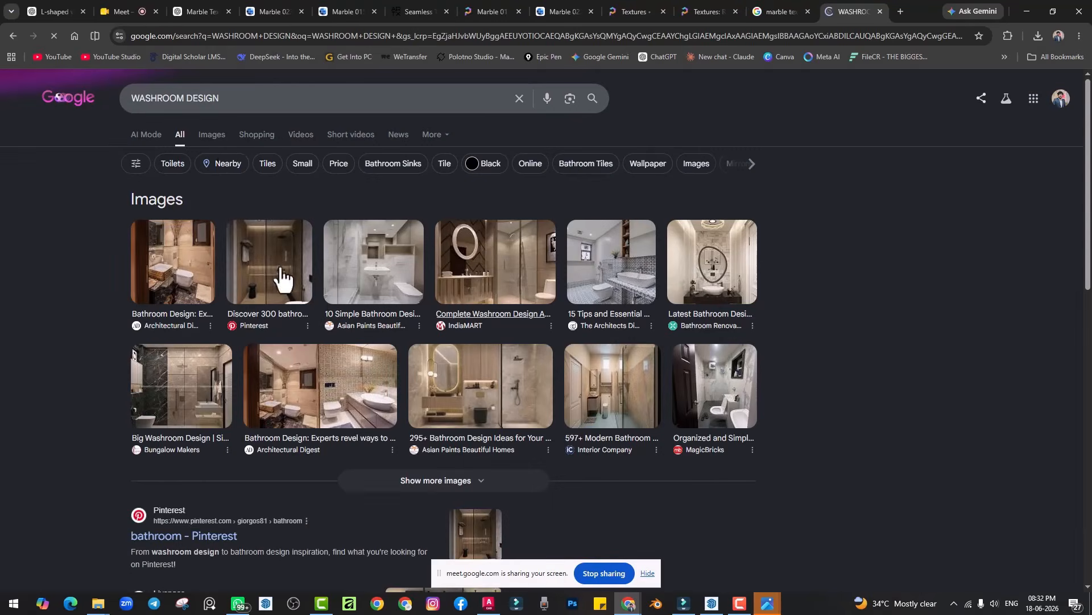
click(217, 144)
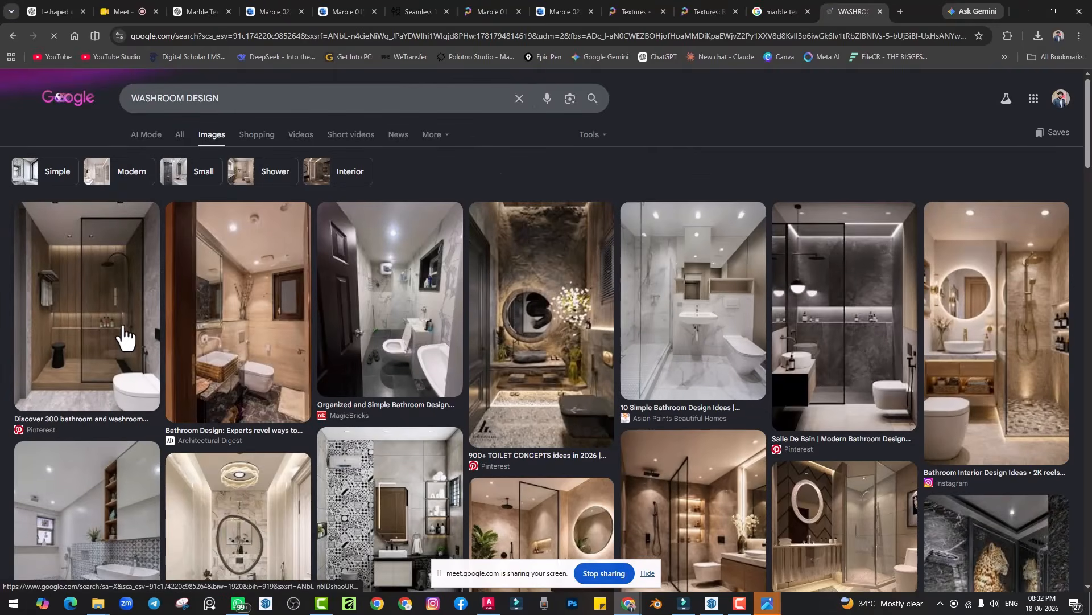
Step: Examine enlarged washroom references from Pinterest, IndiaMART, Design Cafe and Ongrid Design for their composition, and return to SketchUp
click(115, 309)
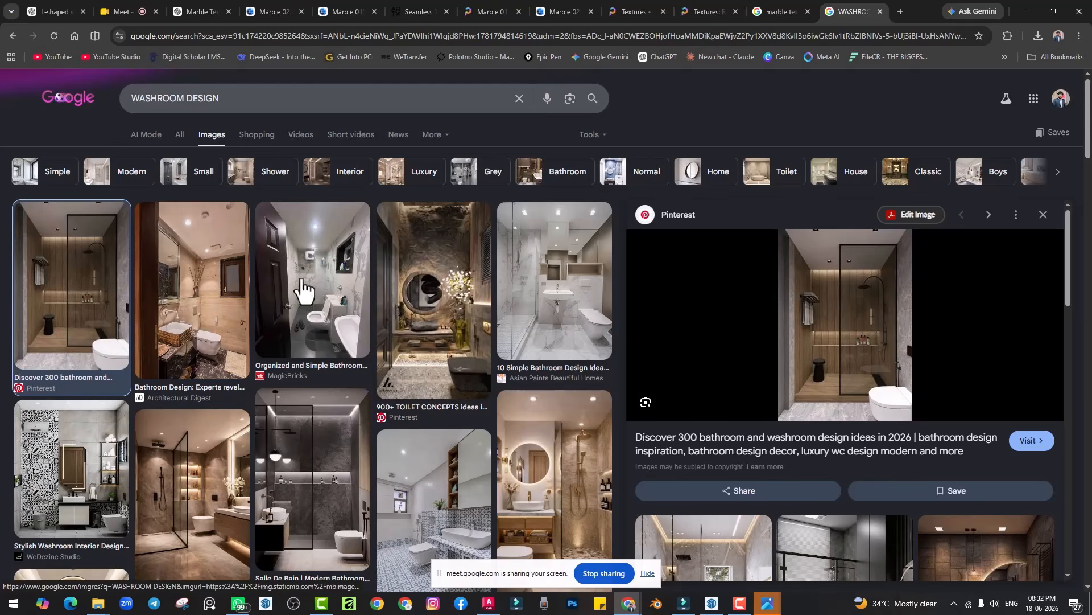
scroll(359, 370, down, 4)
scroll(359, 370, down, 2)
click(325, 342)
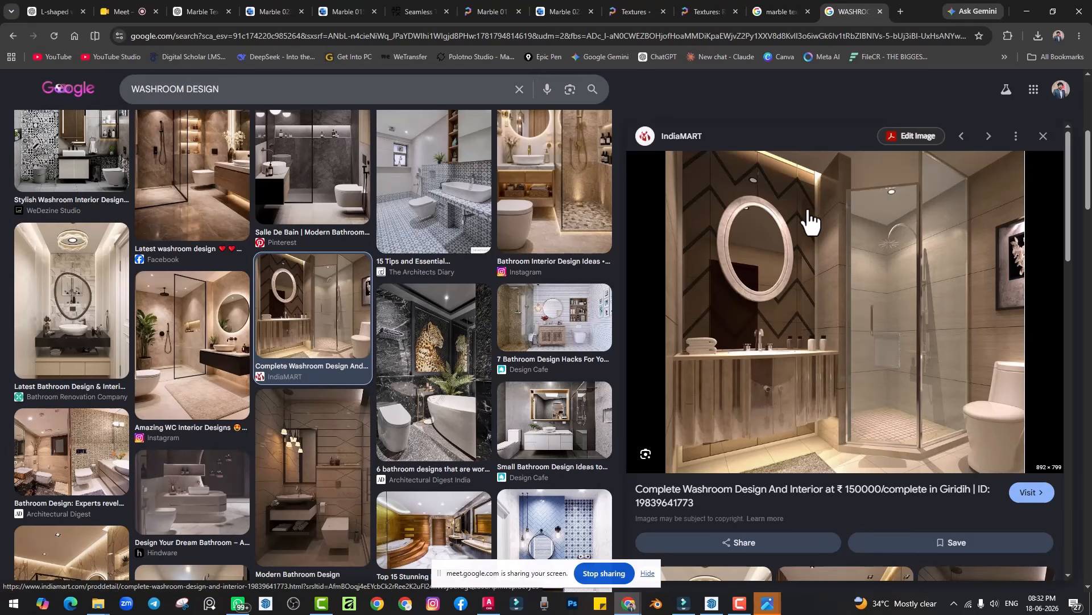
click(566, 318)
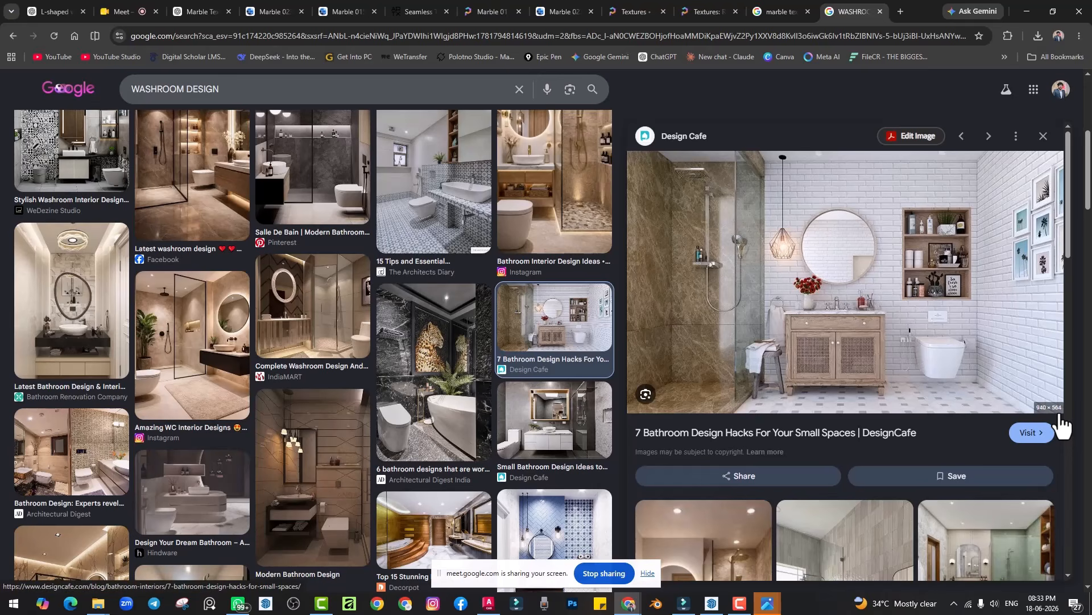
scroll(319, 330, down, 2)
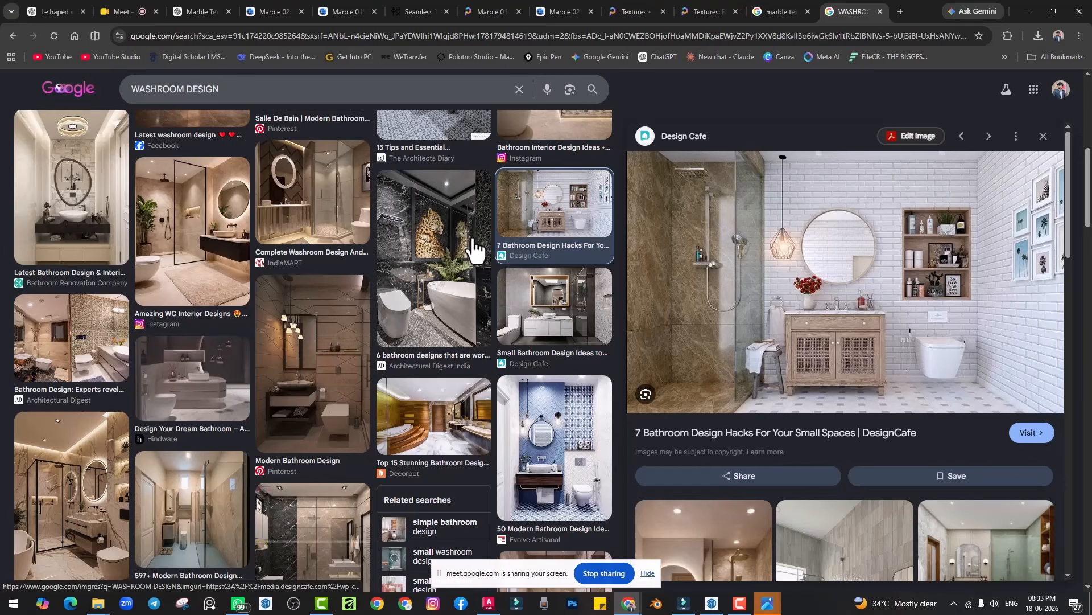
scroll(471, 227, down, 4)
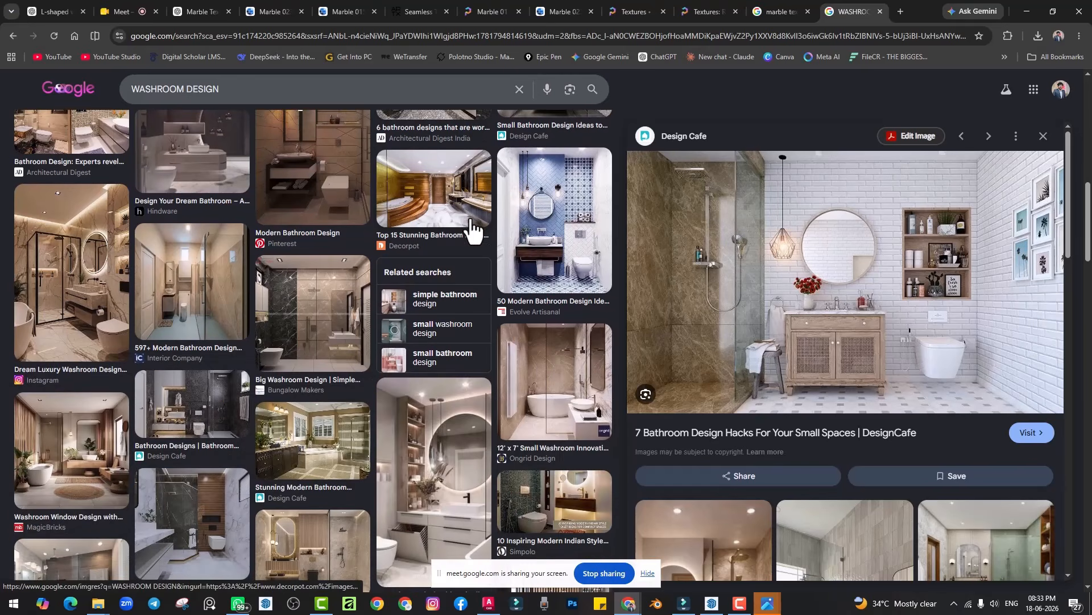
click(581, 420)
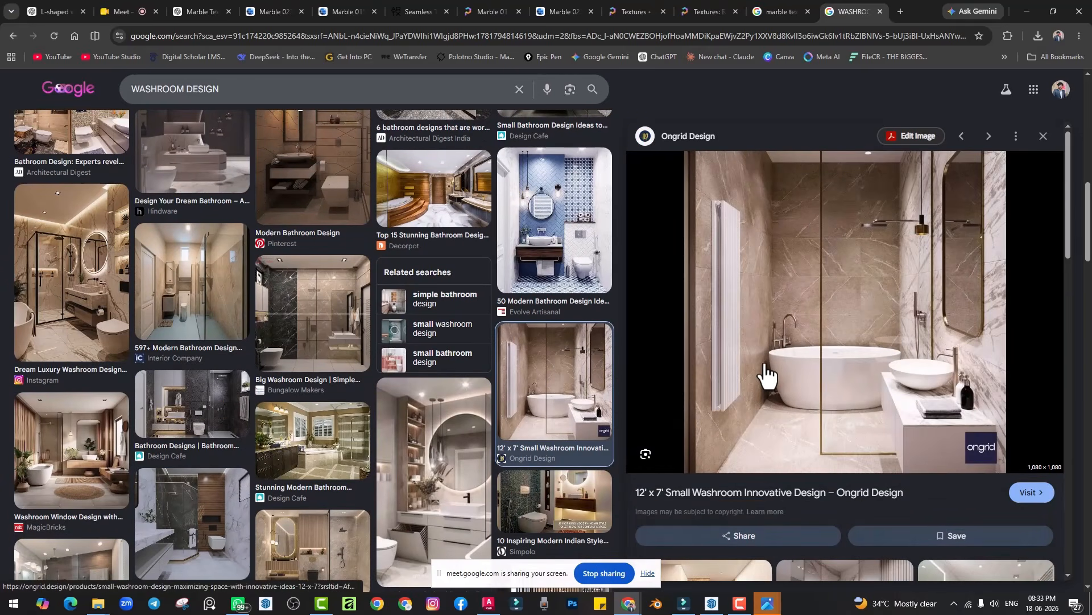
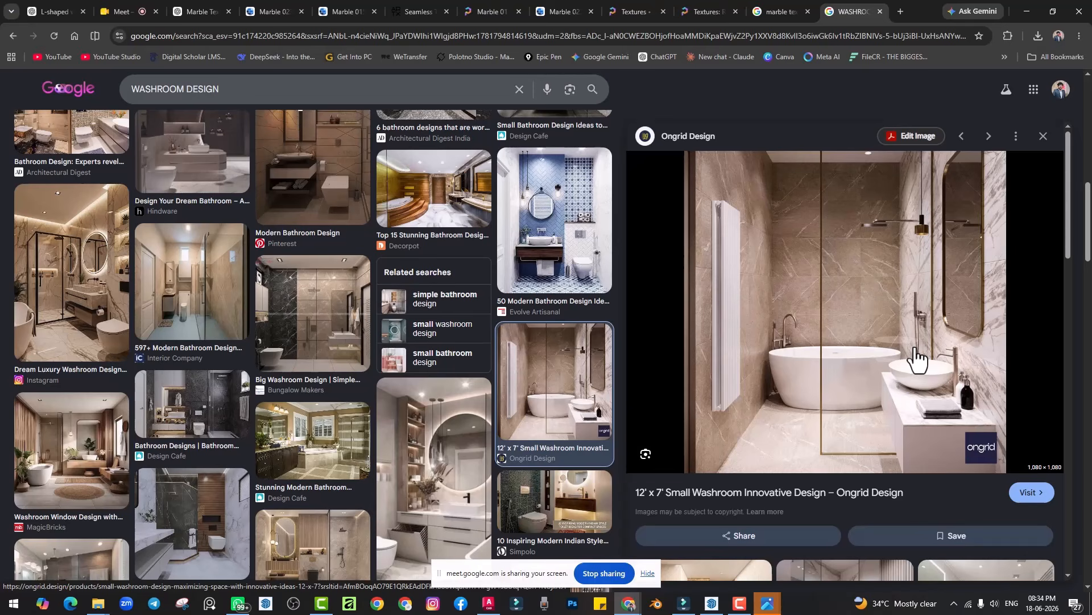
click(1027, 12)
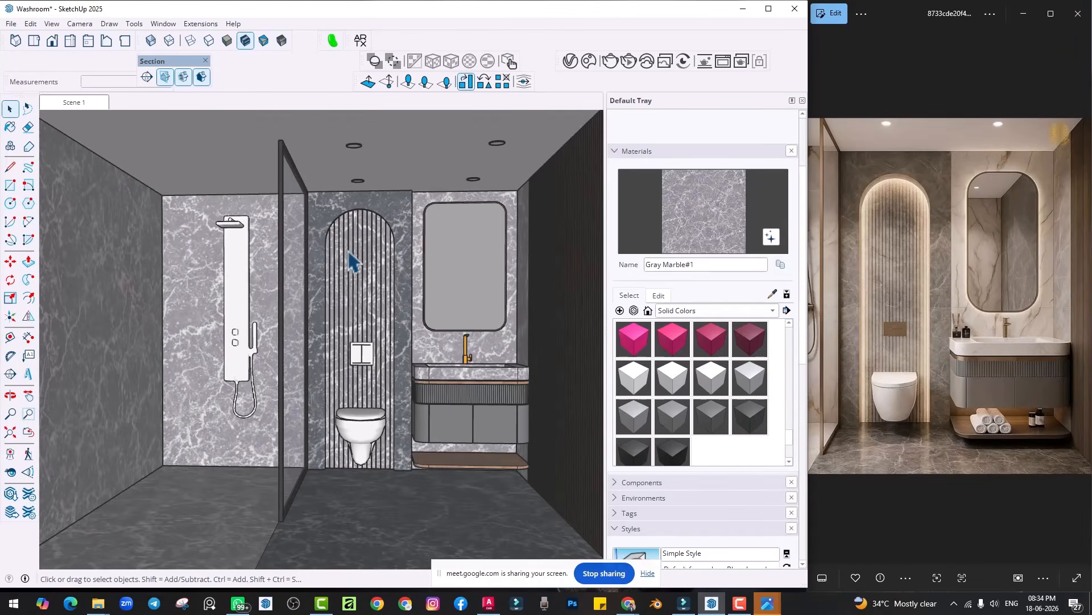
Step: Examine the sectioned washroom from outside the cut and from inside the room to compare possible camera views
scroll(348, 273, down, 3)
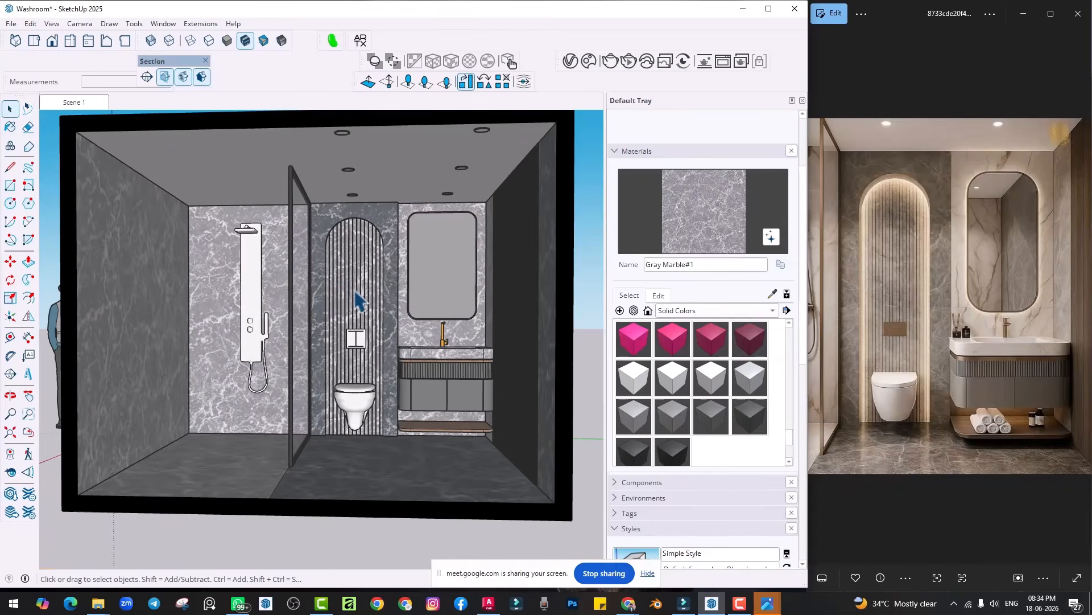
mouse_move(356, 297)
middle_down()
mouse_move(375, 302)
mouse_move(336, 323)
middle_up()
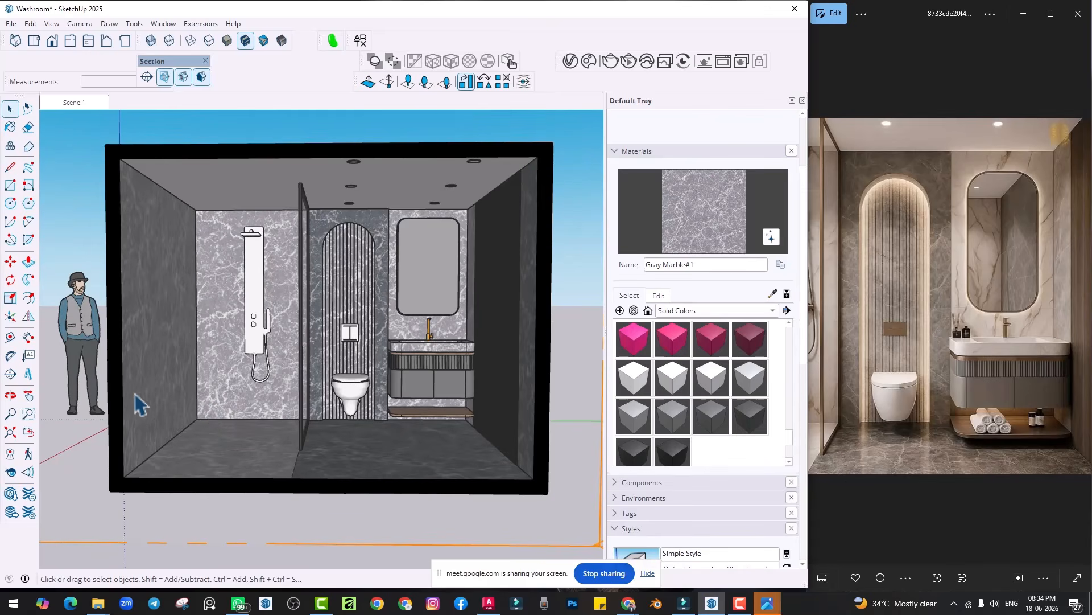
scroll(136, 408, up, 2)
scroll(446, 302, up, 4)
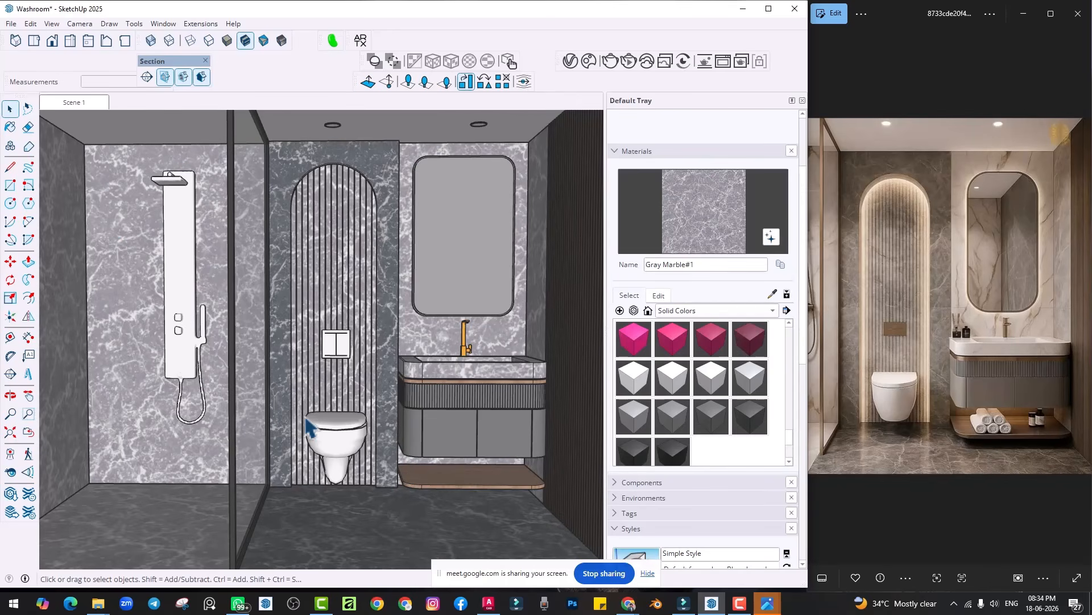
scroll(302, 373, down, 8)
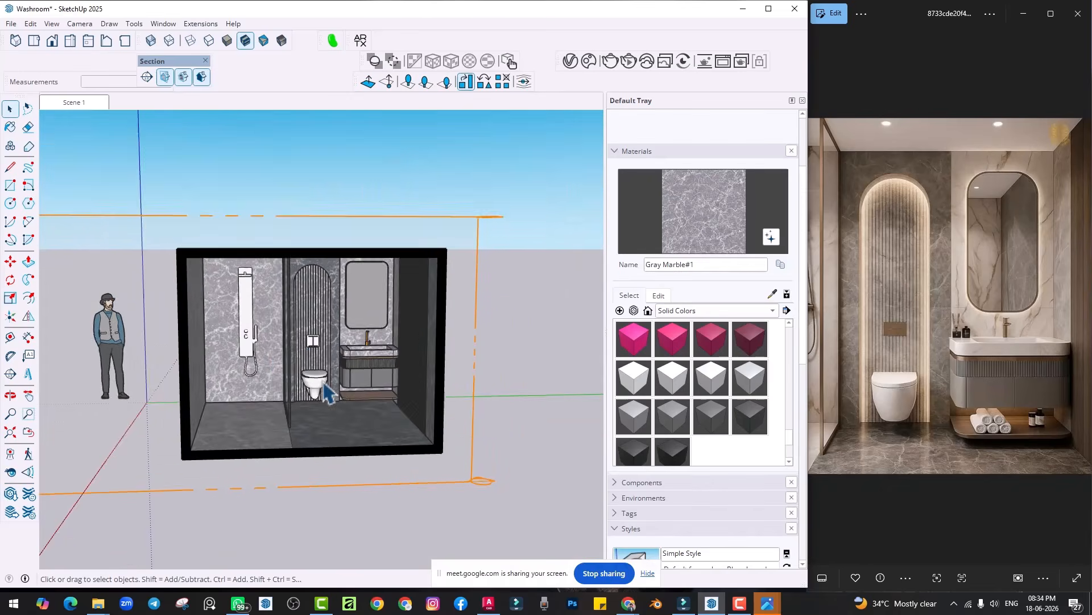
scroll(325, 391, up, 10)
middle_drag(354, 348, 332, 359)
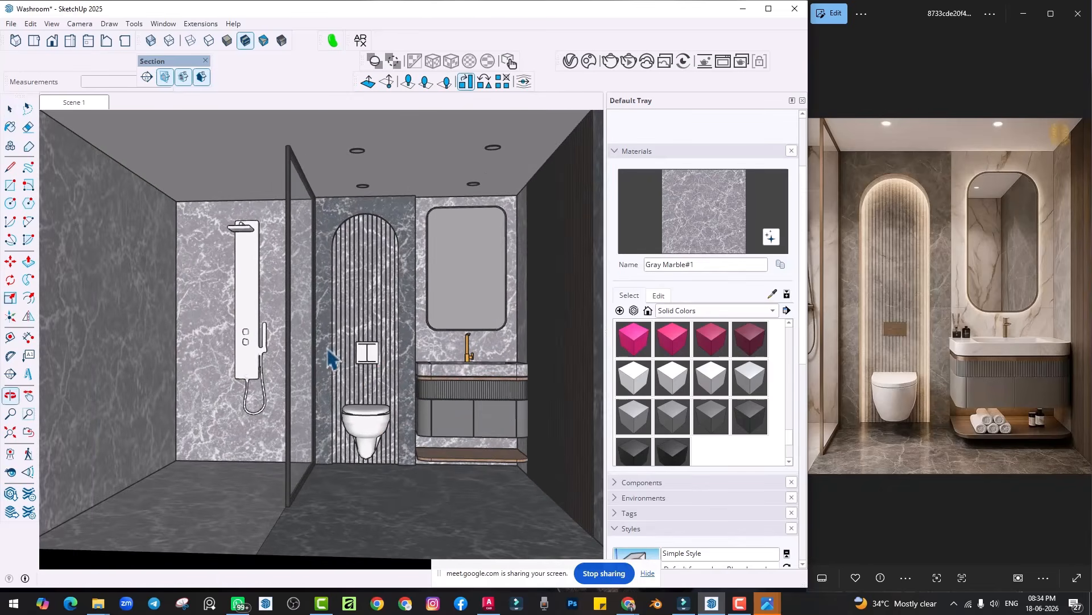
key(space)
scroll(359, 370, down, 8)
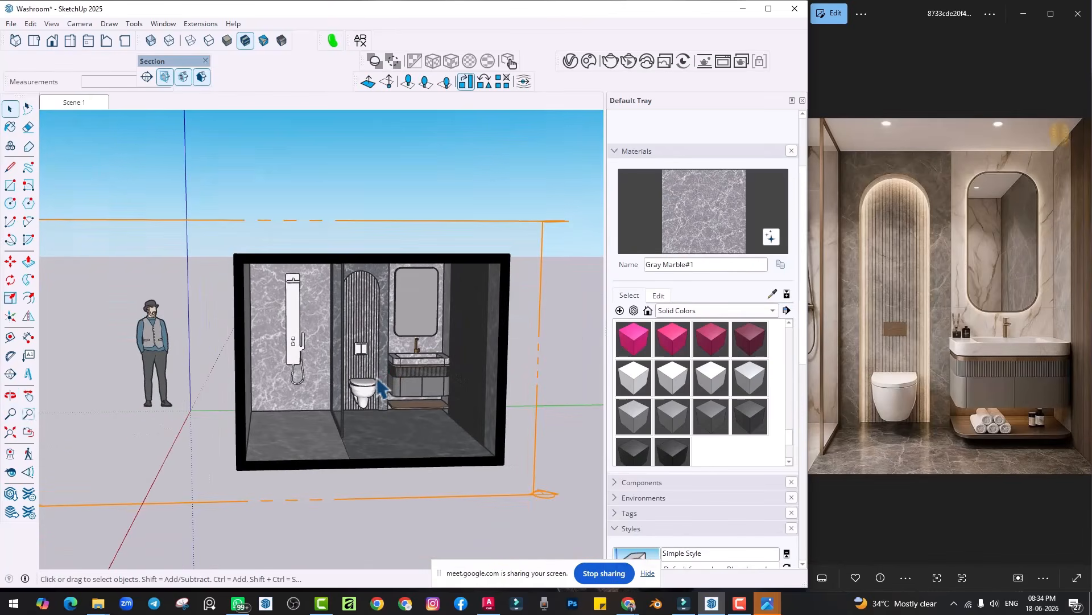
scroll(378, 389, up, 5)
scroll(348, 376, down, 1)
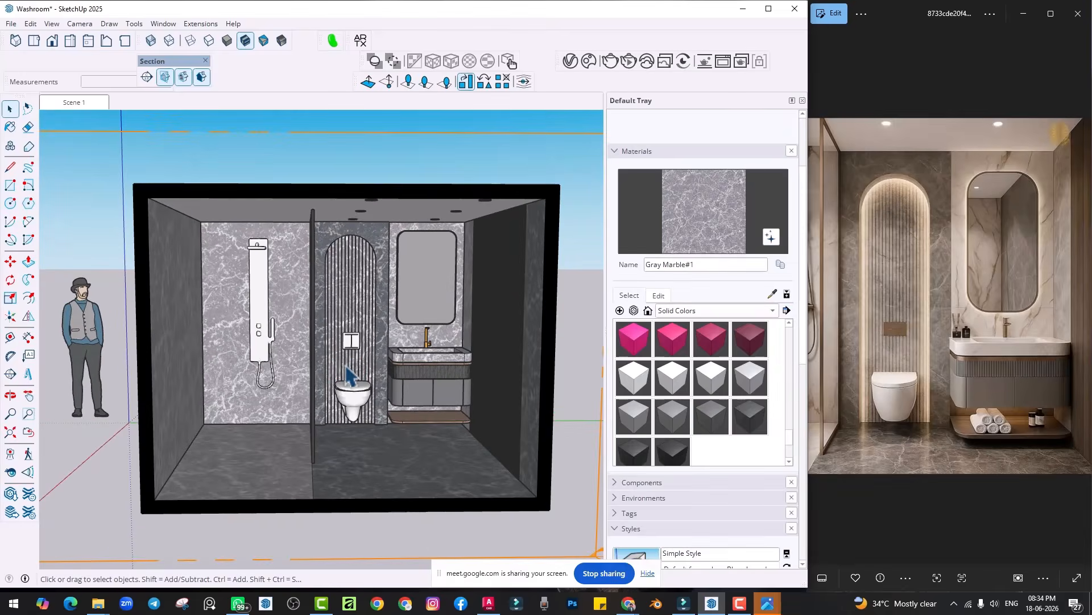
Step: Check the V-Ray render of the whole sectioned room as seen from outside, and close the frame buffer
middle_drag(351, 375, 366, 383)
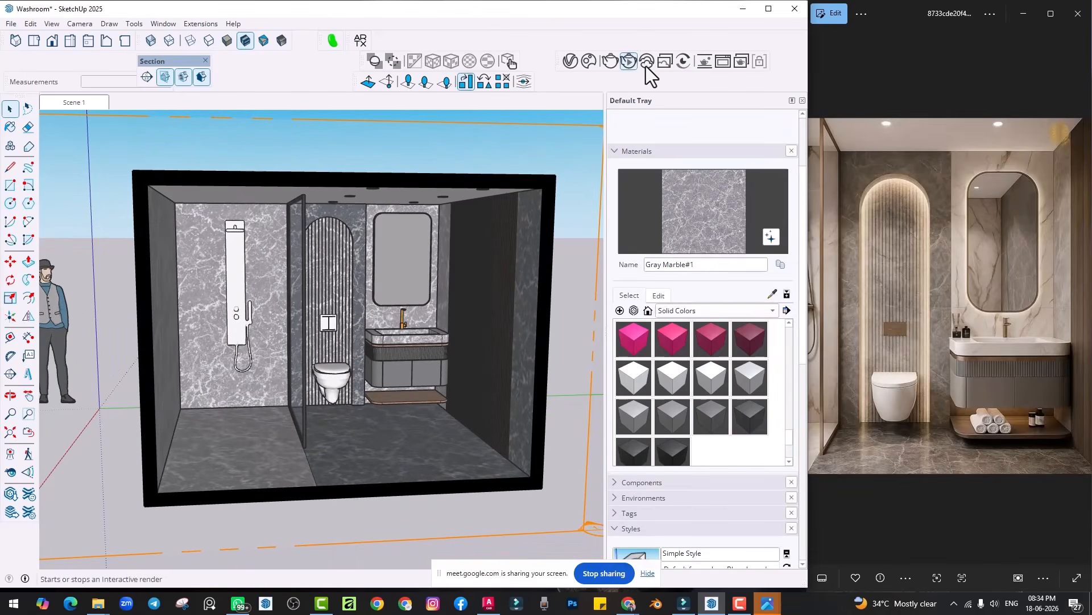
click(724, 62)
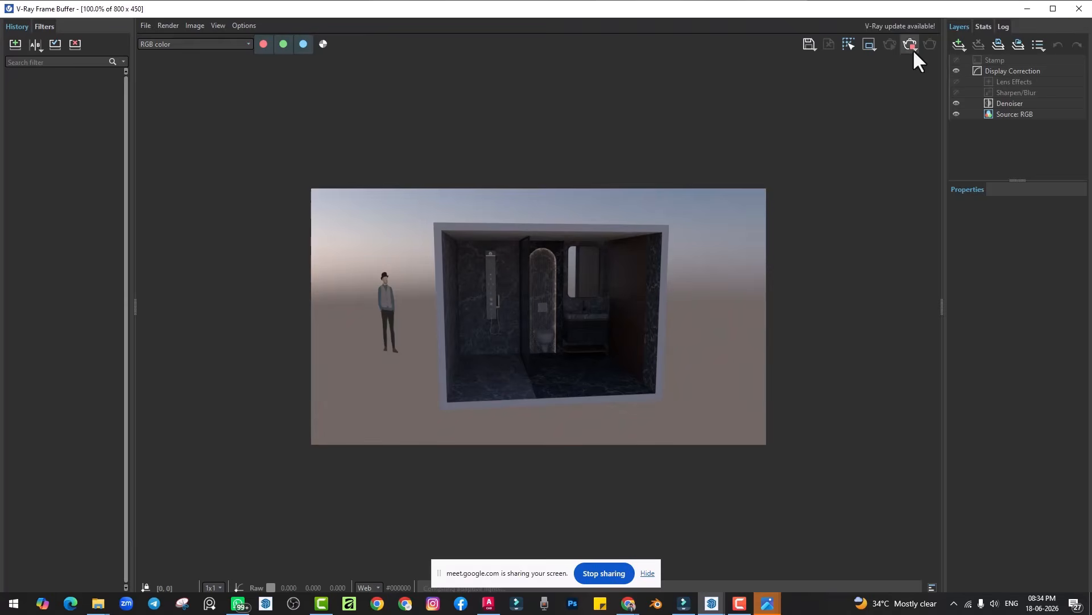
click(1080, 8)
Step: Frame the washroom interior through the section cut, check its V-Ray interactive render, and close the frame buffer
scroll(333, 308, up, 5)
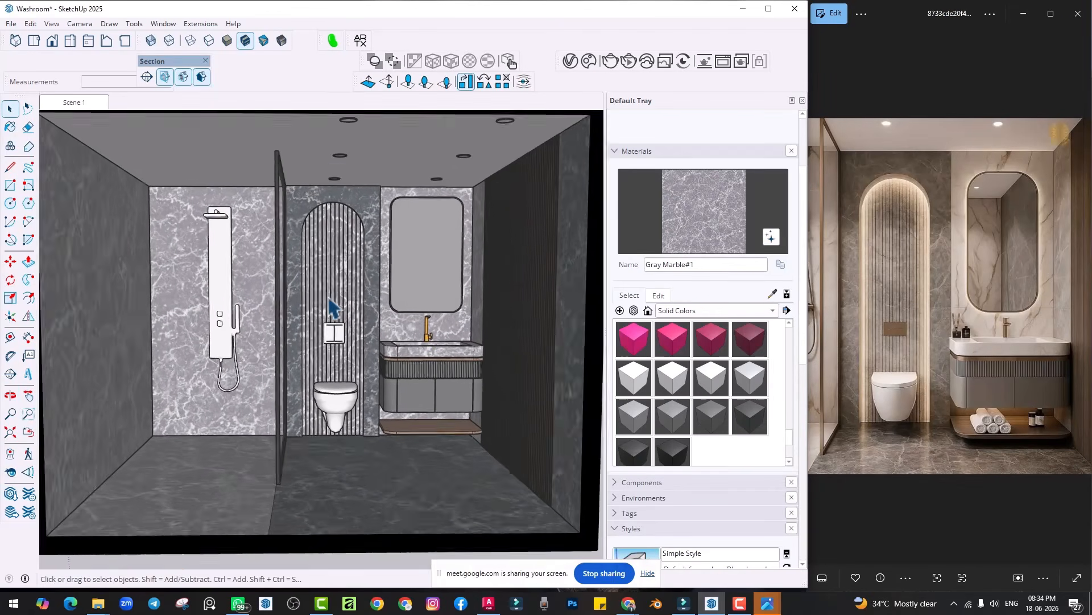
scroll(342, 316, up, 3)
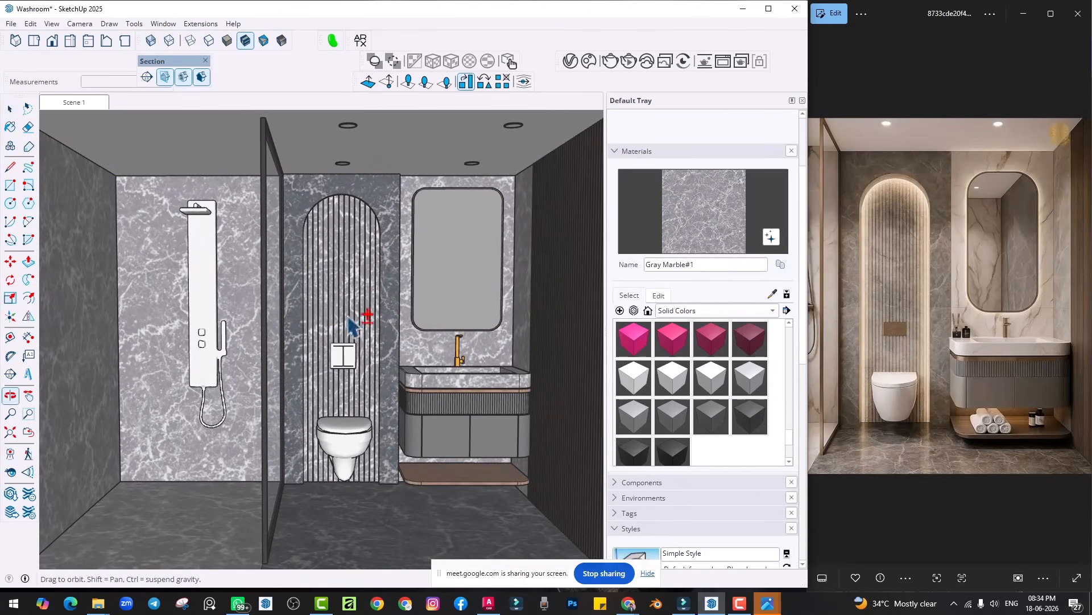
key(space)
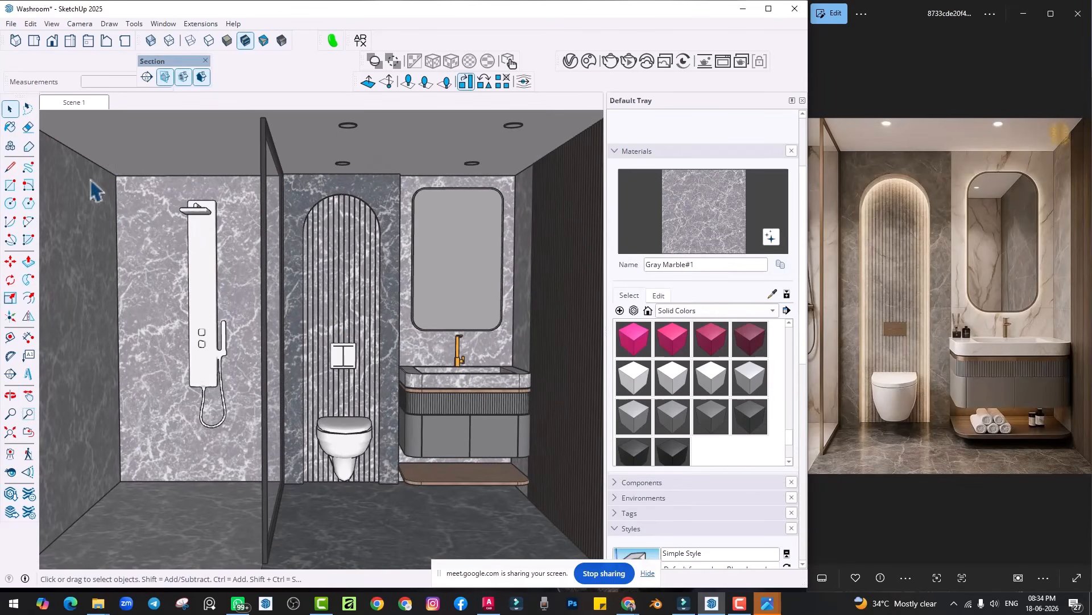
click(633, 56)
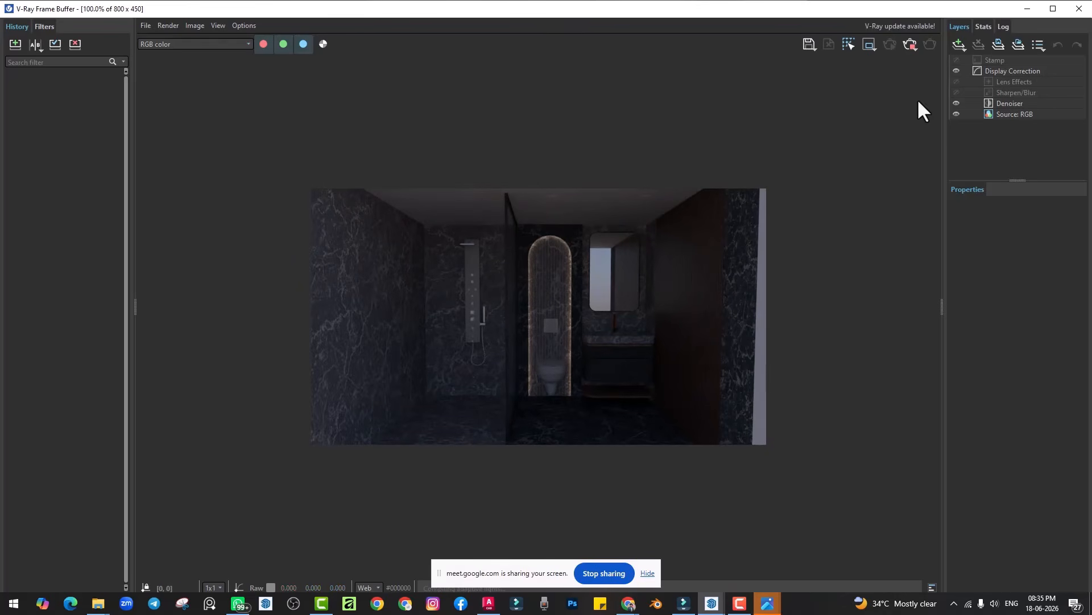
click(1079, 9)
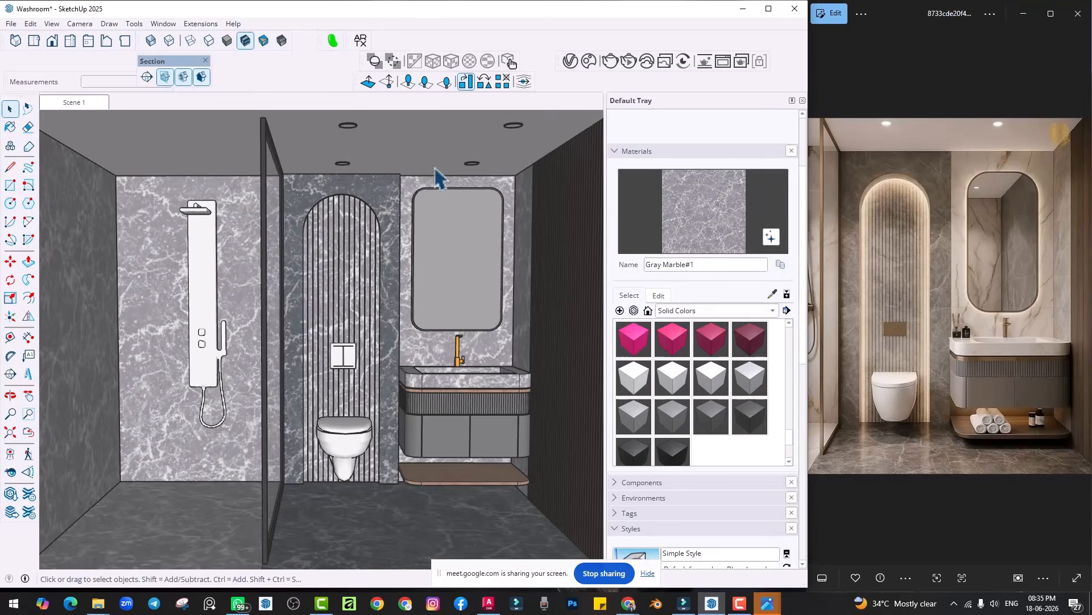
Step: Enable Safe Frame in the V-Ray render output settings and close the Asset Editor
click(571, 62)
click(596, 45)
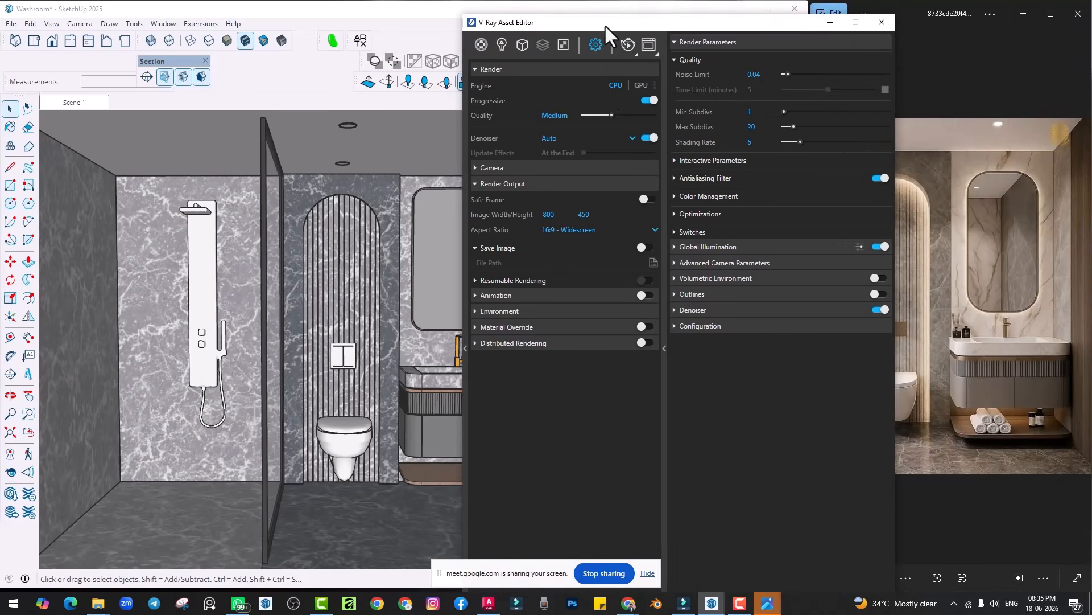
drag(606, 25, 669, 15)
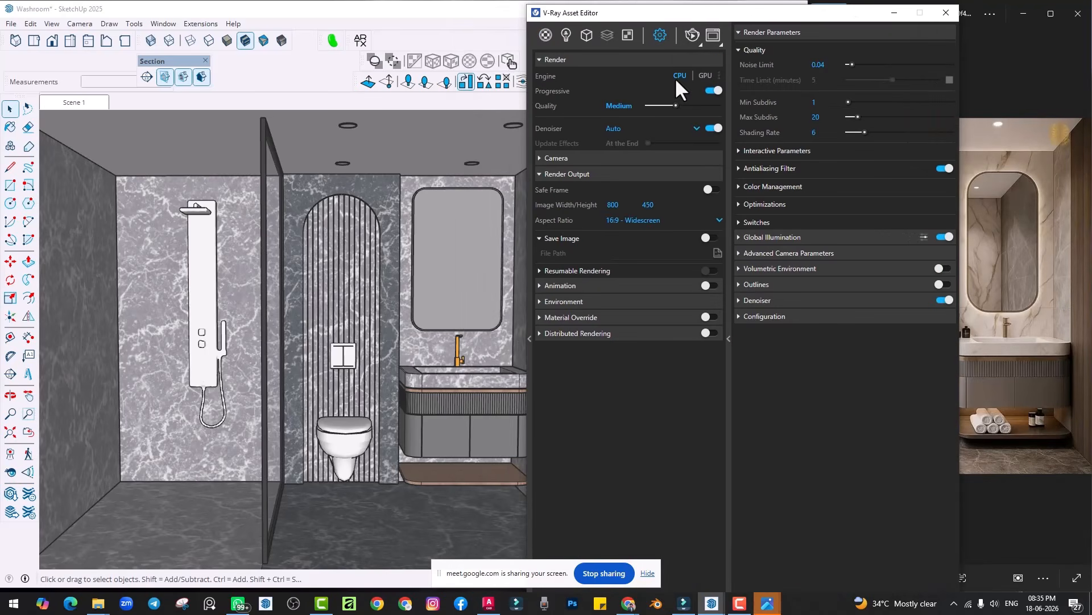
click(570, 60)
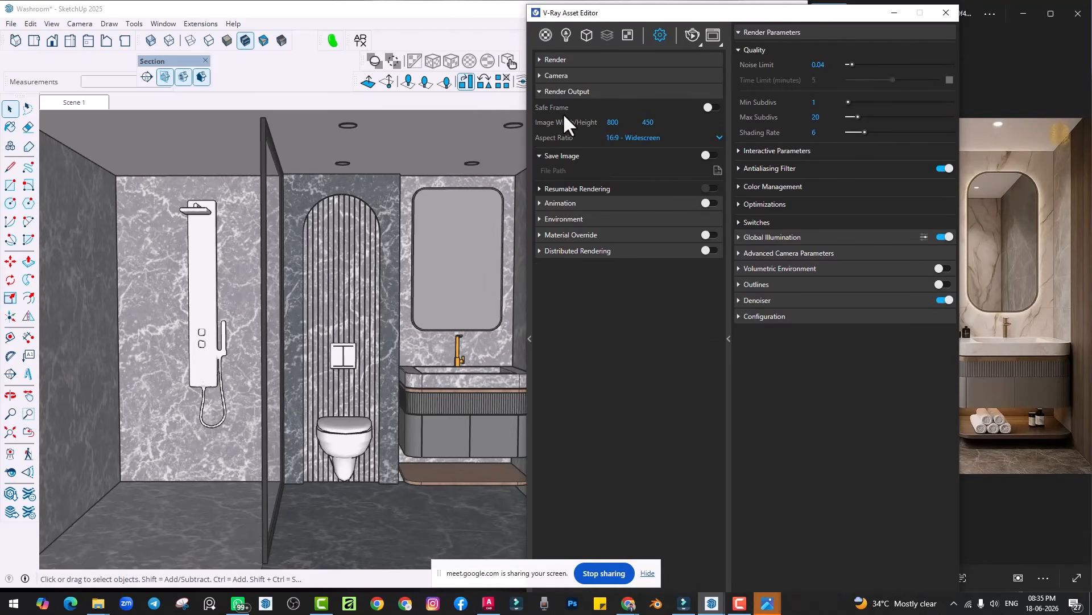
click(628, 123)
key(Tab)
click(709, 106)
drag(607, 12, 813, 32)
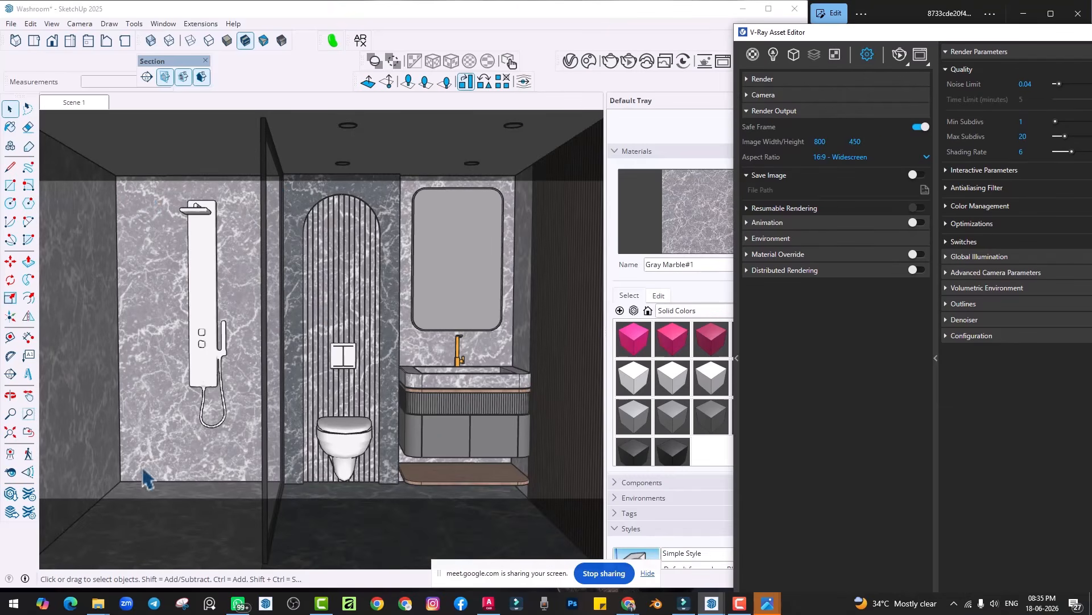
click(603, 29)
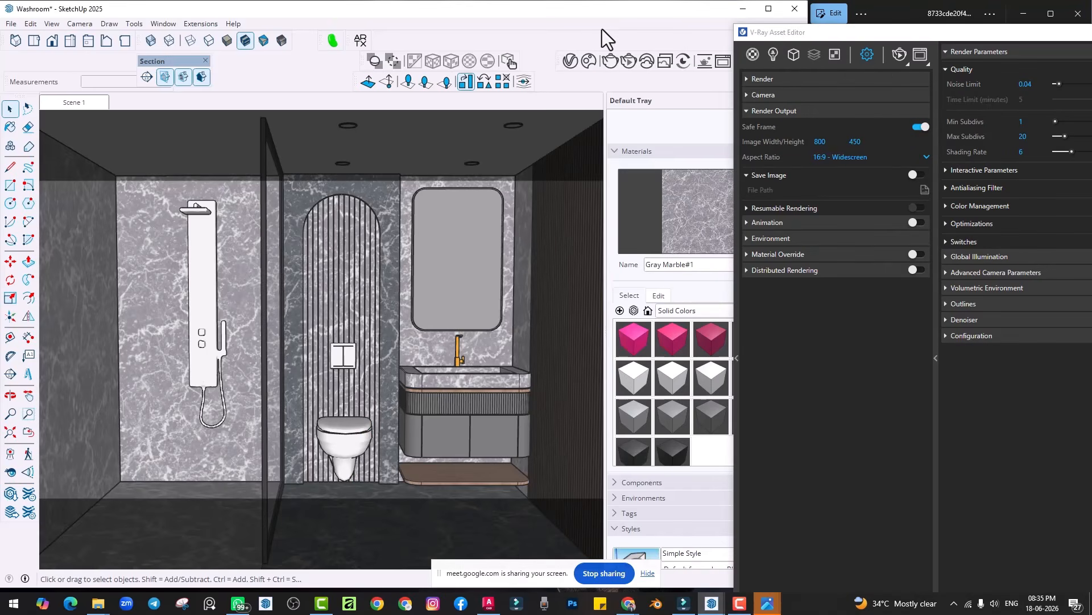
drag(923, 34, 773, 33)
click(1013, 32)
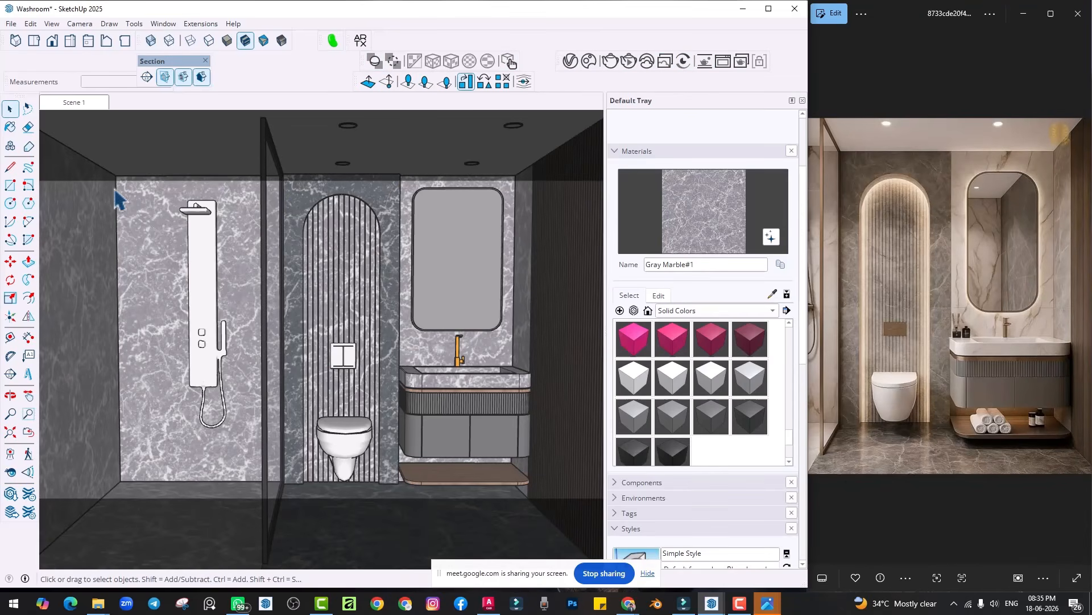
Step: Maximize and restore the SketchUp window, and resize it to fill the space beside the reference image
click(768, 9)
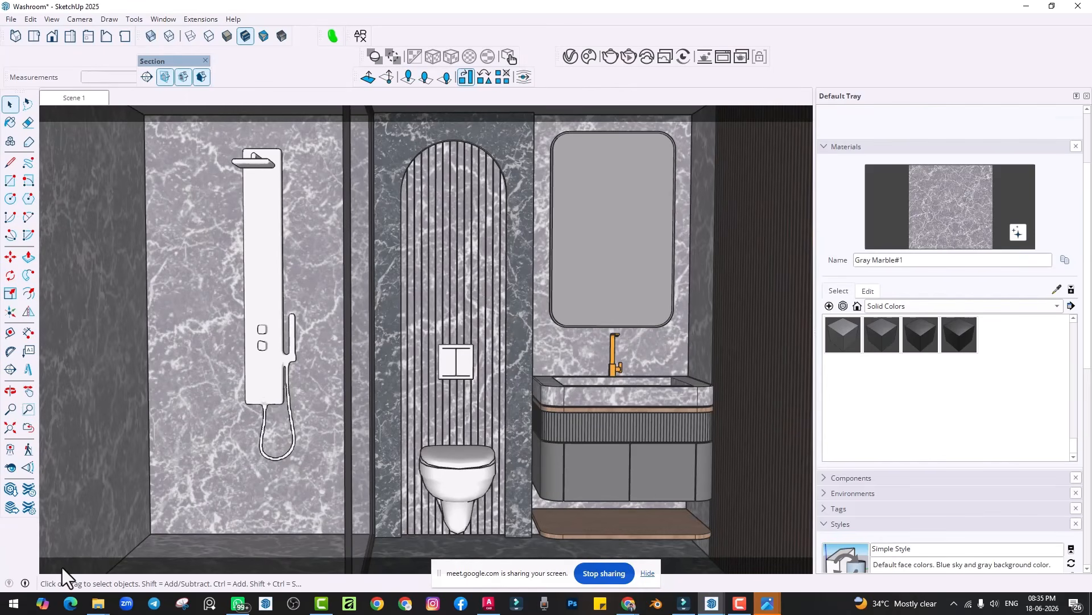
mouse_move(608, 8)
mouse_down()
mouse_move(434, 22)
mouse_move(258, 9)
mouse_up()
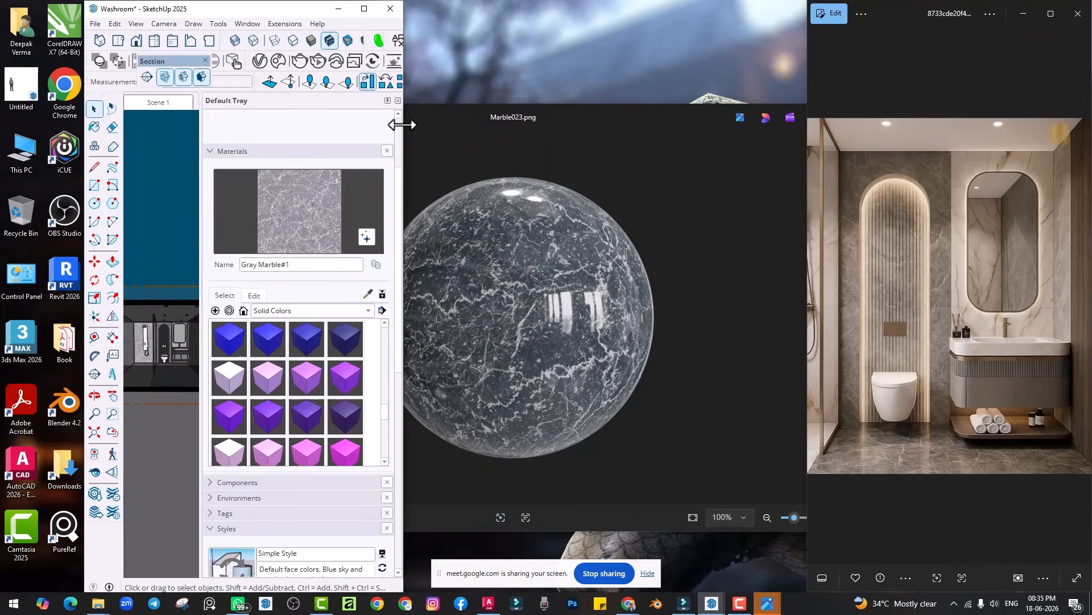
drag(402, 127, 628, 128)
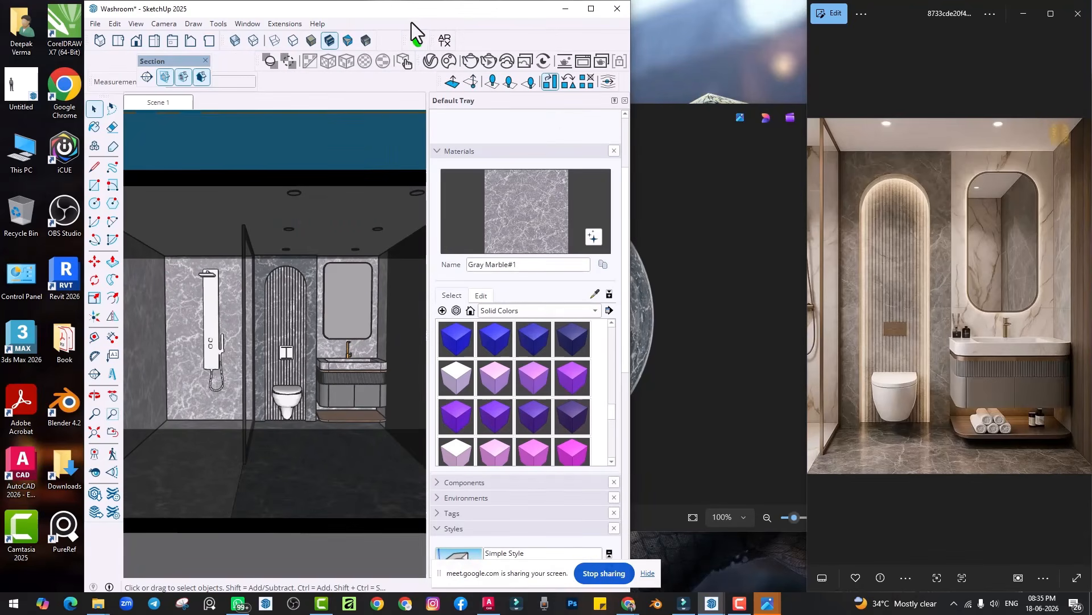
mouse_move(410, 11)
mouse_down()
mouse_move(1, 15)
mouse_move(1, 5)
mouse_up()
click(633, 6)
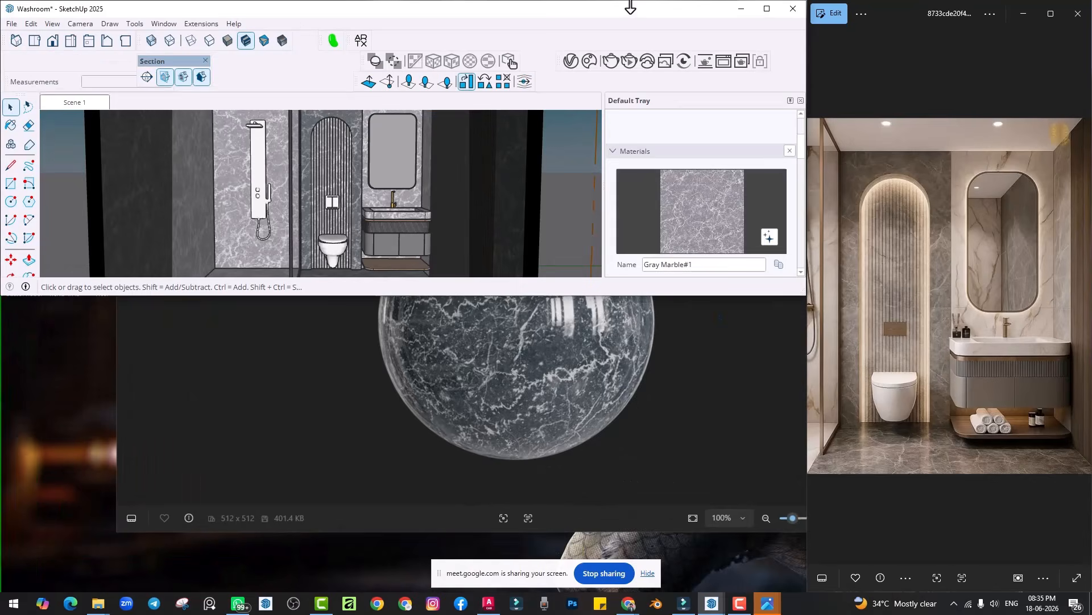
double_click(587, 6)
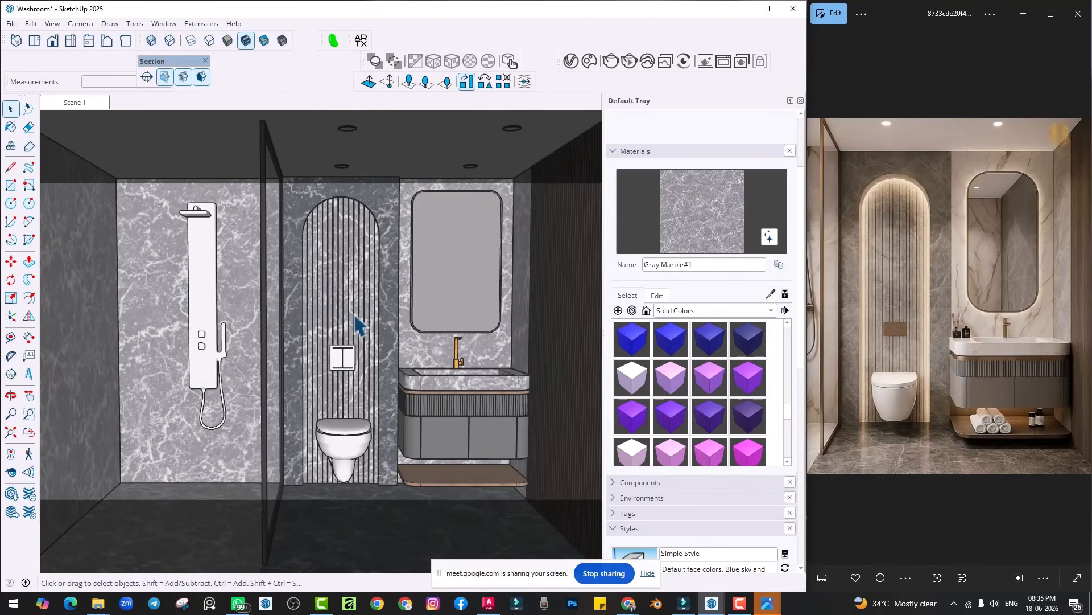
Step: Set the V-Ray render output aspect ratio to 1:1 - Square and move the Asset Editor clear of the model view
click(571, 61)
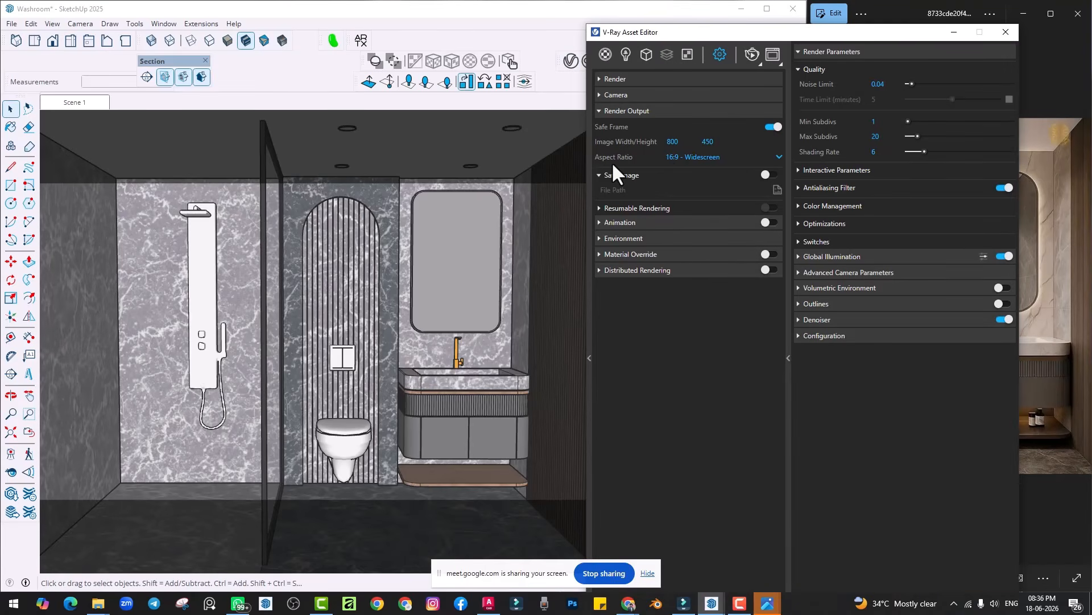
click(695, 155)
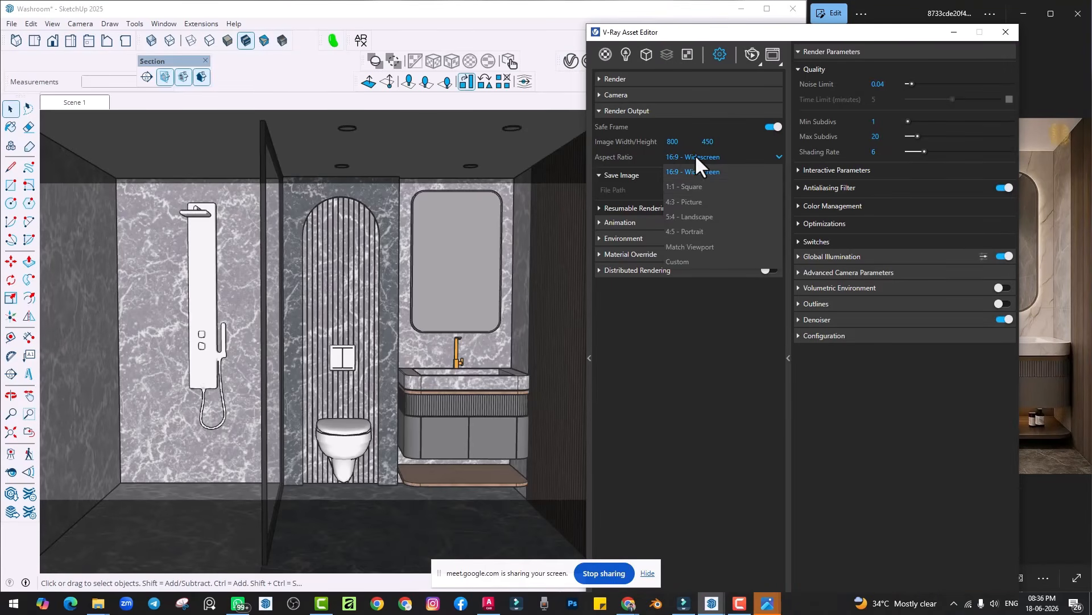
click(695, 180)
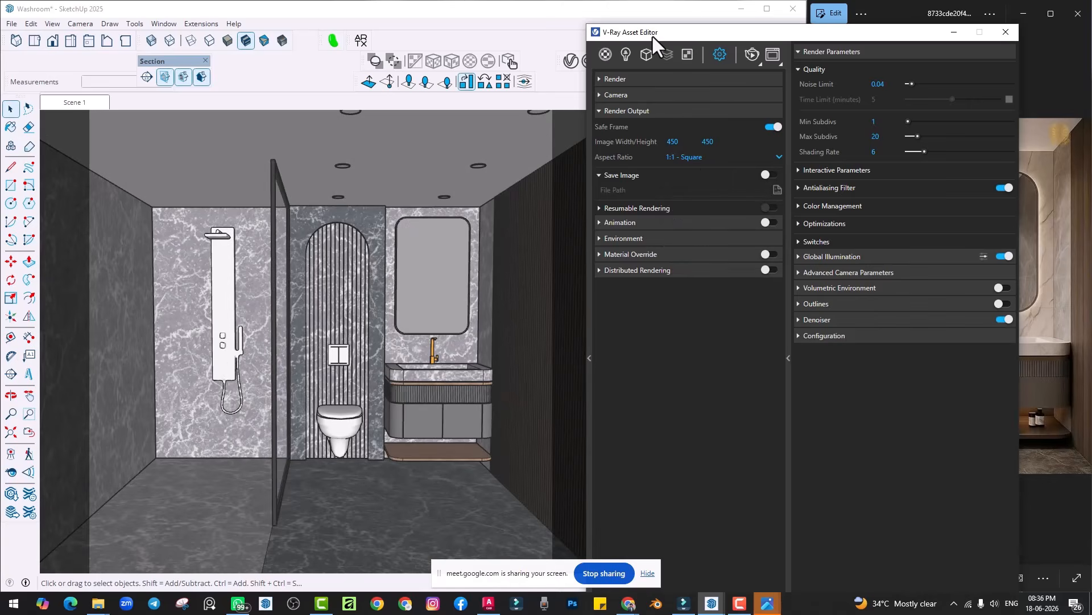
drag(652, 35, 782, 36)
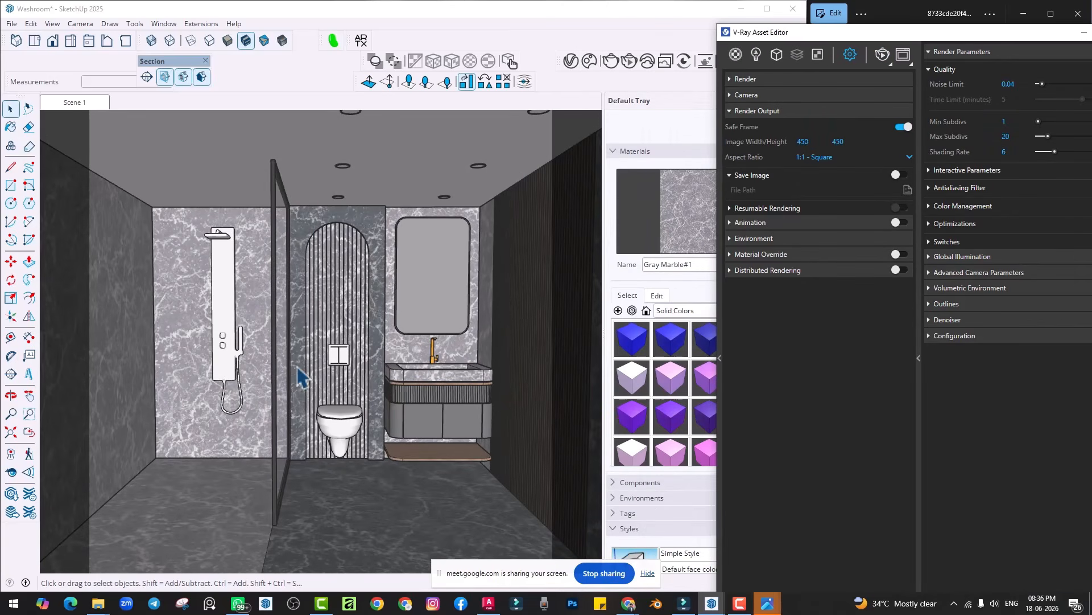
Step: Set the camera's field of view to 35 degrees and reframe the washroom interior within the safe frame
click(12, 414)
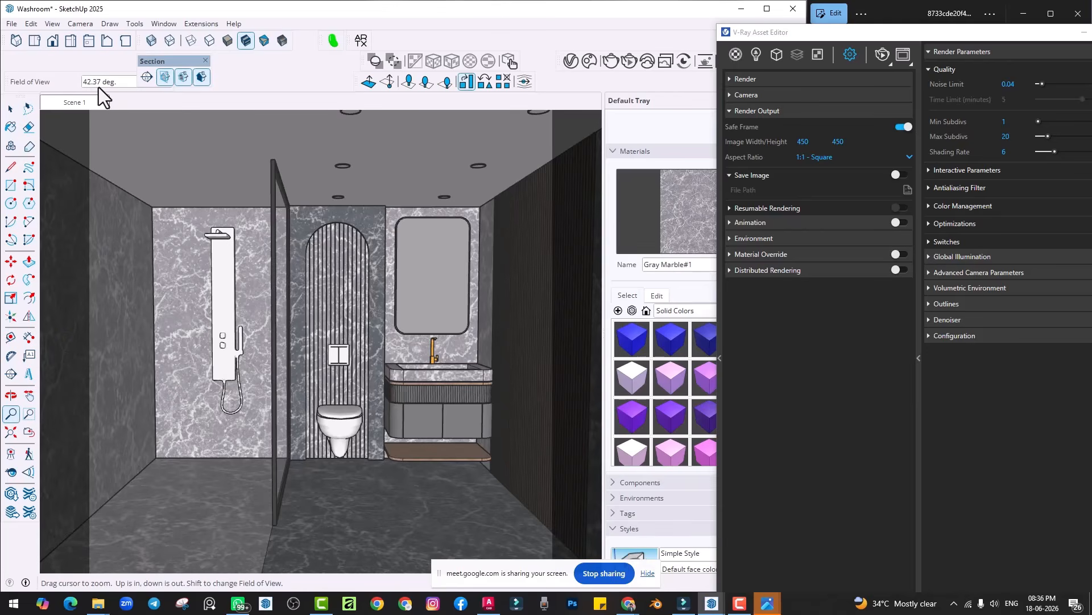
key(Return)
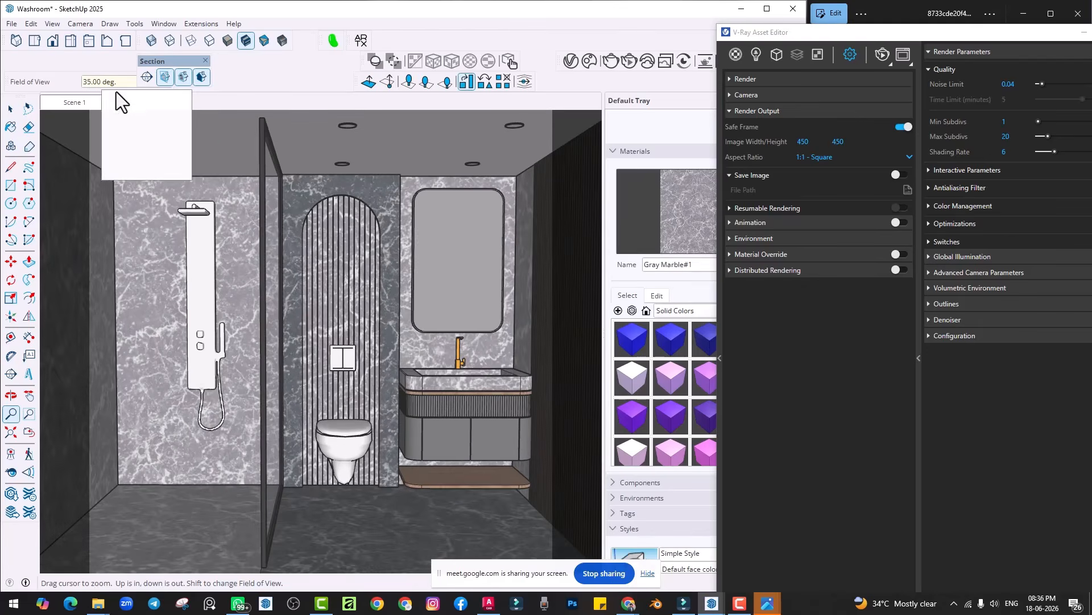
scroll(344, 271, up, 3)
drag(344, 270, 339, 291)
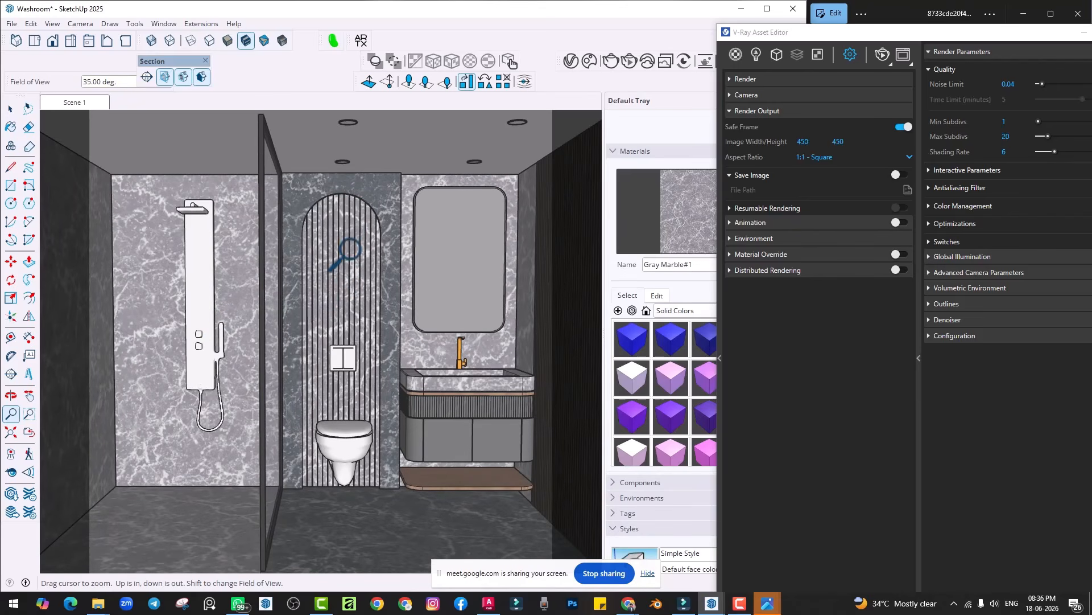
Step: Try the 4:3 - Picture render aspect ratio and reframe the washroom within it
click(831, 155)
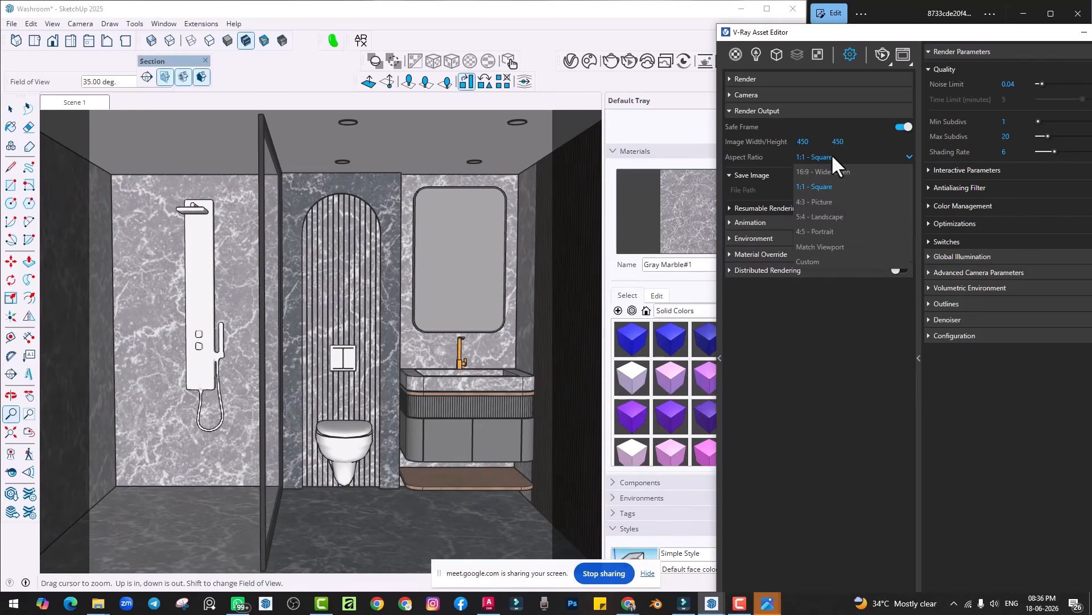
click(817, 200)
drag(363, 270, 371, 343)
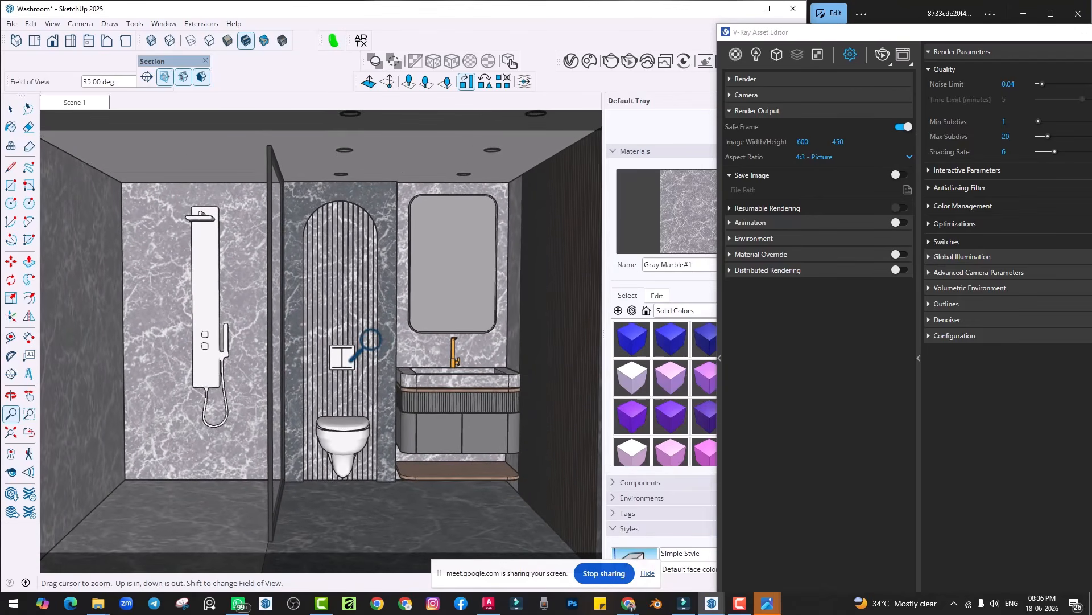
shift+middle_drag(371, 343, 378, 333)
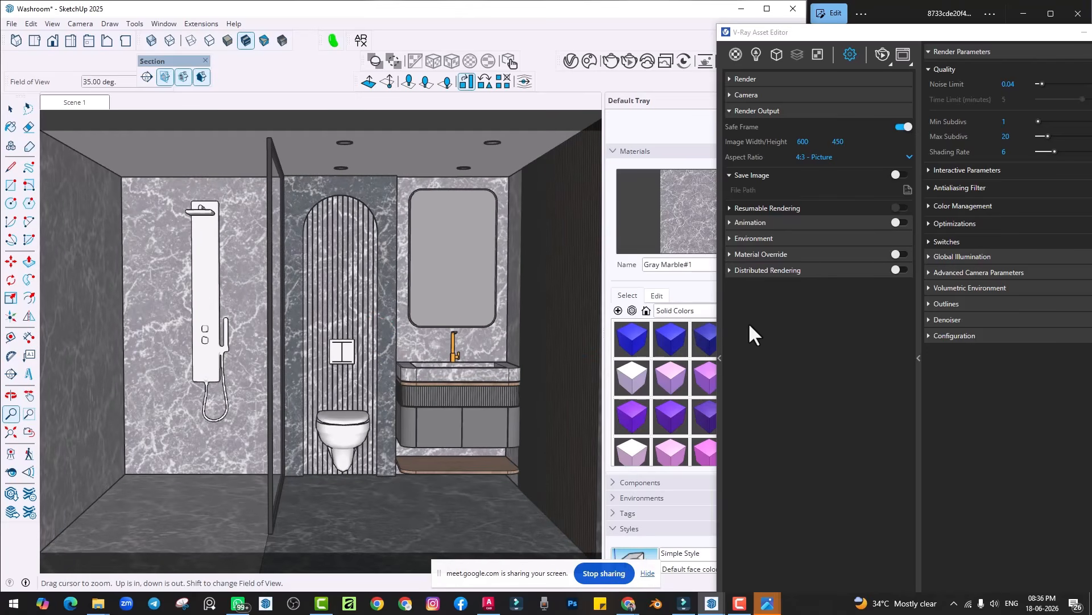
Step: Try the 5:4 - Landscape and 4:5 - Portrait render aspect ratios and reframe the washroom for the portrait format
click(815, 157)
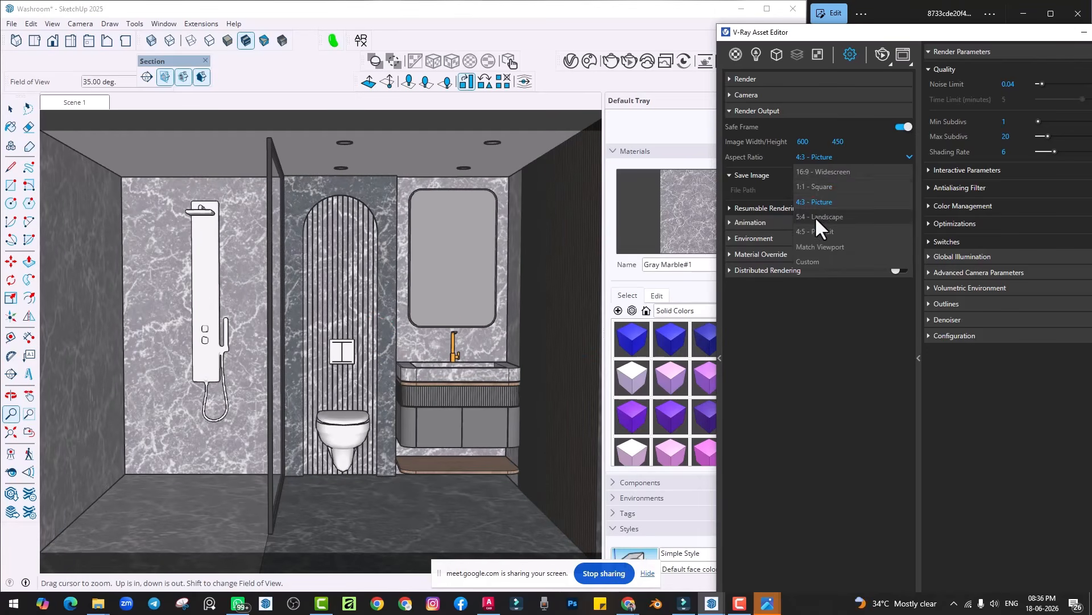
click(815, 216)
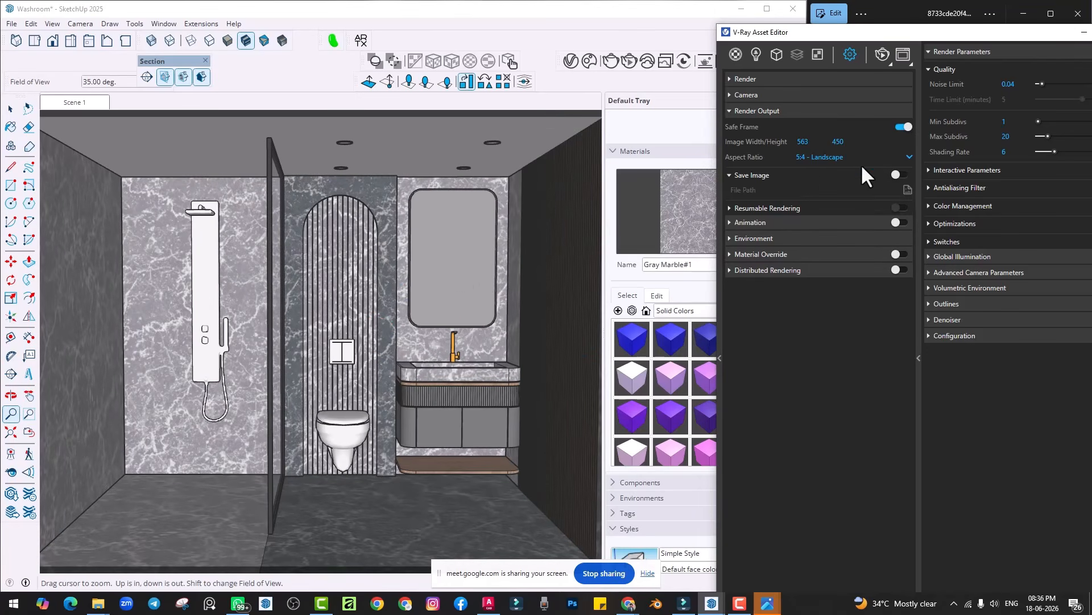
click(823, 158)
click(814, 227)
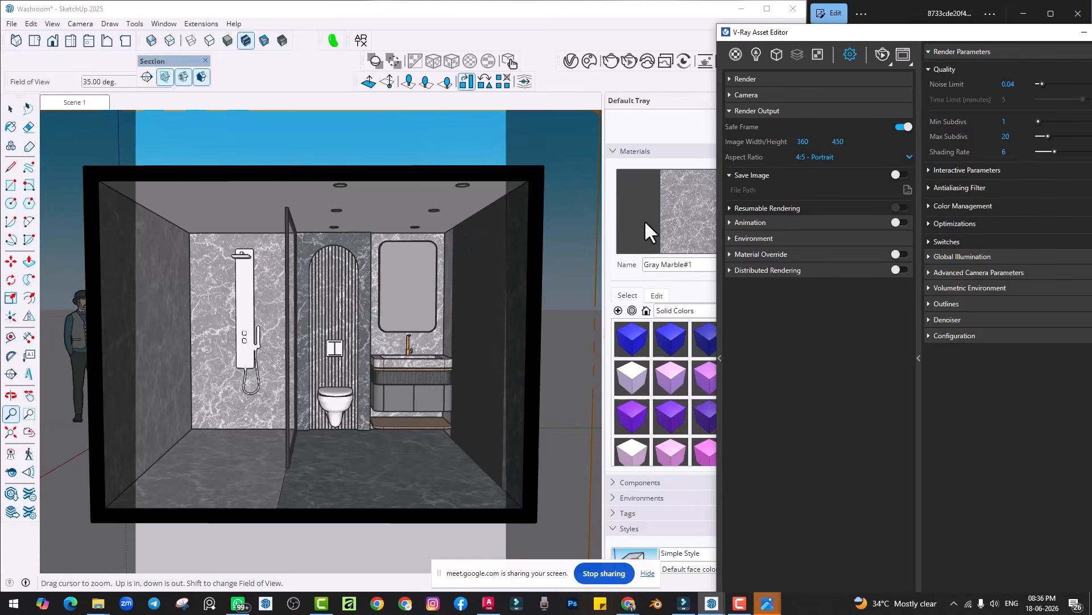
drag(333, 316, 356, 215)
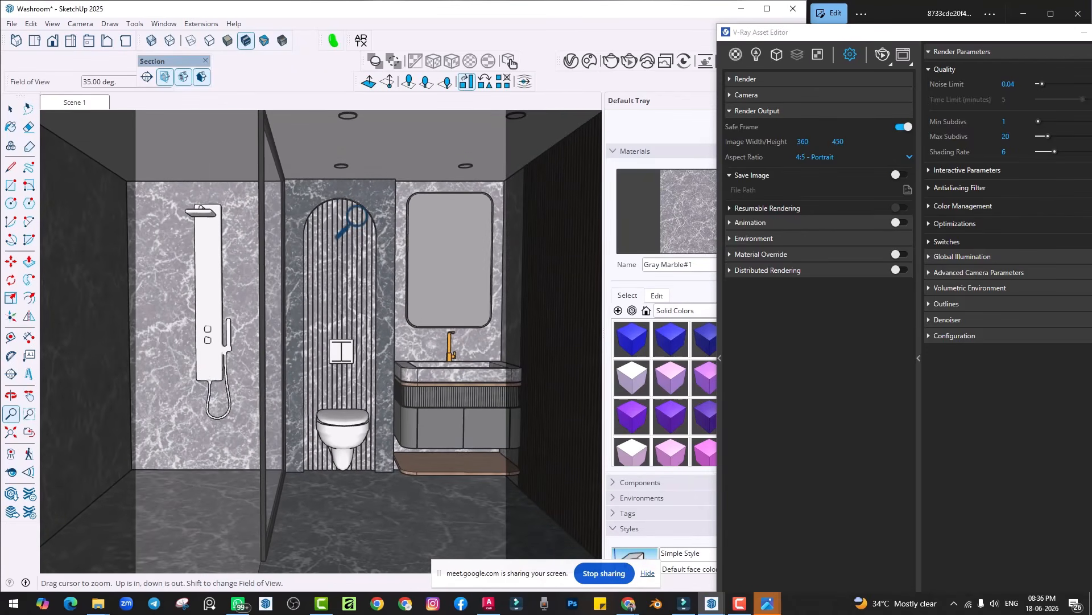
Step: Try the Match Viewport render aspect ratio and update the output size from the current view
click(818, 155)
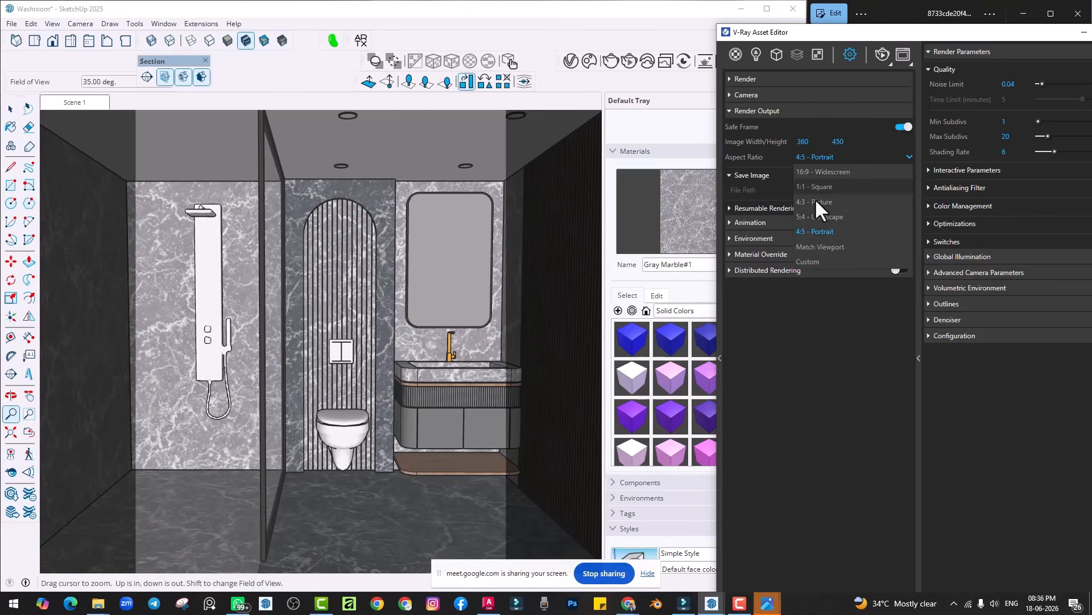
click(814, 247)
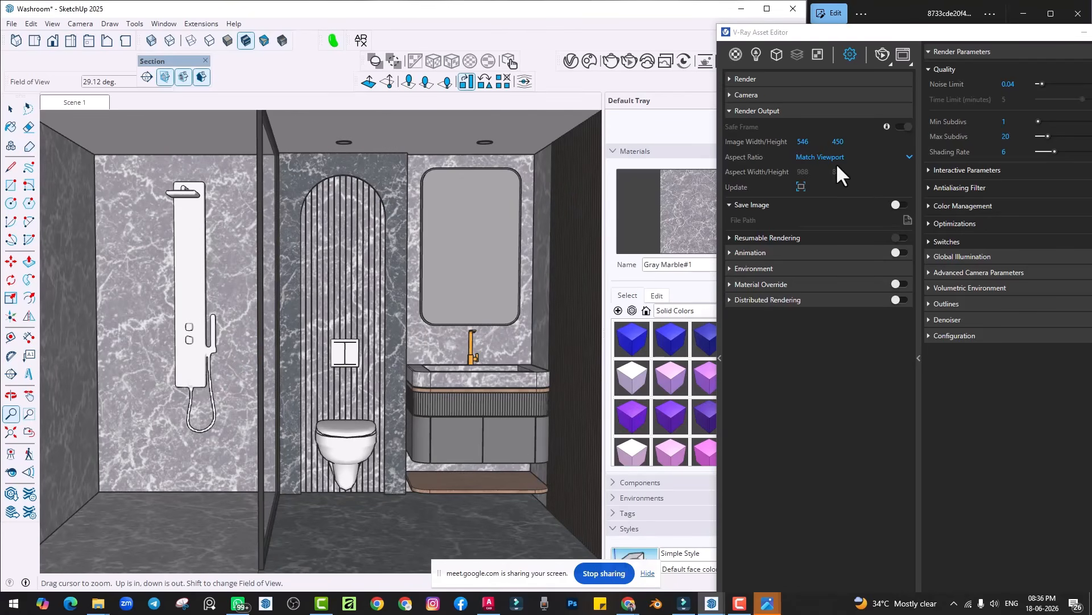
click(813, 142)
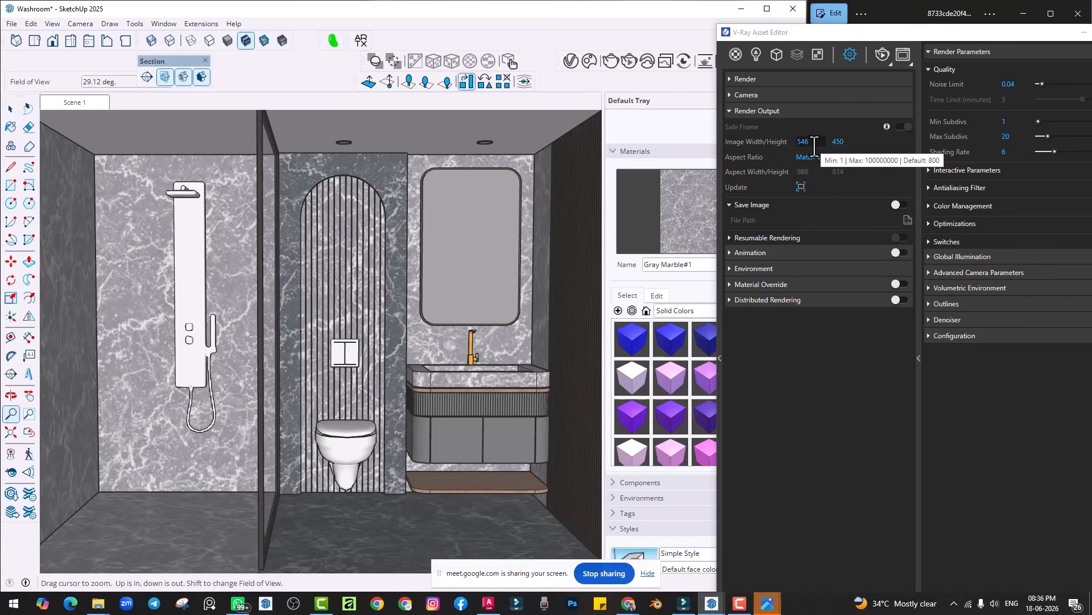
click(802, 186)
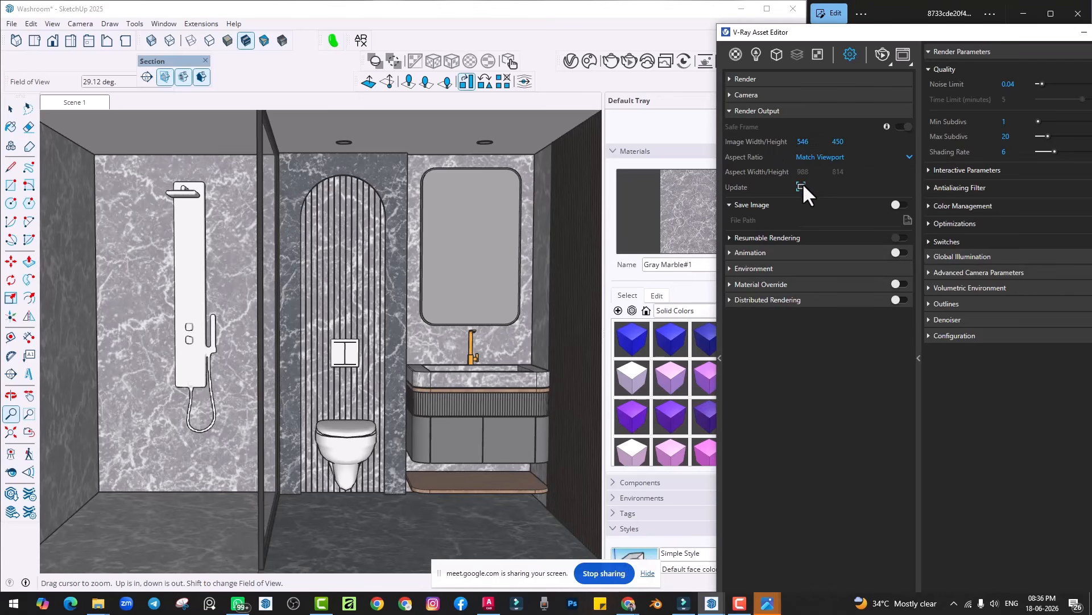
Step: Switch the render output to a Custom aspect ratio and set the image width to 1000
click(822, 160)
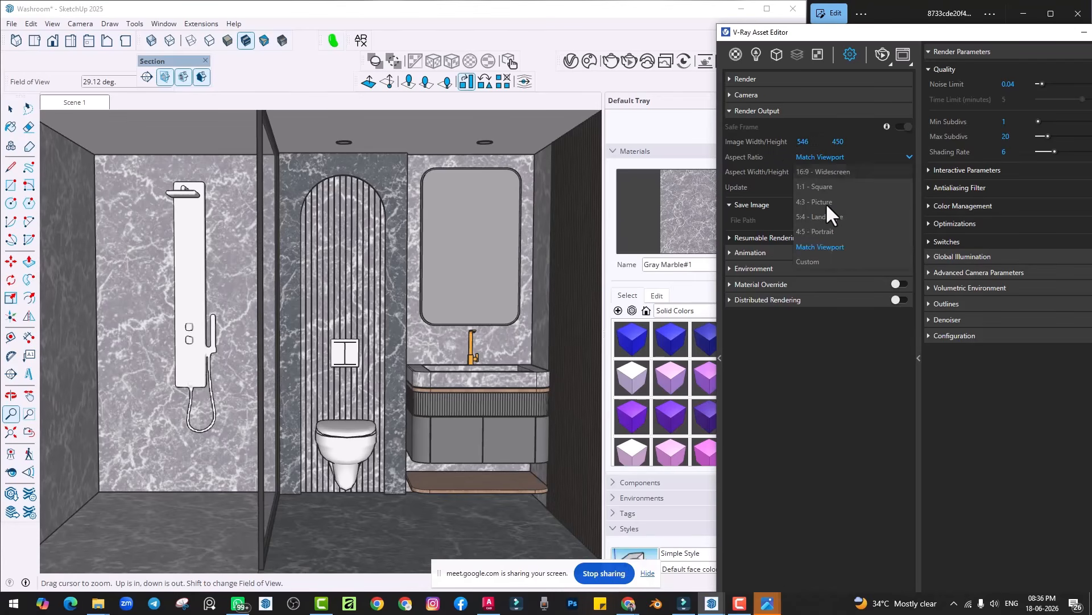
click(814, 262)
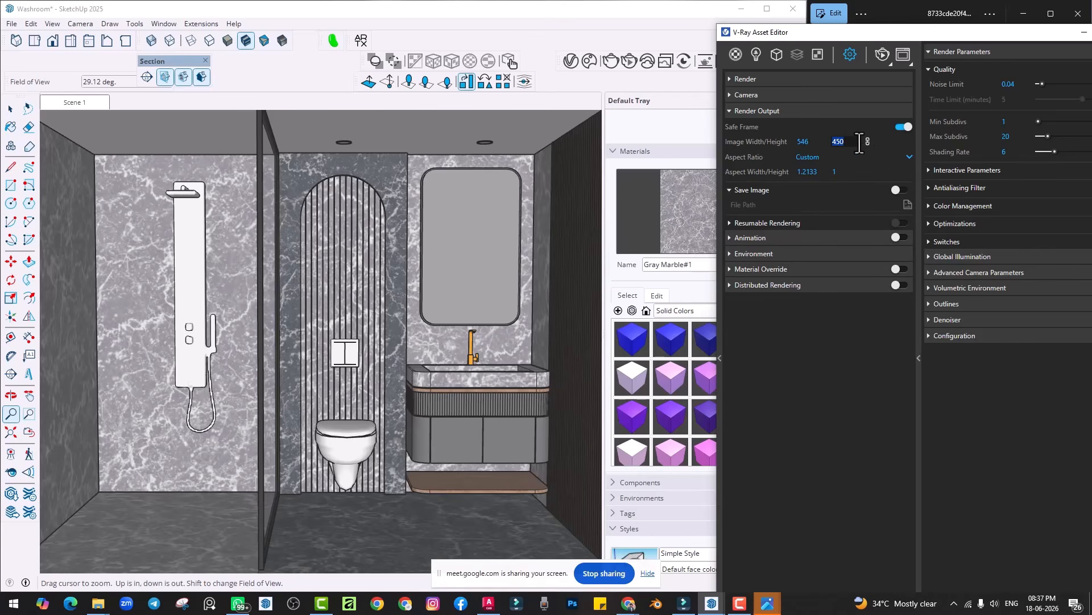
double_click(808, 141)
text(1000)
key(Return)
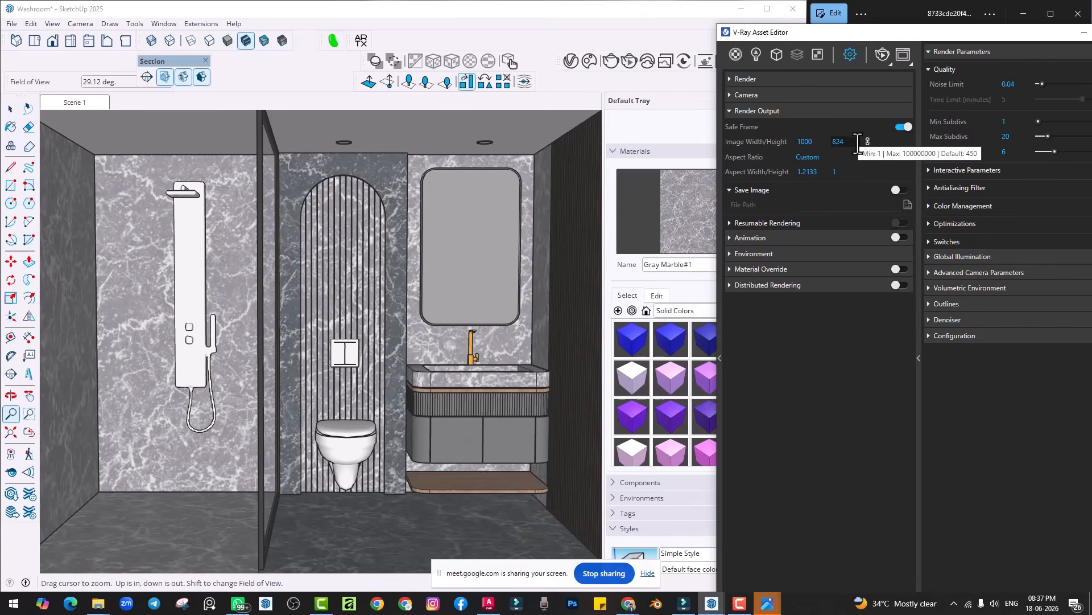
Step: Unlink the render image width and height, trying a height of 500 before setting it to 300
click(868, 140)
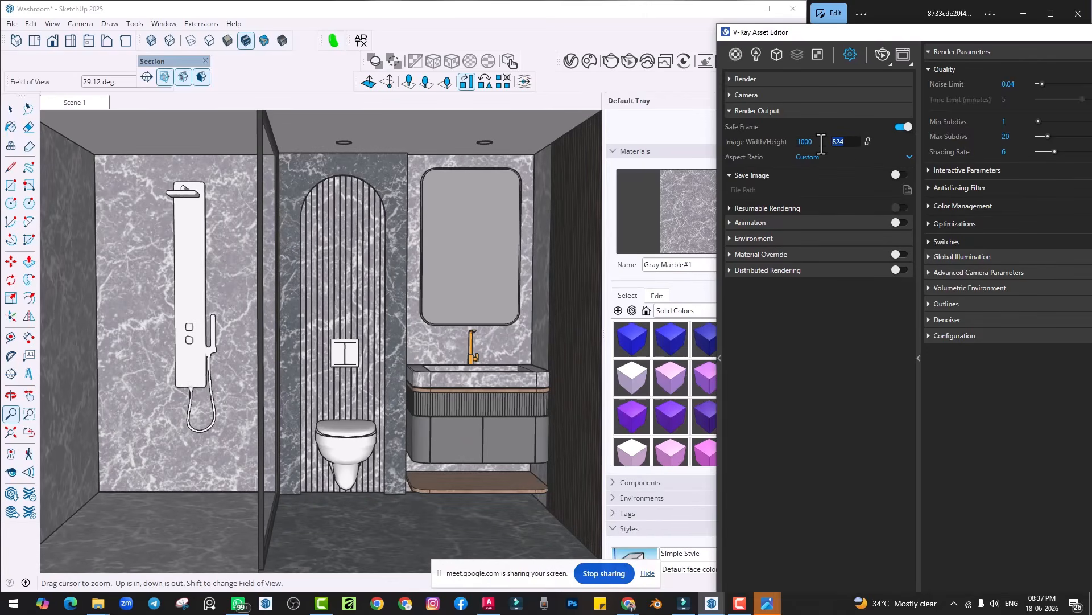
double_click(839, 143)
text(500)
key(Return)
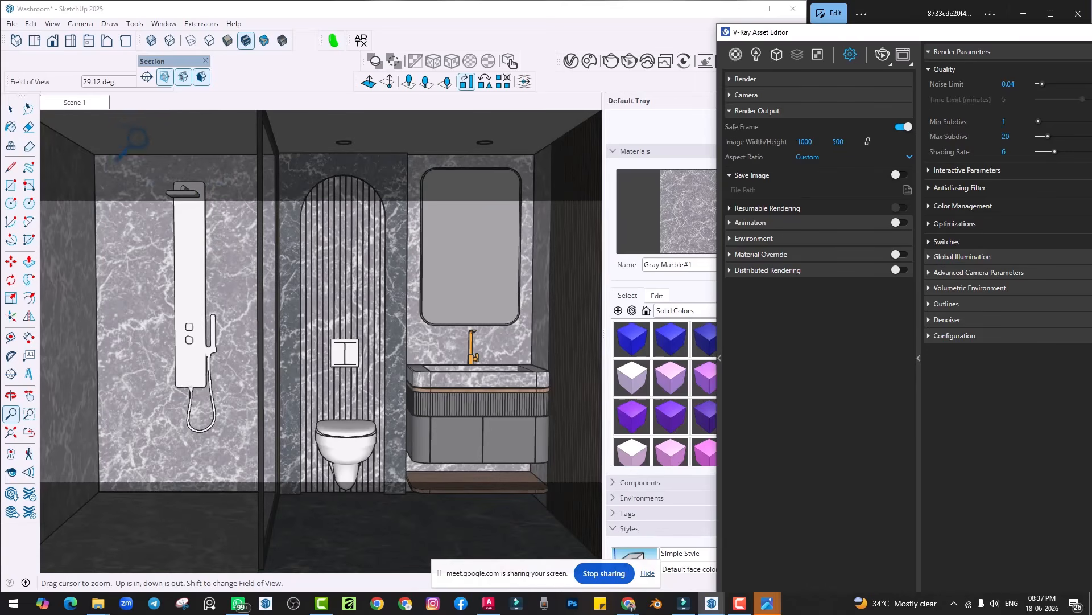
double_click(845, 142)
text(300)
key(Return)
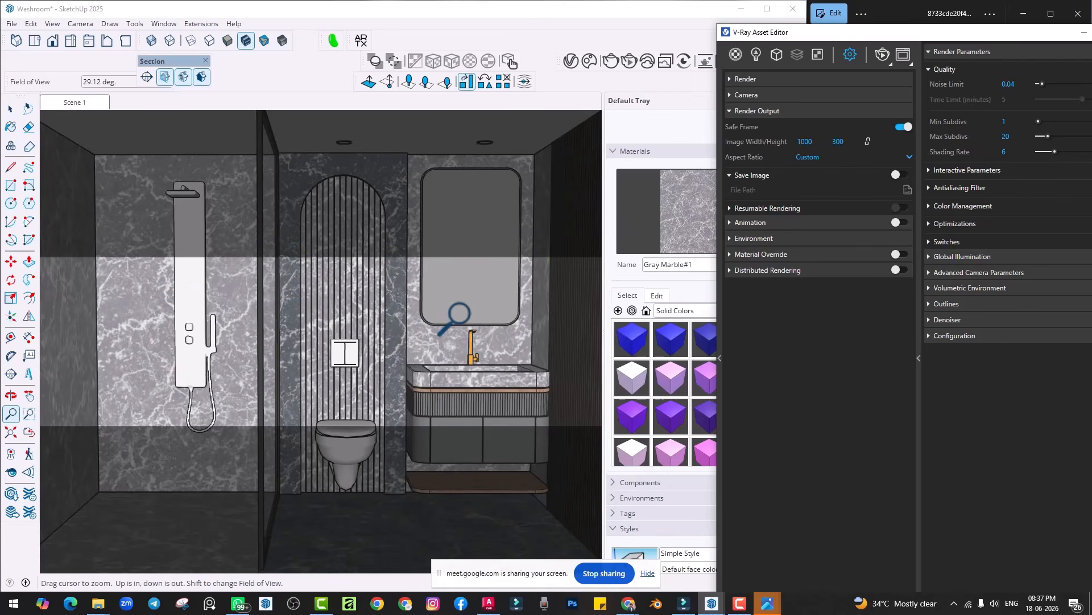
click(837, 141)
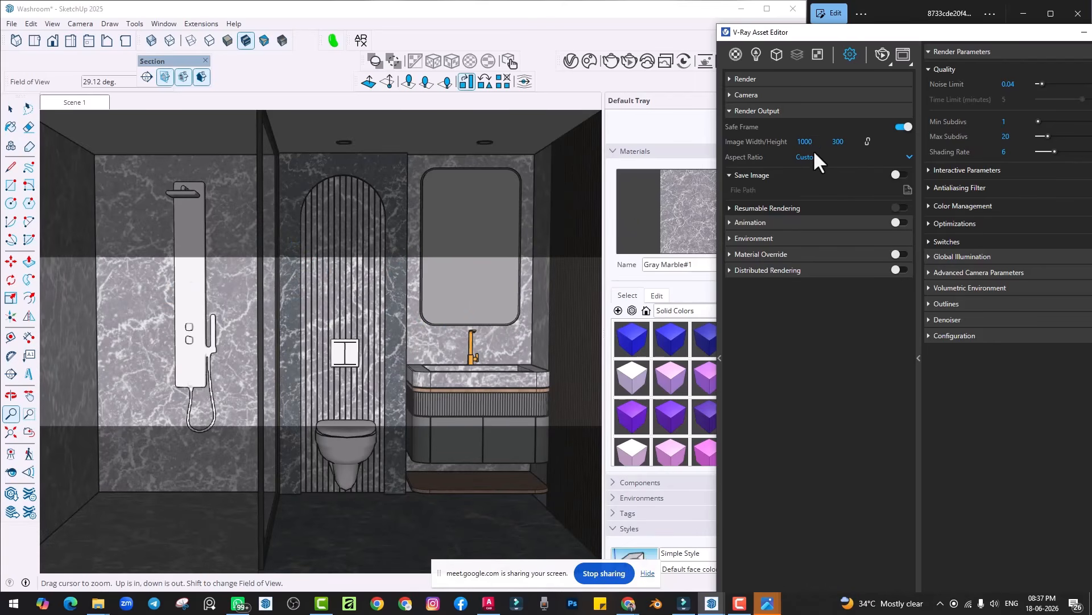
Step: Try the 4:3 - Picture aspect ratio, and set the render output back to 1:1 - Square
click(811, 154)
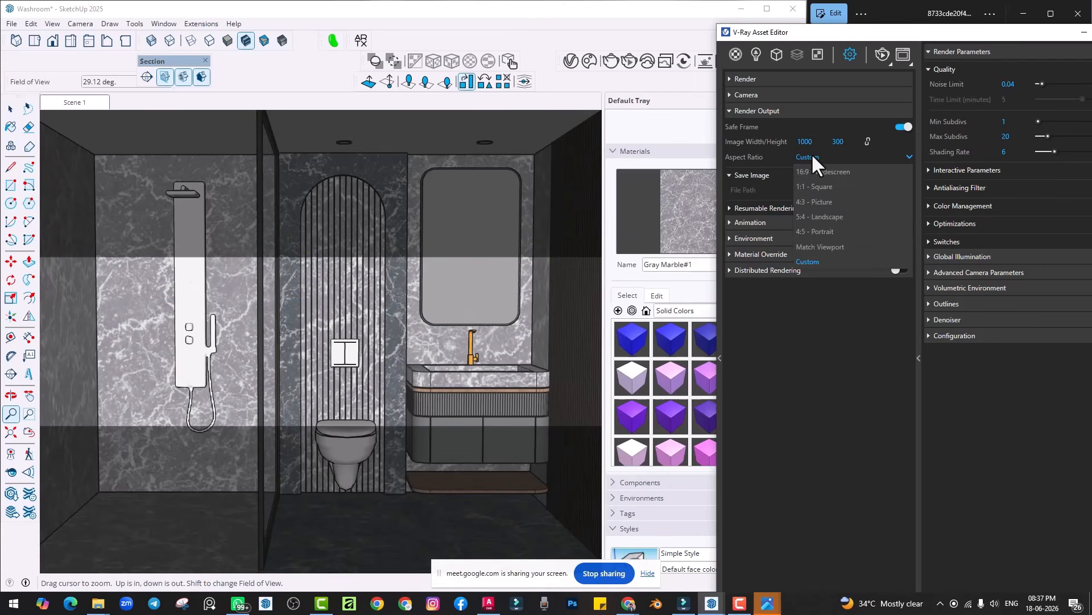
click(808, 203)
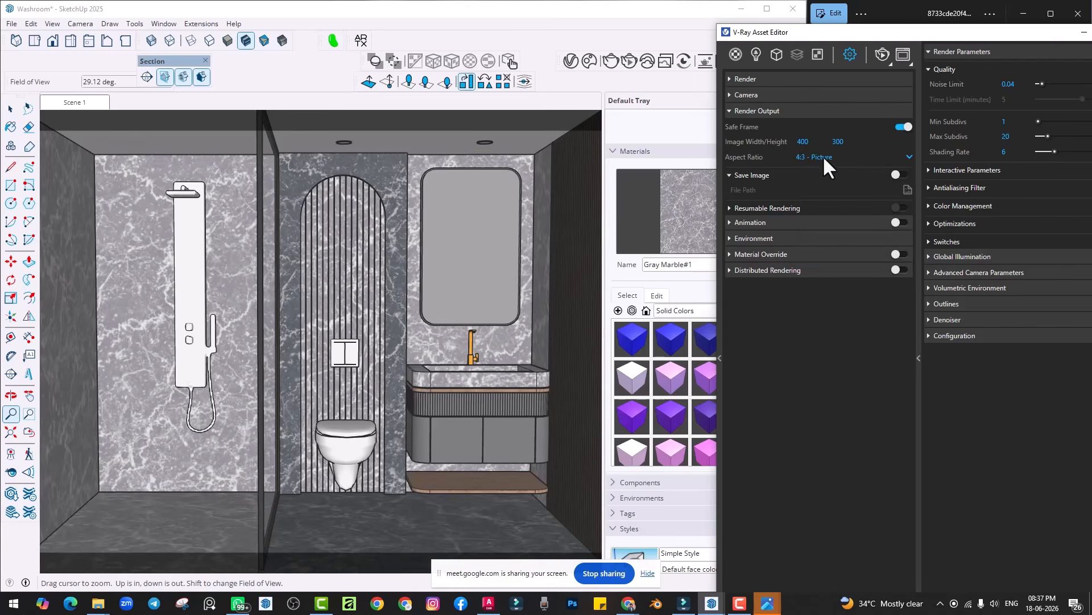
click(823, 155)
click(822, 182)
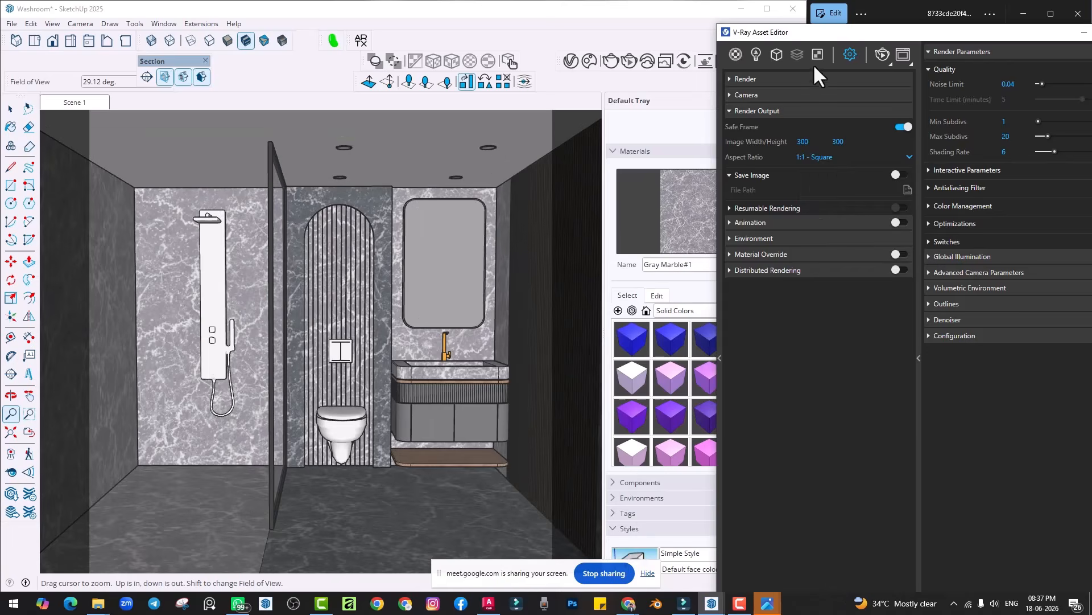
Step: Set the render output's aspect ratio to 4:5 - Portrait and minimise the asset editor
double_click(813, 36)
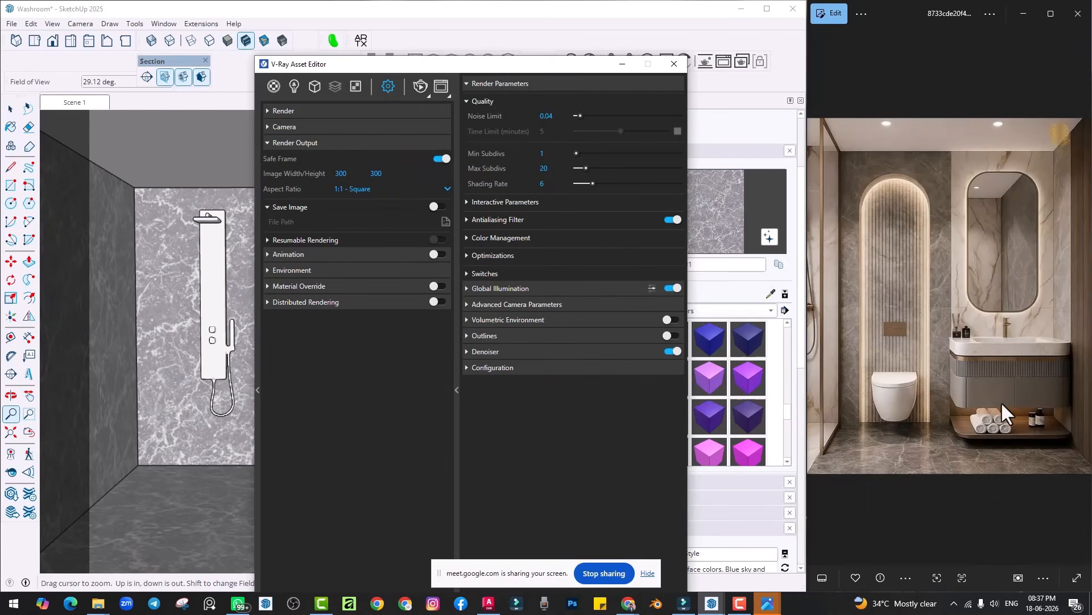
click(622, 64)
click(588, 63)
click(370, 186)
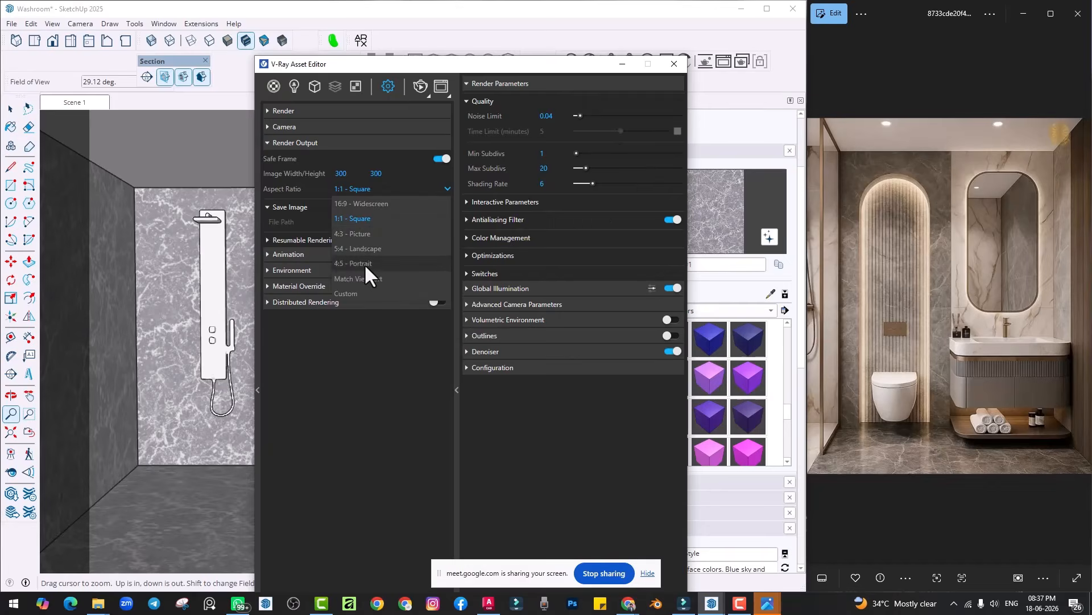
click(364, 264)
click(625, 64)
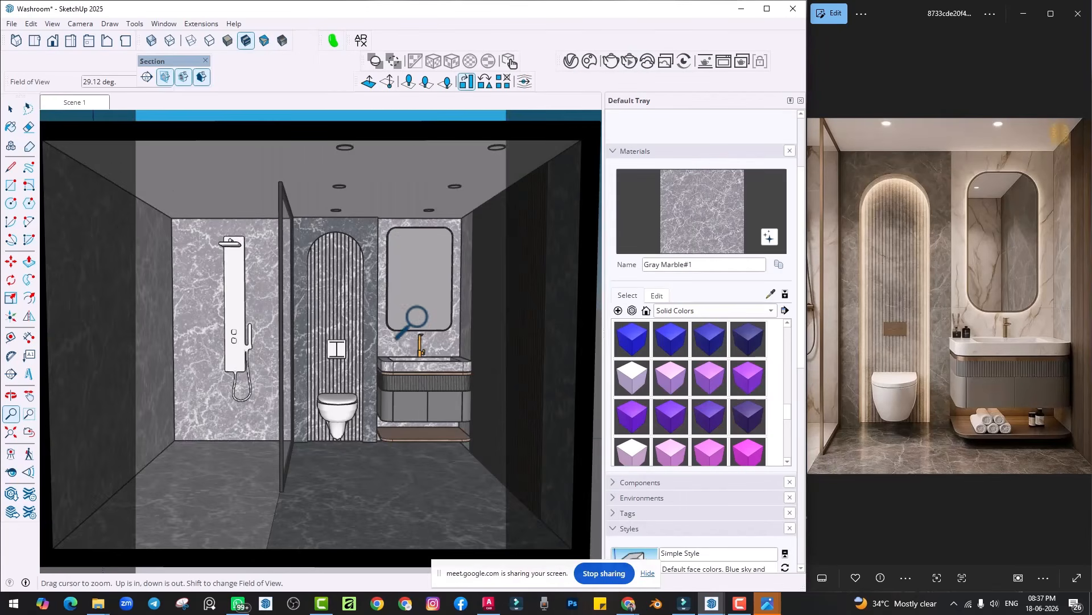
Step: Frame the toilet and vanity in the safe frame with a 35-degree field of view and add the view as a new scene
scroll(408, 249, up, 2)
shift+middle_drag(408, 255, 365, 262)
key(z)
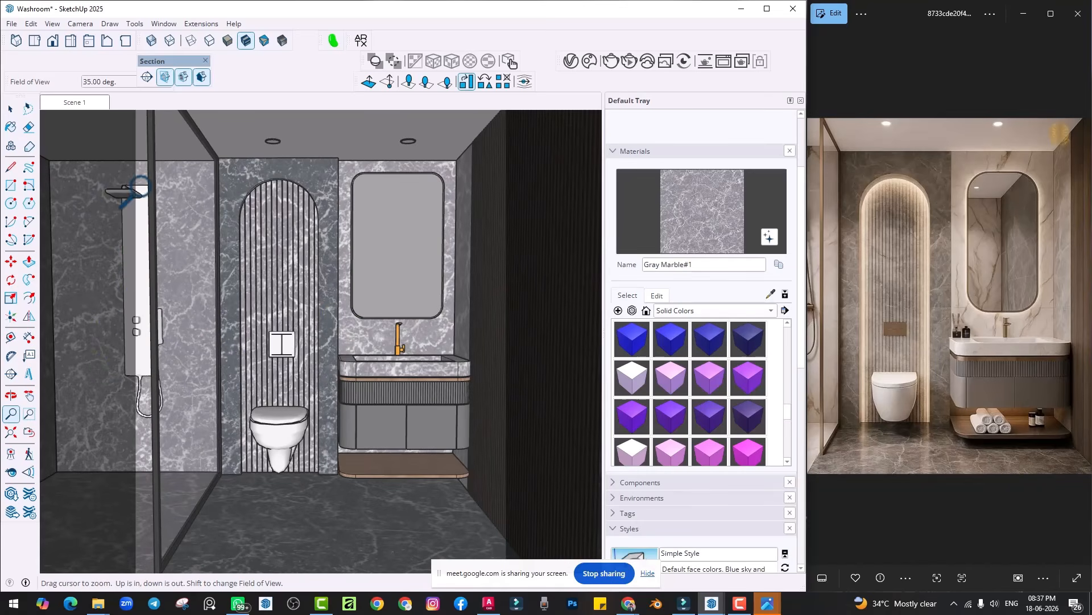
right_click(74, 103)
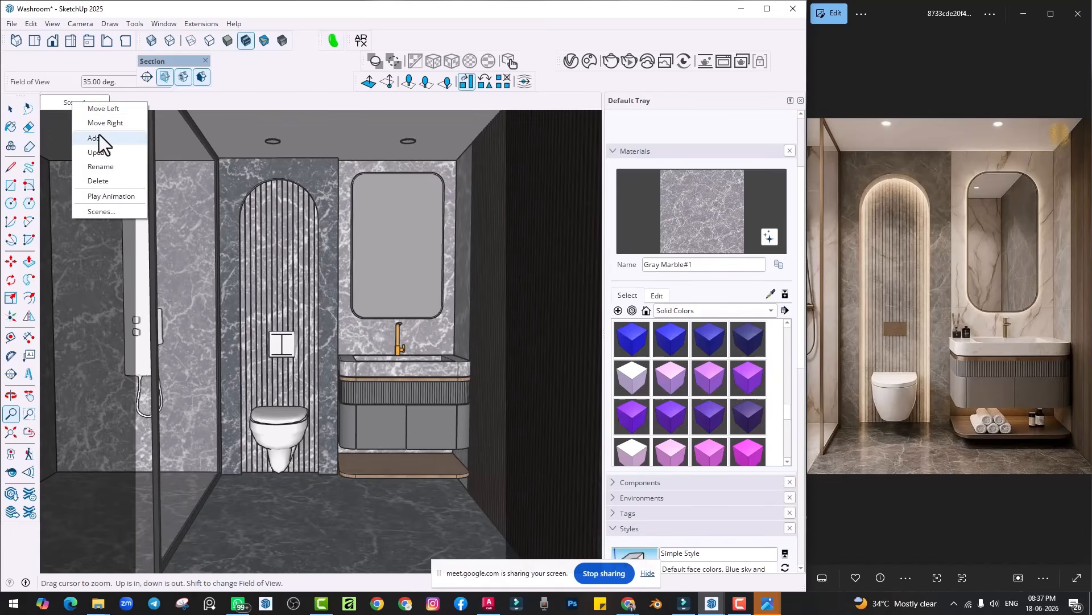
click(99, 139)
click(448, 355)
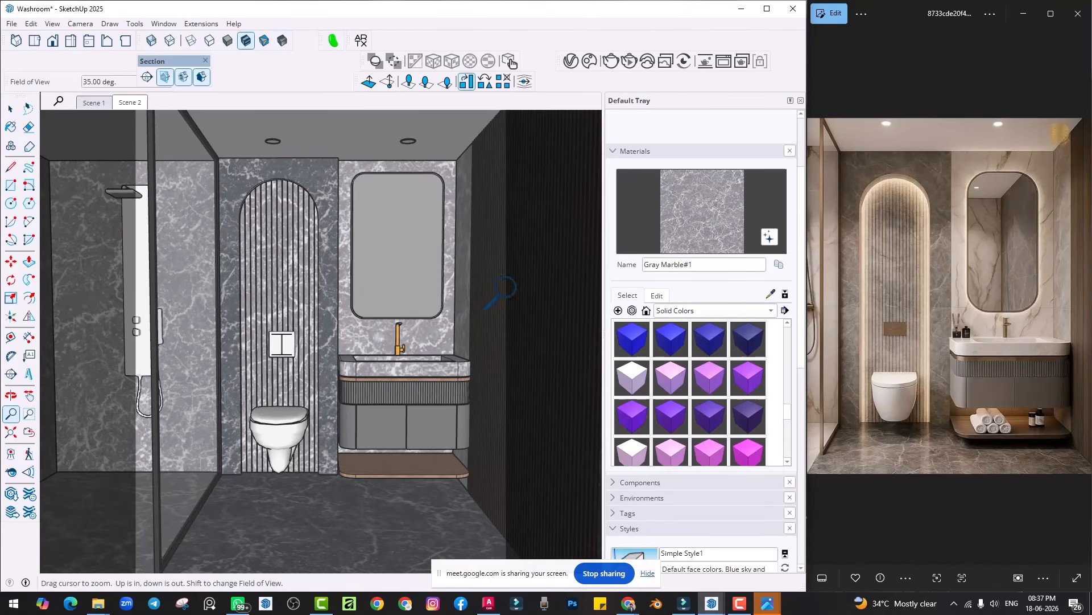
Step: Bring the camera closer to the toilet and vanity and switch the view to Two-Point Perspective
drag(501, 288, 479, 235)
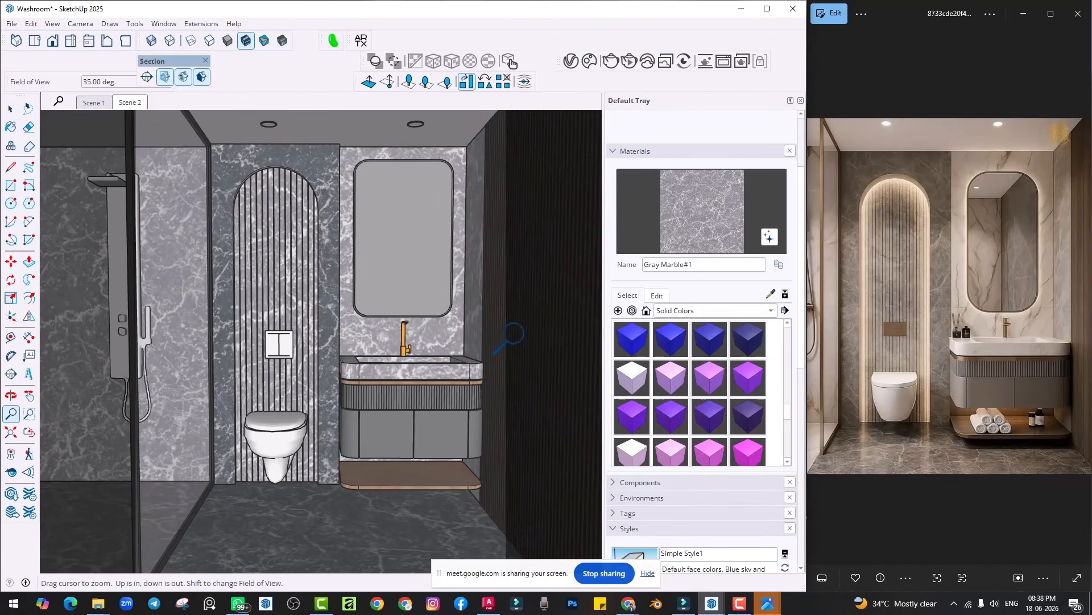
drag(512, 340, 503, 323)
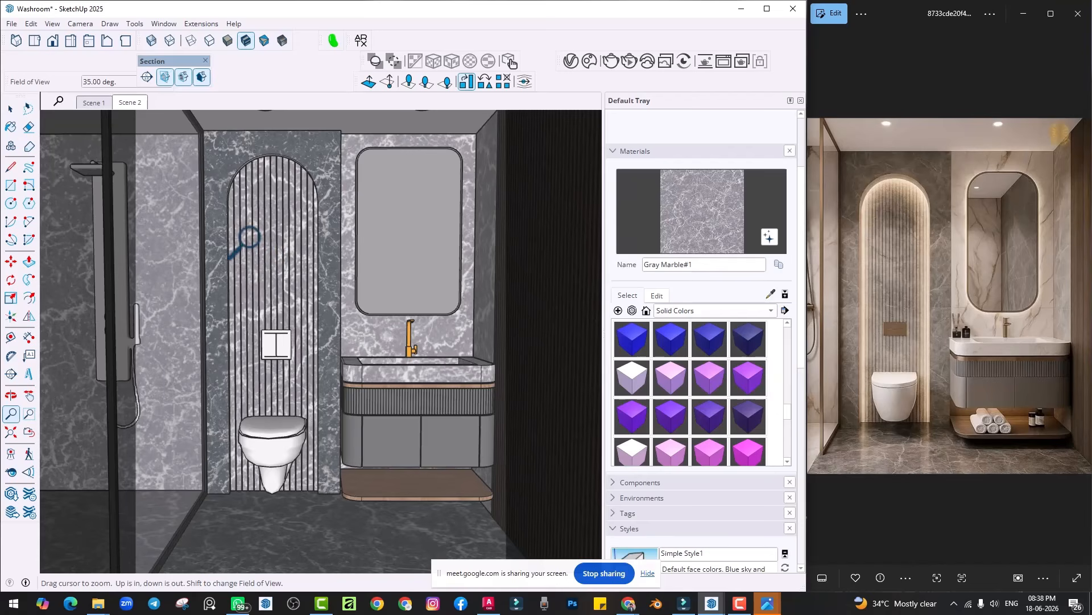
click(81, 24)
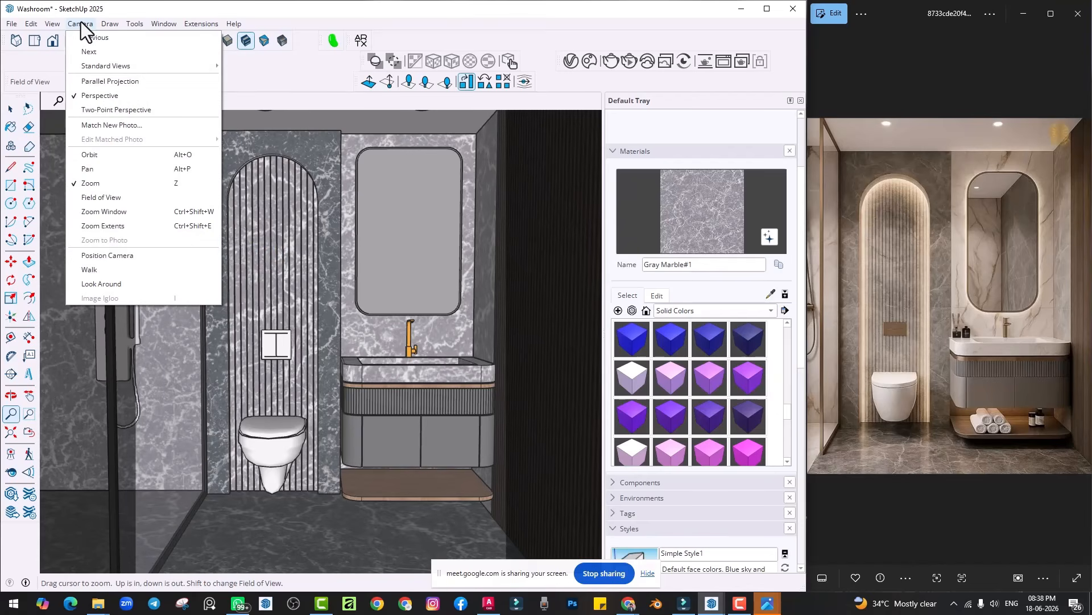
click(100, 112)
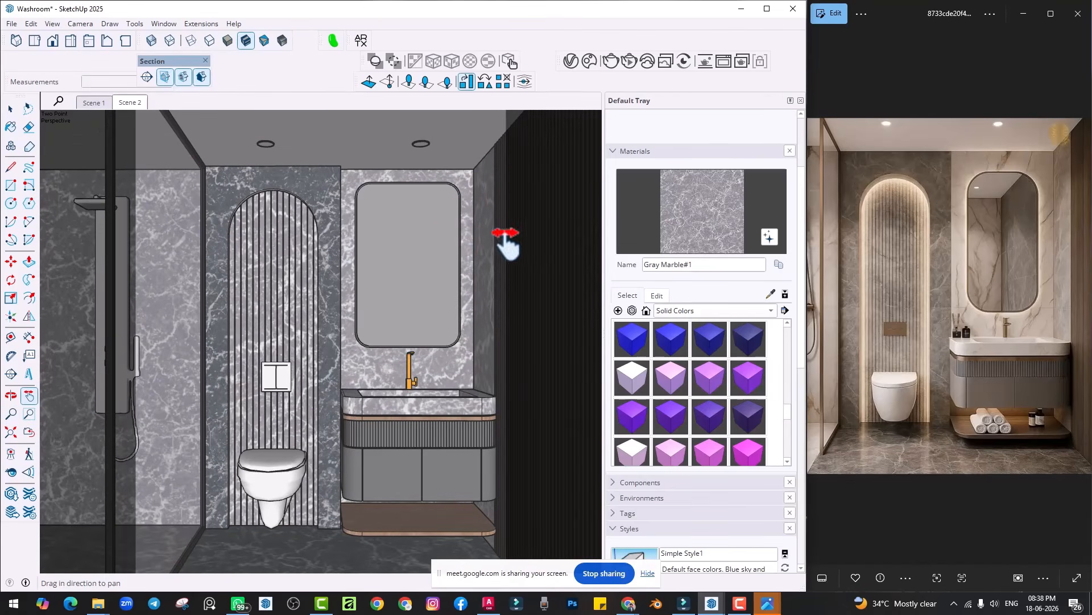
Step: Recompose the two-point view so the glass partition, toilet and vanity fit the portrait safe frame, and update Scene 2
drag(332, 287, 349, 329)
click(12, 416)
shift+middle_drag(353, 328, 370, 317)
key(z)
drag(367, 324, 371, 334)
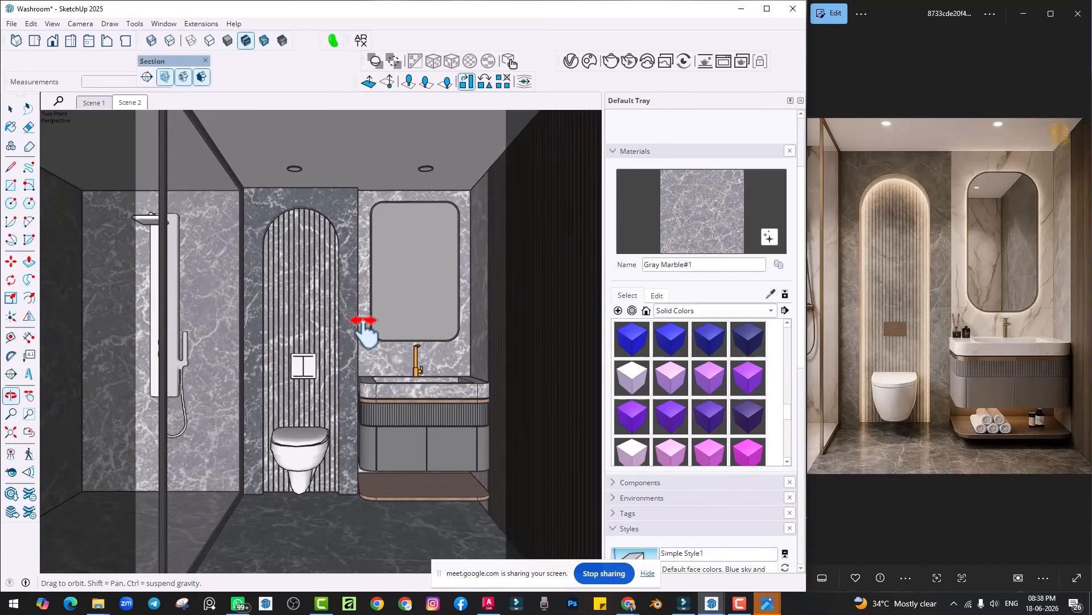
shift+middle_drag(373, 328, 365, 326)
key(z)
right_click(130, 103)
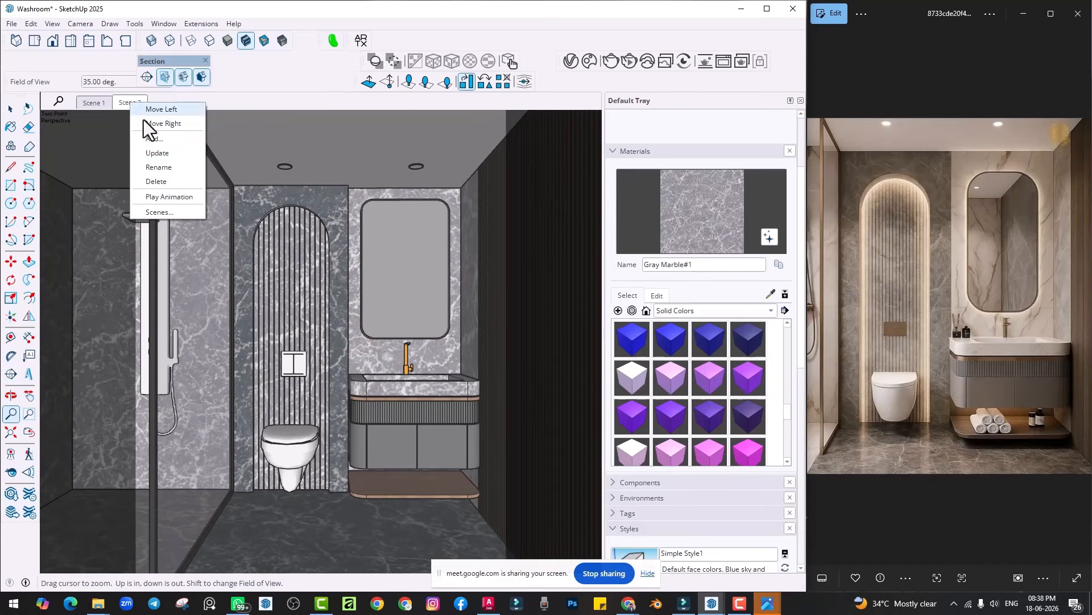
click(156, 153)
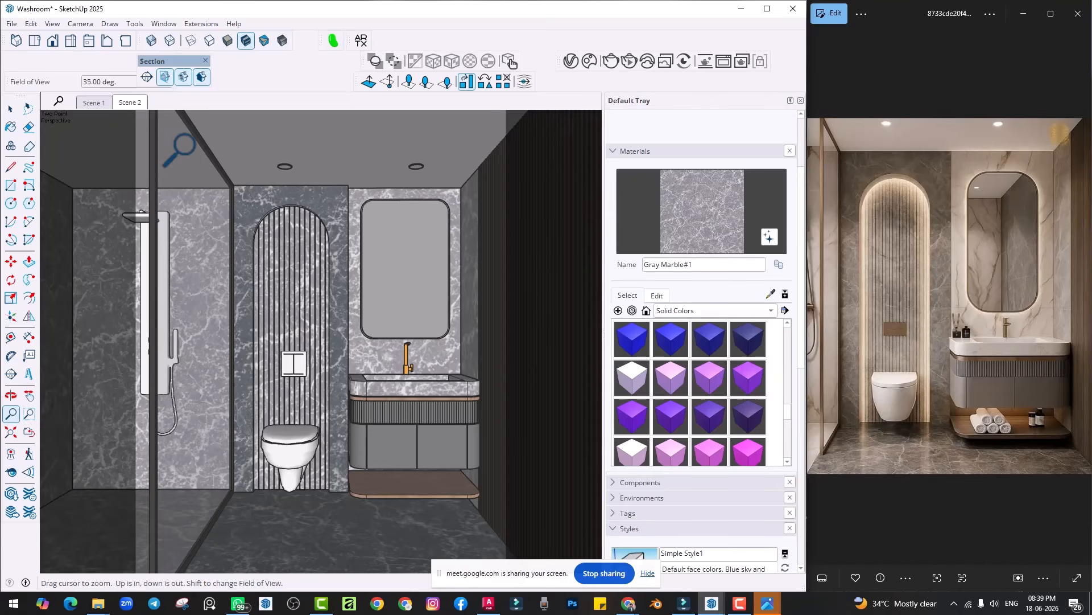
Step: Start an interactive V-Ray render and arrange the frame buffer window so the reference image stays in view
click(629, 63)
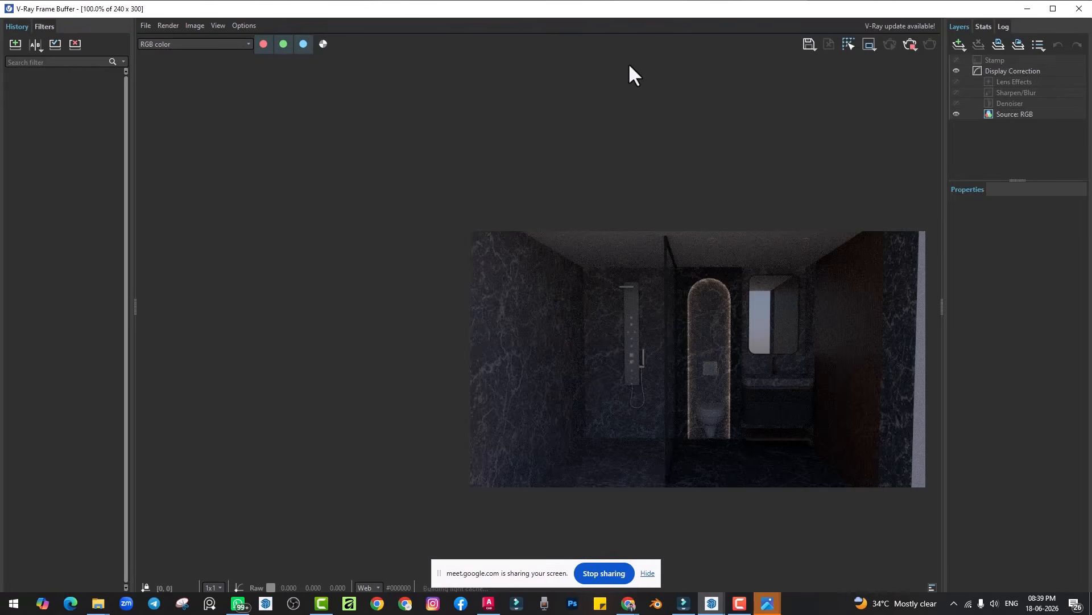
mouse_move(1091, 1)
mouse_down()
mouse_move(627, 126)
mouse_move(454, 189)
mouse_up()
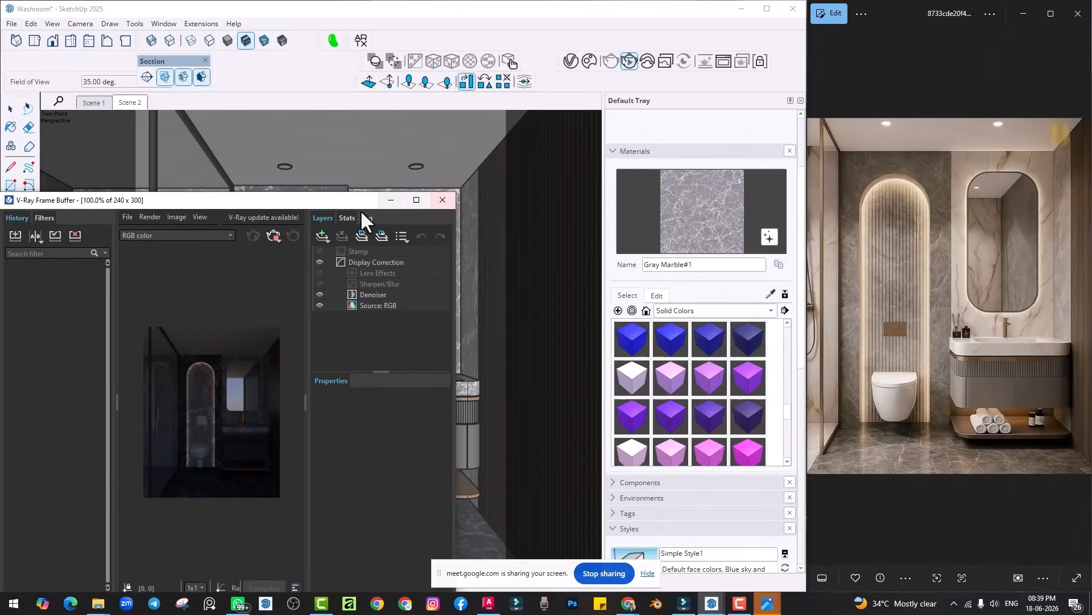
drag(361, 195, 455, 91)
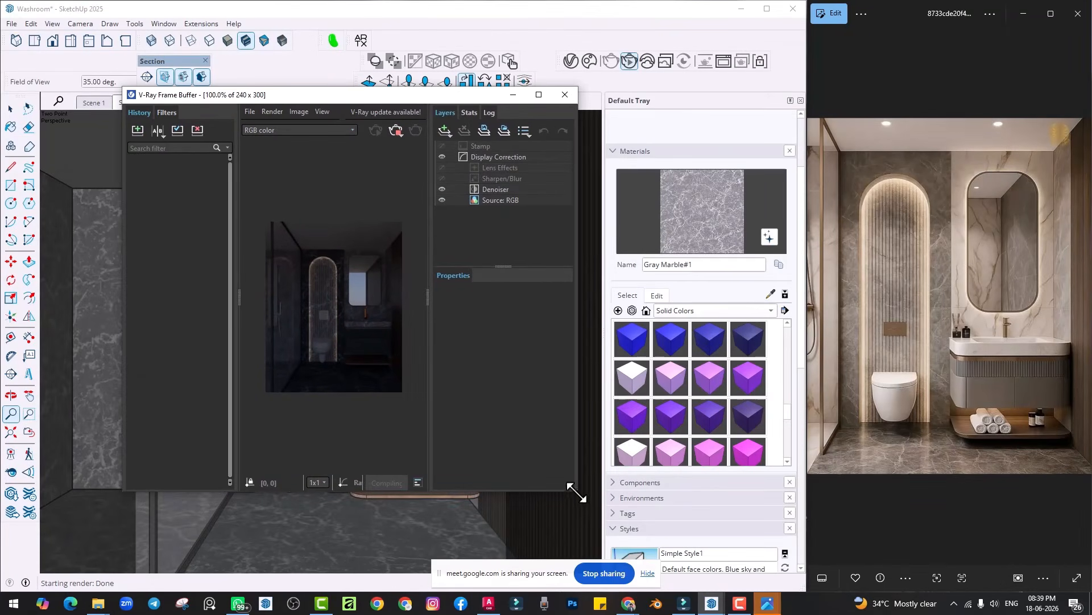
drag(576, 491, 664, 548)
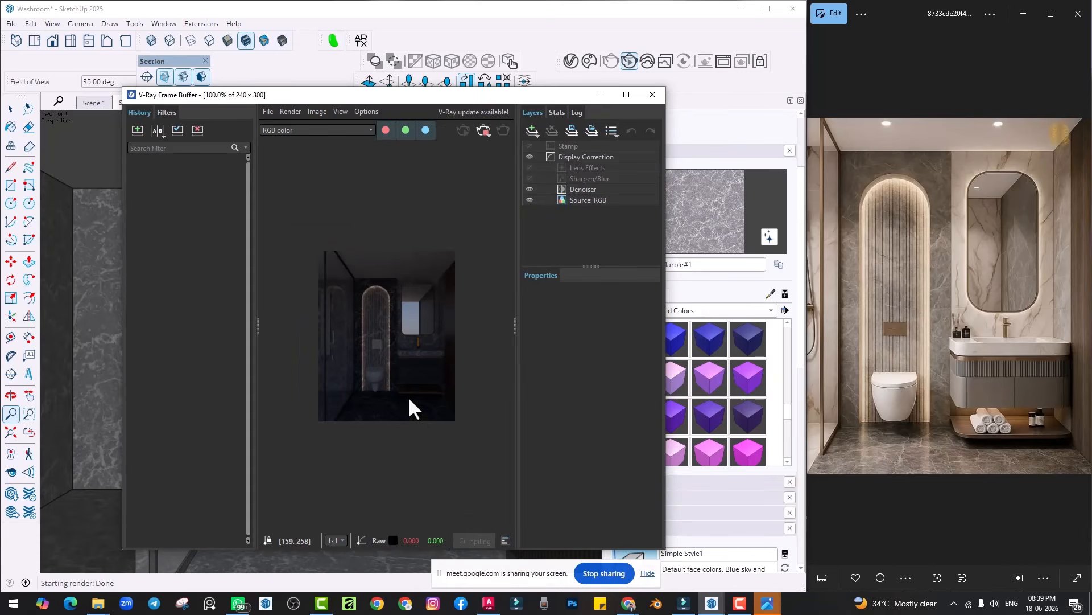
drag(407, 97, 335, 60)
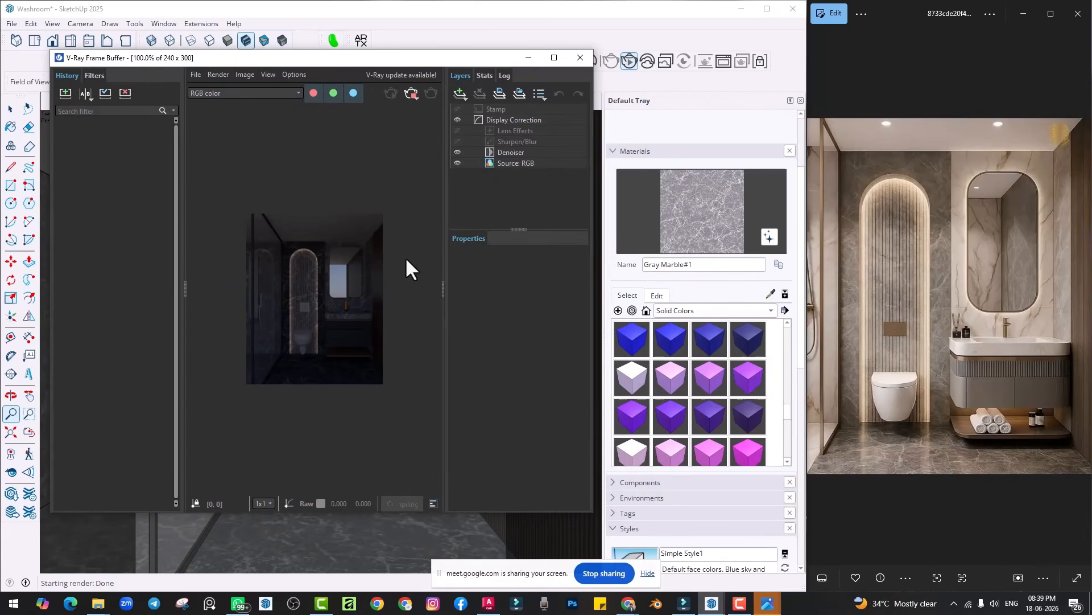
Step: Inspect the rendered washroom up close, fit the whole image in the frame buffer and reposition the window beside the reference
scroll(313, 299, up, 2)
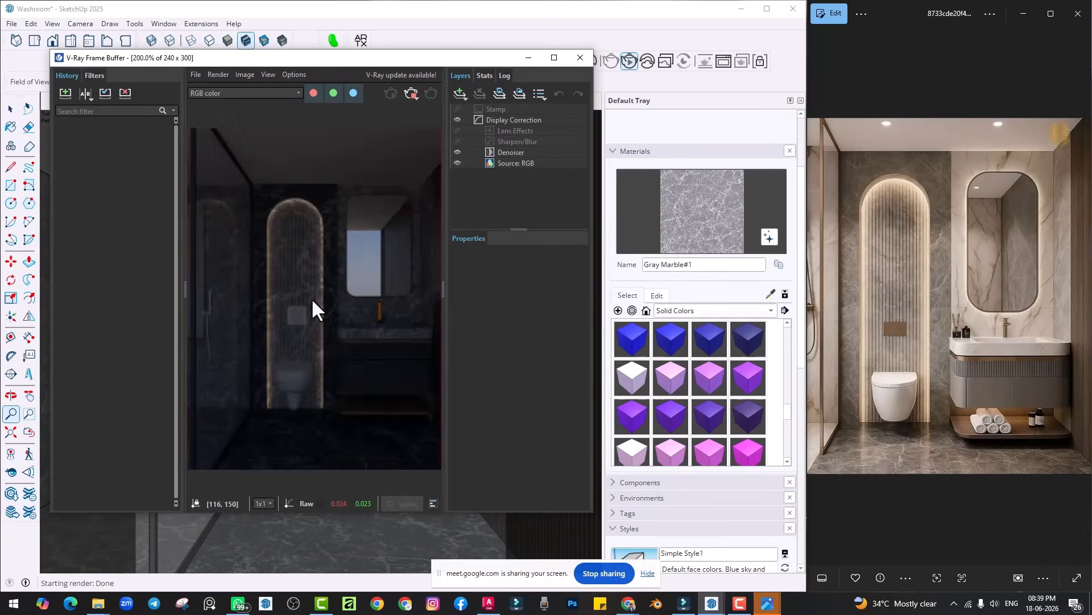
middle_drag(220, 283, 370, 302)
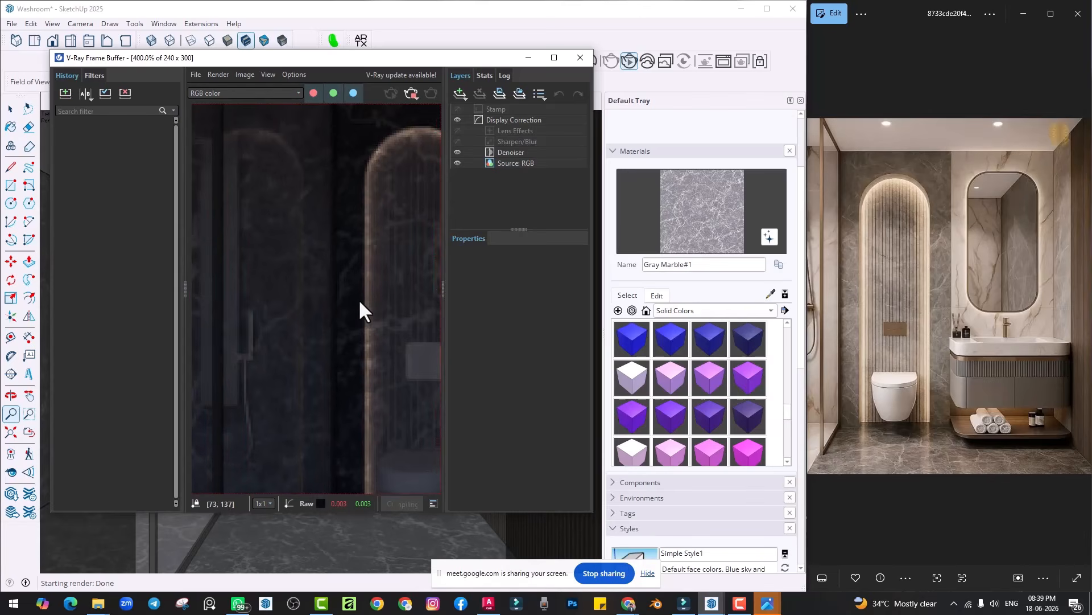
scroll(252, 243, down, 1)
scroll(253, 246, down, 1)
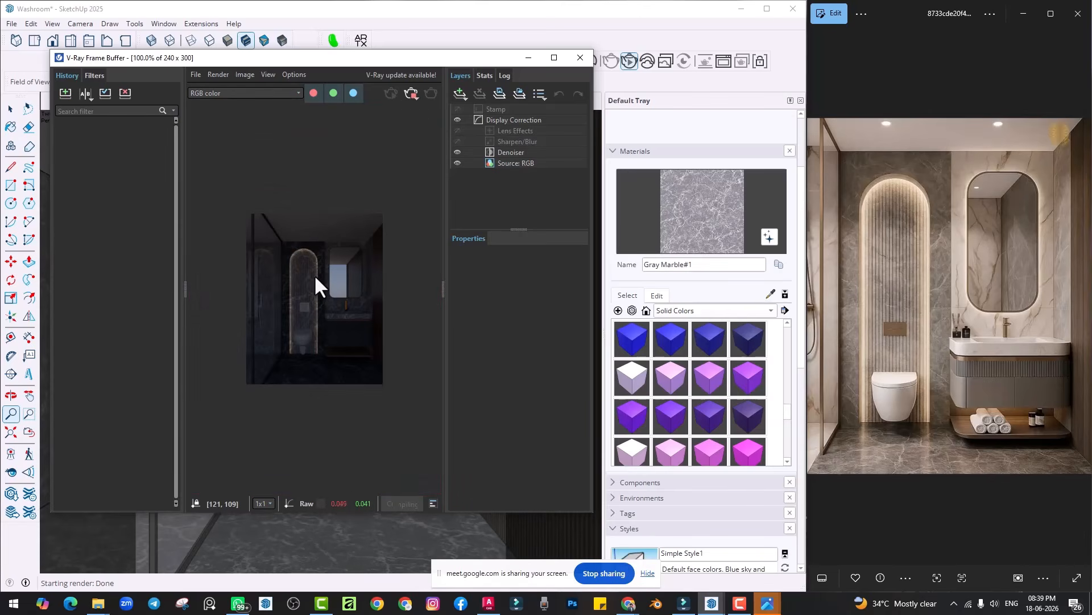
double_click(314, 275)
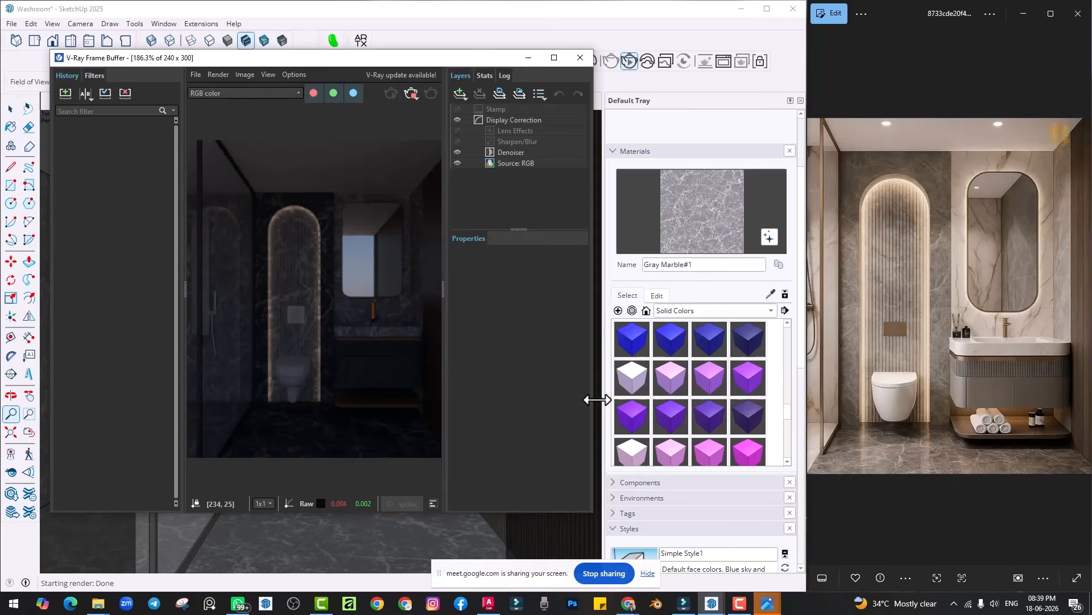
drag(595, 400, 639, 402)
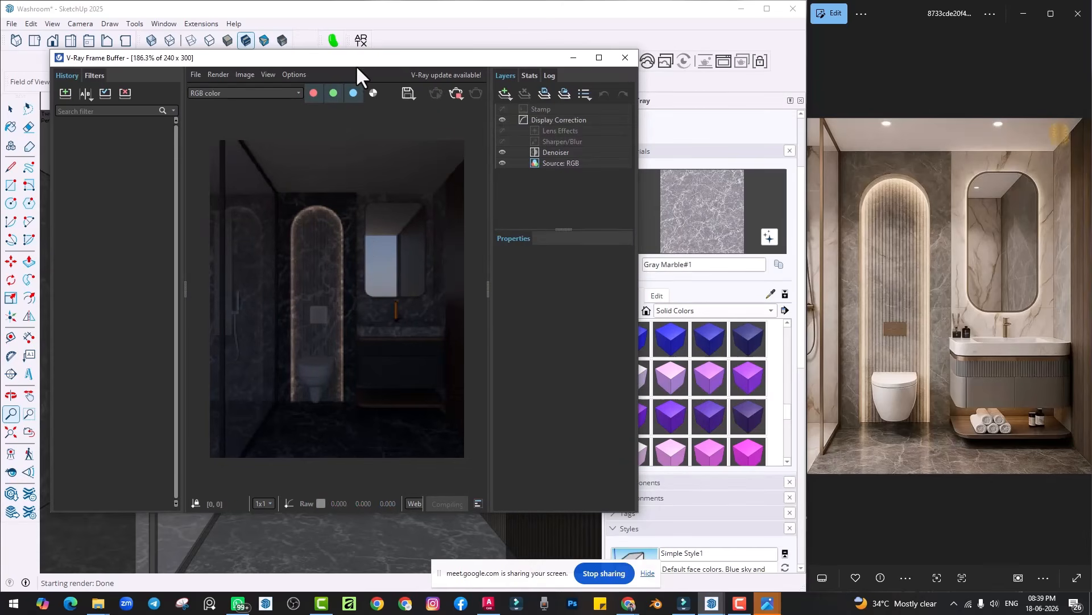
drag(356, 60, 311, 31)
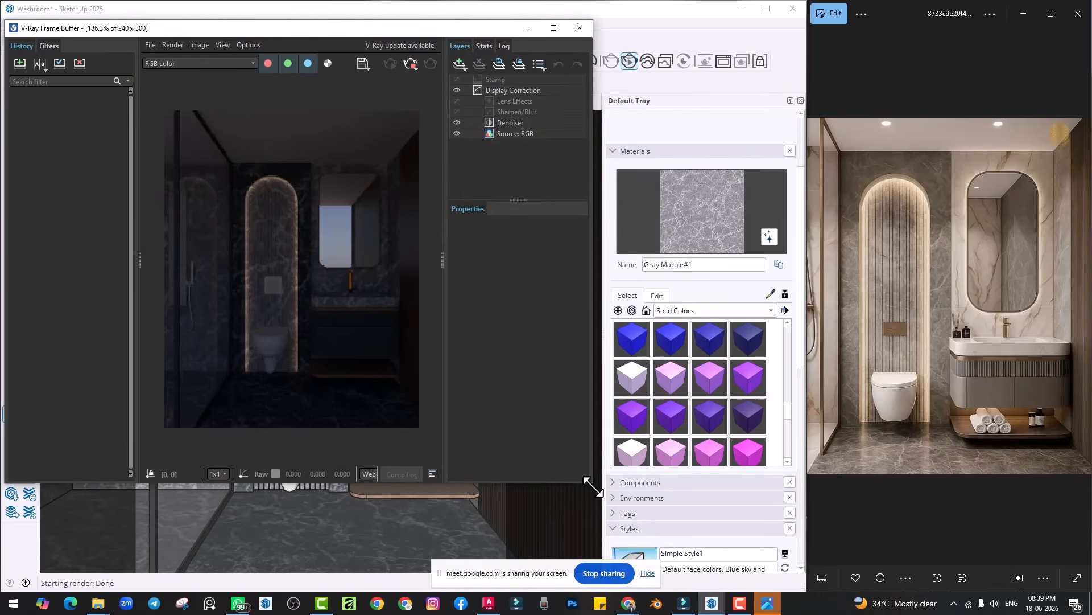
mouse_move(594, 486)
mouse_down()
mouse_move(651, 527)
mouse_move(589, 509)
mouse_move(568, 488)
mouse_up()
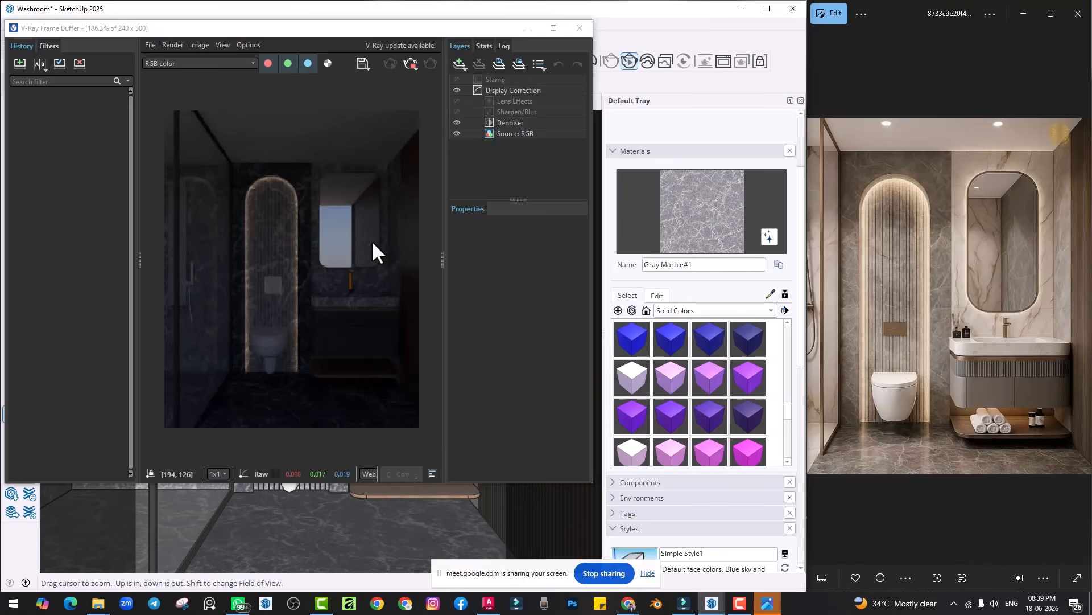
Step: Open the V-Ray light settings beside the render and enable Custom Orientation for the SunLight
drag(421, 30, 365, 127)
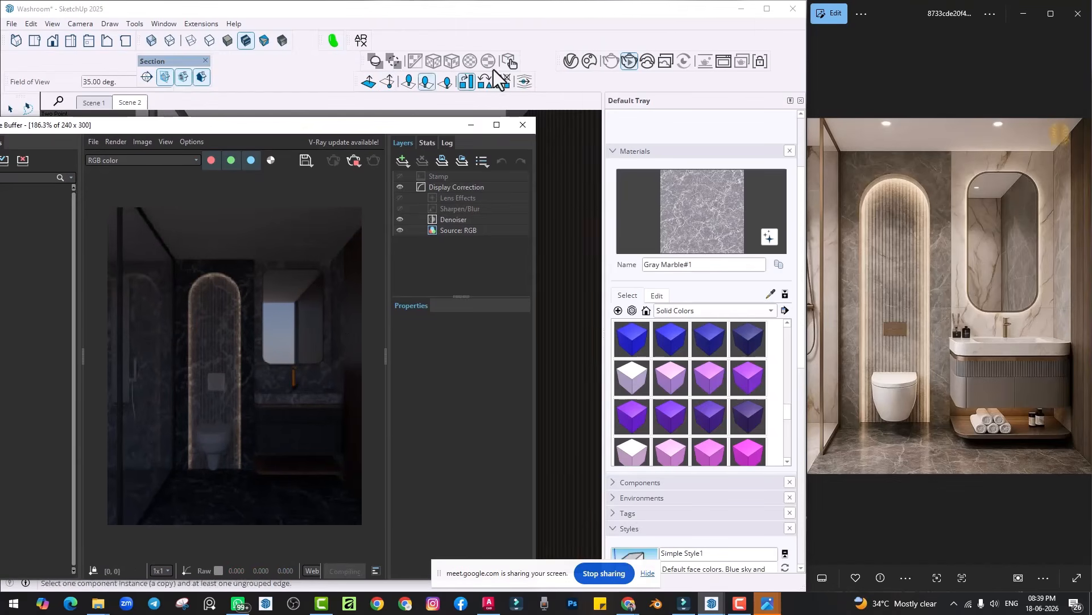
click(509, 61)
drag(519, 65, 705, 40)
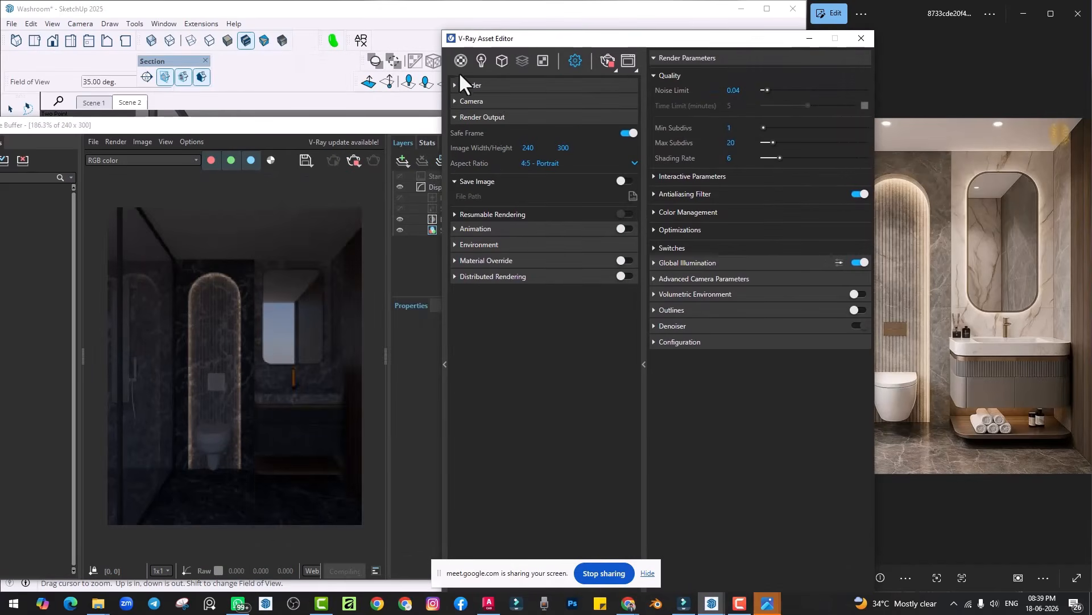
click(460, 63)
drag(517, 40, 560, 20)
click(524, 41)
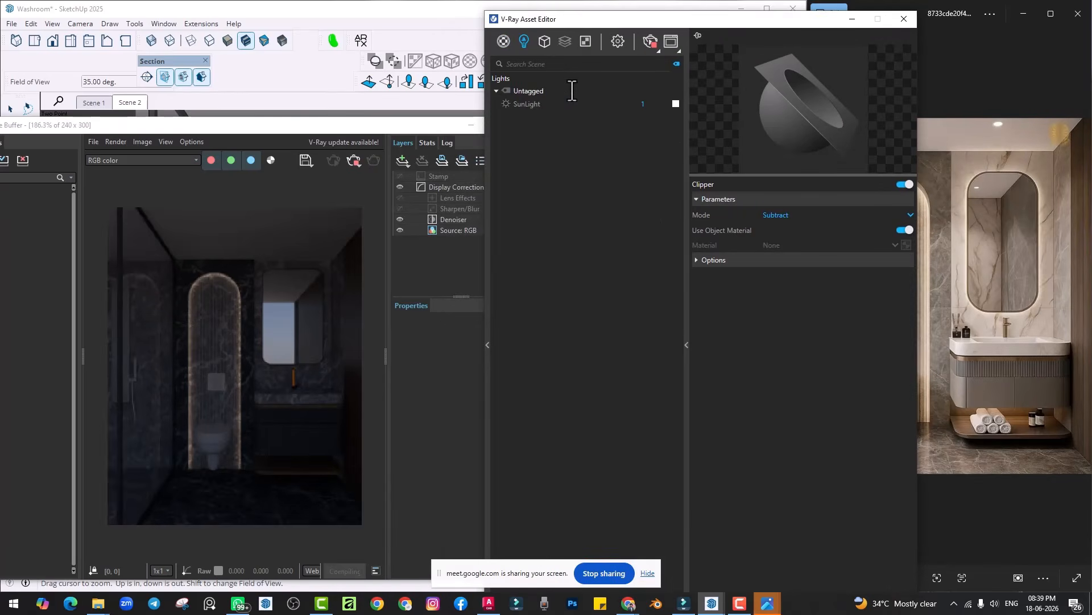
click(531, 105)
click(895, 217)
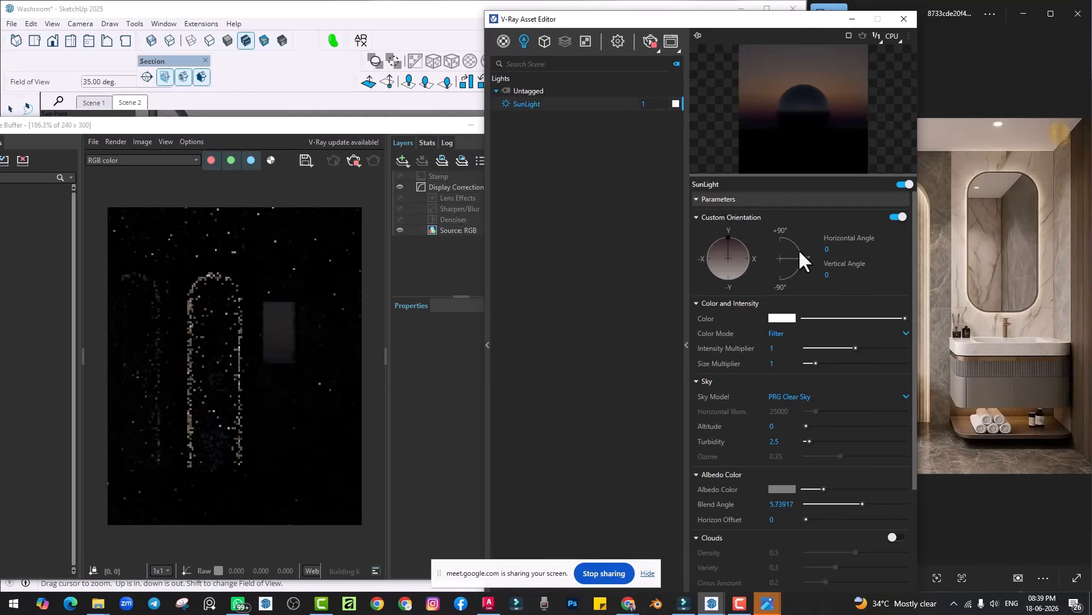
Step: Orient the SunLight to a horizontal angle of about 105.7 and a vertical angle of about 14.2
click(799, 249)
click(740, 254)
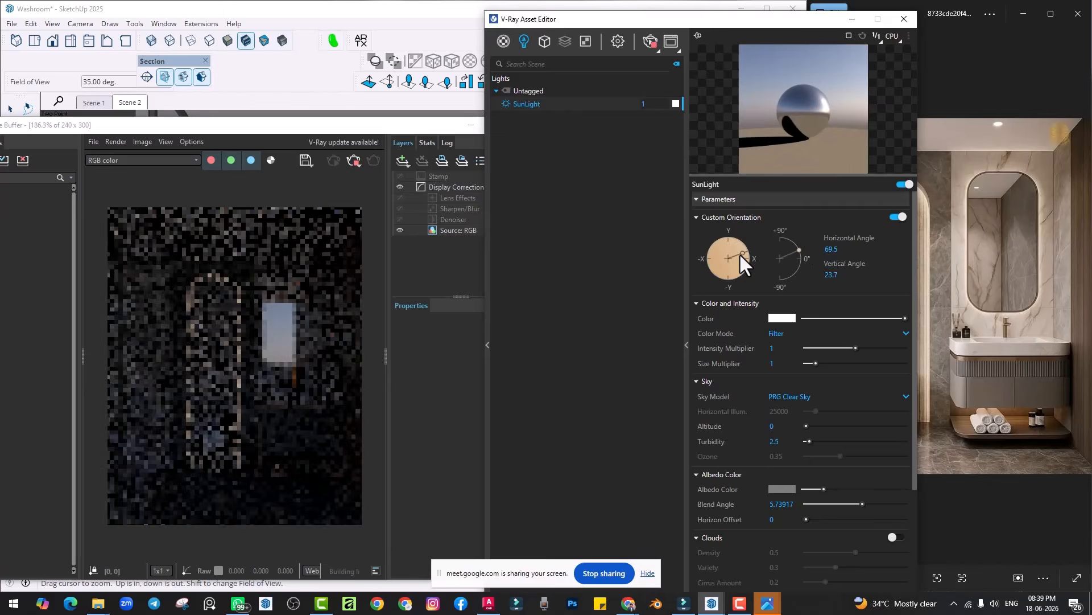
click(742, 262)
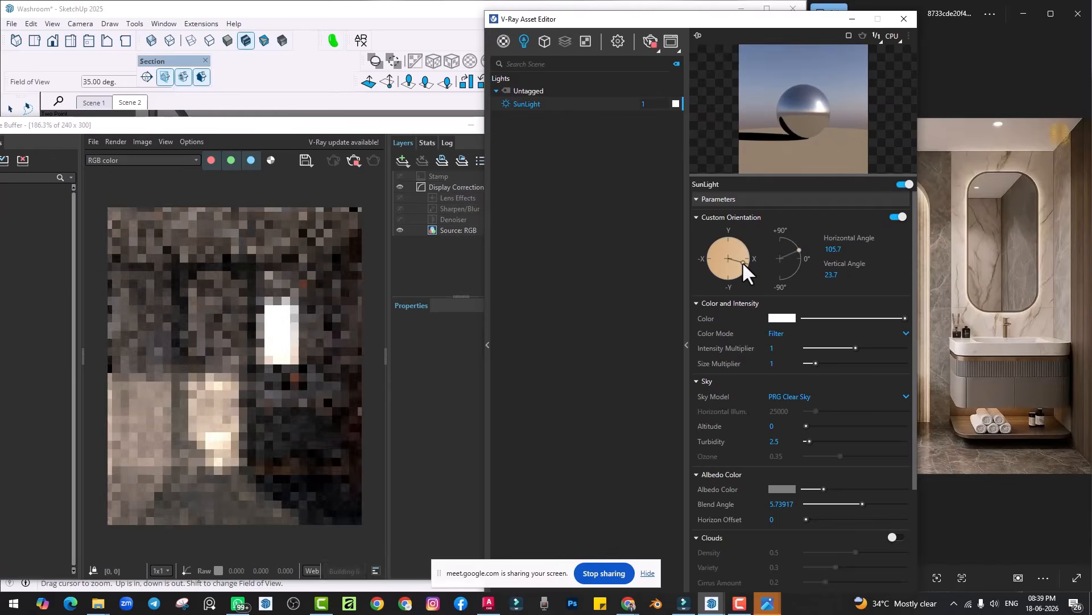
click(801, 254)
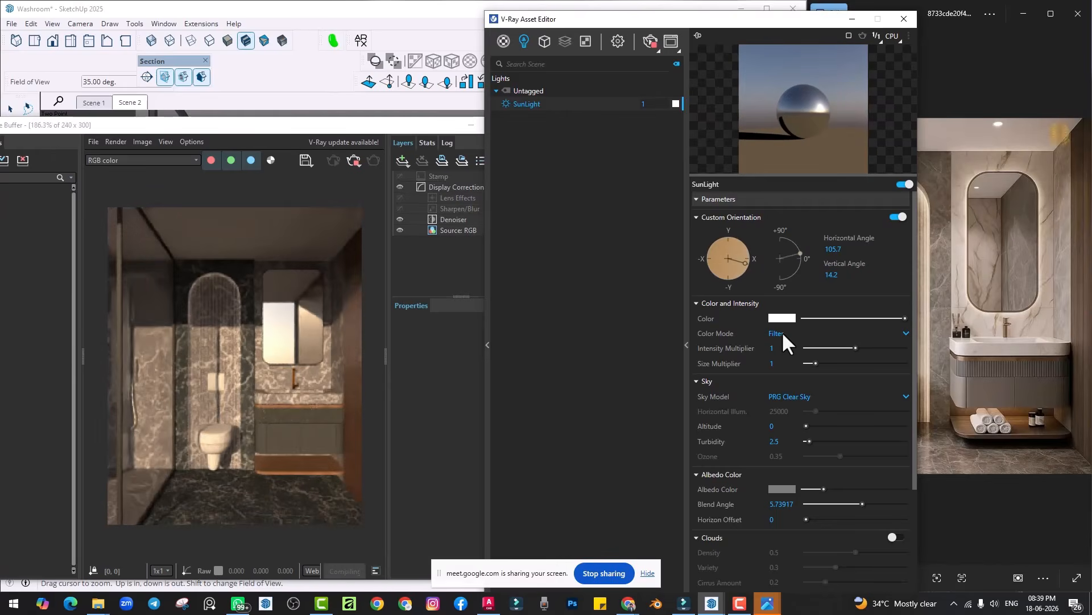
Step: Set the SunLight's color mode to Override and its size multiplier to 50, and move the asset editor clear of the render
click(780, 331)
click(787, 374)
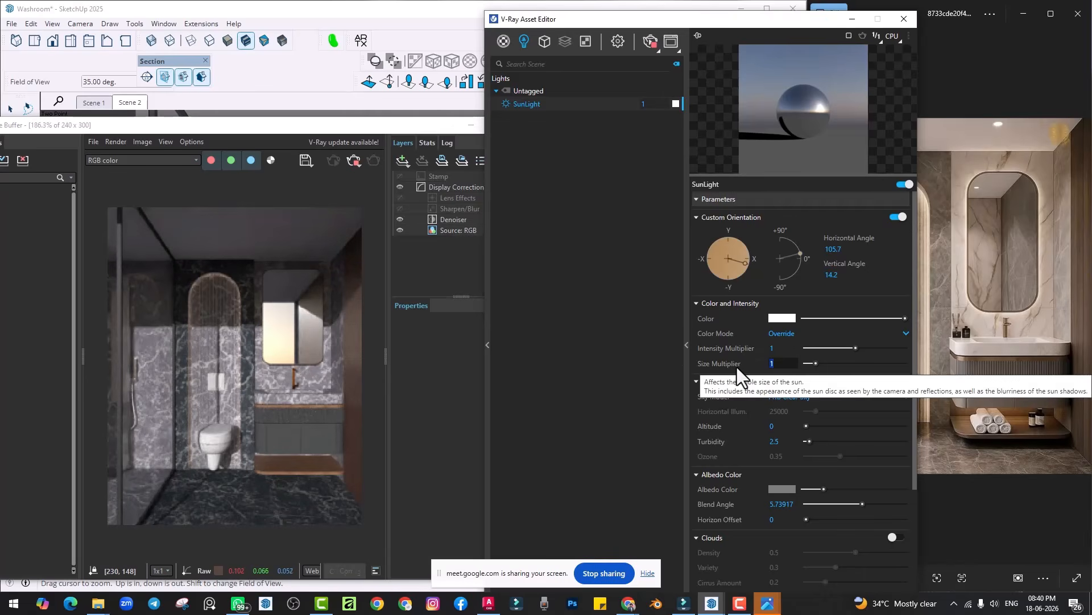
text(50)
key(Return)
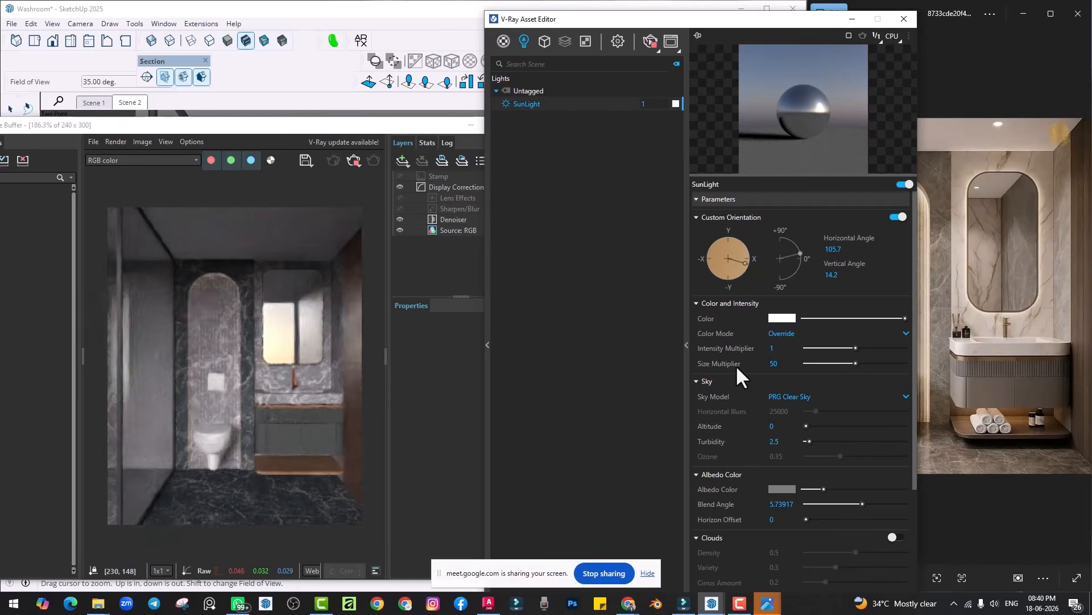
drag(625, 16, 790, 30)
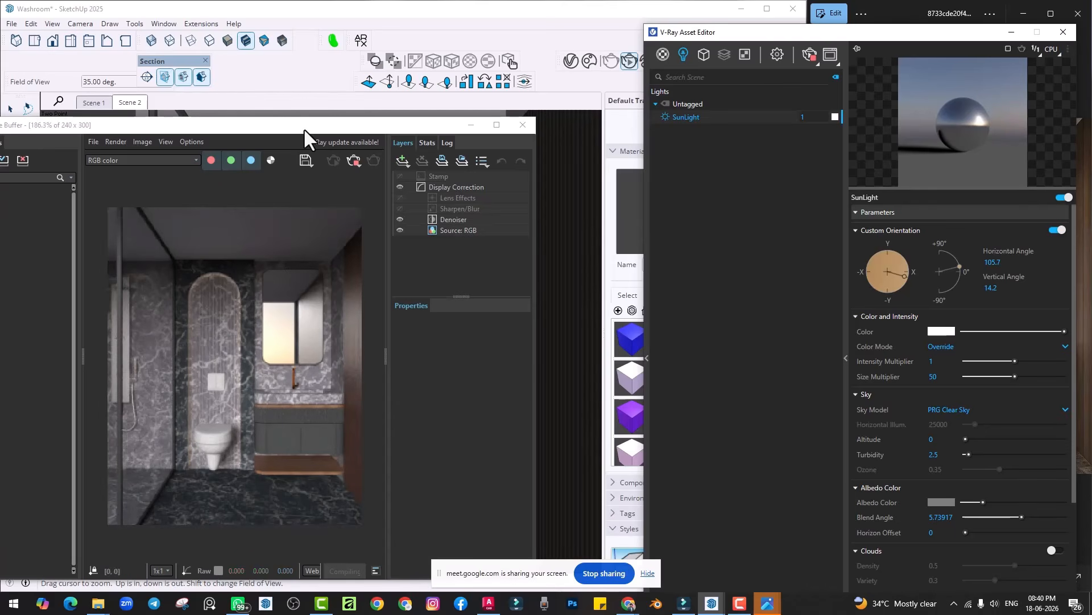
Step: Rearrange the frame buffer and asset editor, and enable Camera Rays Only in the SectionPlane clipper's options
drag(304, 127, 355, 45)
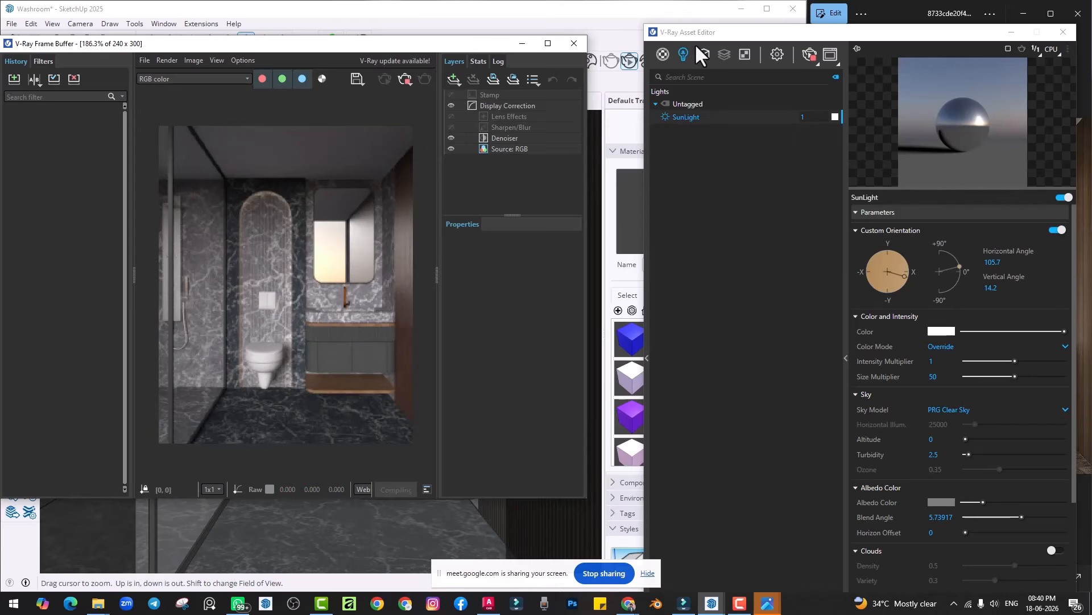
drag(694, 35, 669, 32)
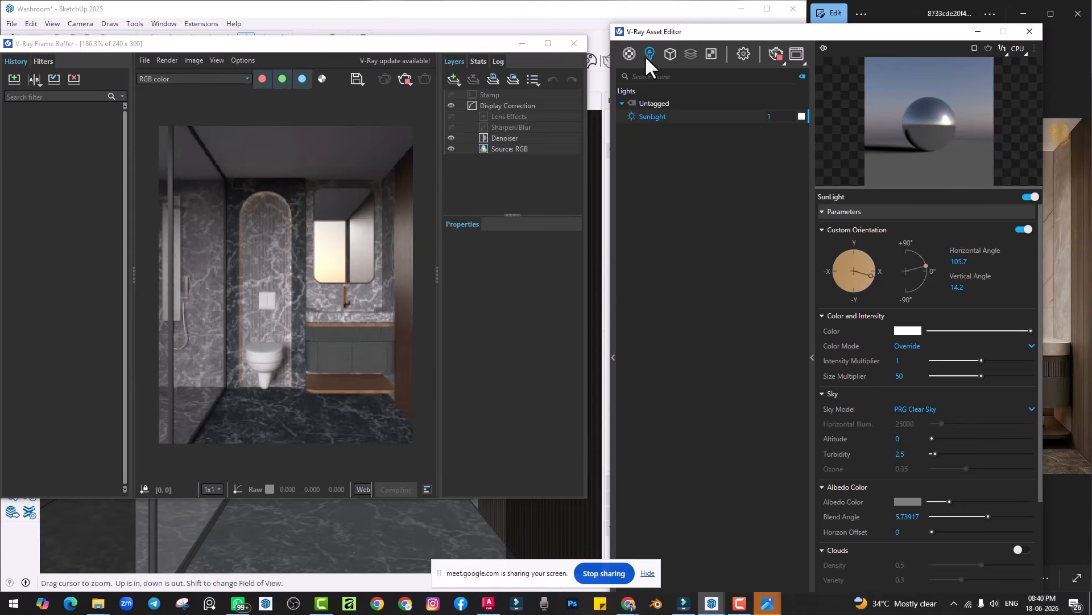
click(670, 54)
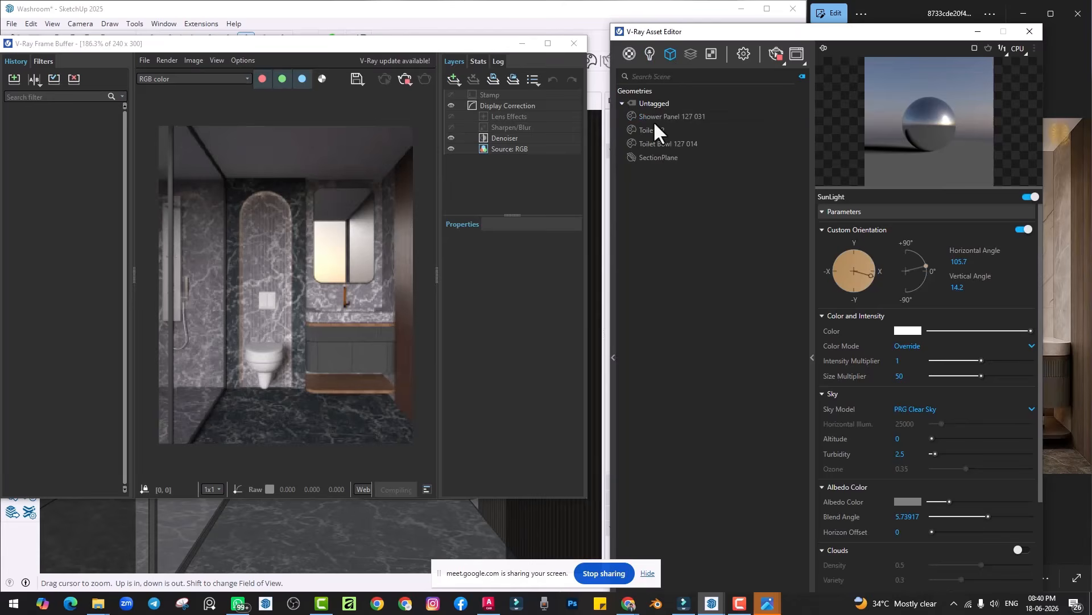
click(649, 160)
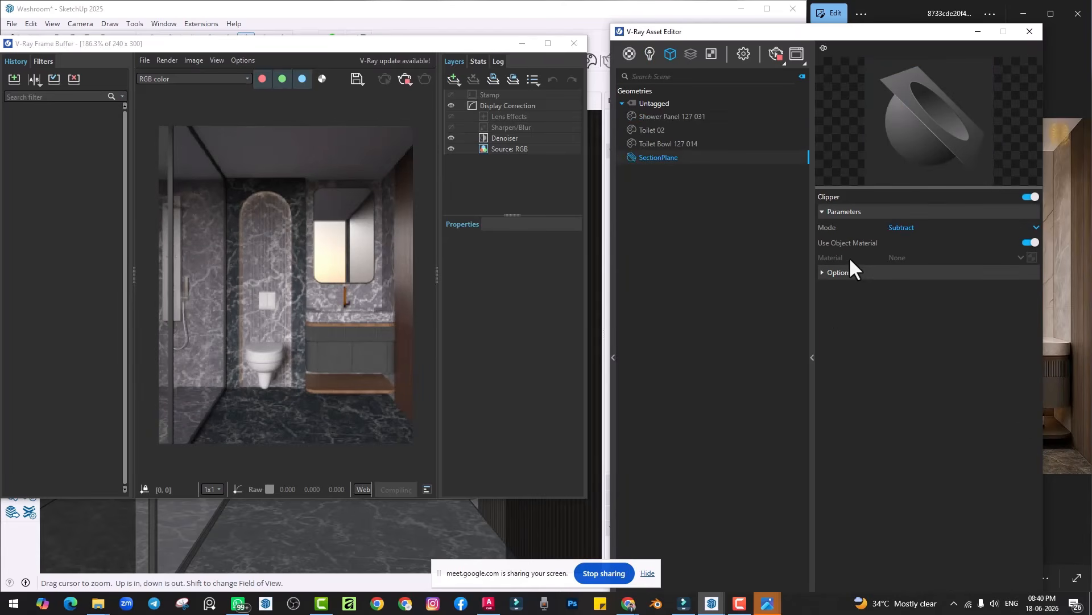
click(835, 274)
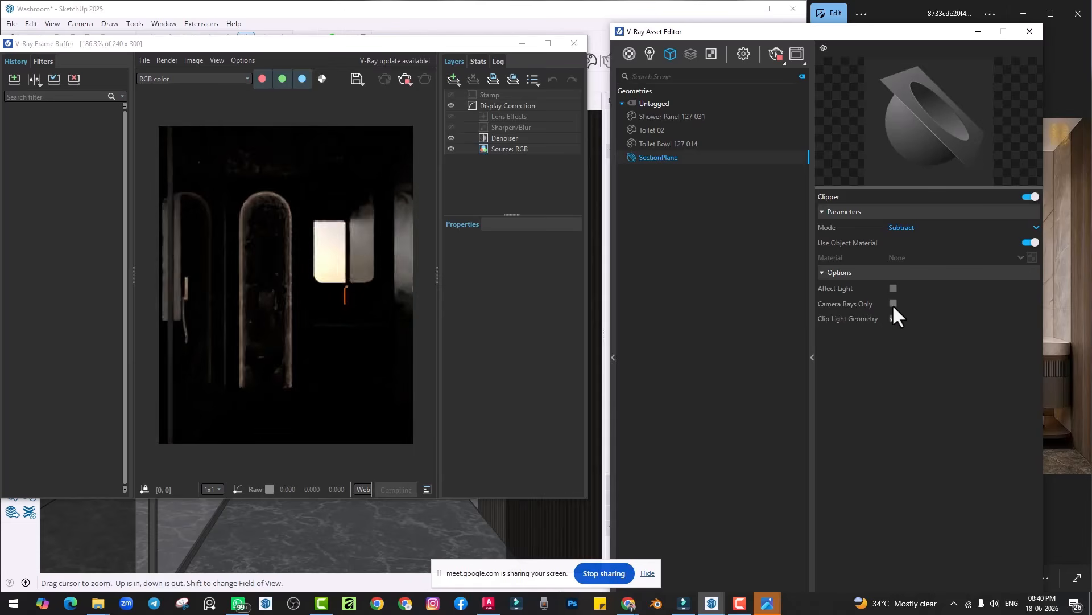
click(893, 304)
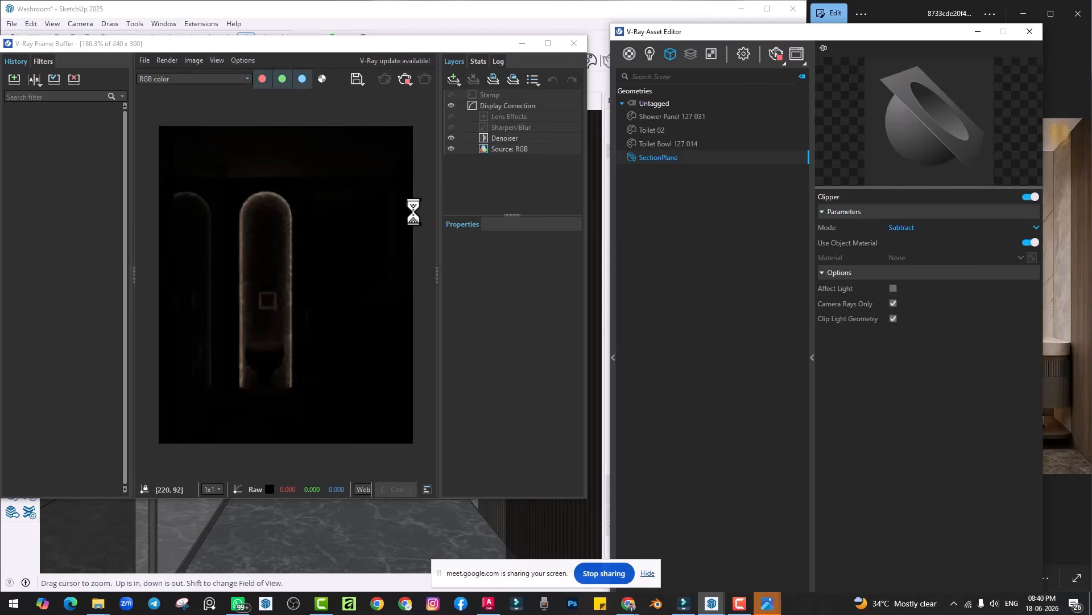
Step: Stop the interactive render and close the frame buffer and asset editor
click(404, 80)
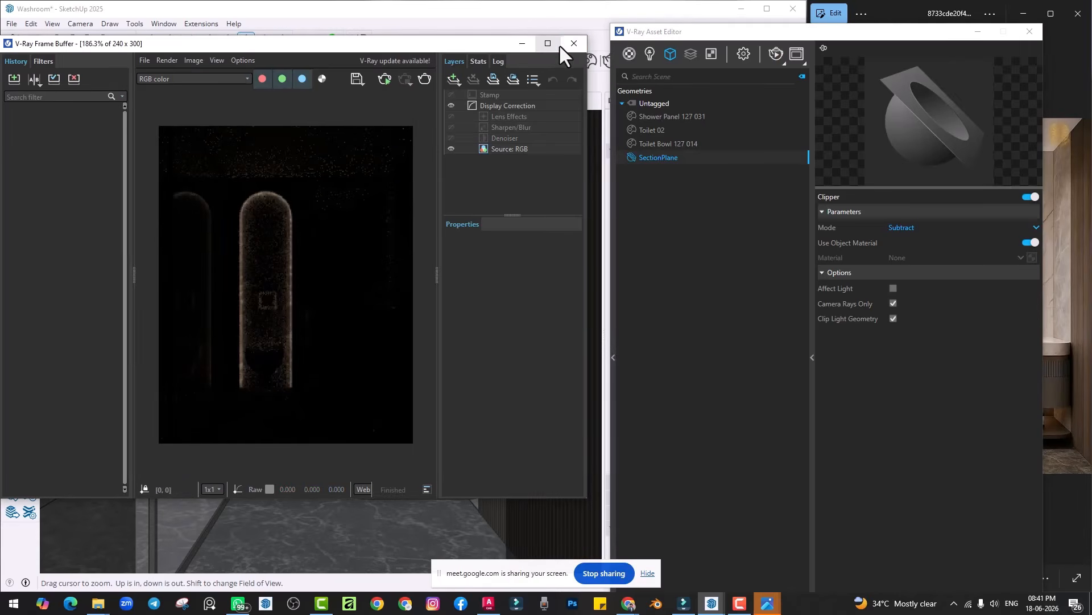
click(566, 44)
click(1031, 32)
Step: Open the room group and draw a window rectangle about 5' by 1' 9" on the outer face of the shower-side wall
scroll(420, 277, down, 10)
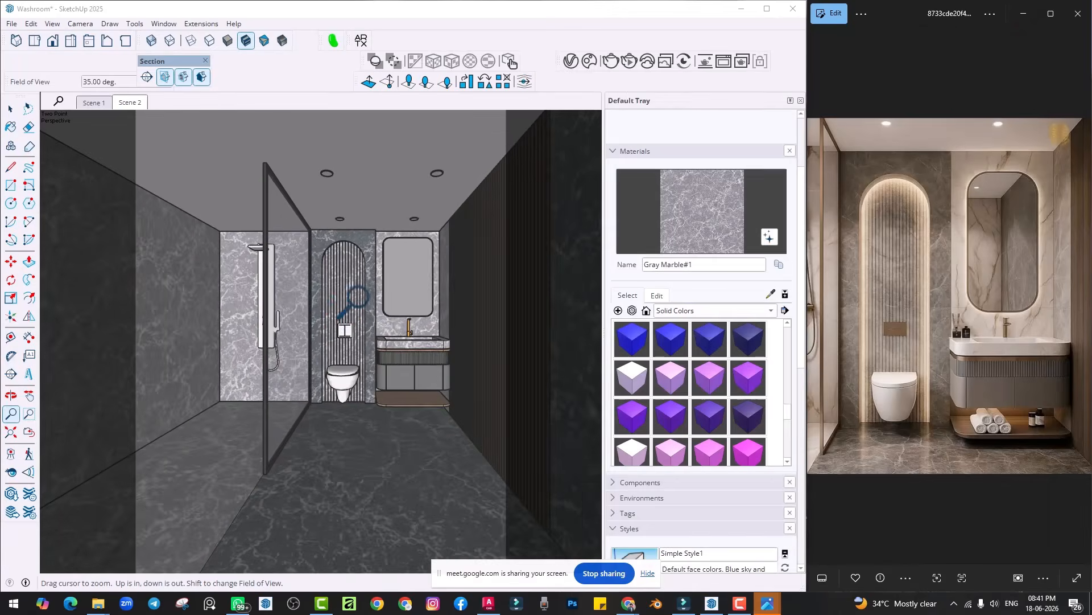
middle_drag(348, 372, 367, 304)
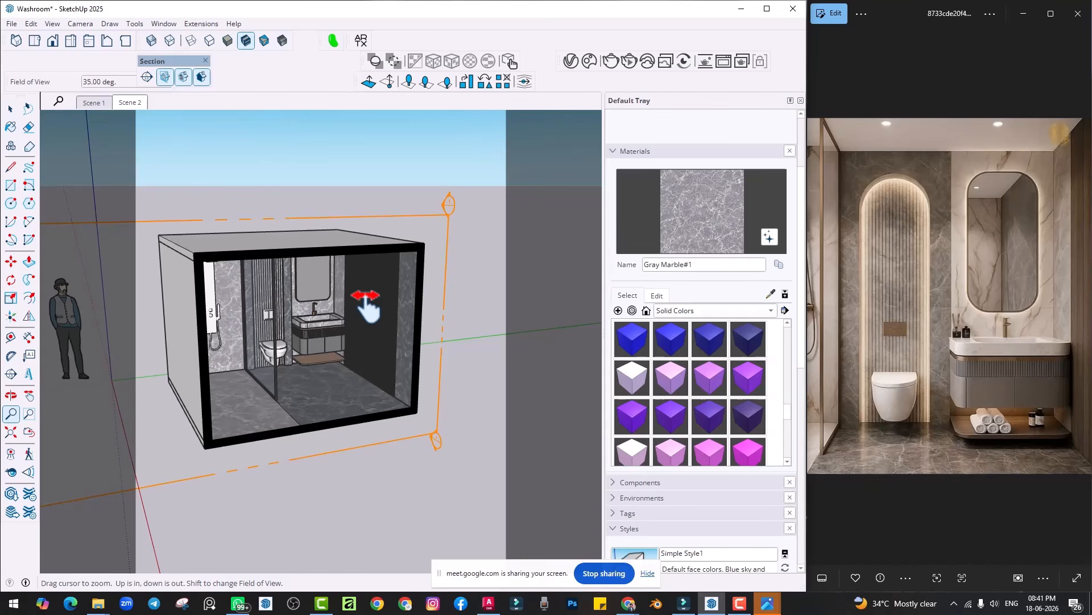
middle_drag(218, 295, 420, 308)
scroll(261, 312, up, 1)
shift+middle_drag(261, 313, 266, 321)
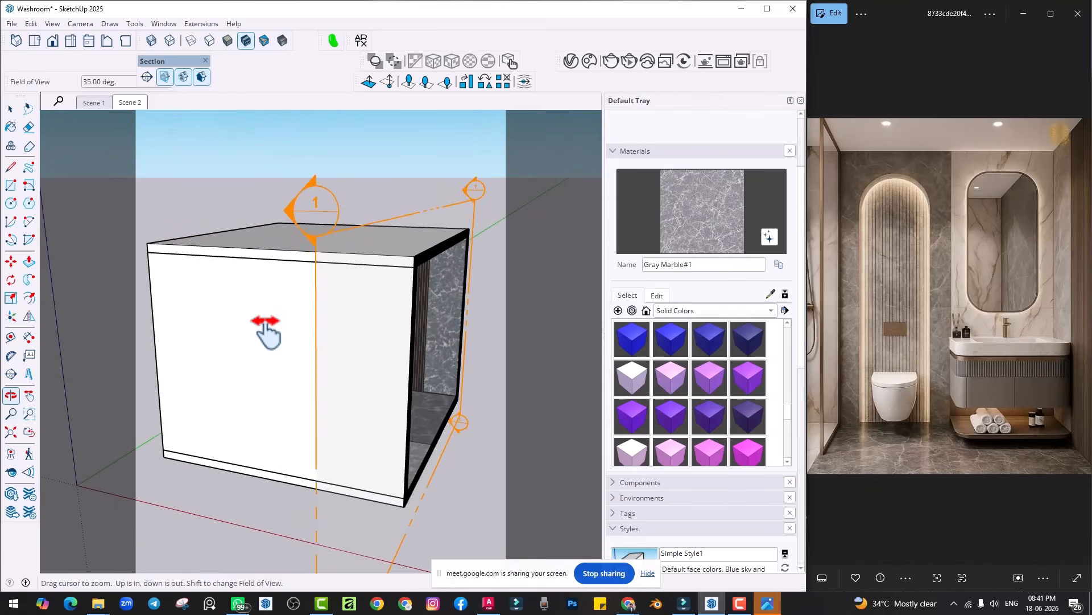
key(space)
double_click(228, 316)
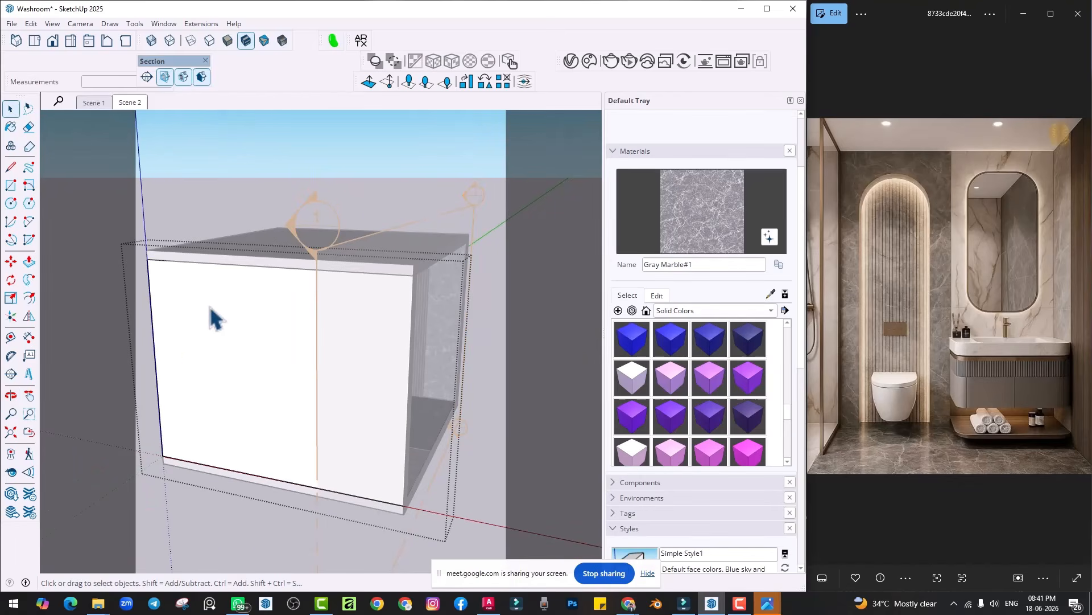
key(r)
click(180, 285)
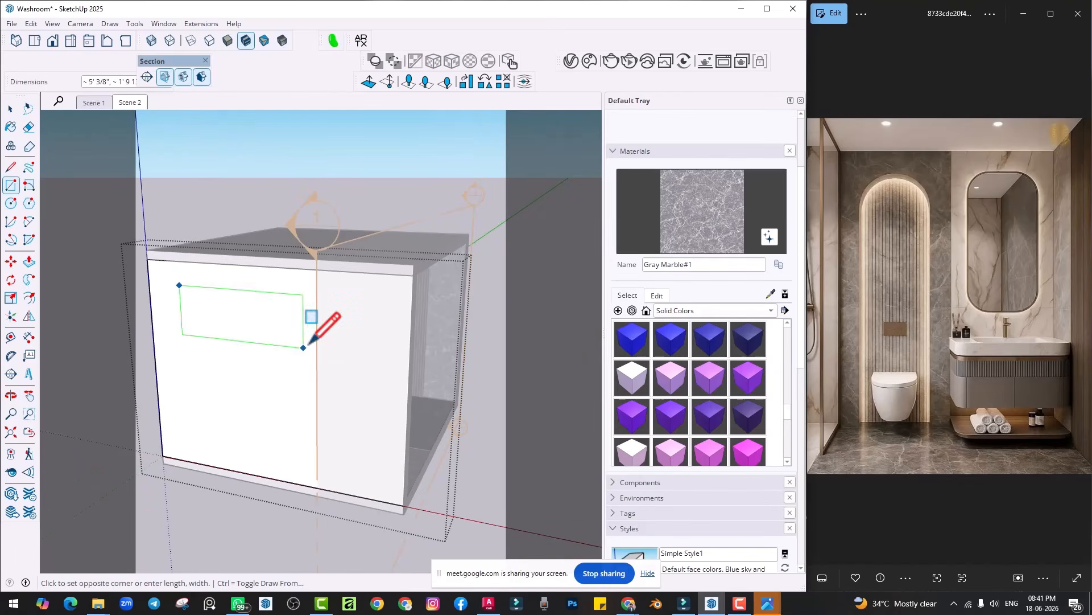
click(304, 346)
Step: Push the rectangle 4" through the wall to cut the window opening and leave the room group
middle_drag(306, 346, 204, 363)
key(p)
click(173, 335)
click(200, 341)
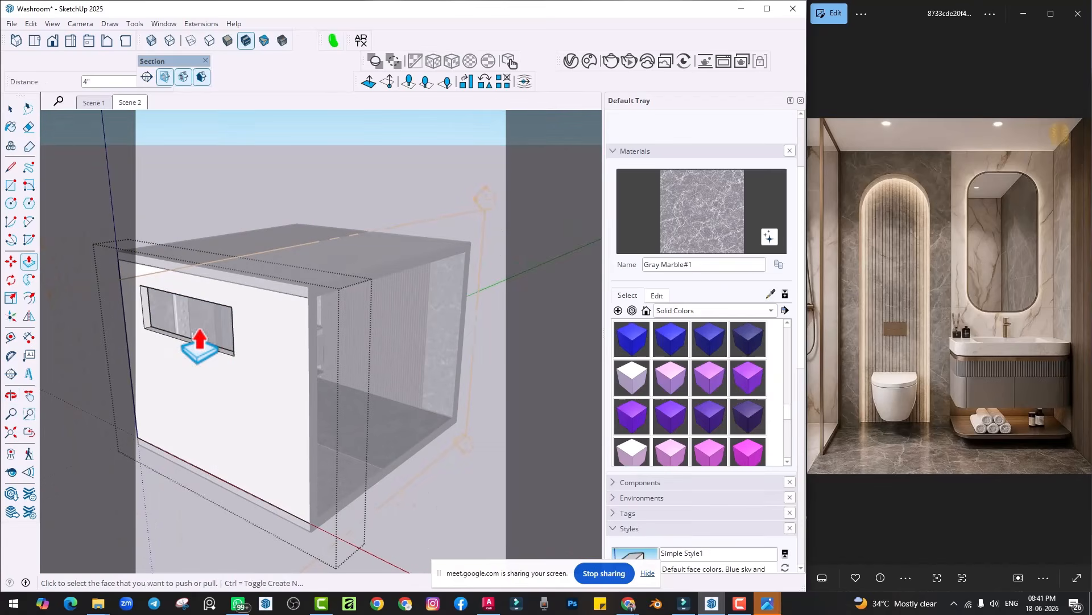
key(space)
click(382, 206)
Step: Reopen the room group, raise the top edge of the window opening with Push/Pull and leave the group
middle_drag(363, 324, 218, 308)
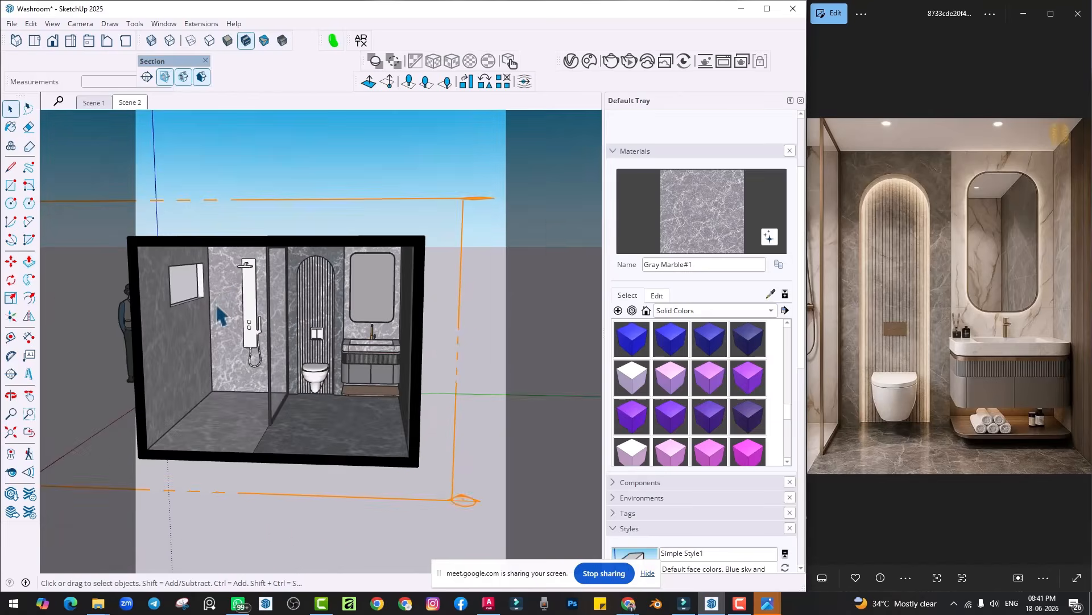
scroll(218, 313, up, 5)
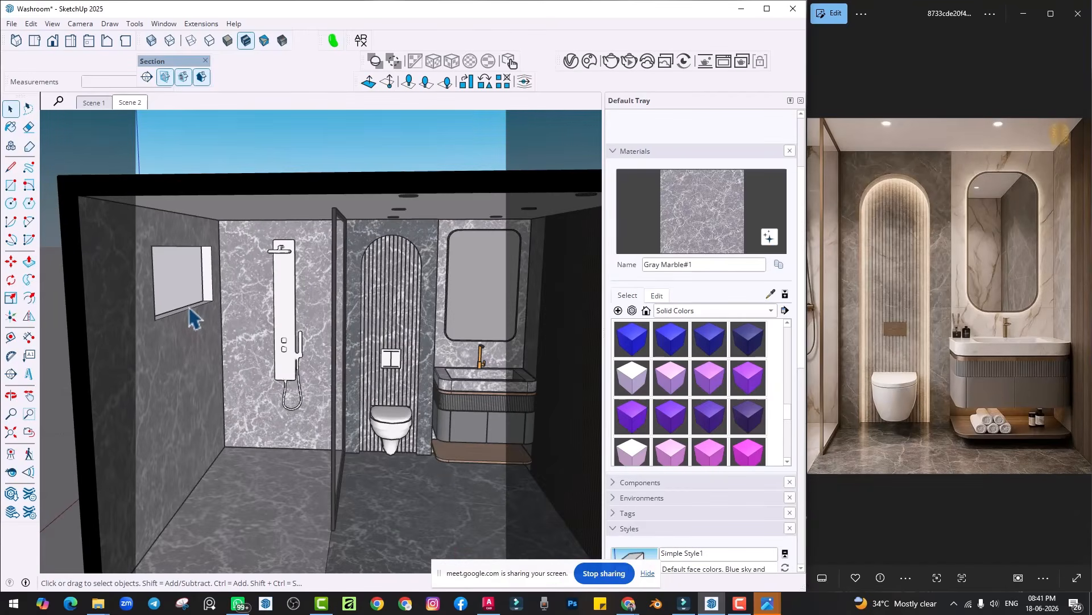
scroll(190, 308, up, 2)
key(p)
key(space)
double_click(182, 318)
middle_drag(183, 321, 178, 234)
key(p)
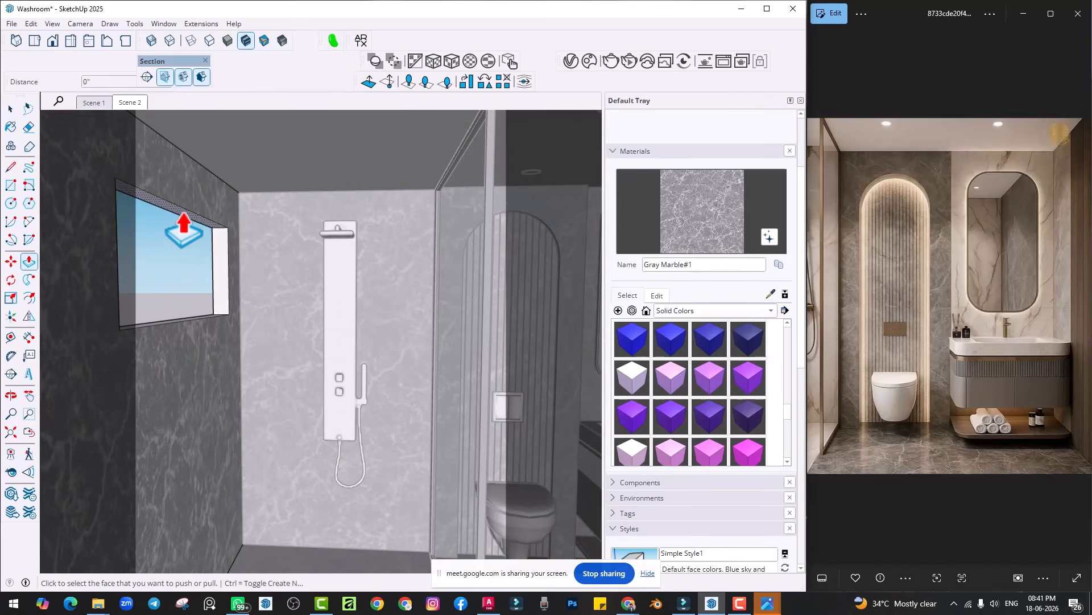
key(space)
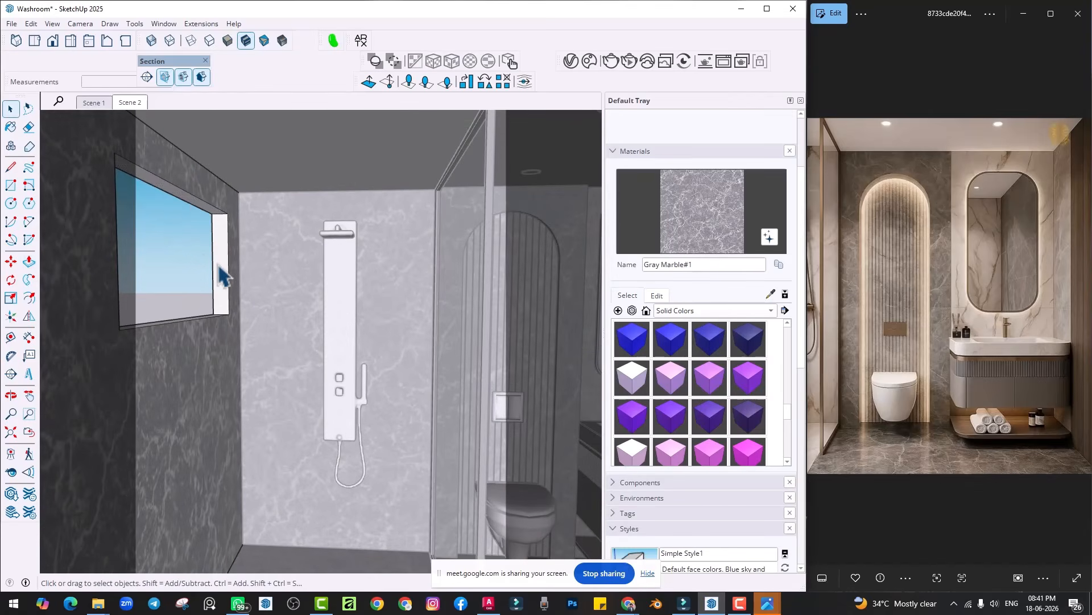
key(Escape)
scroll(219, 268, down, 2)
middle_drag(271, 310, 319, 278)
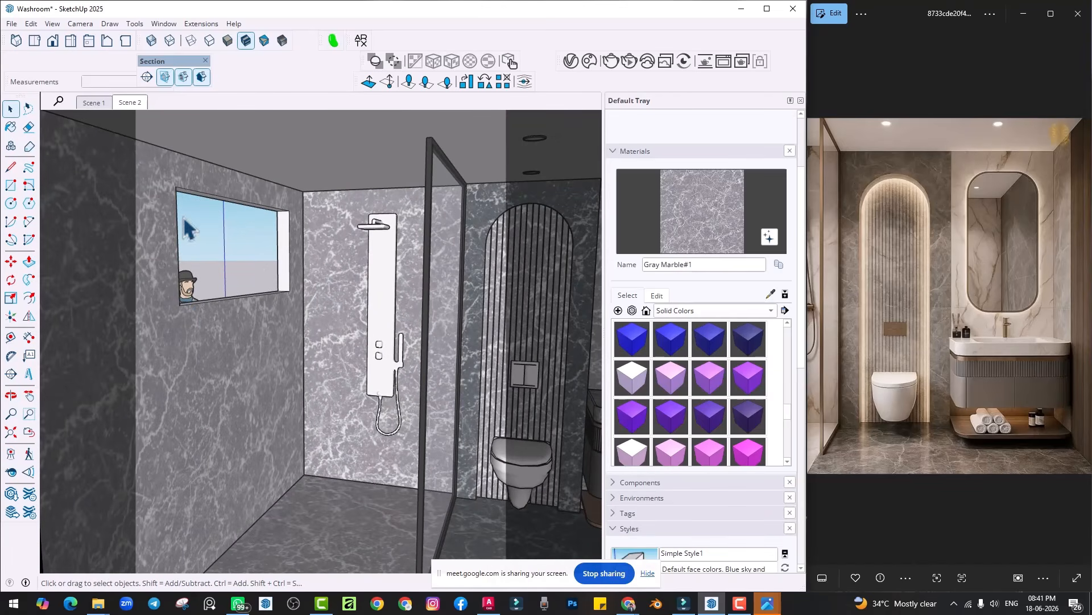
Step: Draw a rectangle over the full window opening on the outside of the wall
middle_drag(246, 262, 700, 281)
middle_drag(514, 309, 418, 327)
key(r)
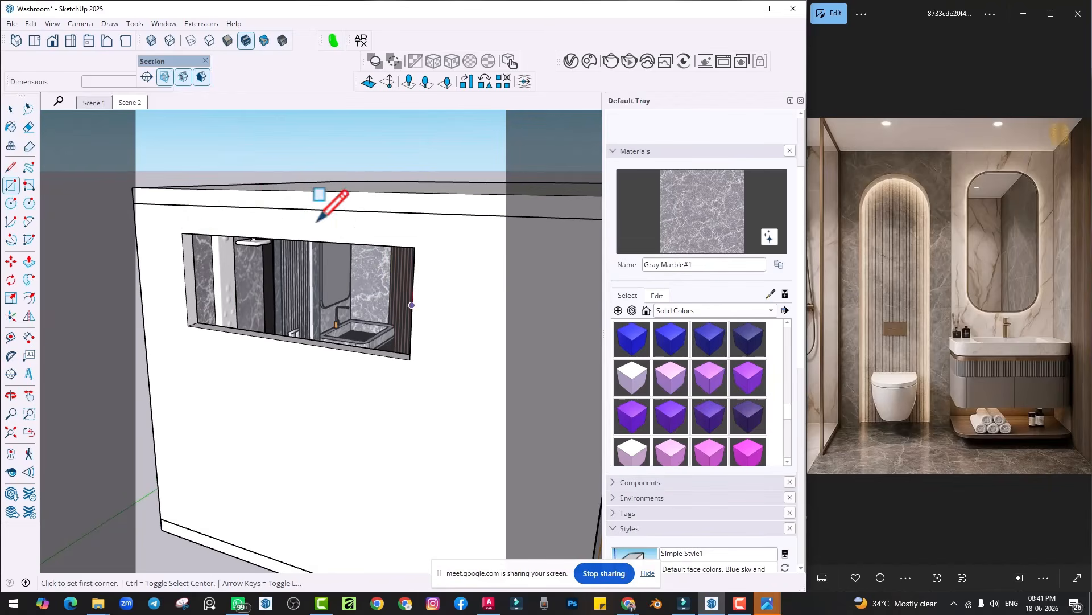
click(182, 233)
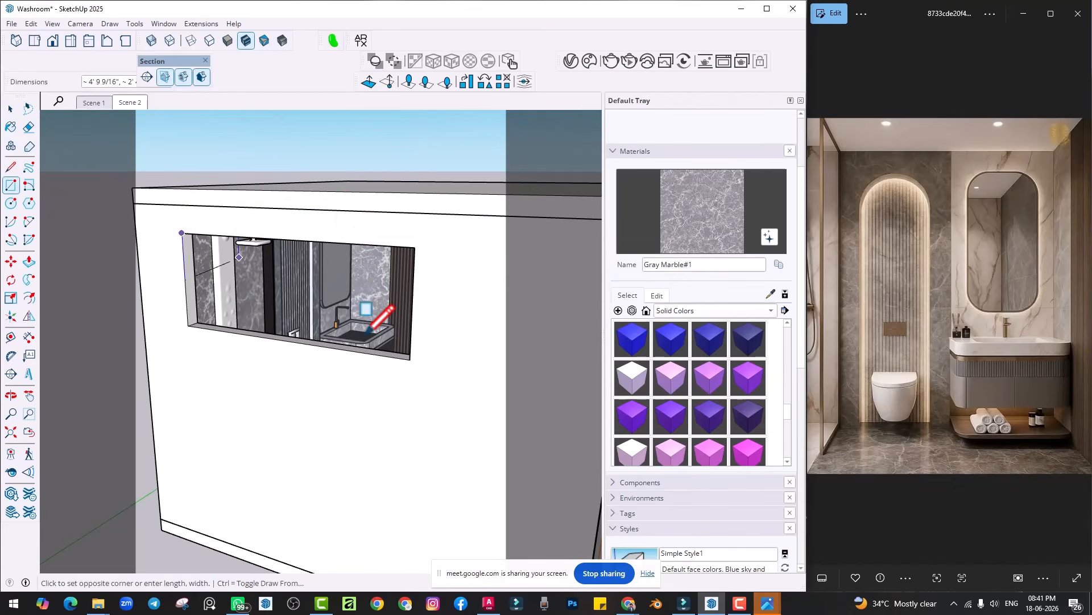
click(409, 358)
Step: Offset the window rectangle inward and delete the inner face to leave a thin frame border
click(29, 298)
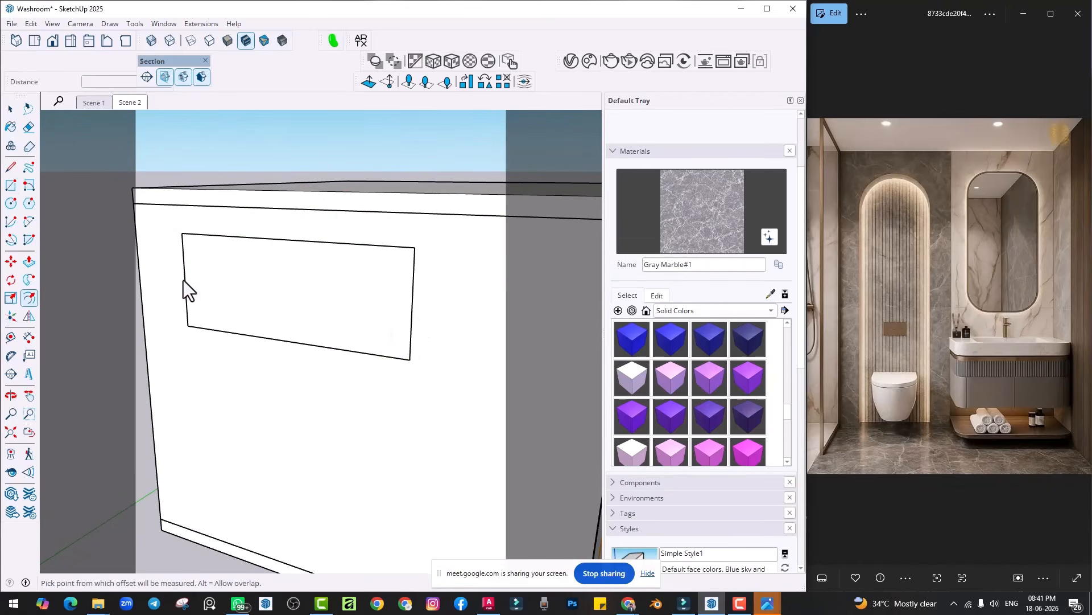
click(184, 278)
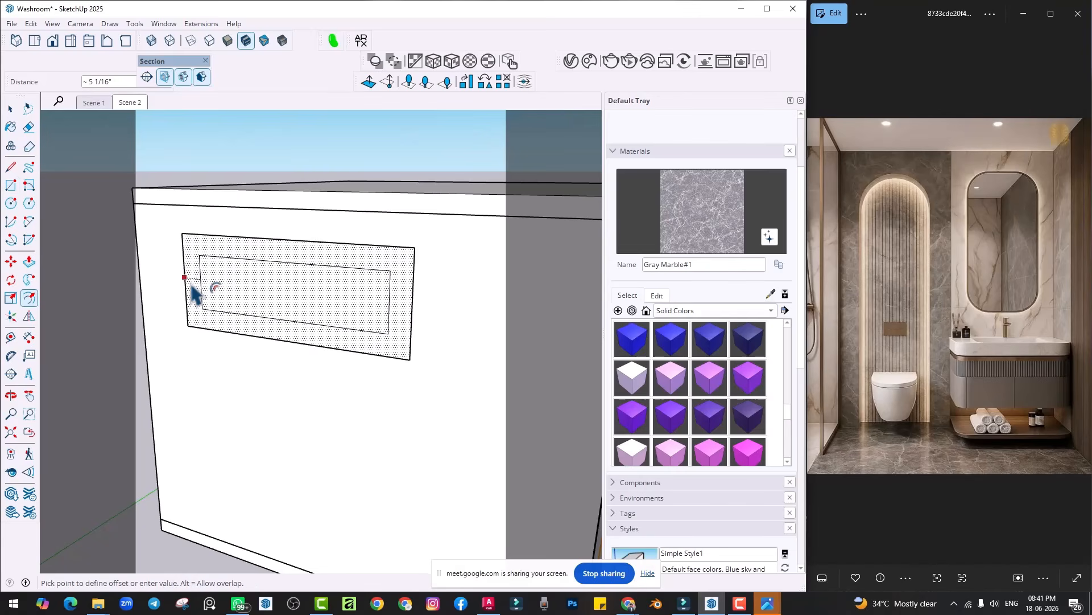
key(Return)
key(space)
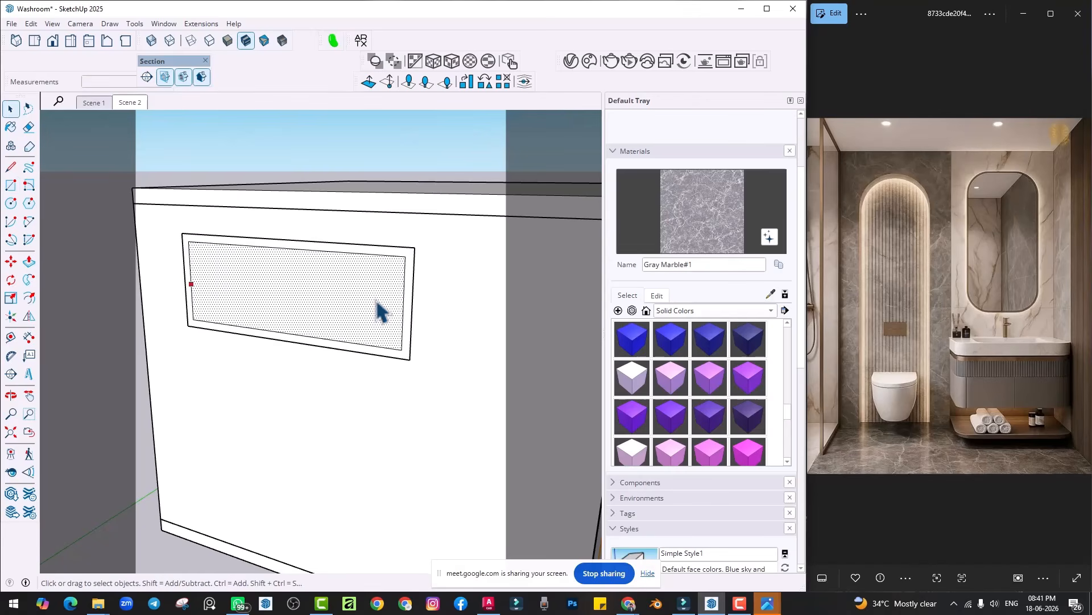
click(380, 311)
key(Delete)
Step: Make the window frame border a separate group
key(p)
scroll(193, 318, up, 3)
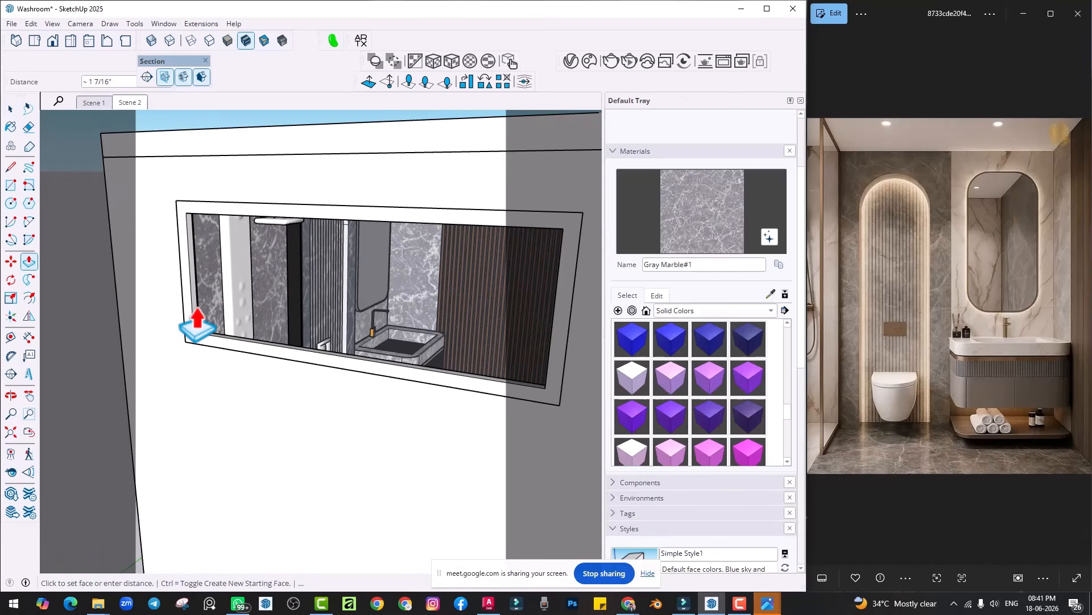
key(space)
triple_click(197, 323)
right_click(197, 323)
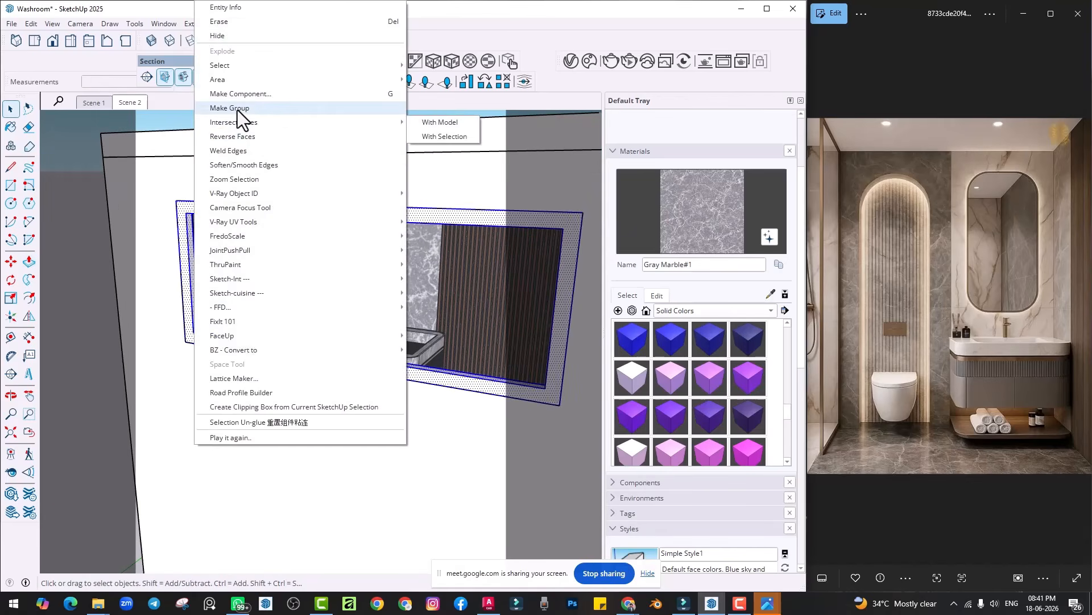
click(238, 109)
Step: Draw a pane rectangle filling the inside of the window frame and paint it with Glass_Basic_01
key(r)
click(186, 213)
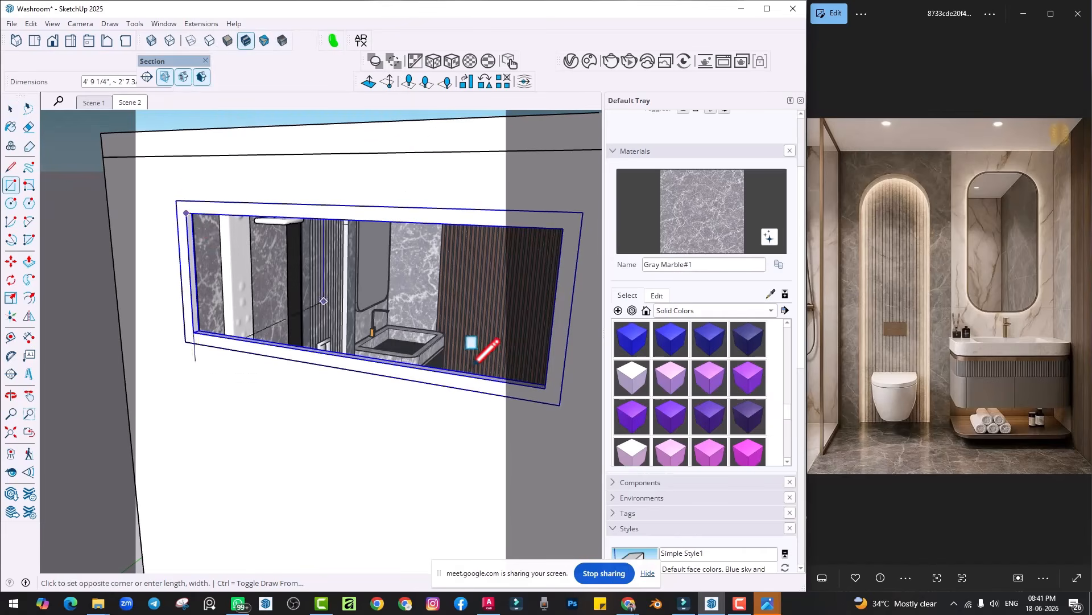
click(542, 392)
key(space)
click(674, 310)
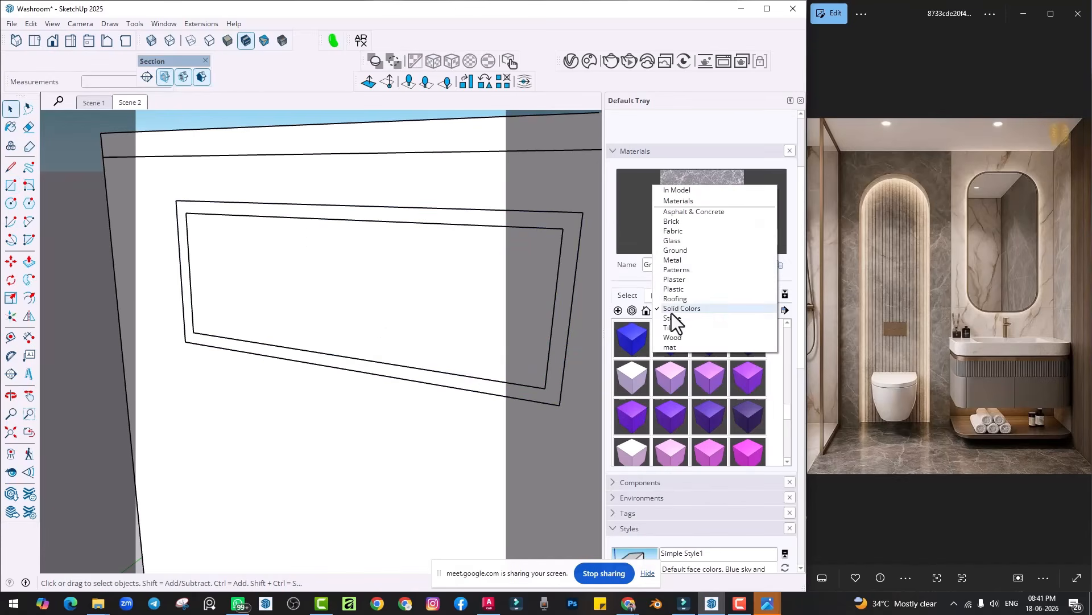
click(675, 242)
click(632, 340)
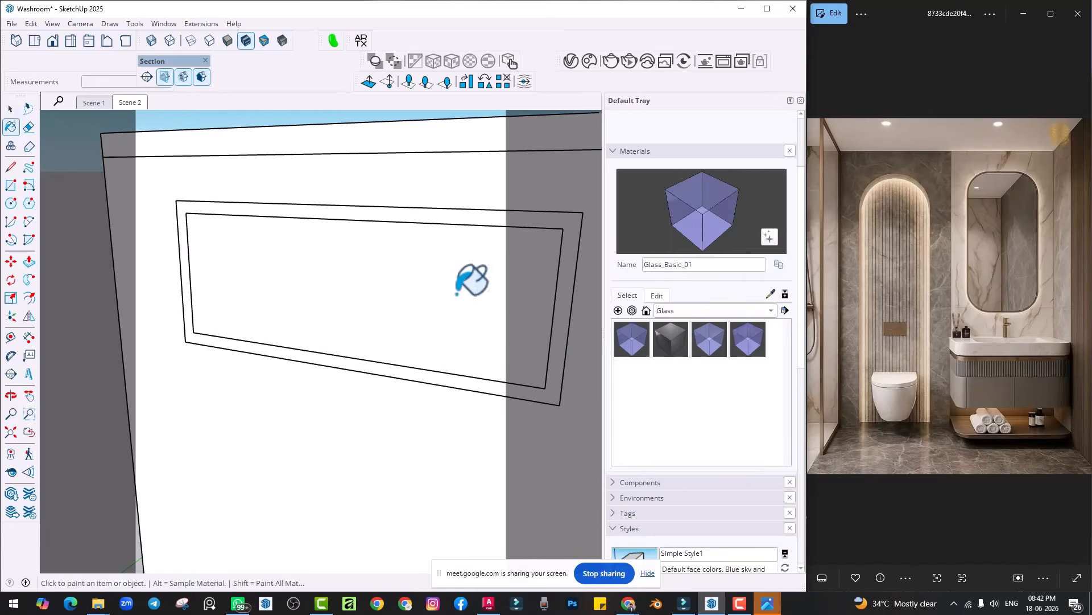
click(473, 282)
Step: Paint the window frame with the reddish wood veneer material Wood_Veneer_15_1K1
click(679, 310)
click(687, 409)
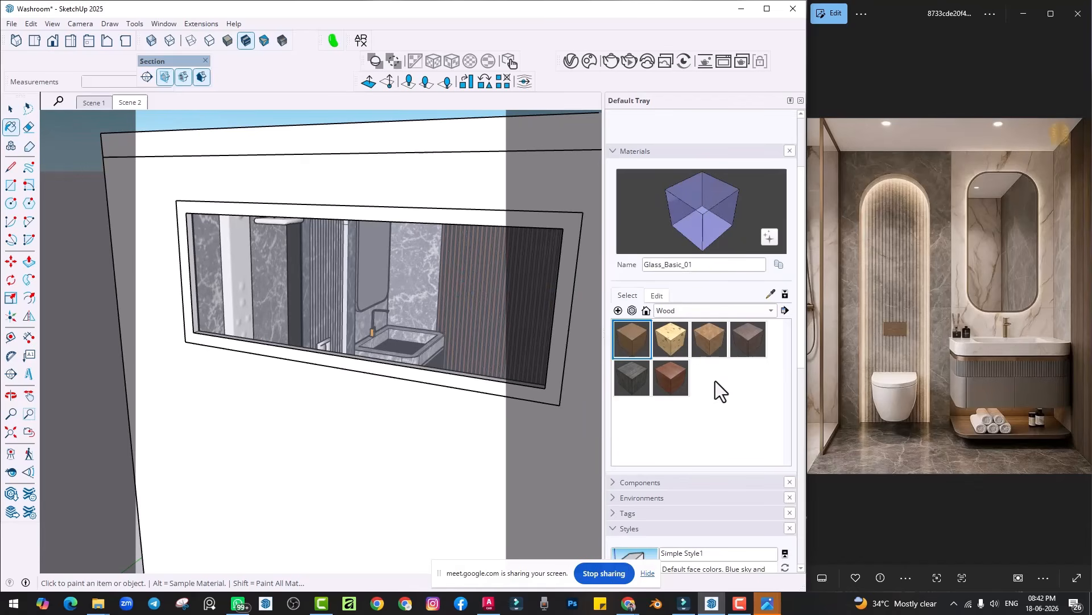
click(673, 376)
click(496, 220)
mouse_move(497, 220)
middle_down()
mouse_move(249, 294)
mouse_move(223, 291)
middle_up()
key(space)
Step: Return to the Scene 2 camera, start the interactive render and move the frame buffer aside
middle_drag(338, 315, 331, 288)
click(139, 102)
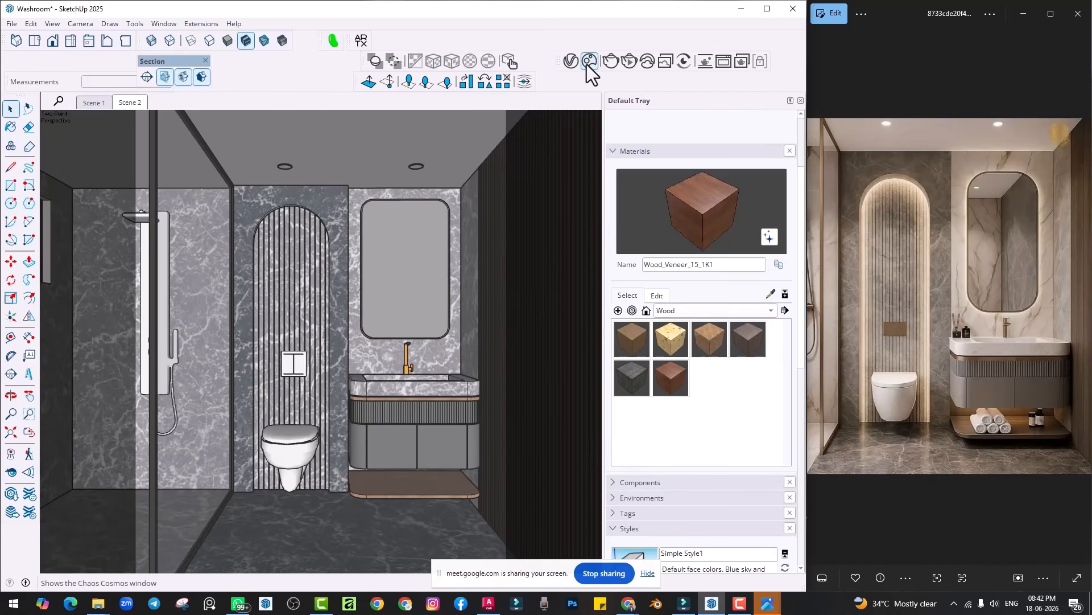
click(628, 62)
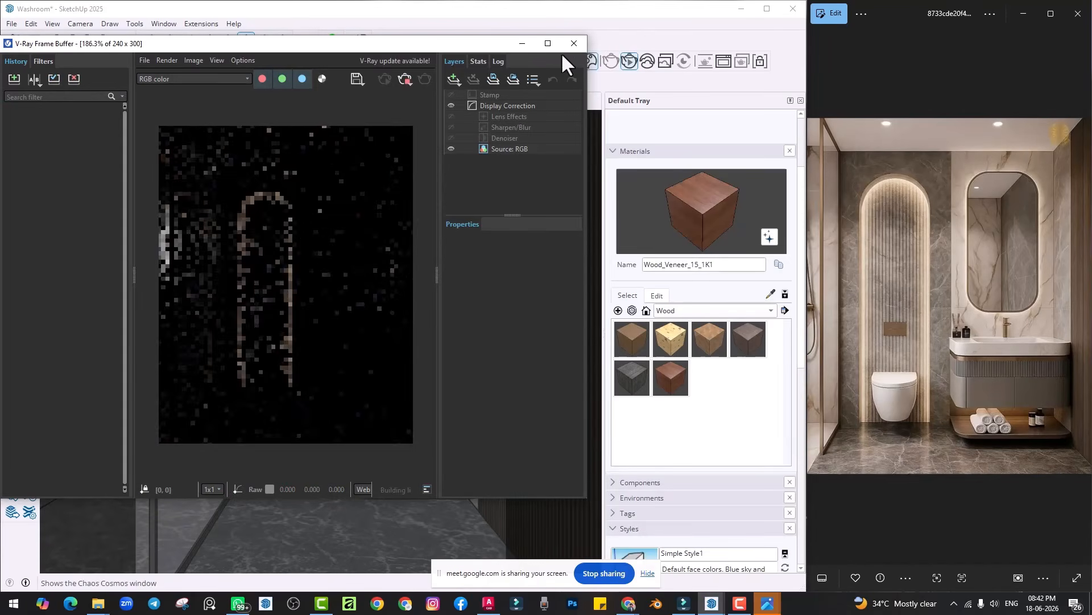
drag(458, 46, 379, 82)
Step: Open the V-Ray light settings beside the render and set the SunLight's size multiplier to 1
click(572, 61)
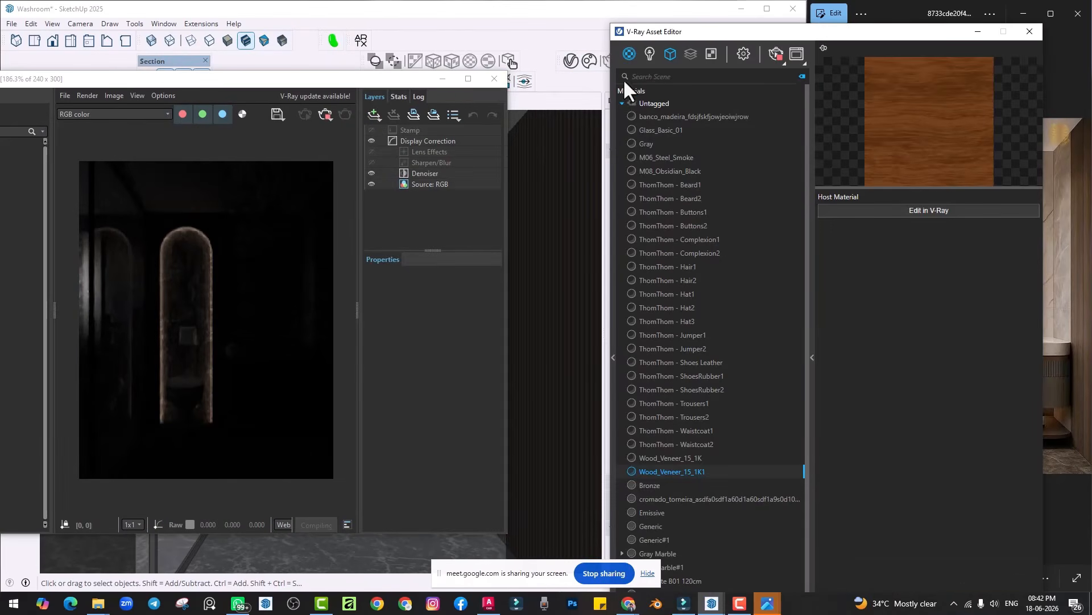
drag(626, 32, 488, 9)
click(513, 31)
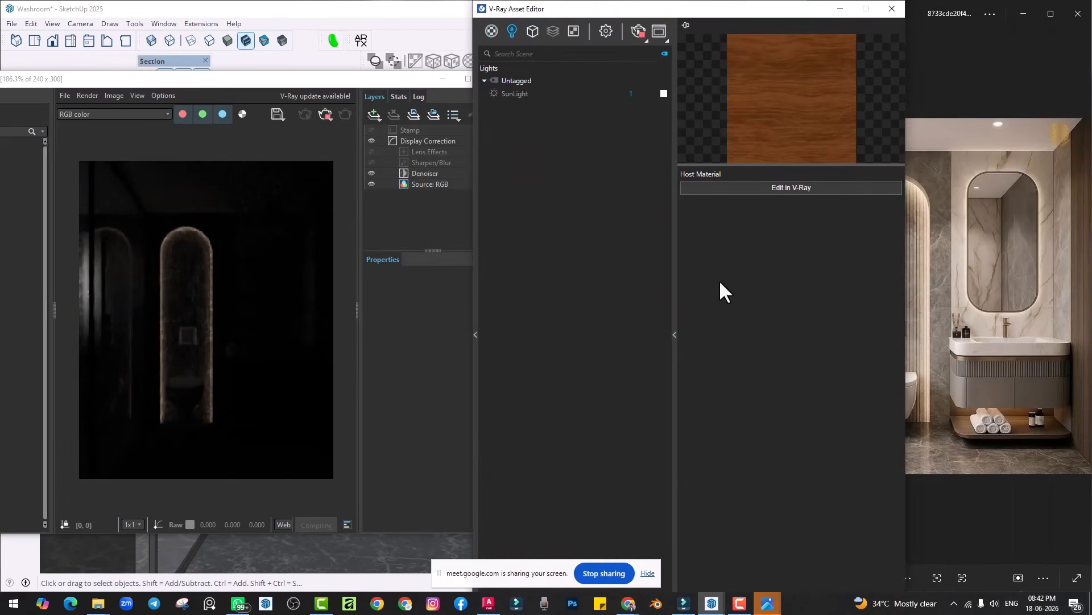
text(1)
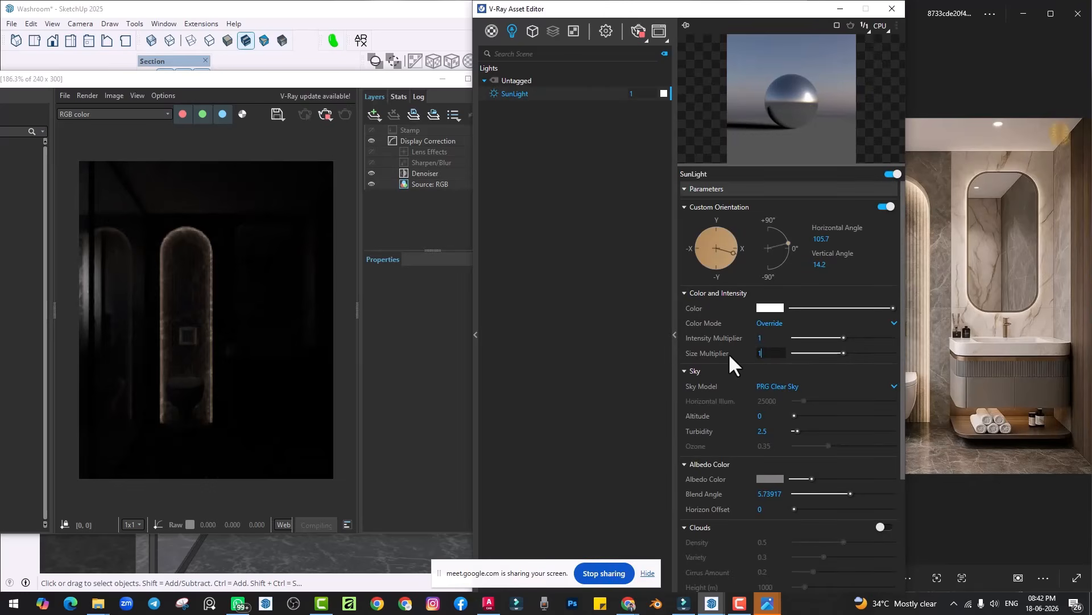
key(Return)
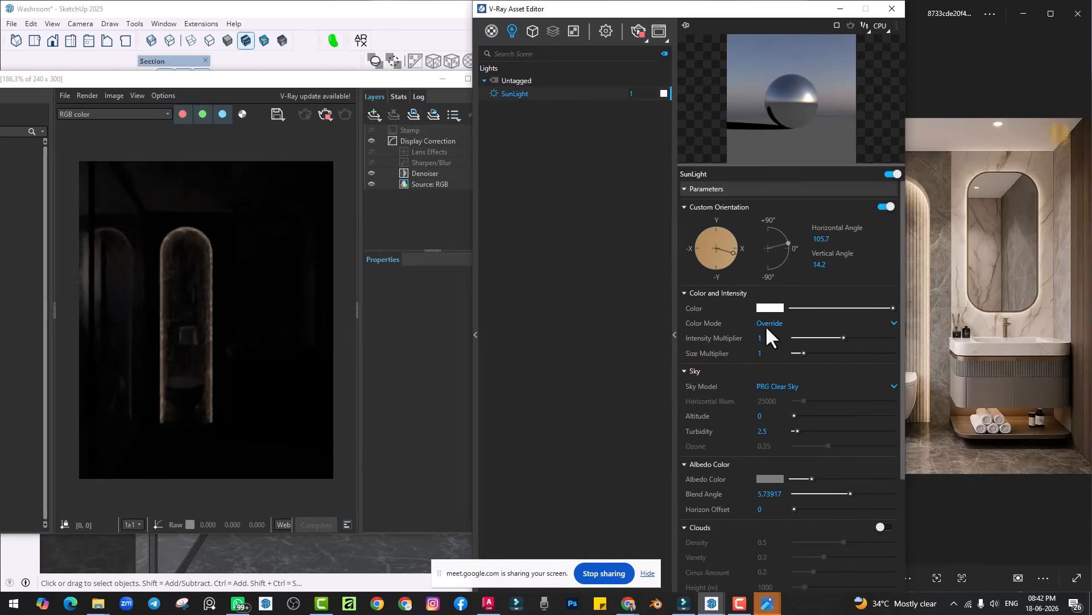
Step: Set the SunLight's custom orientation to a vertical angle of 21 and a horizontal angle of 161
click(784, 240)
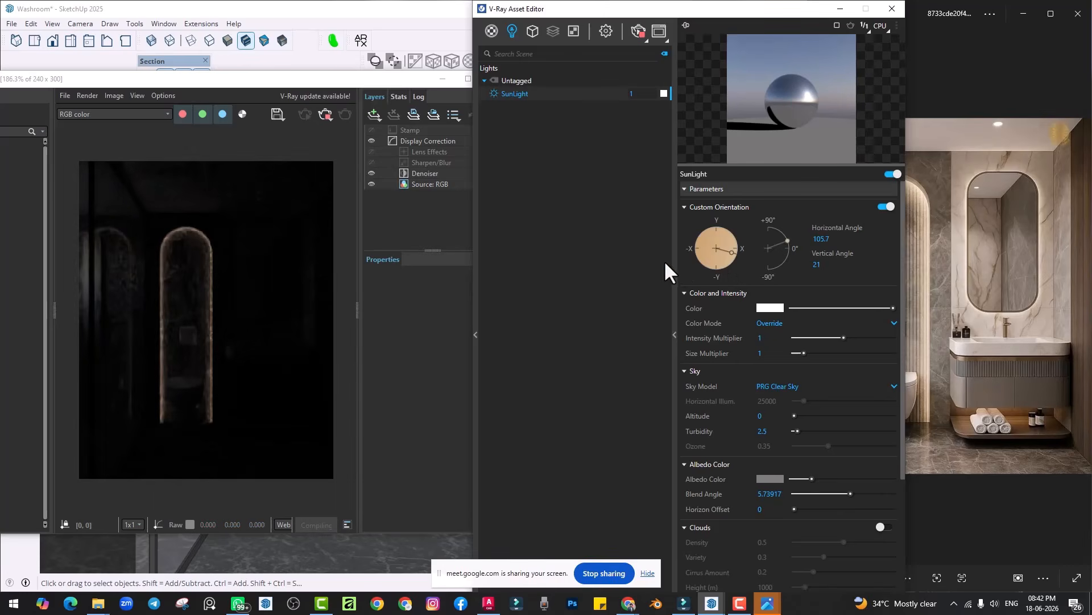
click(718, 258)
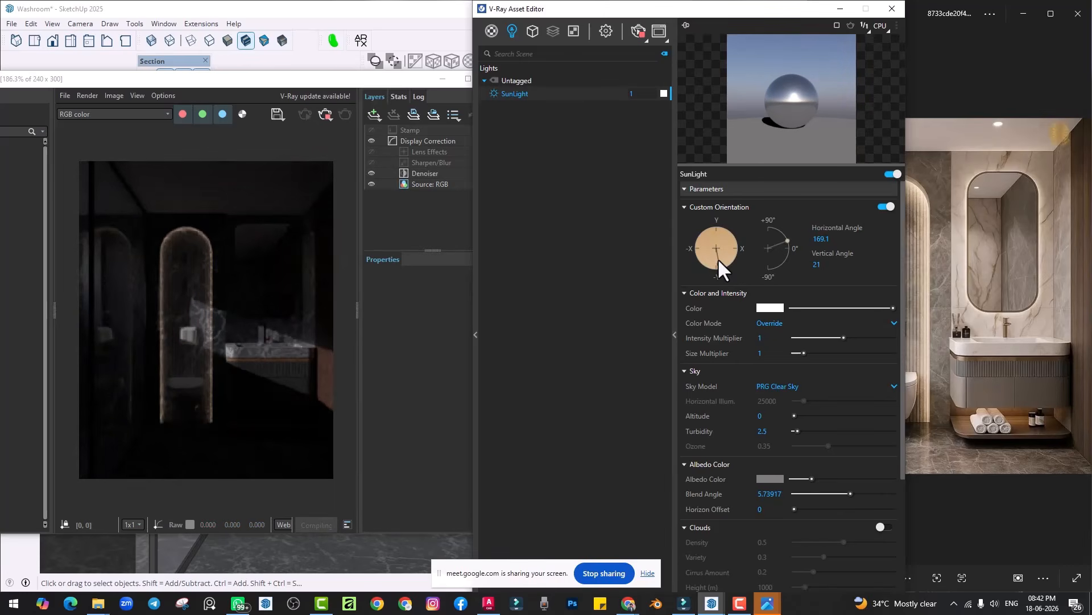
drag(718, 259, 713, 258)
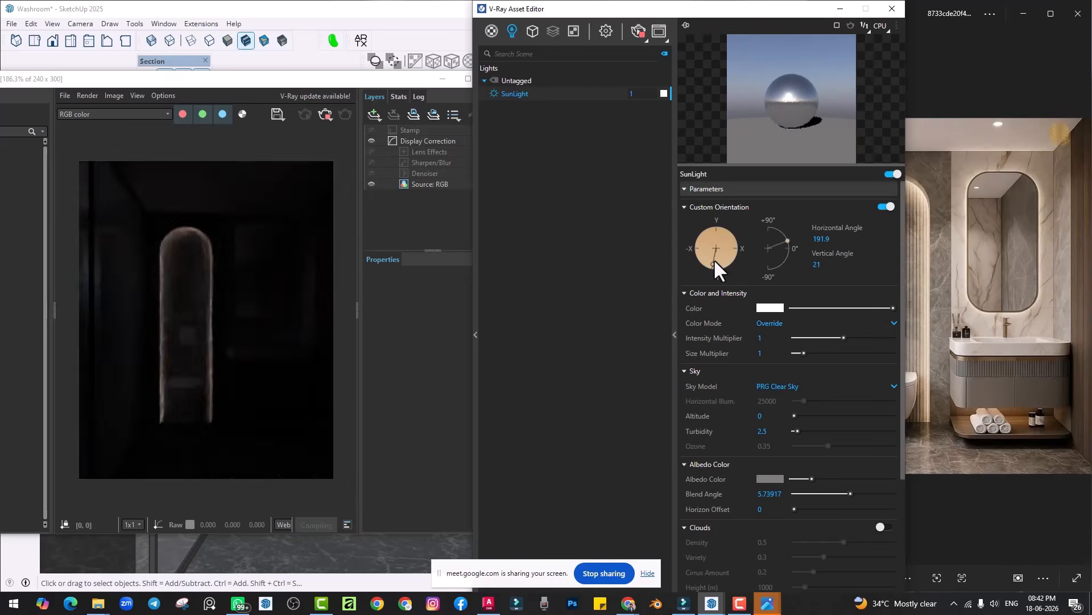
drag(716, 259, 720, 261)
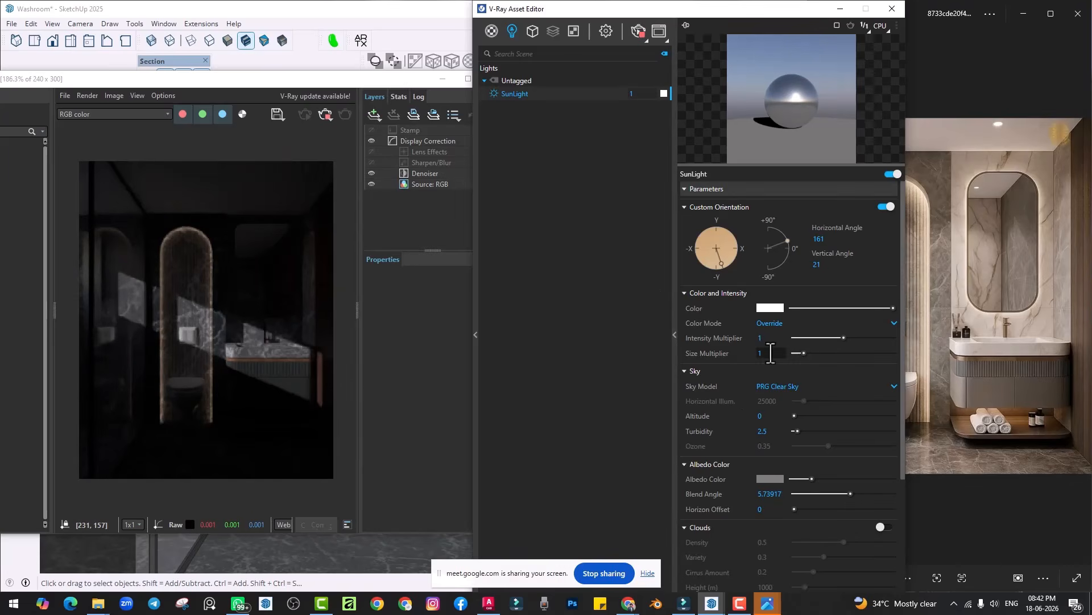
Step: Set the SunLight's size multiplier to 40 and its intensity multiplier to 2
text(40)
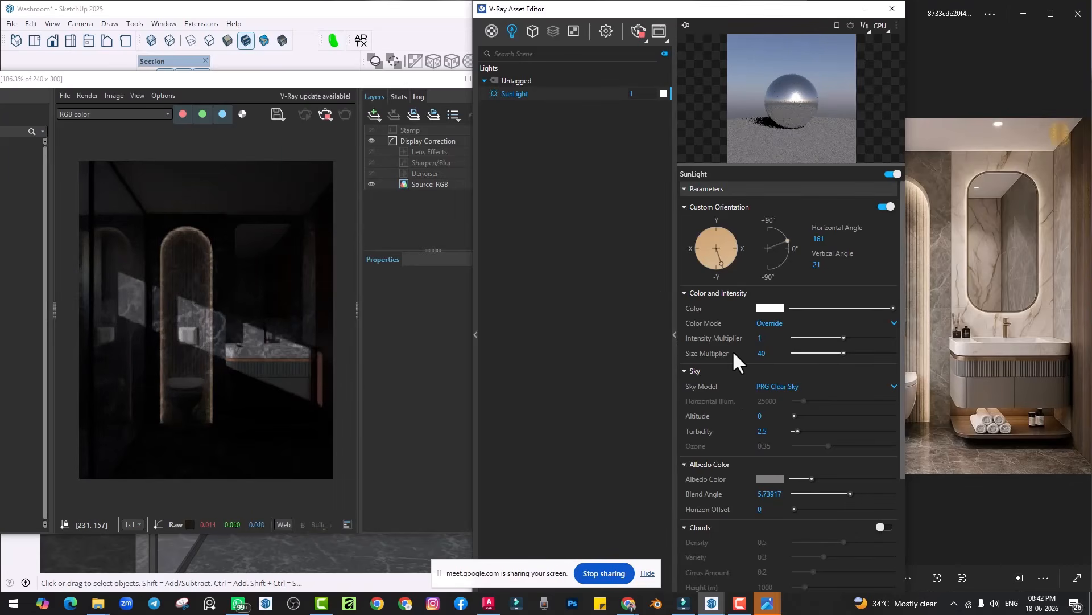
key(Return)
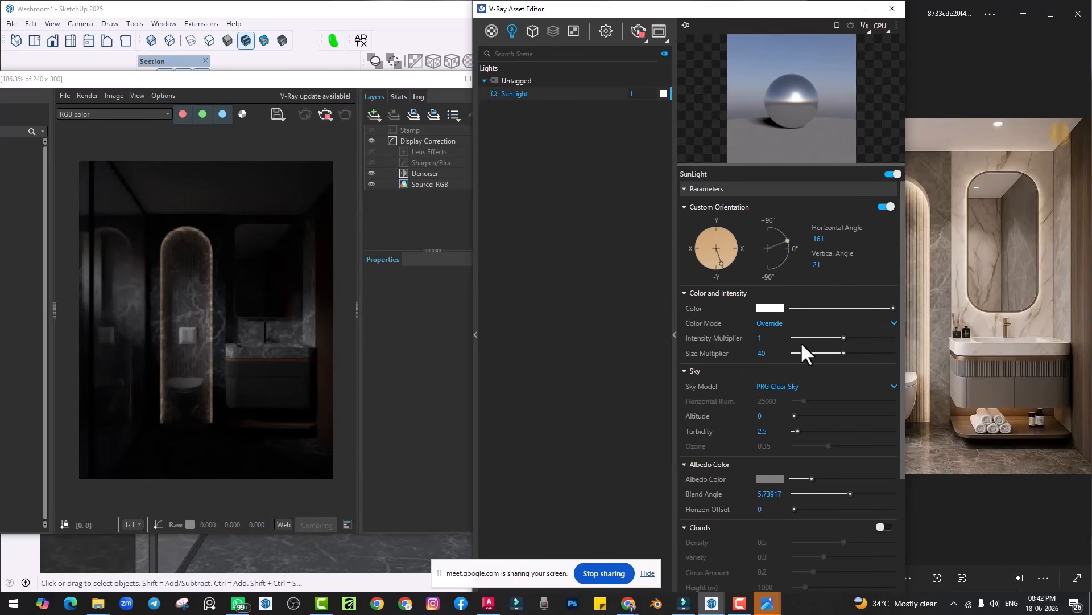
text(2)
key(Return)
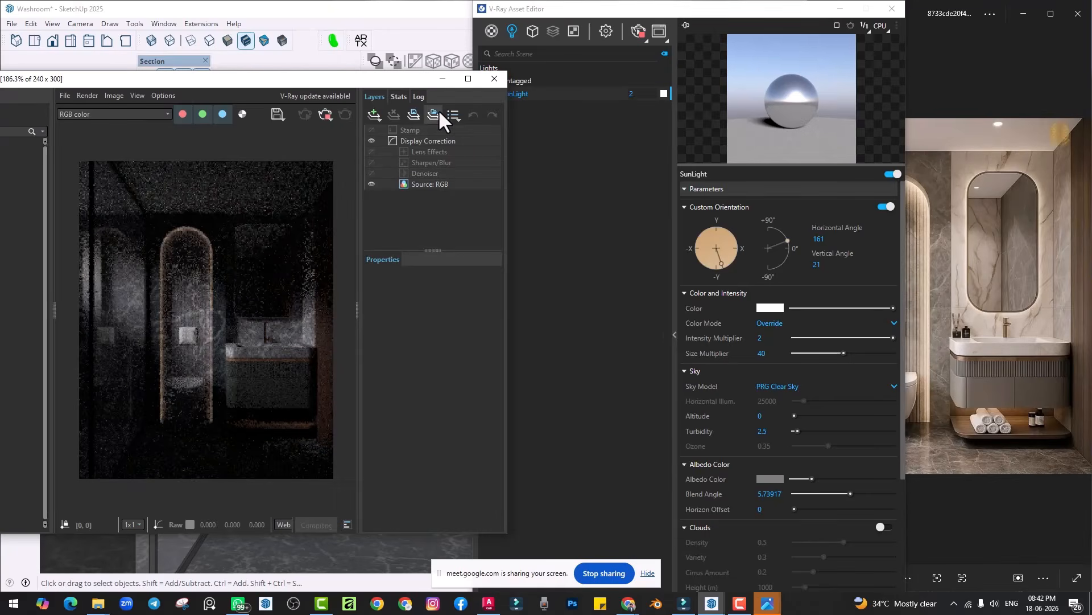
Step: Close the frame buffer, view the window from outside the room and display the V-Ray Lights toolbar
click(487, 83)
mouse_move(170, 392)
middle_down()
mouse_move(279, 380)
mouse_move(330, 352)
middle_up()
drag(576, 11, 700, 90)
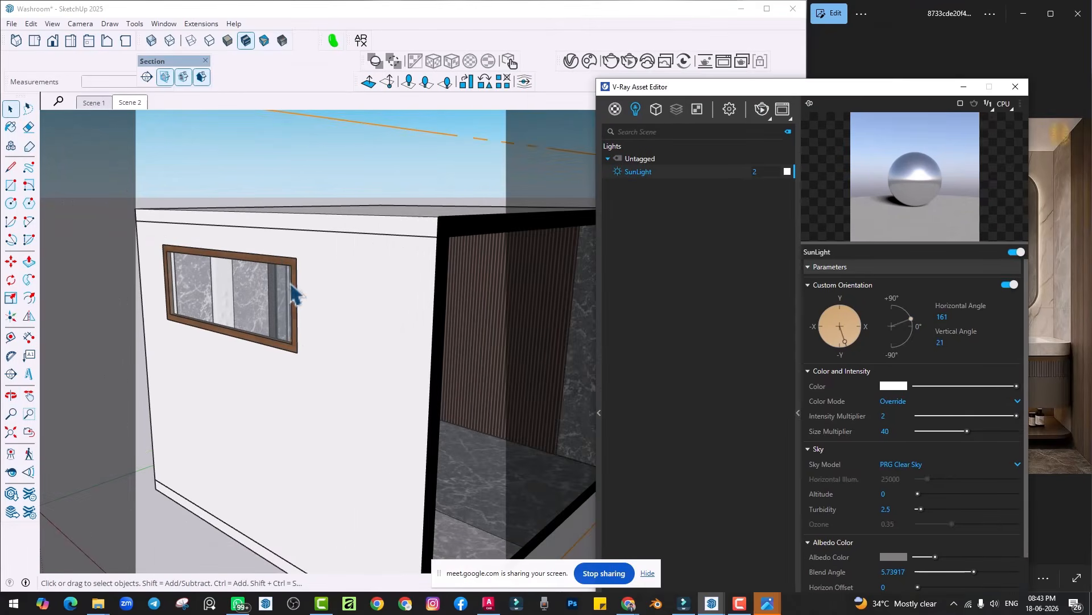
mouse_move(294, 291)
middle_down()
mouse_move(250, 327)
mouse_move(280, 329)
middle_up()
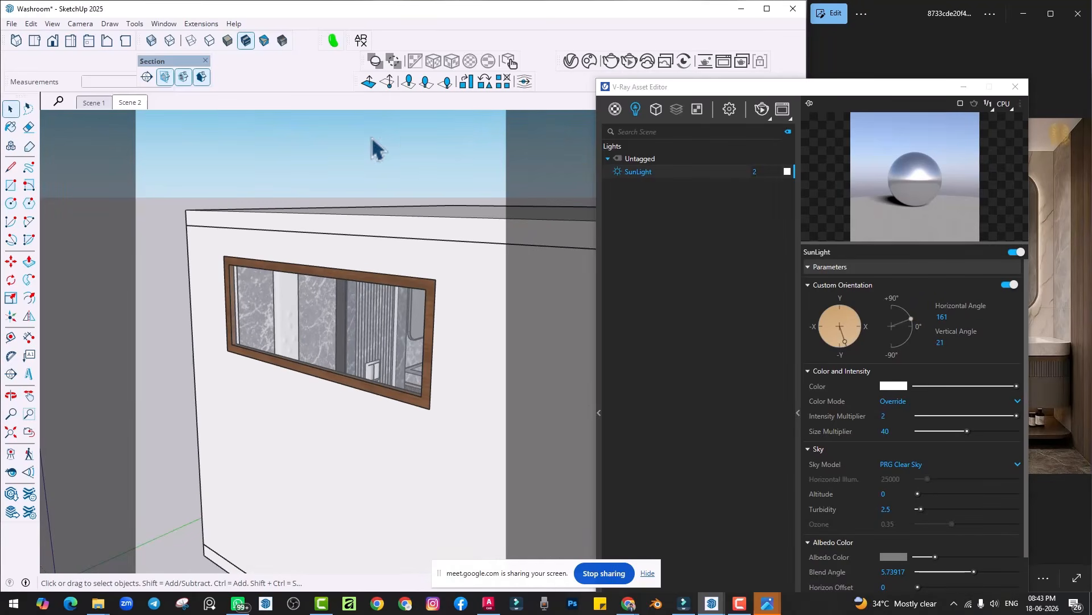
right_click(555, 85)
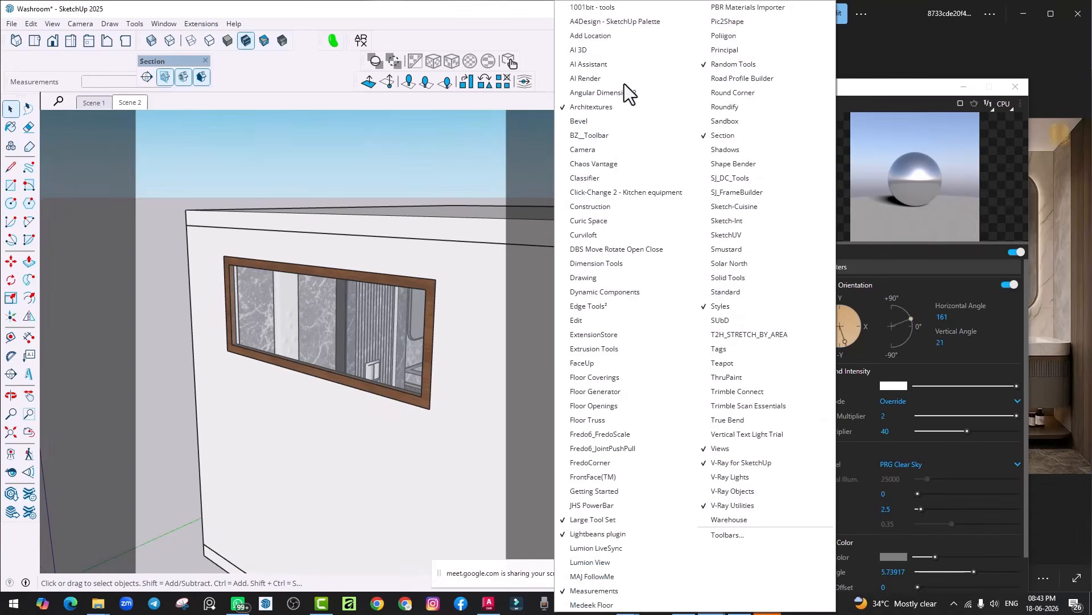
click(734, 478)
Step: Draw a V-Ray rectangle light across the glazed opening, between opposite inner corners of the window frame
click(658, 120)
scroll(279, 276, up, 2)
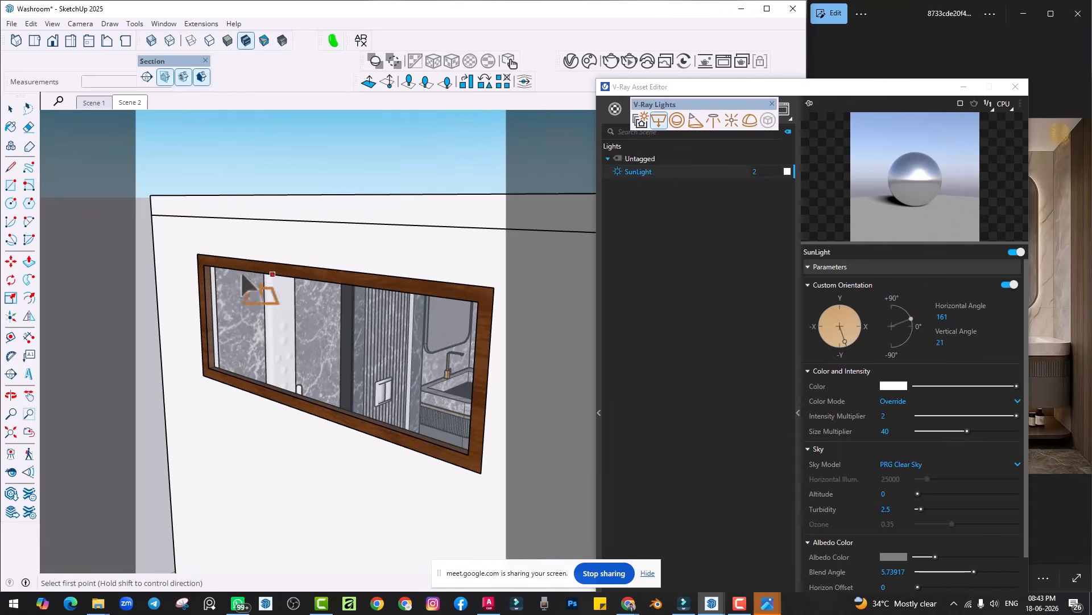
click(207, 268)
click(466, 462)
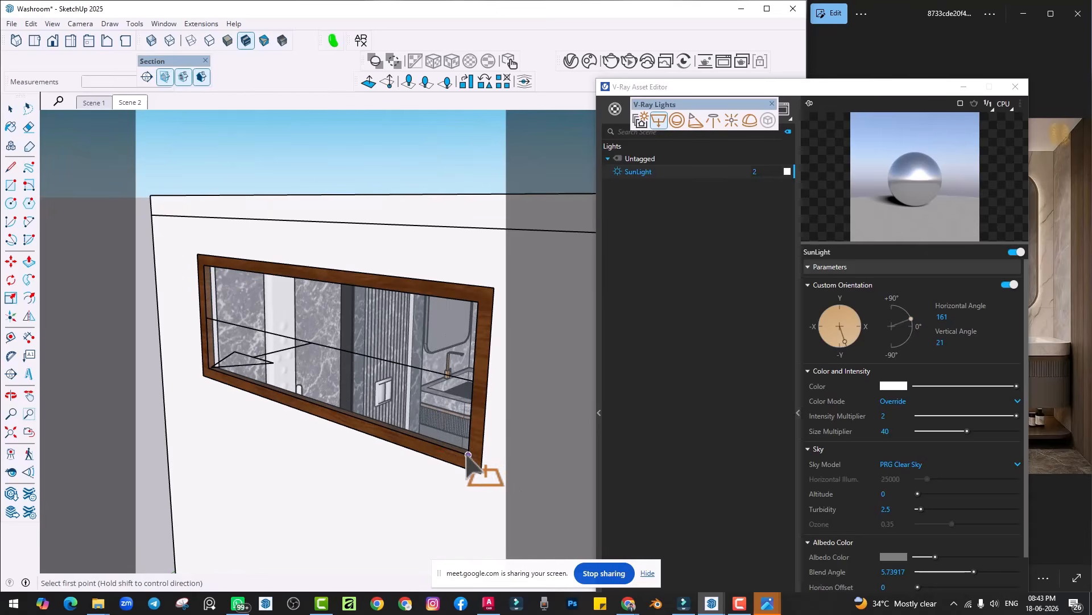
Step: Flip the rectangle light without copying it so that it shines into the room
scroll(366, 472, down, 3)
click(194, 358)
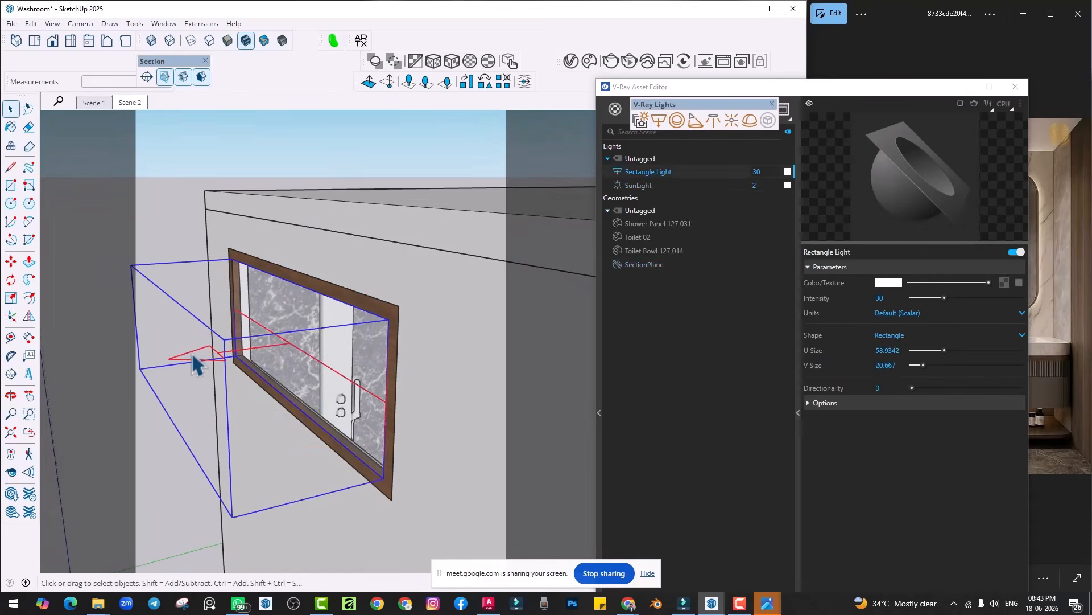
click(29, 316)
key(ctrl)
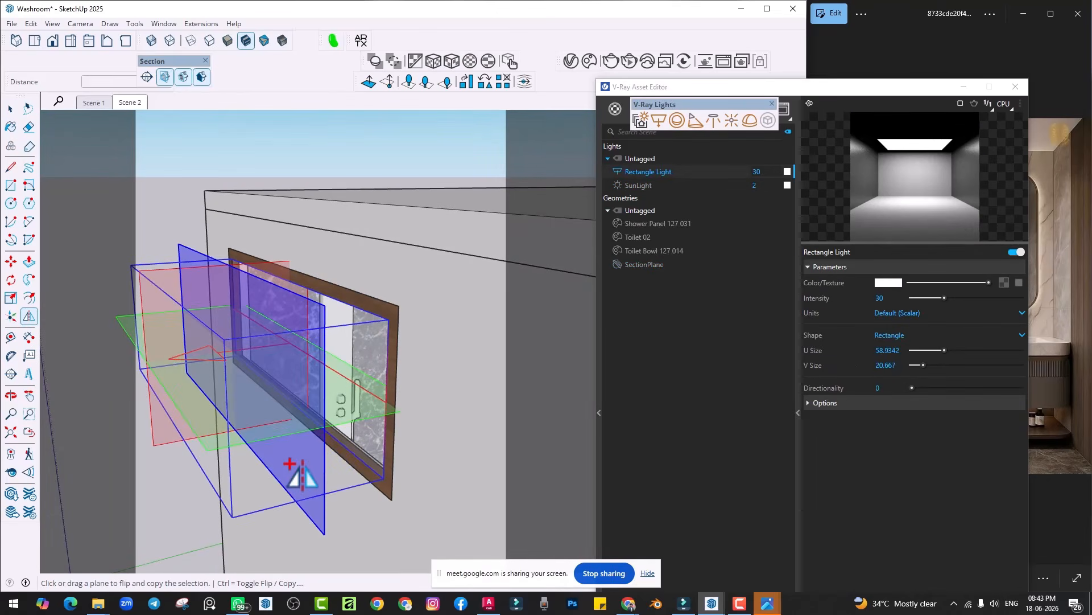
key(ctrl)
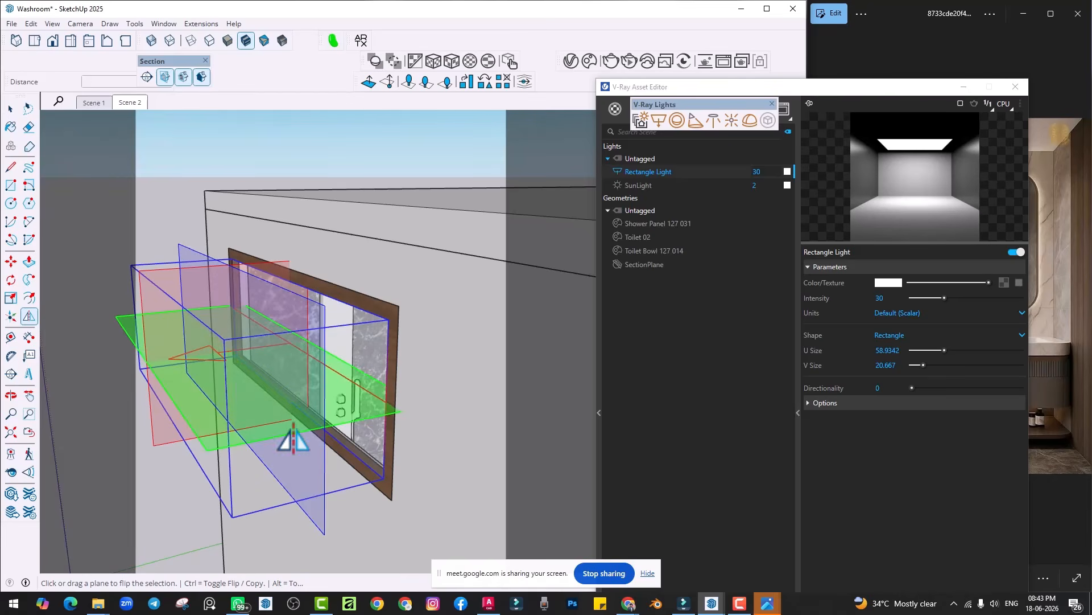
click(295, 451)
Step: Move the flipped rectangle light about 5 3/4" toward the window from its outer lower corner
key(m)
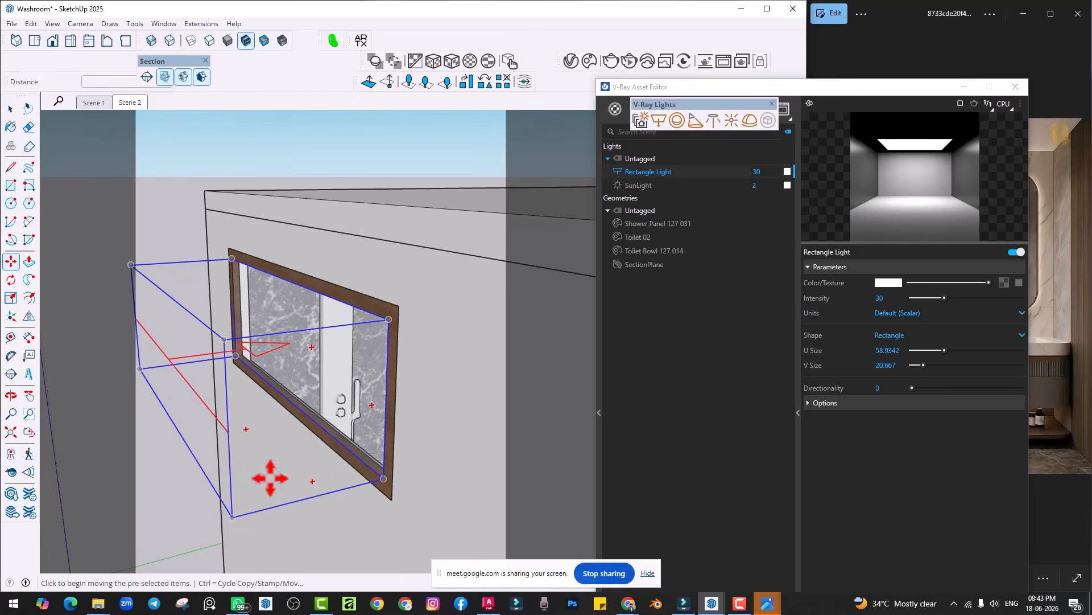
click(232, 514)
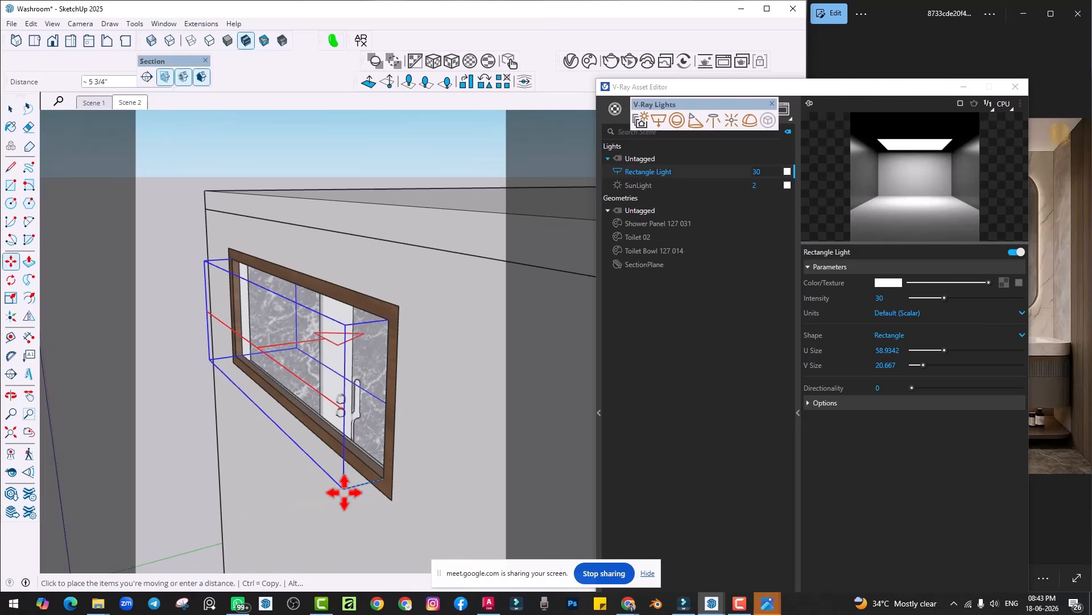
middle_drag(343, 486, 293, 462)
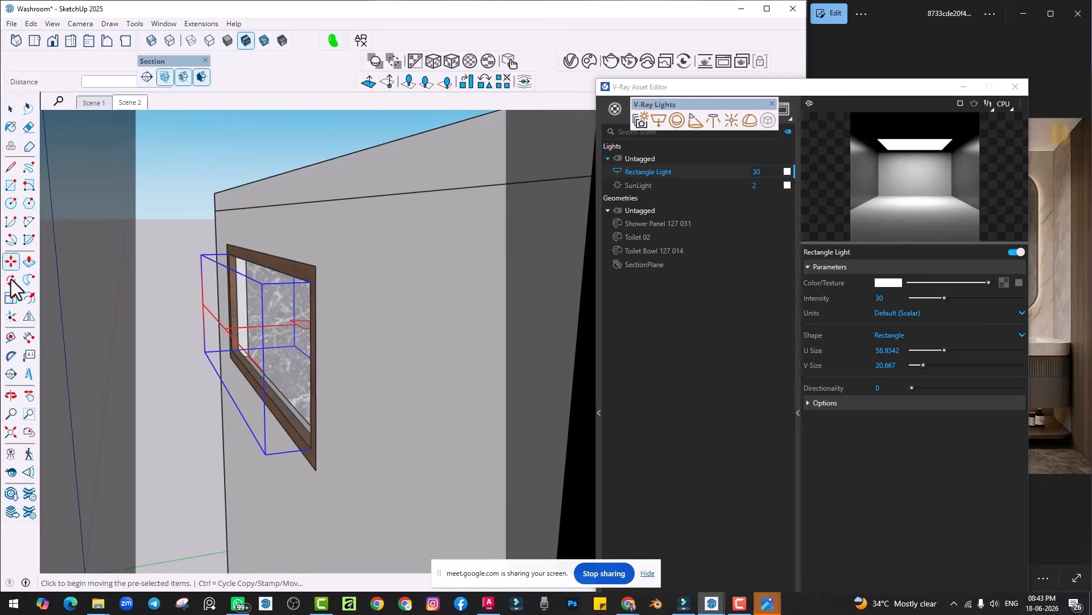
Step: Rotate the rectangle light about 15.6 degrees around its lower corner so its upper edge tilts toward the window
click(10, 280)
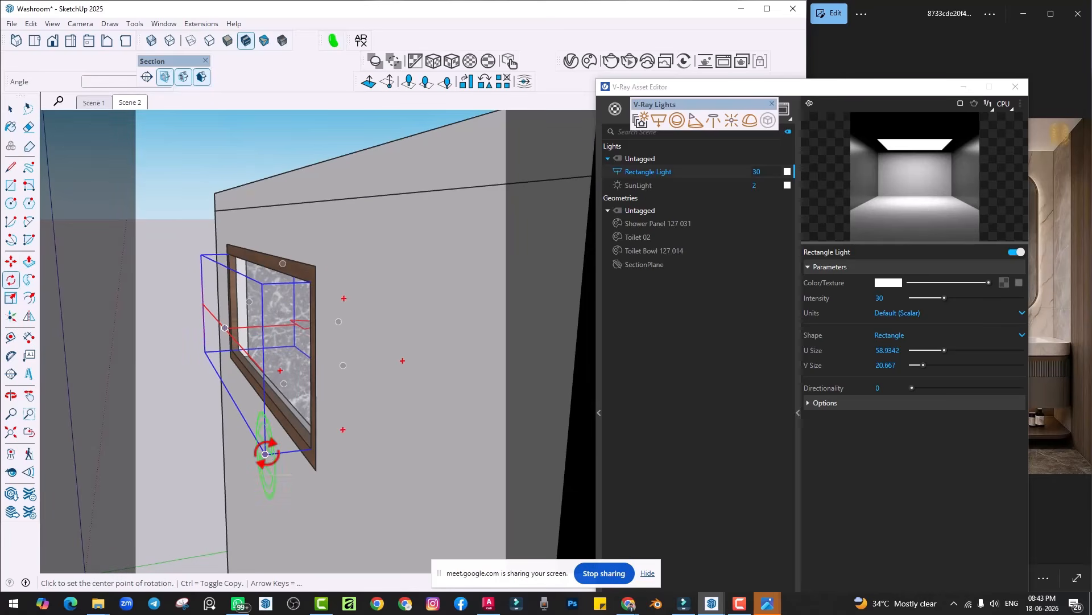
click(266, 454)
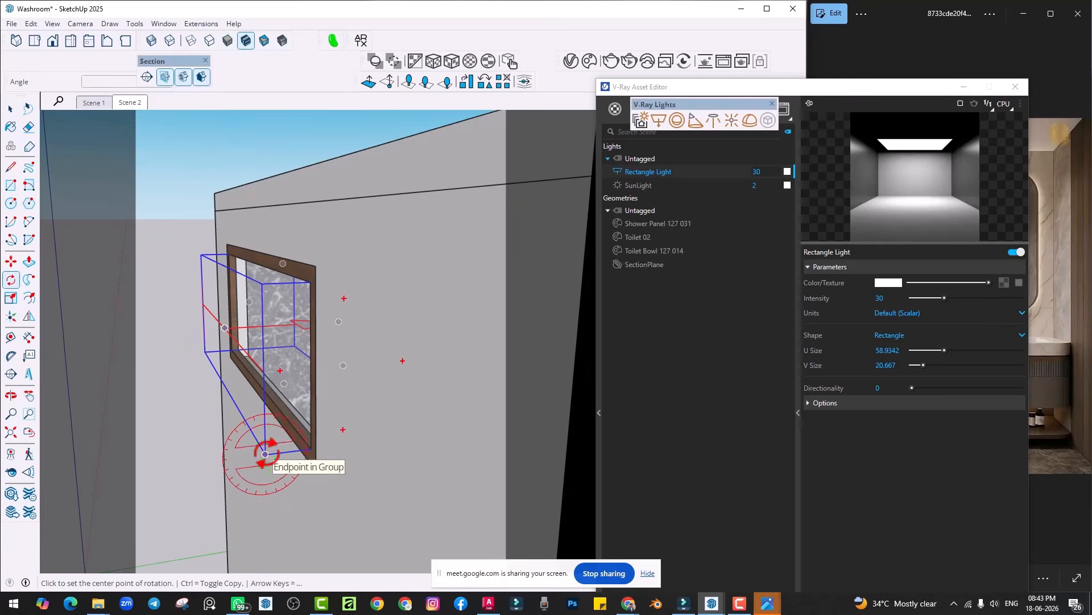
click(263, 285)
click(309, 282)
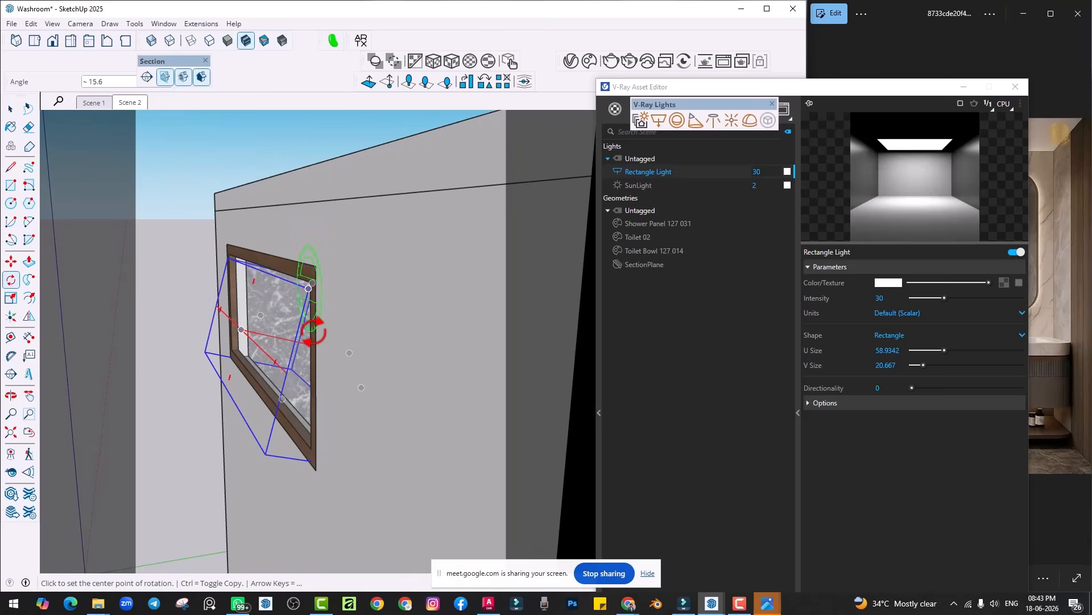
Step: Expand the Rectangle Light's options in the V-Ray settings and make the light invisible
drag(693, 92, 506, 44)
click(449, 61)
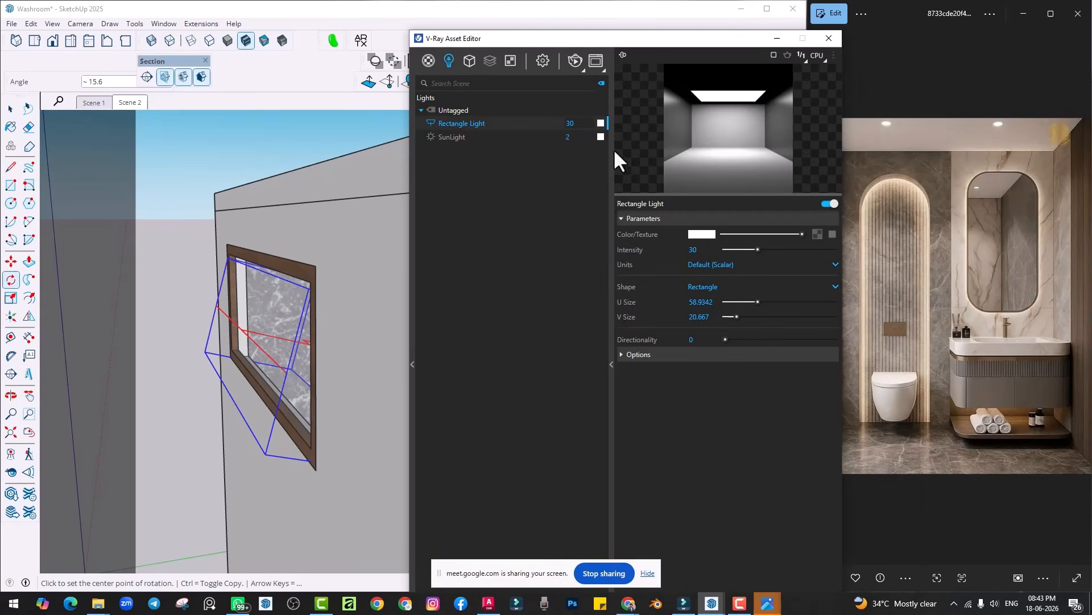
drag(551, 40, 676, 36)
click(763, 351)
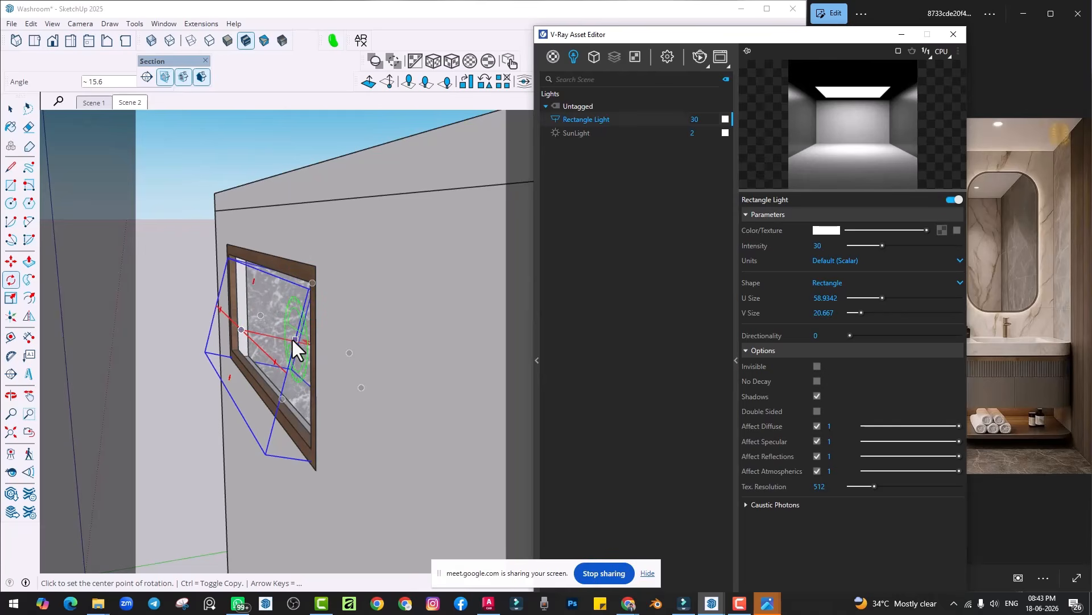
click(817, 366)
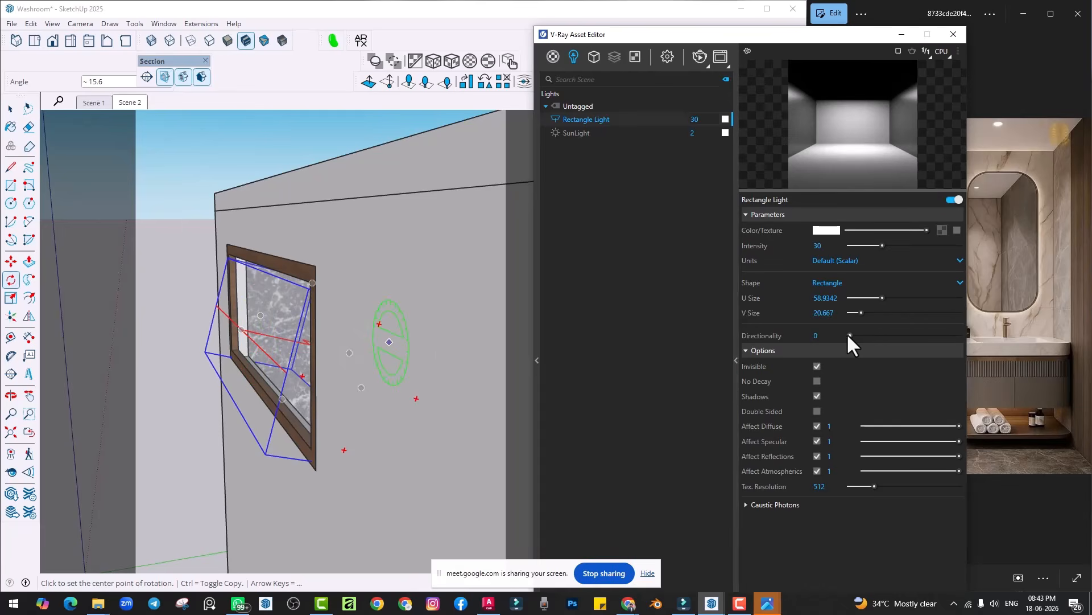
Step: Return to the Scene 2 camera, start the interactive render and place the frame buffer beside the light settings
click(130, 103)
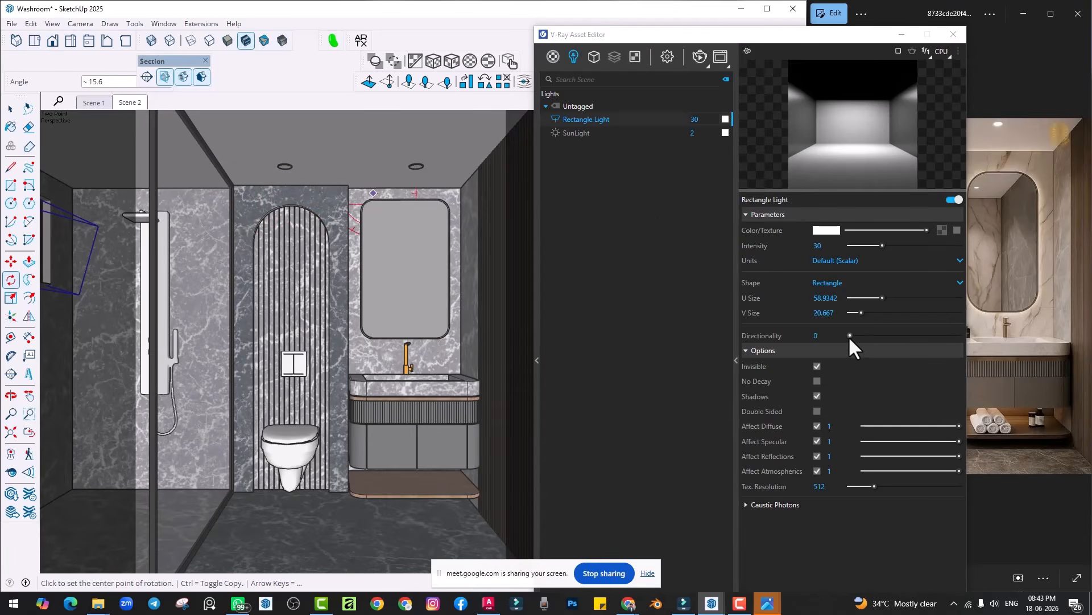
click(698, 56)
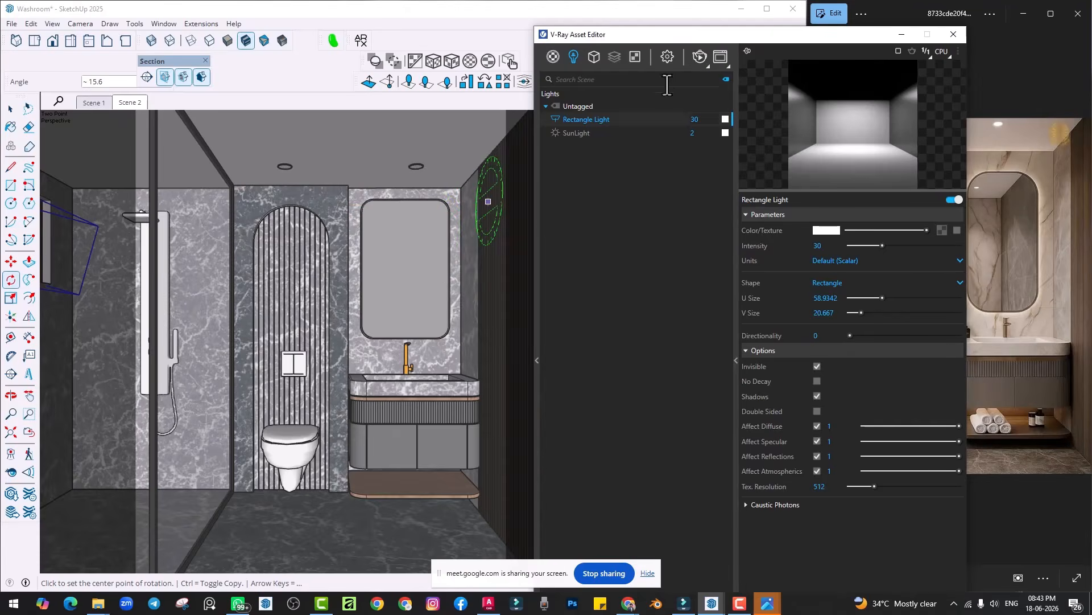
drag(230, 81, 196, 64)
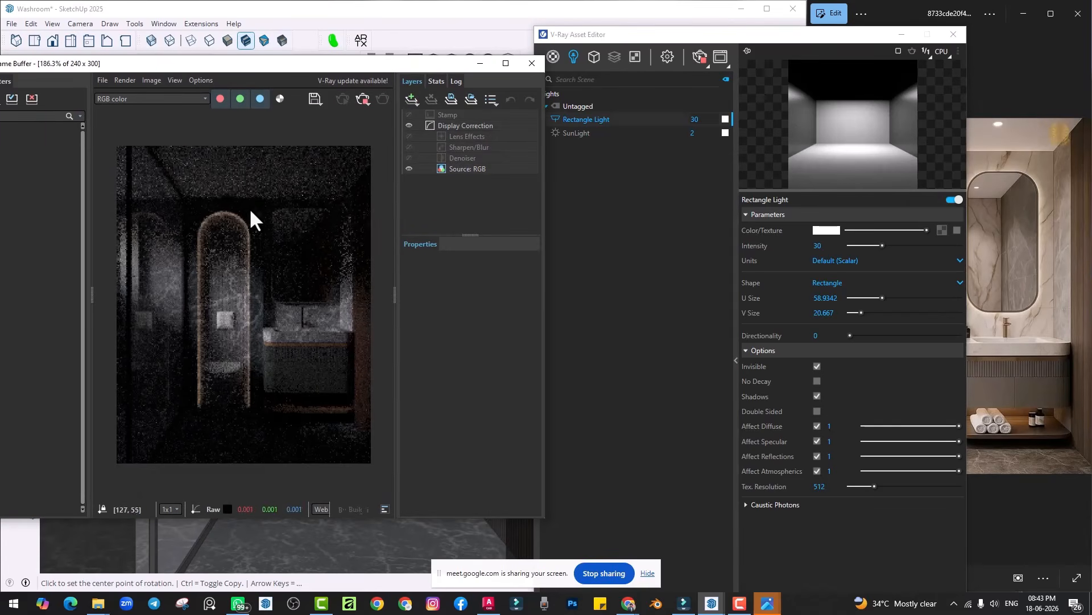
Step: Set the Rectangle Light's directionality to 0.22 and its intensity to 100
click(852, 335)
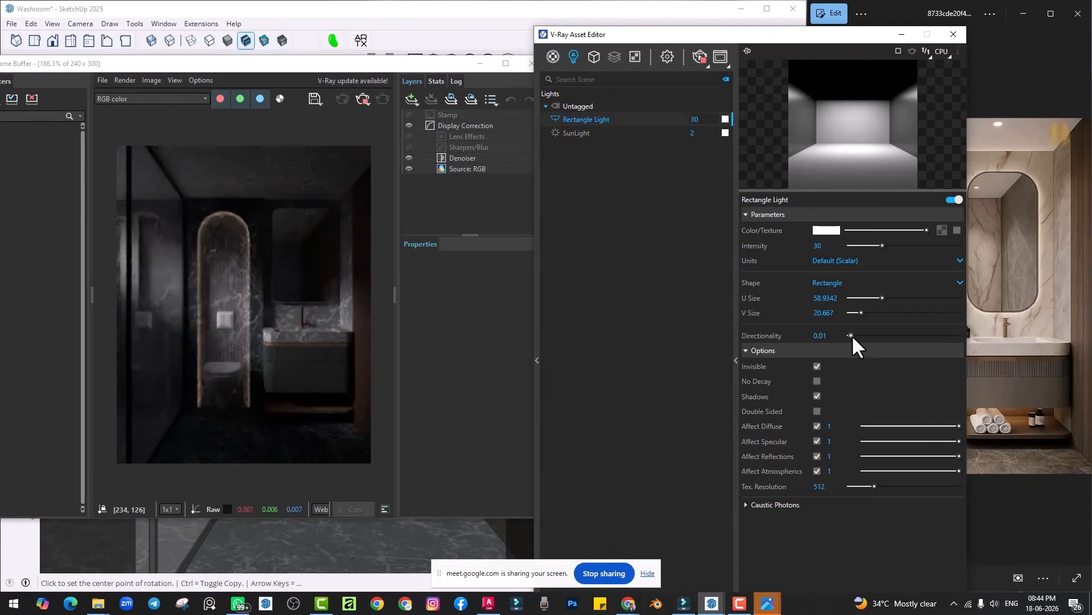
drag(852, 334, 874, 334)
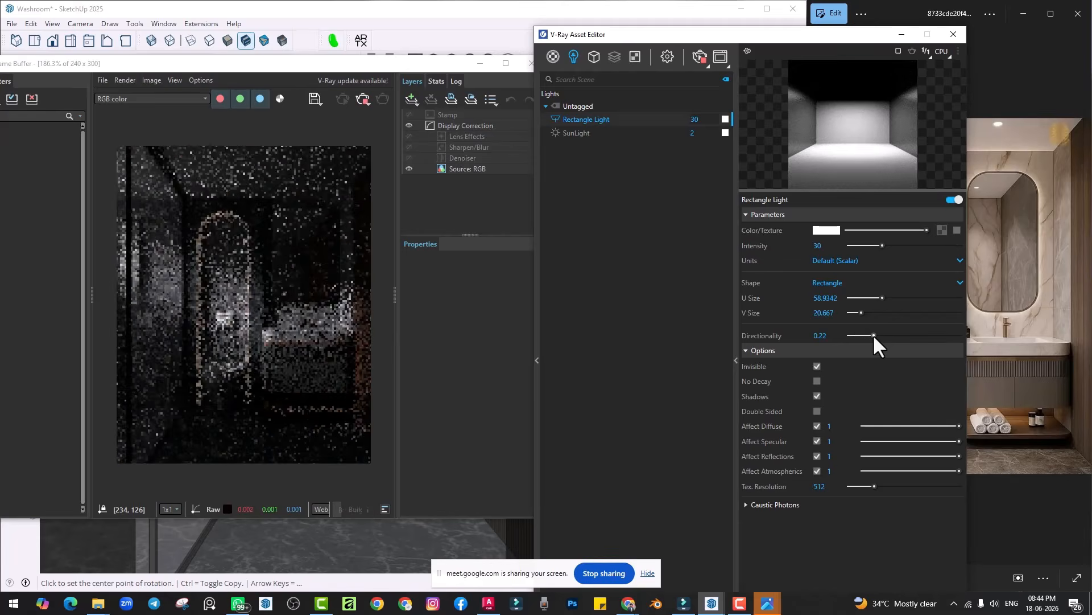
drag(881, 246, 972, 245)
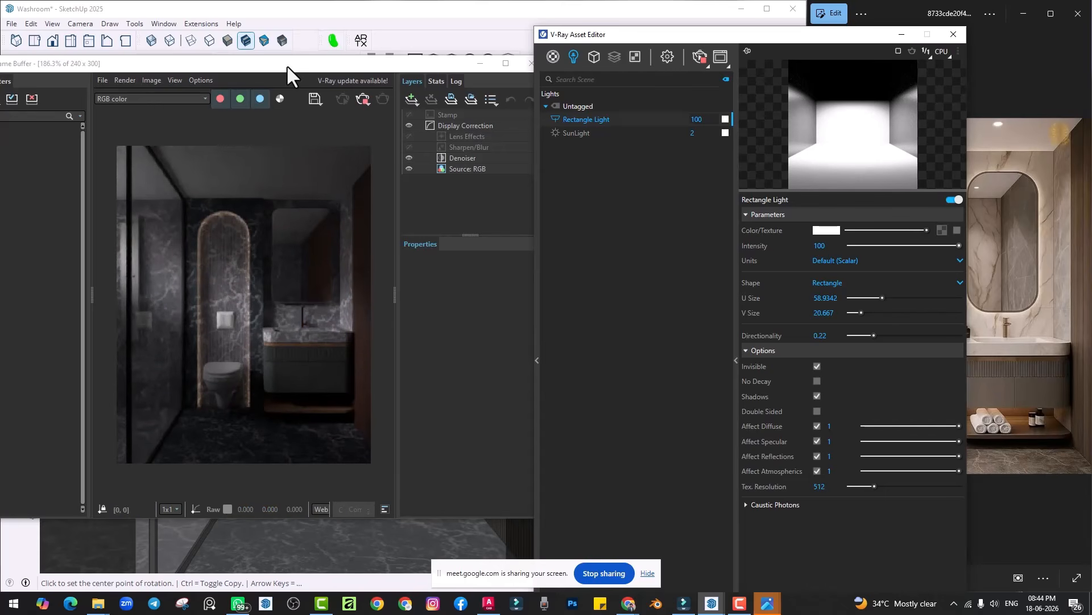
Step: Close the frame buffer and the V-Ray Asset Editor to return to the model
drag(287, 64, 306, 54)
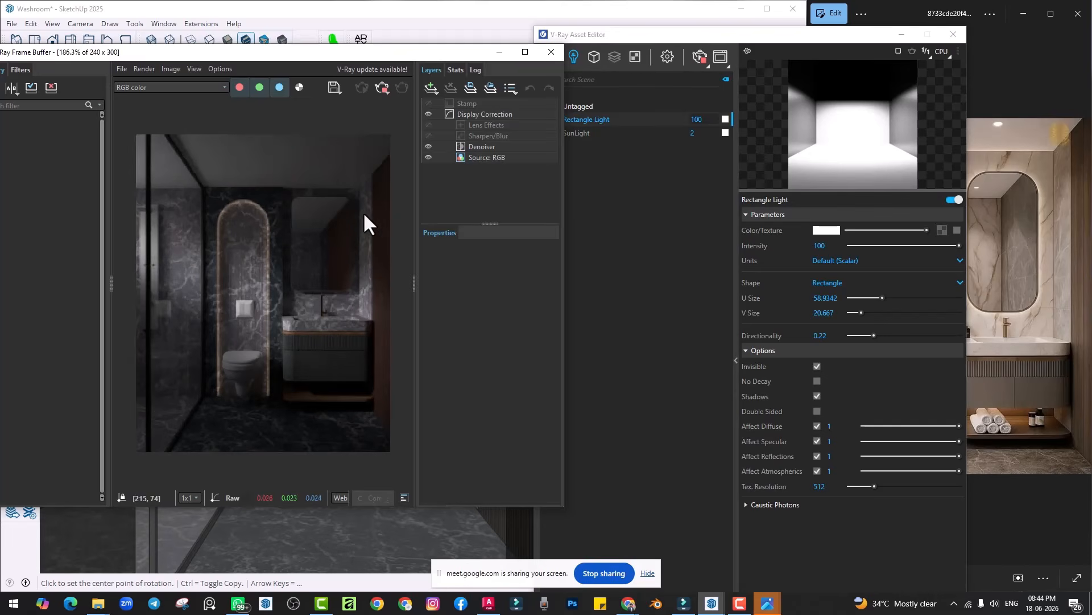
click(550, 52)
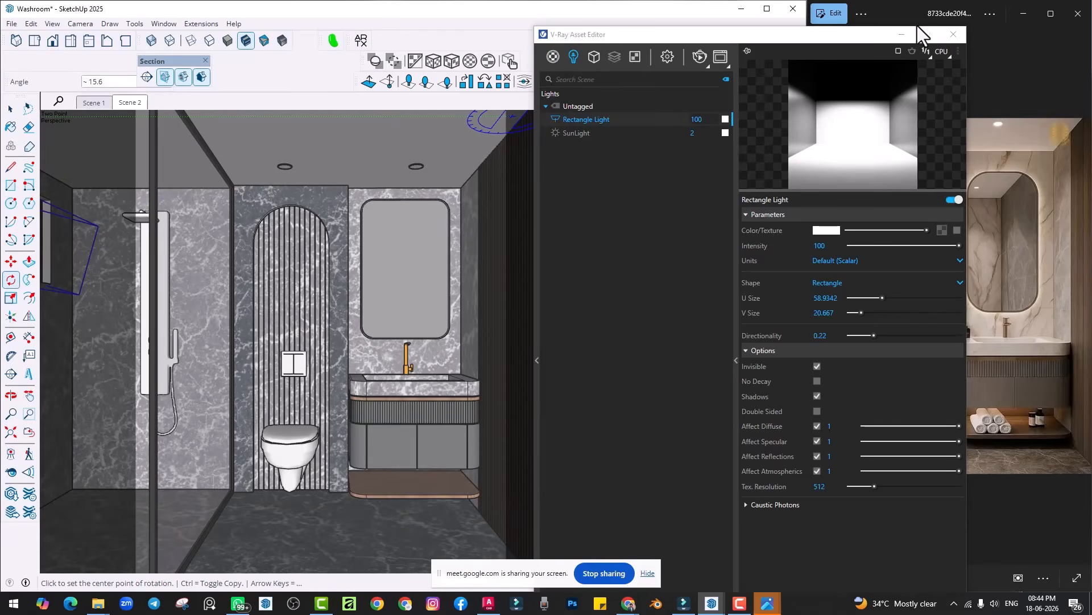
click(953, 34)
Step: Create an Emissive V-Ray material and apply it to the ceiling downlight component's lamp face
key(space)
middle_drag(409, 241, 227, 182)
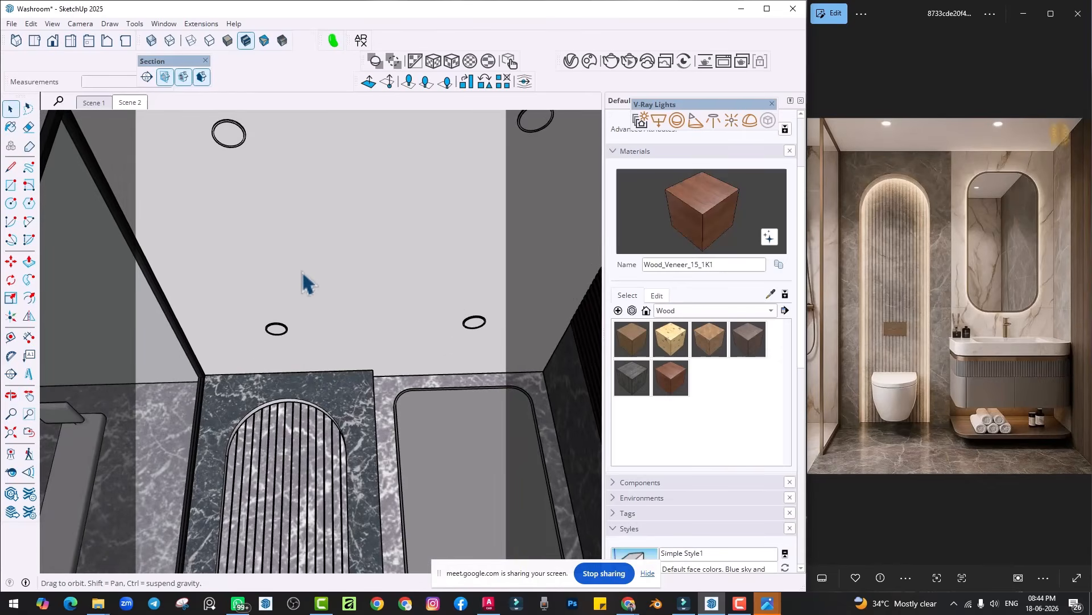
scroll(228, 159, up, 3)
double_click(237, 143)
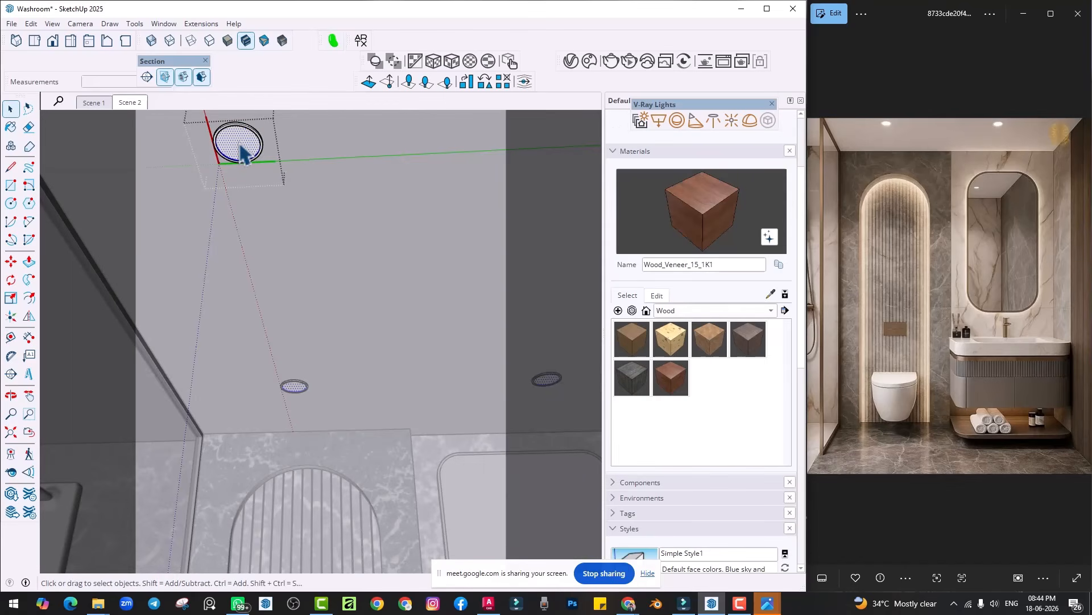
click(572, 61)
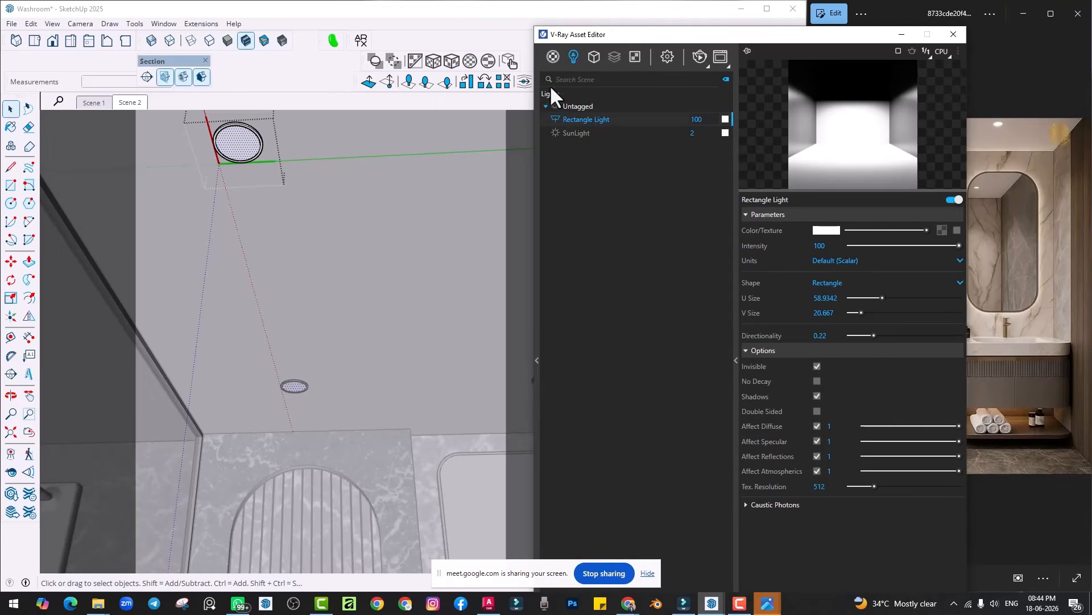
click(548, 56)
click(573, 93)
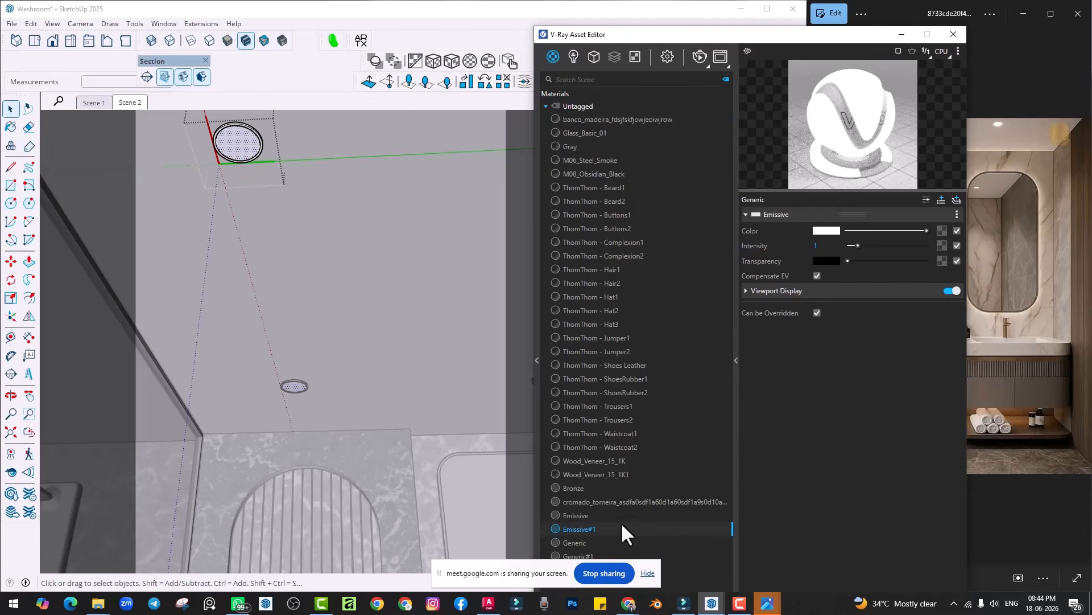
right_click(584, 531)
click(607, 376)
click(293, 223)
Step: Create a Generic V-Ray material and lighten its diffuse grey slightly
click(549, 59)
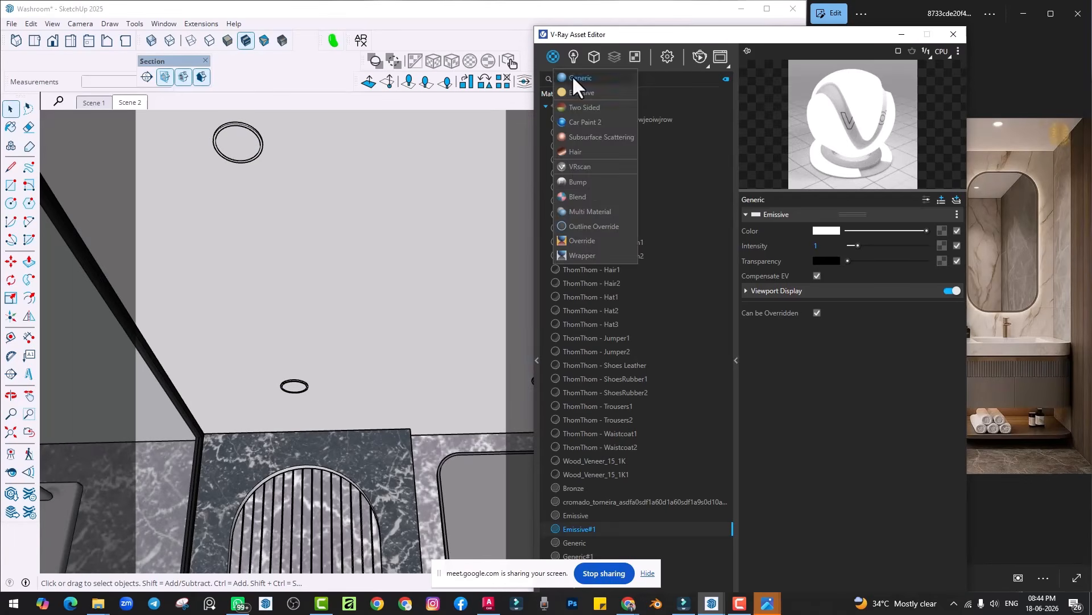
click(572, 76)
click(10, 127)
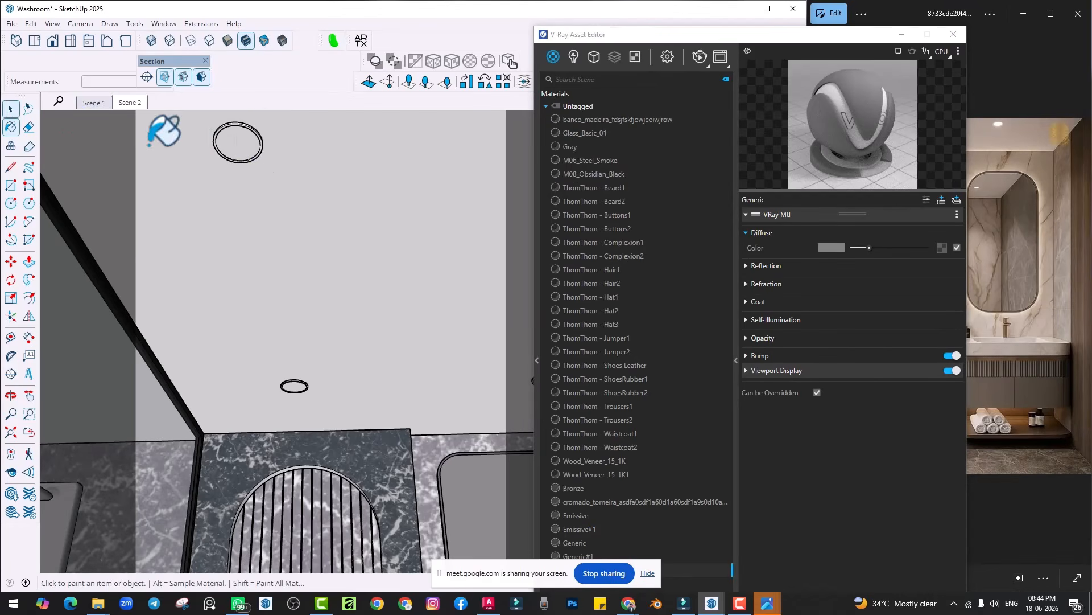
scroll(242, 139, up, 3)
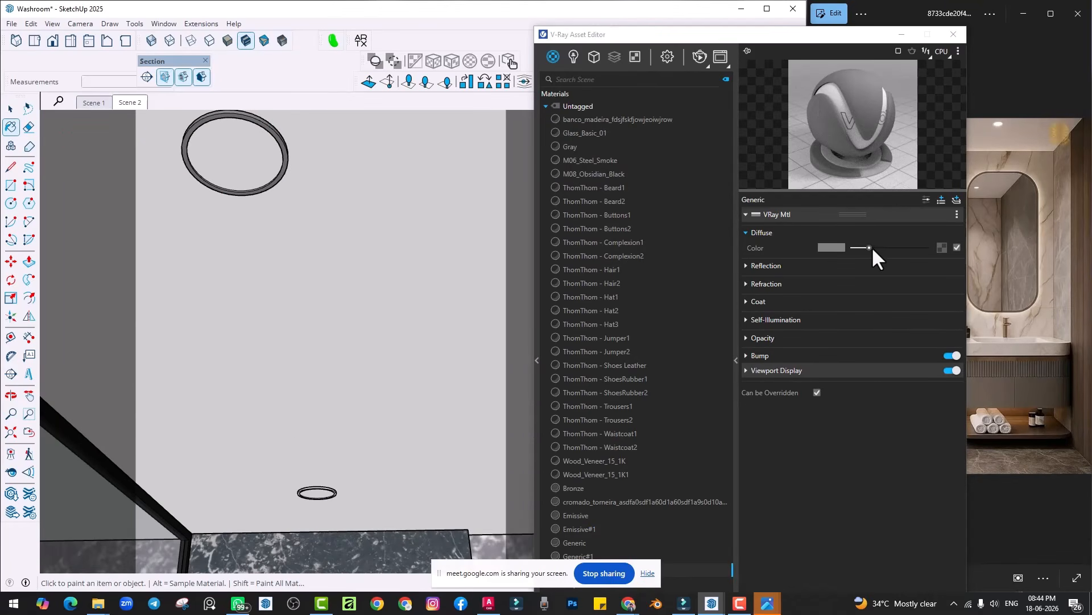
drag(872, 248, 880, 249)
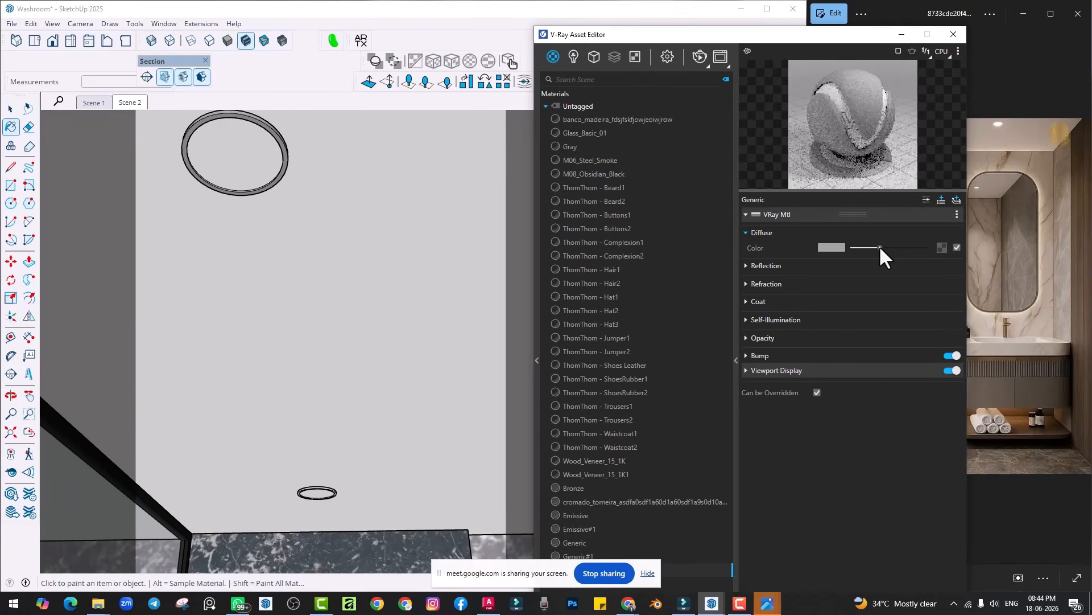
click(953, 34)
scroll(371, 292, down, 5)
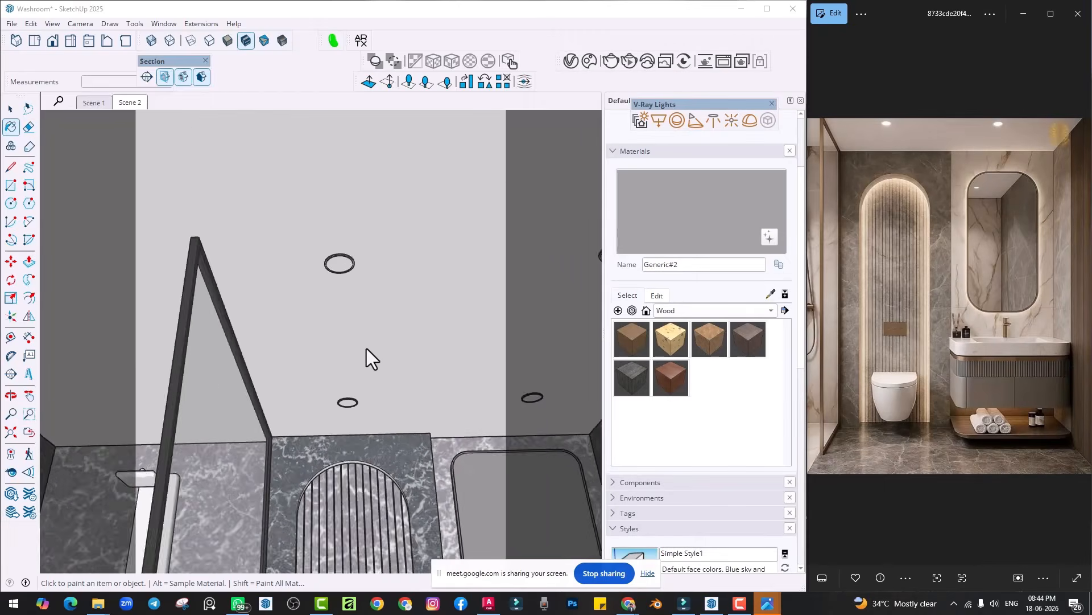
scroll(367, 349, down, 5)
Step: Paint the ceiling with a new Generic V-Ray material and lighten its diffuse colour to near white
click(570, 61)
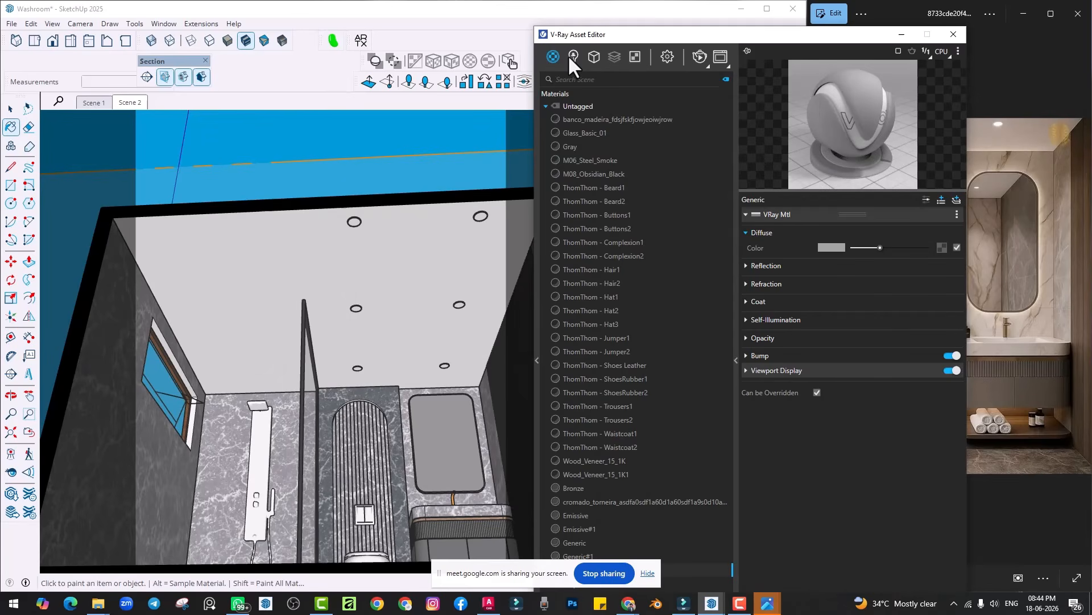
mouse_move(551, 57)
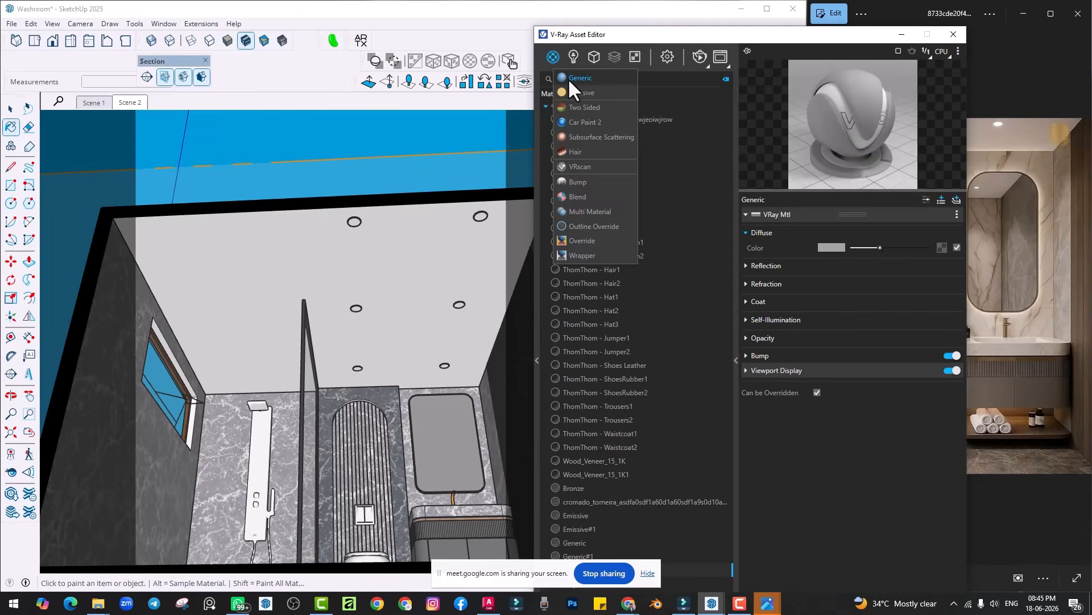
click(568, 77)
click(244, 228)
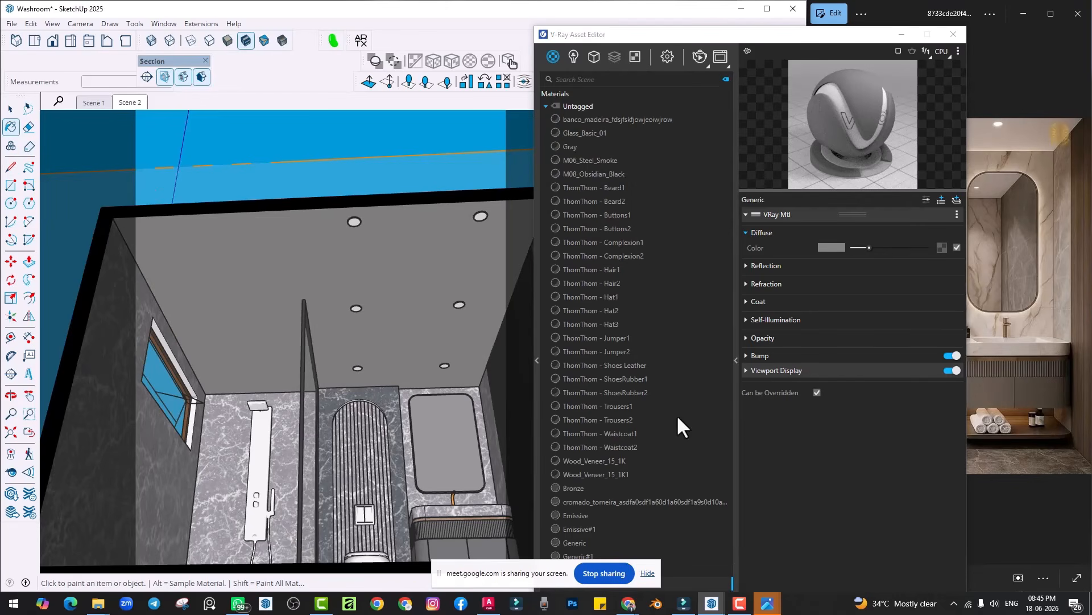
drag(870, 248, 907, 247)
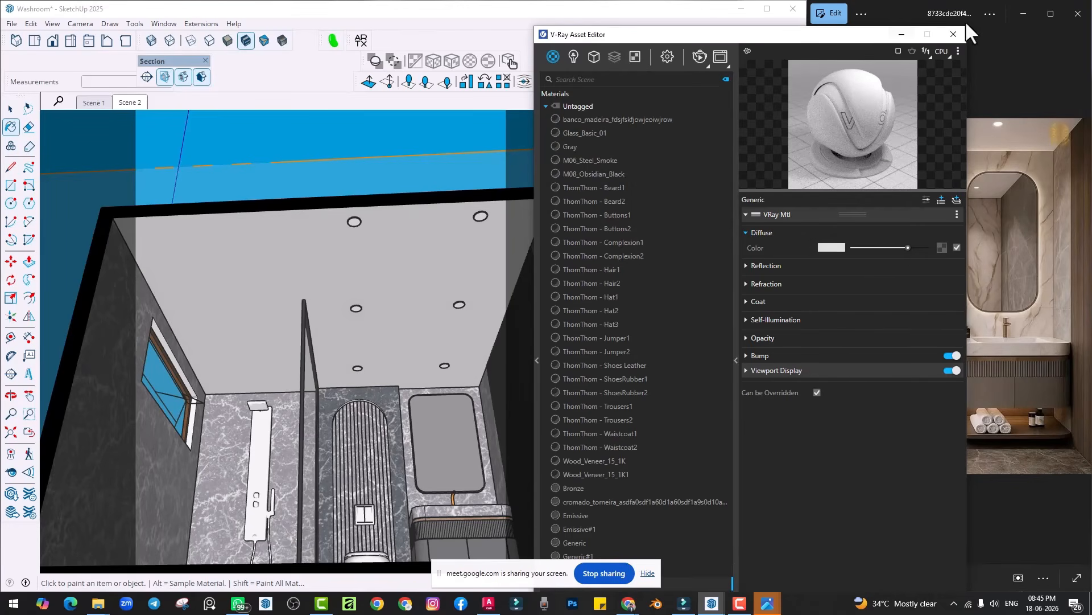
click(954, 34)
Step: Open the ceiling downlight component for editing and place a V-Ray Spot Light at the centre of its lamp
middle_drag(373, 282, 374, 264)
scroll(370, 270, up, 5)
key(space)
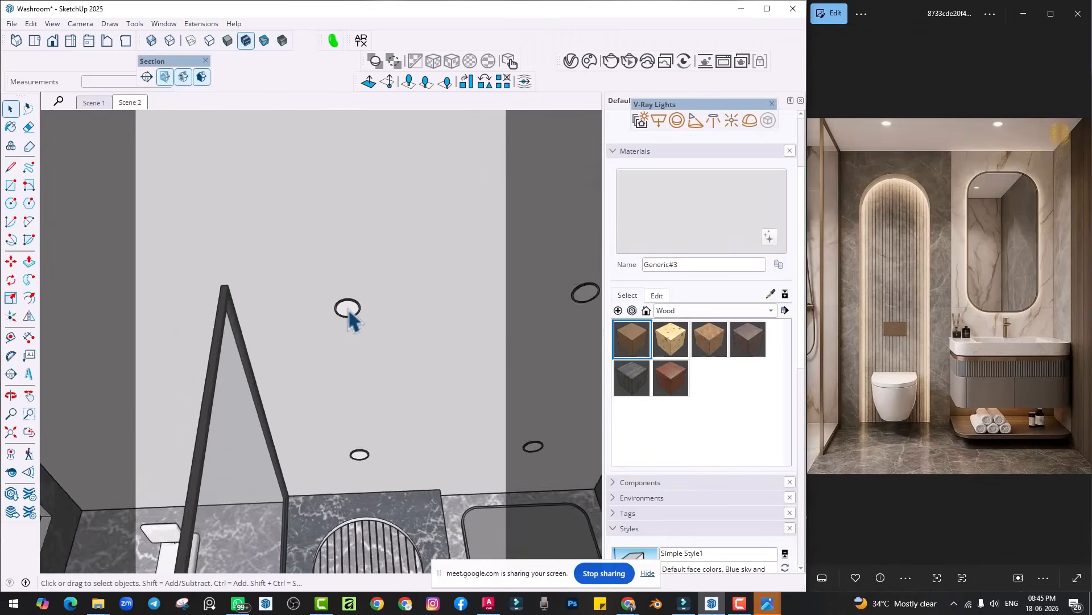
click(349, 310)
double_click(342, 310)
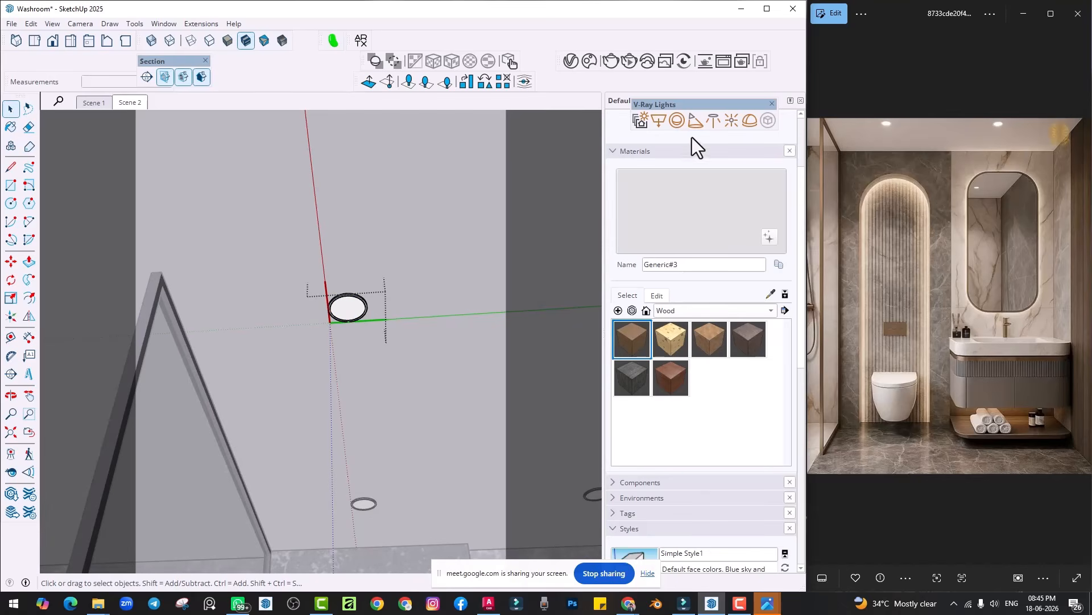
click(695, 121)
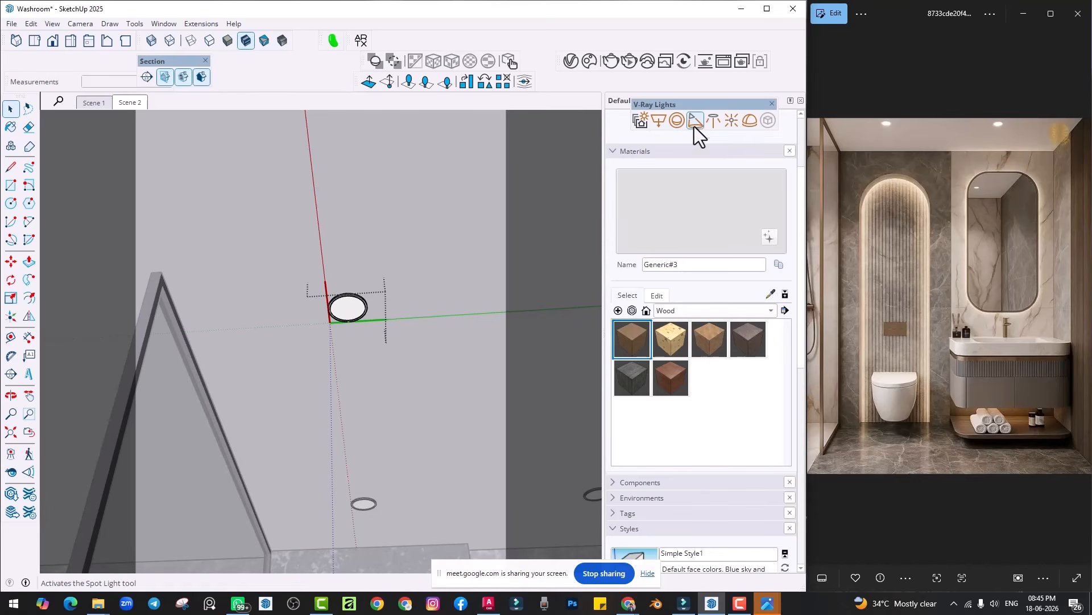
click(350, 308)
Step: Move the Spot Light about 1 1/2" down, clear of the downlight, and leave the component
middle_drag(386, 310, 421, 446)
key(space)
click(376, 403)
key(m)
click(421, 438)
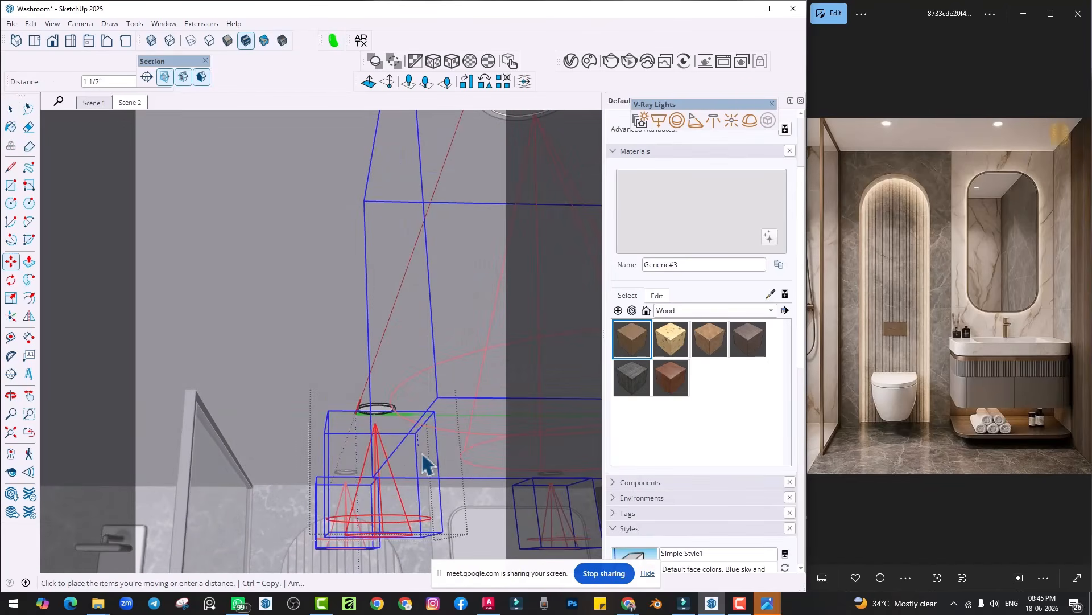
click(419, 463)
key(space)
click(287, 335)
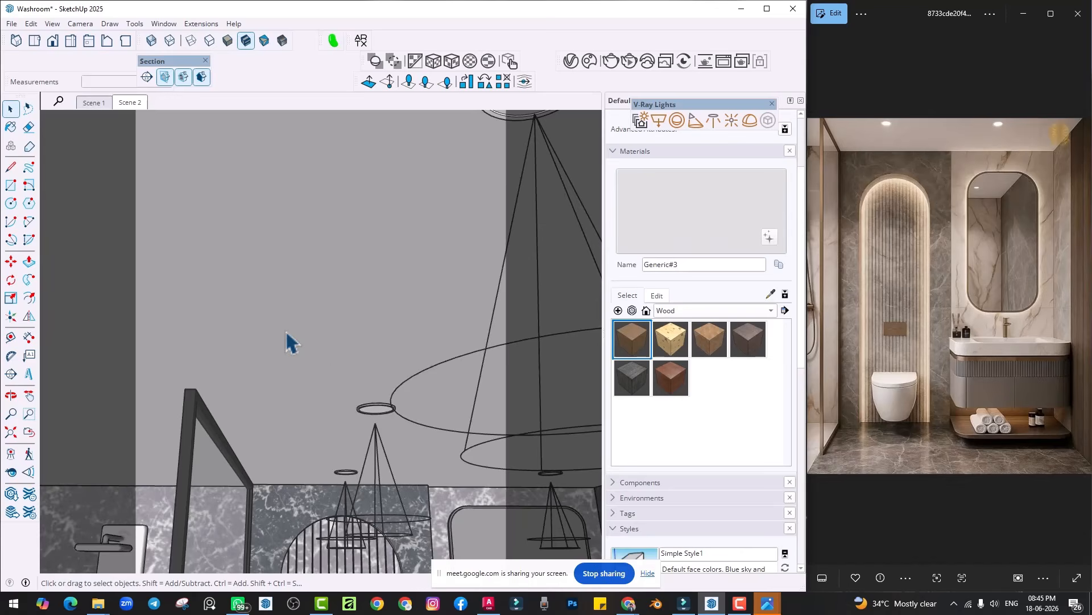
Step: Return to the Scene 2 camera and render the spot-lit washroom interactively, with the frame buffer moved aside
middle_drag(287, 333, 304, 323)
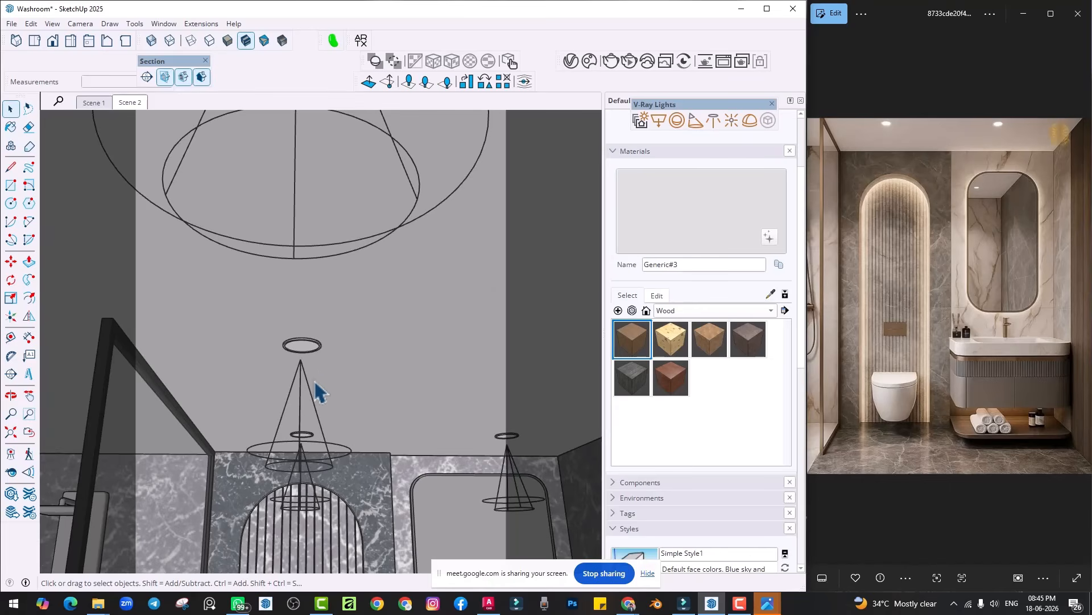
click(128, 103)
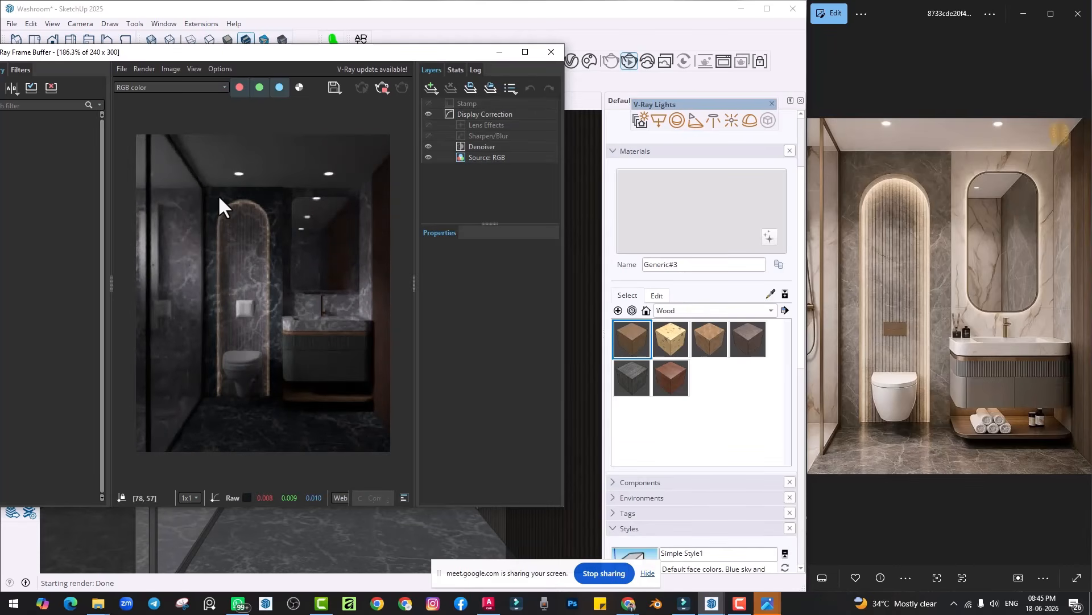
drag(419, 53, 340, 73)
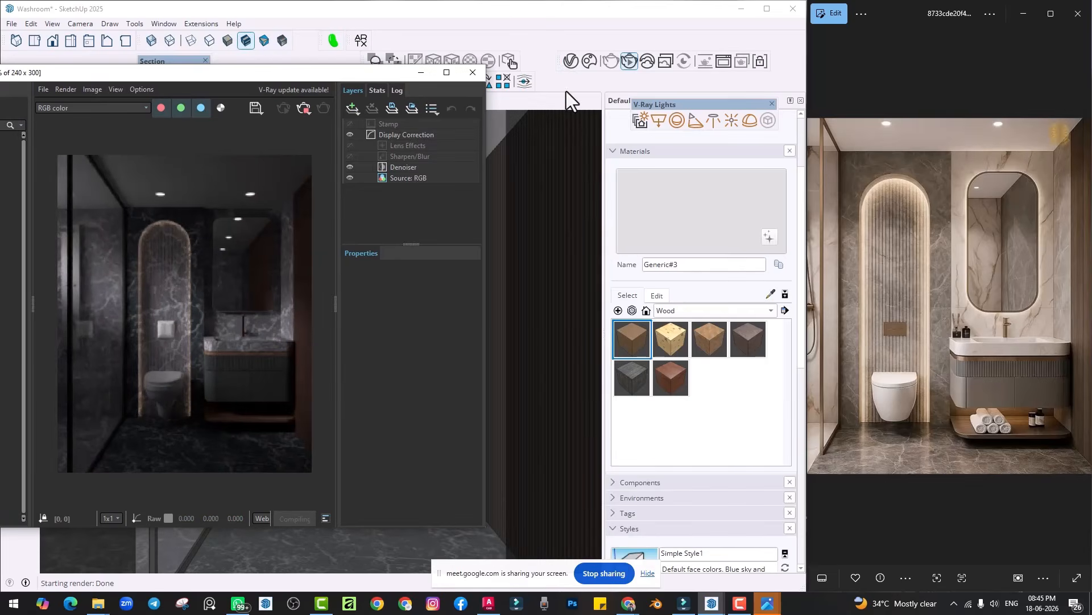
Step: Set the V-Ray render output width to 600 at the 4:5 portrait aspect ratio
click(571, 60)
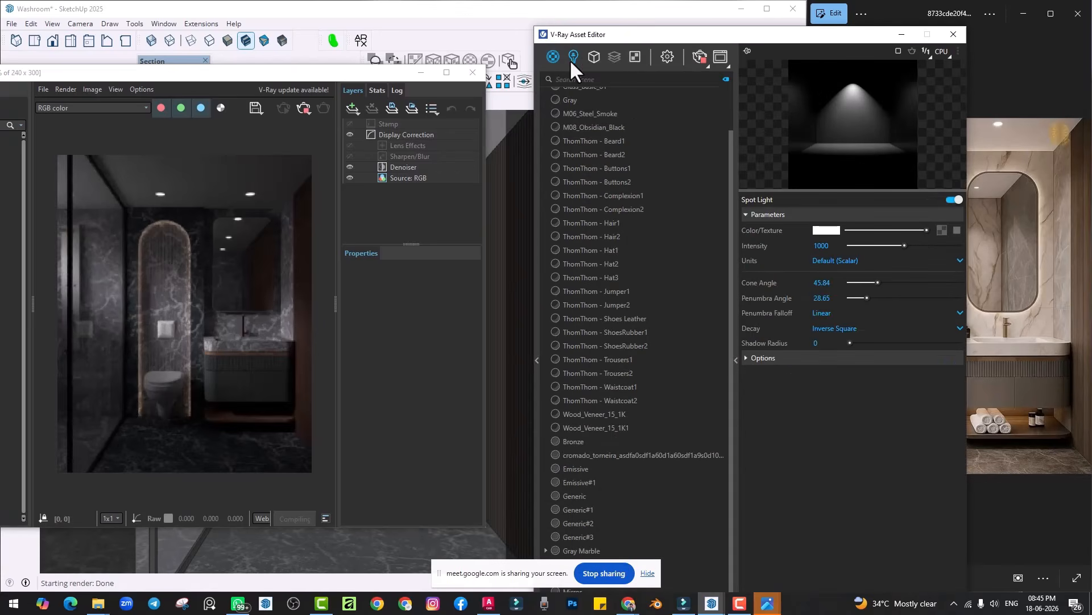
click(666, 55)
drag(639, 35, 575, 35)
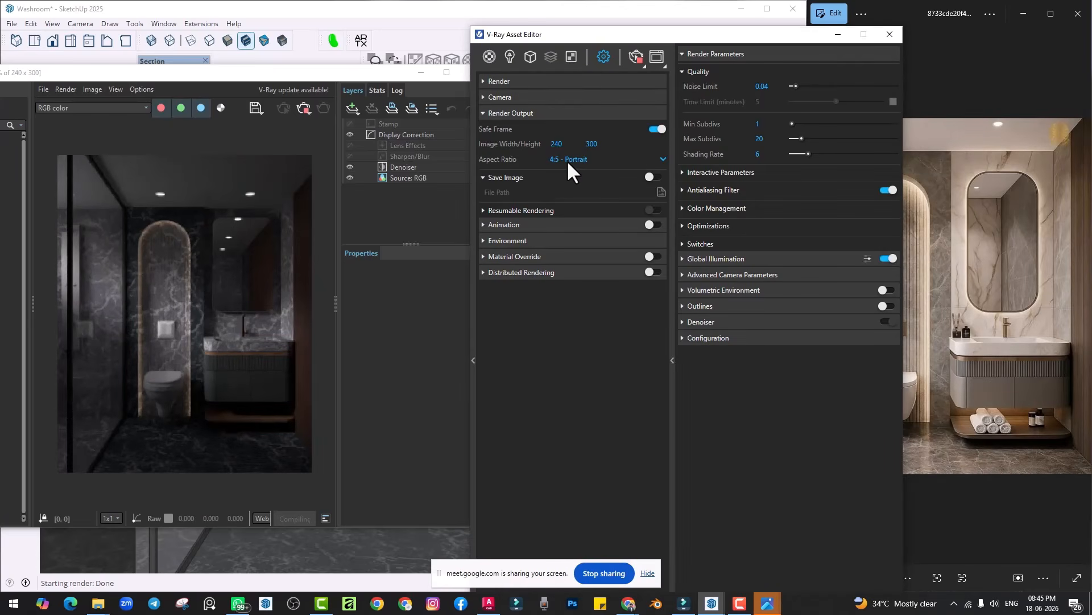
mouse_move(562, 146)
mouse_down()
mouse_move(544, 146)
mouse_move(565, 147)
mouse_up()
click(568, 147)
text(600)
key(Return)
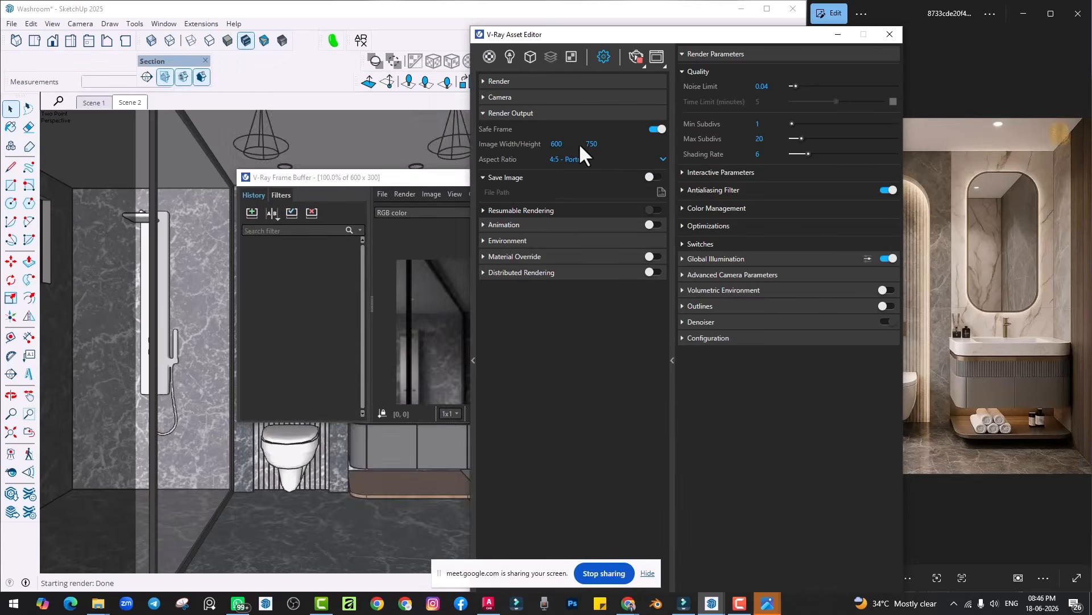
Step: Arrange the V-Ray Asset Editor and the enlarged frame buffer side by side
drag(500, 33, 750, 41)
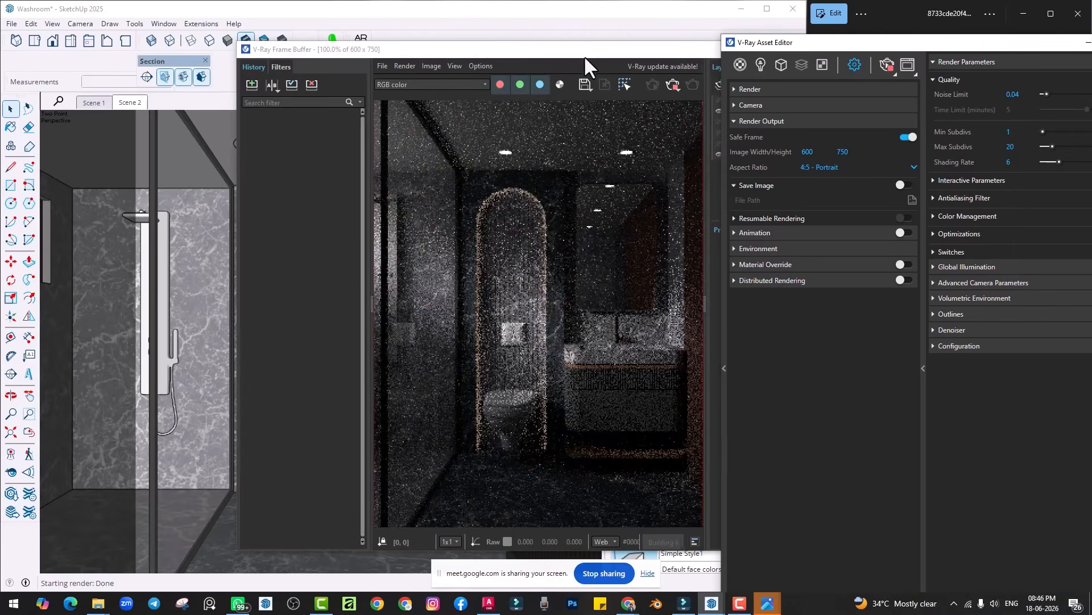
drag(456, 54, 172, 37)
drag(247, 49, 285, 43)
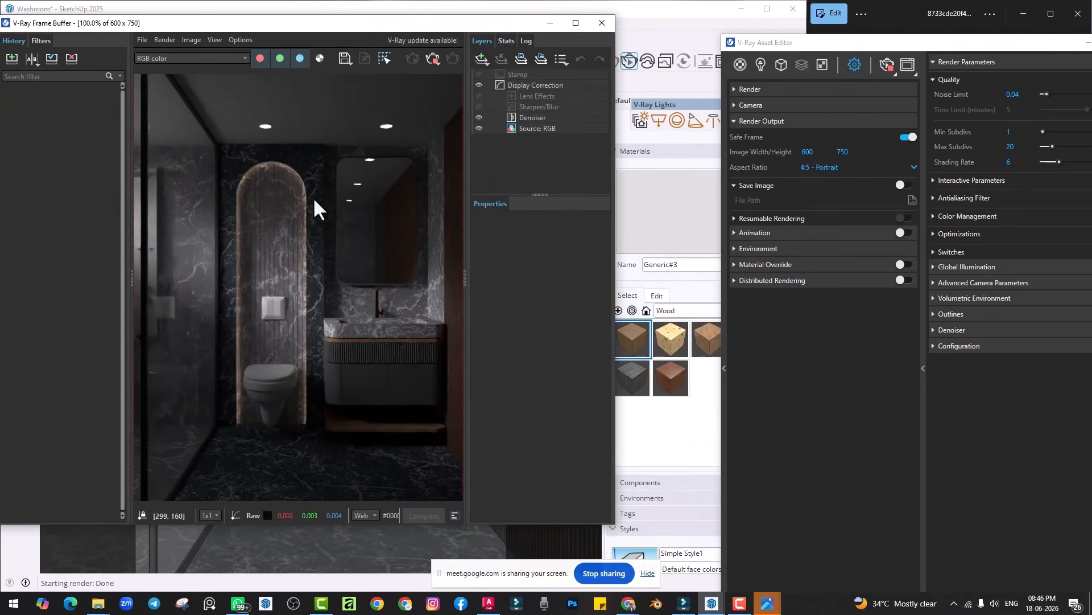
Step: Review the history options in the VFB settings and close them
drag(300, 26, 351, 33)
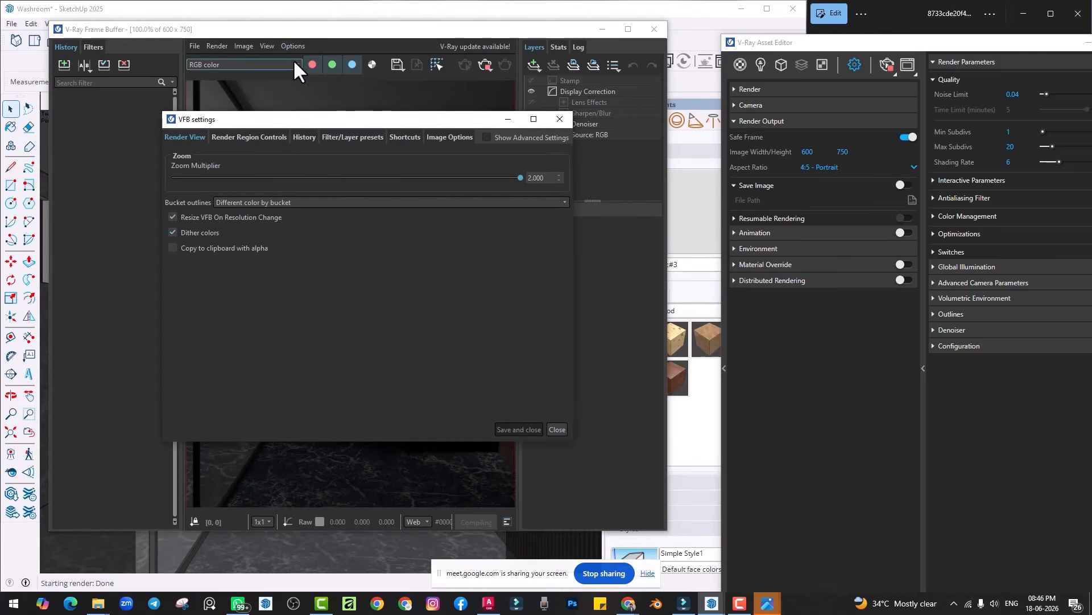
click(297, 136)
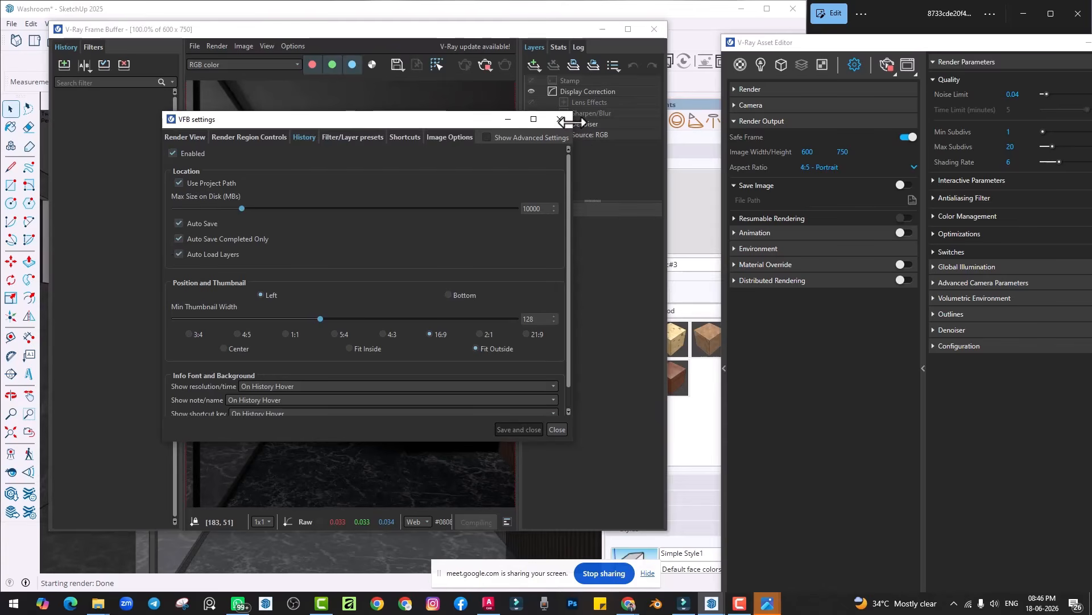
click(557, 429)
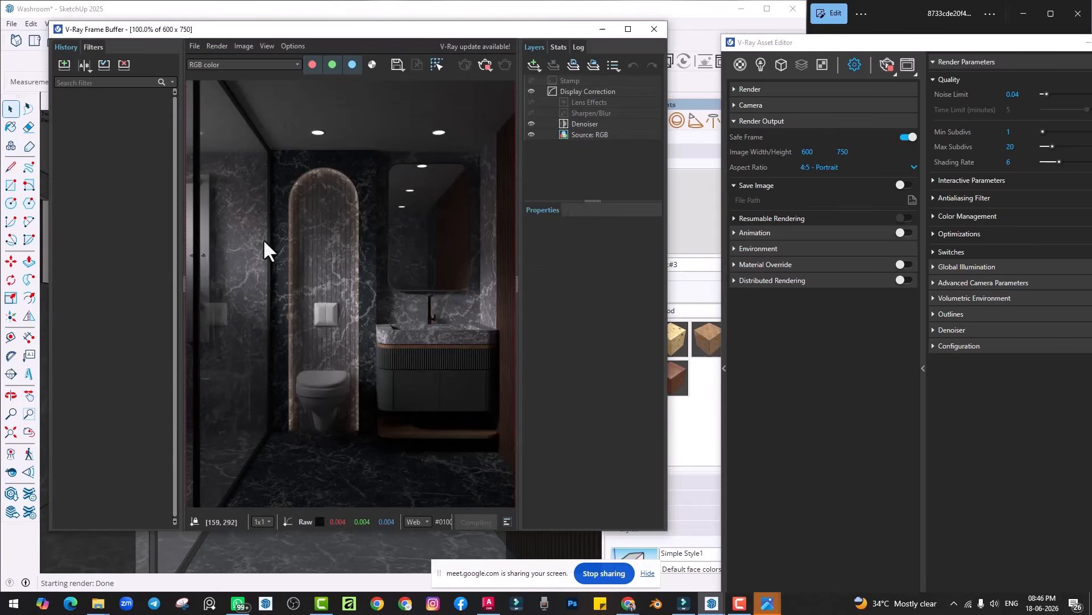
Step: Stop the interactive render and save the 600 x 750 image to the frame buffer history
double_click(336, 227)
click(482, 64)
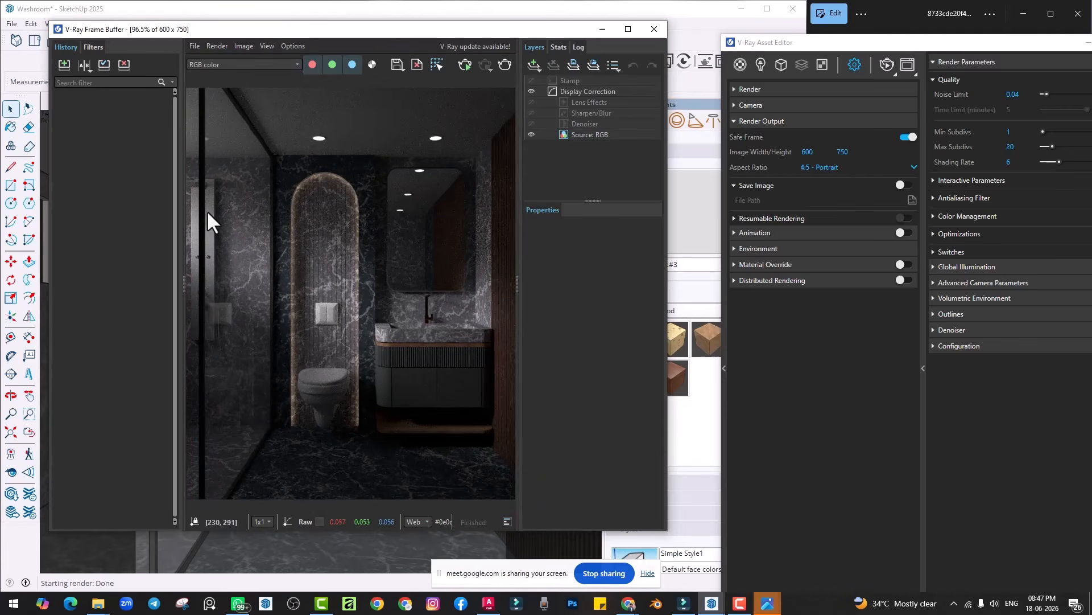
click(59, 66)
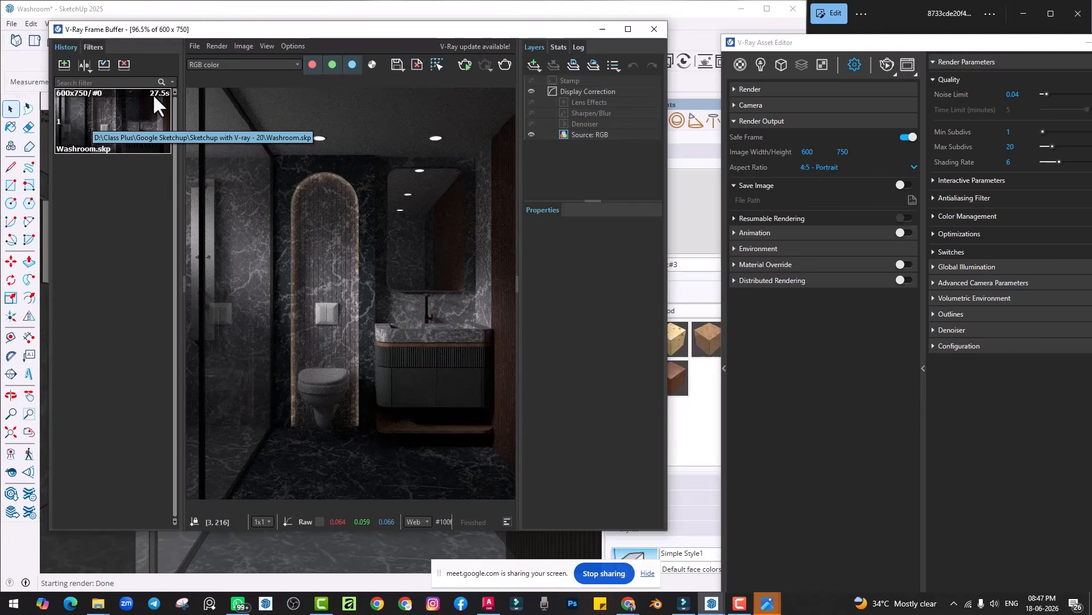
Step: Set the render output width to 200, render the image and examine the toilet niche up close
drag(817, 152, 795, 151)
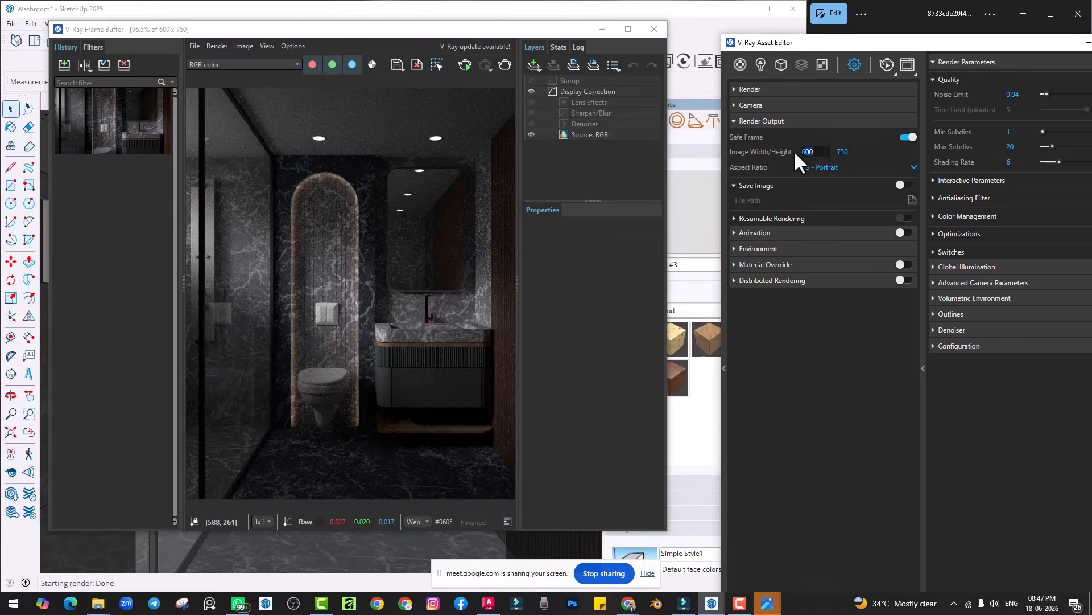
text(200)
key(Return)
click(504, 63)
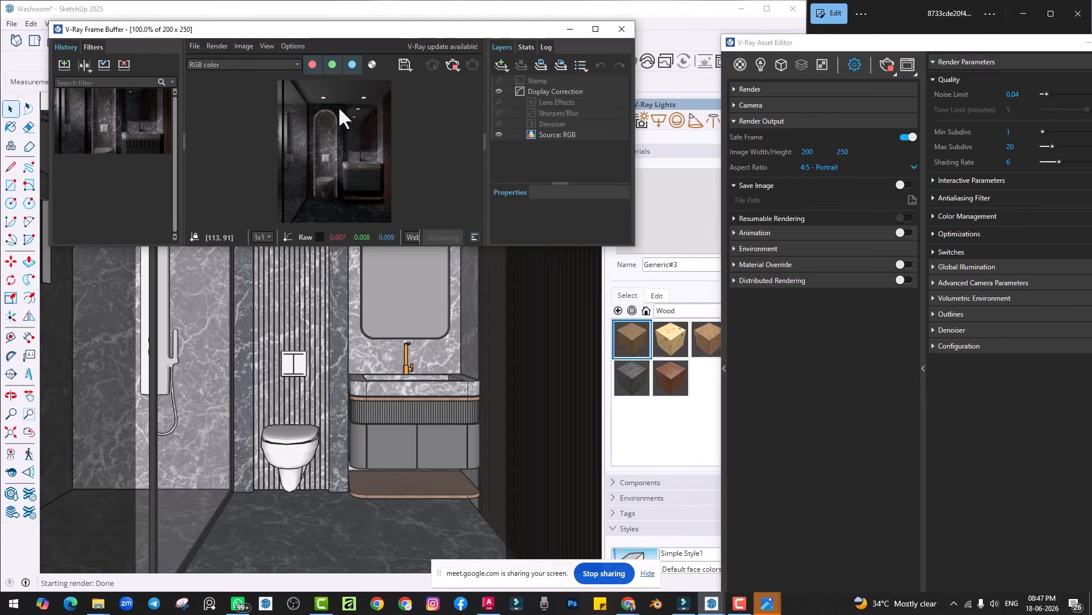
scroll(316, 153, up, 2)
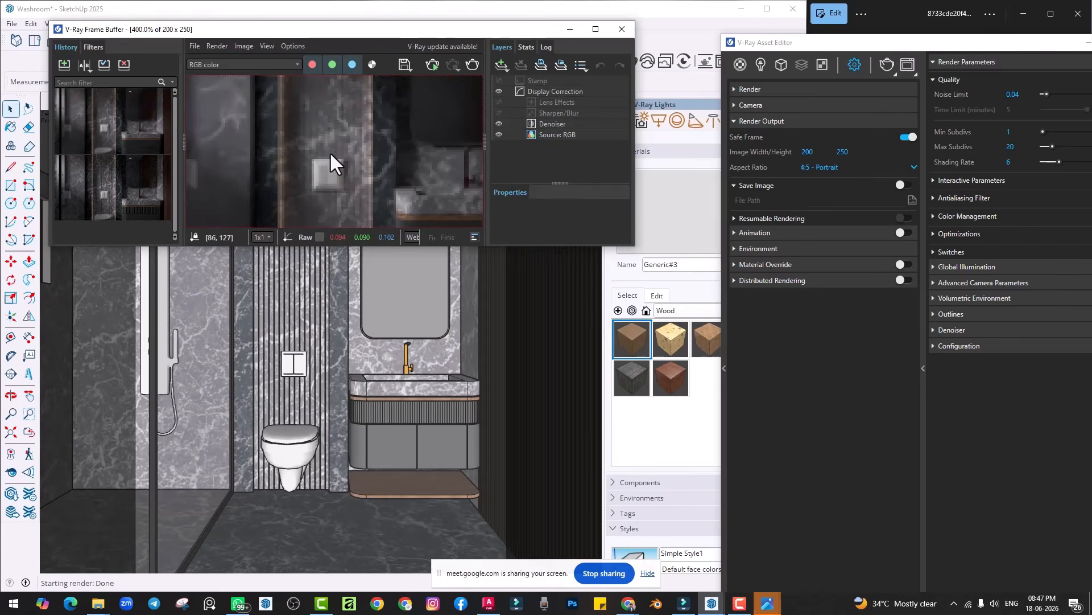
scroll(341, 142, up, 1)
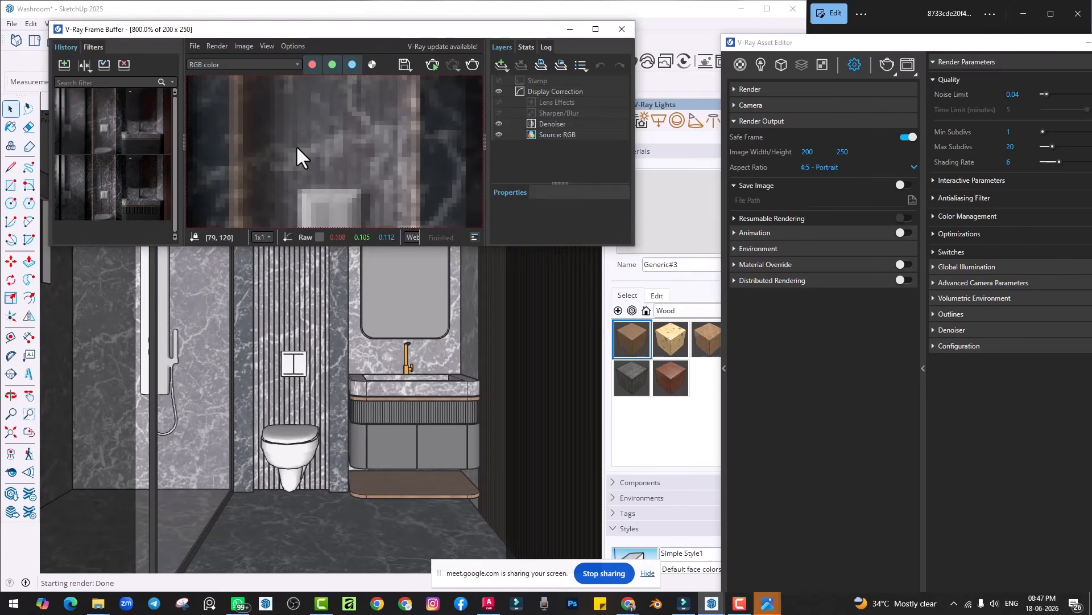
Step: Set the render output width to 400, render the image, examine it and collapse the frame buffer's layers area to widen the view
scroll(297, 145, down, 3)
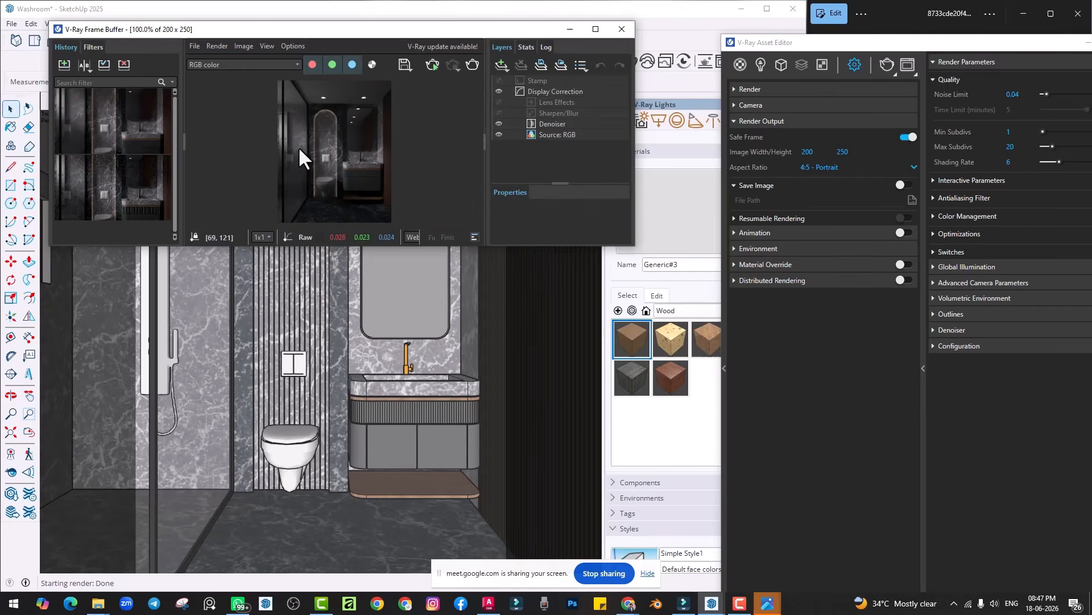
click(817, 152)
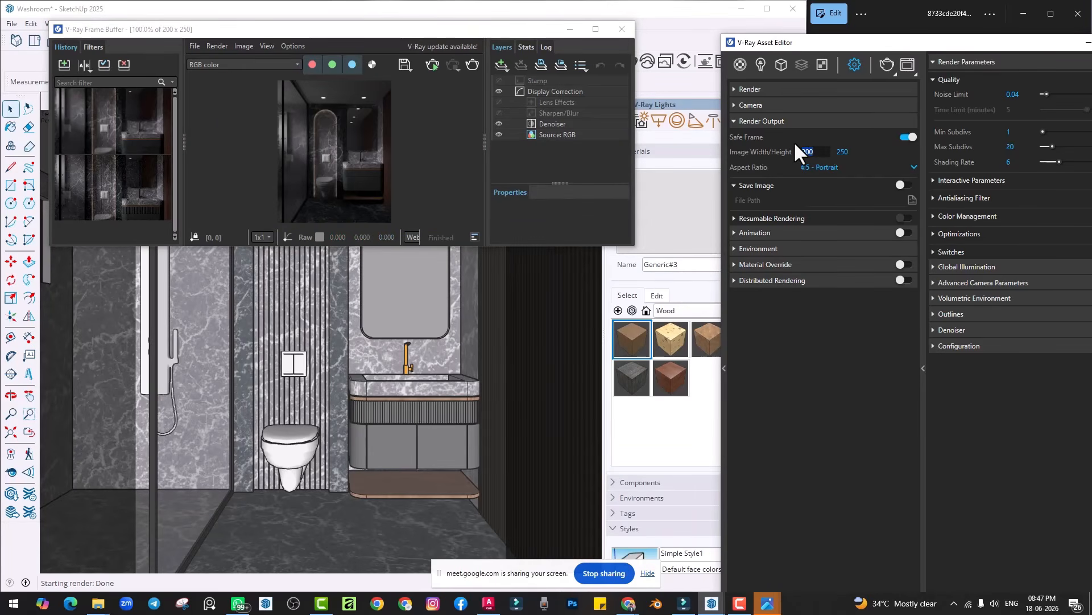
text(400)
key(Return)
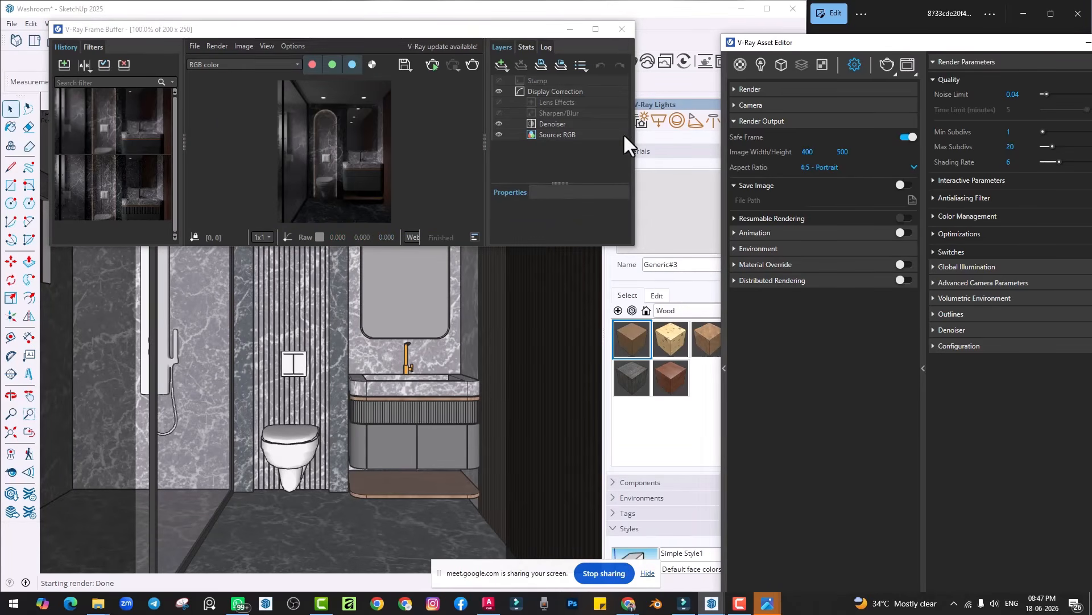
click(473, 63)
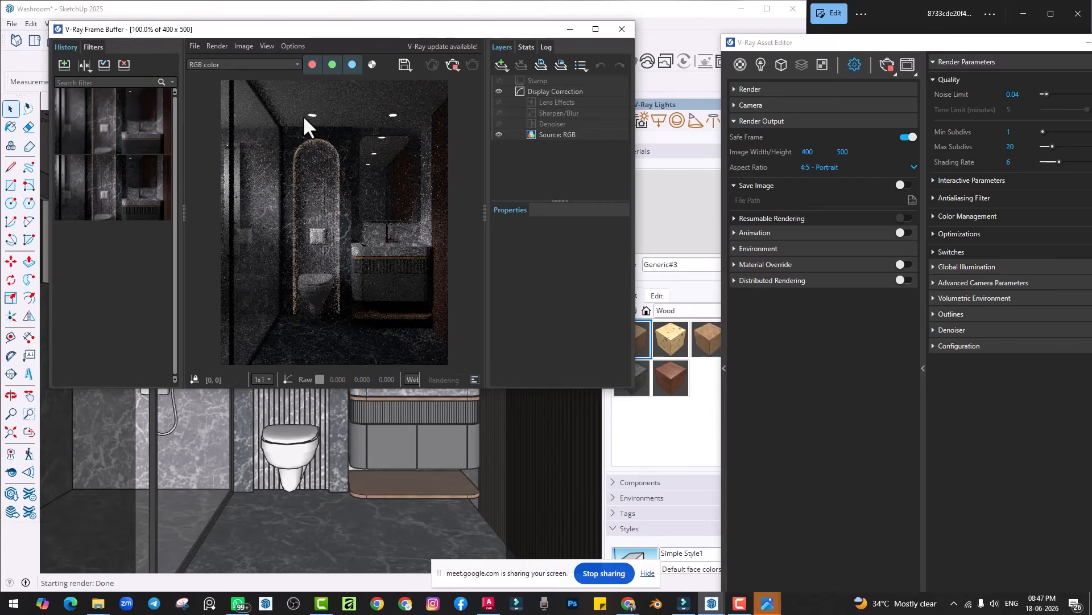
scroll(359, 184, down, 1)
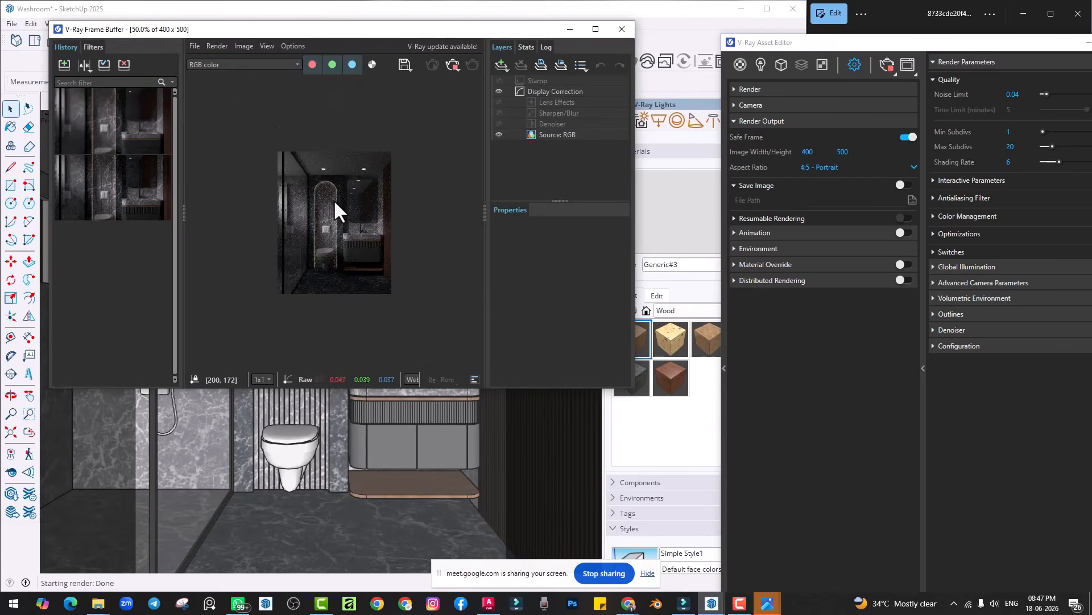
scroll(333, 199, up, 2)
scroll(333, 200, down, 1)
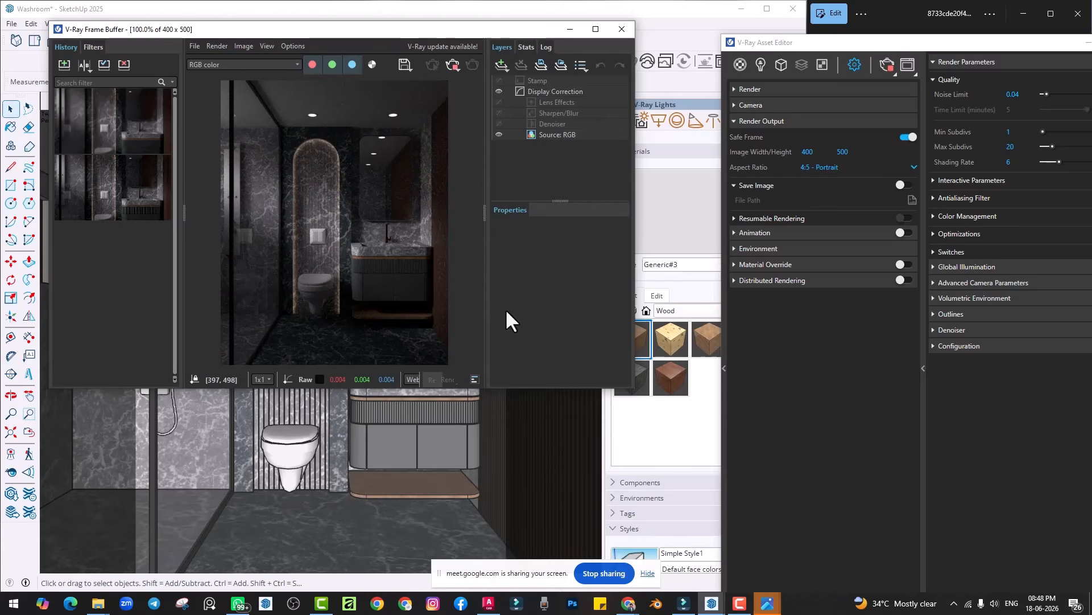
drag(485, 211, 651, 207)
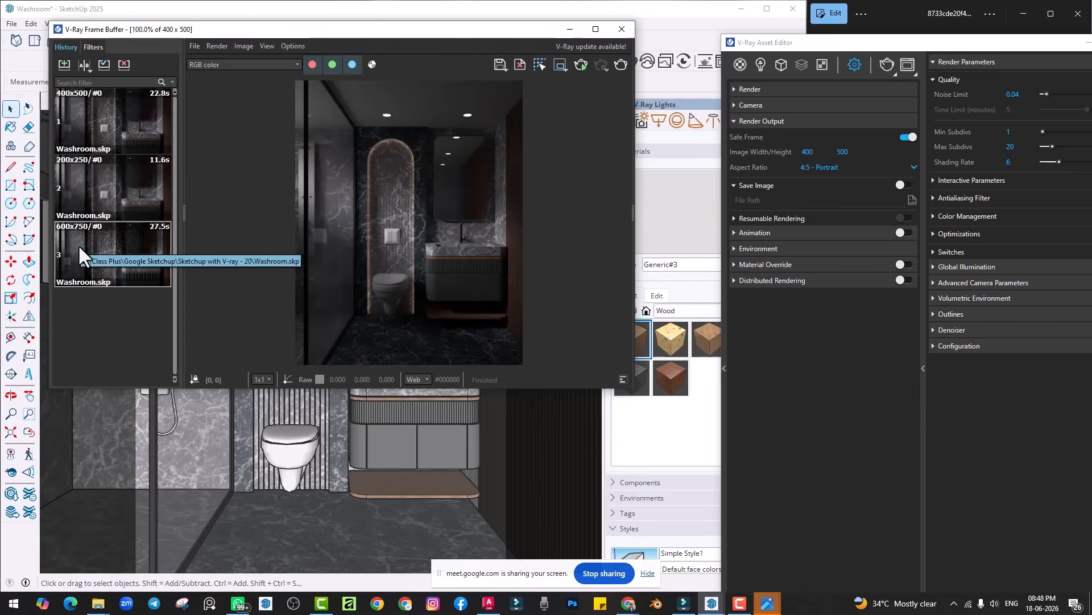
Step: Set the render output width to 1000, render the image and examine it in the maximized frame buffer
click(824, 152)
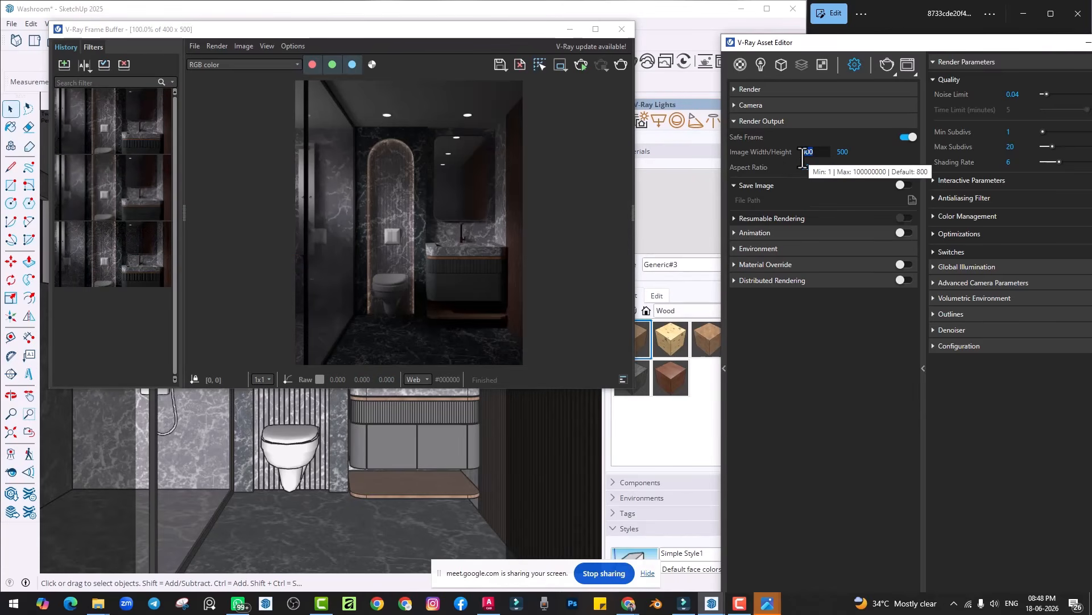
text(1000)
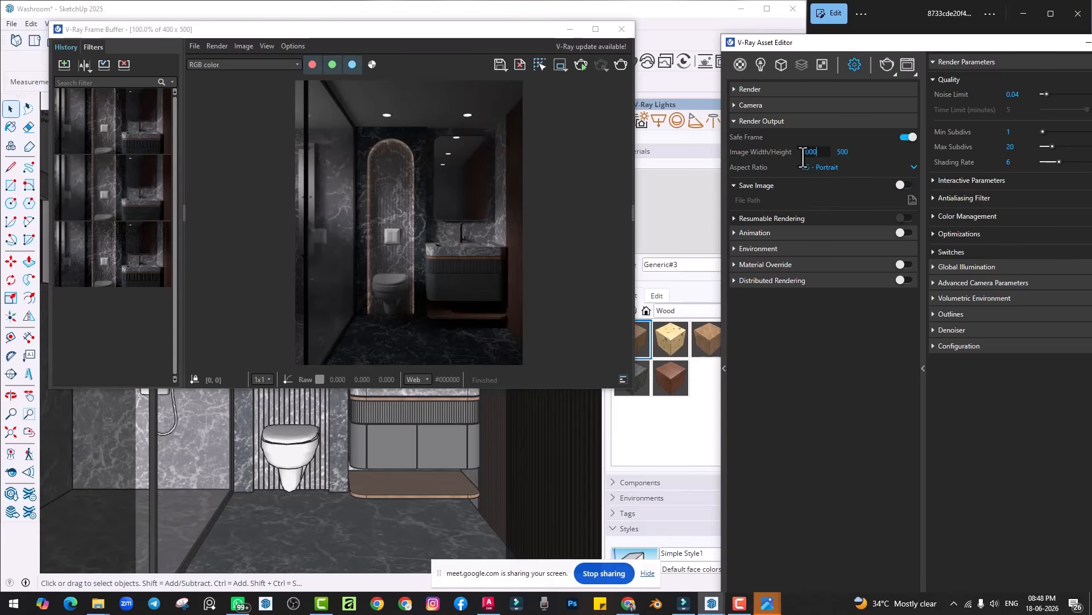
key(Return)
click(621, 65)
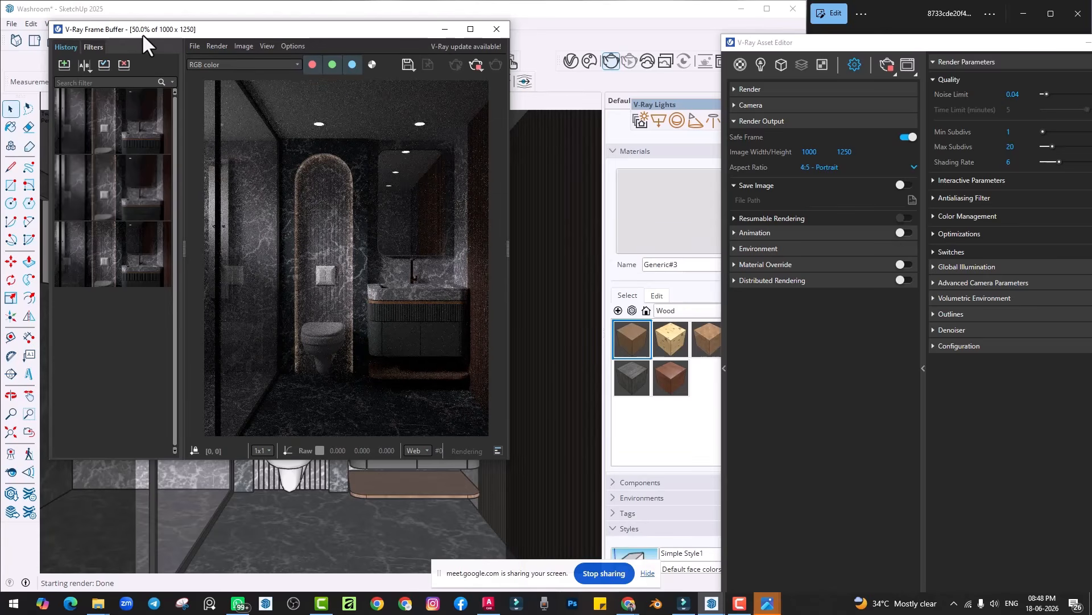
click(469, 29)
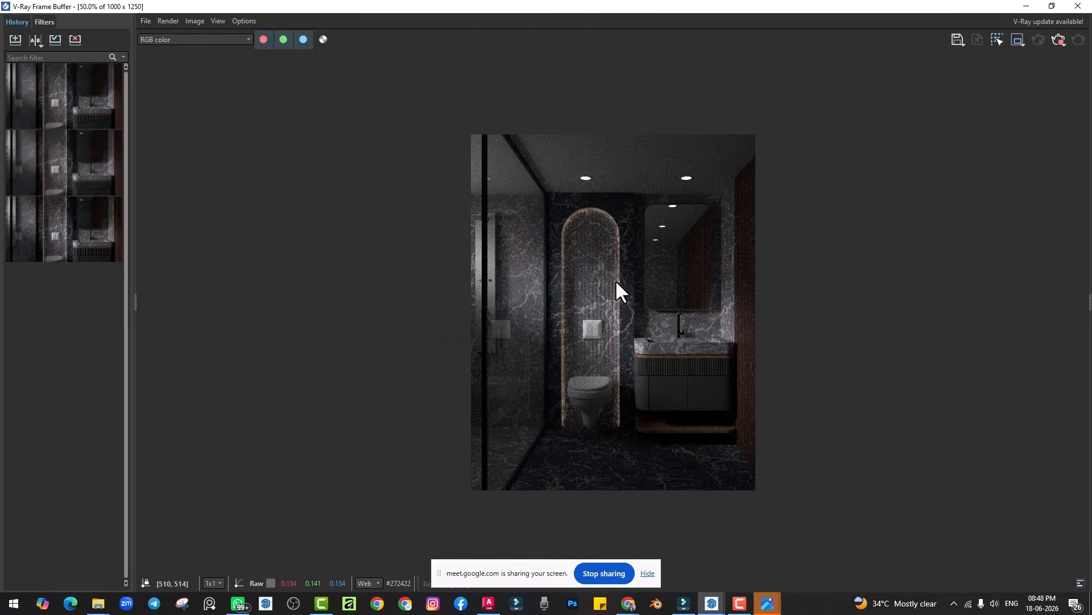
double_click(617, 282)
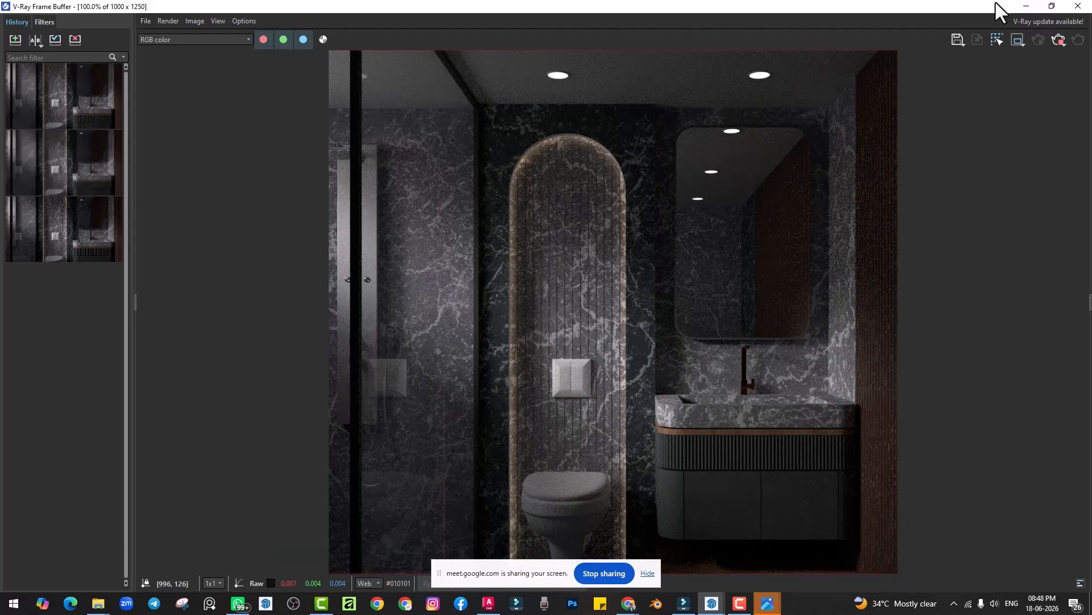
Step: Restore the frame buffer to a smaller window, stop the render and raise the render quality to High+
drag(996, 7, 415, 24)
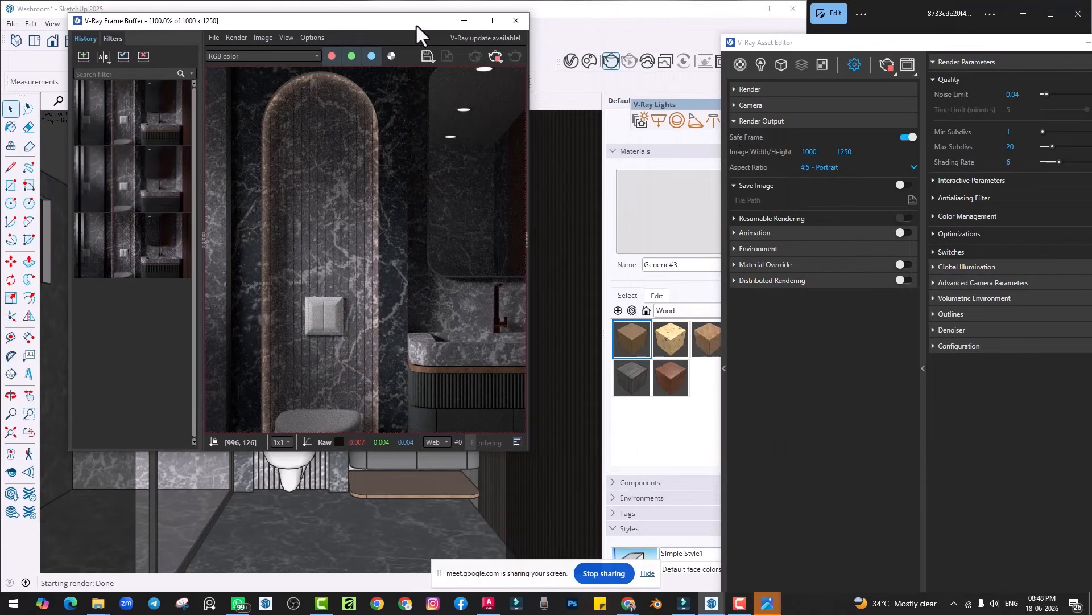
click(756, 90)
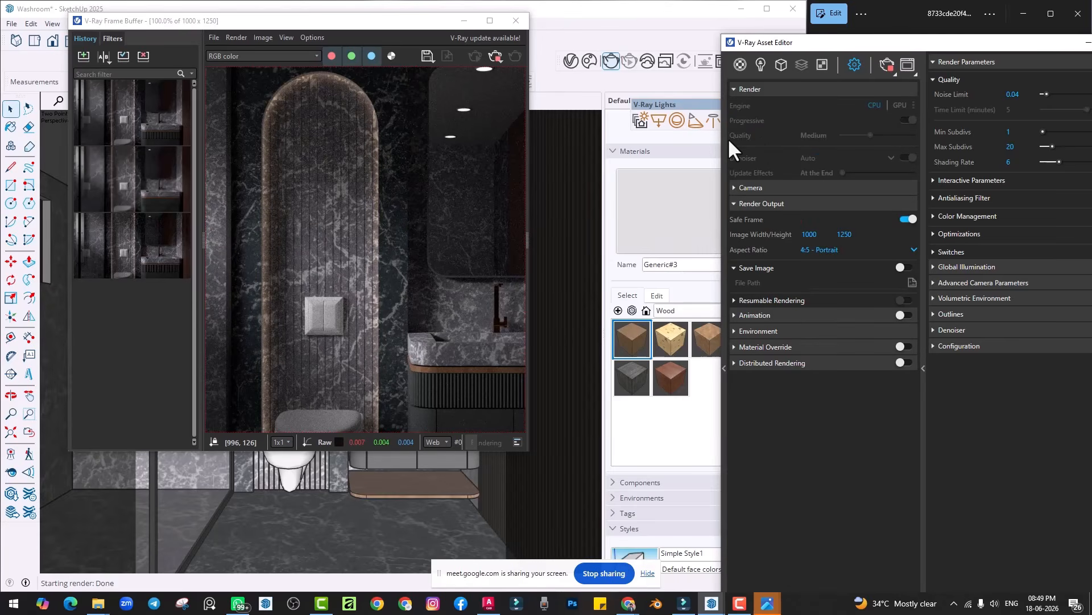
click(824, 235)
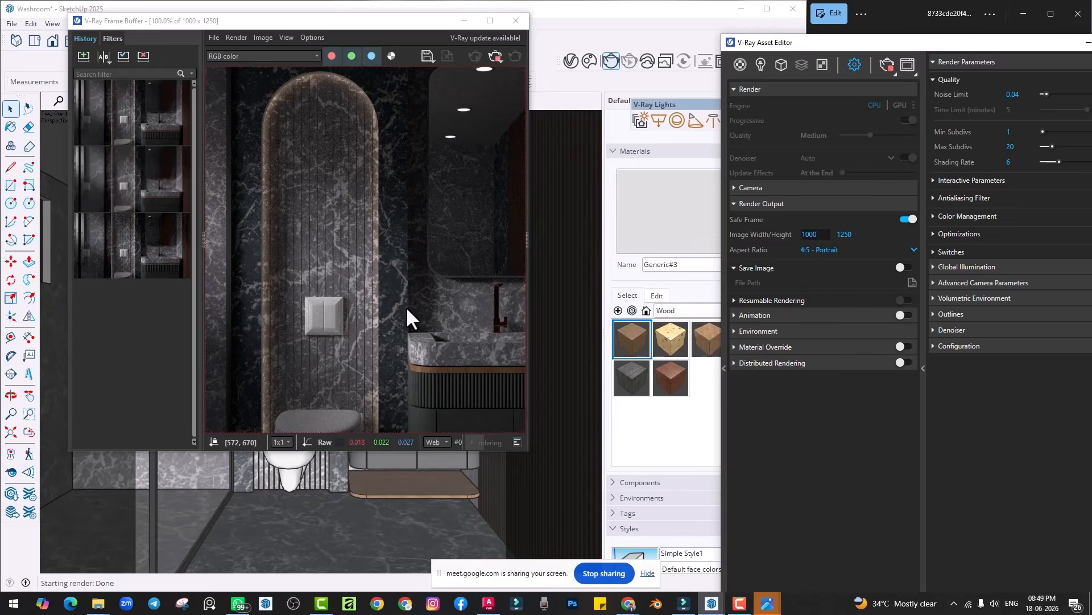
click(494, 56)
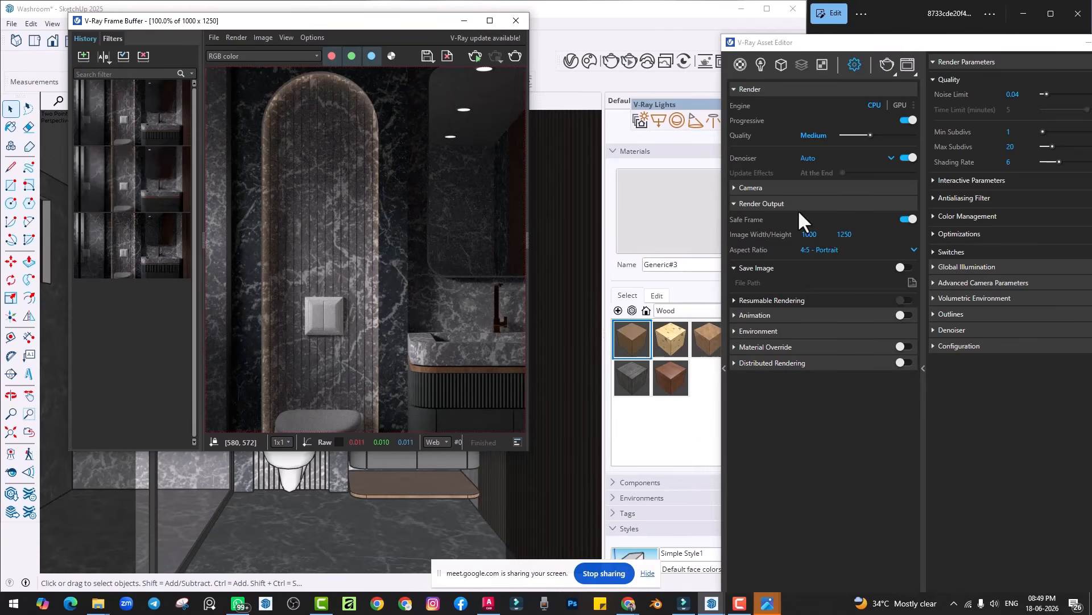
double_click(811, 235)
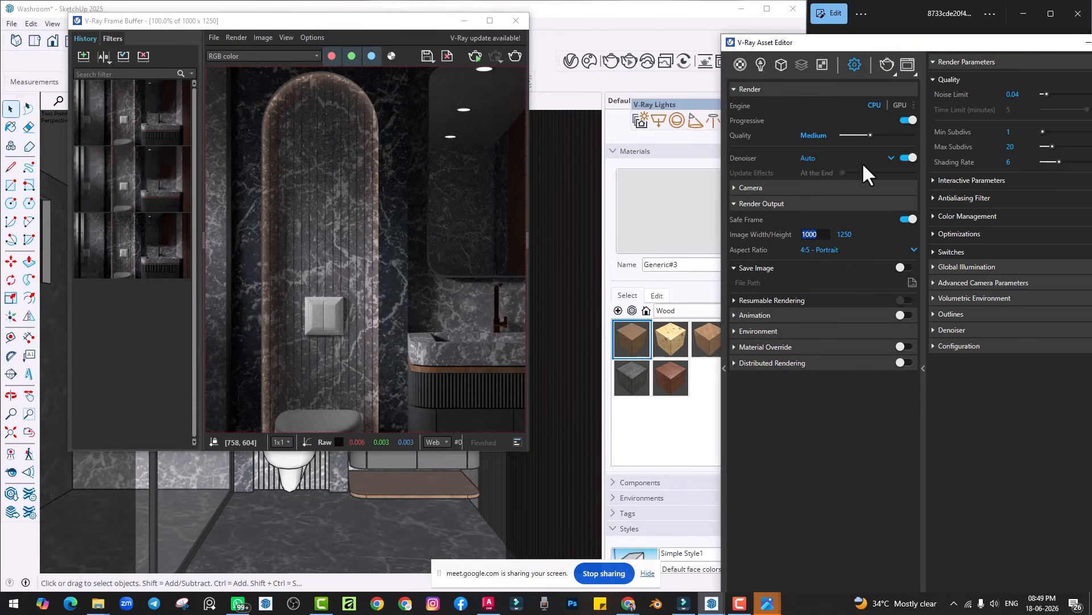
drag(871, 136, 914, 135)
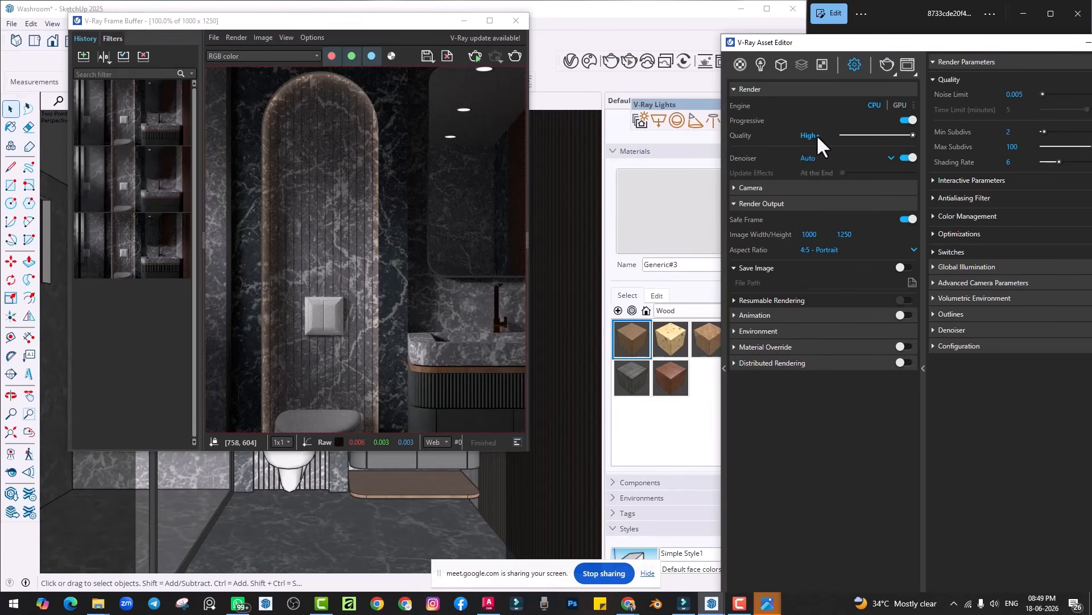
Step: Set the render output width to 2000, render the image and examine it in the maximized frame buffer
click(815, 235)
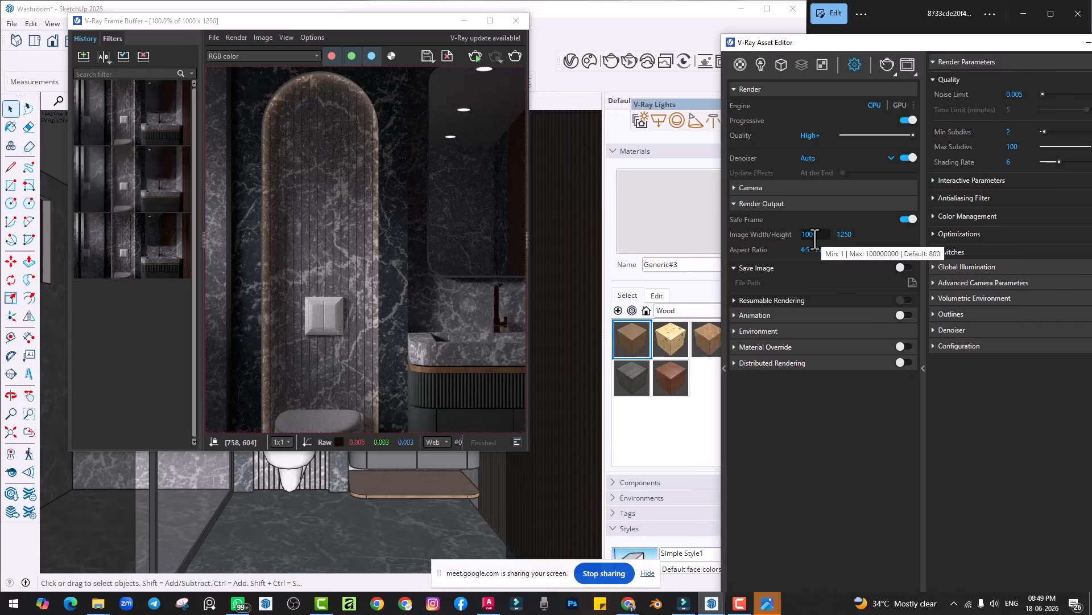
drag(818, 239, 771, 236)
text(2000)
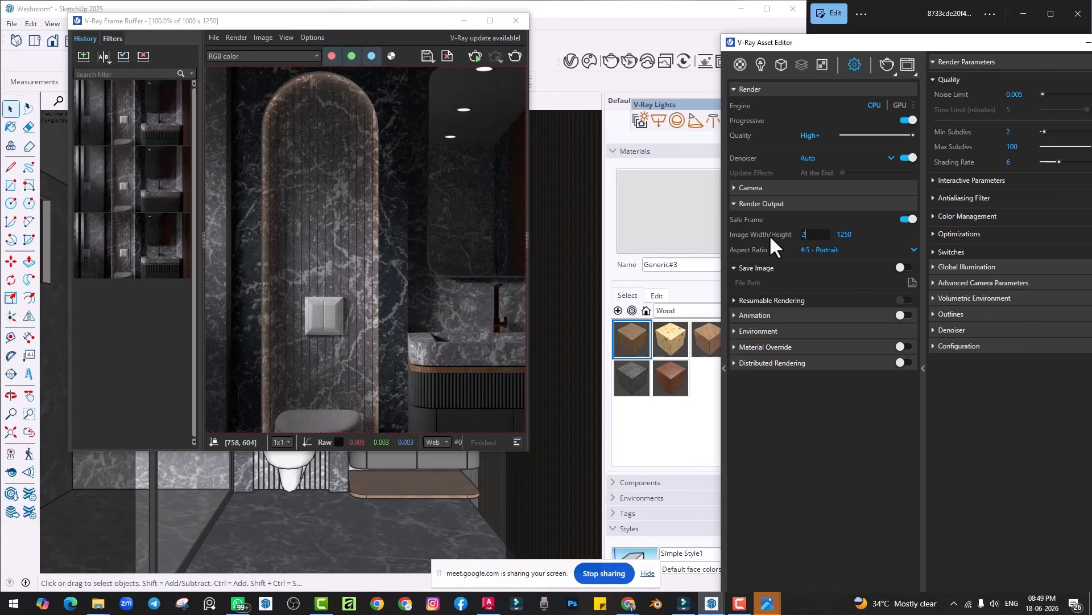
key(Return)
click(511, 66)
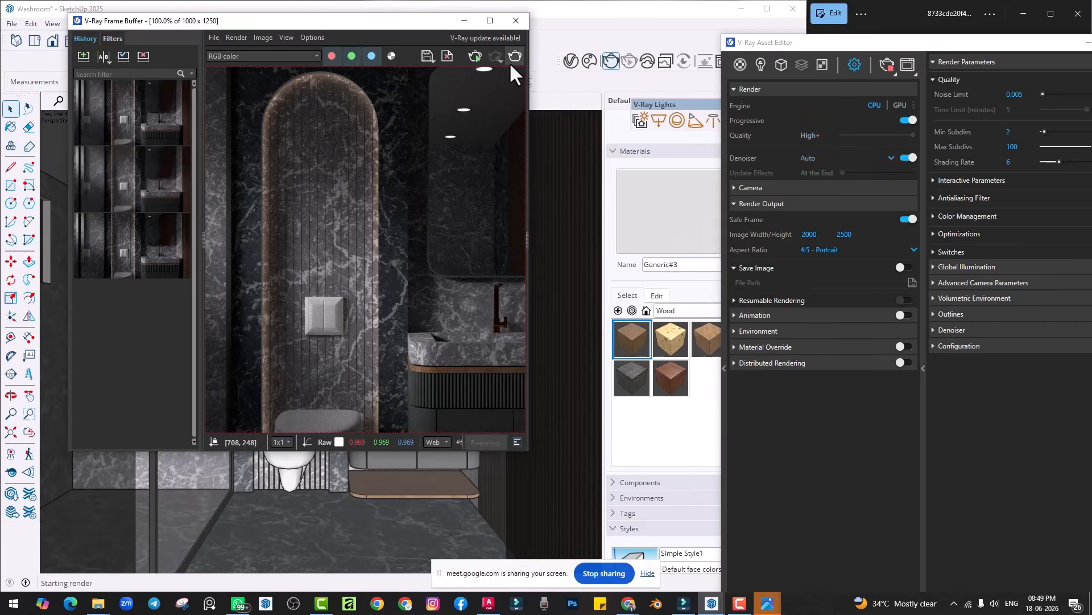
click(489, 20)
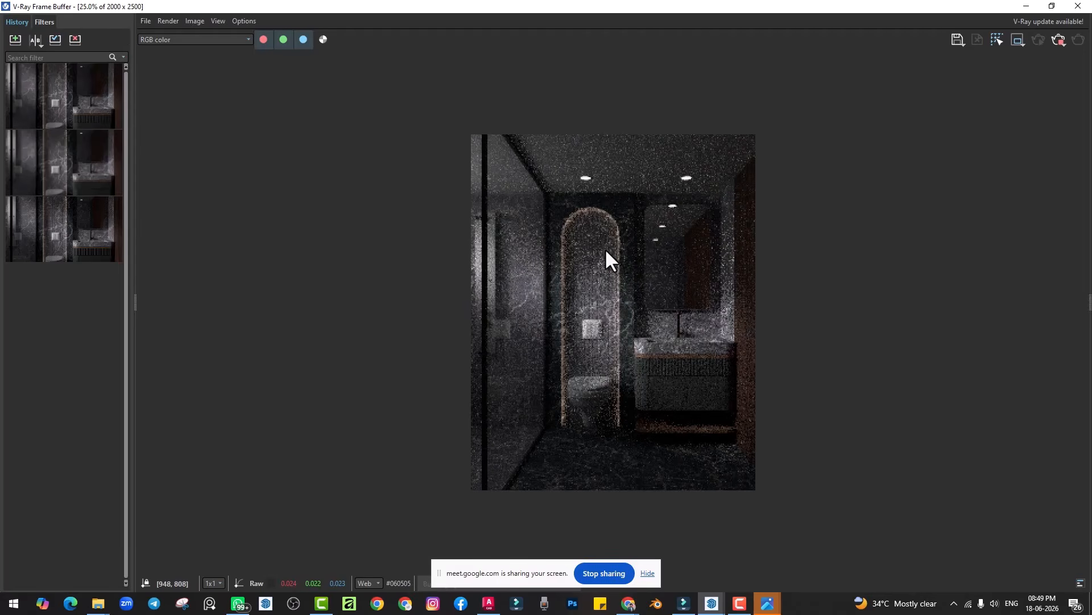
scroll(605, 248, up, 1)
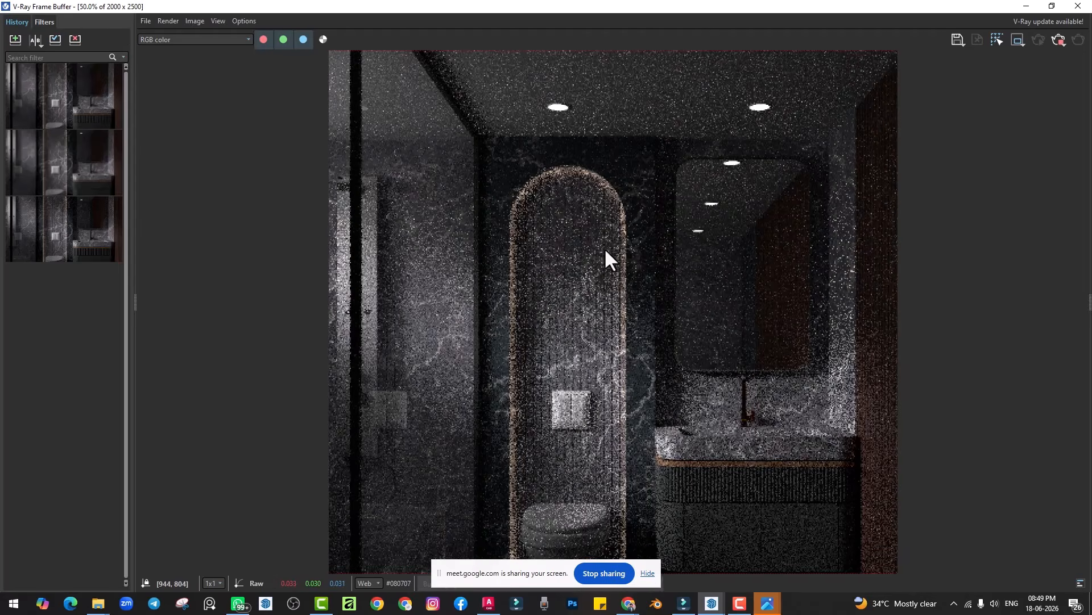
scroll(604, 247, down, 1)
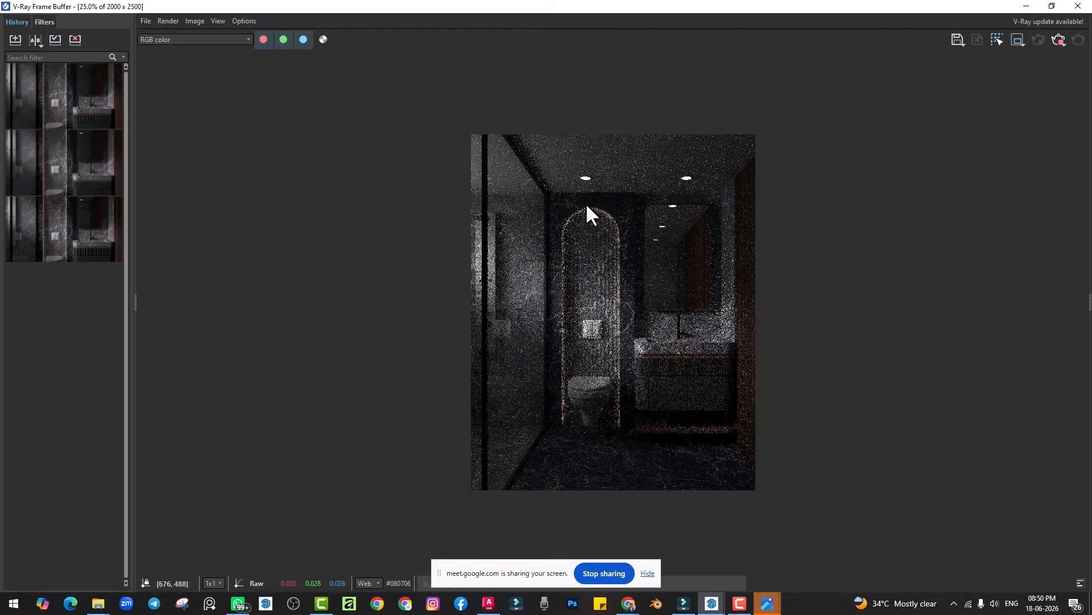
Step: Stop the full render, render only a region around the top of the toilet niche's arch and examine it up close
click(1055, 43)
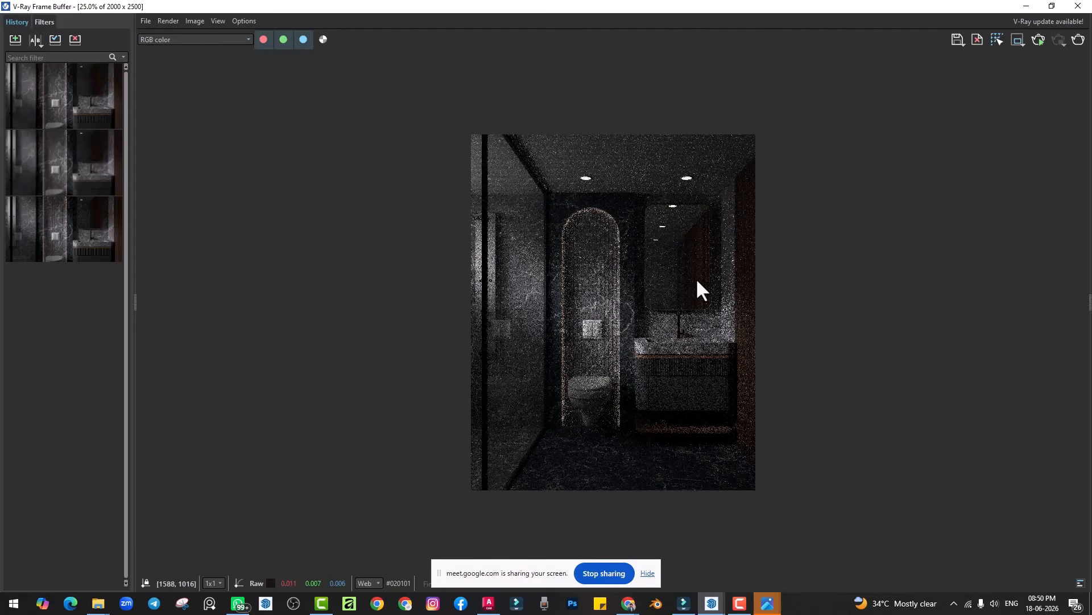
click(1019, 41)
drag(549, 191, 630, 264)
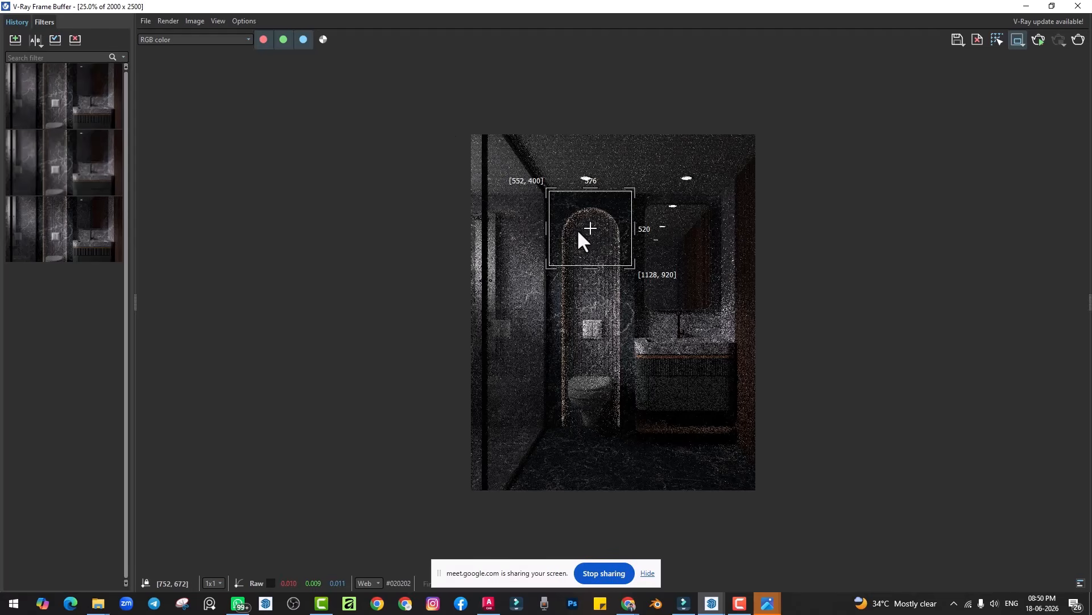
click(1074, 43)
scroll(586, 223, up, 1)
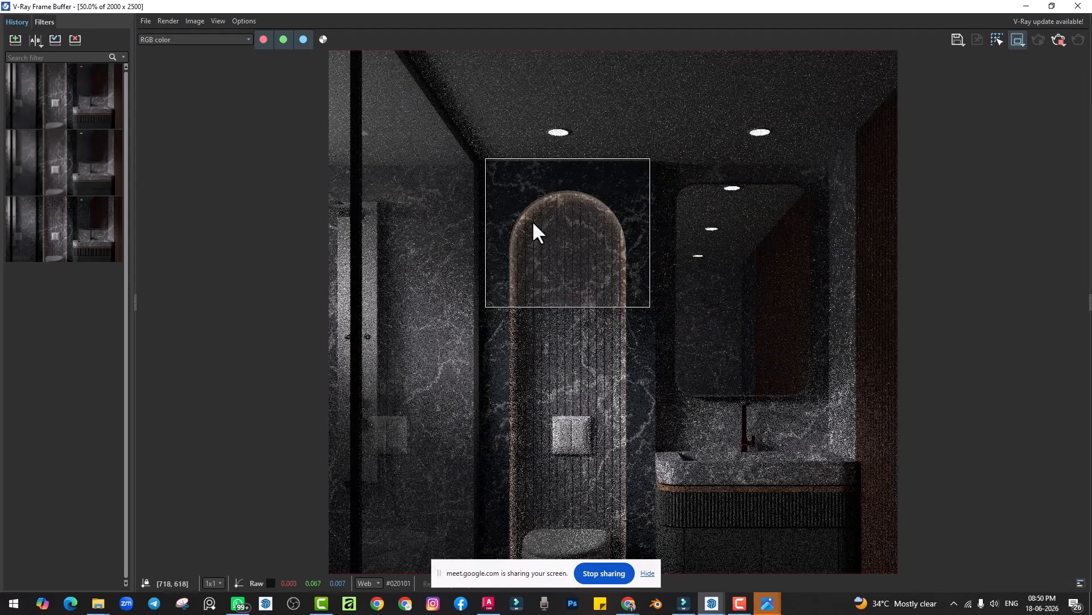
scroll(533, 223, up, 1)
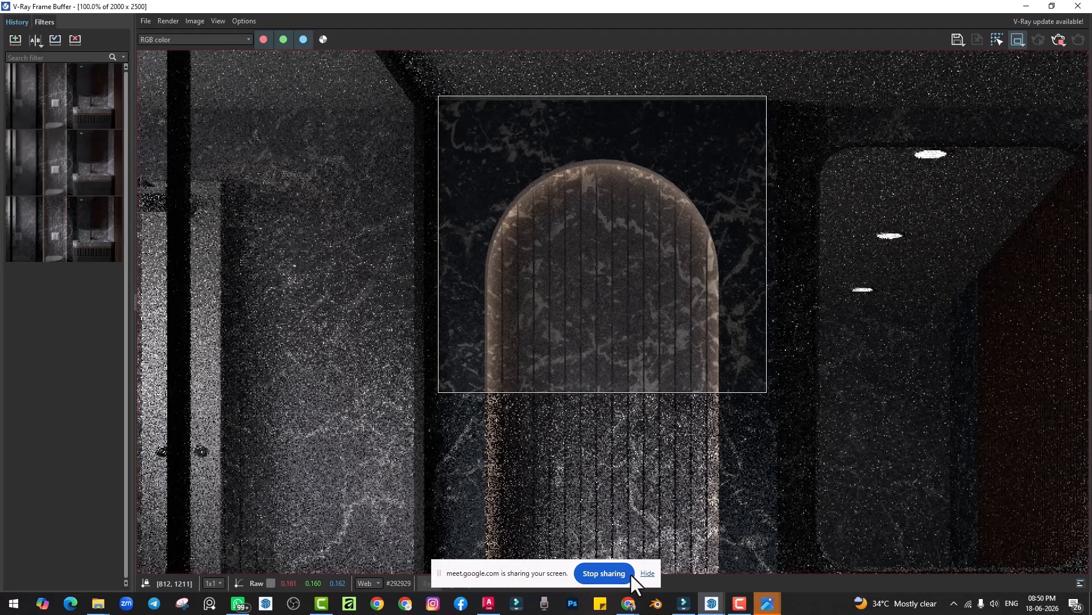
click(647, 573)
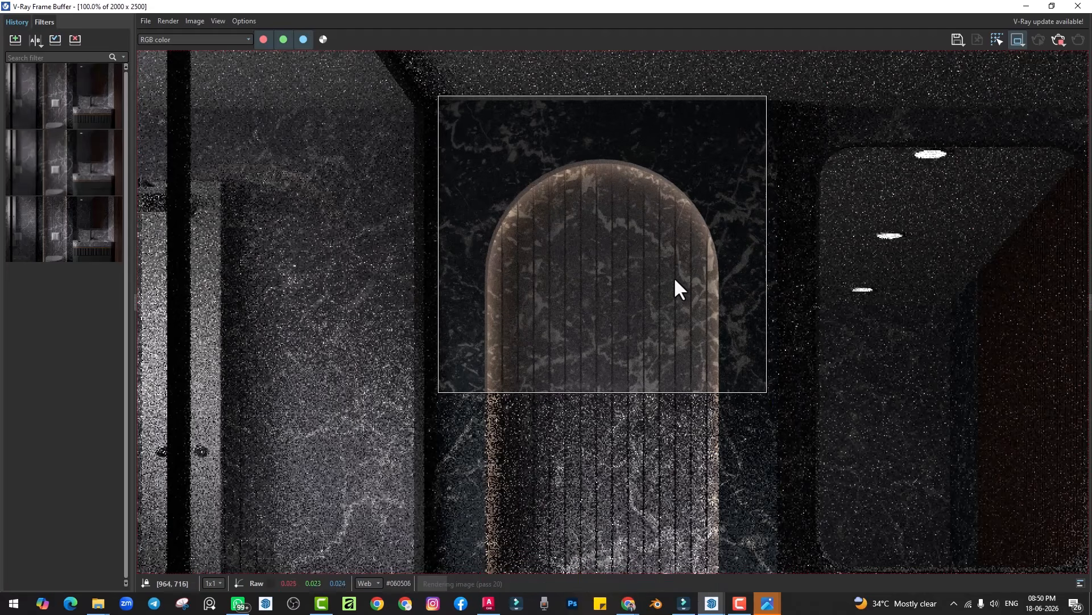
Step: Stop the region render and close the frame buffer
scroll(674, 284, down, 3)
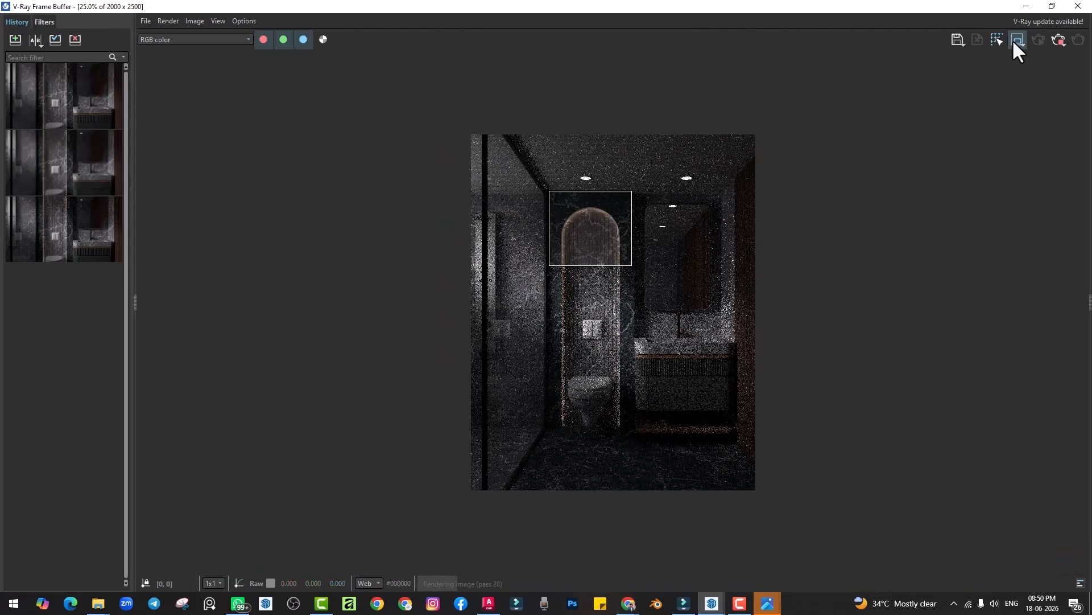
click(1057, 40)
click(1078, 6)
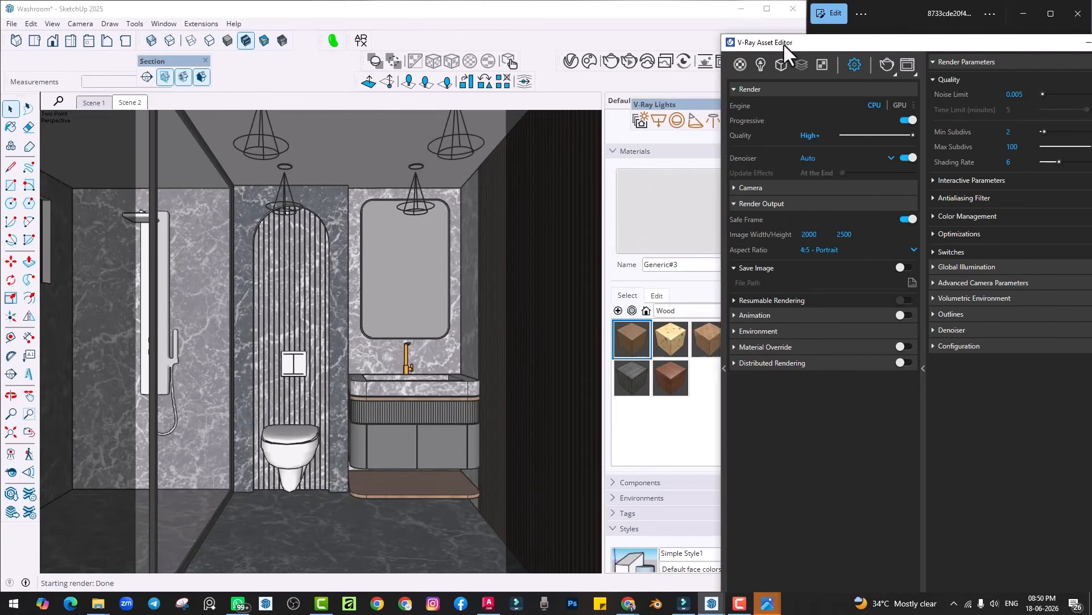
Step: Move the V-Ray Asset Editor clear of its cut-off position and leave only the Render Output settings expanded on the general settings side
drag(784, 44, 467, 12)
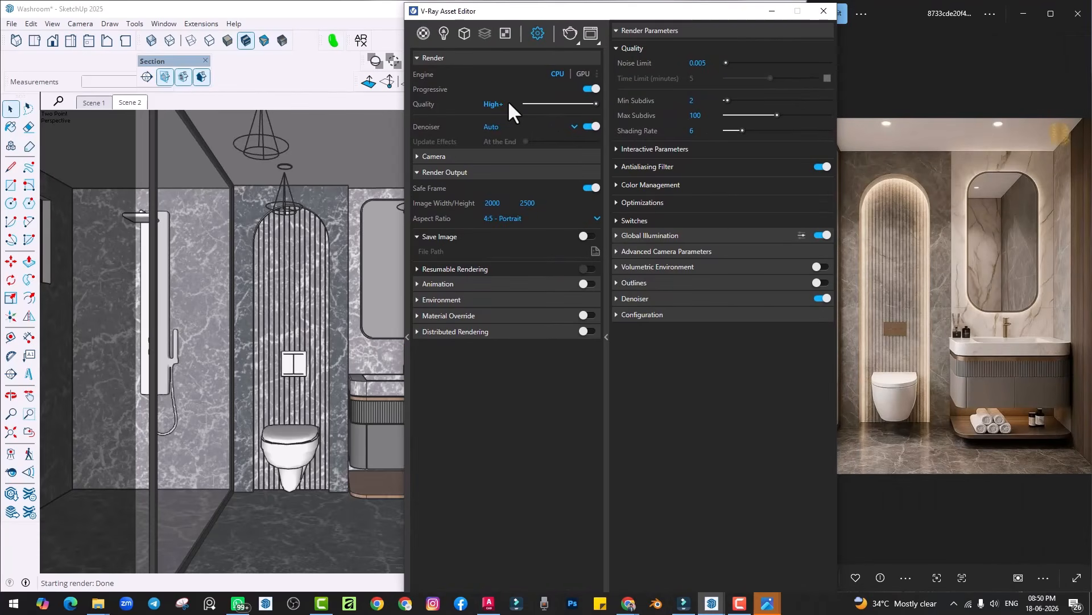
click(479, 59)
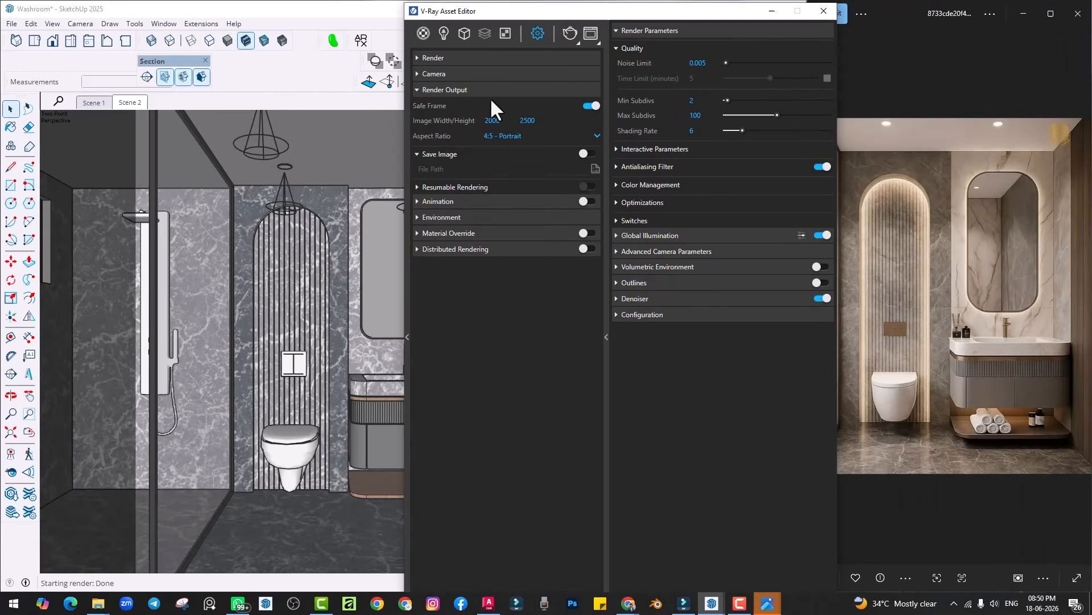
click(487, 90)
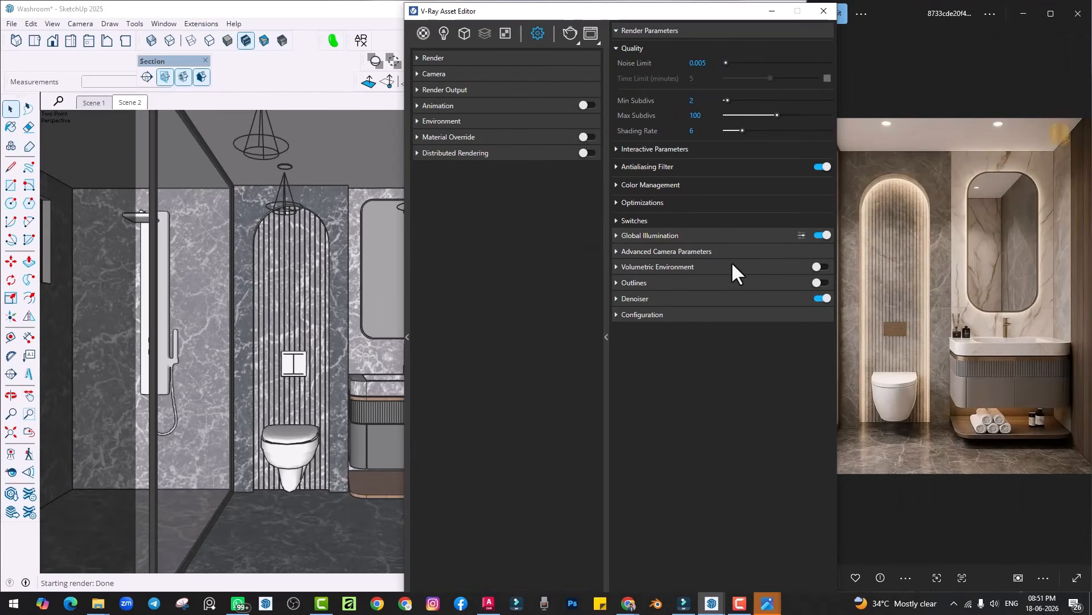
click(455, 89)
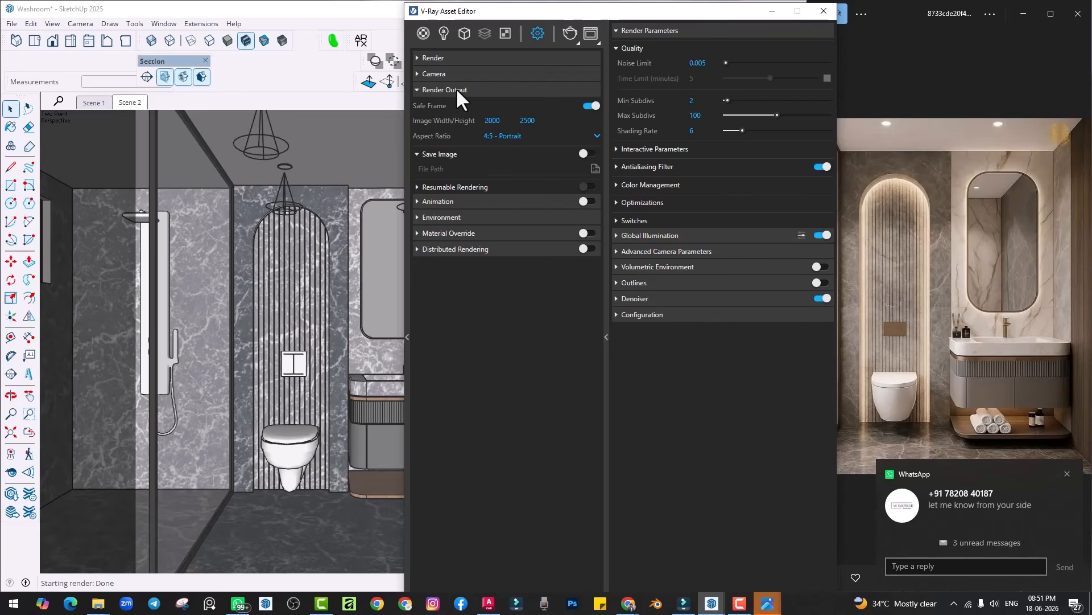
click(1066, 473)
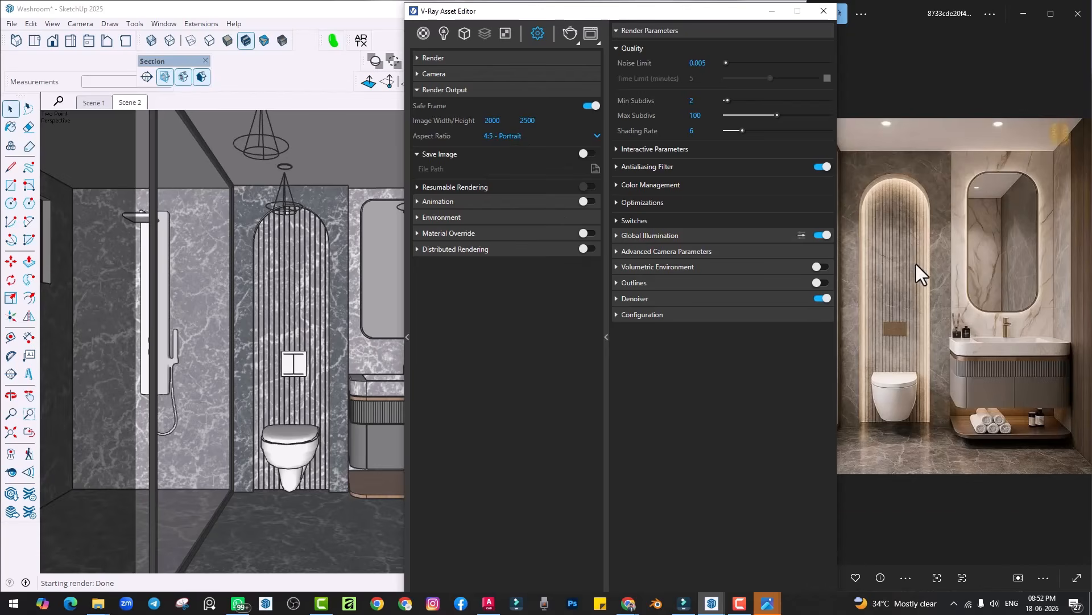
Step: Examine the fluted panel and wall detail in the reference bathroom image up close, and return it to full view
scroll(916, 264, up, 5)
scroll(912, 345, up, 2)
drag(914, 351, 960, 276)
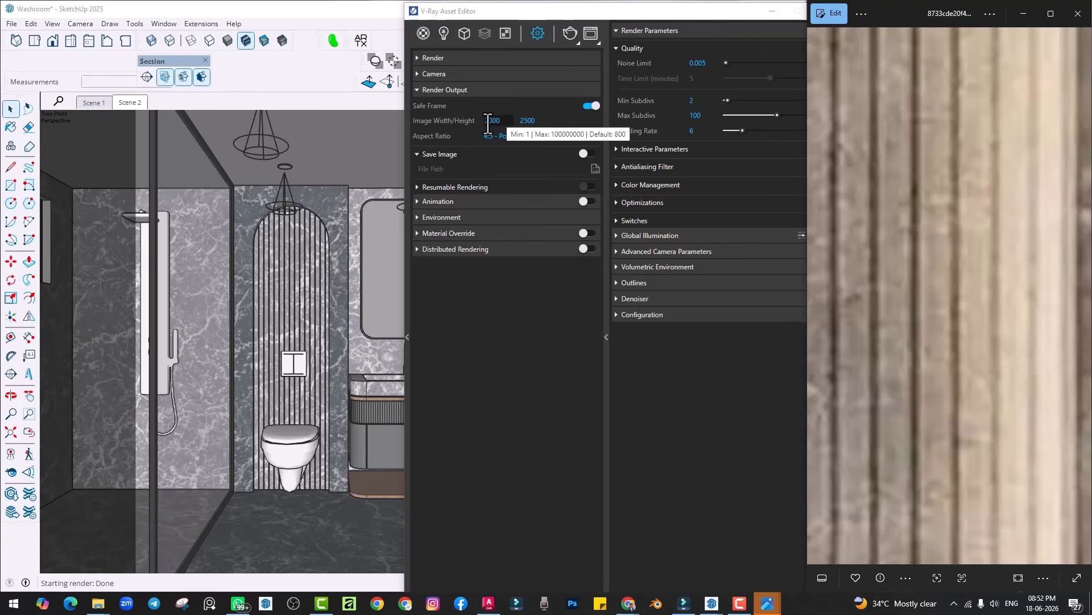
scroll(933, 290, down, 3)
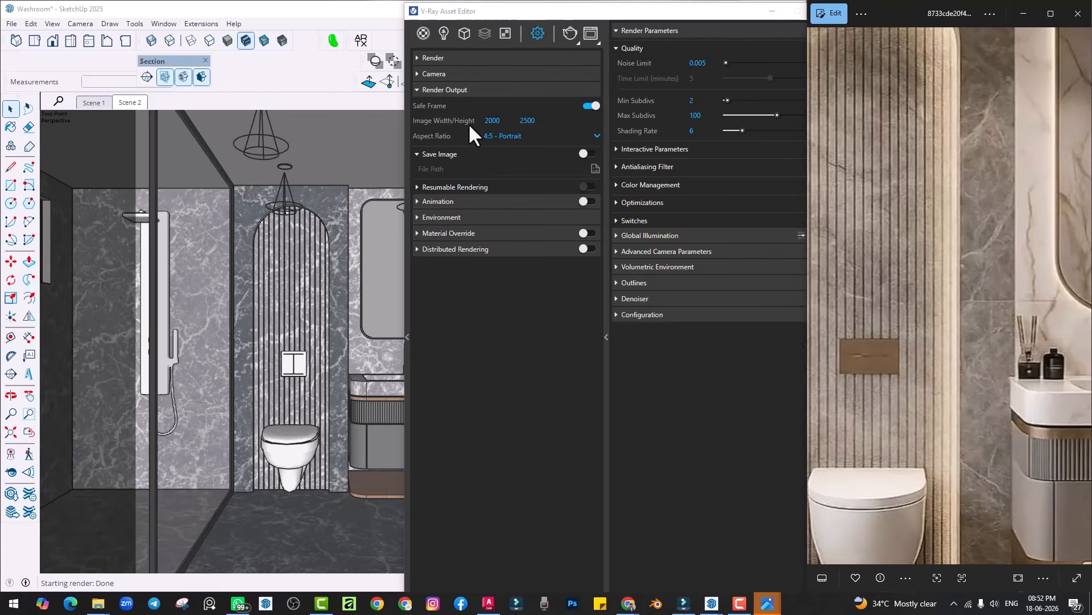
click(486, 120)
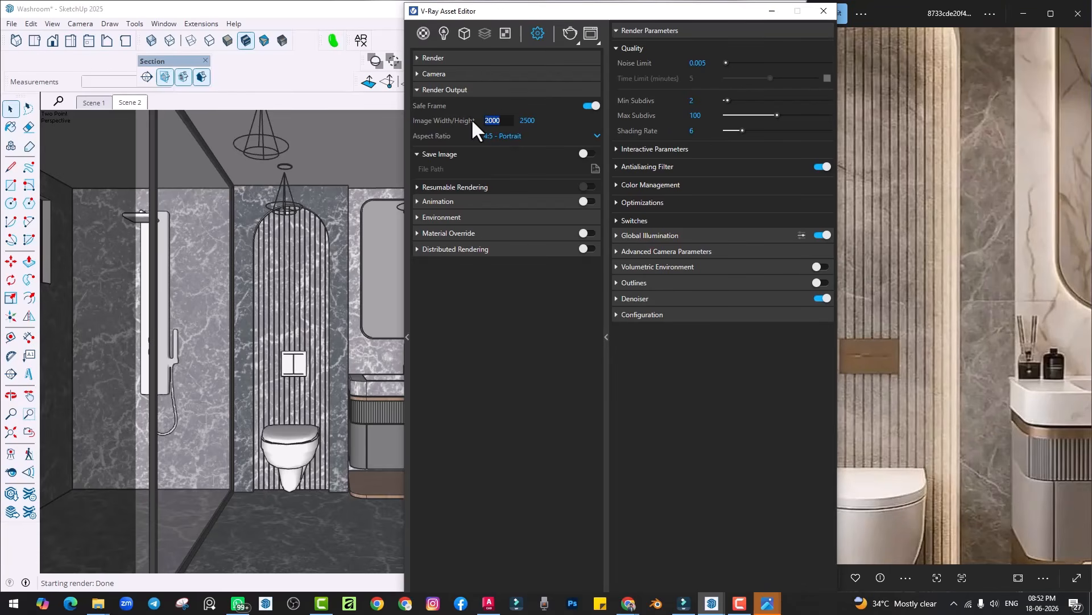
scroll(905, 247, down, 5)
click(915, 261)
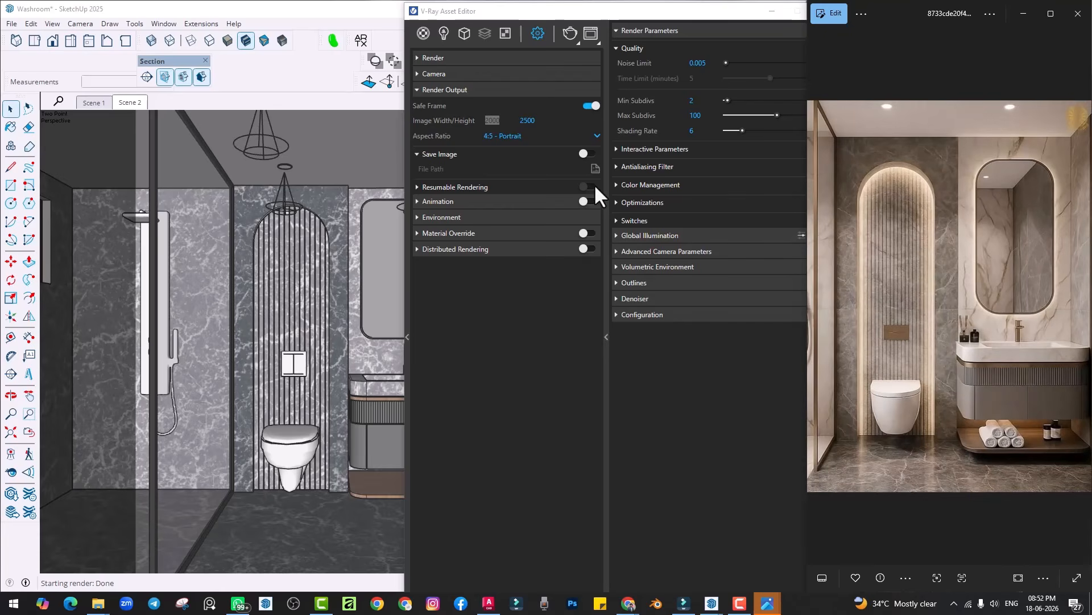
Step: Set the render output image width to 500
click(480, 121)
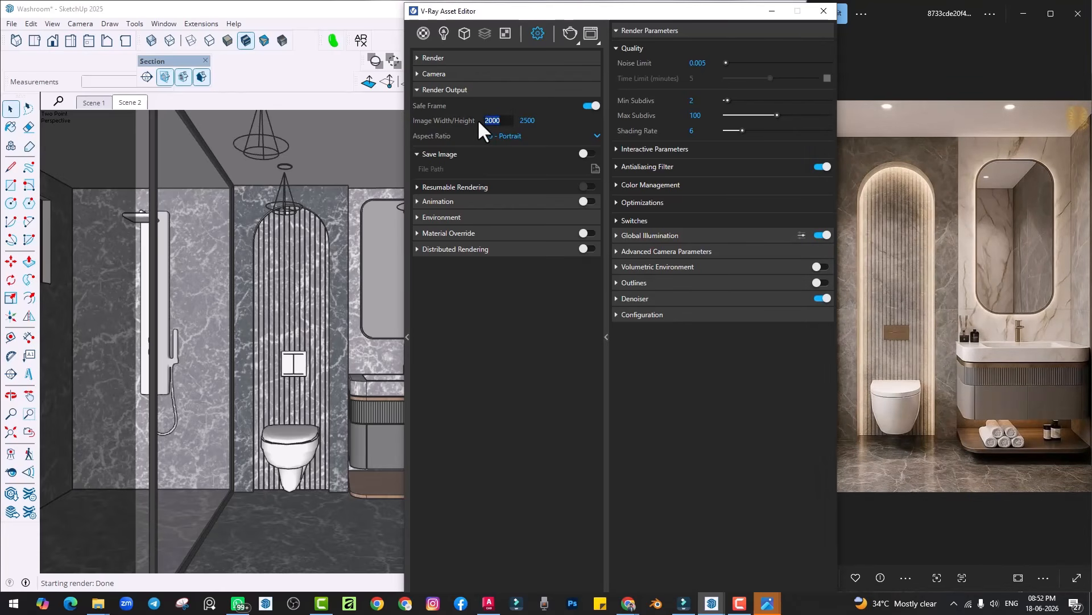
text(500)
key(Return)
Step: Expand the Render settings, keep the Camera settings collapsed, and set the render output image width to 1000
click(524, 74)
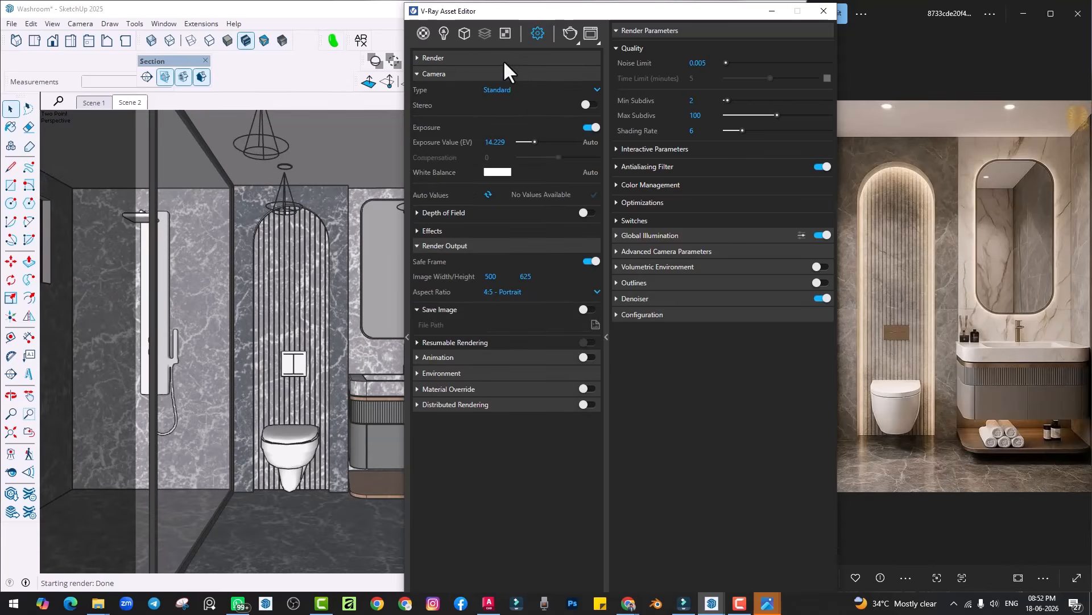
click(503, 58)
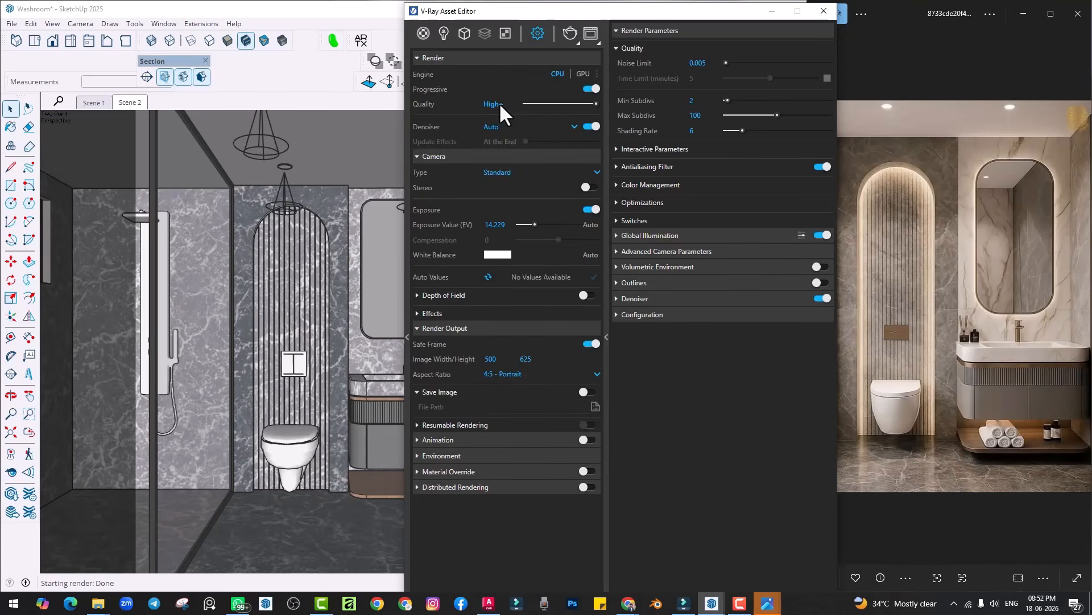
click(483, 155)
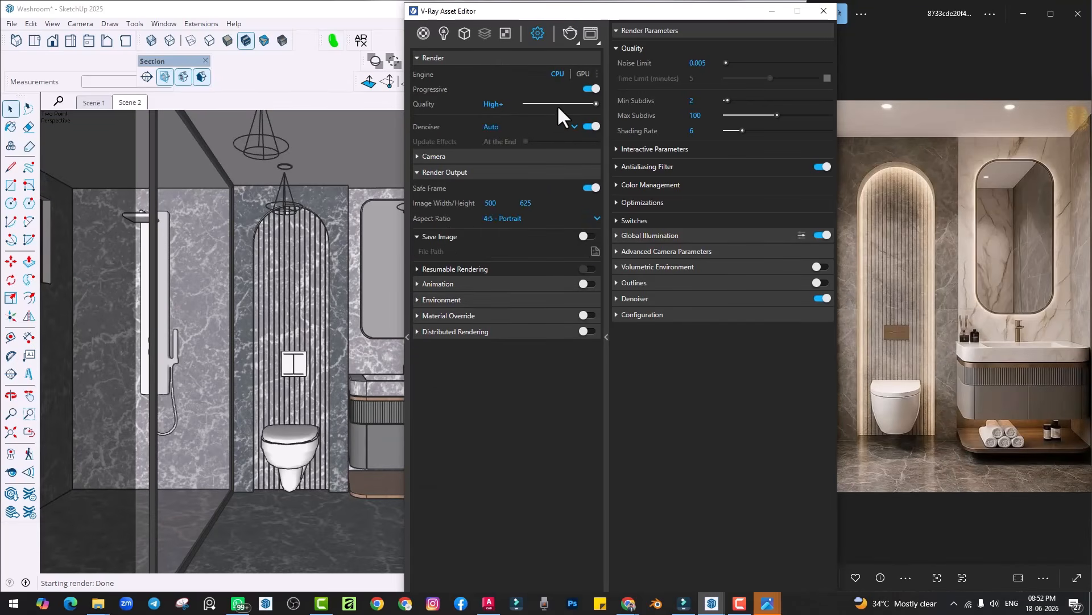
double_click(500, 202)
click(497, 204)
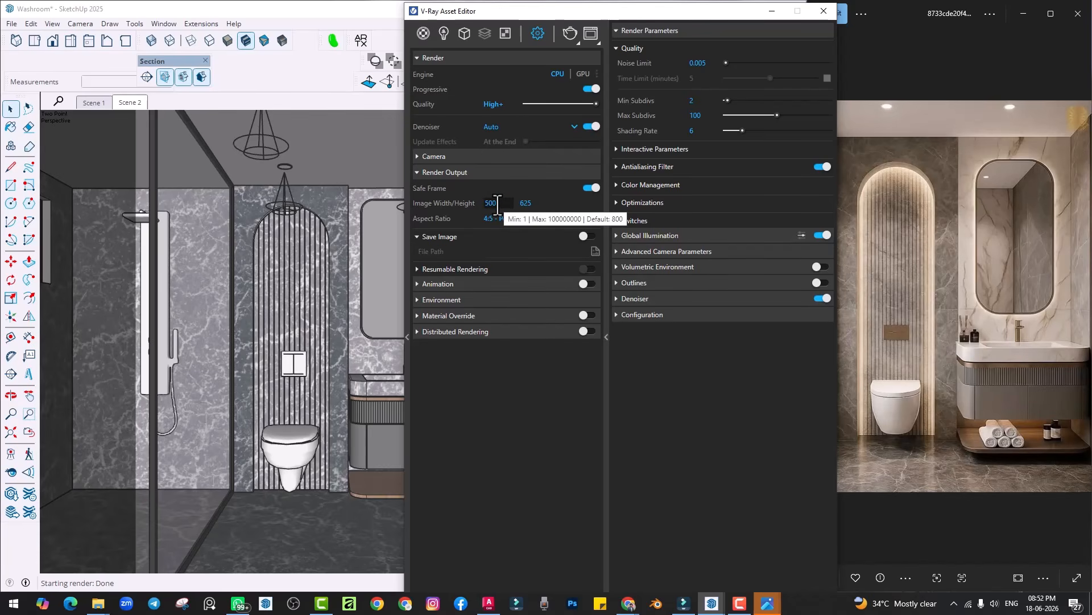
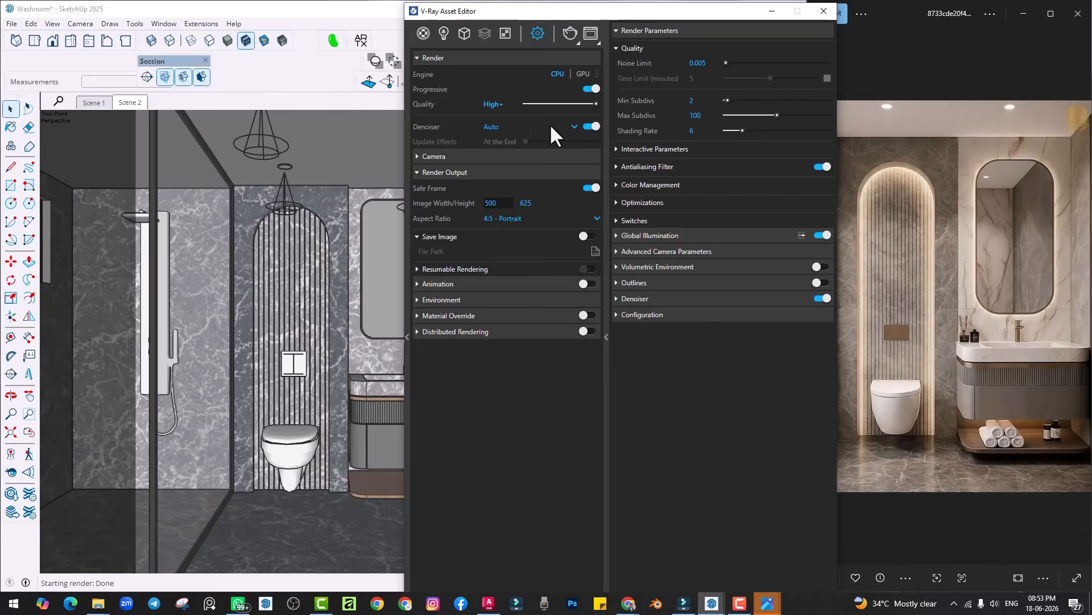
drag(499, 204, 457, 202)
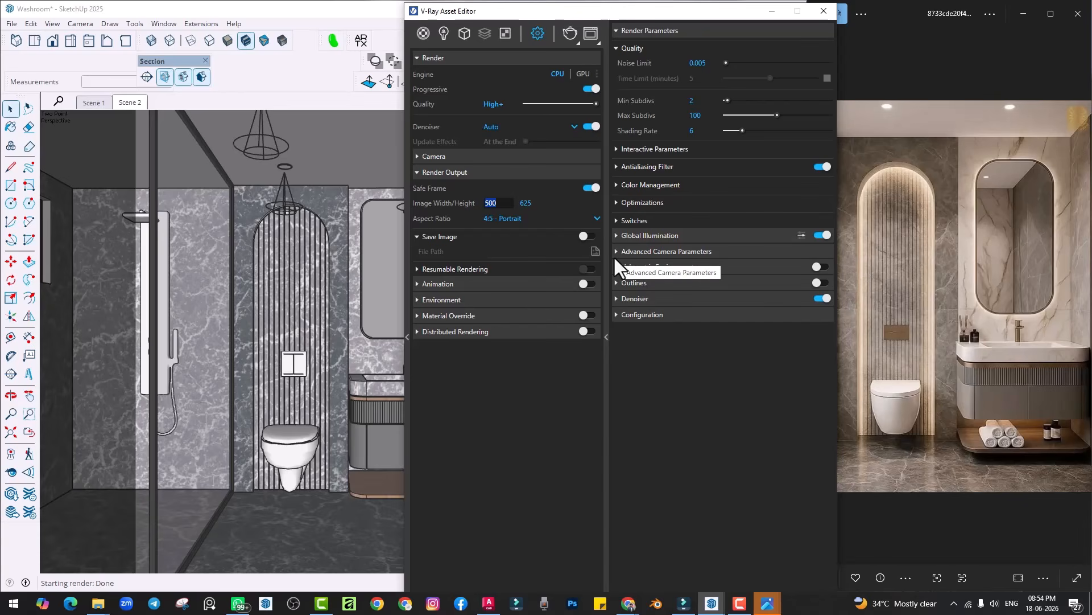
click(501, 206)
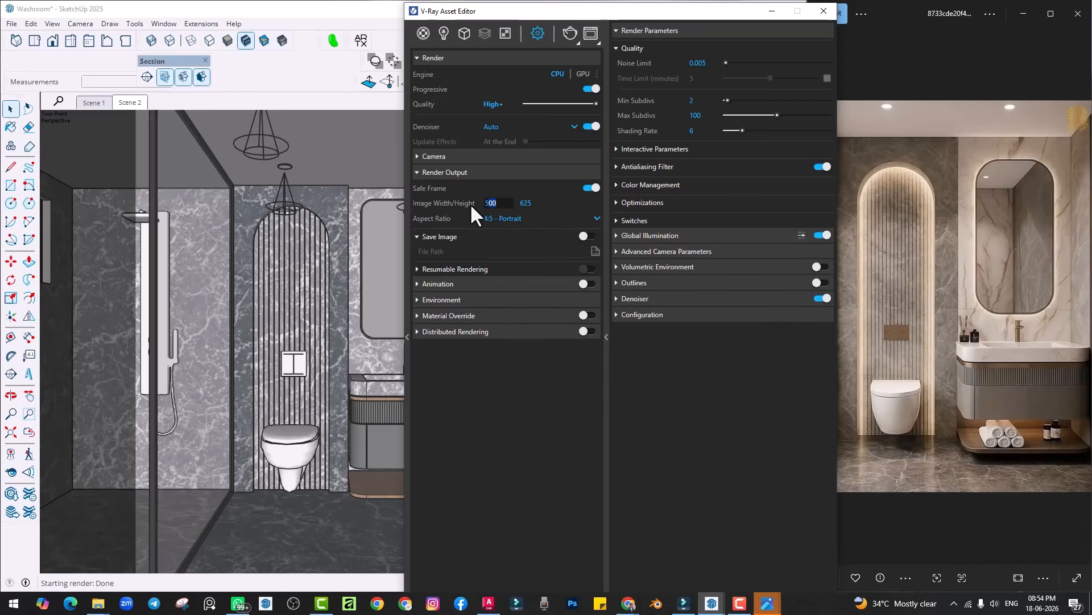
text(1000)
key(Return)
Step: Try the GPU render engine with the C++/CPU device enabled, and return the engine to CPU
mouse_move(429, 77)
click(579, 75)
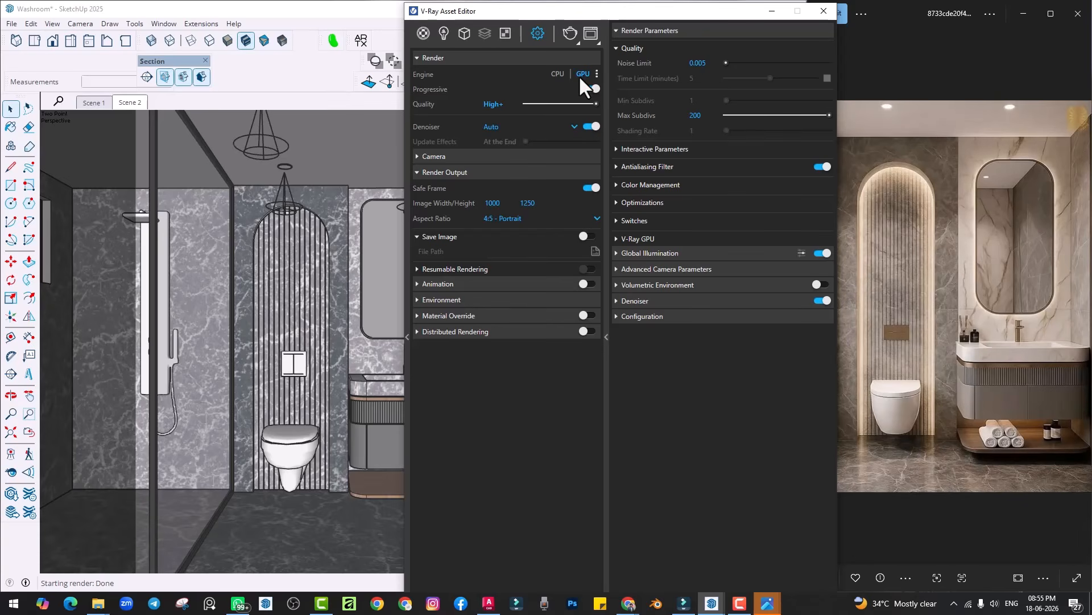
click(557, 75)
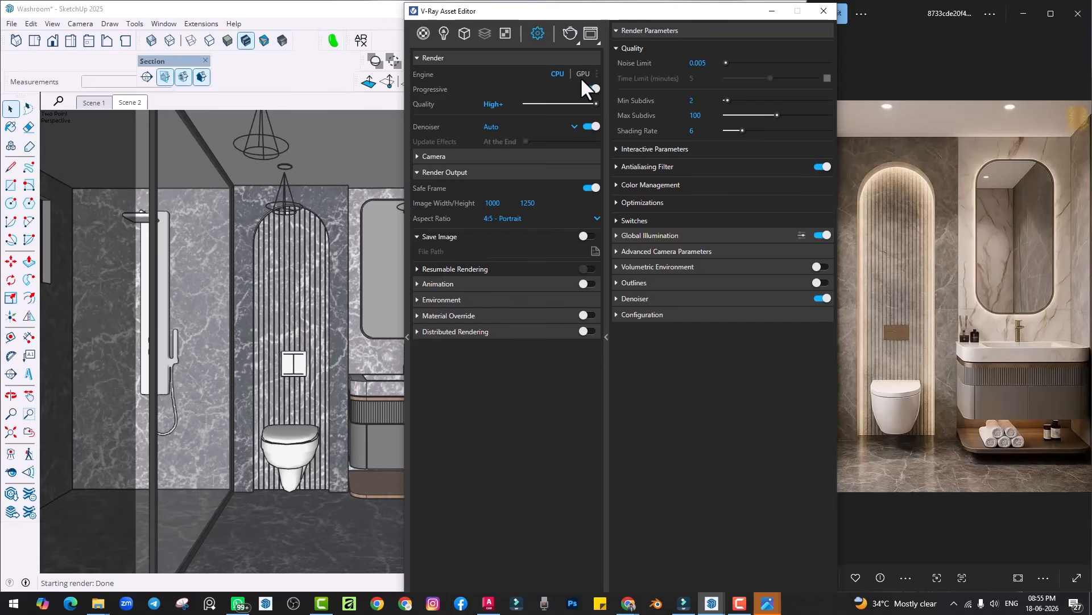
click(579, 72)
click(597, 73)
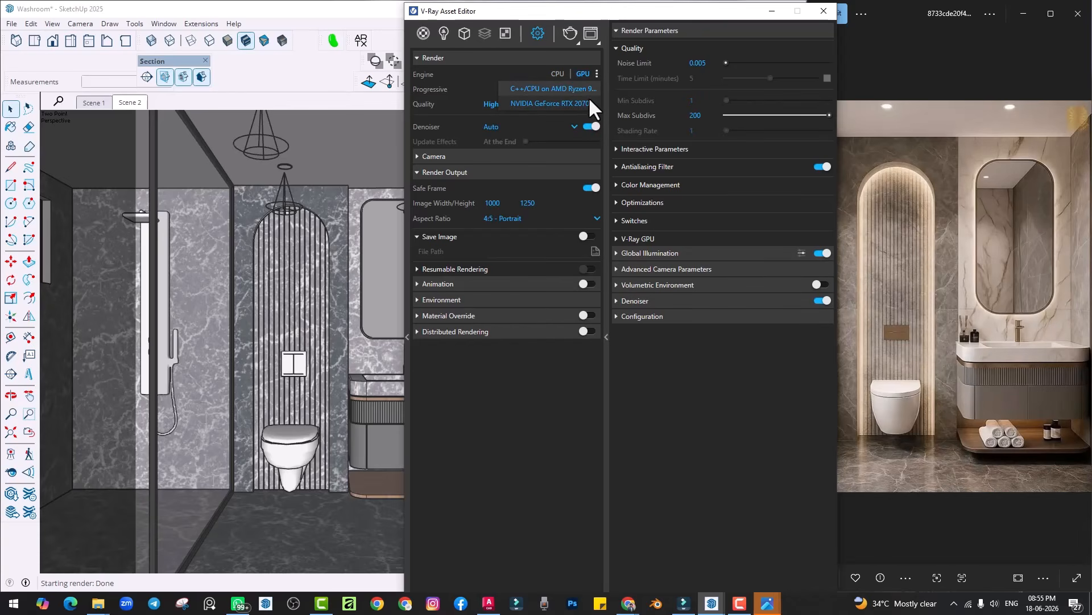
click(557, 90)
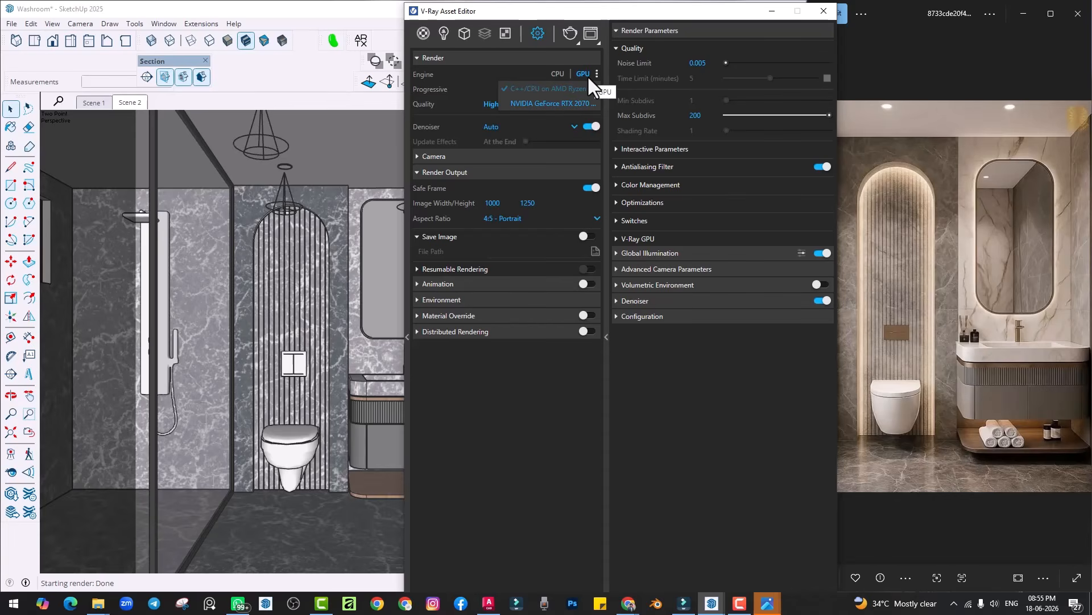
click(558, 75)
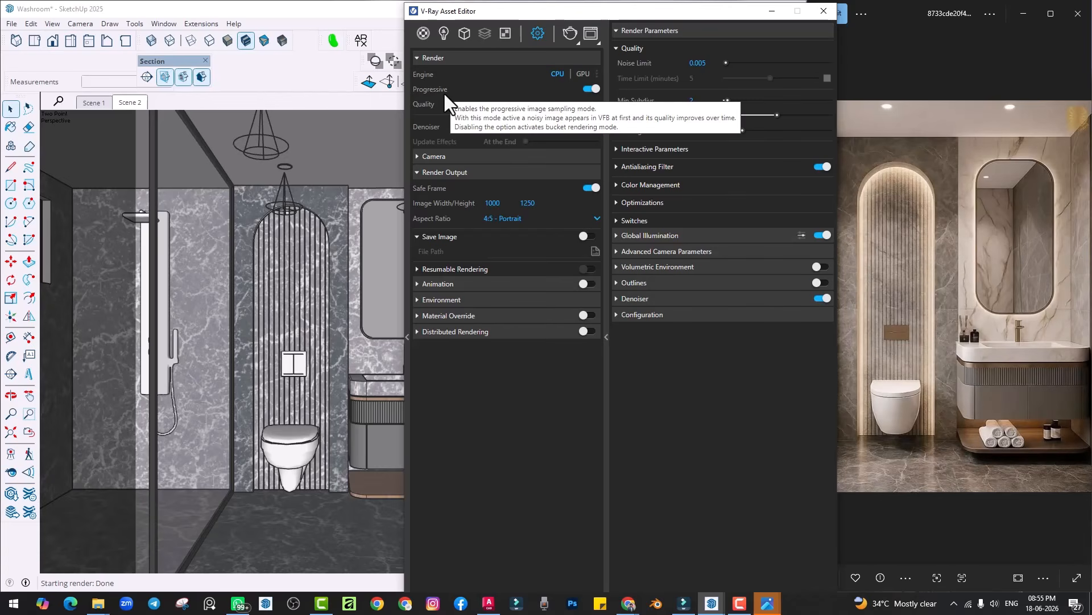
Step: Run a test render of the washroom in the V-Ray Frame Buffer, inspect it, stop it and close the frame buffer
click(783, 8)
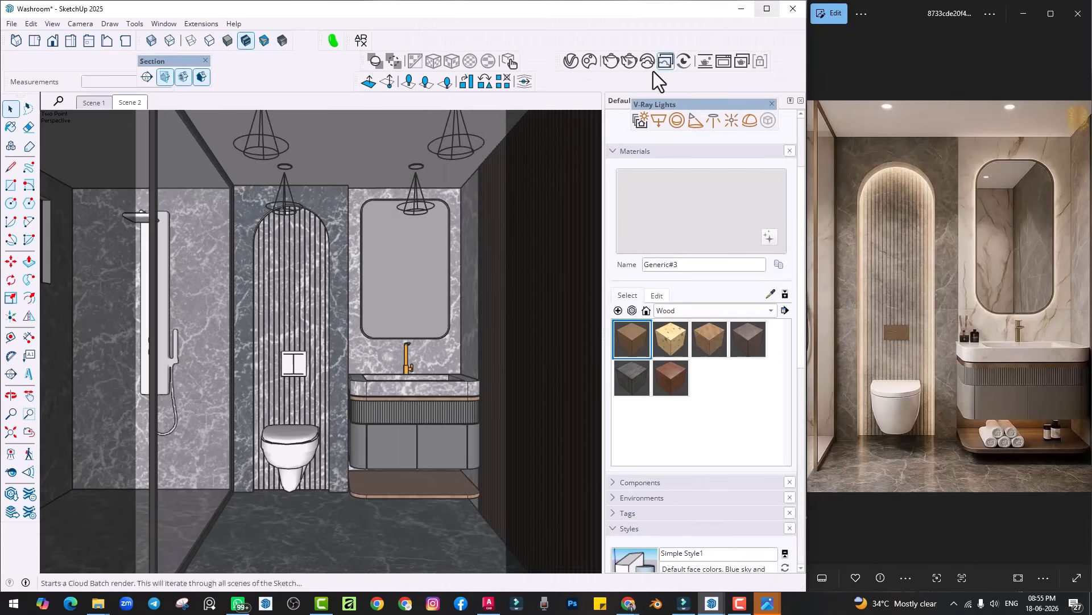
click(724, 62)
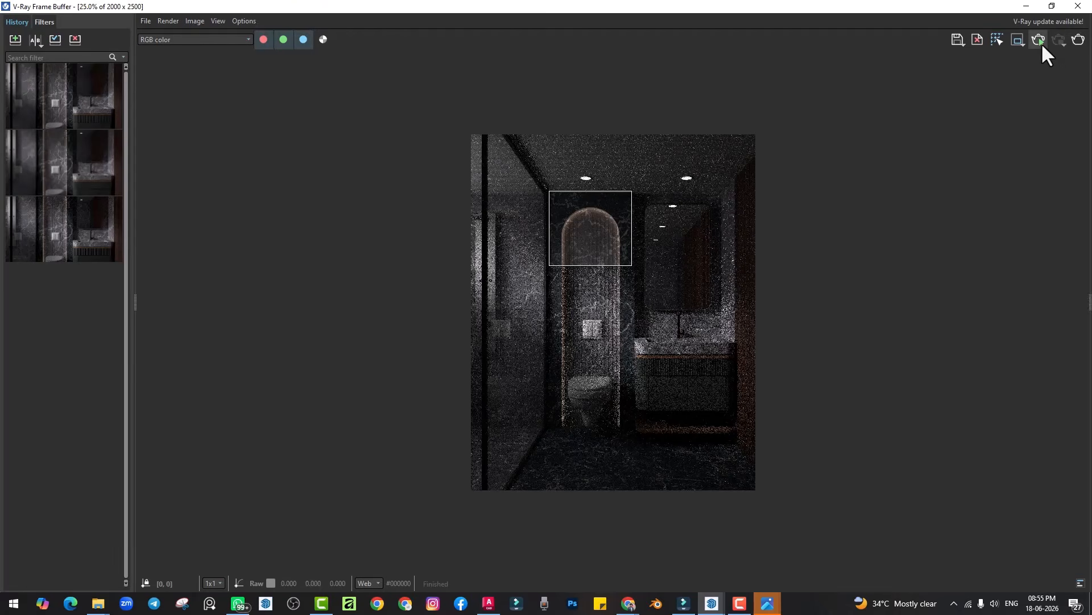
click(1076, 41)
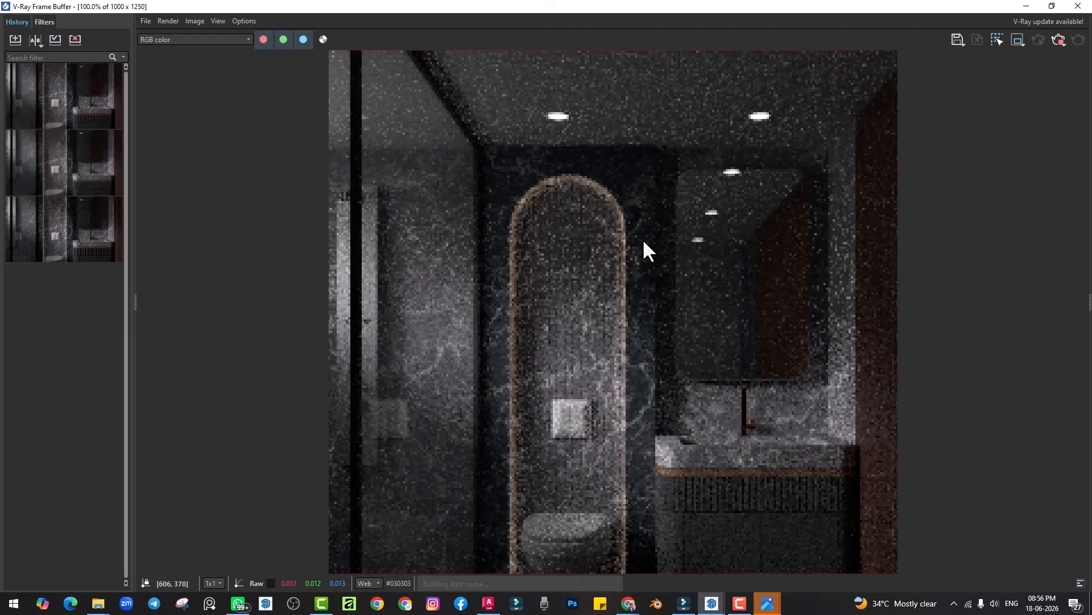
double_click(648, 251)
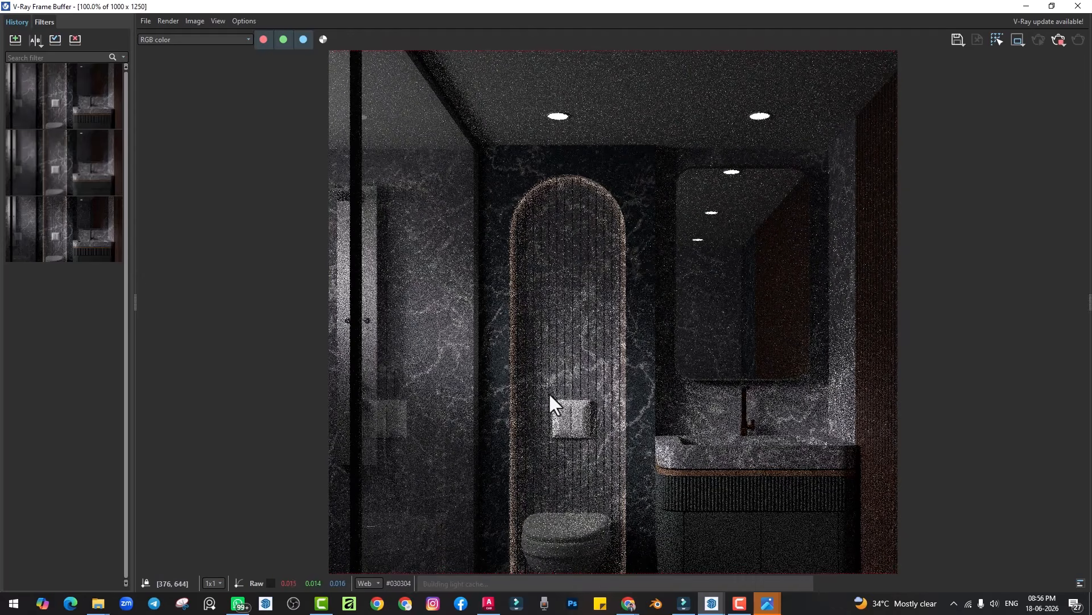
scroll(457, 353, down, 2)
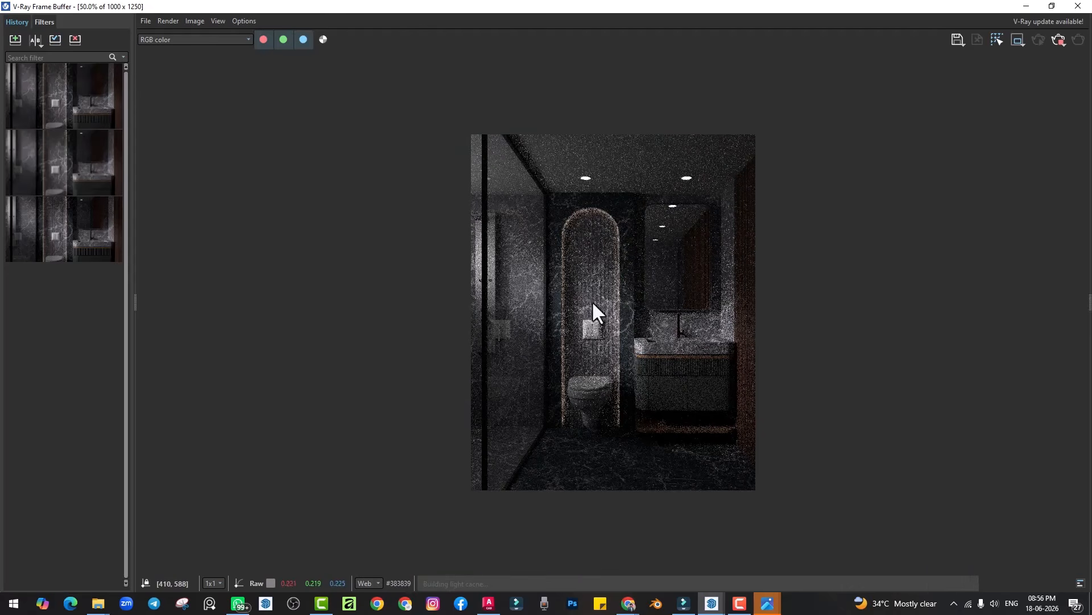
click(1059, 40)
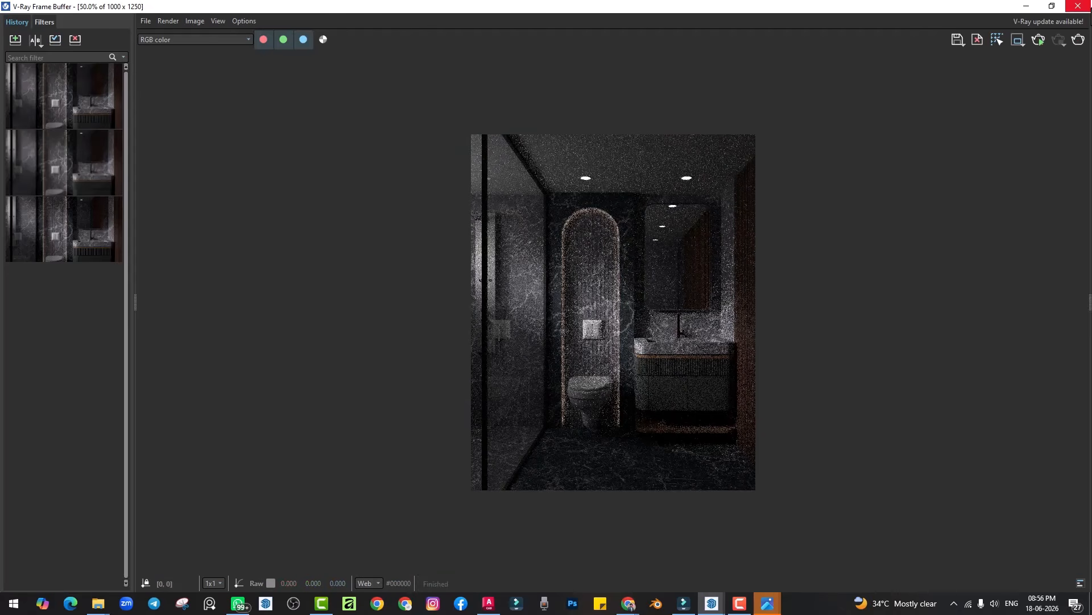
click(1077, 6)
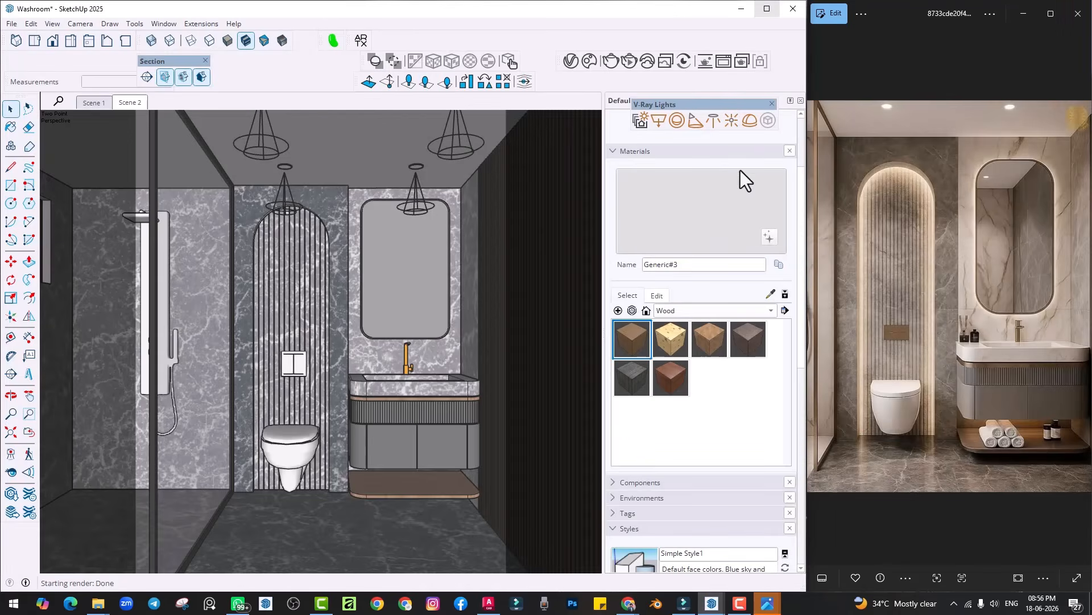
Step: Reopen the V-Ray render settings and compare the bucket and progressive sampling options, leaving Progressive enabled
click(572, 61)
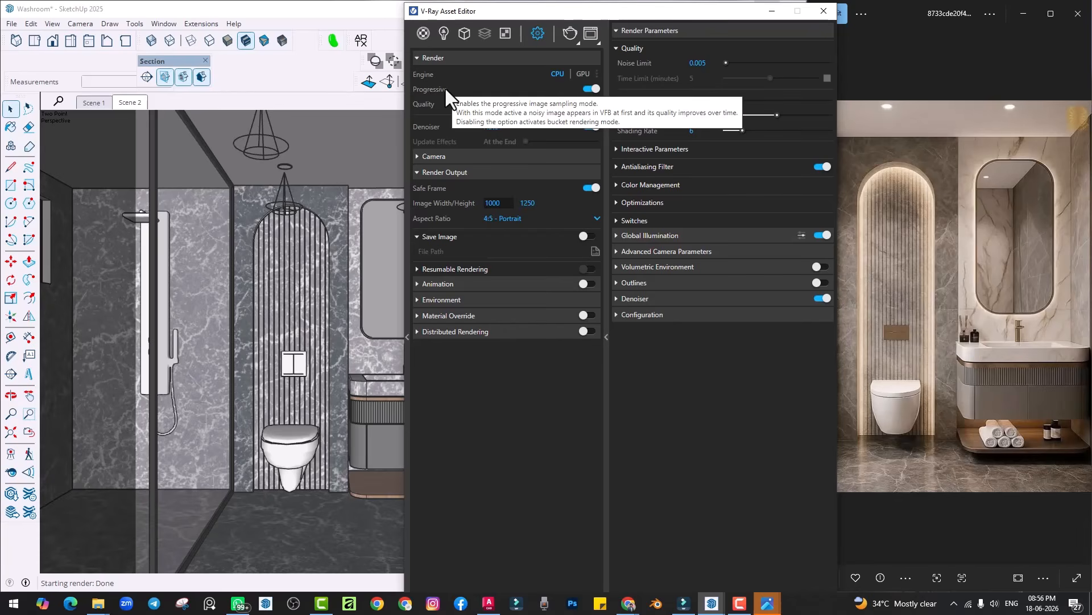
click(596, 88)
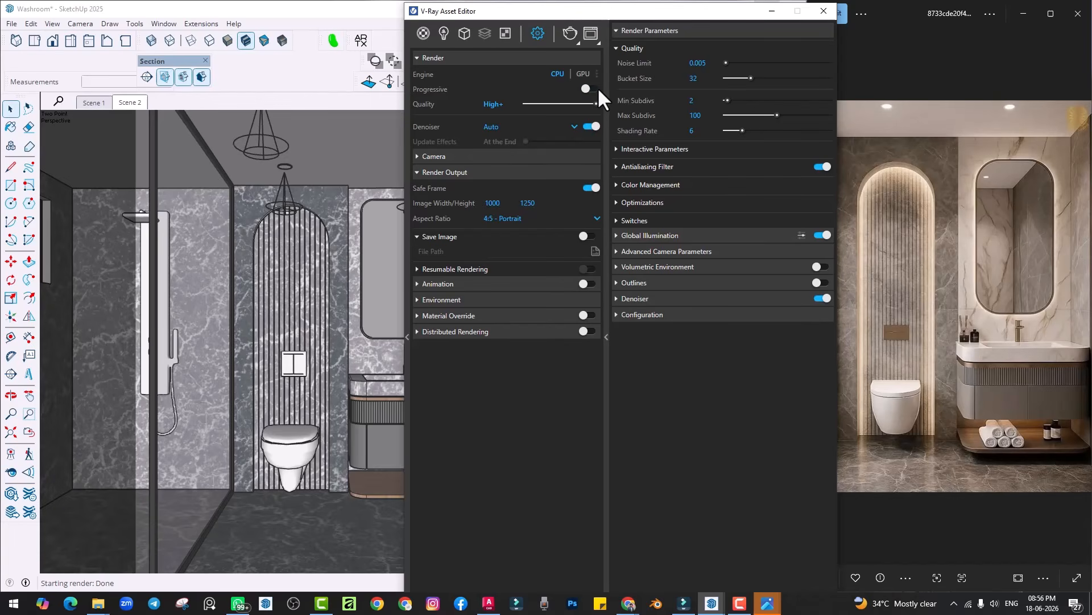
click(592, 88)
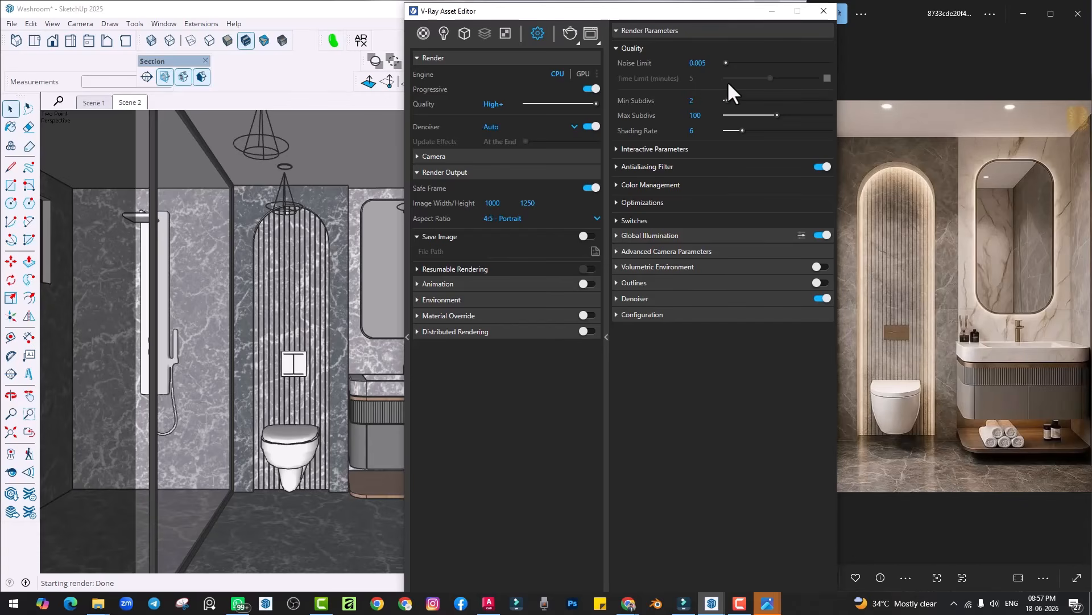
click(590, 89)
click(693, 79)
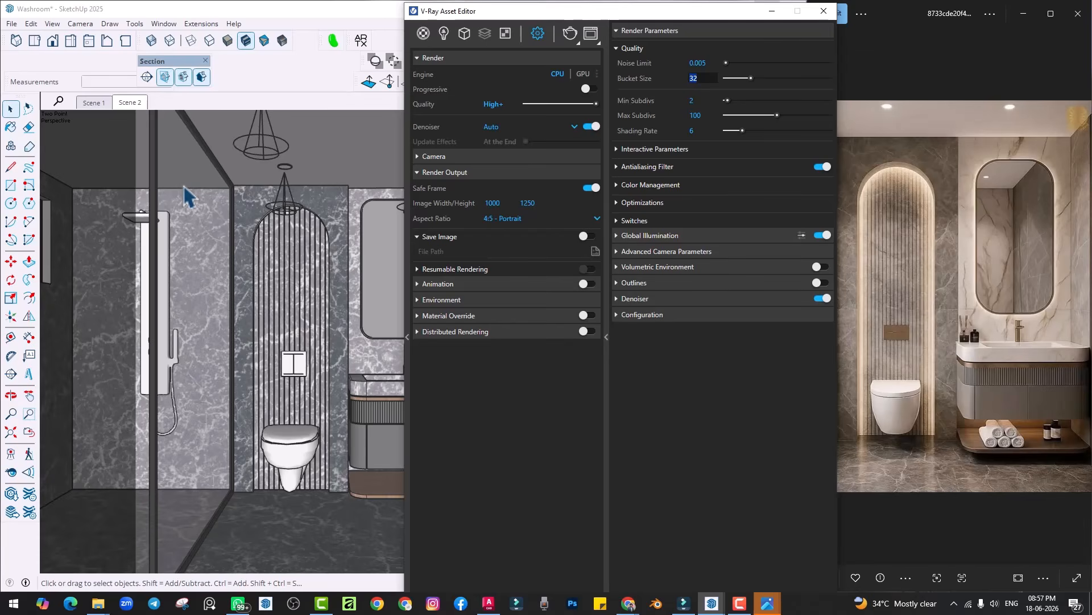
click(596, 88)
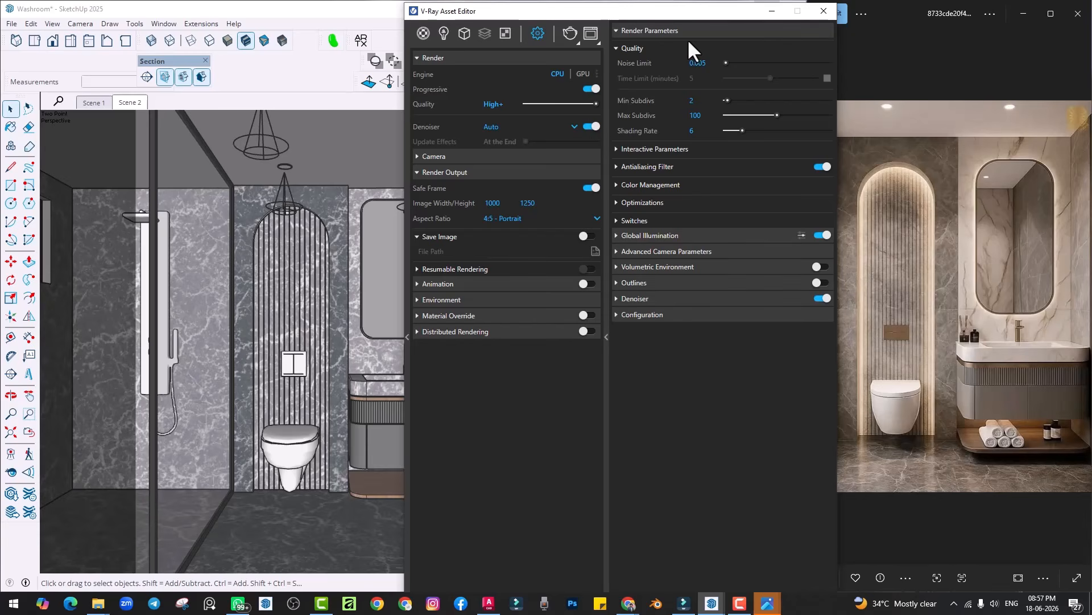
Step: Examine the Global Illumination, Optimizations, Switches, Antialiasing Filter and Advanced Camera Parameters sections of the render settings
click(653, 237)
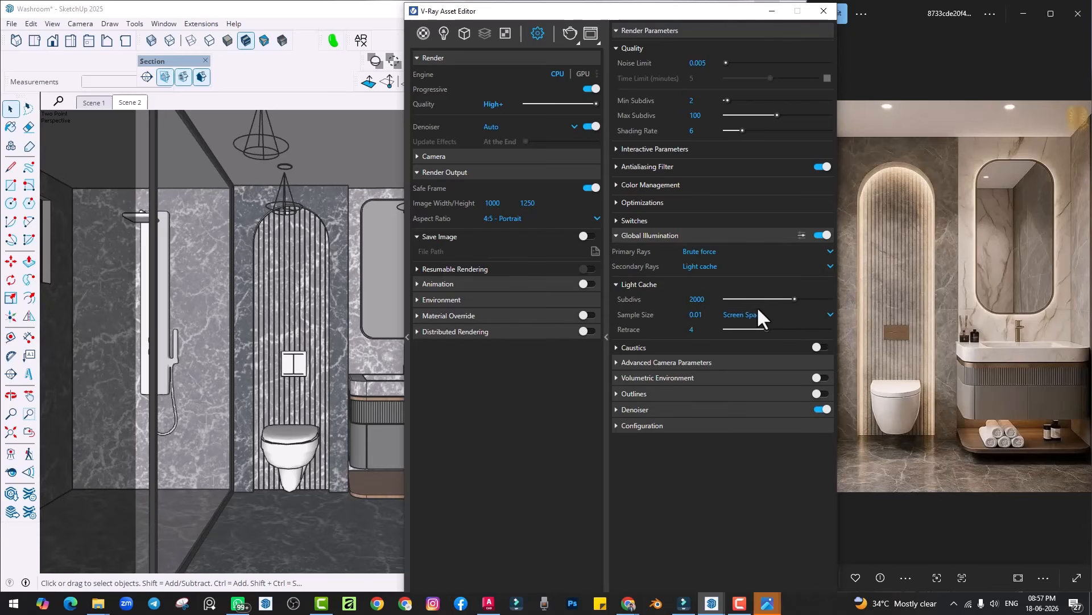
click(647, 204)
click(646, 203)
click(648, 221)
click(648, 216)
click(643, 202)
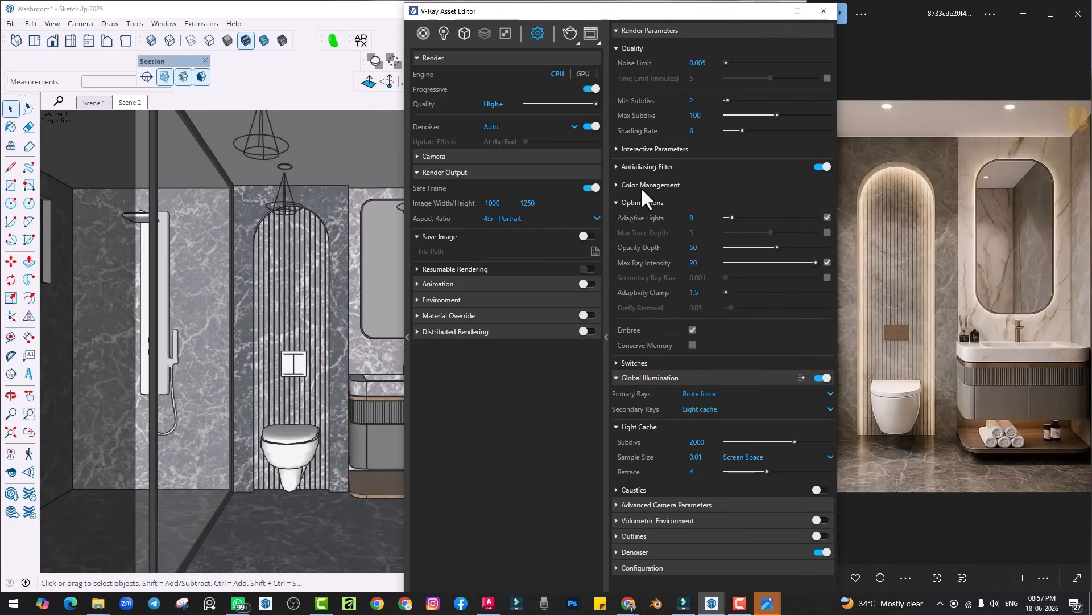
click(637, 164)
click(638, 164)
click(657, 504)
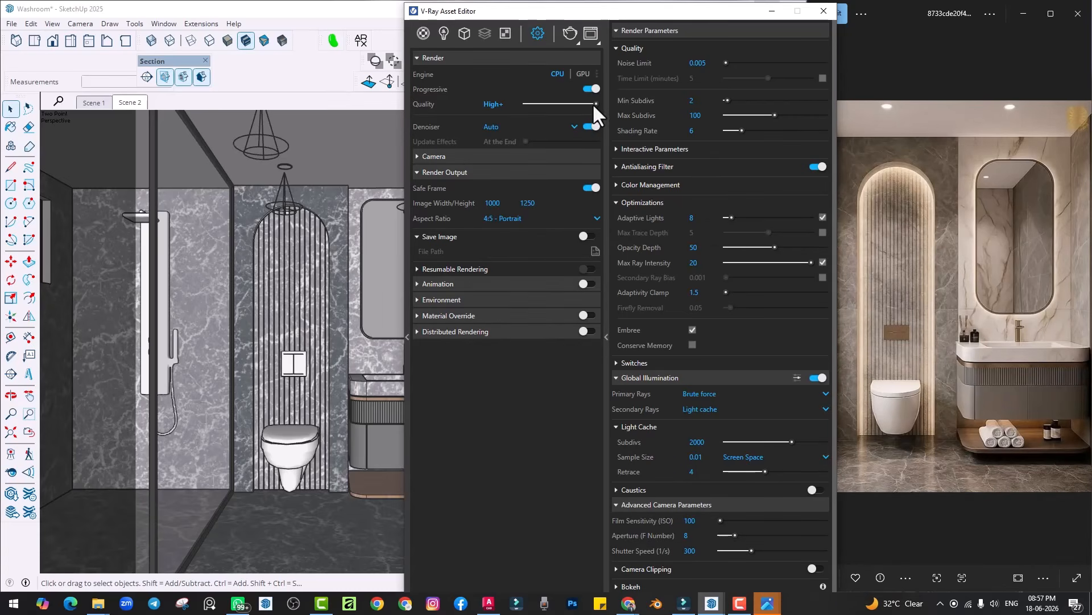
Step: Try lower render quality presets, including High, with the Optimizations section collapsed, and return the quality to High+
mouse_move(594, 105)
mouse_down()
mouse_move(561, 104)
mouse_move(581, 103)
mouse_up()
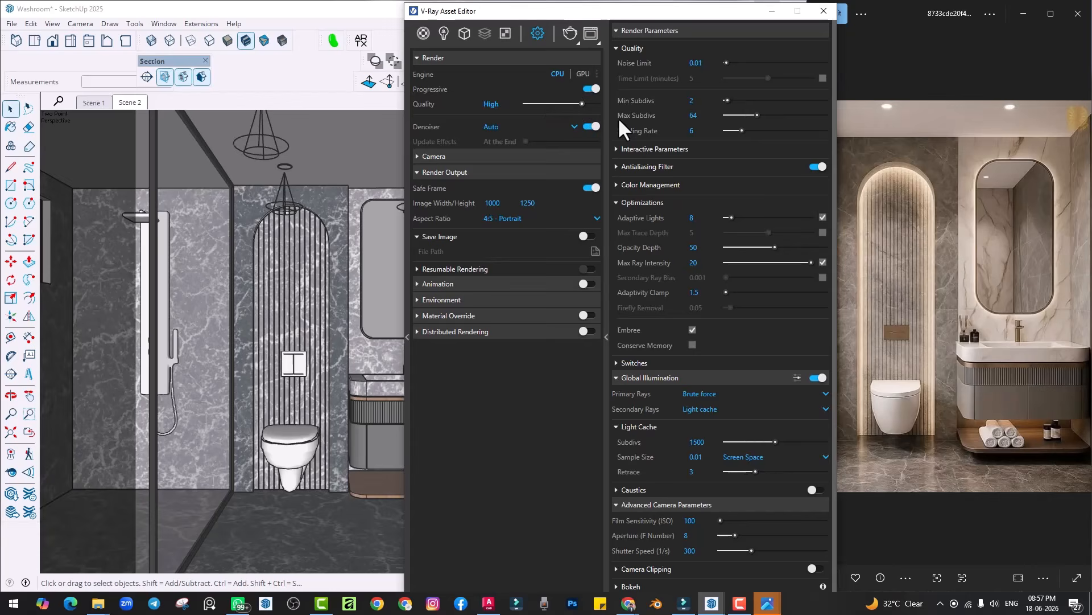
click(649, 203)
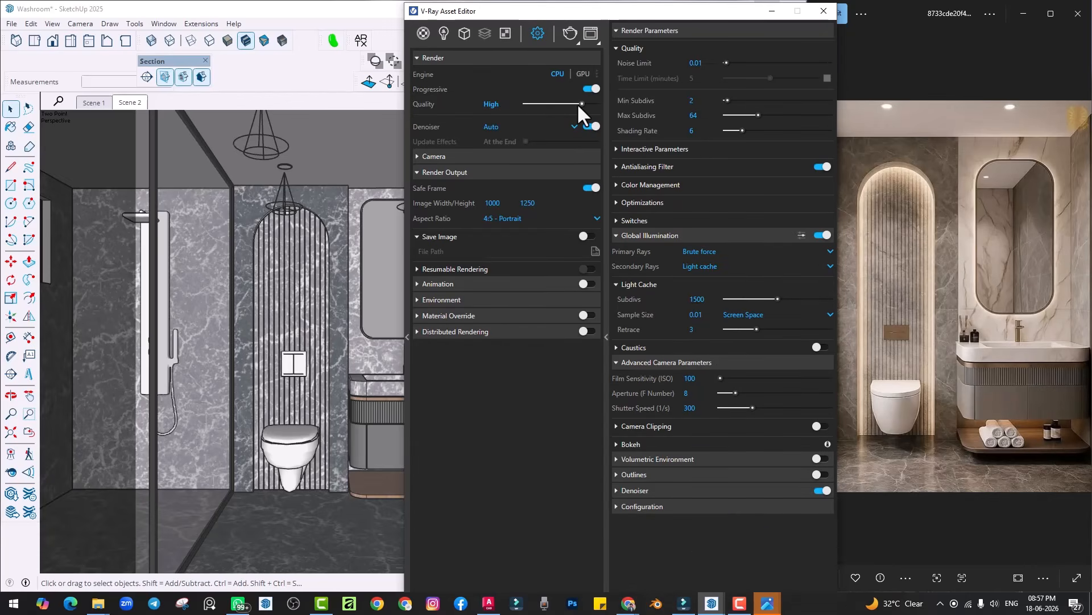
mouse_move(577, 104)
mouse_down()
mouse_move(525, 104)
mouse_move(601, 98)
mouse_move(535, 97)
mouse_move(598, 103)
mouse_move(558, 107)
mouse_up()
drag(557, 106, 600, 104)
mouse_move(594, 103)
mouse_down()
mouse_move(519, 102)
mouse_move(606, 102)
mouse_up()
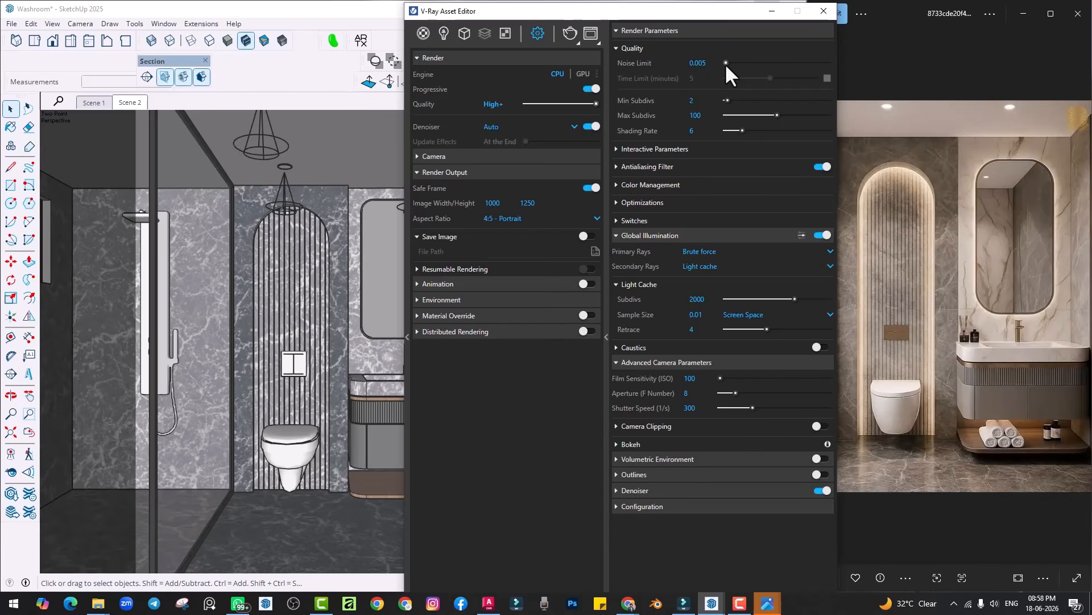
Step: Examine the noise limit and the primary rays options for global illumination, keeping Brute force selected
drag(725, 63, 678, 65)
mouse_move(628, 63)
click(596, 104)
mouse_move(647, 111)
click(704, 265)
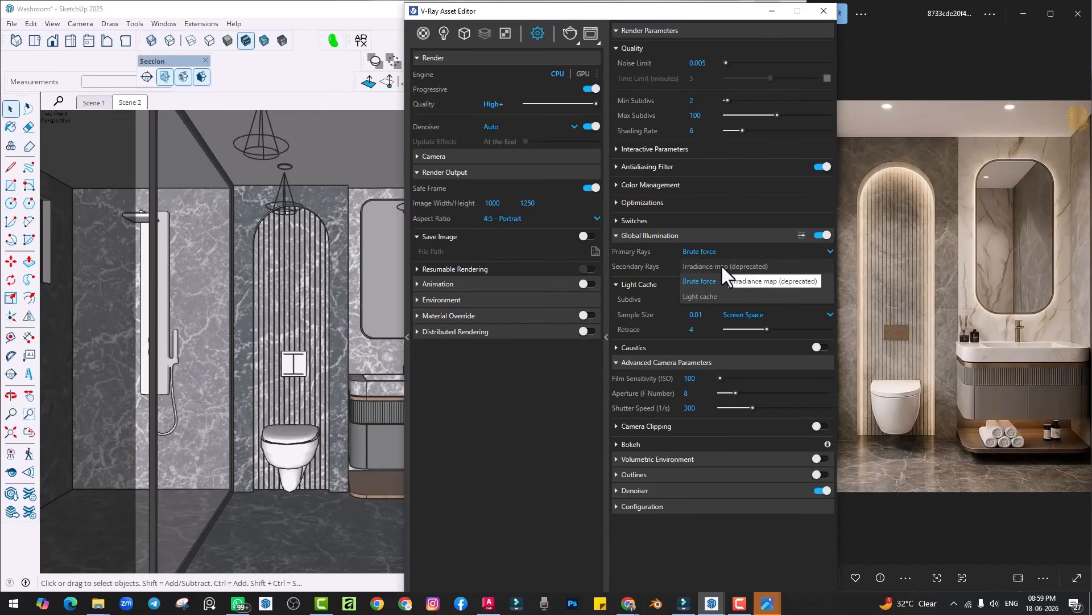
click(704, 291)
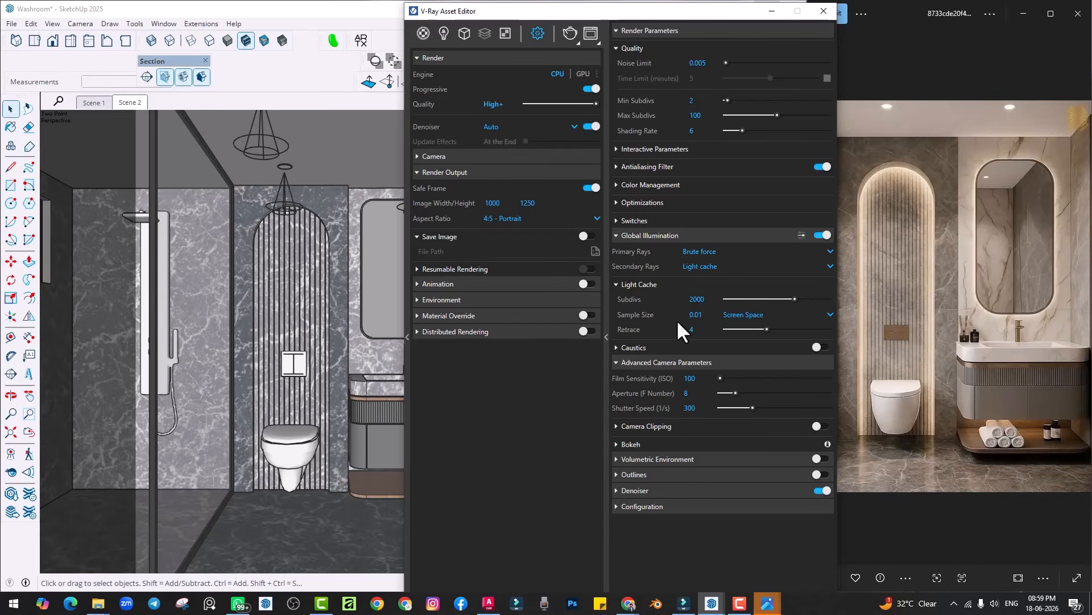
Step: Collapse the Quality, Render Parameters and Global Illumination sections
click(650, 48)
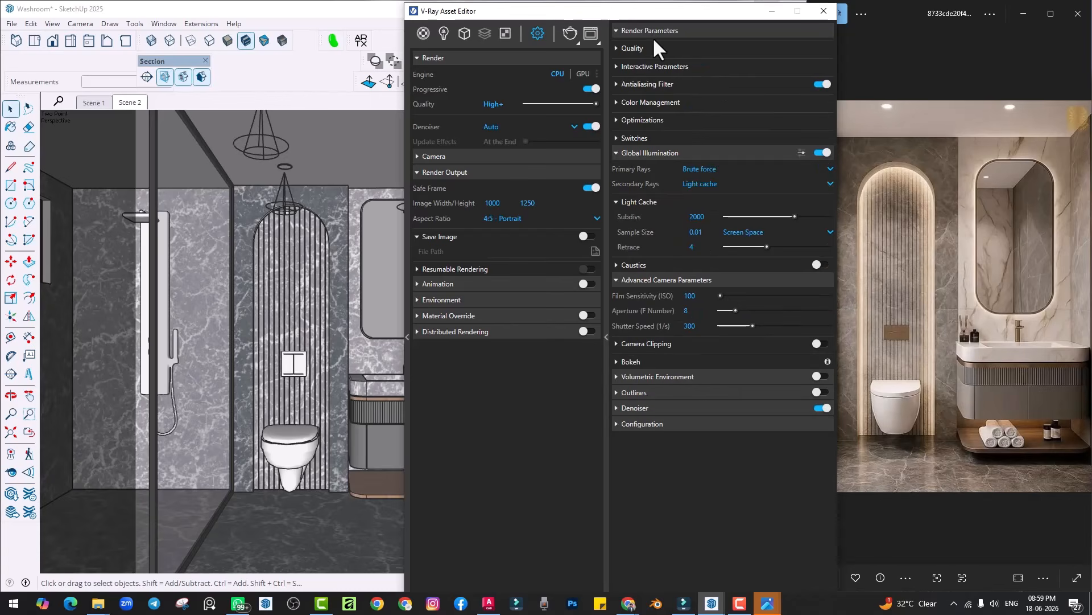
click(654, 35)
click(651, 45)
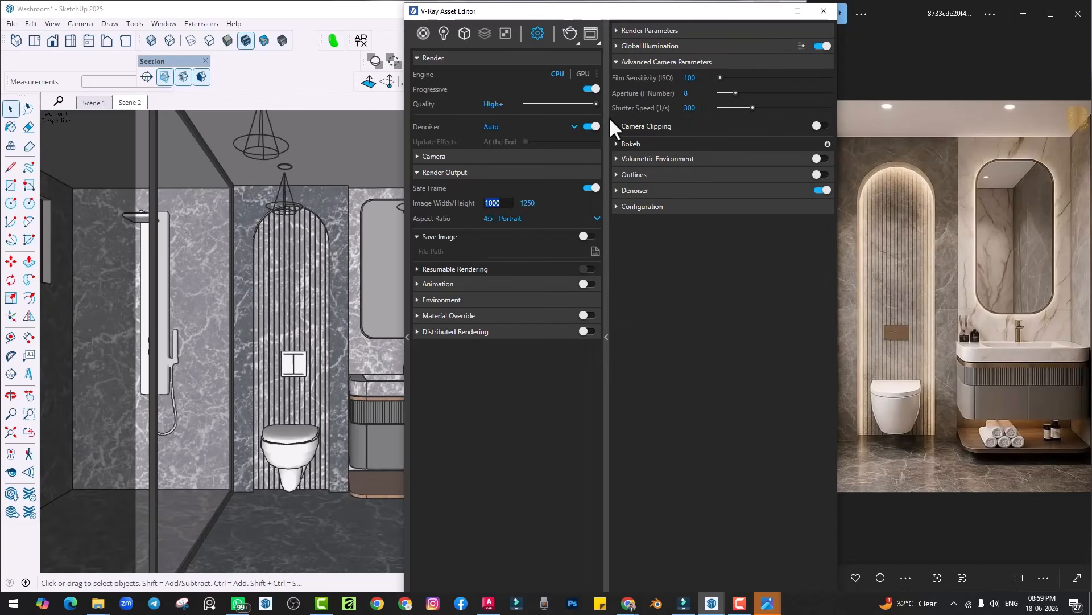
Step: Lower the render quality to Medium+, keep the image width at 1000, and move the Asset Editor off the V-Ray toolbar
mouse_move(595, 104)
mouse_down()
mouse_move(529, 103)
mouse_move(576, 104)
mouse_up()
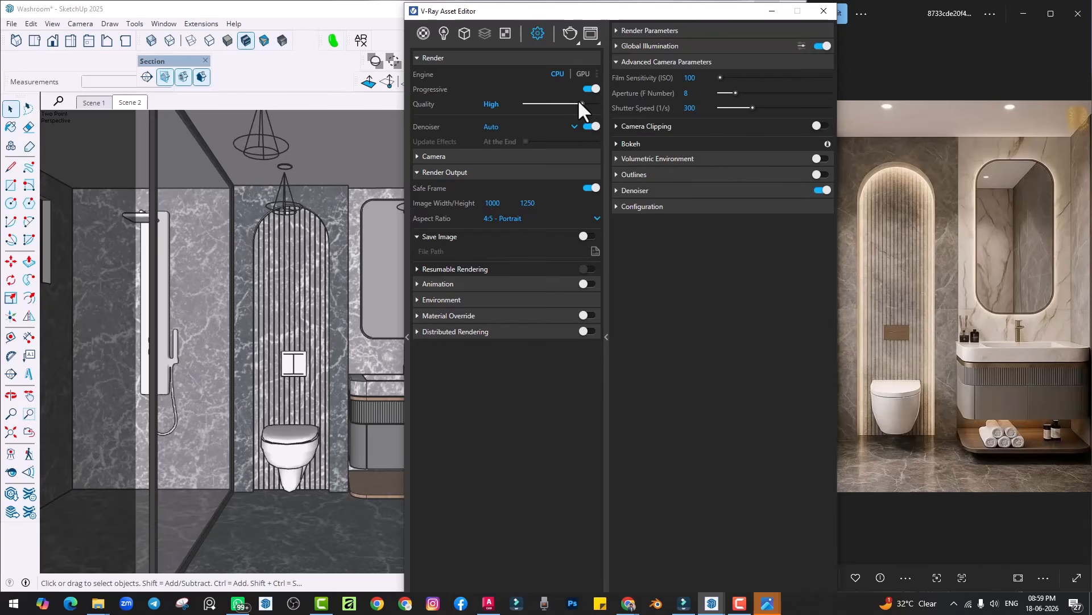
drag(580, 104, 551, 104)
mouse_move(569, 104)
mouse_down()
mouse_move(604, 107)
mouse_move(568, 104)
mouse_up()
click(561, 103)
double_click(499, 204)
mouse_move(557, 15)
mouse_down()
mouse_move(506, 28)
mouse_move(561, 32)
mouse_up()
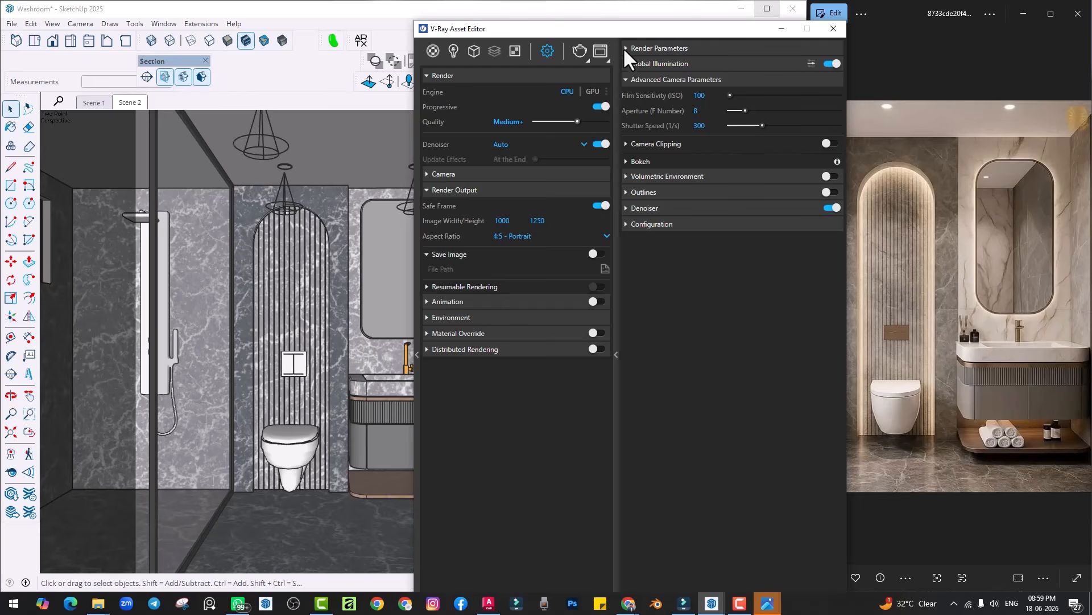
mouse_move(624, 47)
mouse_down()
mouse_move(623, 85)
mouse_move(657, 83)
mouse_up()
Step: Open the V-Ray Frame Buffer, reveal its layers and properties pane, and close the frame buffer
click(723, 62)
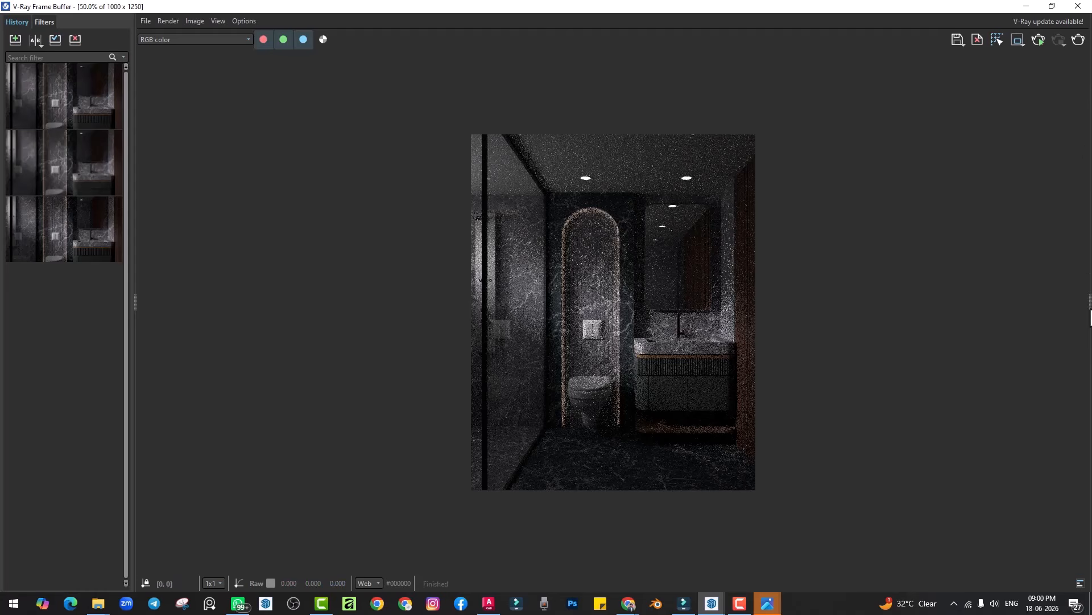
drag(1090, 318, 886, 333)
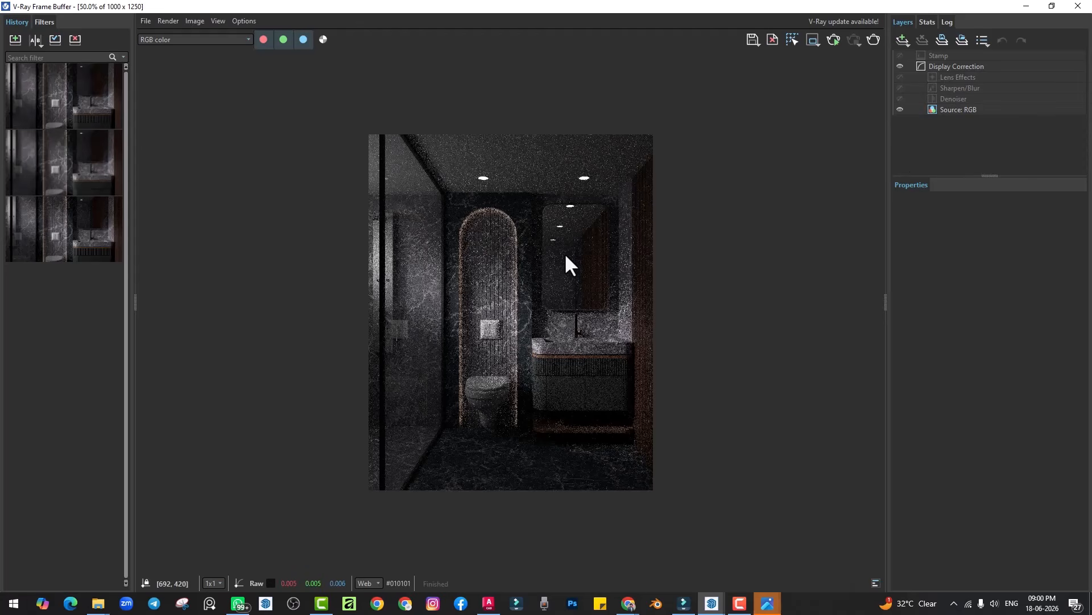
click(1078, 5)
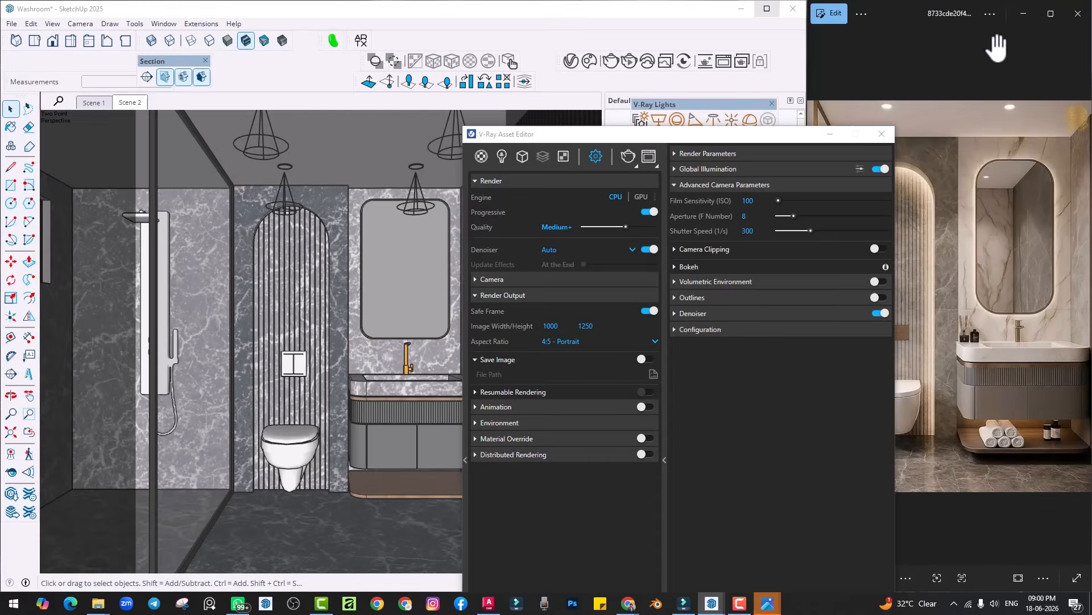
Step: Add a Light Mix render element to the scene and move the Asset Editor aside to uncover the model
drag(624, 135, 625, 70)
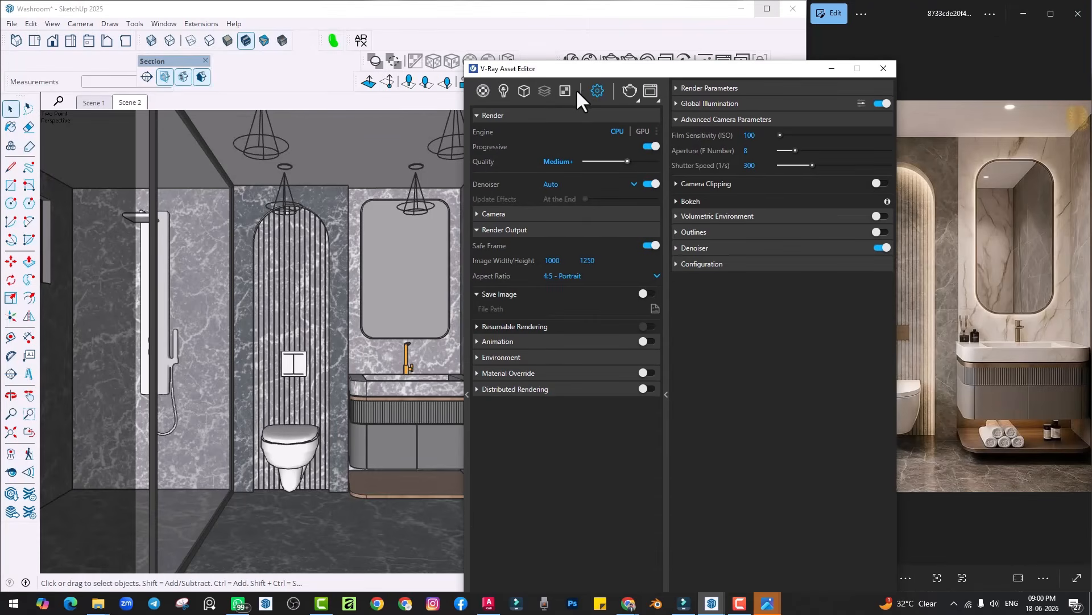
right_click(540, 91)
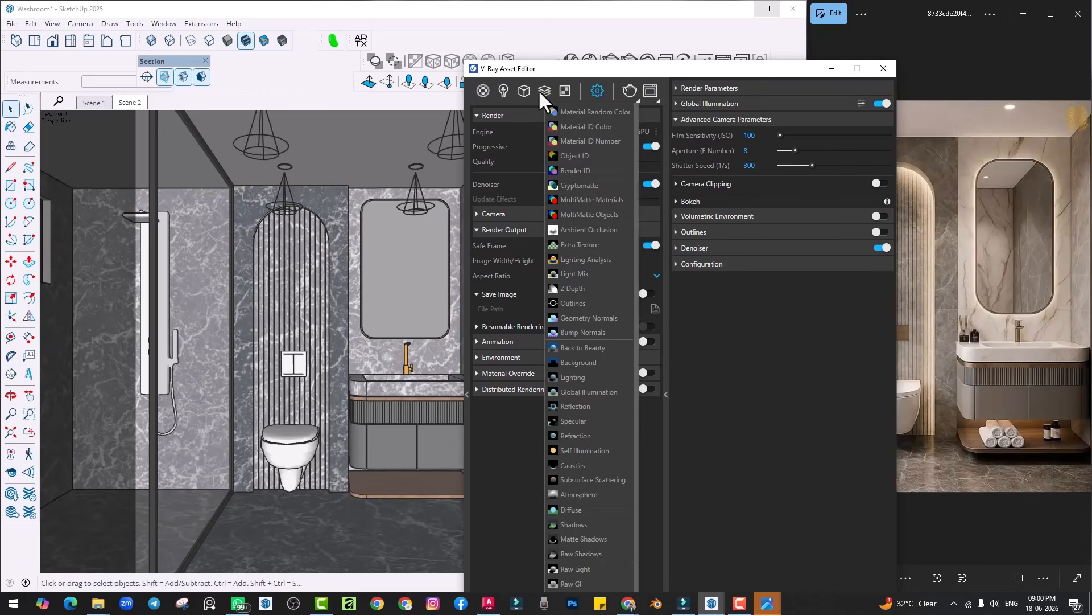
click(573, 273)
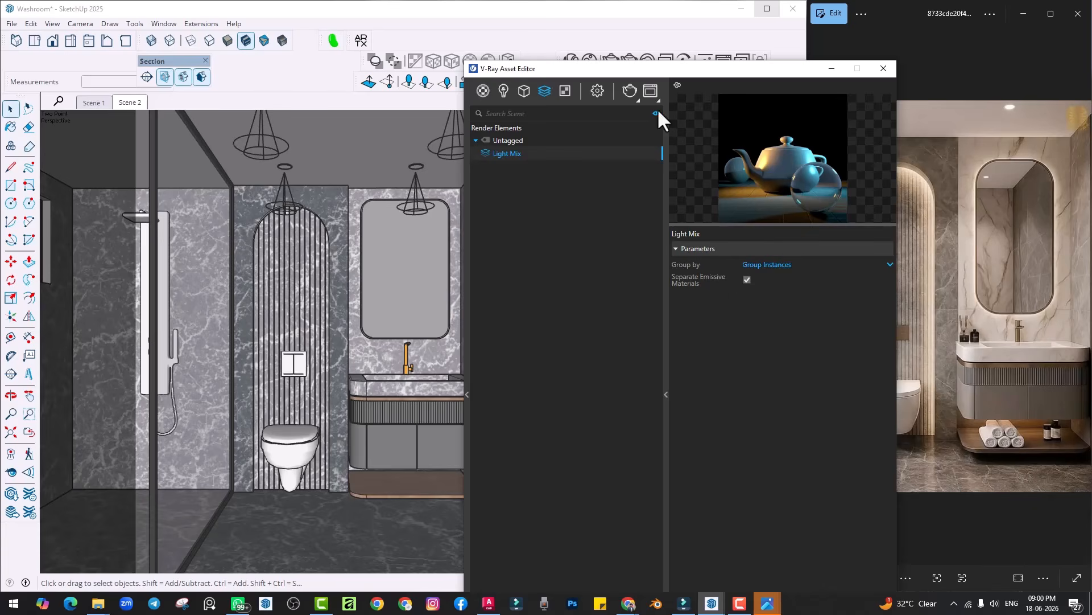
drag(579, 71, 670, 40)
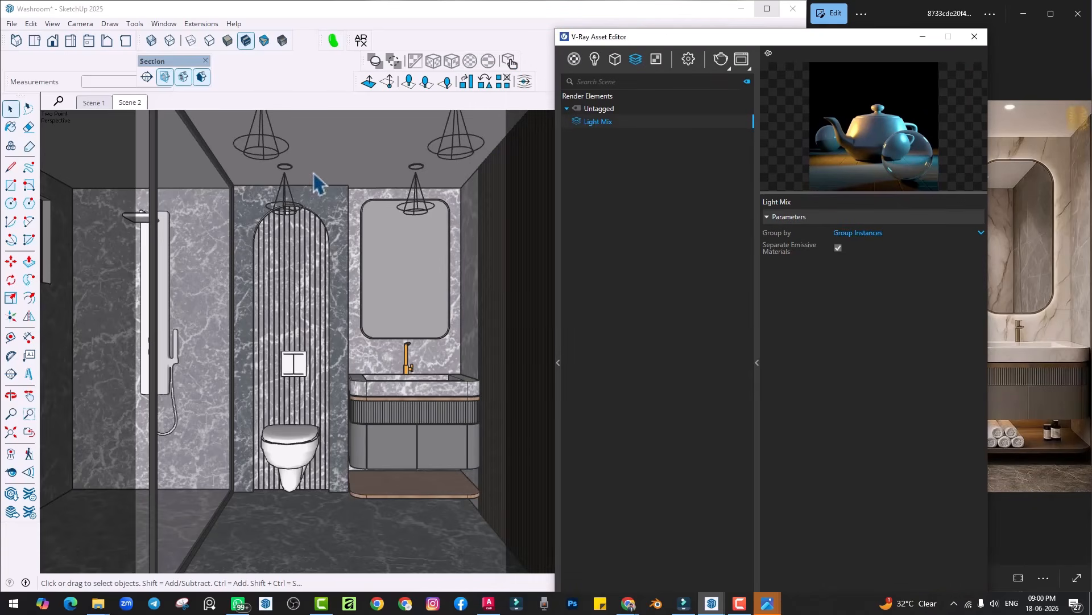
Step: Start a render of the washroom with the Light Mix element and close the frame buffer
click(742, 59)
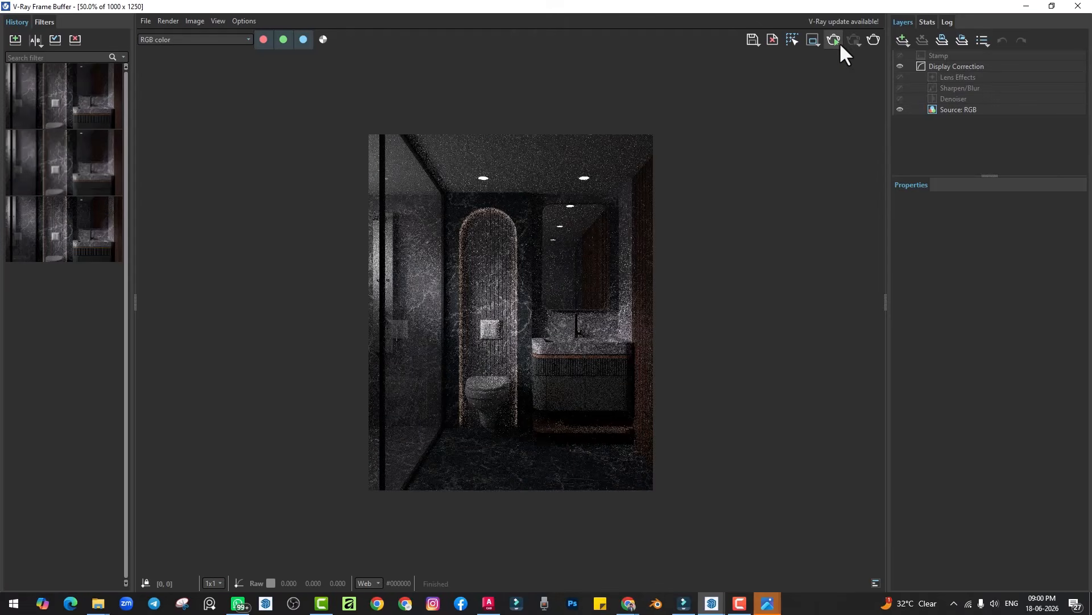
click(836, 38)
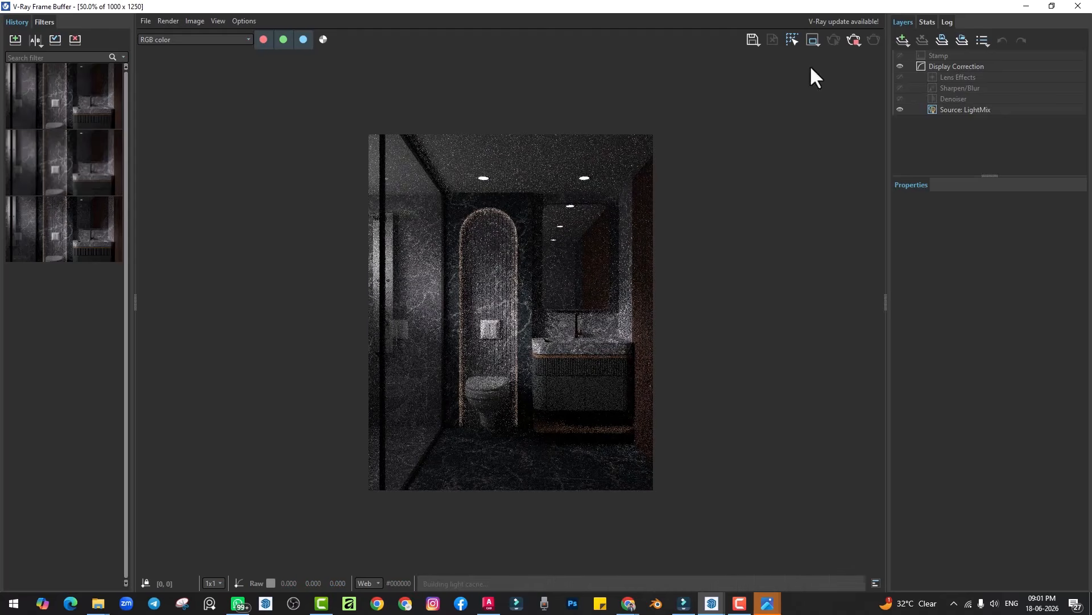
click(1078, 6)
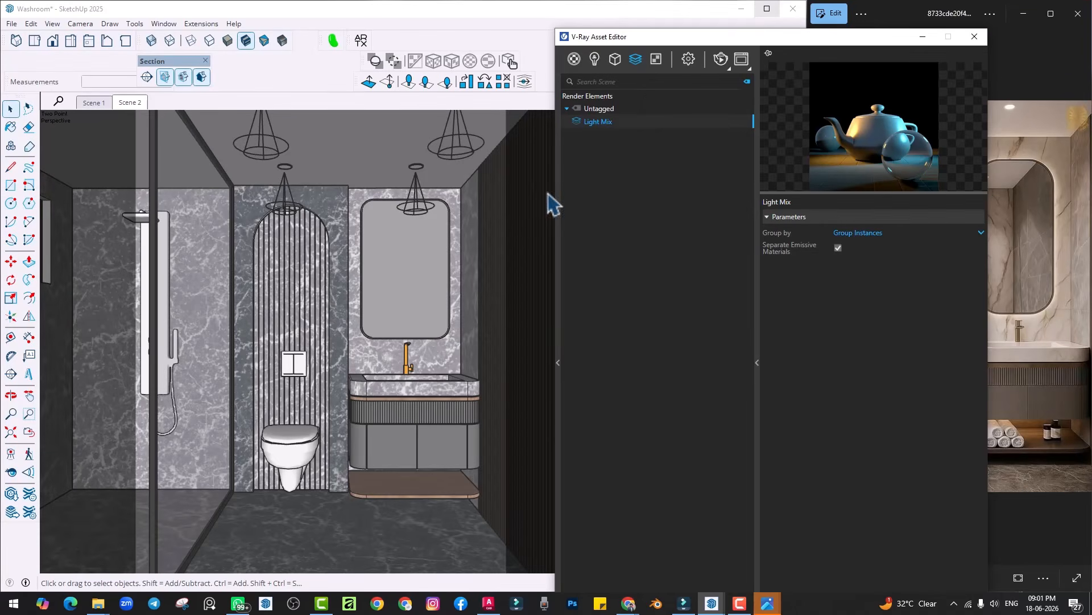
Step: Set the render output image width to 800 and render the washroom in the V-Ray Frame Buffer
click(689, 58)
drag(688, 41, 695, 22)
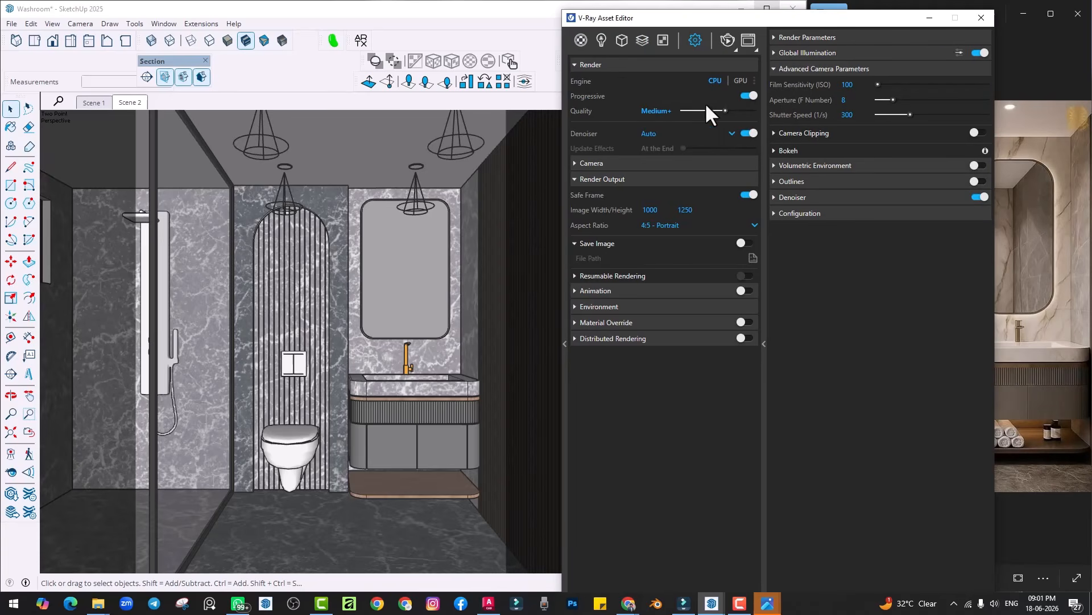
click(669, 208)
text(800)
key(Return)
click(745, 40)
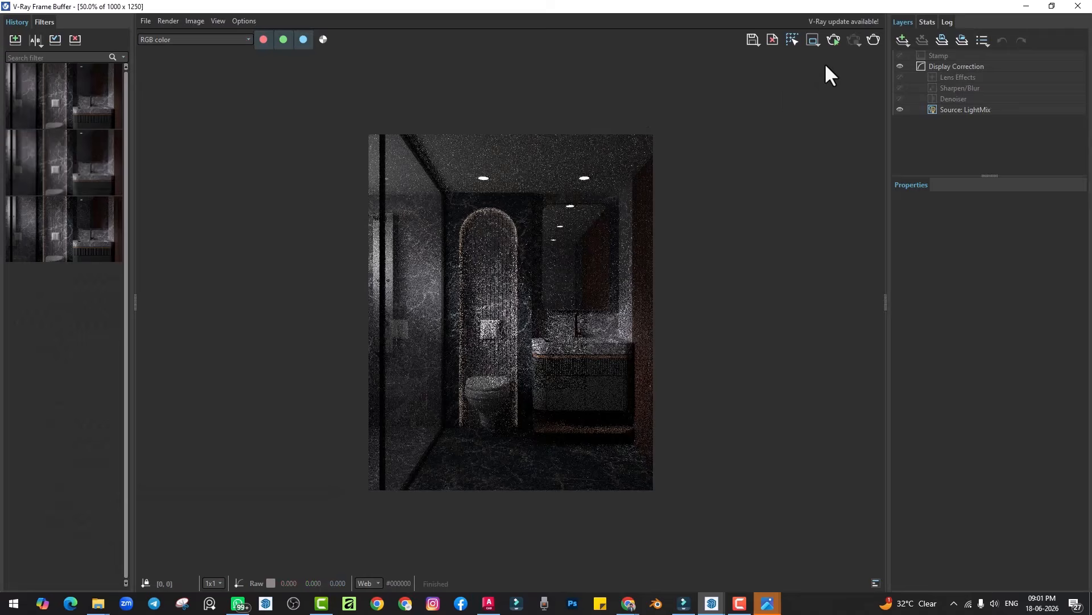
click(870, 39)
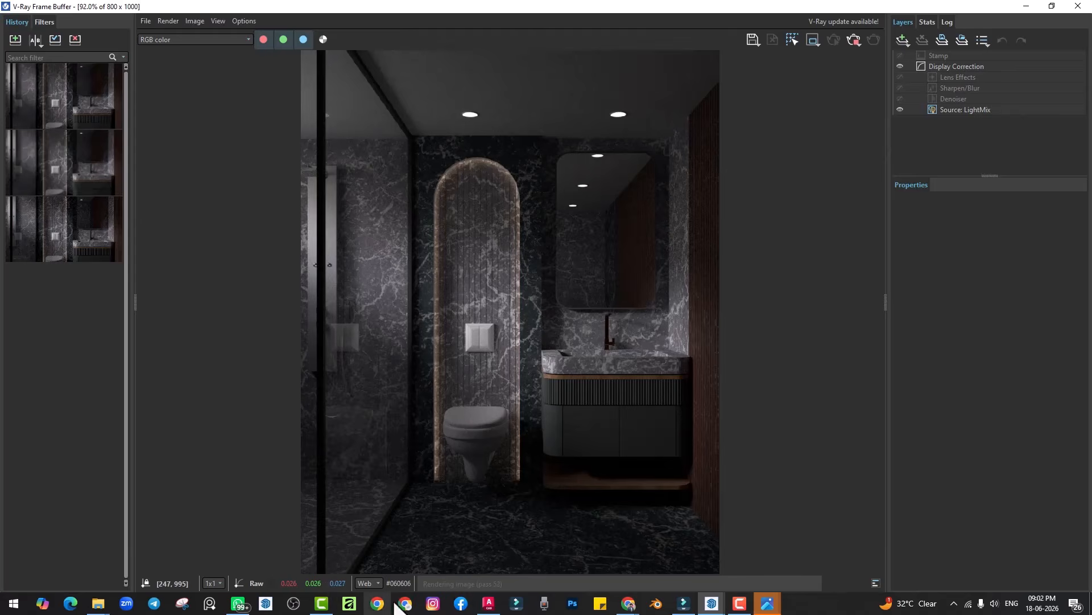
Step: Switch to Chrome and search Google for "INSTA post size" in a new tab
mouse_move(629, 604)
click(539, 558)
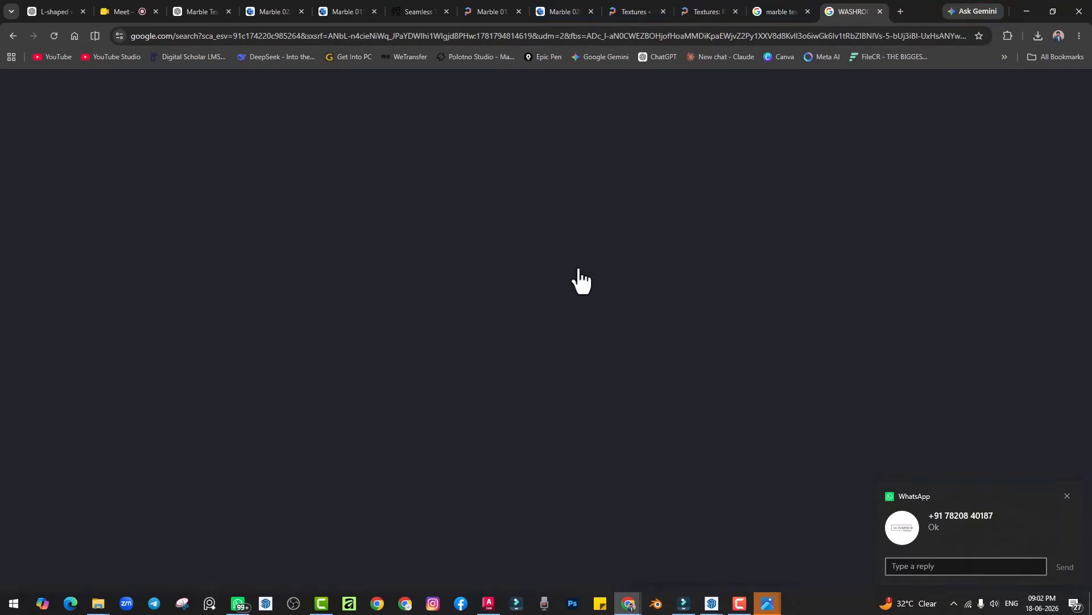
click(899, 11)
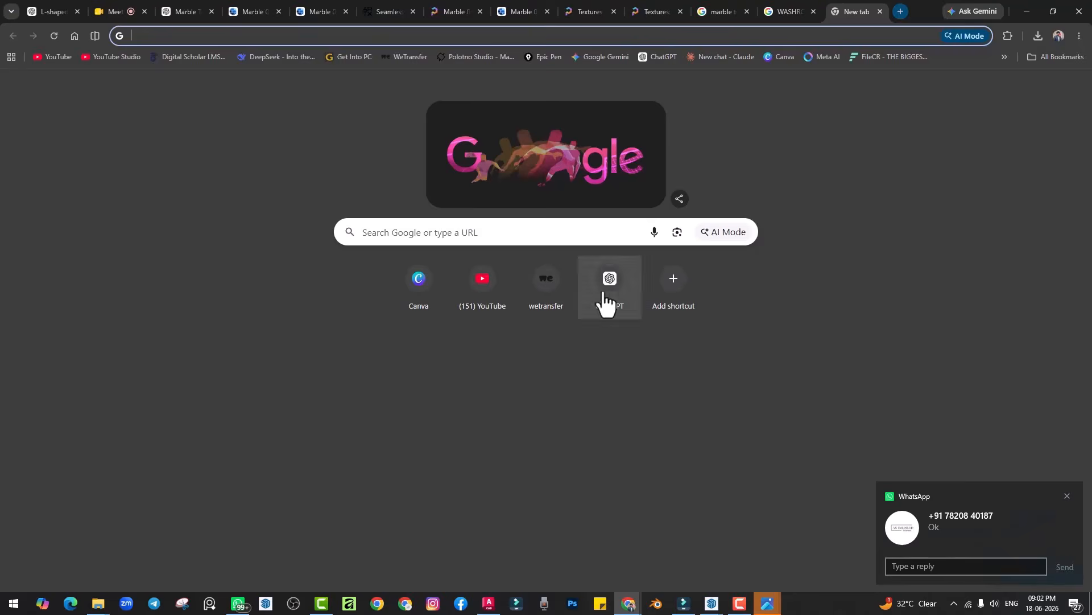
click(517, 231)
text(INST)
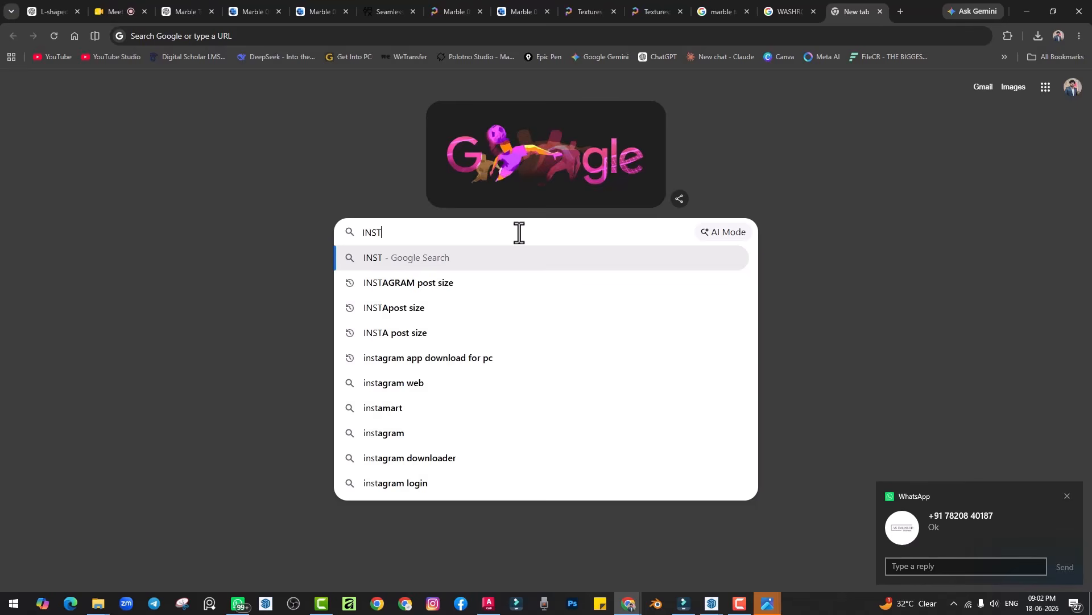
text(A POST)
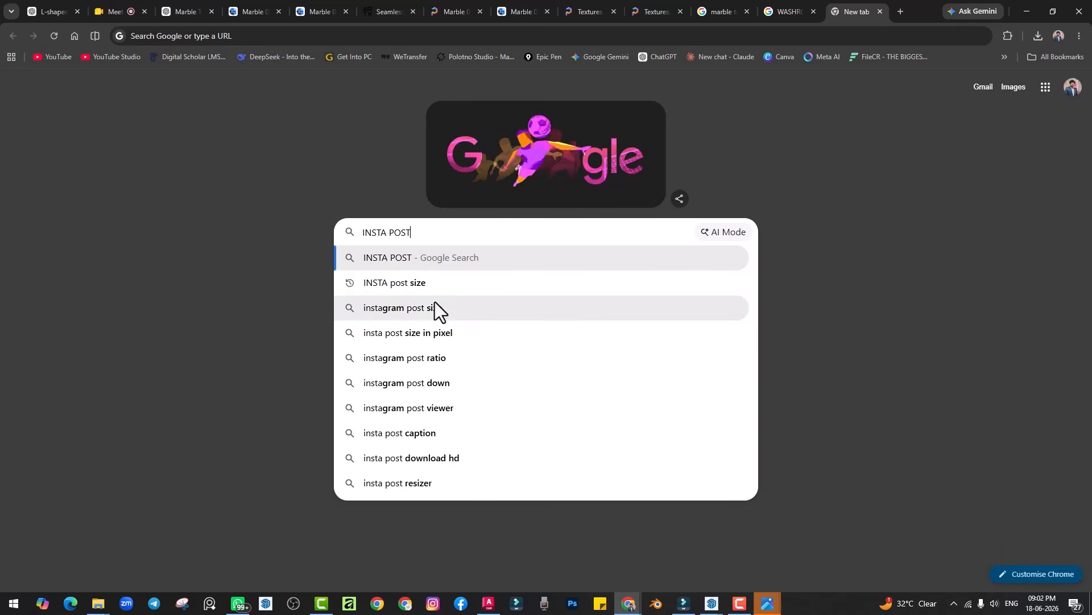
click(407, 292)
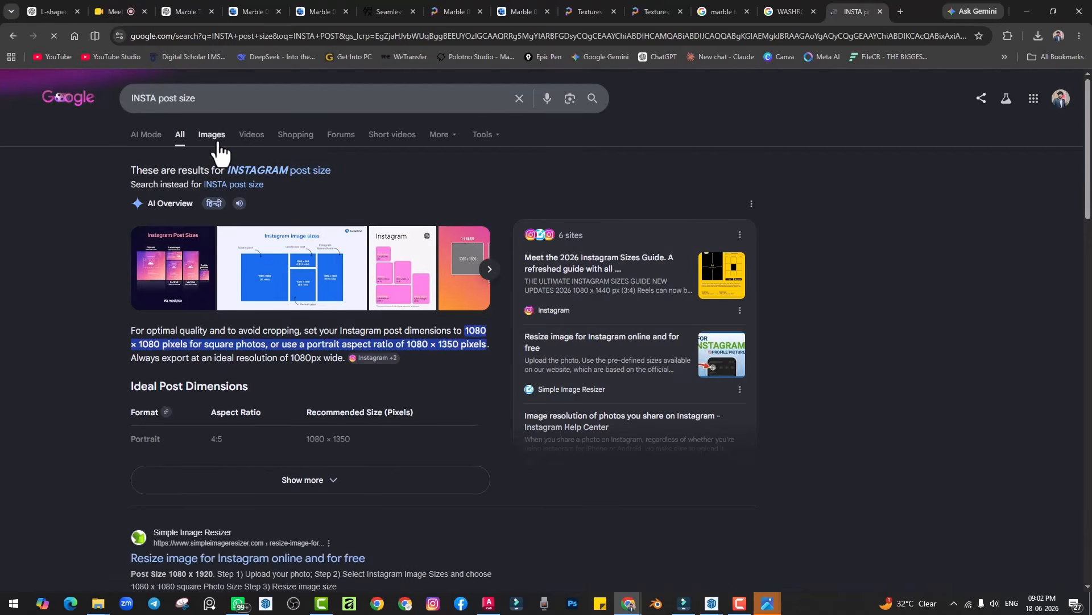
Step: Examine the Figma and Metricool image results for Instagram post sizes, and return to the V-Ray Frame Buffer
click(219, 143)
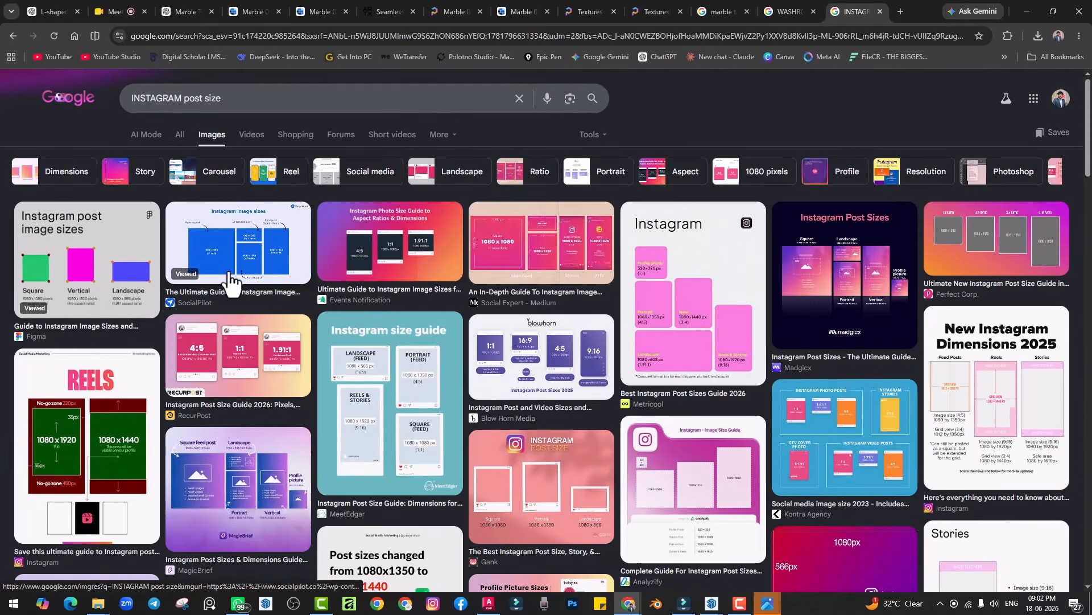
click(101, 284)
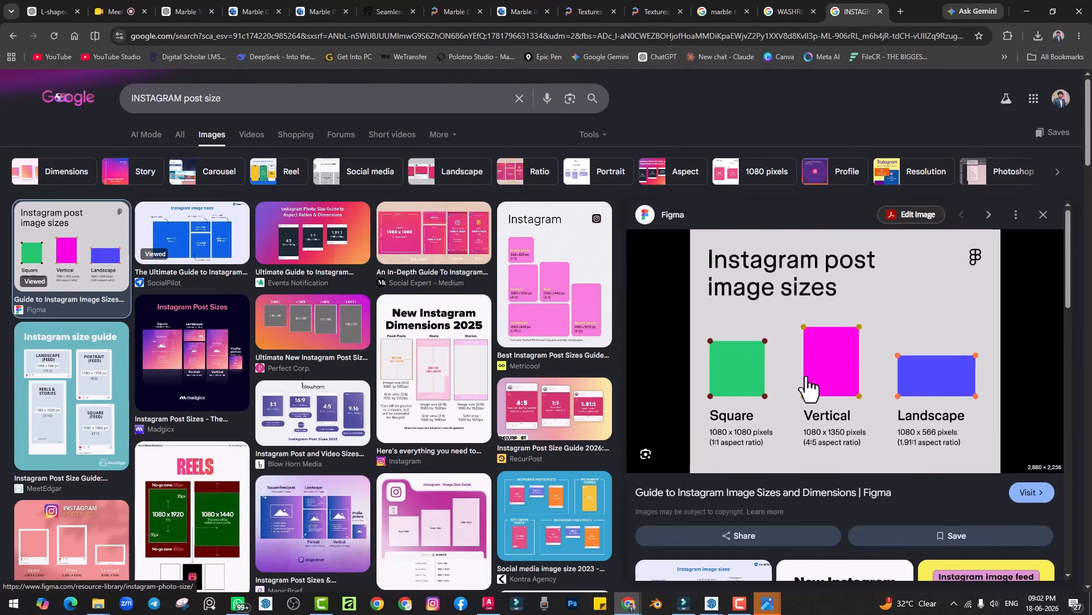
click(559, 339)
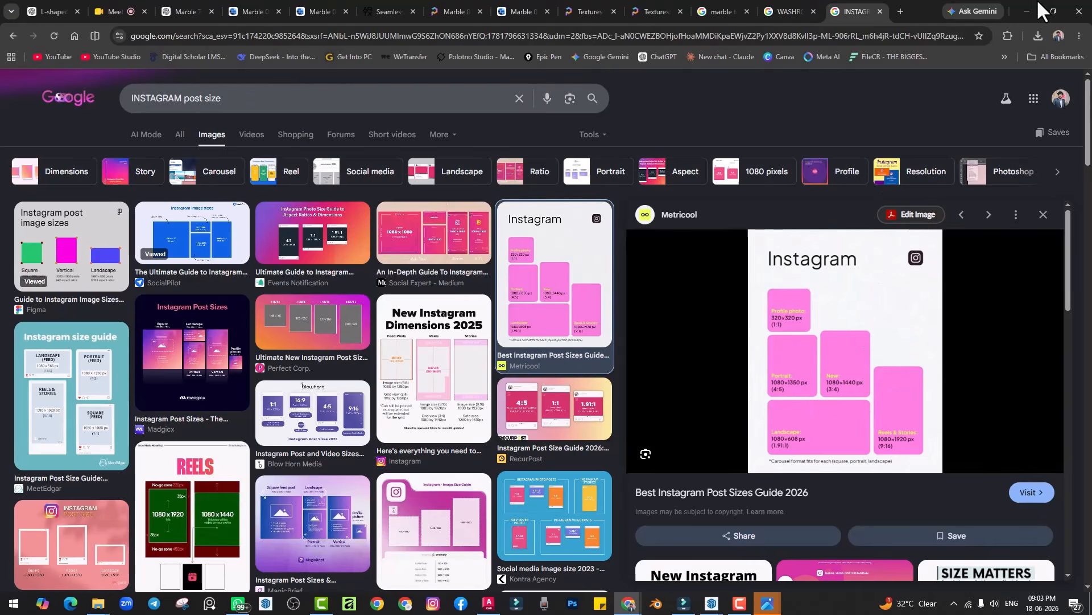
click(1016, 4)
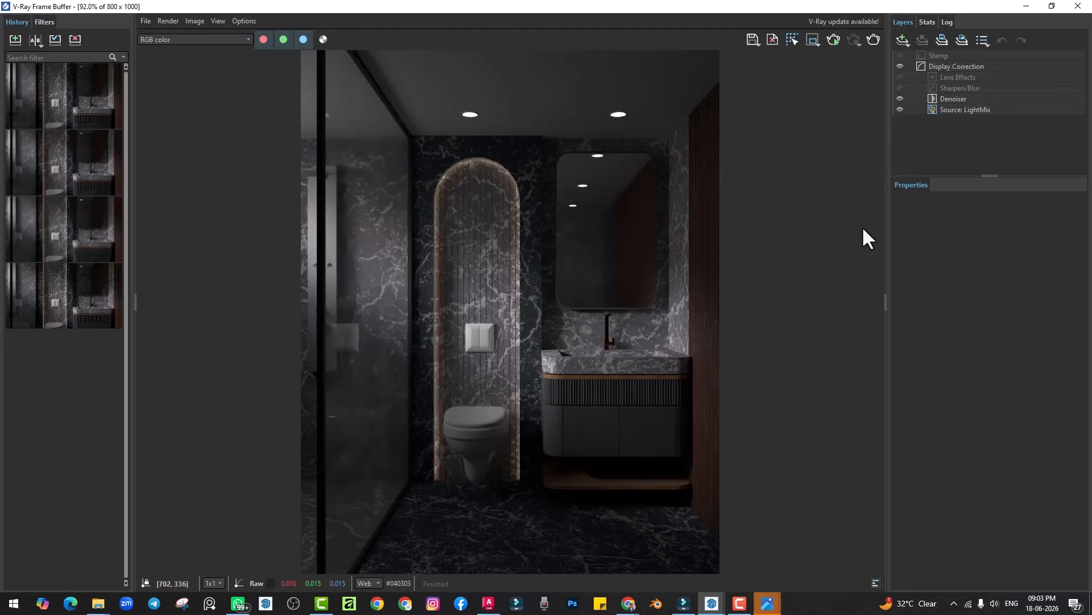
Step: Add an Exposure correction layer with exposure about 2.37, highlight burn 0.45 and contrast about 0.13
click(904, 40)
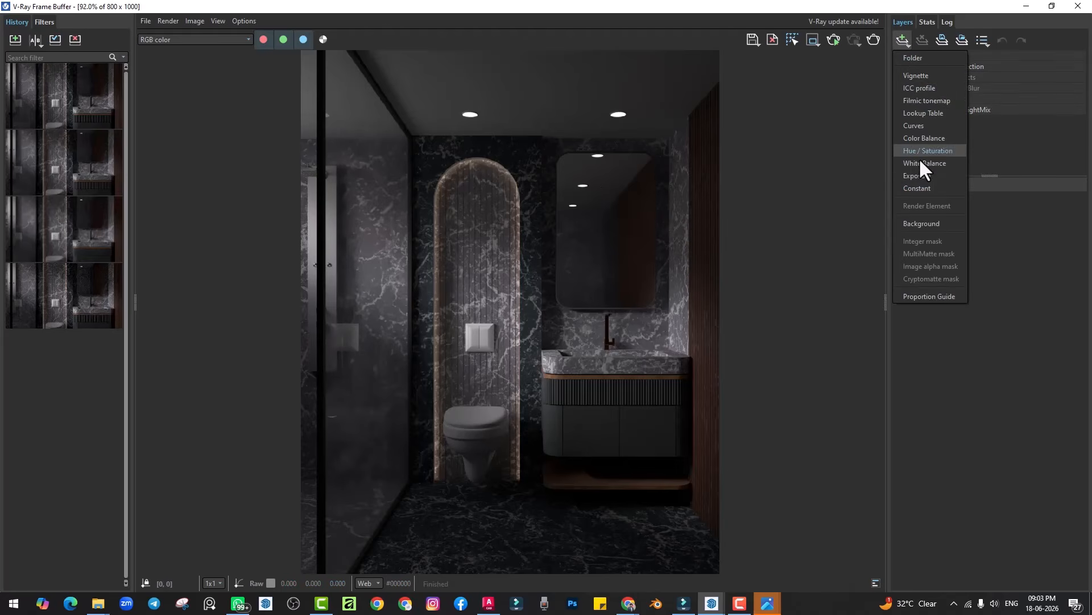
click(918, 175)
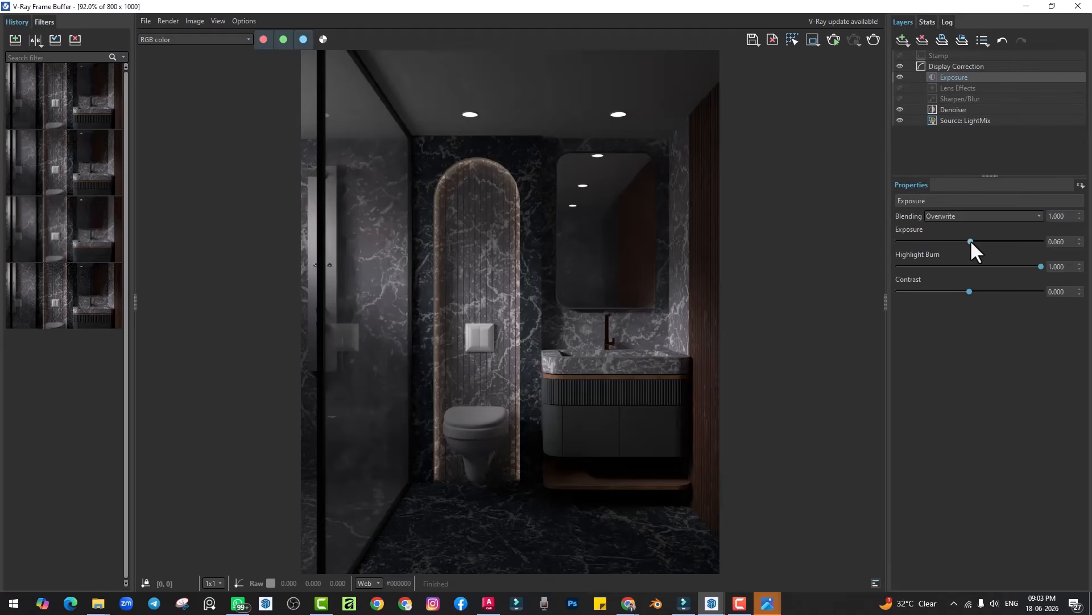
drag(971, 241, 1002, 242)
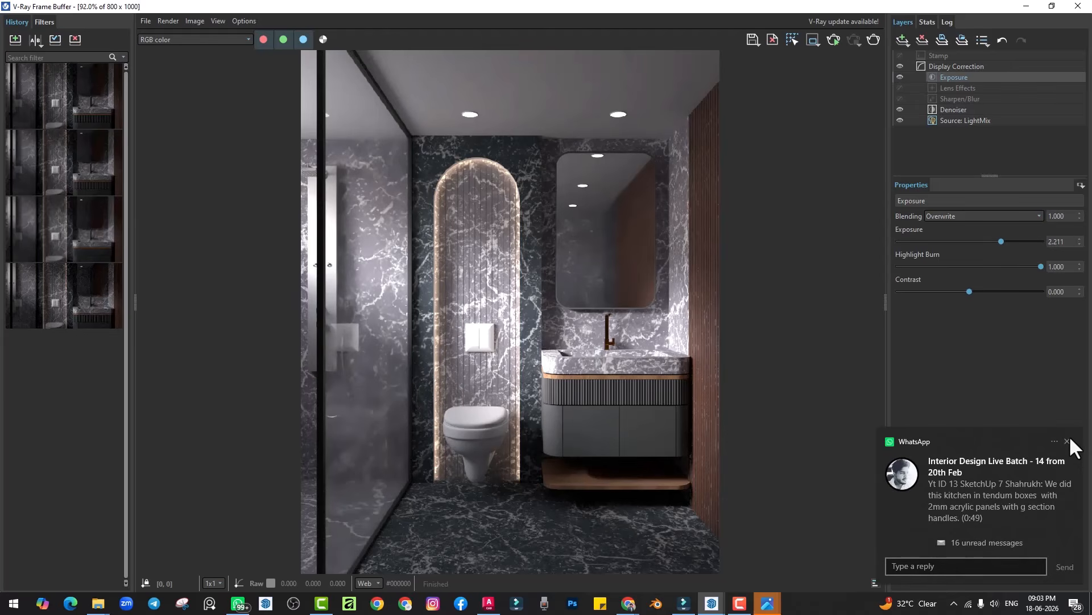
click(1069, 442)
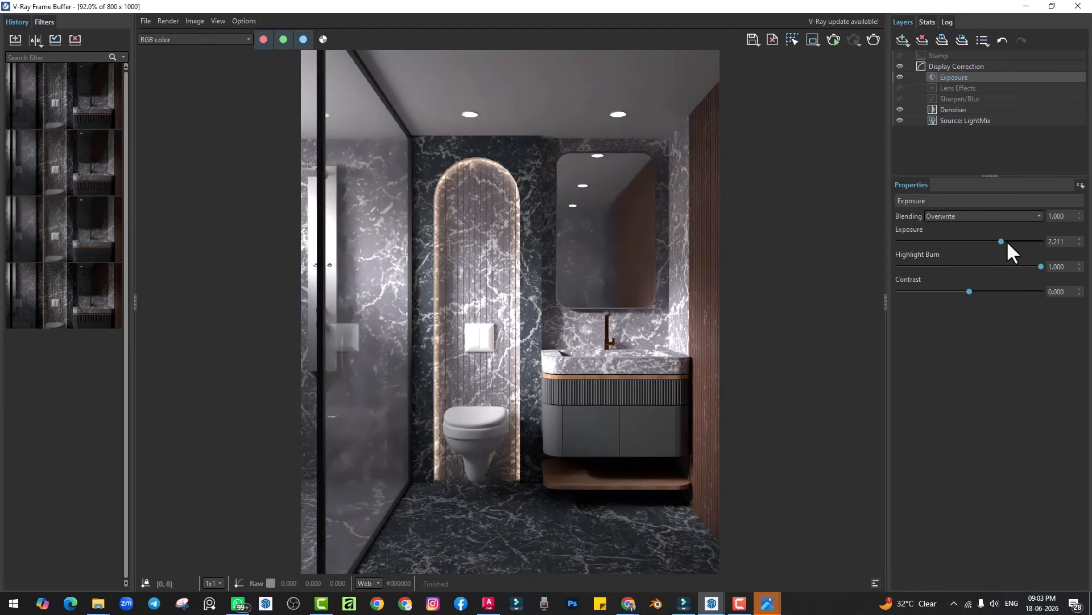
drag(1006, 241, 998, 241)
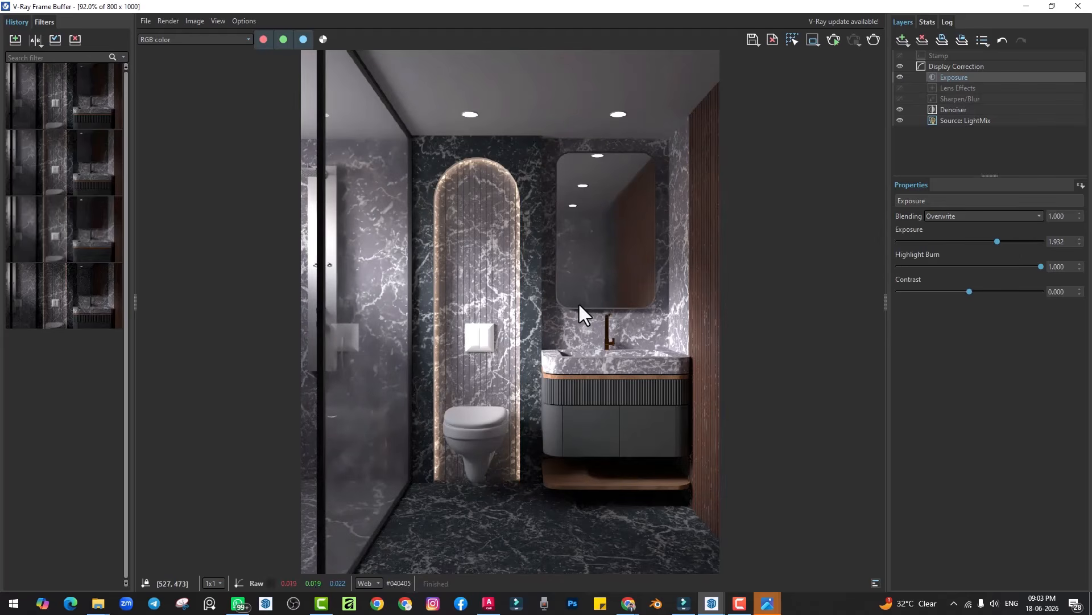
drag(999, 241, 1019, 241)
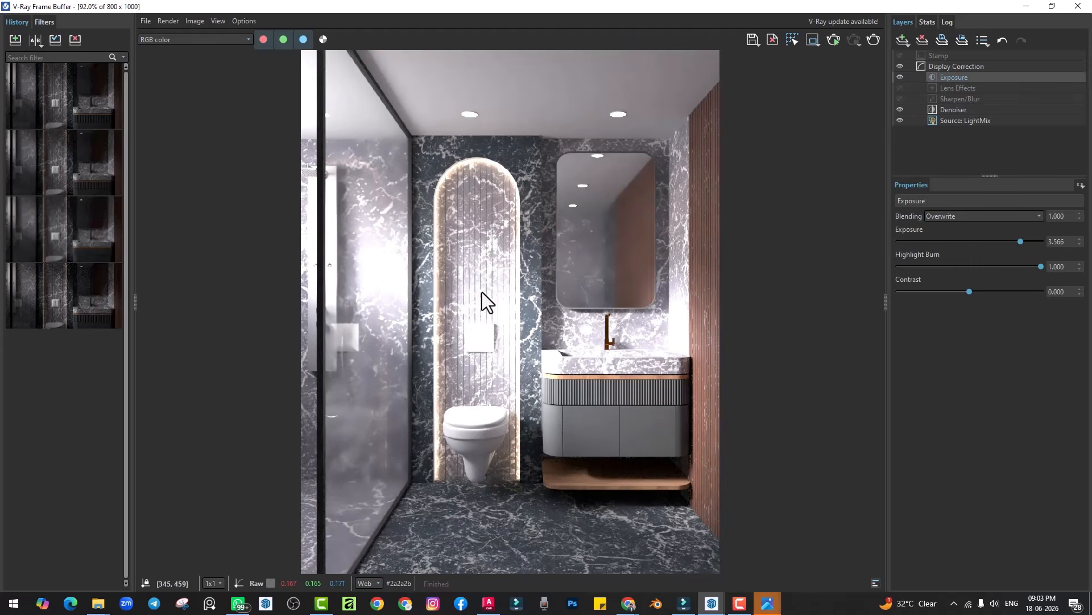
drag(1021, 241, 1003, 241)
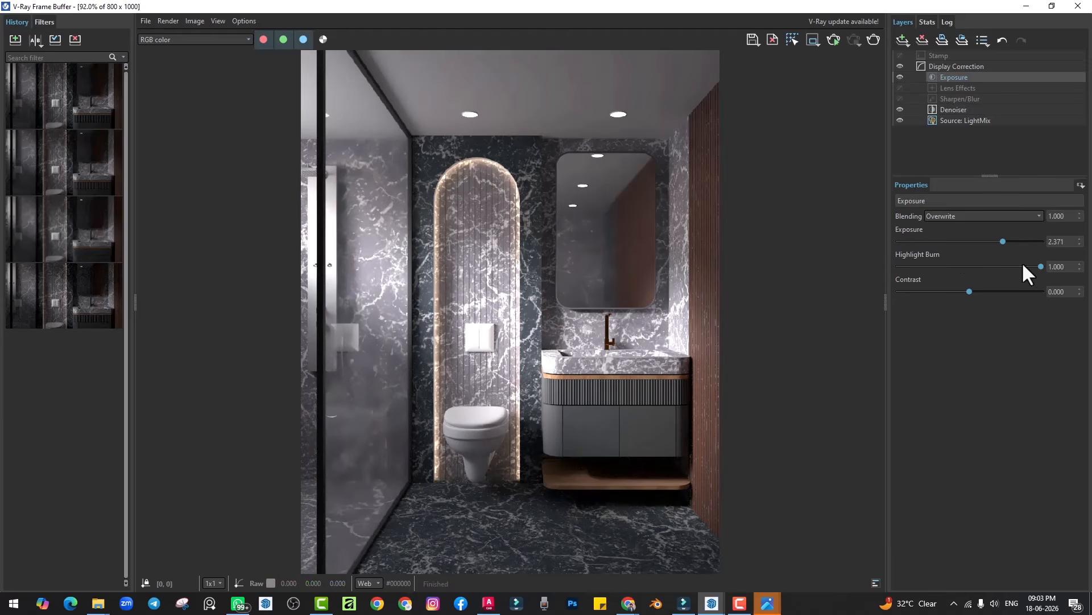
mouse_move(1036, 266)
mouse_down()
mouse_move(960, 266)
mouse_move(1067, 254)
mouse_move(961, 266)
mouse_up()
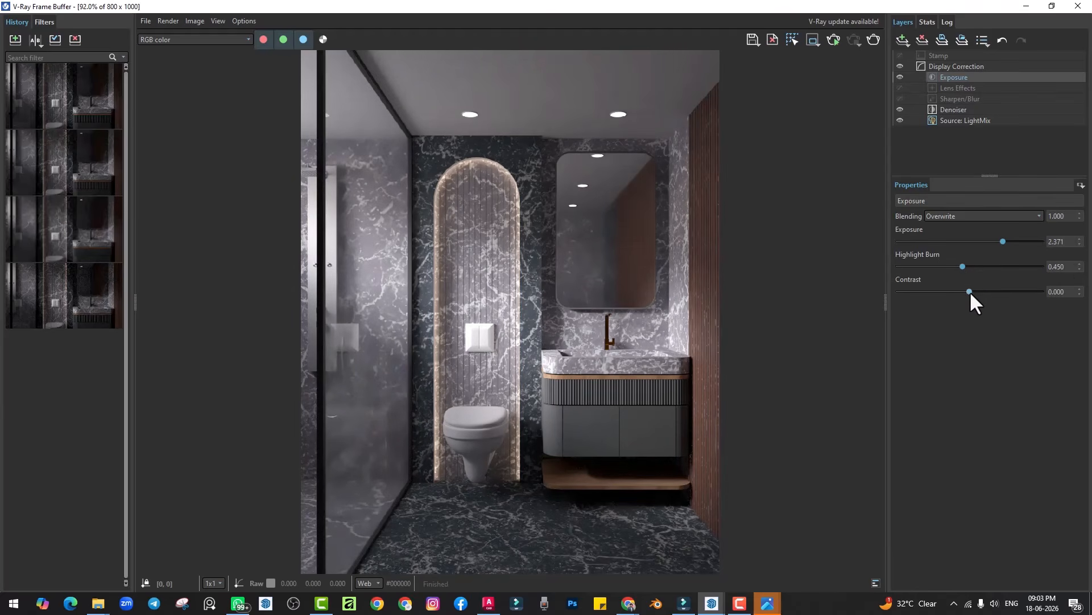
drag(970, 291, 980, 292)
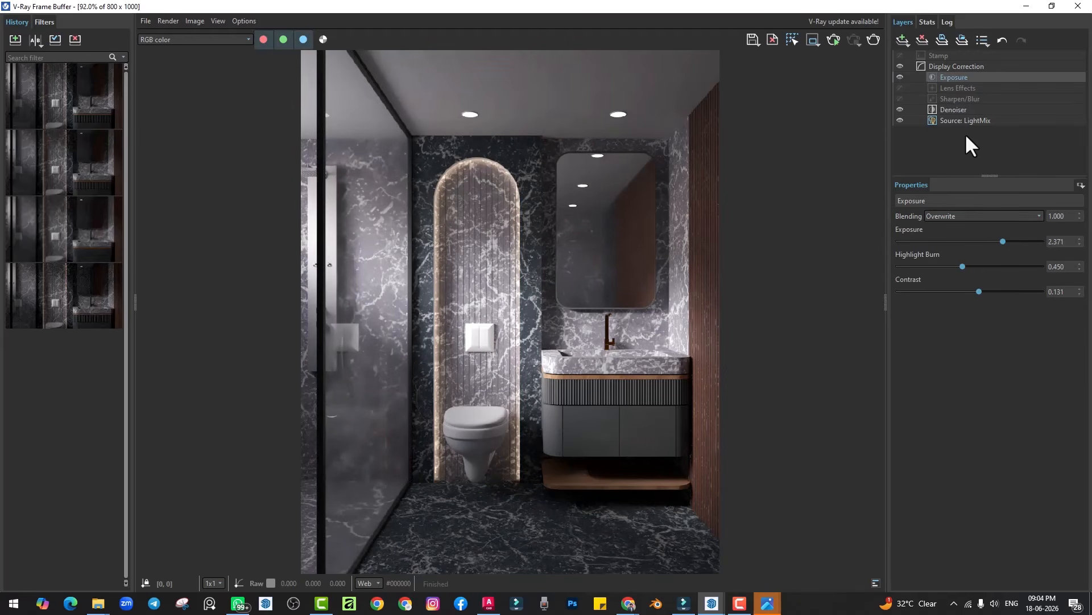
Step: Add a White Balance correction layer with the temperature at about 7155, and recheck the Exposure layer's contrast
click(903, 40)
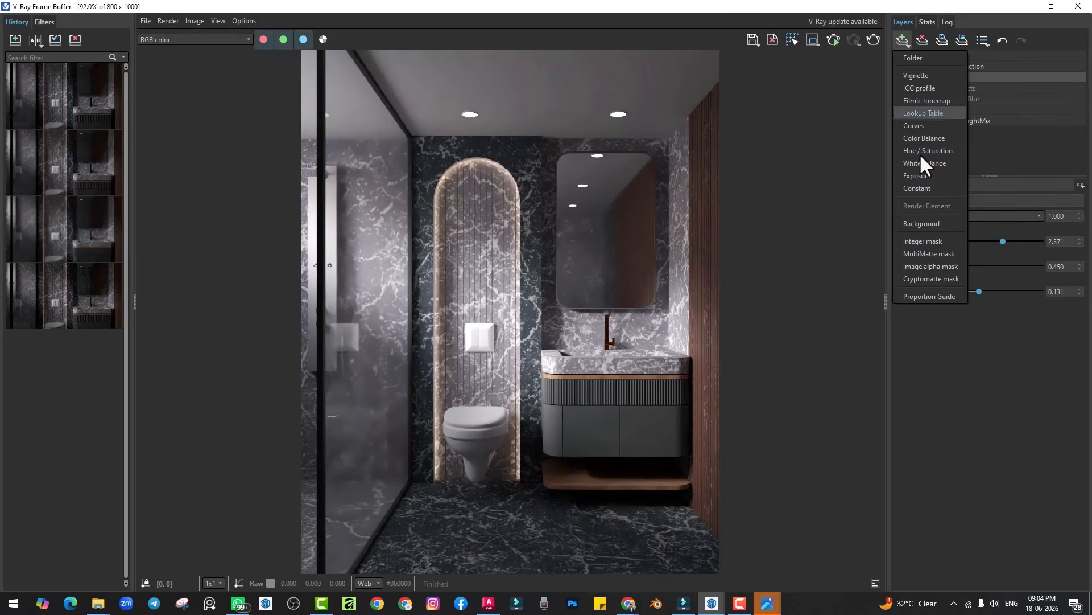
click(926, 162)
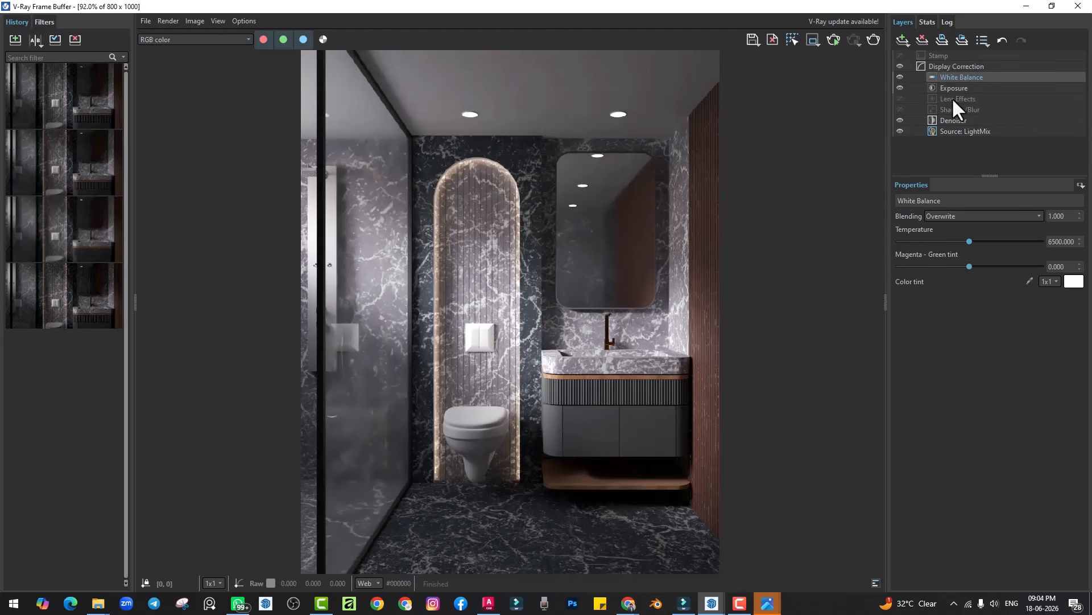
mouse_move(969, 241)
mouse_down()
mouse_move(949, 242)
mouse_move(1000, 241)
mouse_move(971, 242)
mouse_move(984, 241)
mouse_up()
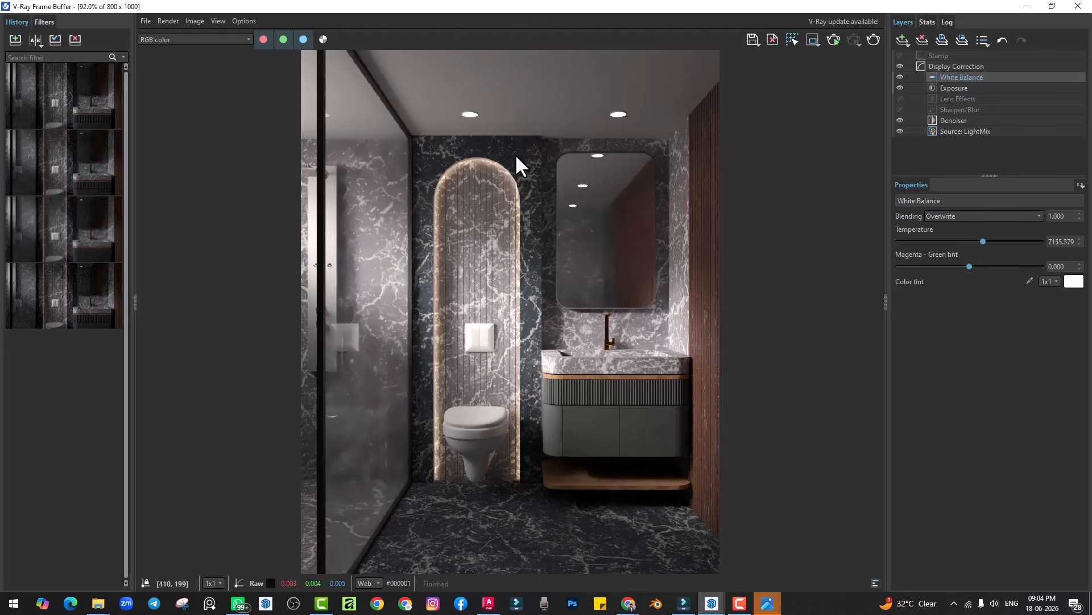
click(945, 88)
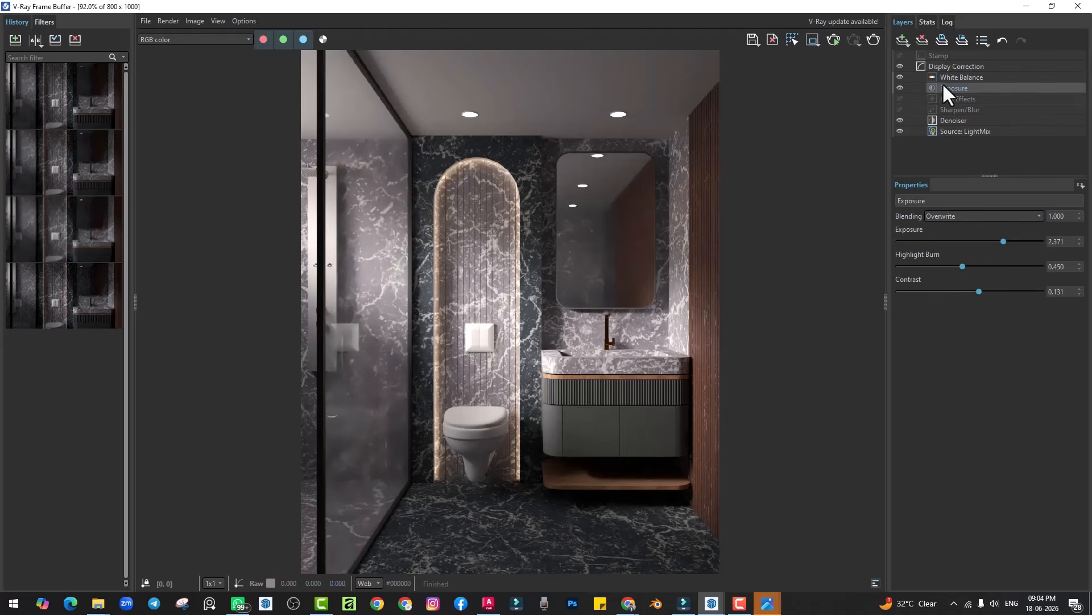
mouse_move(978, 291)
mouse_down()
mouse_move(1002, 291)
mouse_move(978, 291)
mouse_up()
Step: Turn off all lights in the LightMix source and preview Emissive, Emissive#1, Rectangle Light and Spot Light one at a time
click(966, 132)
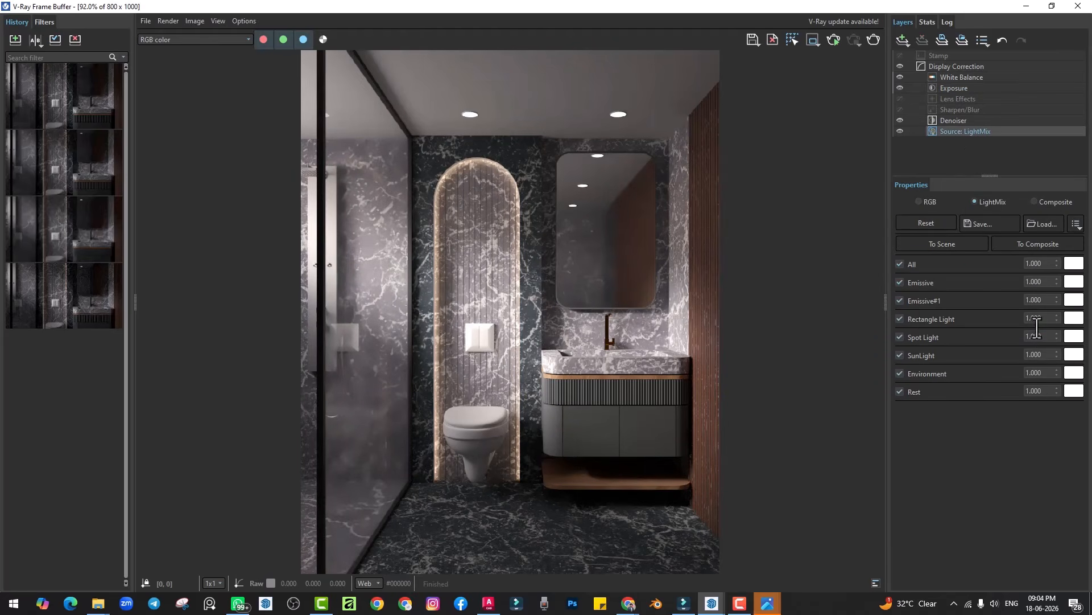
click(899, 264)
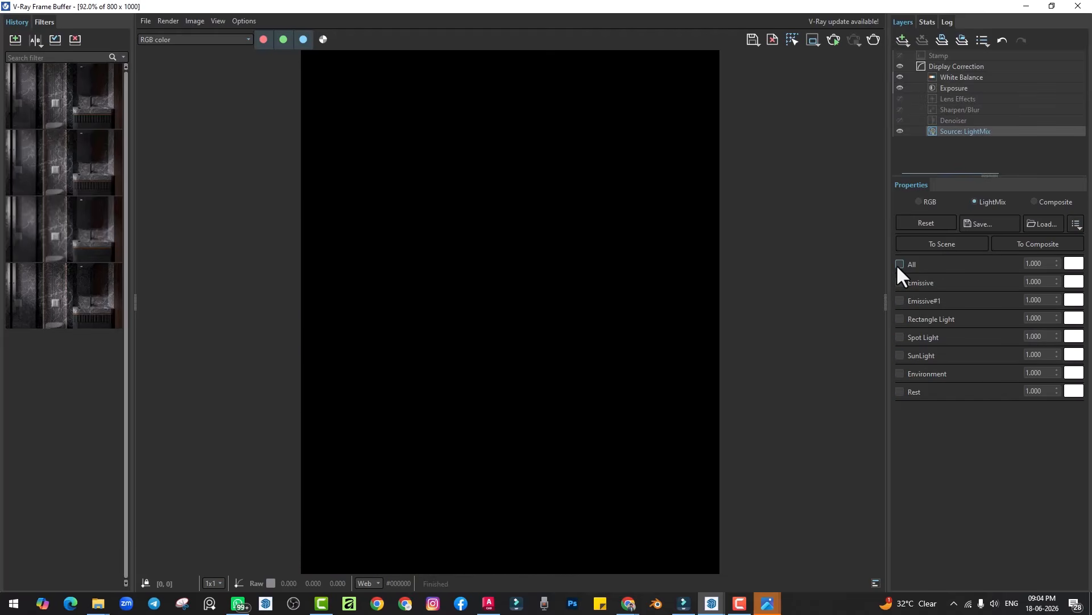
click(899, 282)
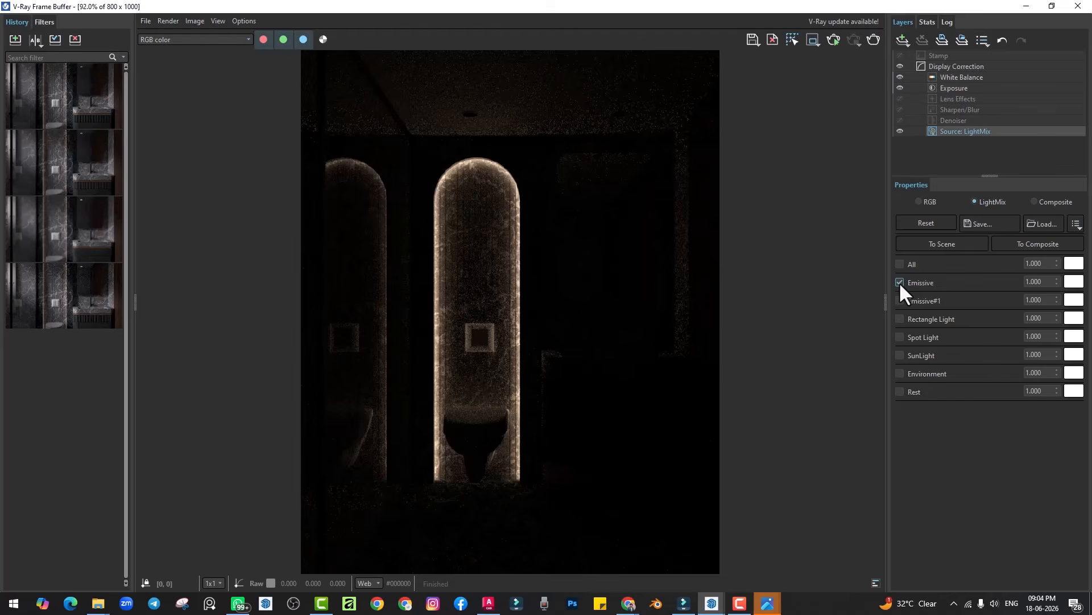
click(900, 282)
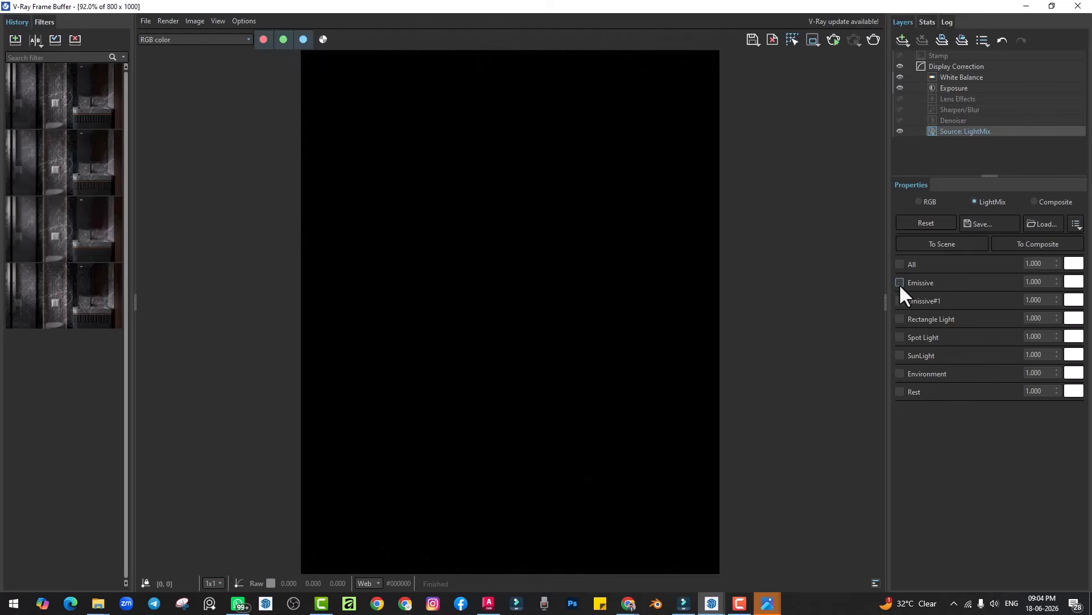
click(899, 300)
click(899, 300)
click(899, 318)
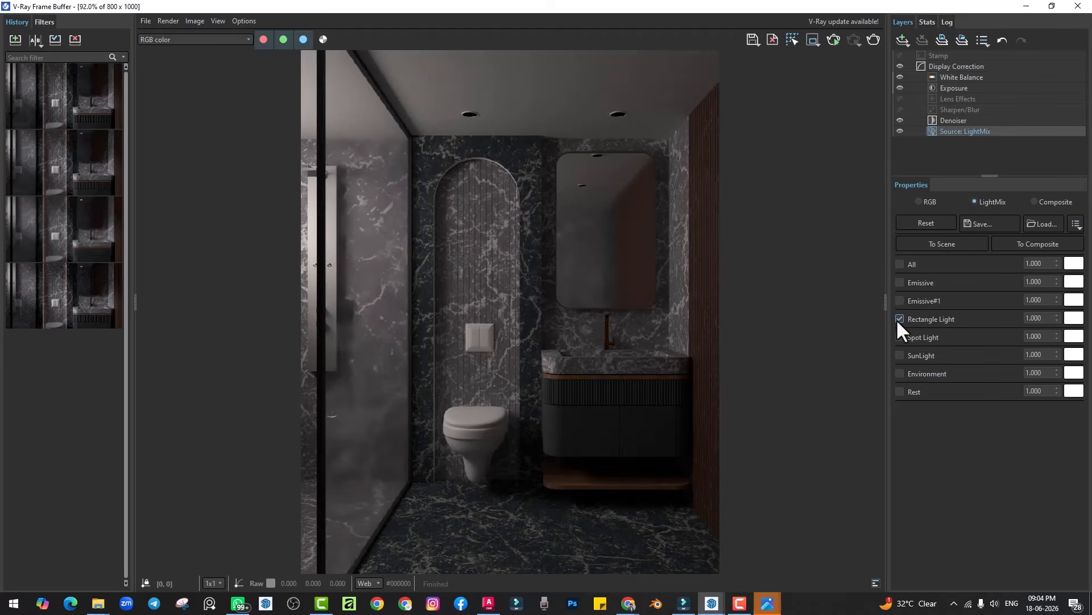
click(899, 319)
click(899, 337)
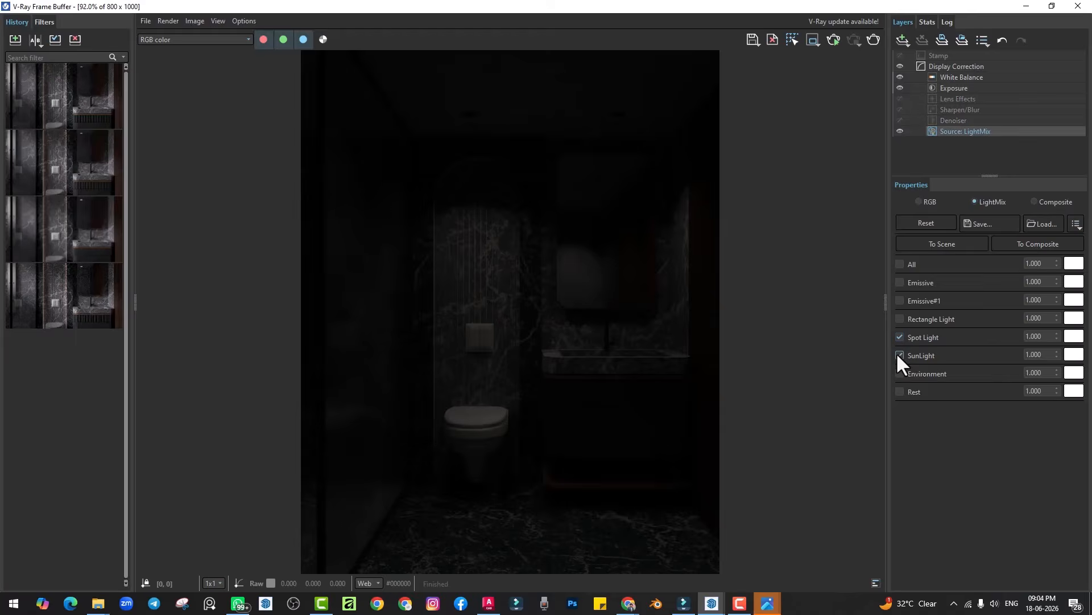
click(898, 355)
click(898, 337)
Step: Enable only SunLight in the light mix, raise its intensity to 1.840 and warm its color to about 5994 K
click(897, 354)
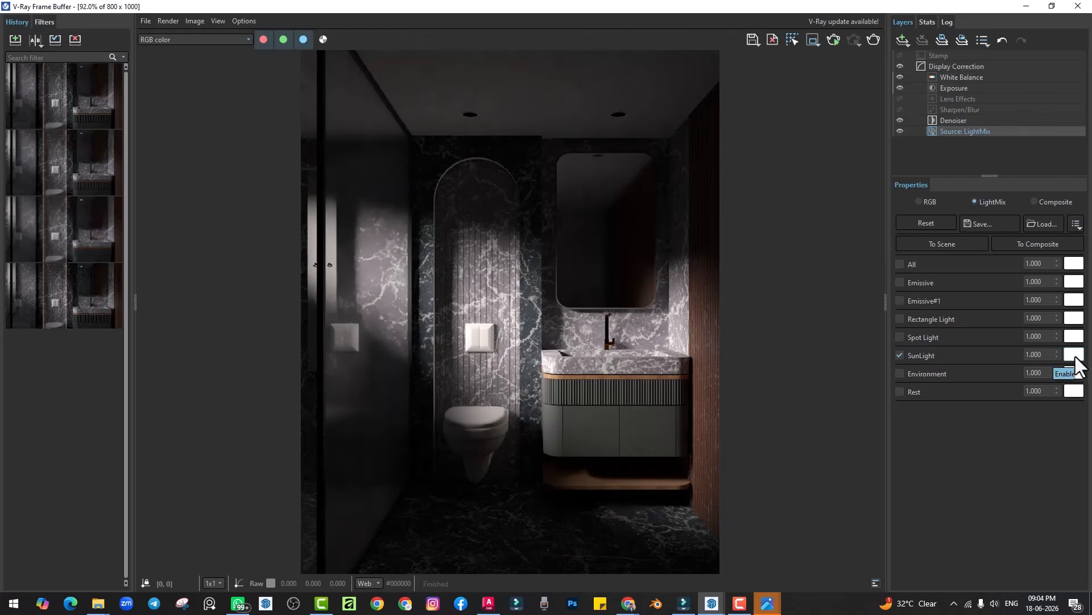
drag(1057, 353, 1052, 262)
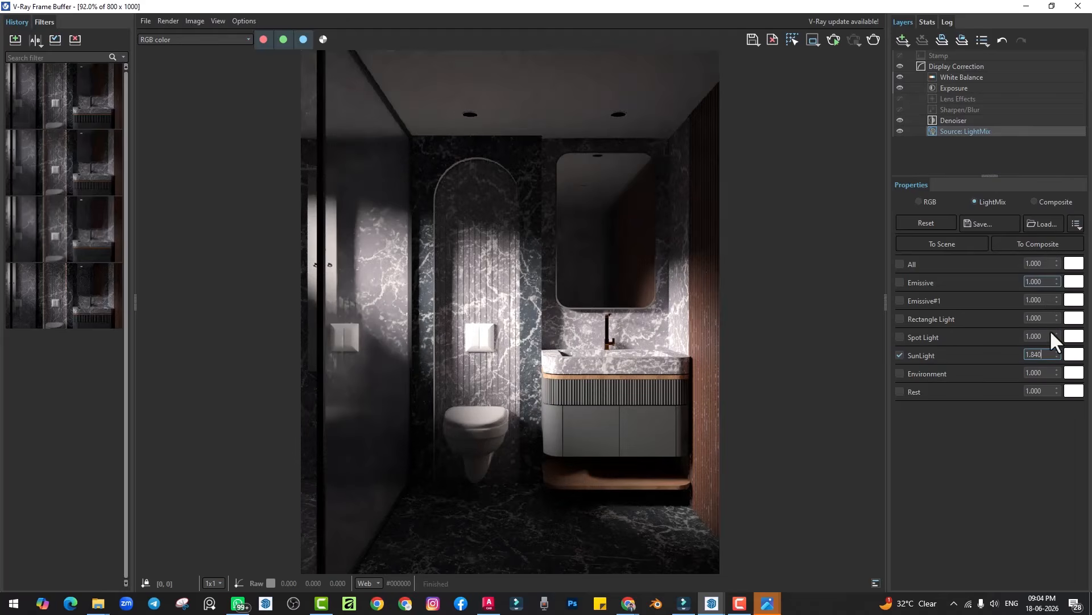
click(1073, 354)
drag(1008, 499, 1010, 497)
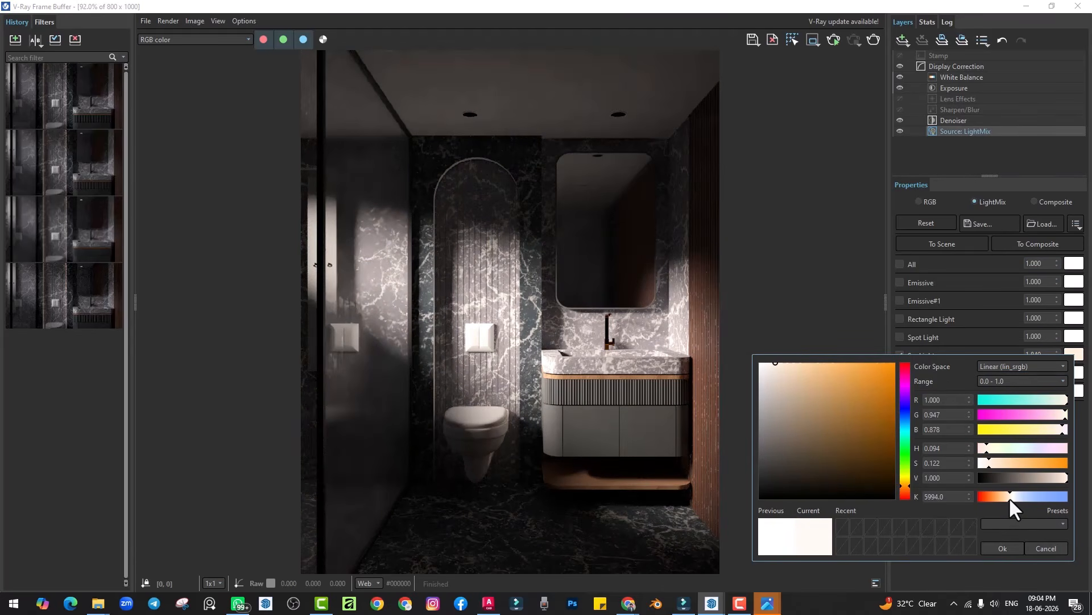
click(1013, 550)
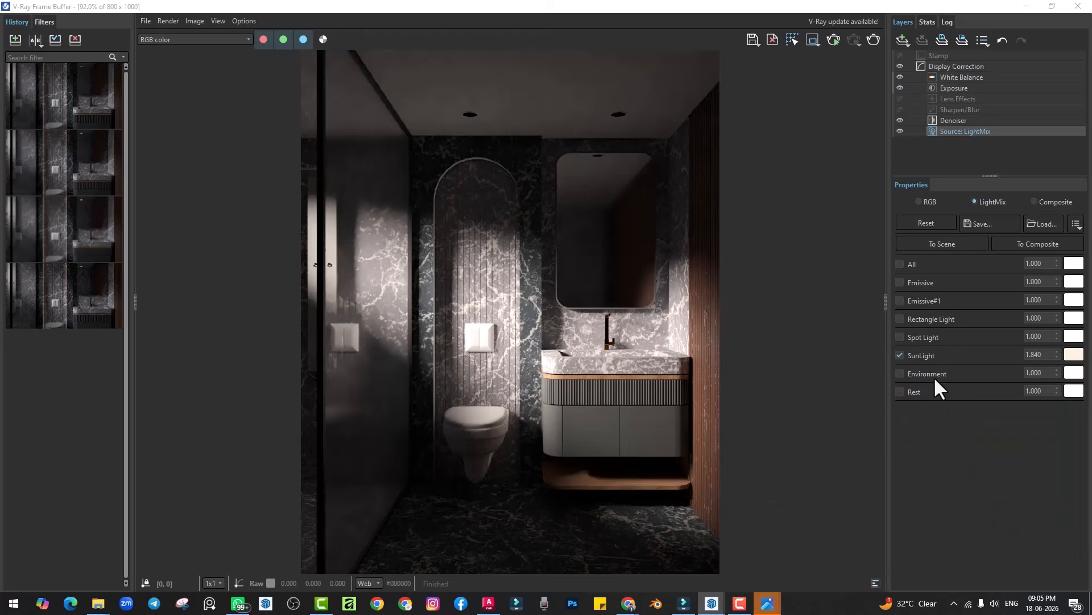
Step: Enable Rectangle Light alongside SunLight and cool its color to about 9650 K
click(898, 318)
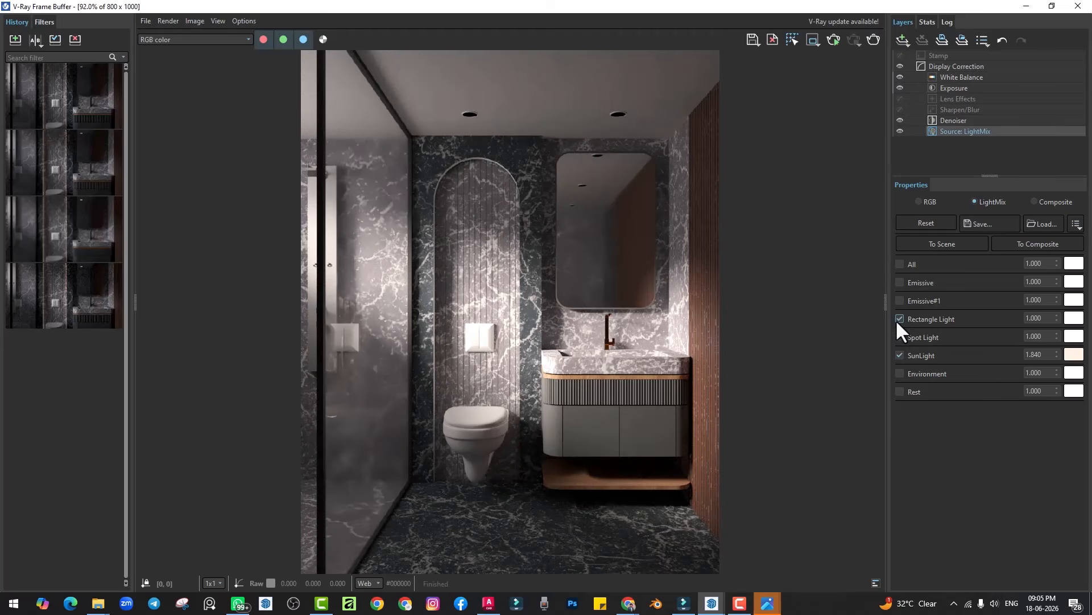
click(1072, 318)
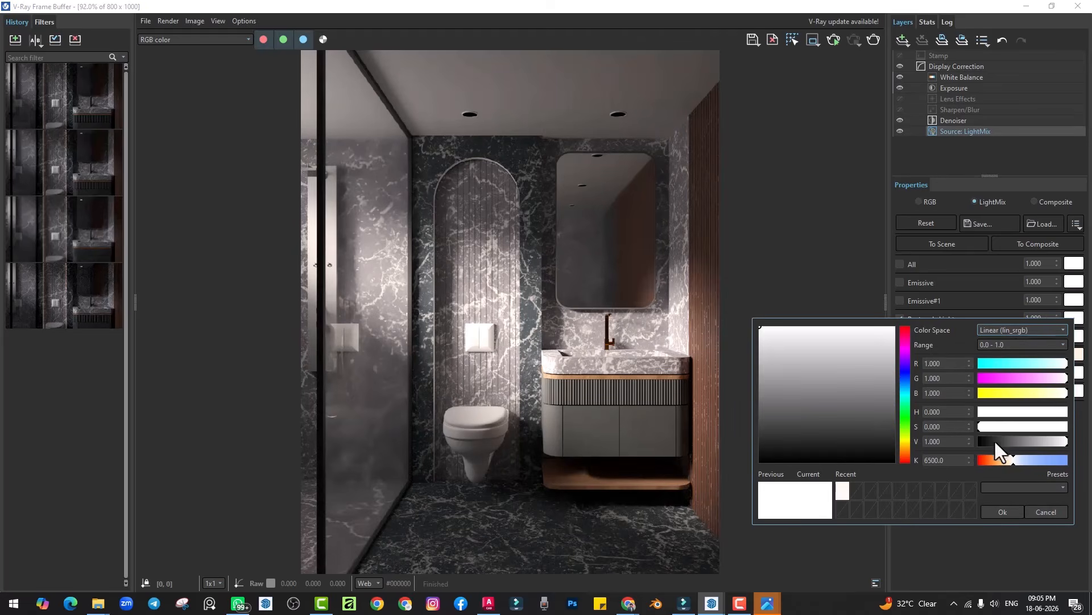
drag(1015, 459, 1026, 459)
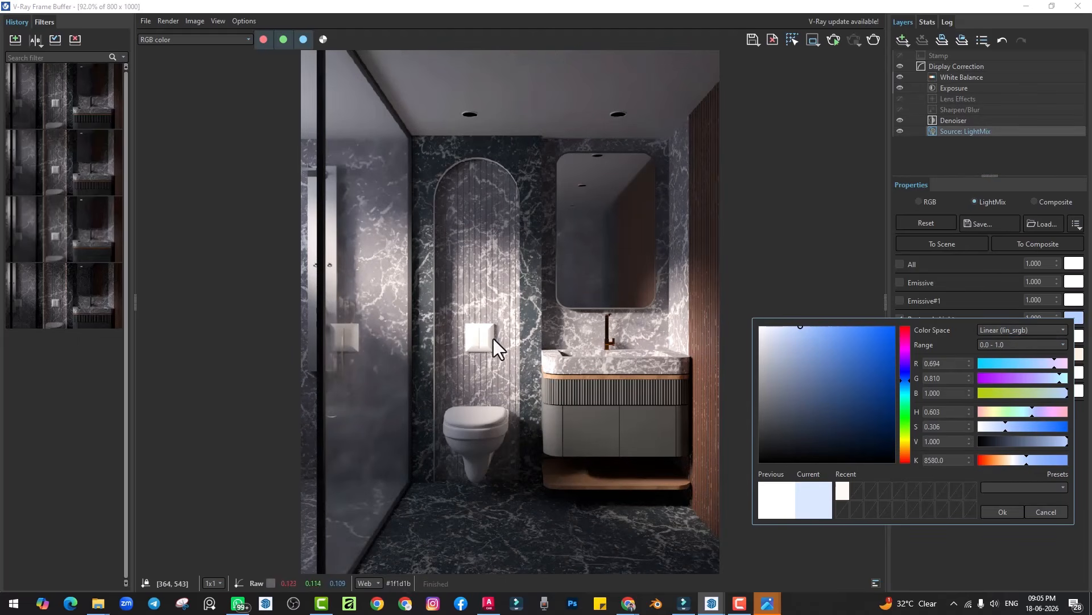
drag(1026, 460, 1034, 459)
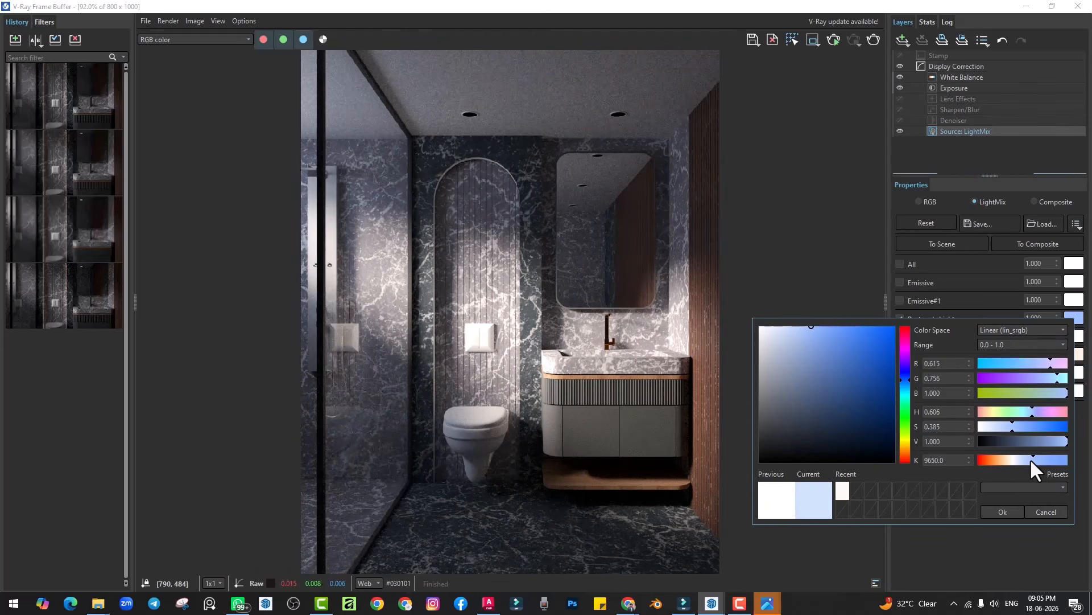
click(1005, 511)
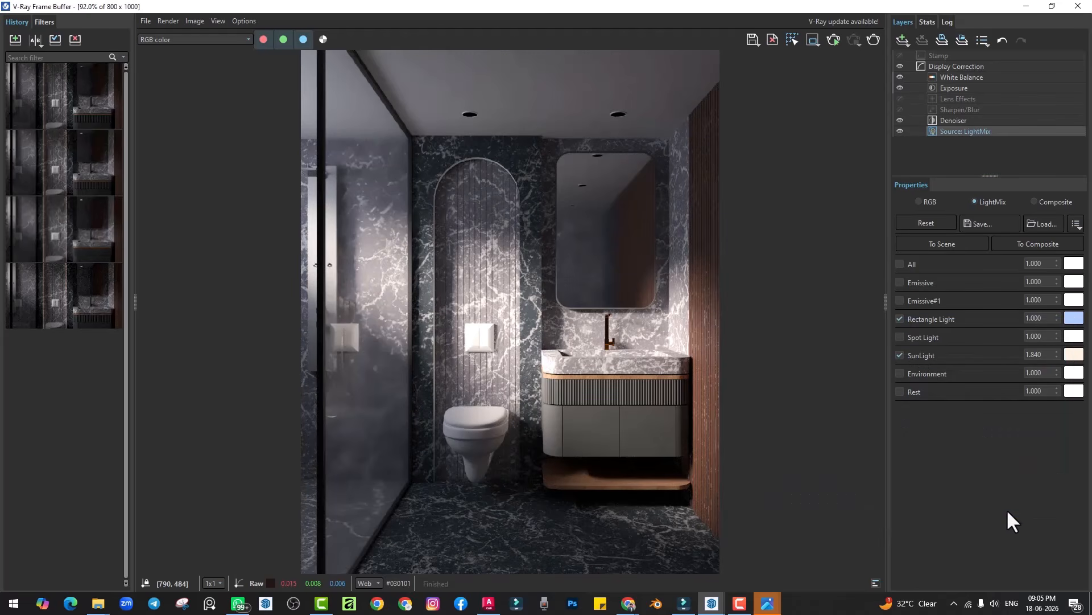
Step: Isolate Spot Light in the light mix and raise its intensity to about 9.185
click(900, 336)
click(899, 318)
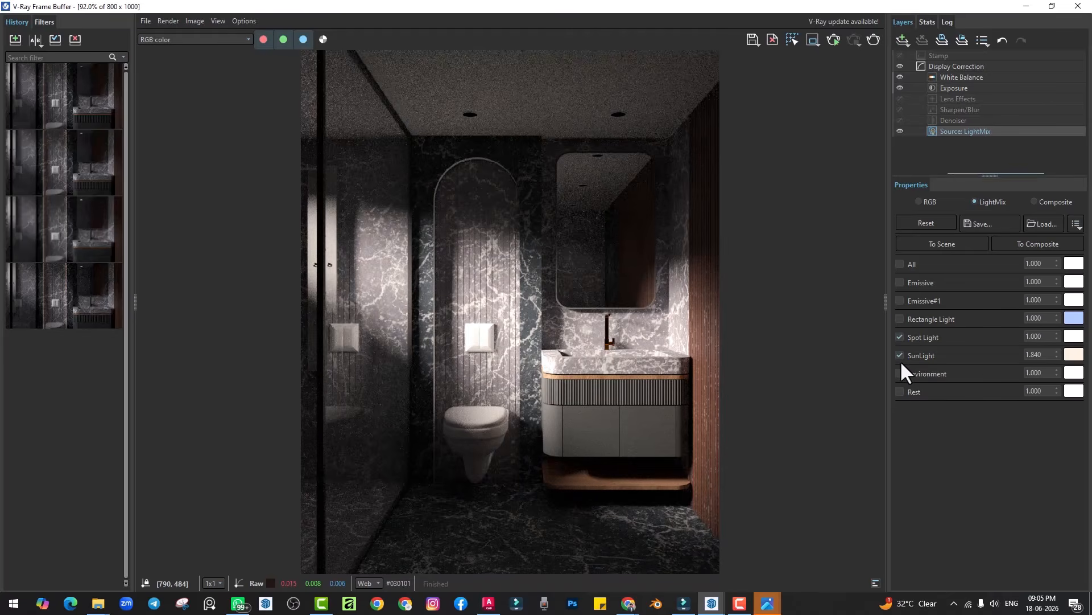
click(900, 355)
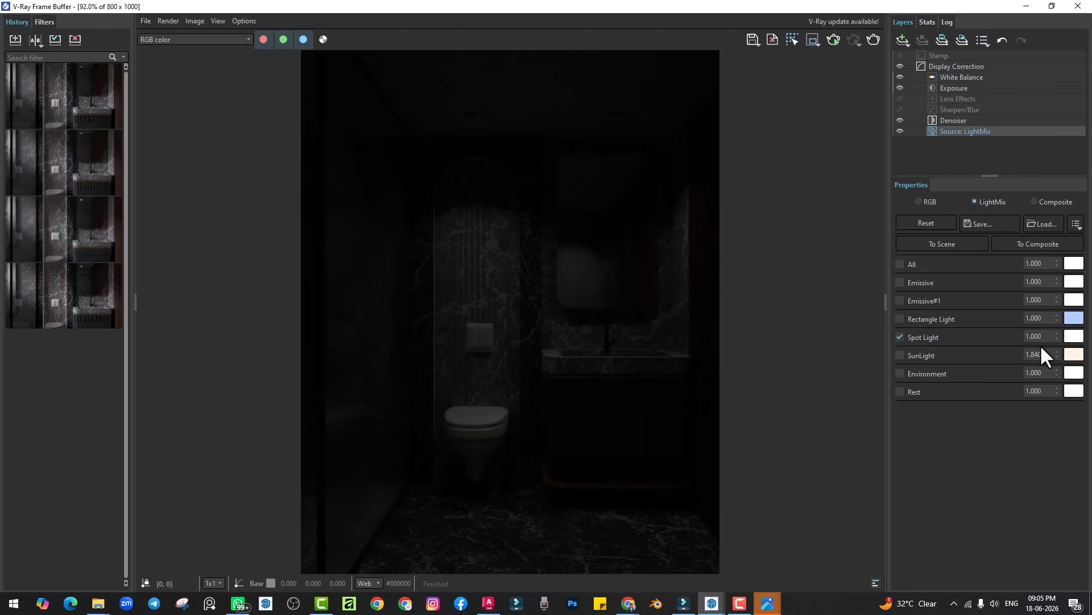
drag(1056, 337, 1002, 441)
drag(1057, 337, 1036, 297)
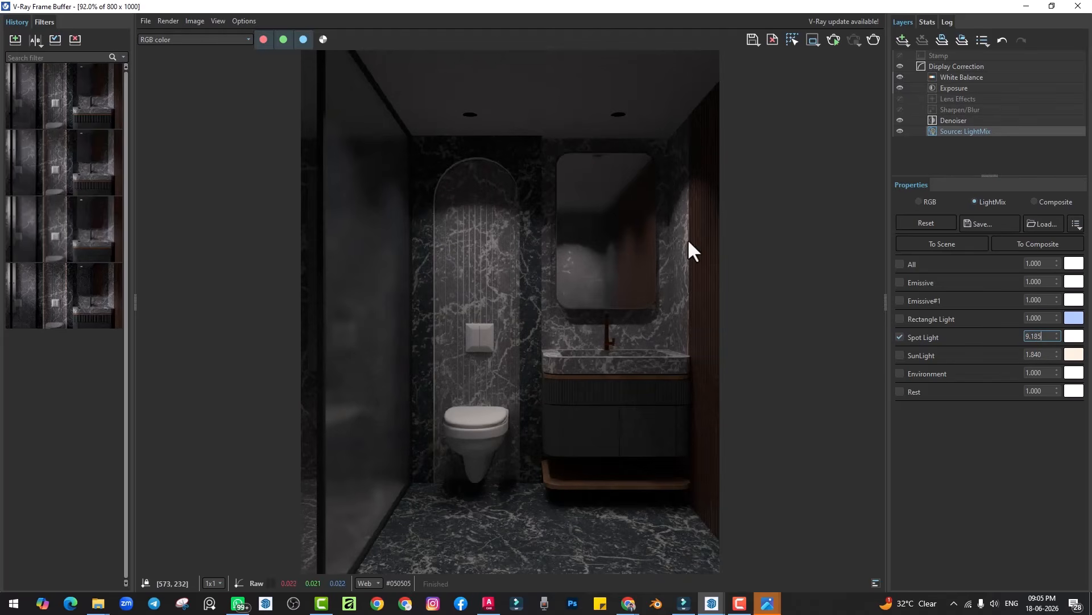
Step: Isolate the Emissive light, lower its intensity to 0.675, and re-enable all lights in the mix
click(899, 337)
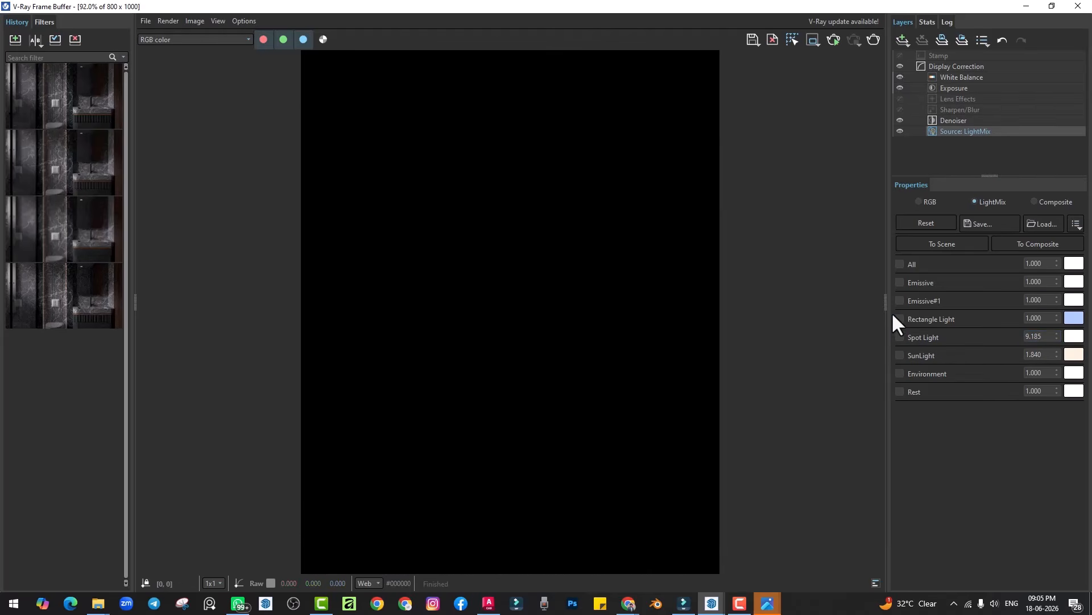
click(899, 319)
click(900, 319)
click(899, 282)
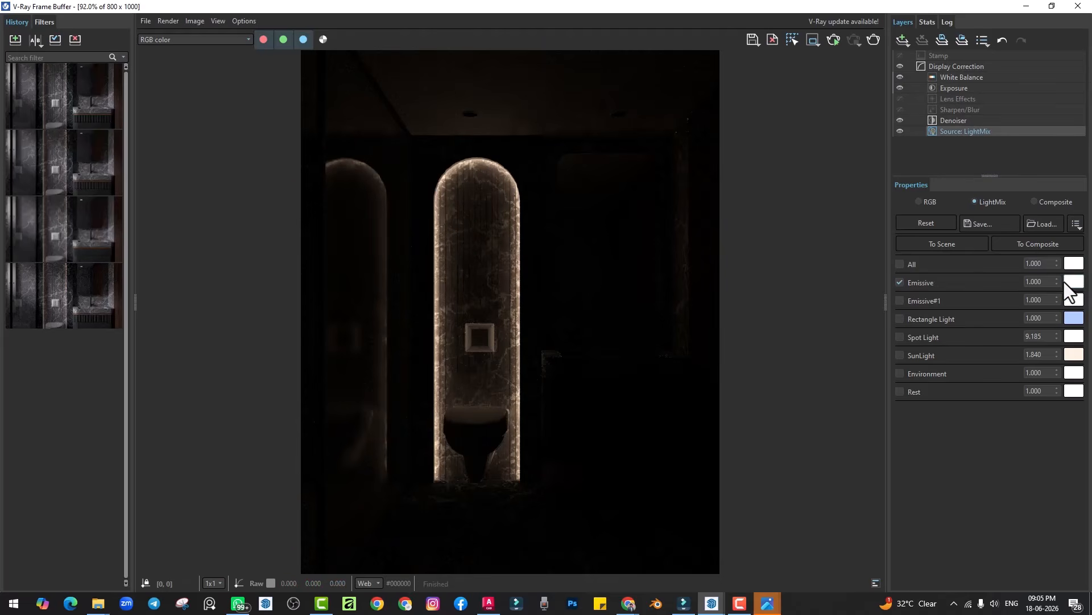
drag(1057, 284, 1062, 341)
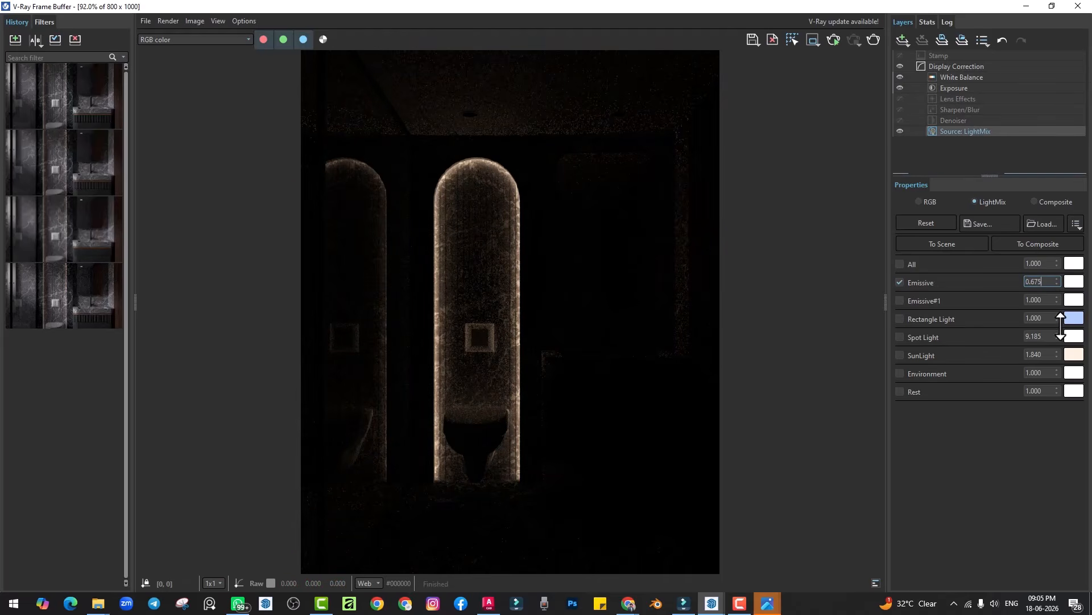
click(899, 263)
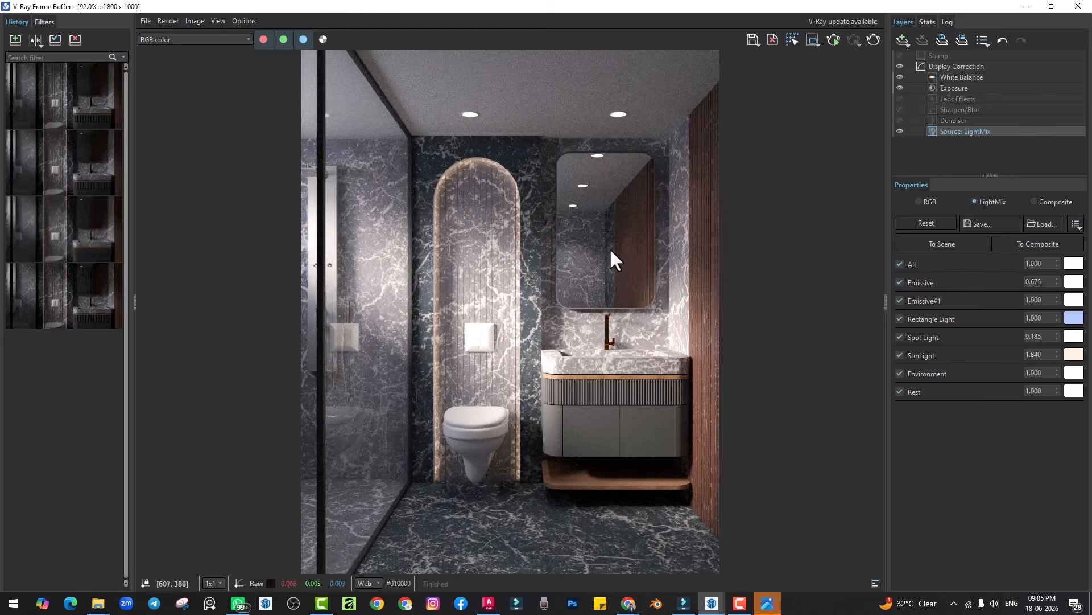
Step: Lower the Exposure layer's value to 1.454 and shrink the frame buffer to a smaller floating window
click(961, 88)
drag(1003, 241, 992, 241)
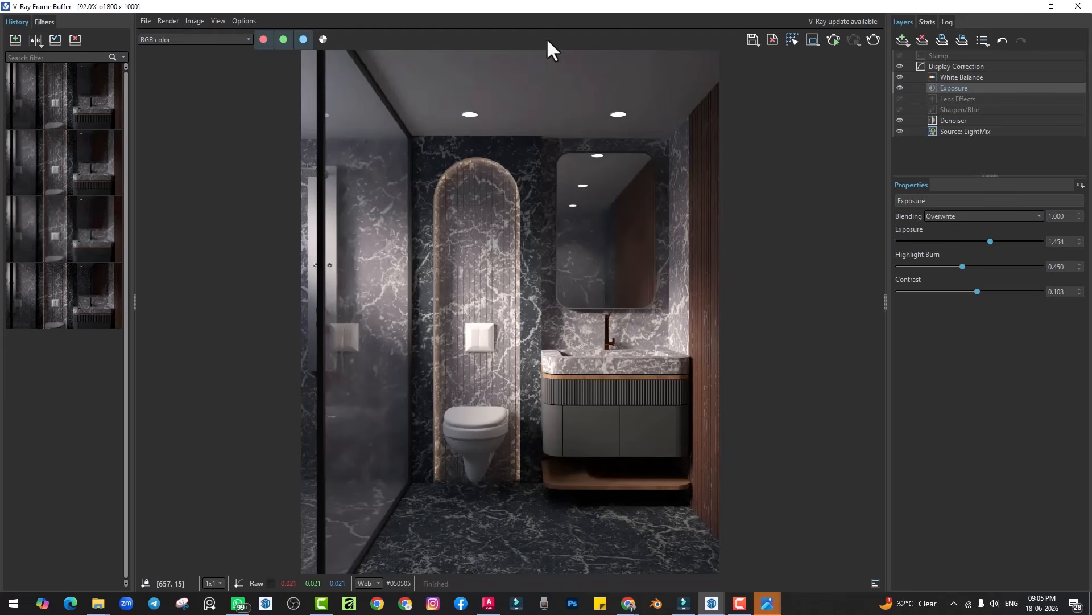
drag(544, 7, 226, 40)
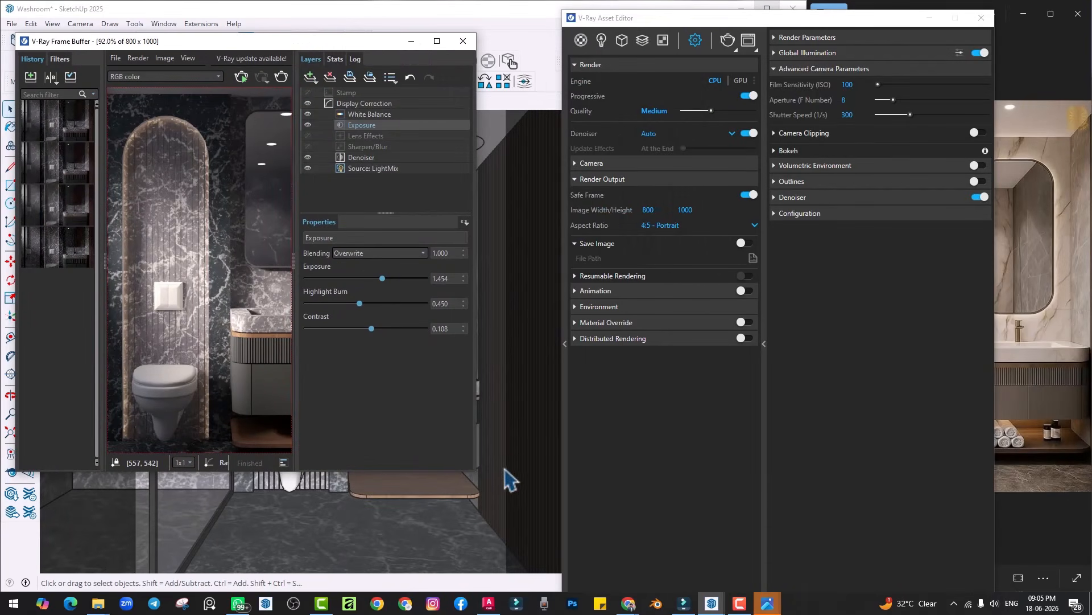
drag(476, 476, 620, 564)
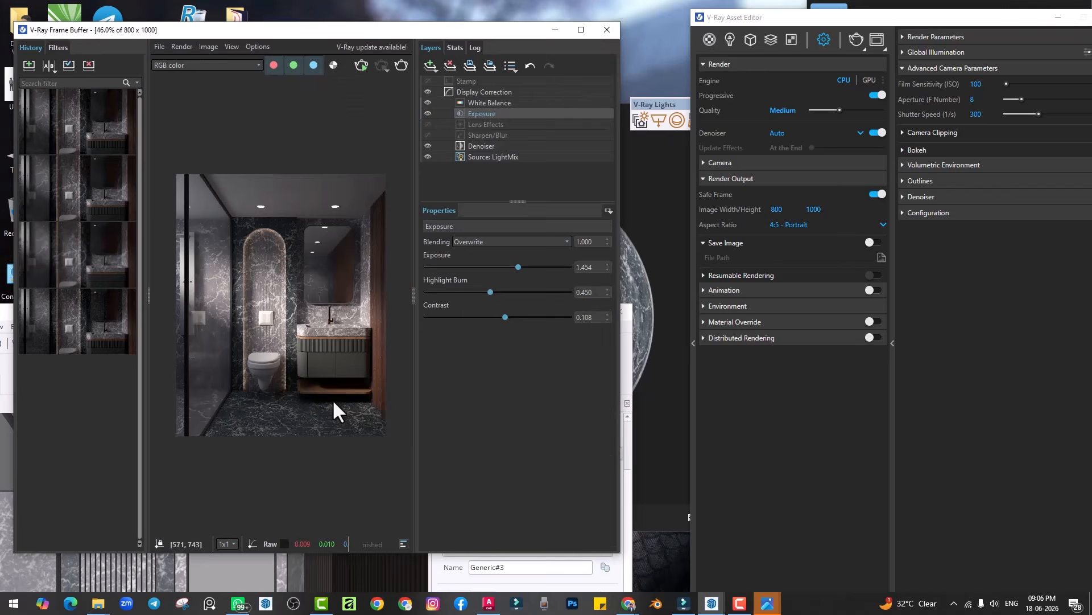
double_click(315, 350)
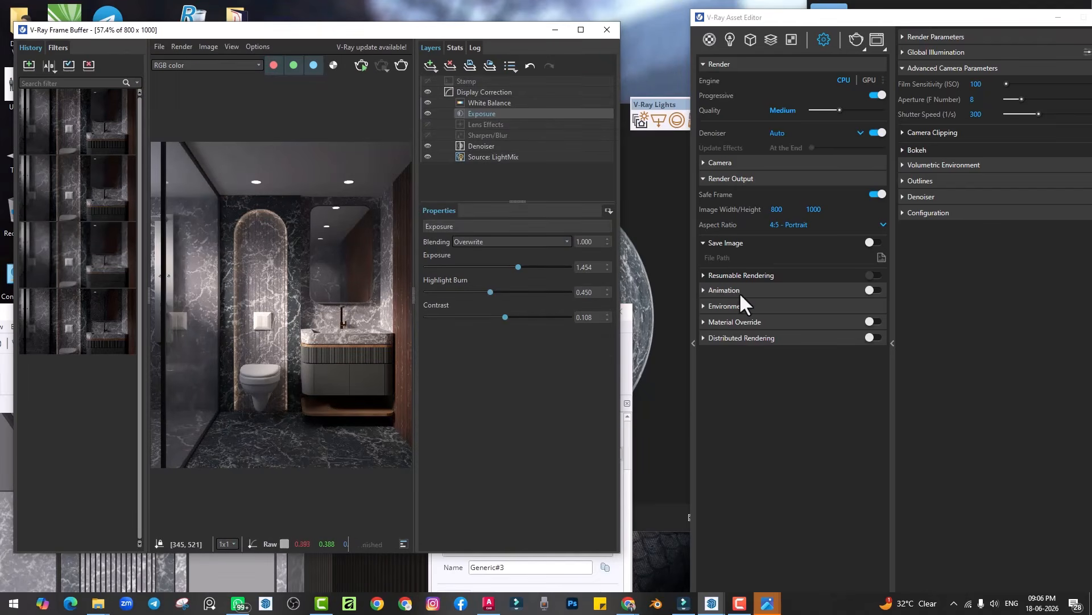
Step: Arrange the modeling window and the V-Ray Frame Buffer side by side, widening the frame buffer's image area to show the whole render
drag(783, 17, 705, 18)
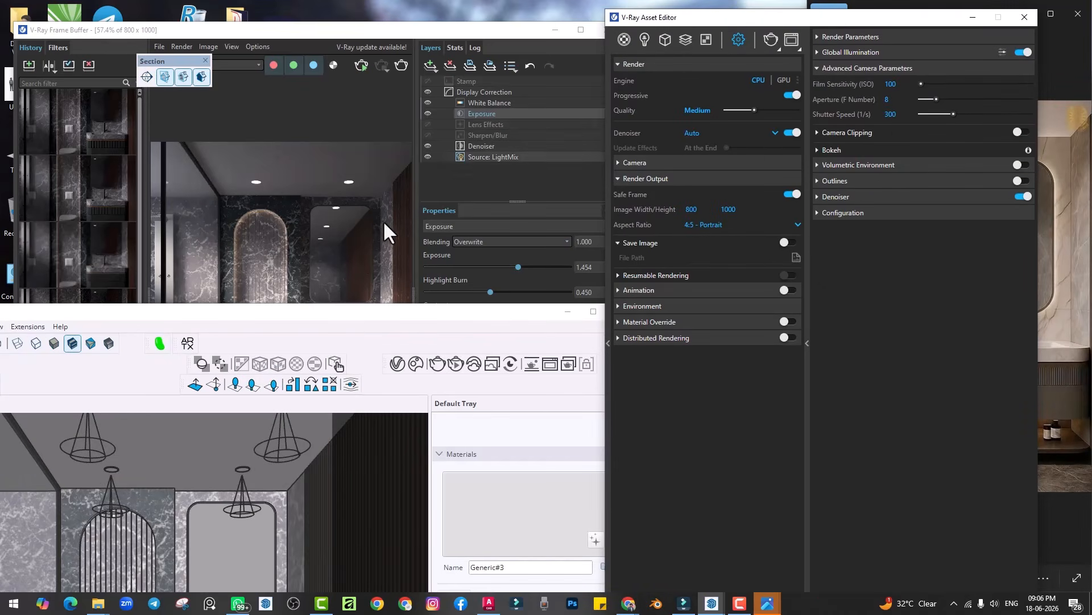
drag(347, 316, 337, 476)
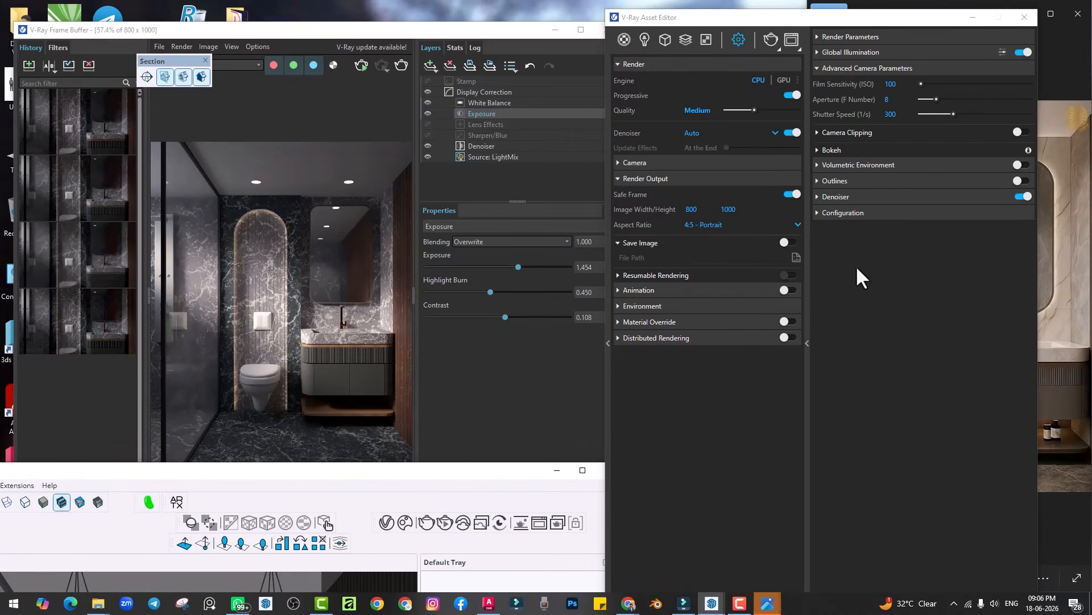
click(624, 39)
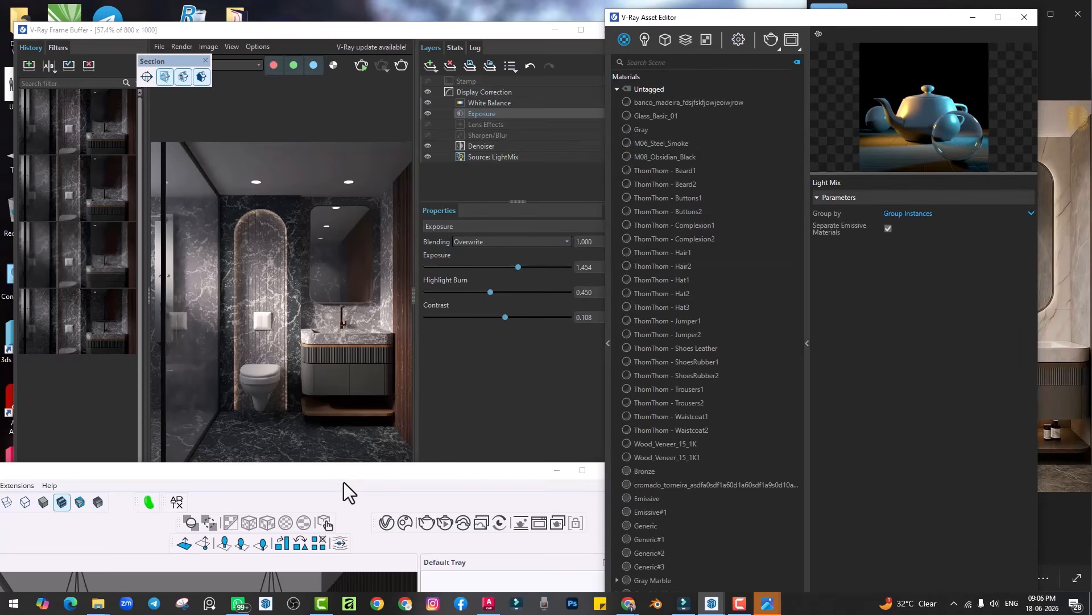
mouse_move(343, 475)
mouse_down()
mouse_move(357, 252)
mouse_move(419, 251)
mouse_up()
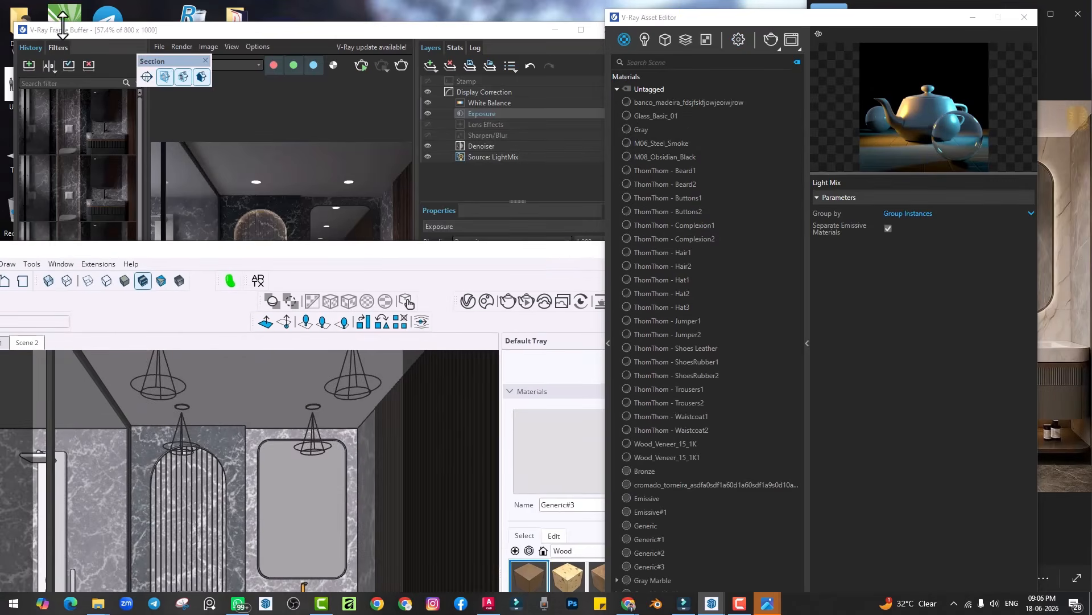
drag(63, 23, 122, 32)
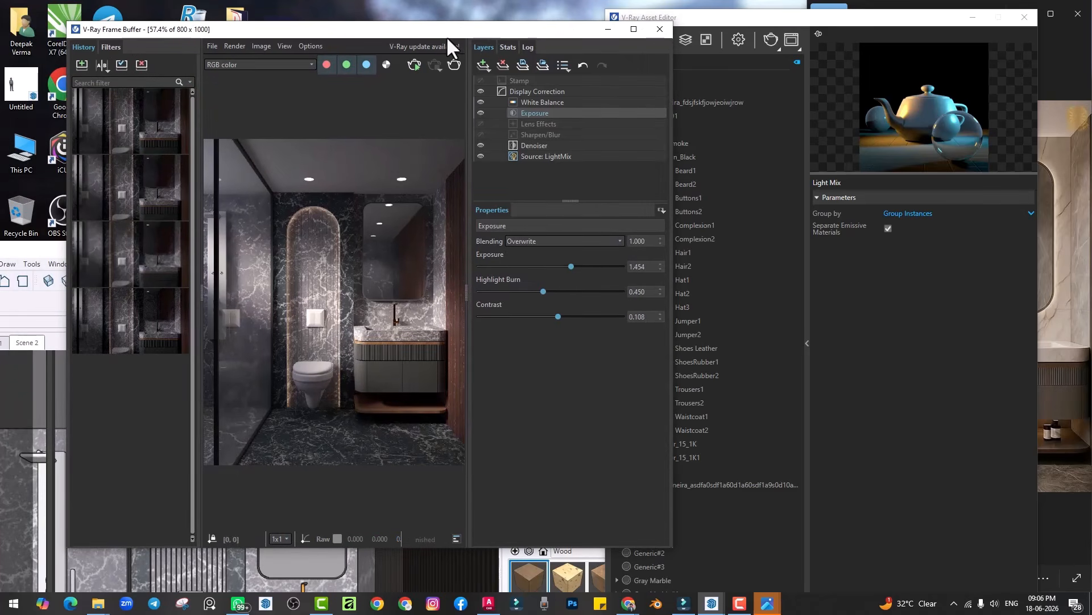
drag(446, 36, 796, 181)
drag(305, 255, 0, 114)
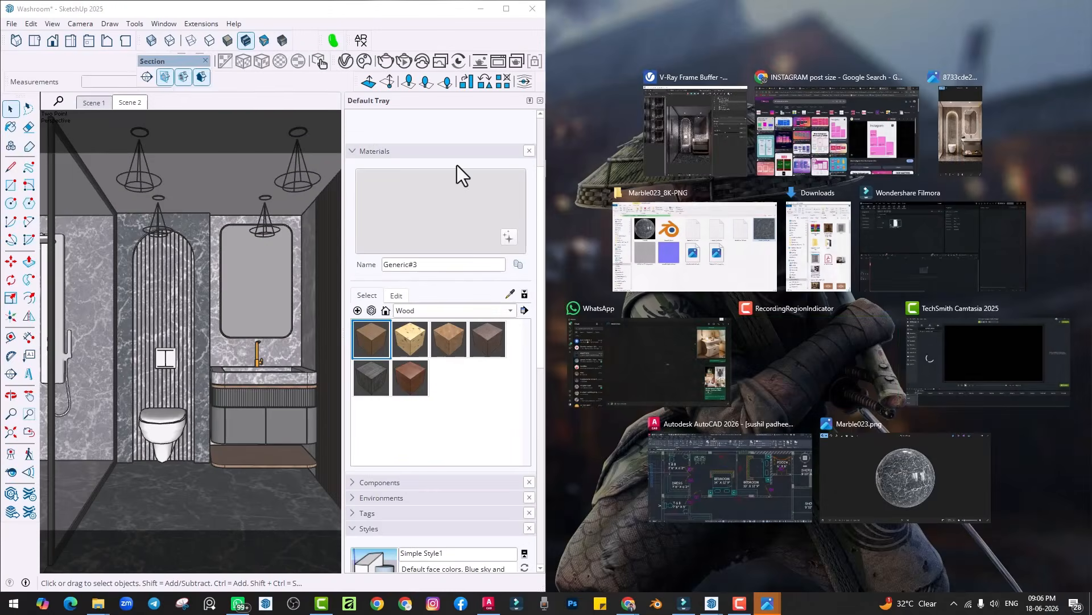
click(700, 136)
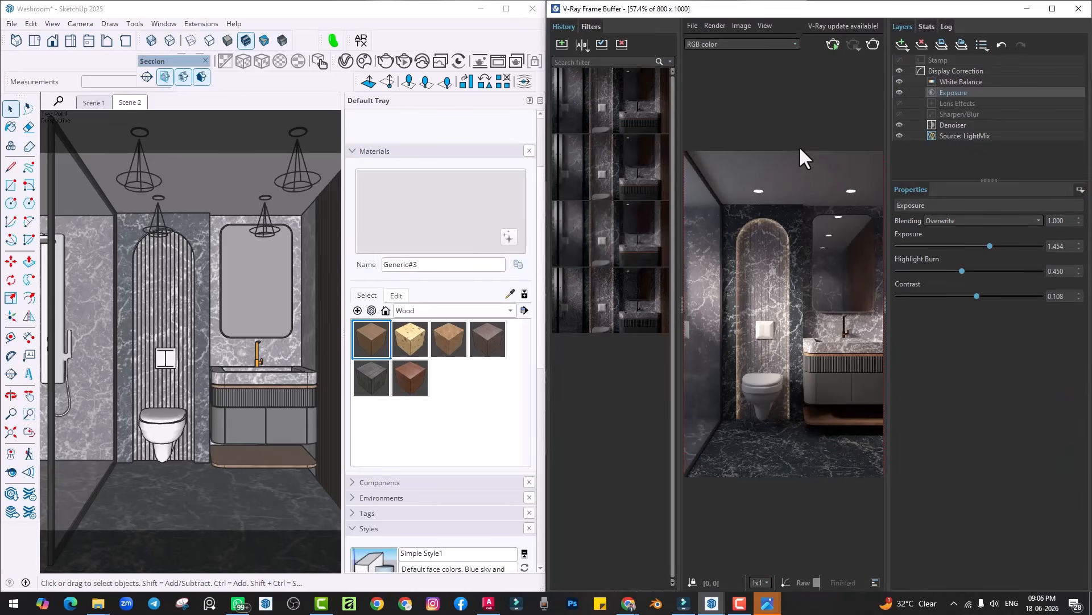
drag(885, 218, 945, 217)
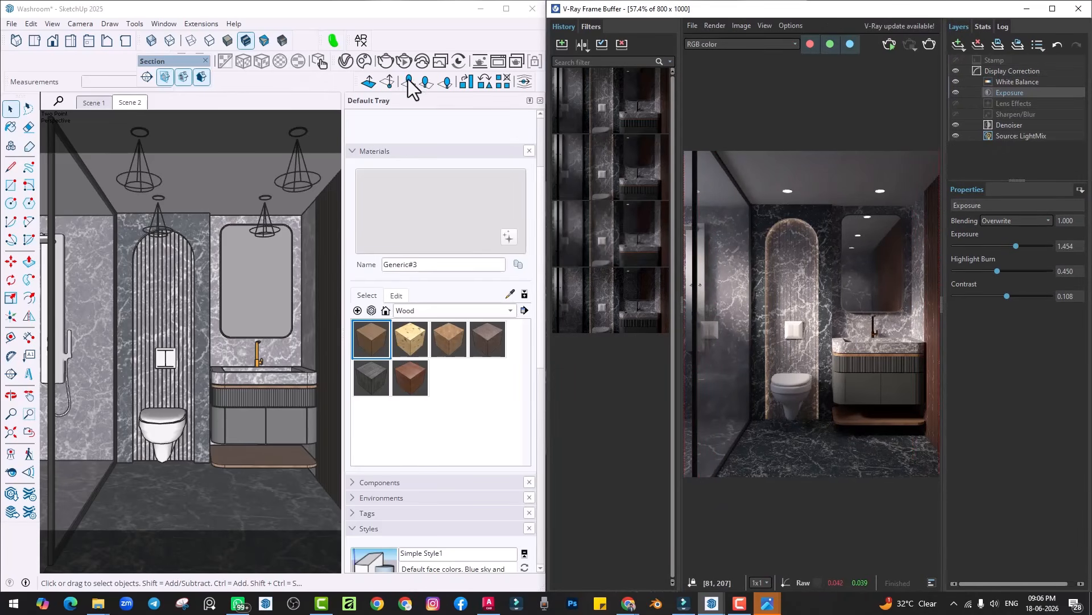
Step: Open the V-Ray Asset Editor, sample the dark Gray Marble from the model, and set its texture width to 6'
click(345, 61)
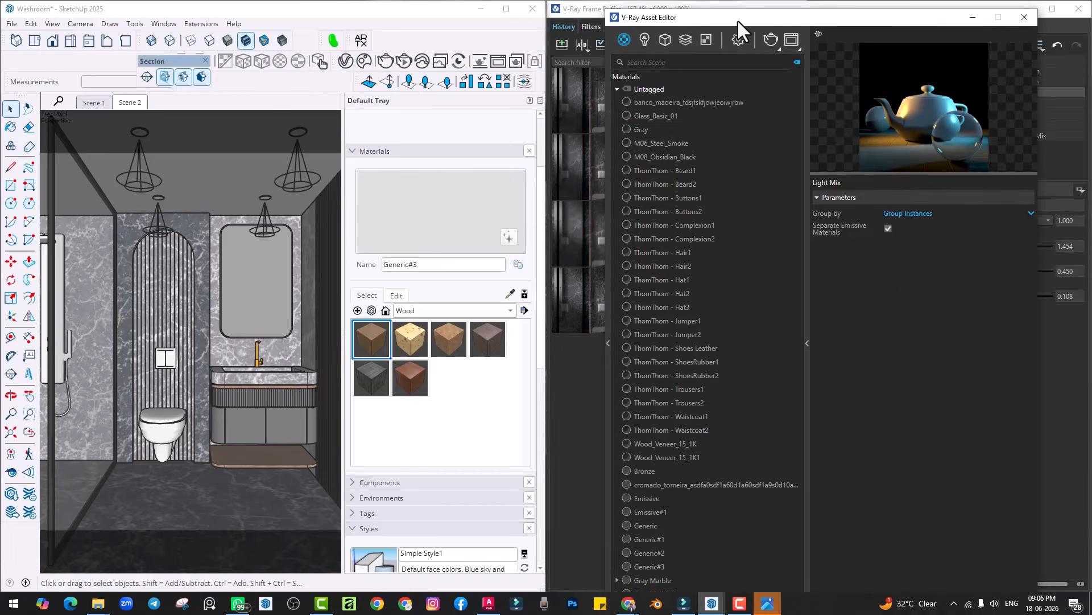
drag(739, 22, 299, 50)
mouse_move(196, 47)
mouse_down()
mouse_move(279, 43)
mouse_move(314, 27)
mouse_up()
click(8, 110)
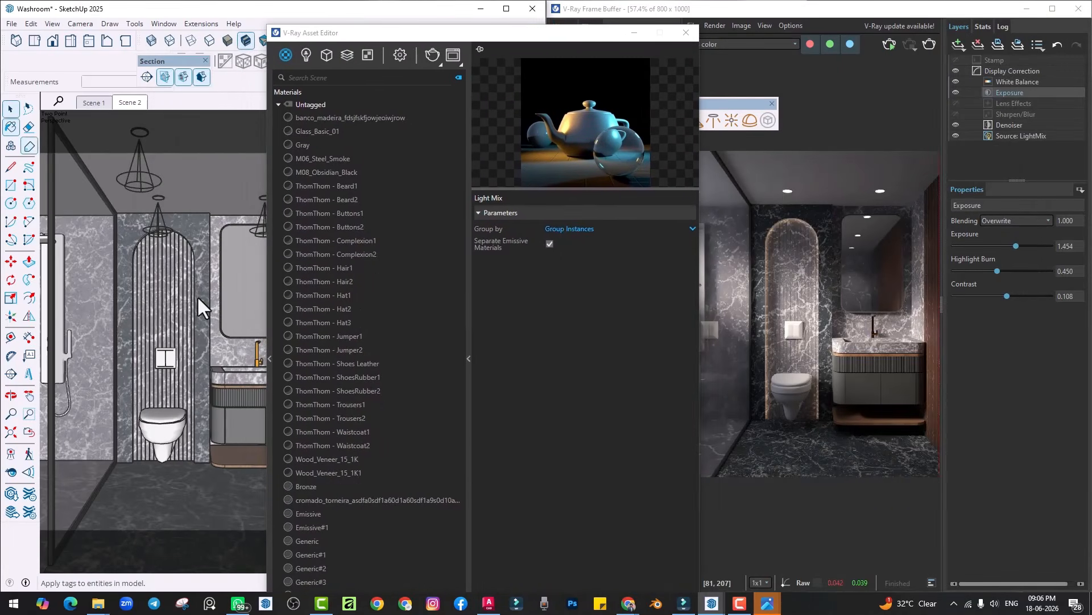
click(10, 129)
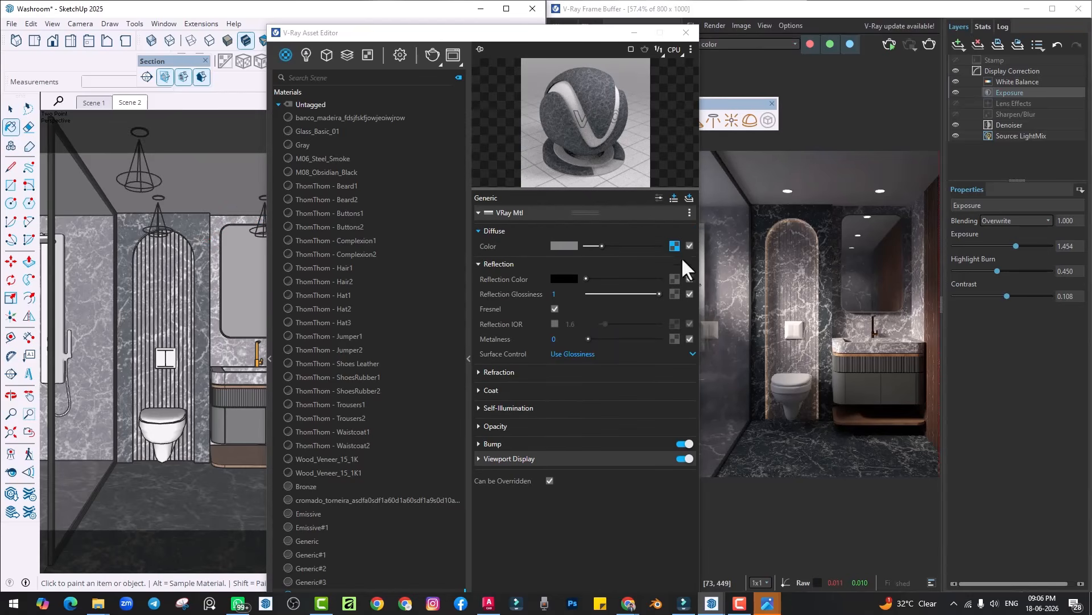
drag(346, 34, 693, 72)
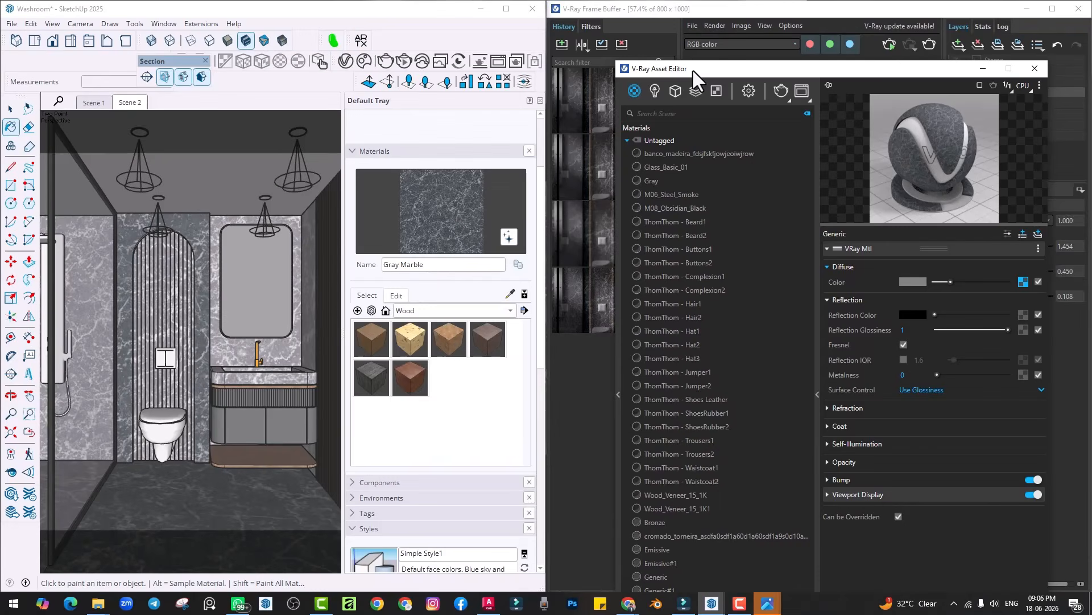
click(397, 295)
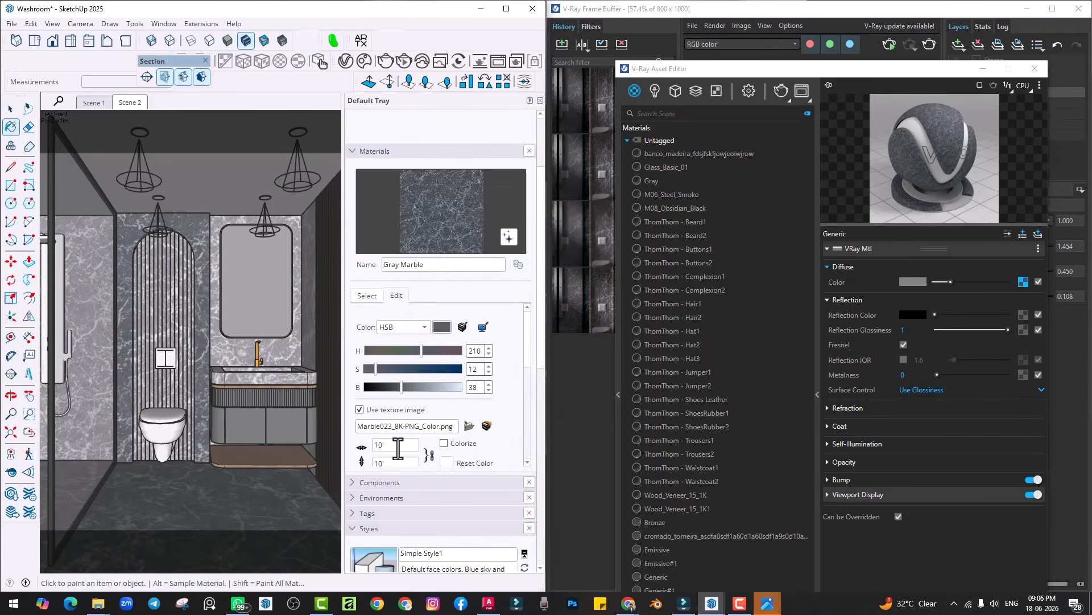
drag(397, 448, 360, 448)
text(6)
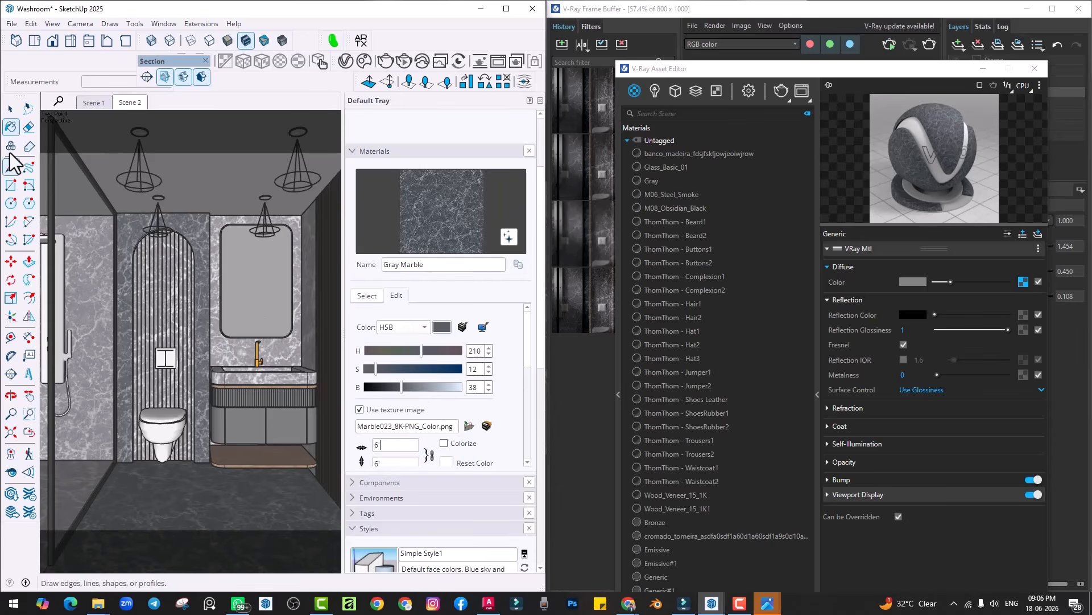
Step: Sample the lighter Gray Marble#1 from the wall behind the vanity and set its texture width to 6'
key(alt)
alt+click(232, 355)
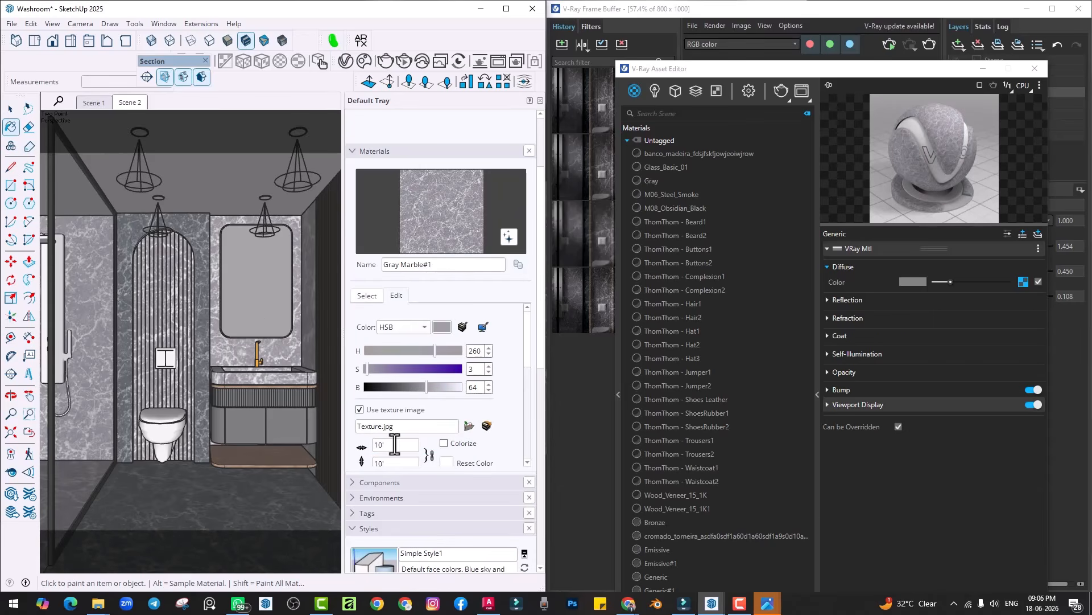
text(6')
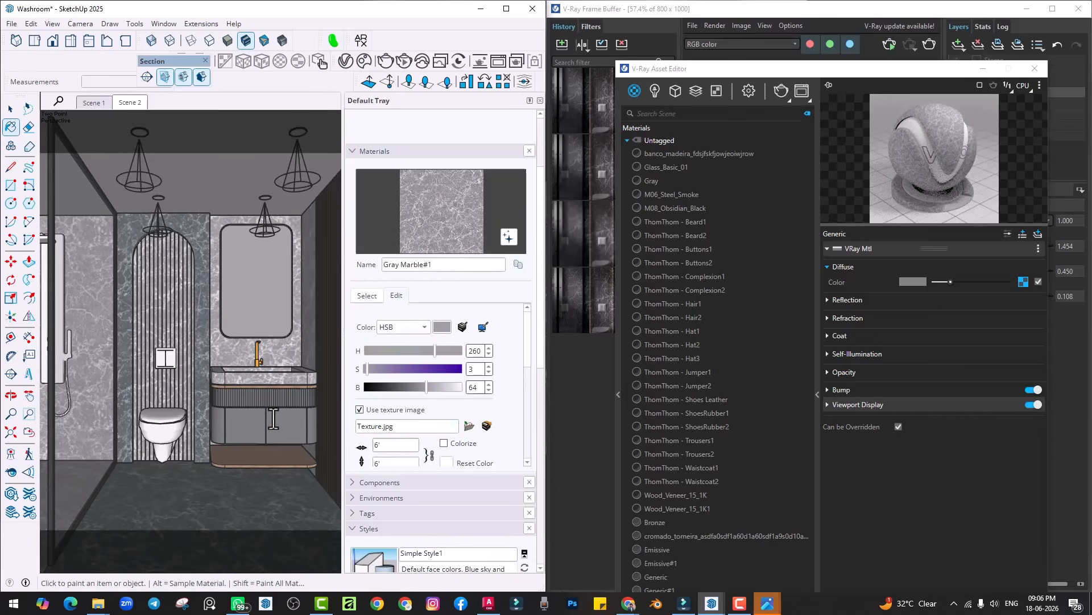
Step: Set the render output width to 500 in the Asset Editor and start an interactive render
drag(740, 74, 293, 25)
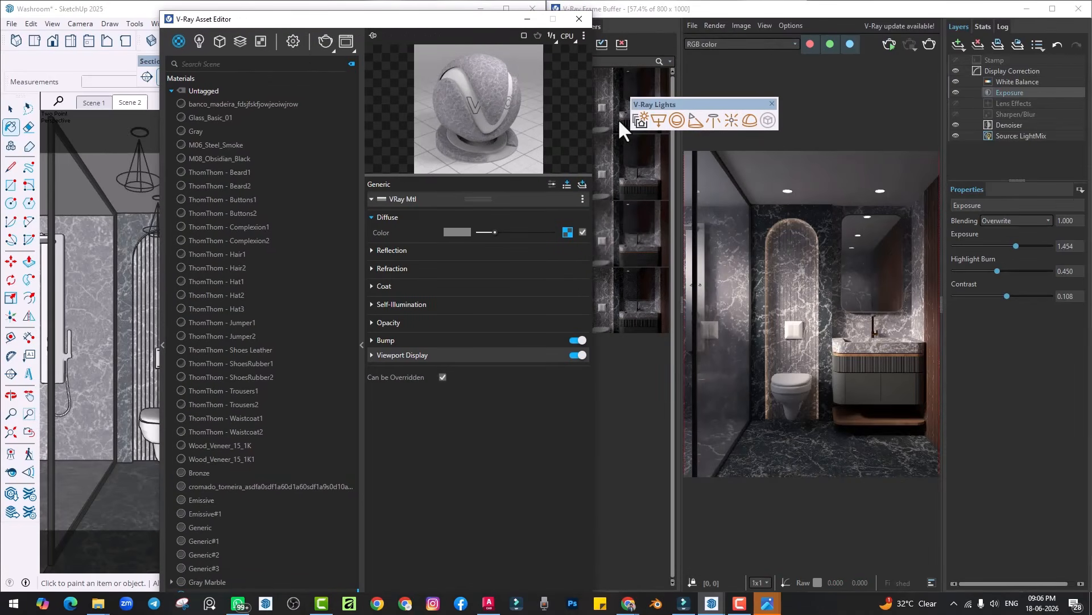
click(288, 41)
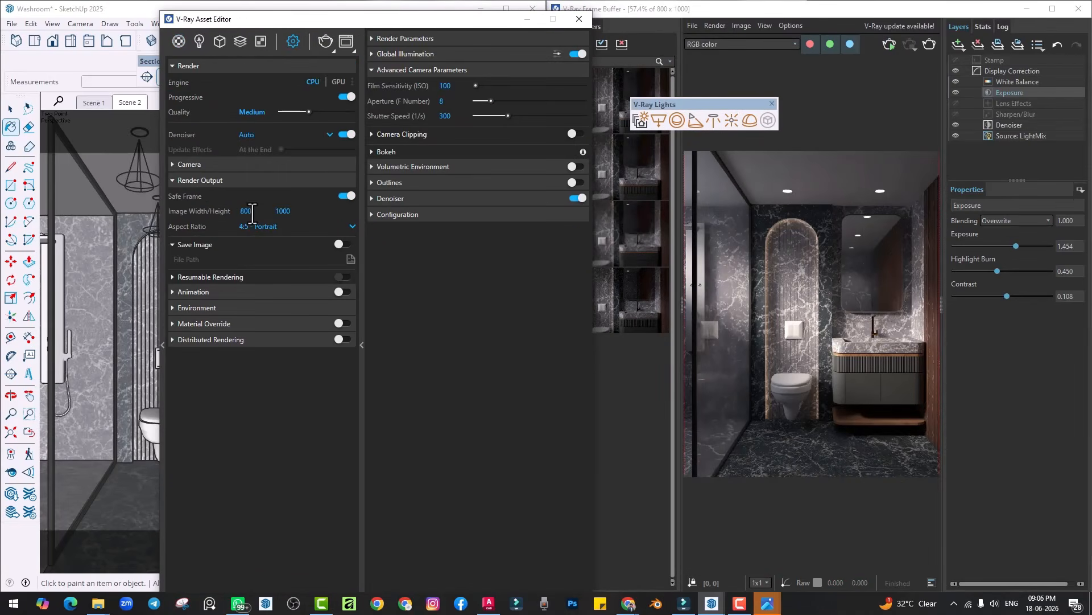
text(500)
key(Return)
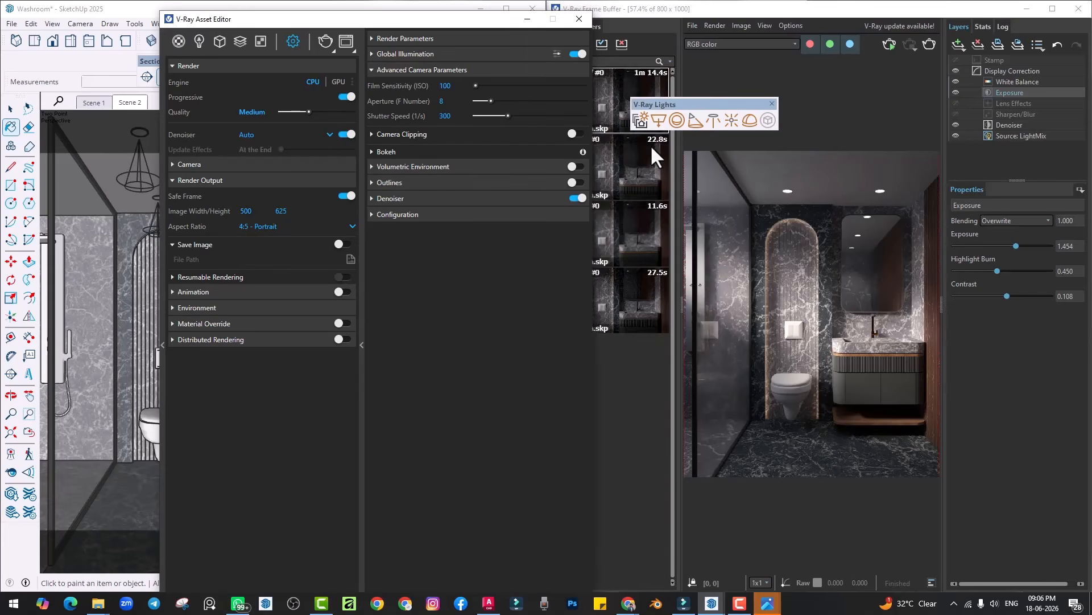
click(888, 40)
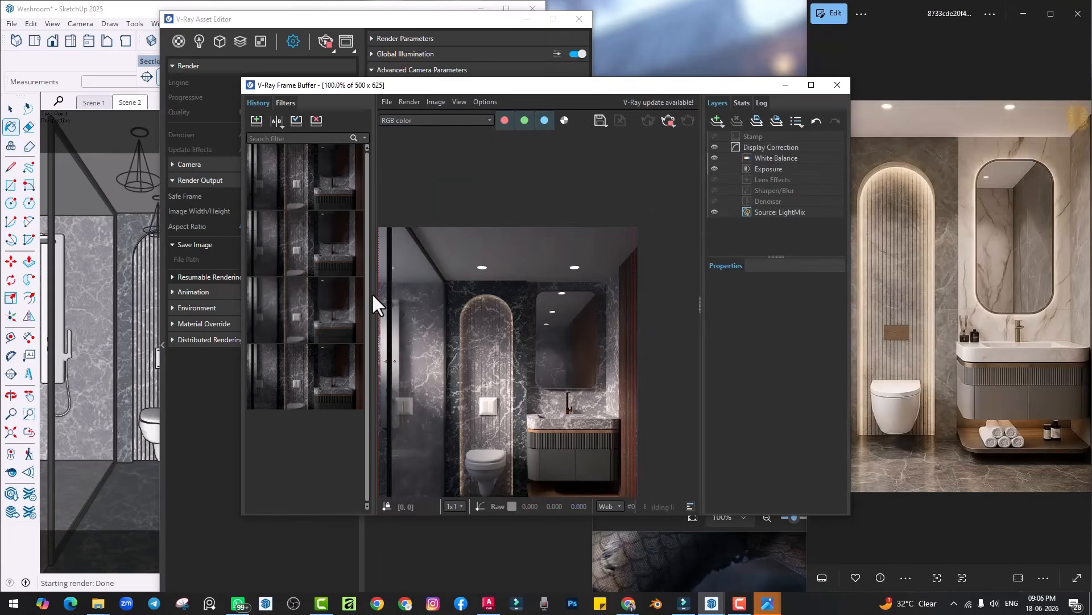
Step: Collapse the frame buffer's render history and layers areas and place its window beside the reference image
click(377, 299)
click(701, 304)
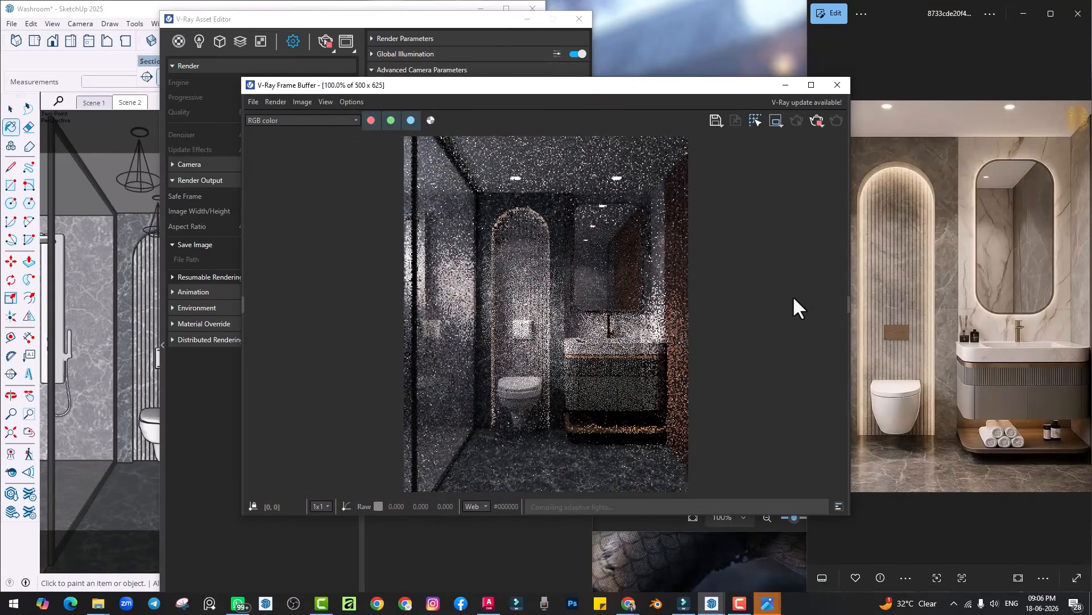
drag(317, 88, 411, 86)
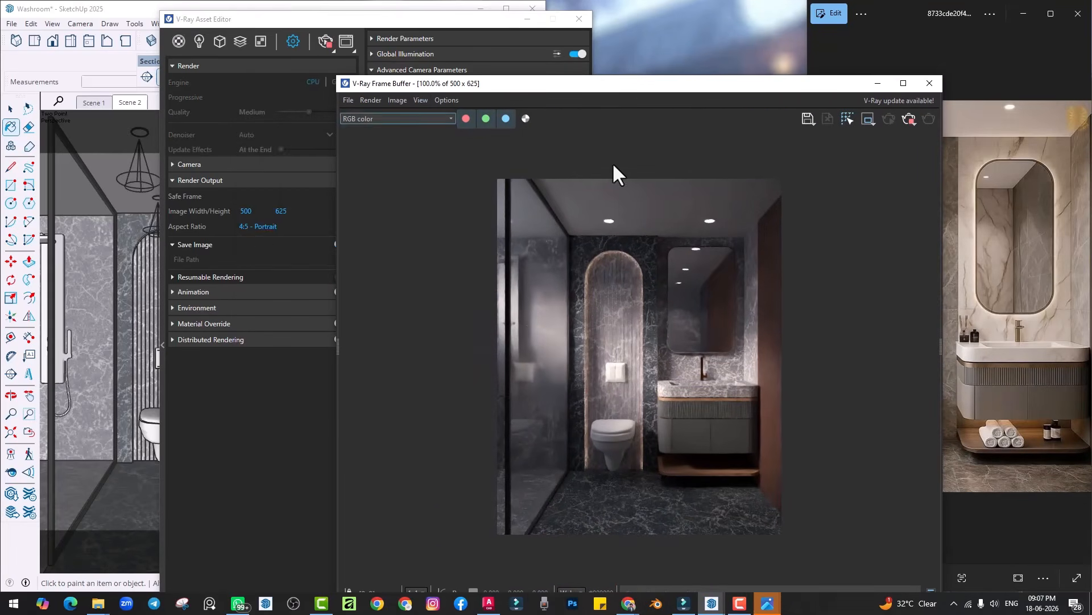
drag(676, 85, 532, 40)
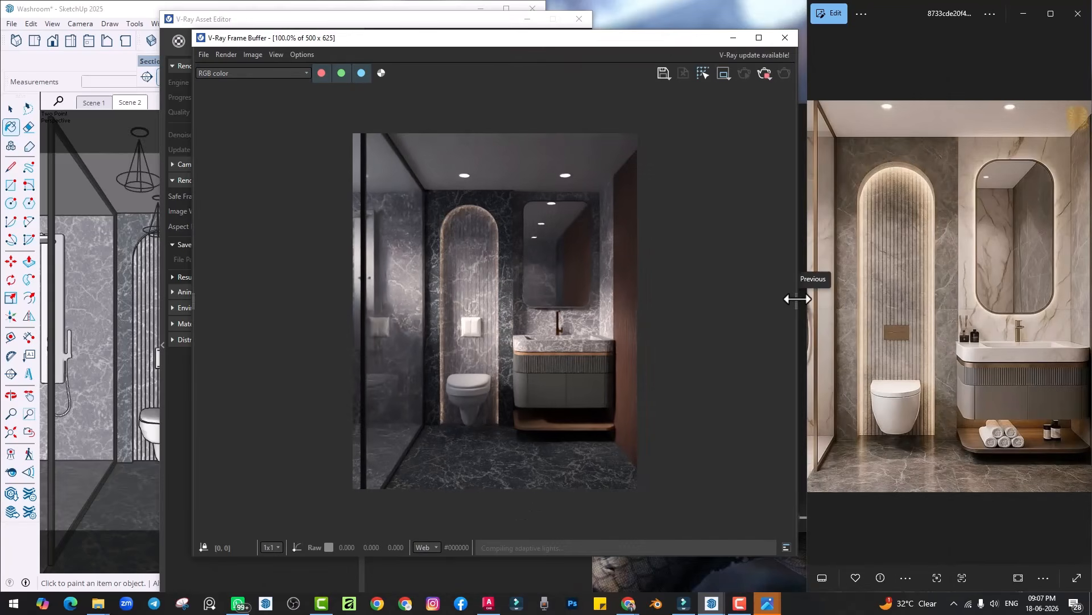
Step: Reopen the layers and reset the Emissive, Spot Light and SunLight intensities in the LightMix source to 1.000
click(796, 299)
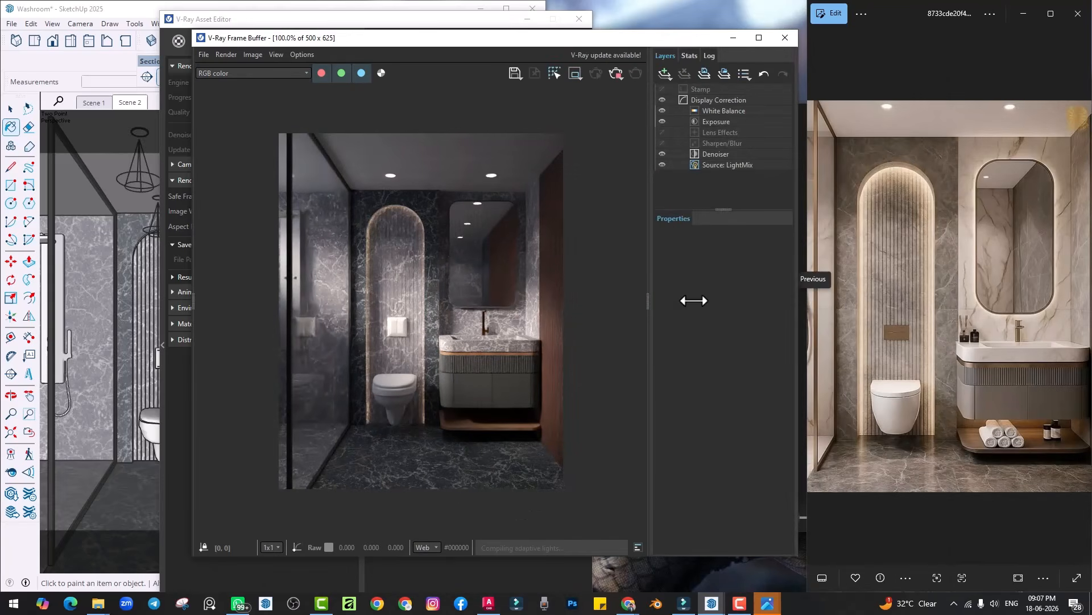
click(722, 165)
drag(691, 38, 723, 21)
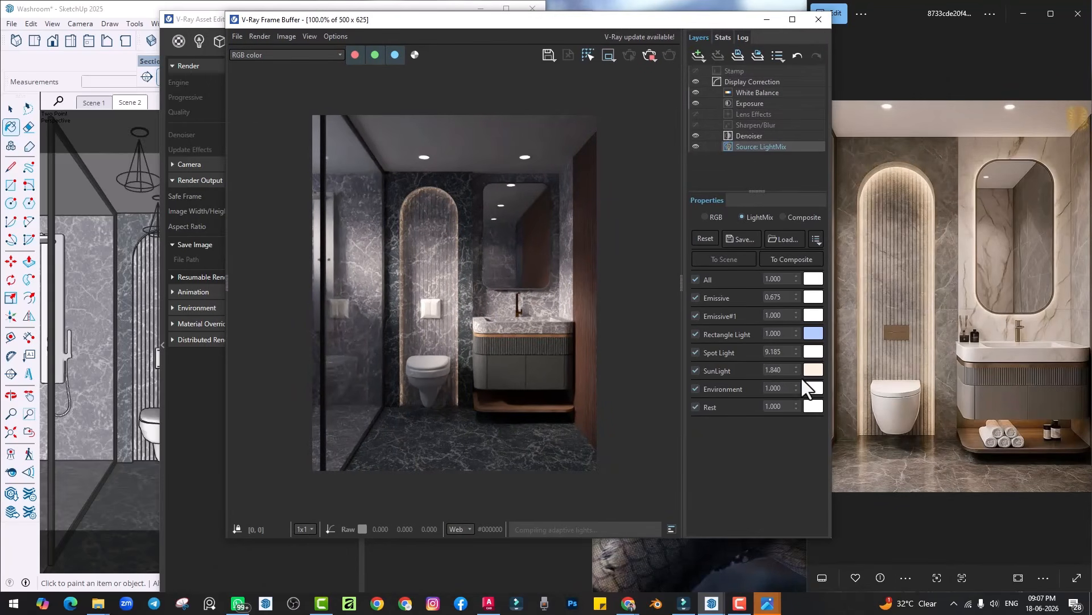
drag(461, 23, 545, 23)
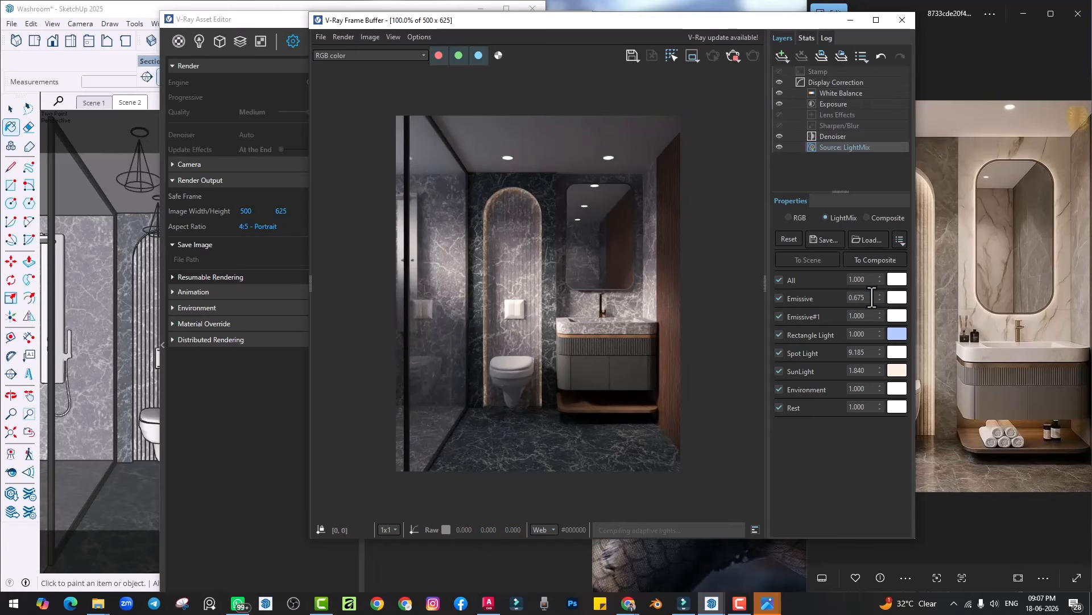
drag(876, 297, 824, 301)
drag(871, 351, 829, 356)
text(1)
click(871, 372)
text(1)
click(871, 389)
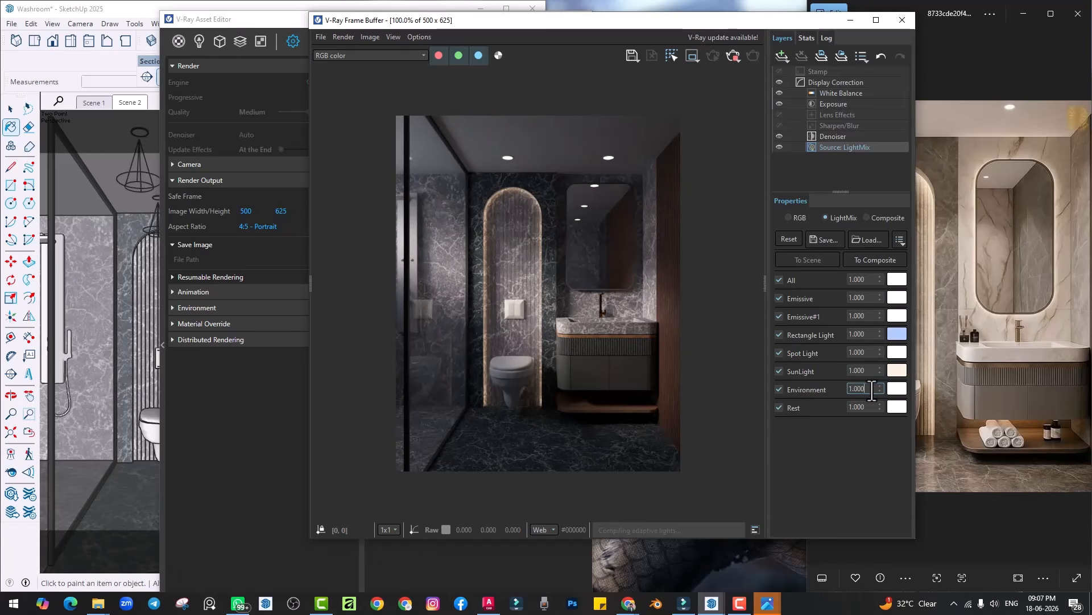
Step: Hide the frame buffer's layers again and position the Asset Editor and the frame buffer side by side
drag(547, 24, 630, 12)
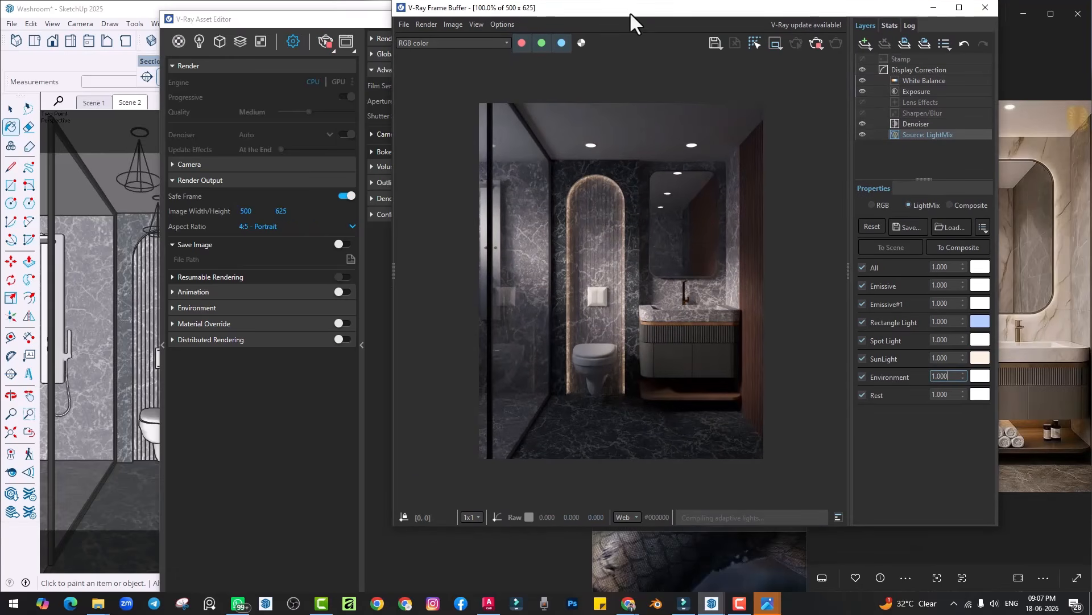
click(847, 275)
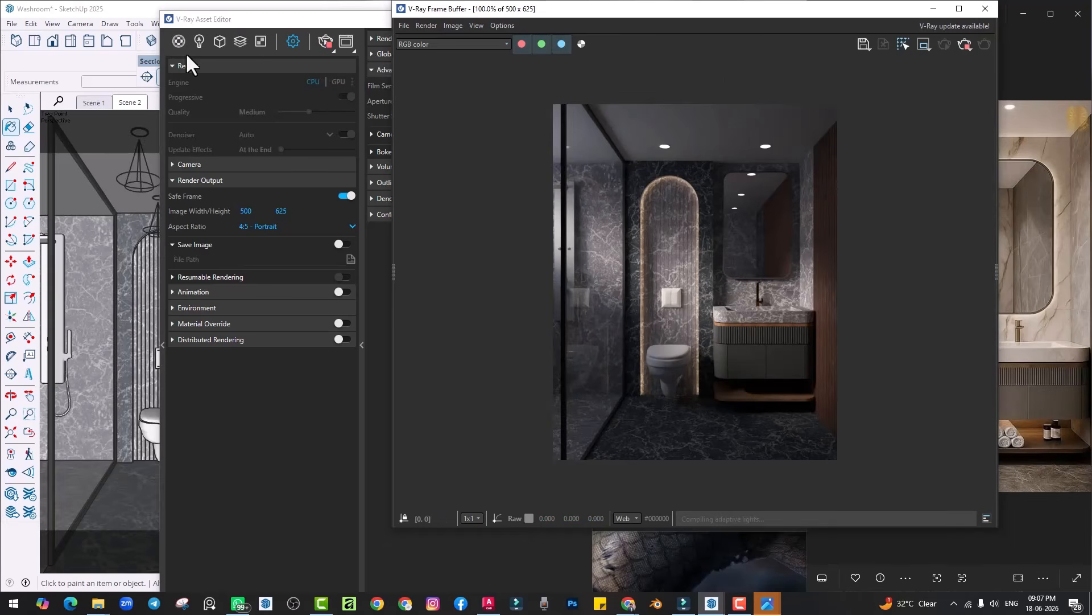
drag(275, 20, 127, 9)
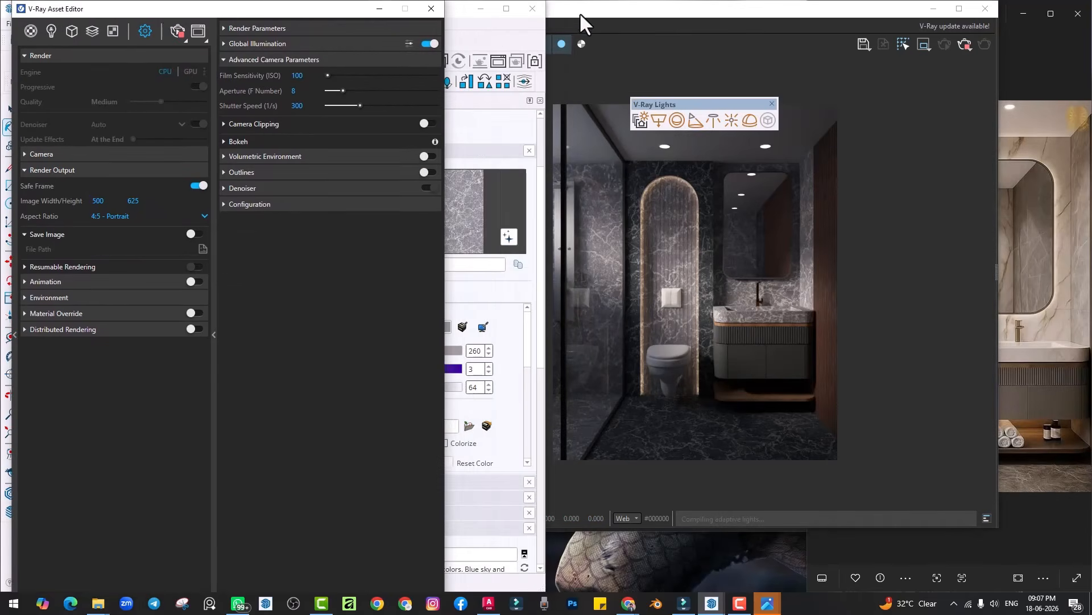
drag(581, 15, 624, 13)
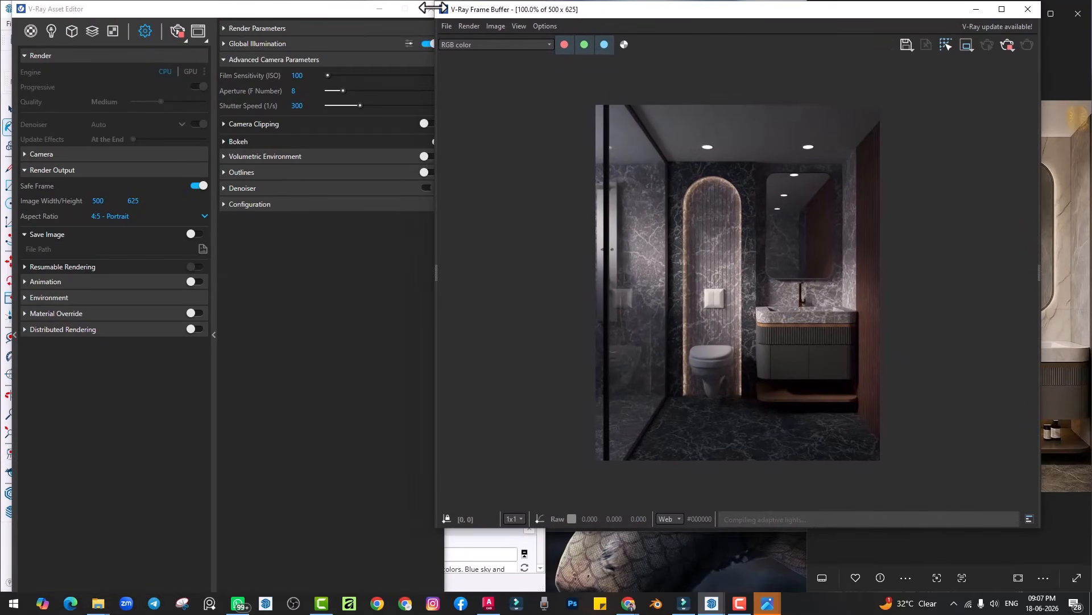
Step: Narrow the frame buffer, enlarge the render inside it and place the window between the Asset Editor and the reference image
drag(434, 8, 604, 12)
double_click(738, 221)
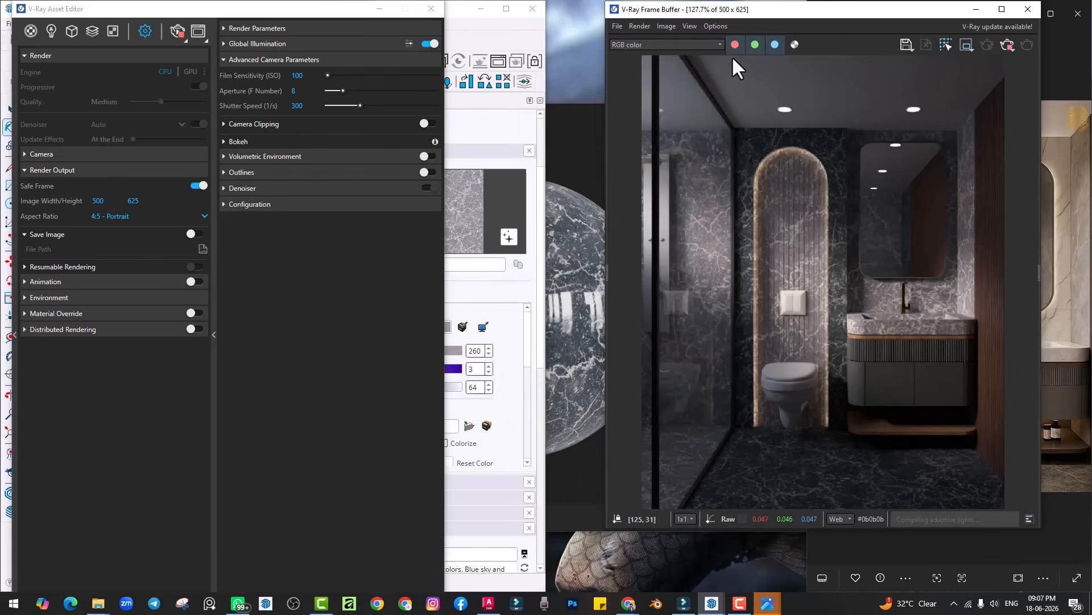
drag(712, 9, 562, 16)
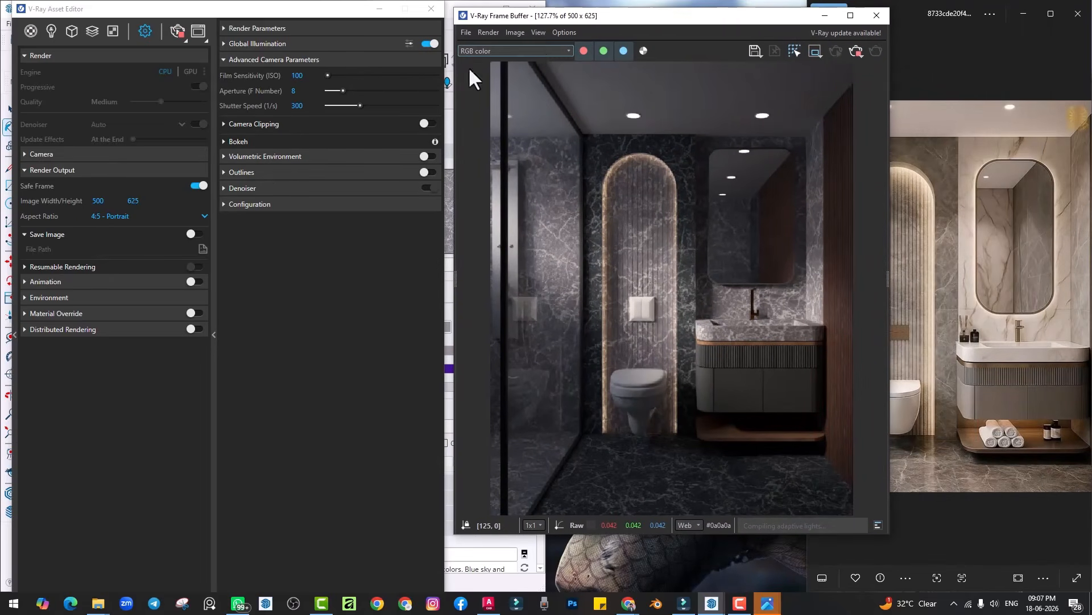
Step: Give the Gray Marble#1 material a white reflection colour and a reflection glossiness of 0.82
click(27, 33)
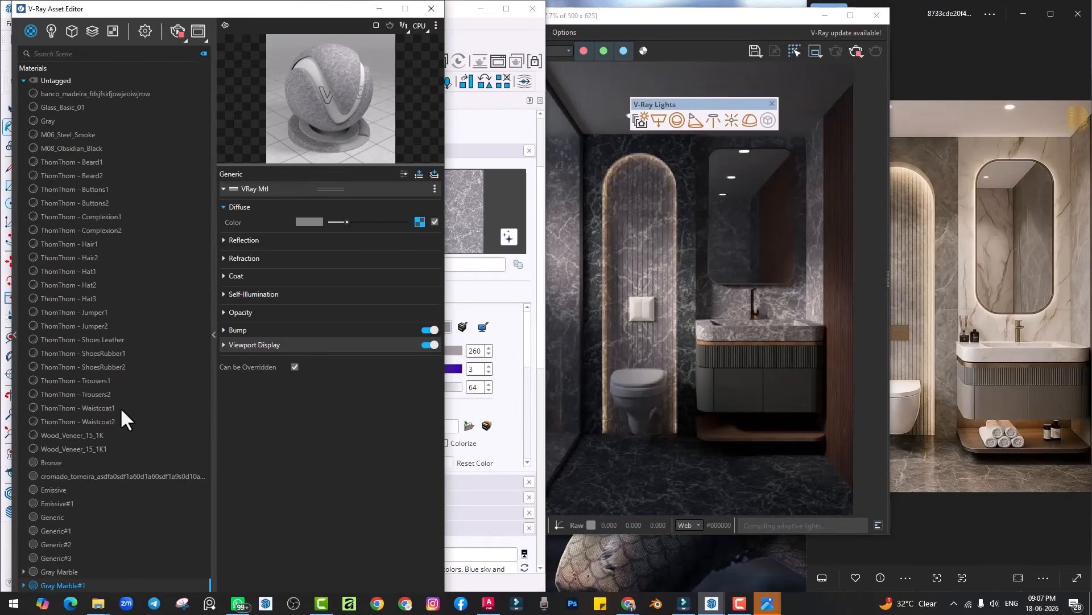
drag(162, 9, 213, 36)
scroll(139, 382, down, 5)
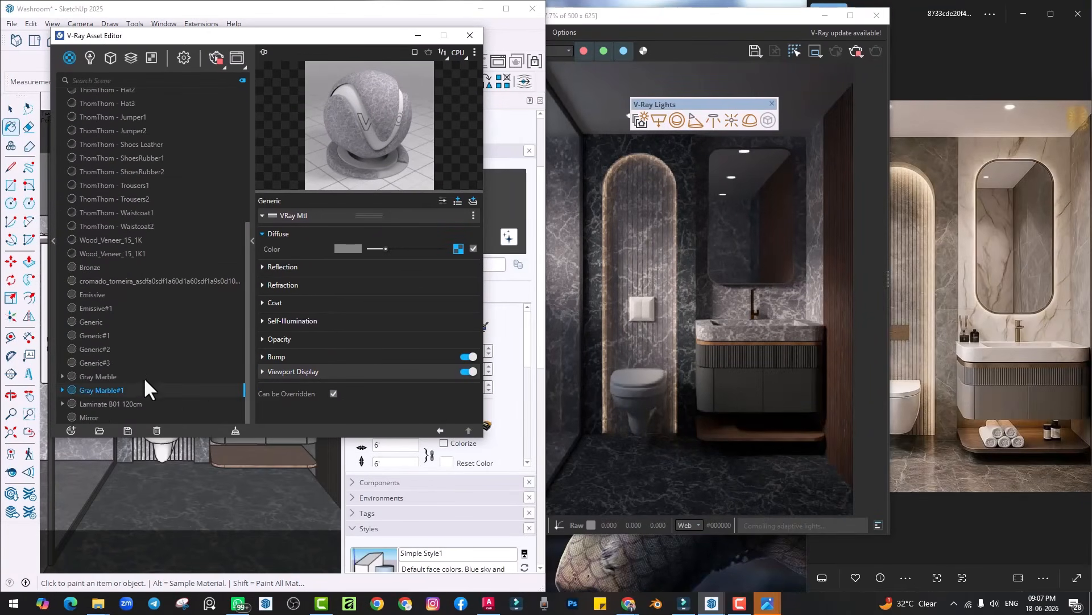
click(282, 267)
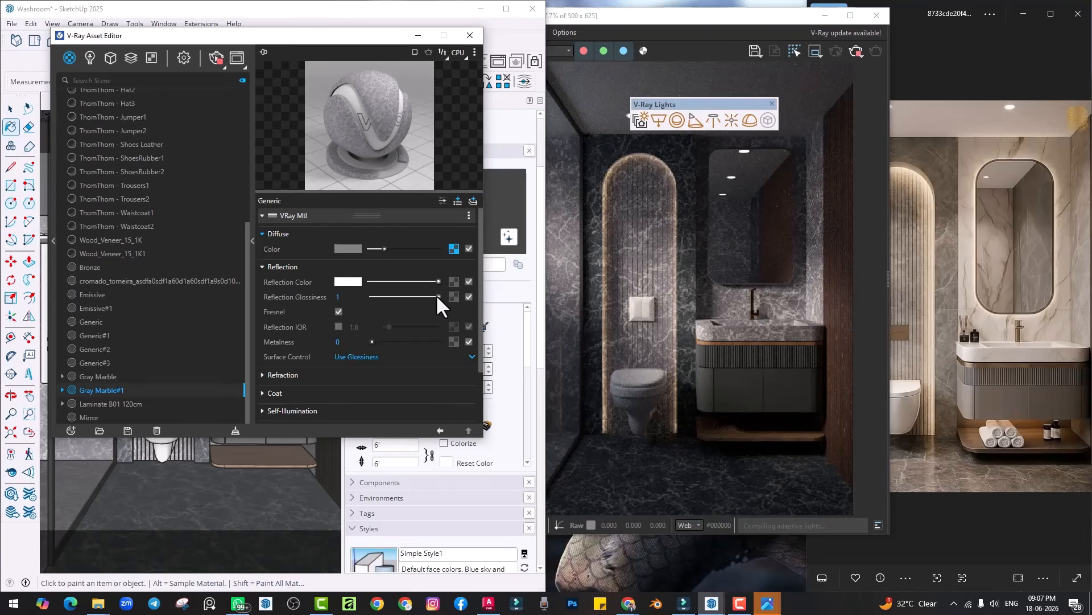
drag(436, 296, 424, 296)
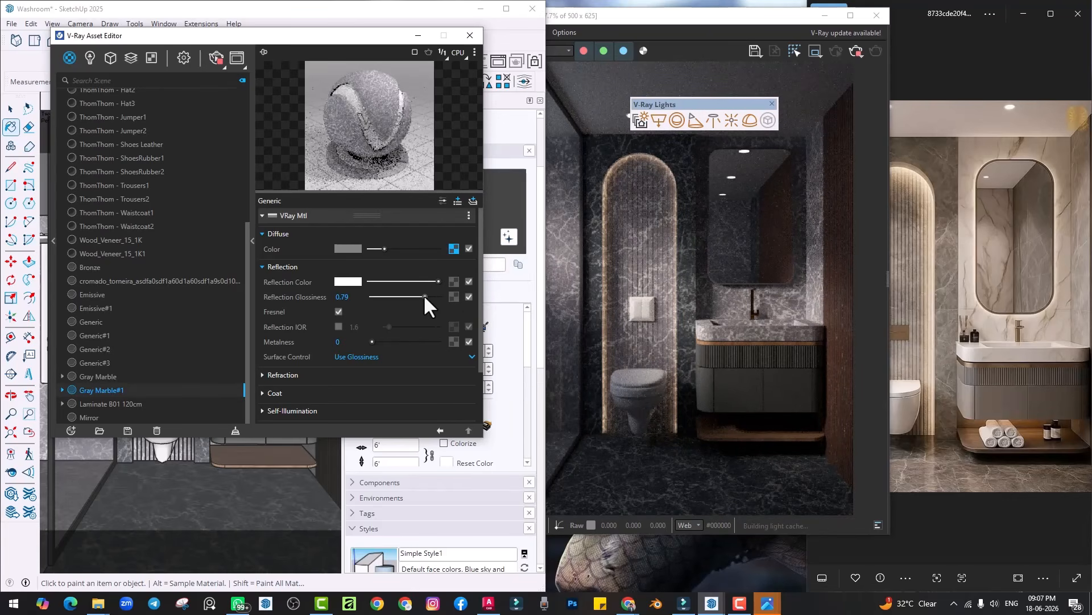
drag(428, 295, 427, 297)
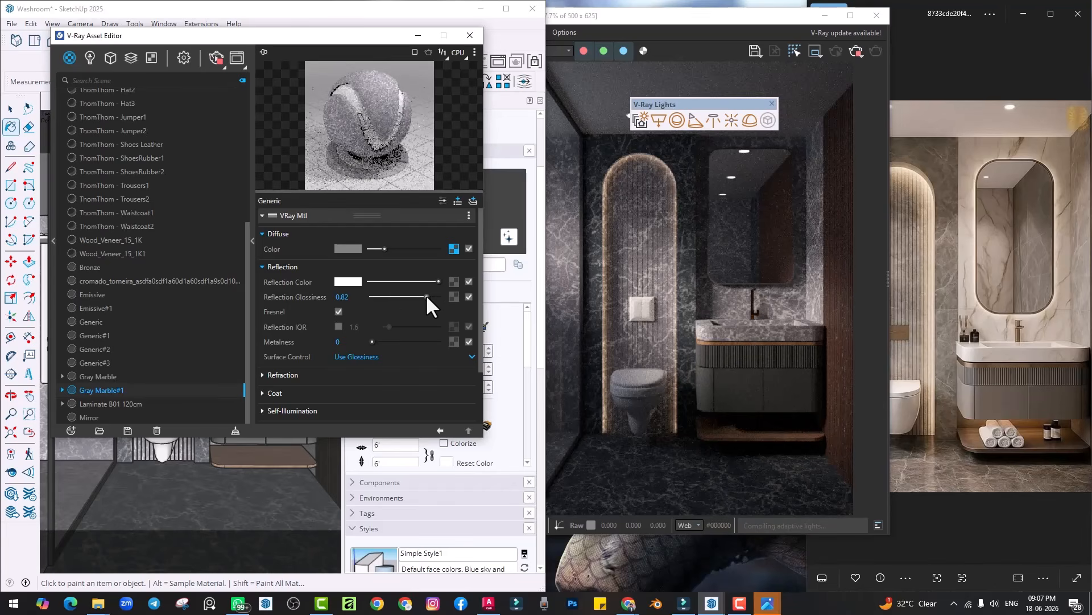
Step: Give the Gray Marble material a white reflection colour and a reflection glossiness of 0.91
click(97, 377)
drag(369, 281, 443, 284)
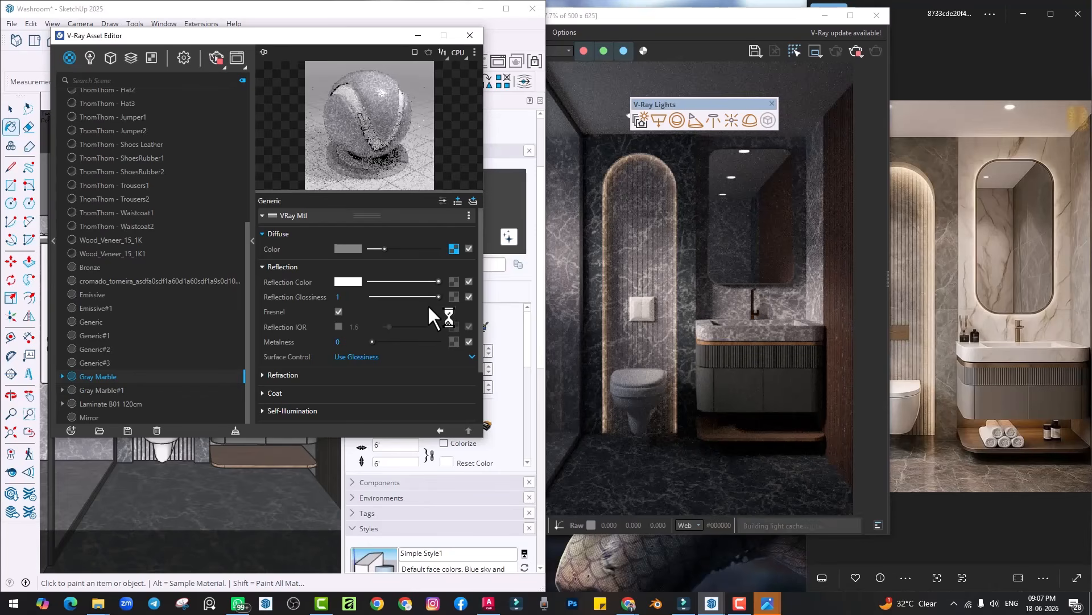
click(435, 295)
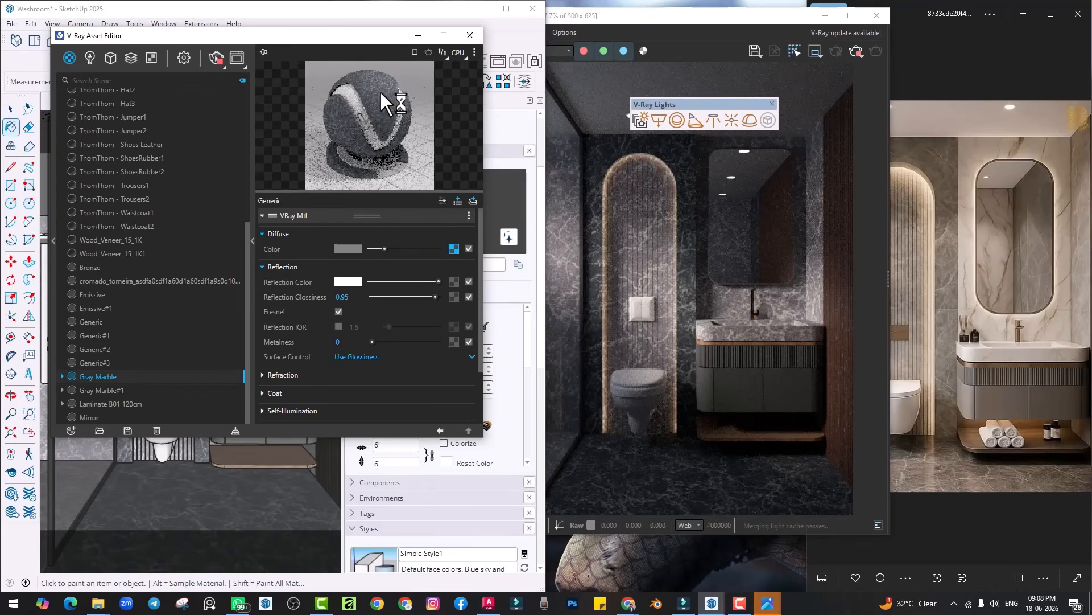
drag(694, 20, 743, 21)
drag(436, 296, 434, 296)
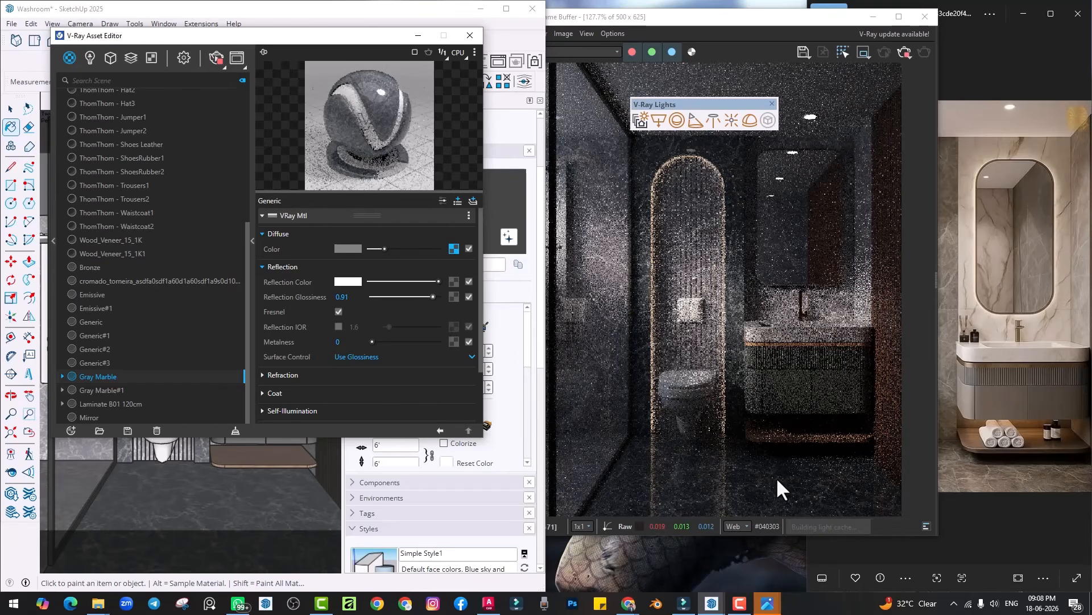
Step: Move the frame buffer and Asset Editor aside to uncover the model, and bring the reference image to the front
drag(633, 16, 784, 13)
drag(366, 36, 572, 38)
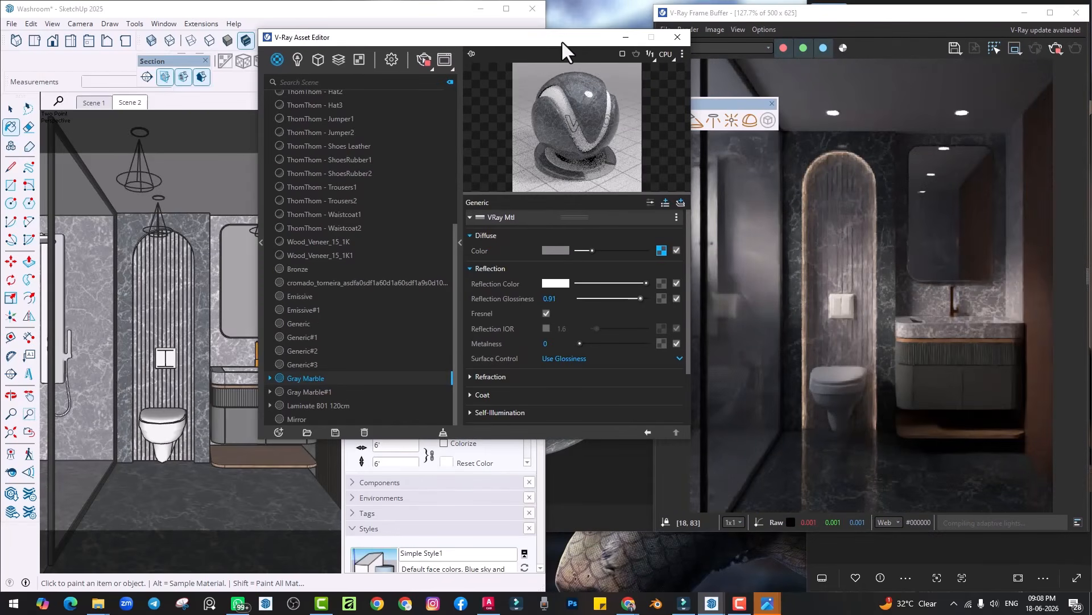
click(11, 126)
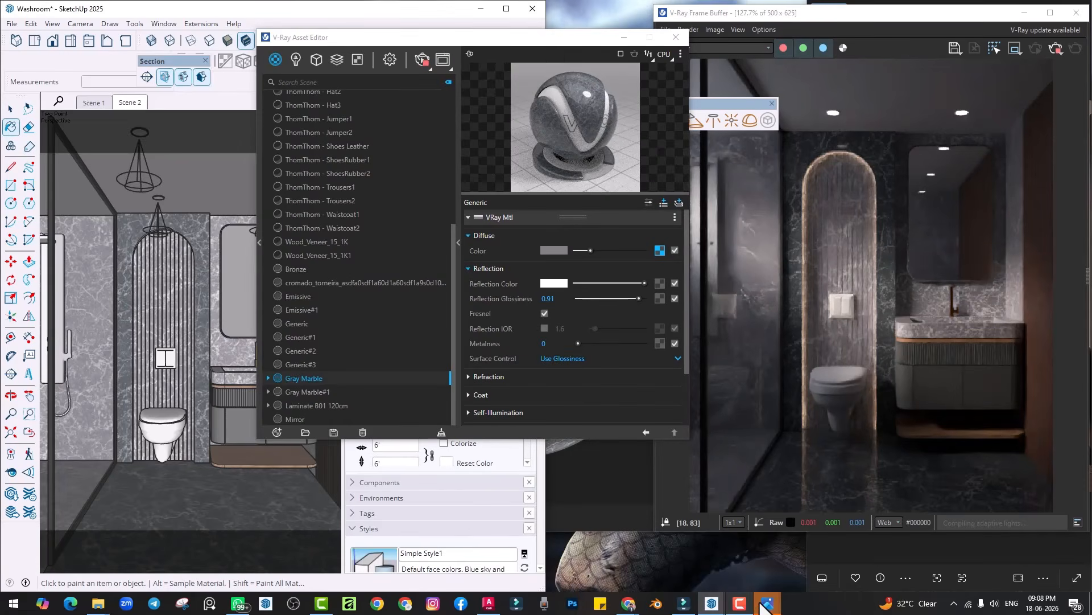
mouse_move(768, 603)
click(750, 541)
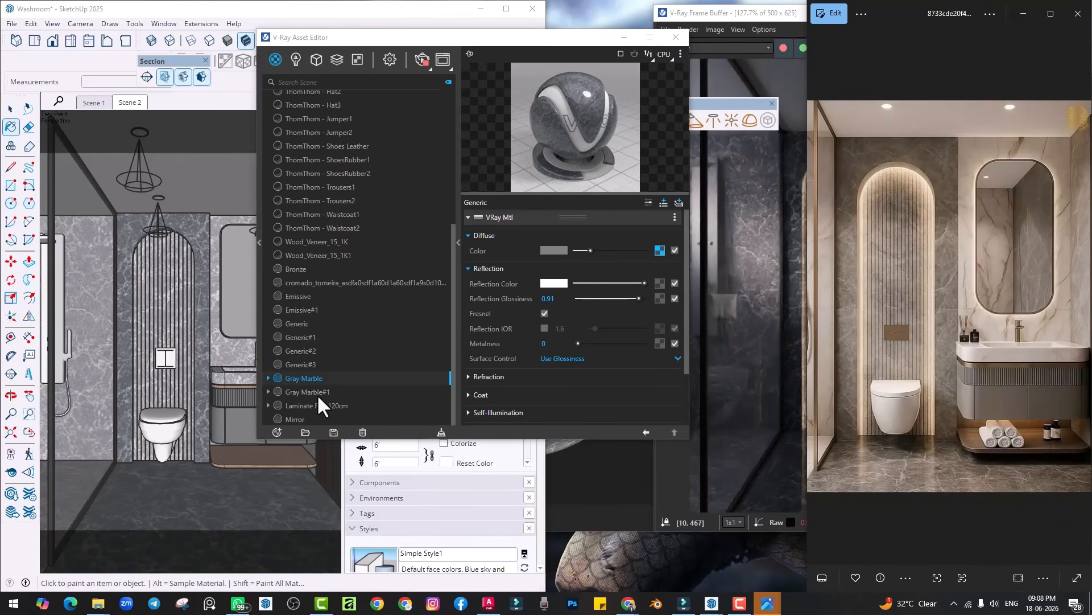
Step: Restore the Scene 2 view and sample the vanity cabinet's material from the model to load it in the Asset Editor
click(11, 129)
key(super)
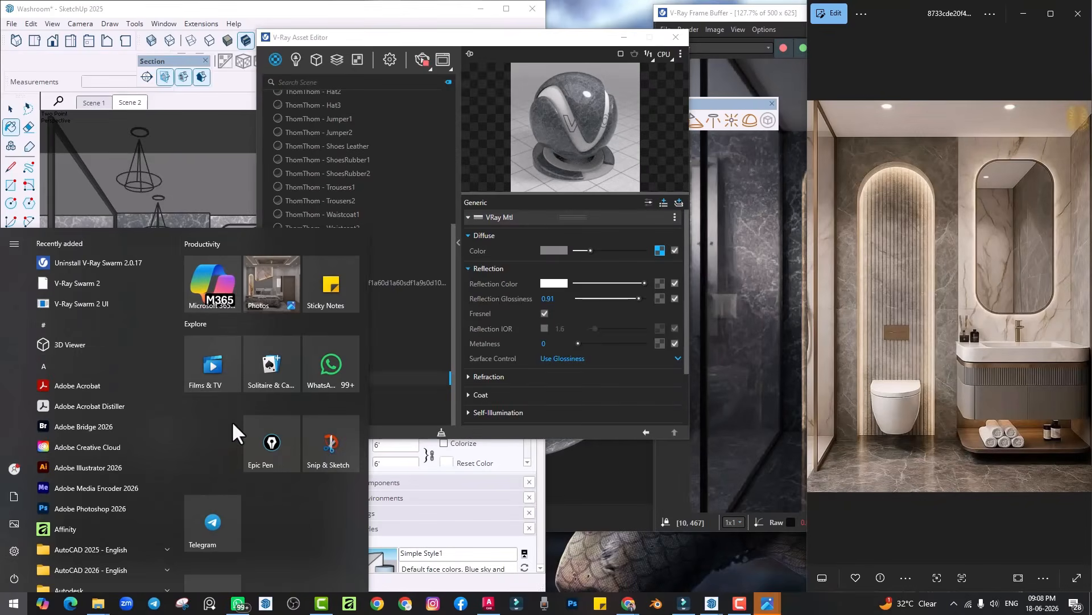
middle_drag(138, 149, 139, 152)
scroll(140, 152, up, 2)
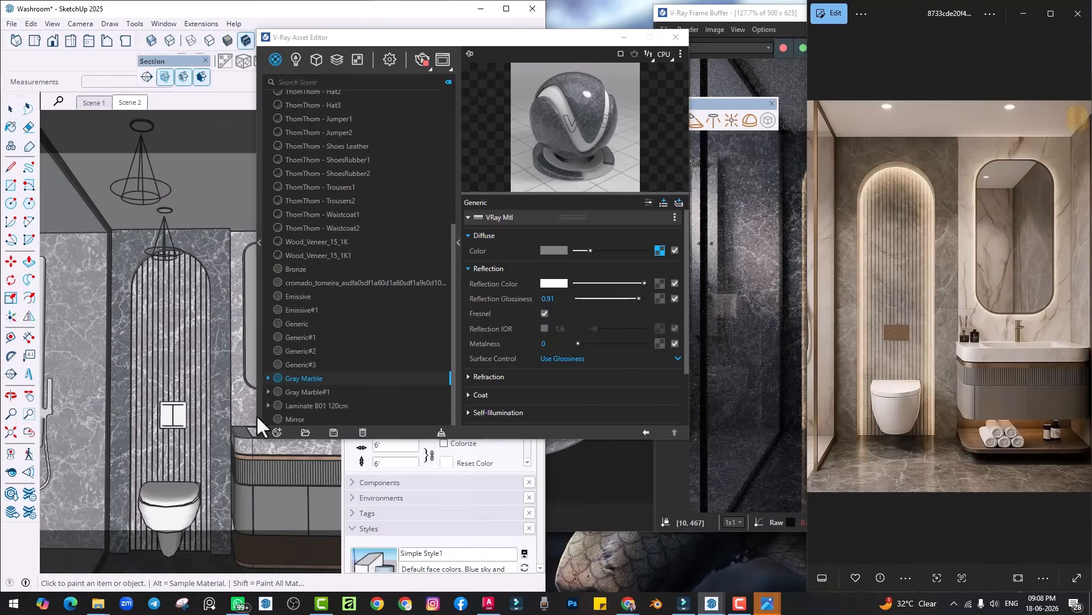
scroll(180, 462, down, 3)
mouse_move(179, 458)
middle_down()
mouse_move(189, 422)
mouse_move(214, 432)
mouse_move(181, 224)
middle_up()
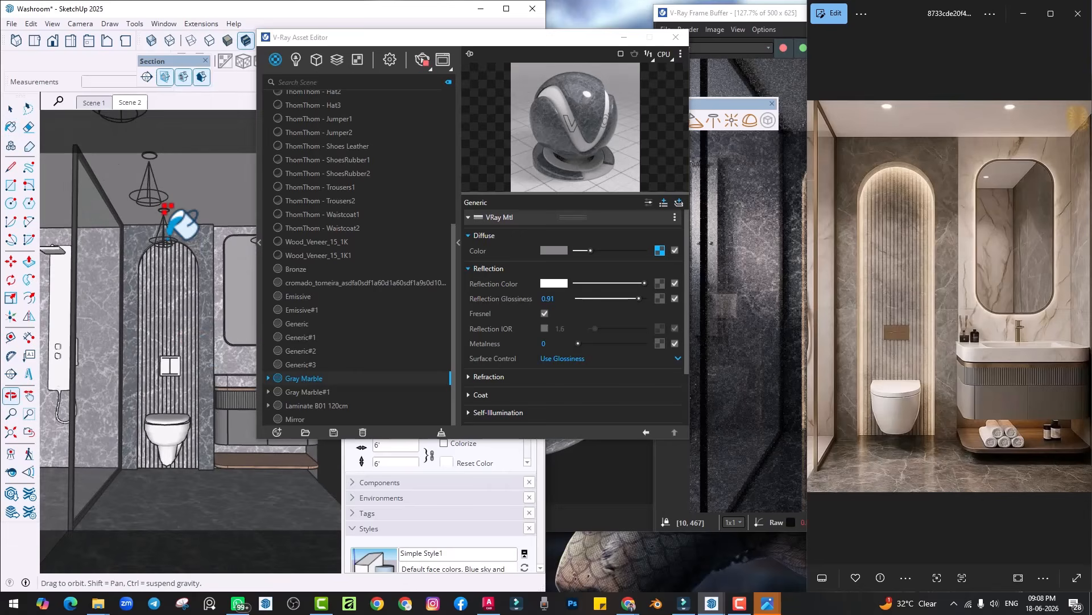
click(128, 103)
click(231, 425)
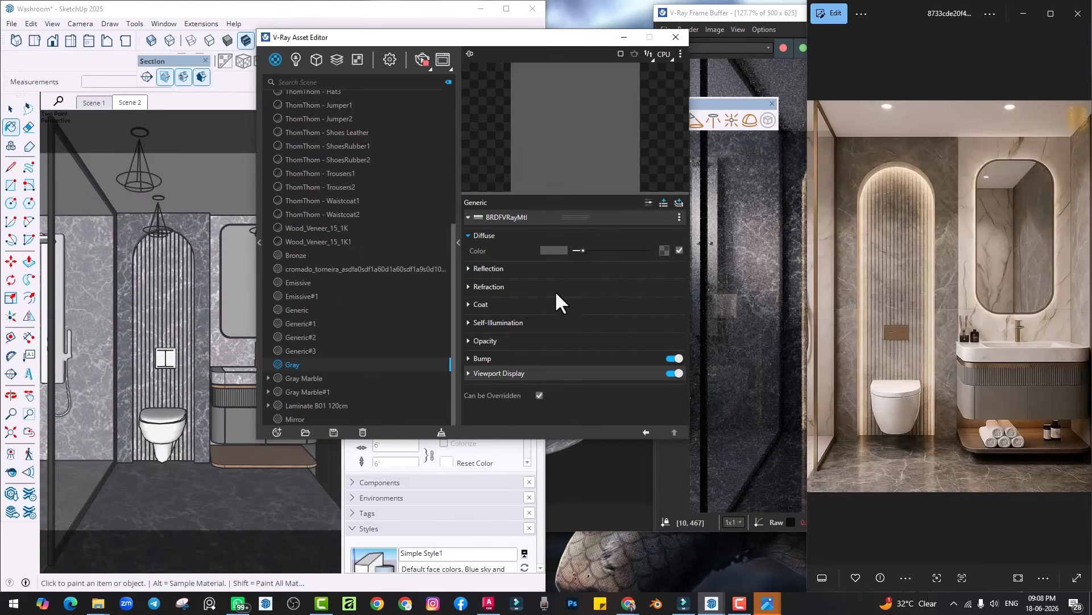
Step: Give the Gray material a light grey reflection, switch its surface control to Use Glossiness and set glossiness to 0.71
click(550, 269)
drag(579, 283, 621, 297)
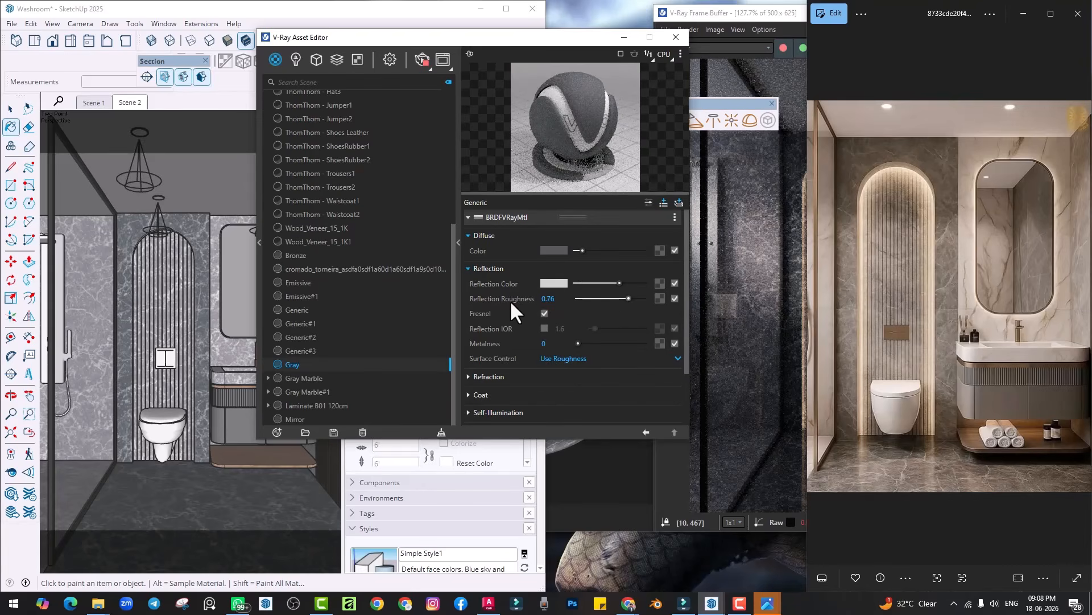
click(563, 358)
click(569, 391)
mouse_move(629, 299)
mouse_down()
mouse_move(615, 297)
mouse_move(624, 297)
mouse_up()
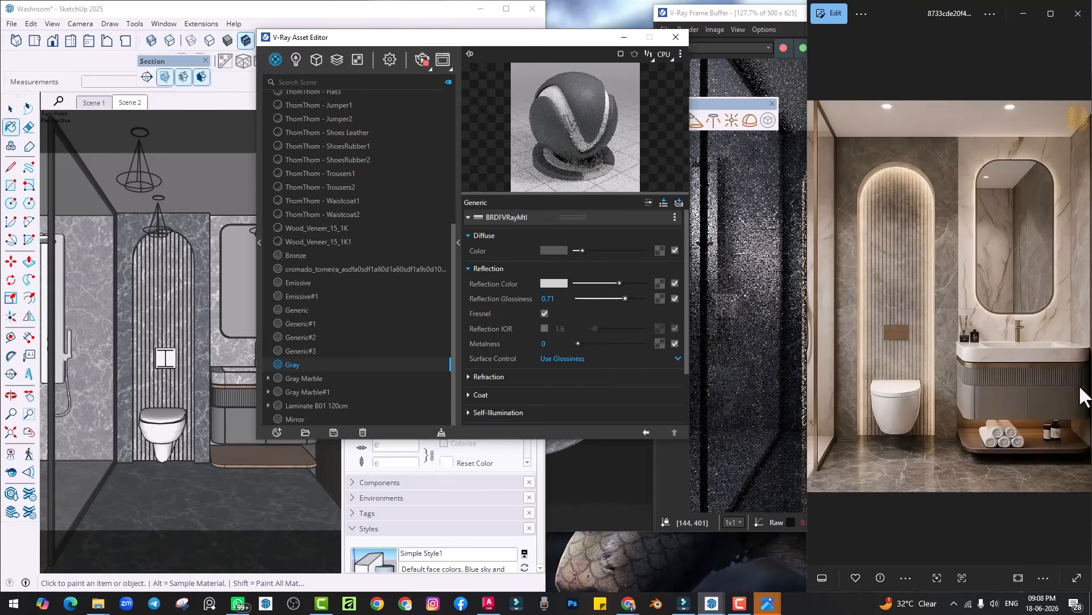
click(753, 442)
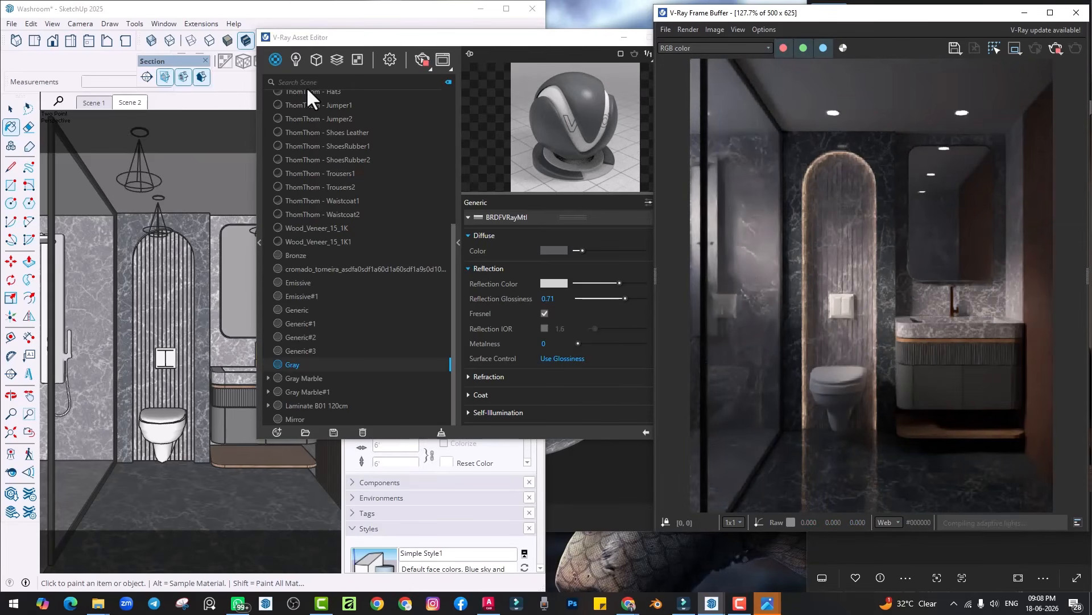
Step: Set the Spot Light's intensity to 10000 and stop the interactive render
click(296, 59)
click(302, 136)
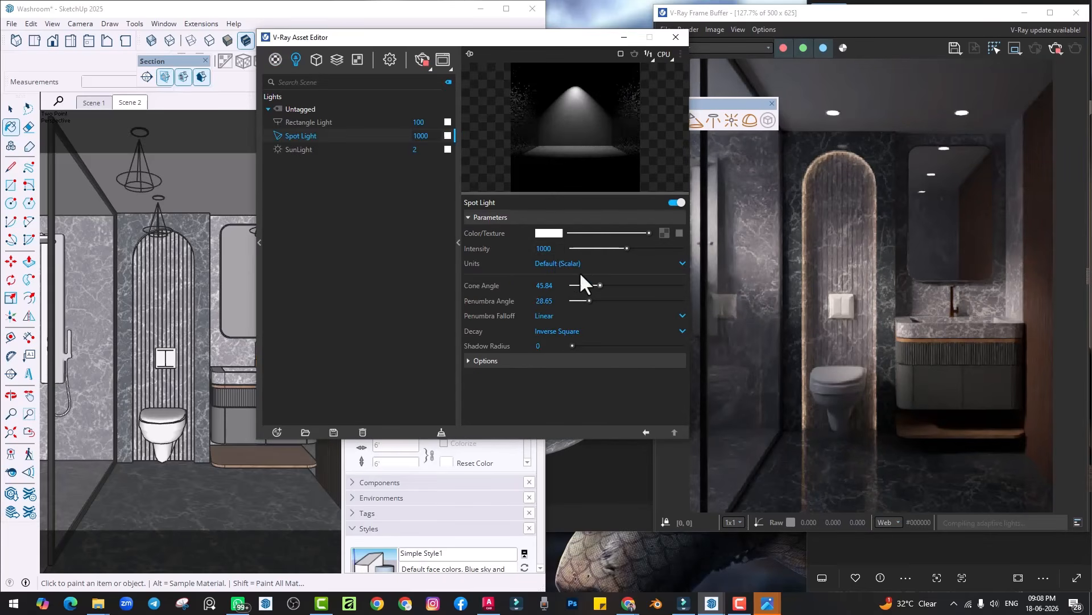
key(Return)
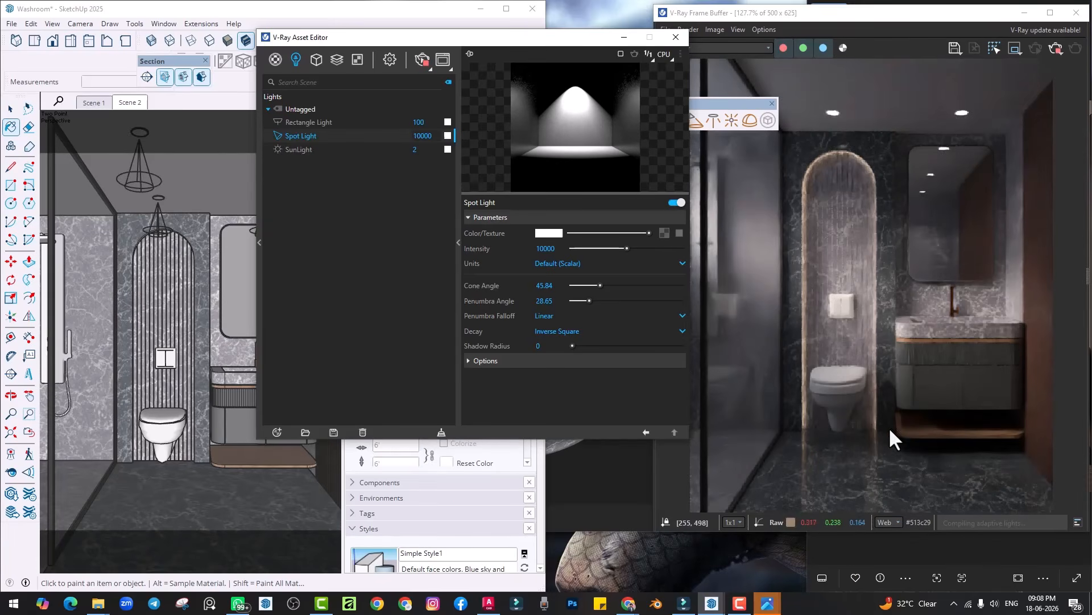
click(424, 59)
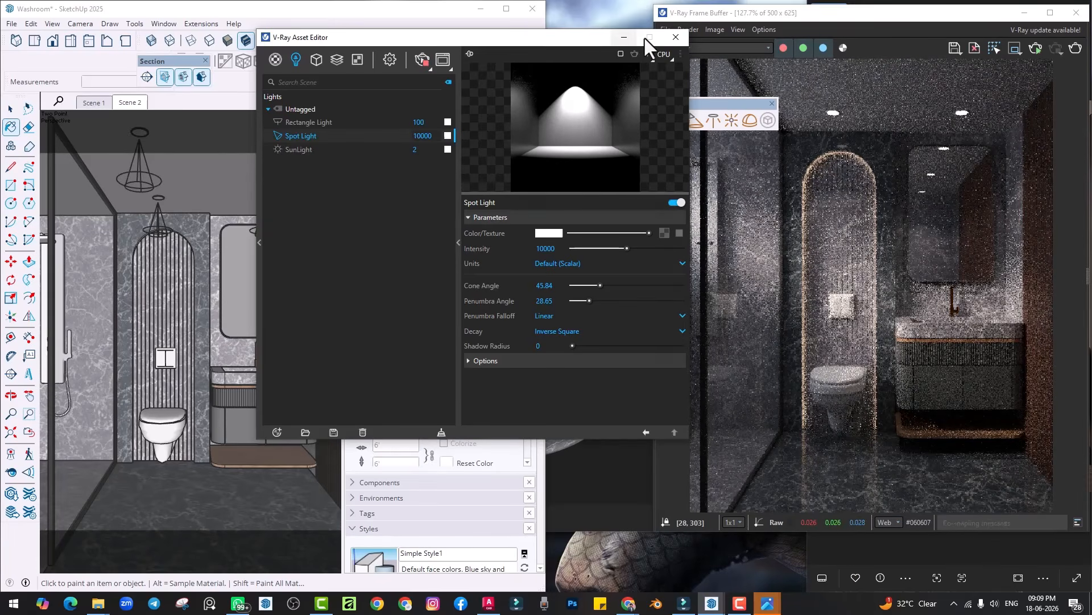
Step: Maximize the SketchUp window and draw a V-Ray rectangle light, about 16 by 36 in U and V size, beneath the vanity cabinet
click(624, 37)
click(506, 12)
scroll(528, 484, up, 10)
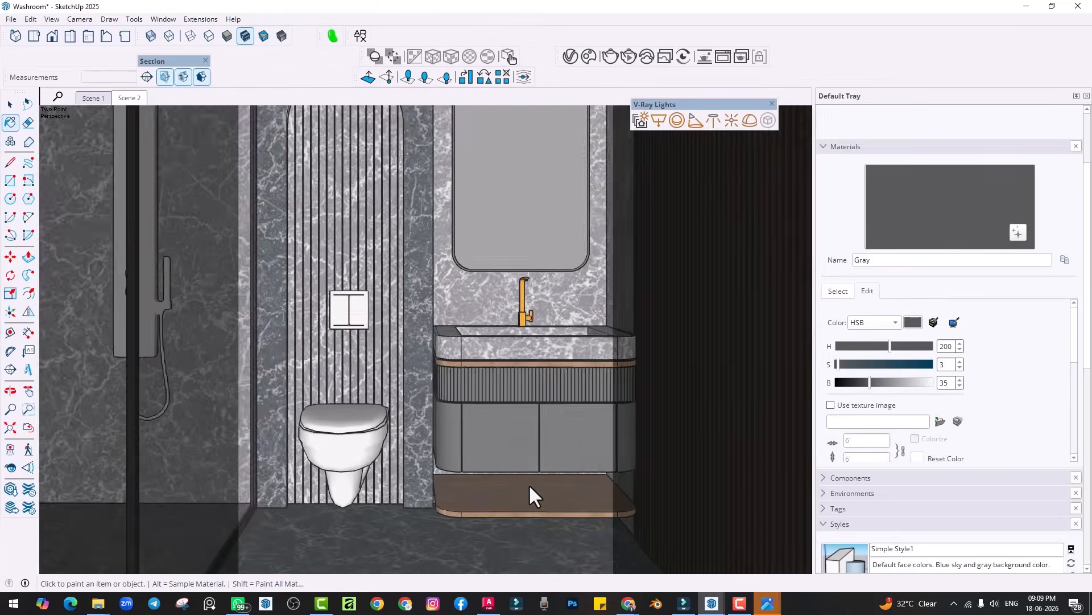
scroll(512, 452, up, 5)
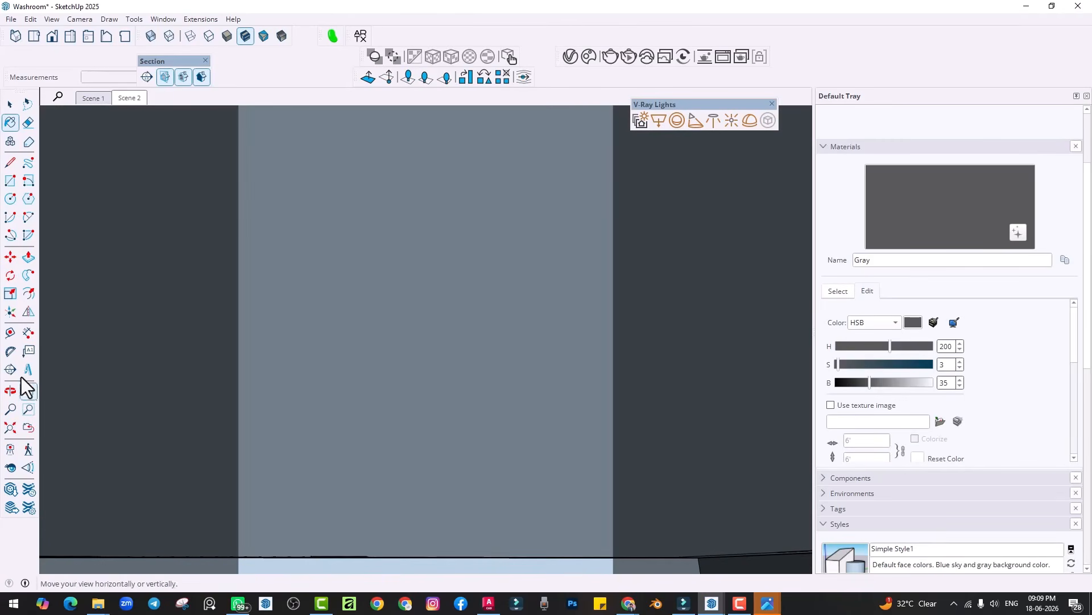
click(11, 428)
key(space)
scroll(507, 456, up, 6)
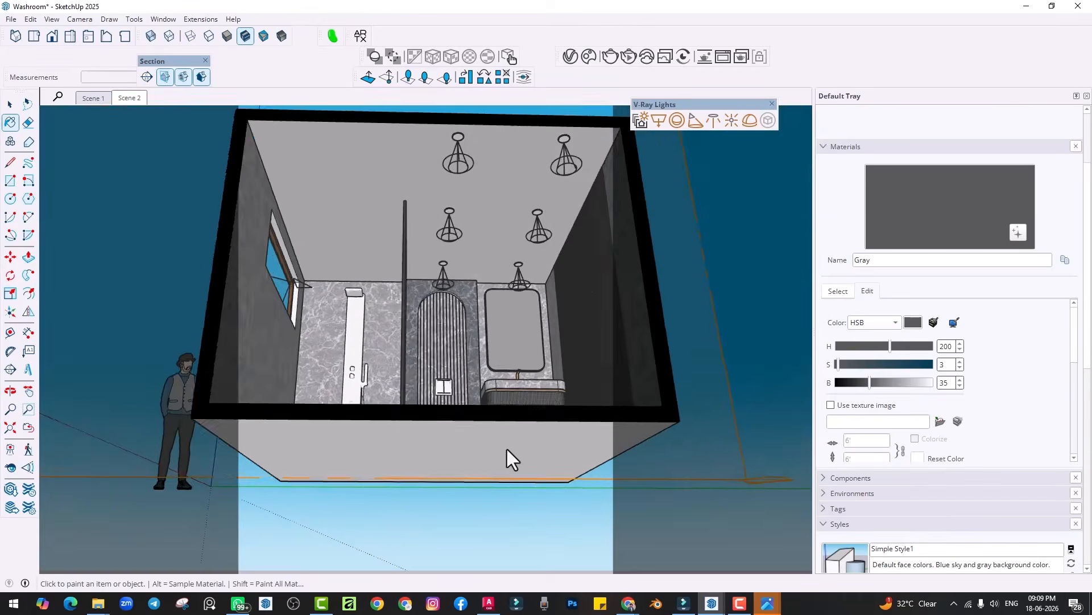
key(h)
scroll(508, 370, up, 5)
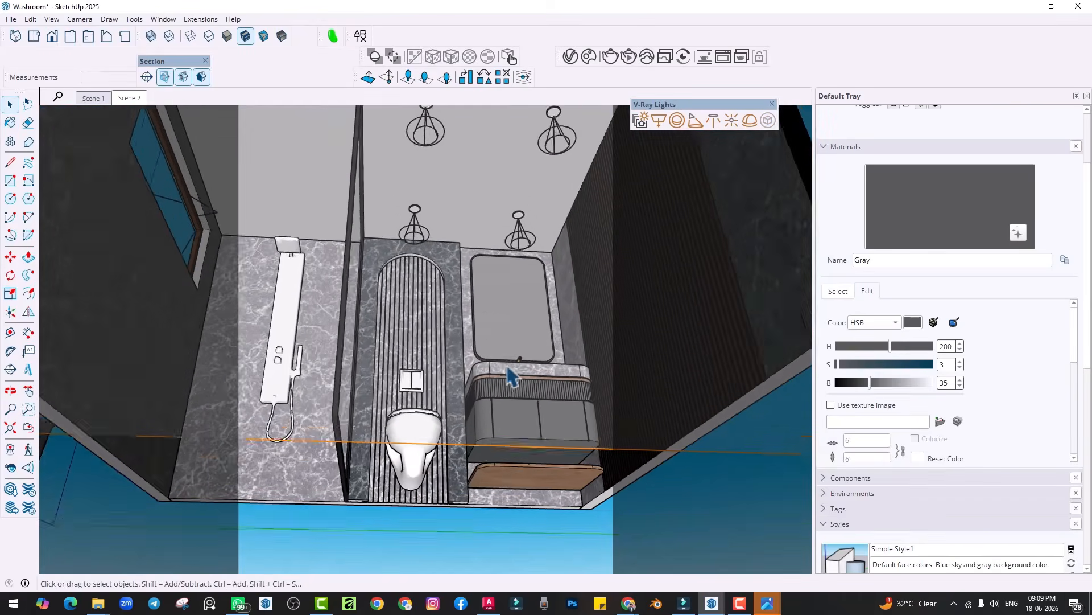
scroll(487, 434, up, 2)
middle_drag(573, 500, 456, 430)
scroll(456, 427, up, 3)
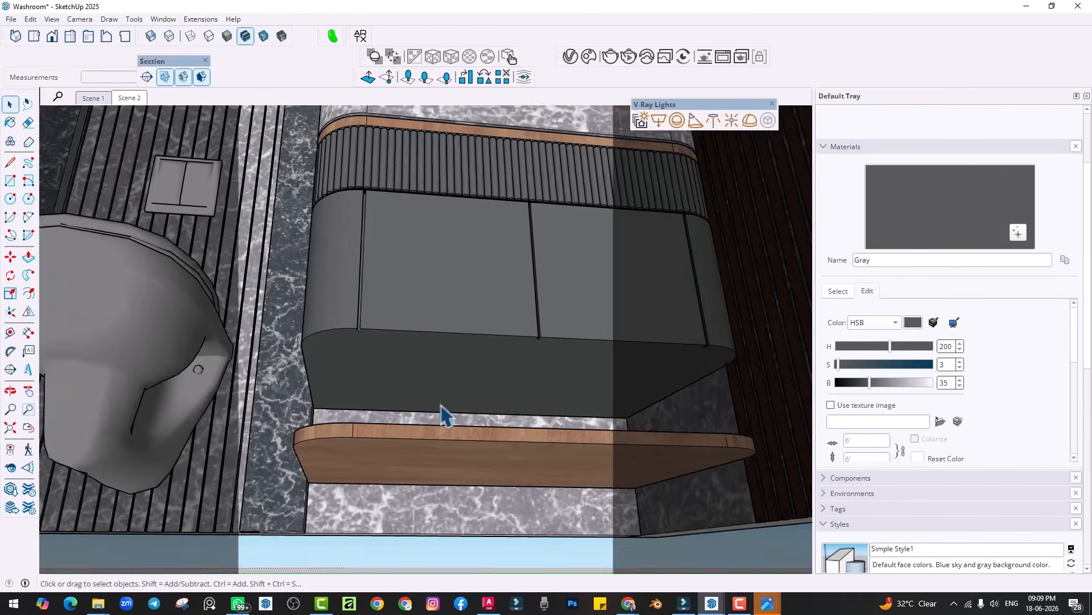
click(659, 120)
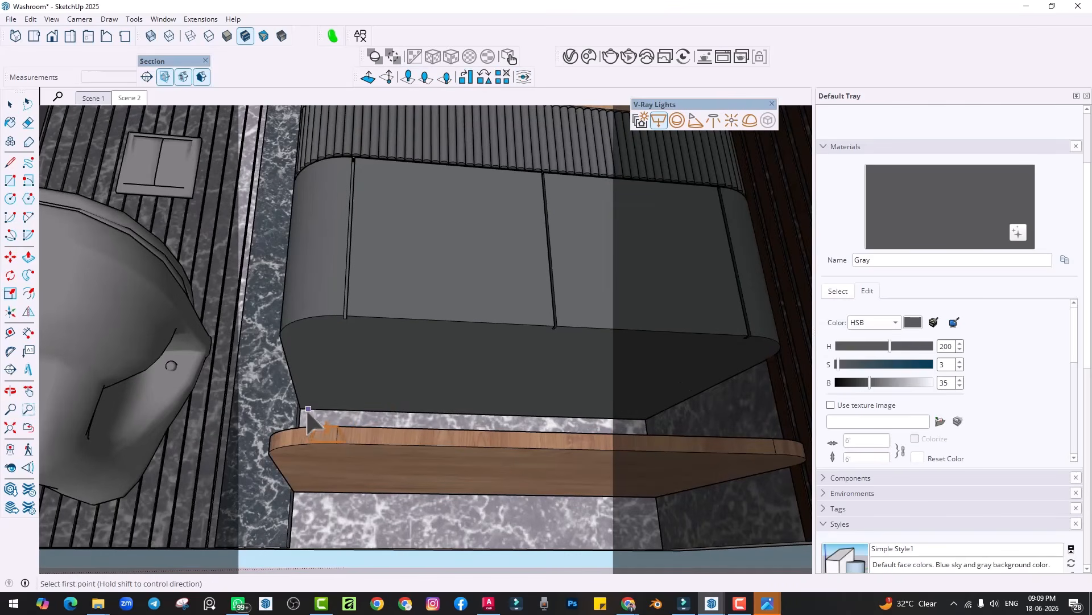
click(493, 420)
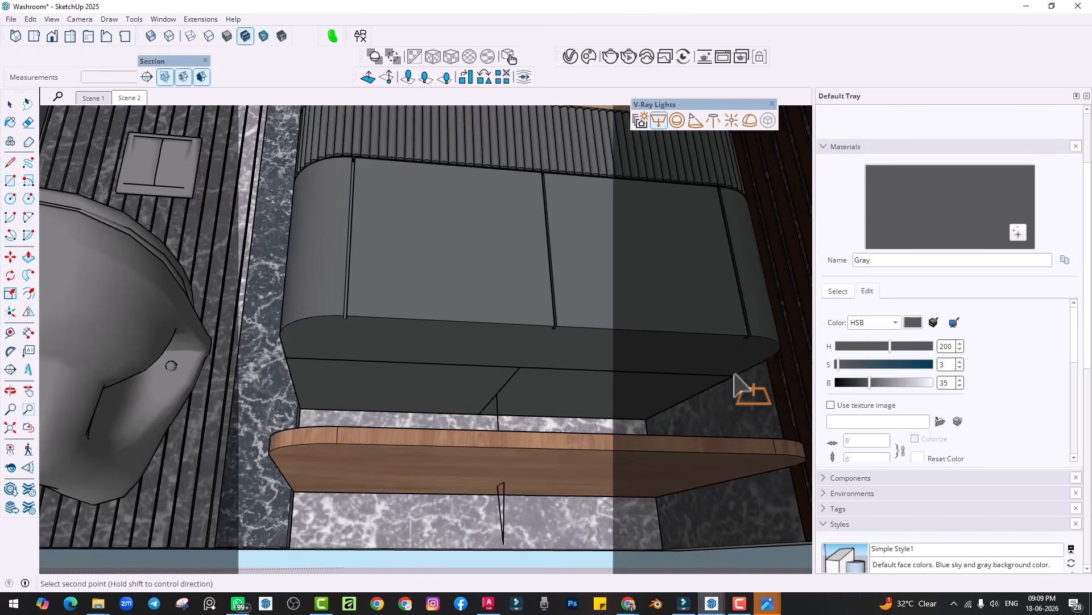
click(740, 371)
Step: Load the new rectangle light beneath the vanity cabinet in the Asset Editor and set its directionality to 0.22
middle_drag(551, 404, 529, 399)
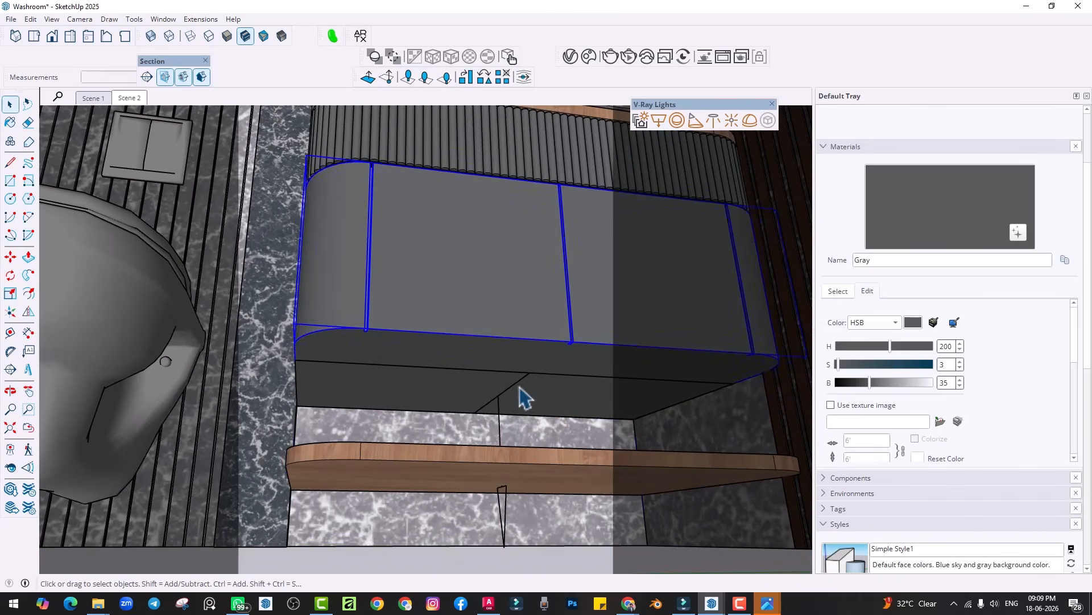
click(520, 393)
click(571, 57)
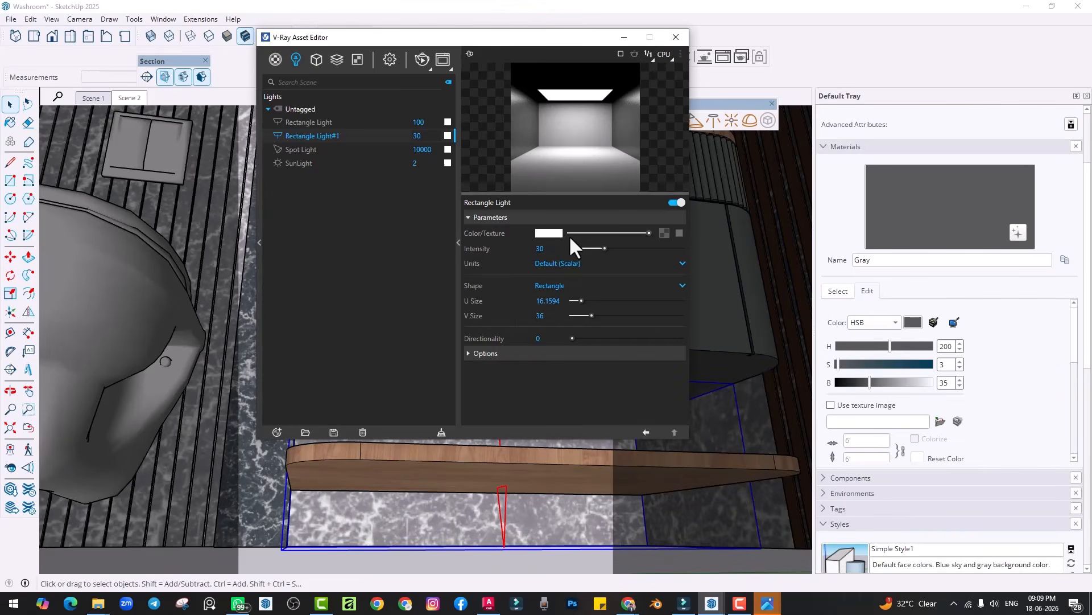
click(490, 354)
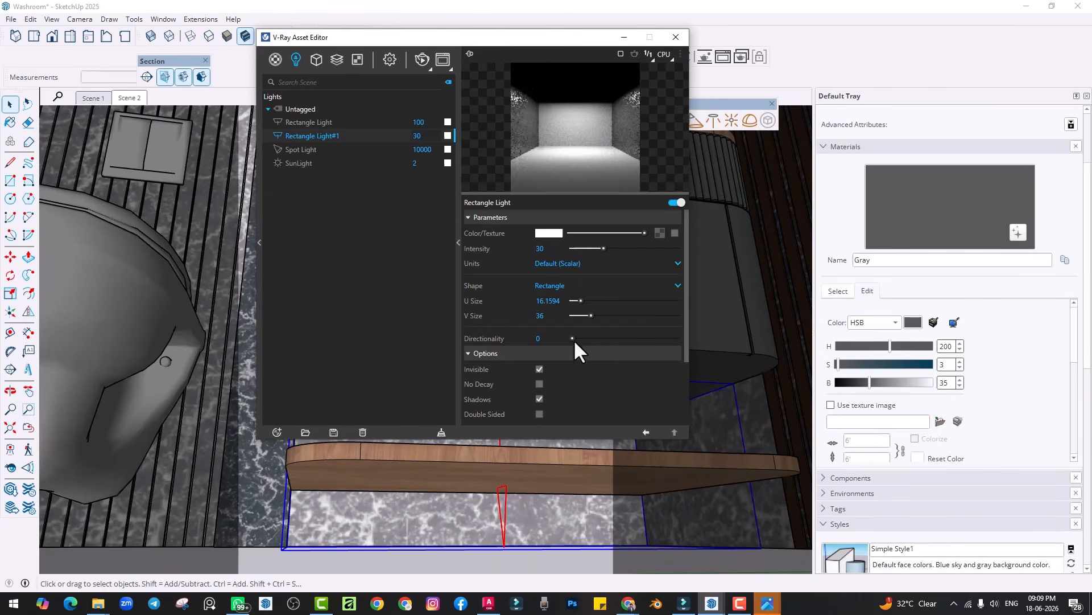
drag(572, 338, 595, 338)
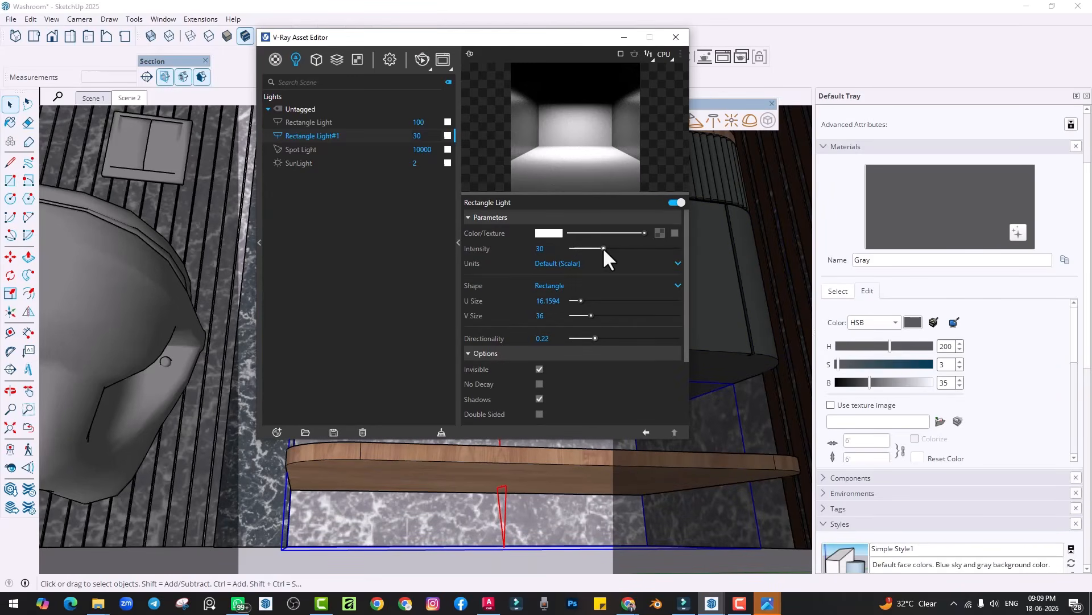
Step: Give the under-vanity rectangle light a warm colour of about 4033 K and set its intensity to 47.9
click(552, 234)
click(622, 355)
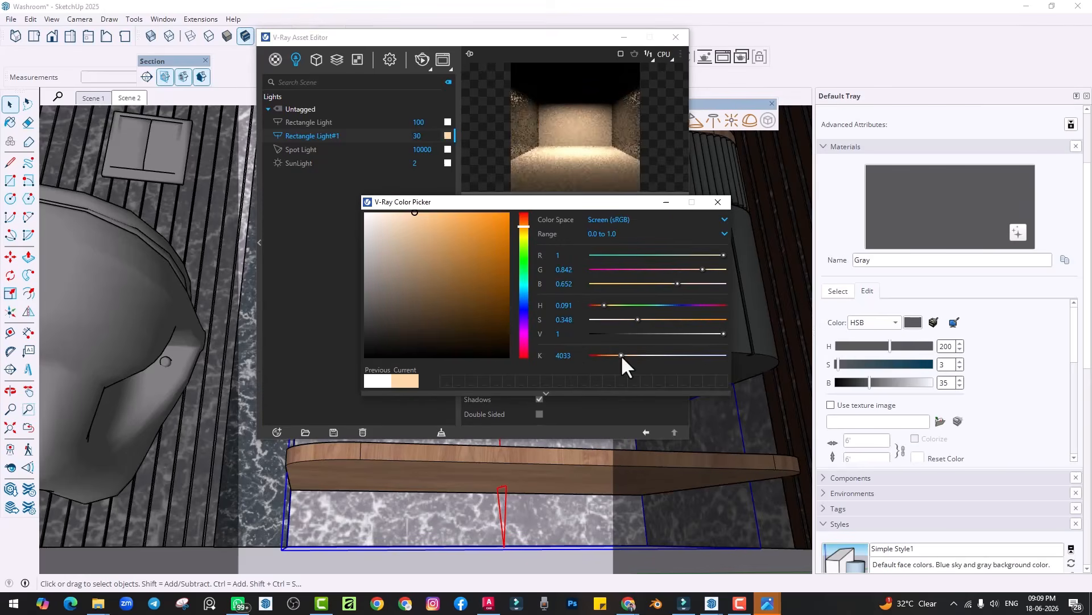
click(718, 202)
drag(600, 250, 630, 248)
click(676, 37)
Step: Copy the warm rectangle light straight down to sit beneath the wooden shelf under the vanity
middle_drag(541, 512, 500, 346)
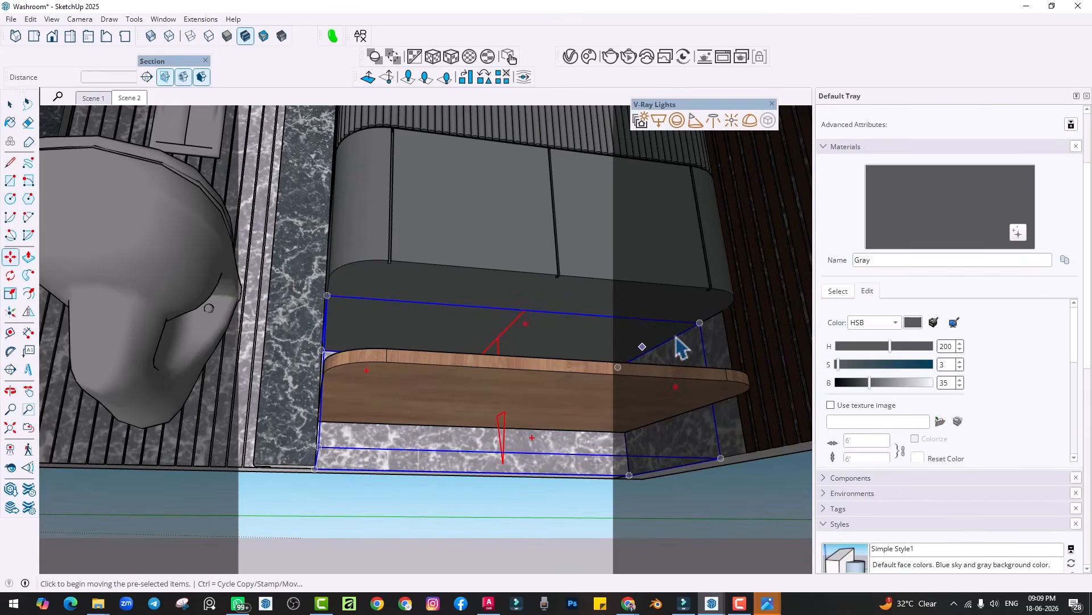
key(m)
key(ctrl)
click(700, 322)
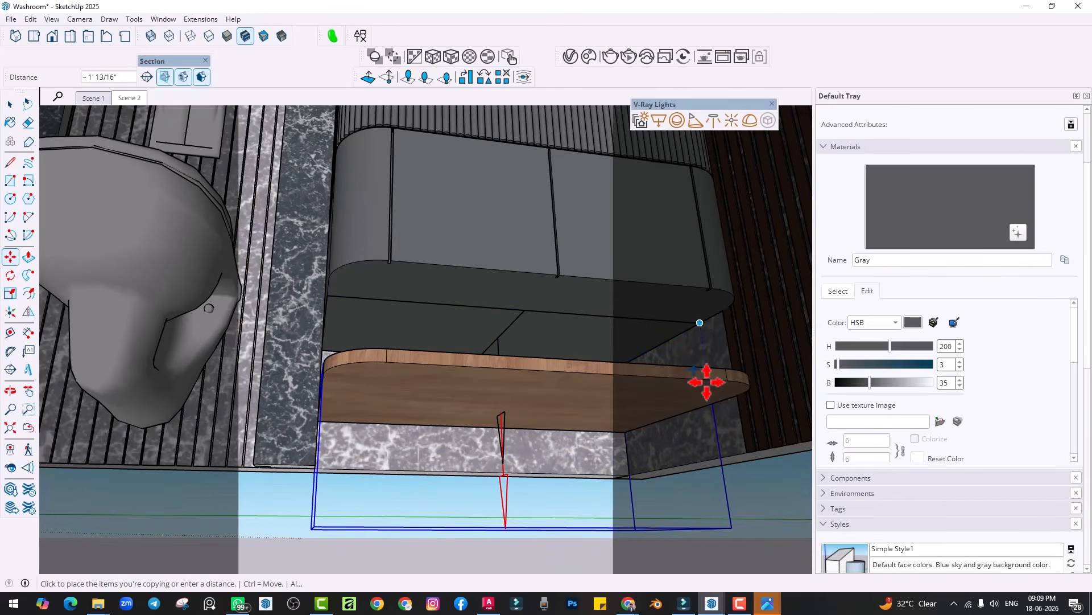
click(711, 383)
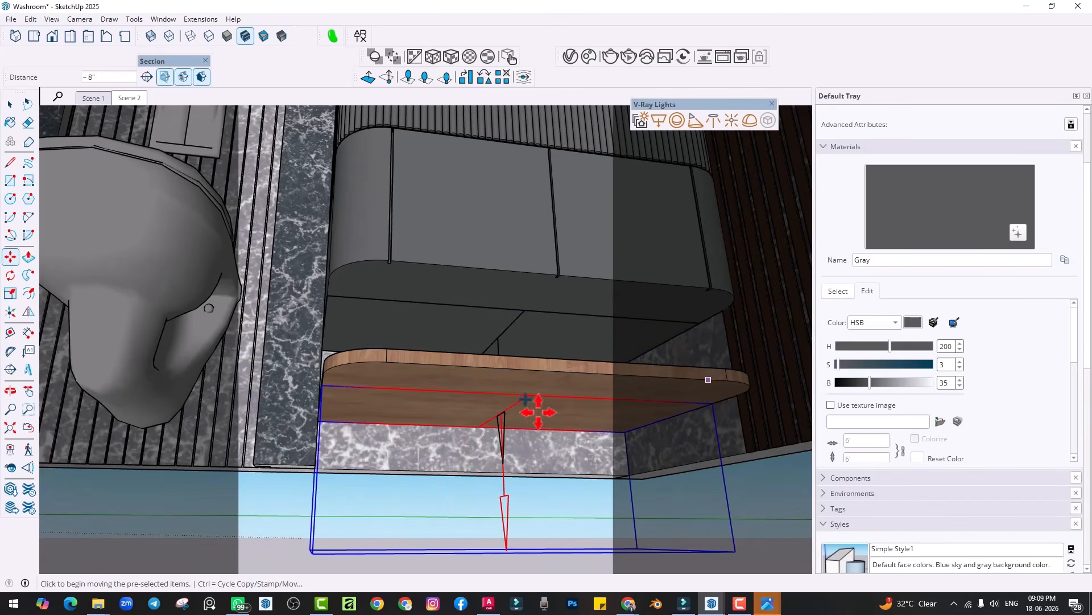
Step: Sample the wooden shelf's laminate material from the model and load it in the Asset Editor
scroll(518, 410, down, 4)
middle_drag(512, 402, 478, 376)
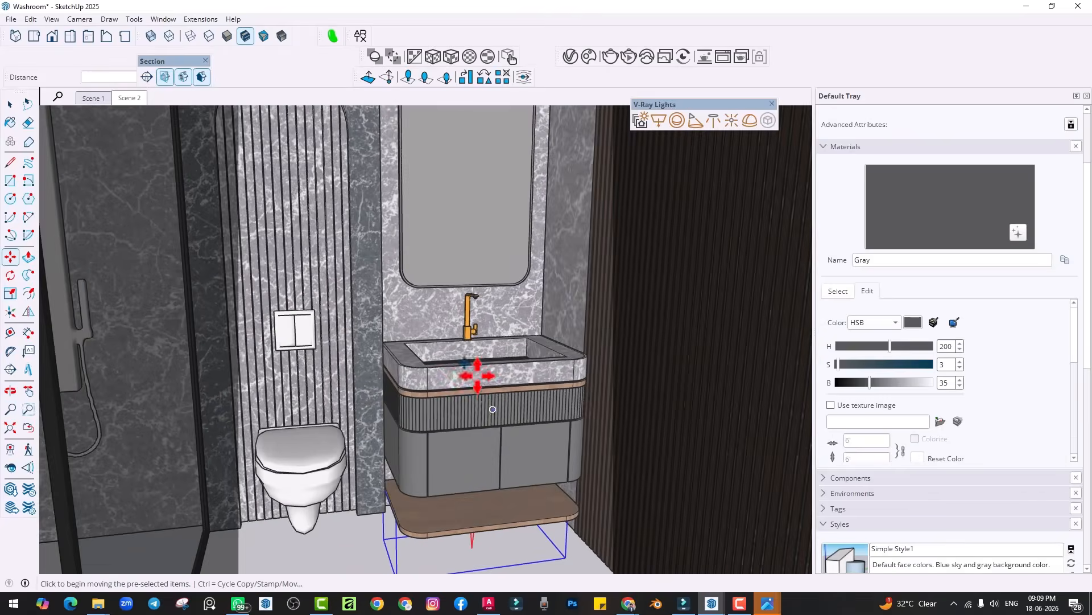
scroll(482, 375, up, 3)
middle_drag(507, 453, 353, 114)
scroll(478, 404, down, 1)
scroll(478, 404, up, 8)
scroll(462, 408, down, 4)
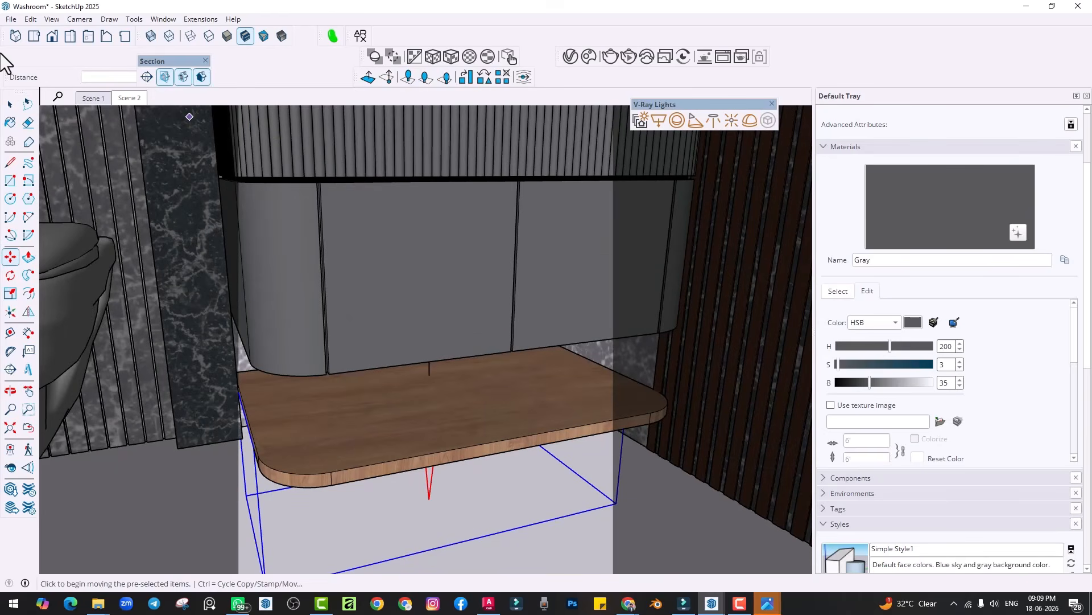
click(10, 104)
click(10, 122)
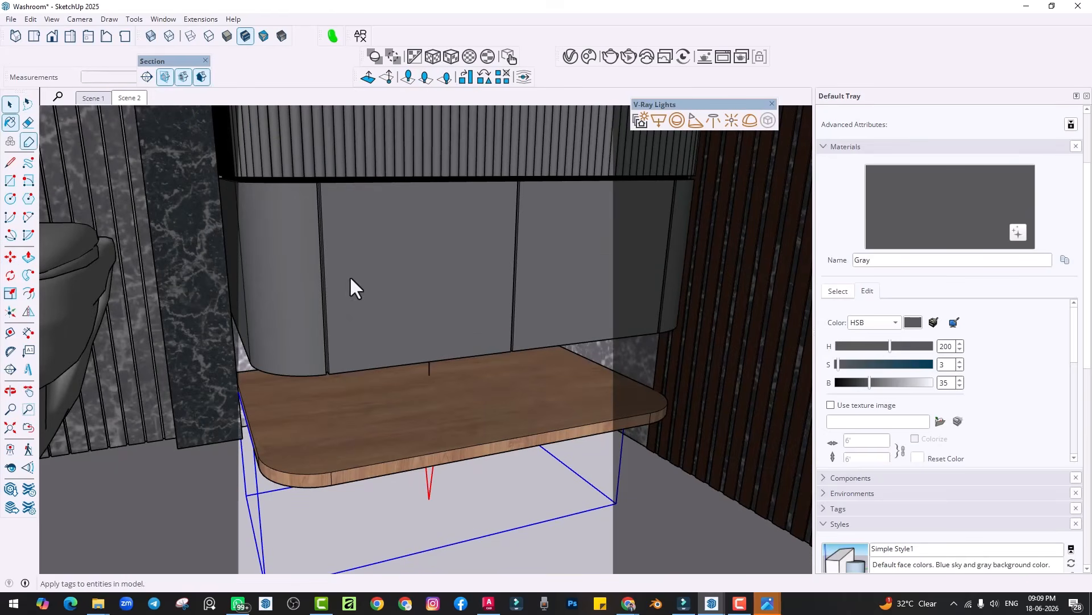
alt+click(449, 417)
click(568, 58)
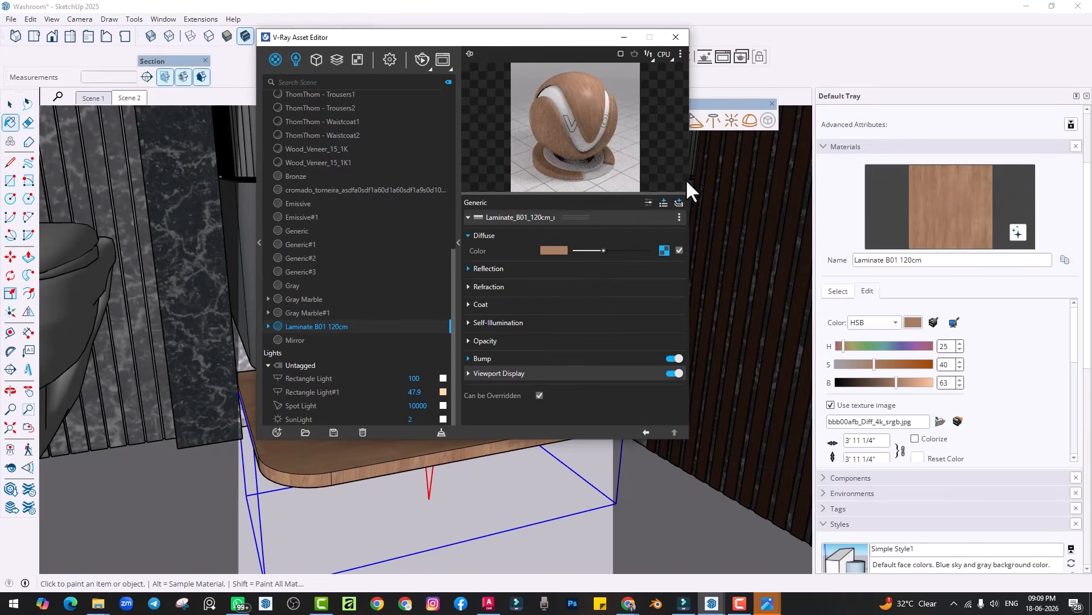
Step: Brighten the Laminate B01 120cm reflection colour to near white and set its reflection glossiness to 0.85
click(488, 268)
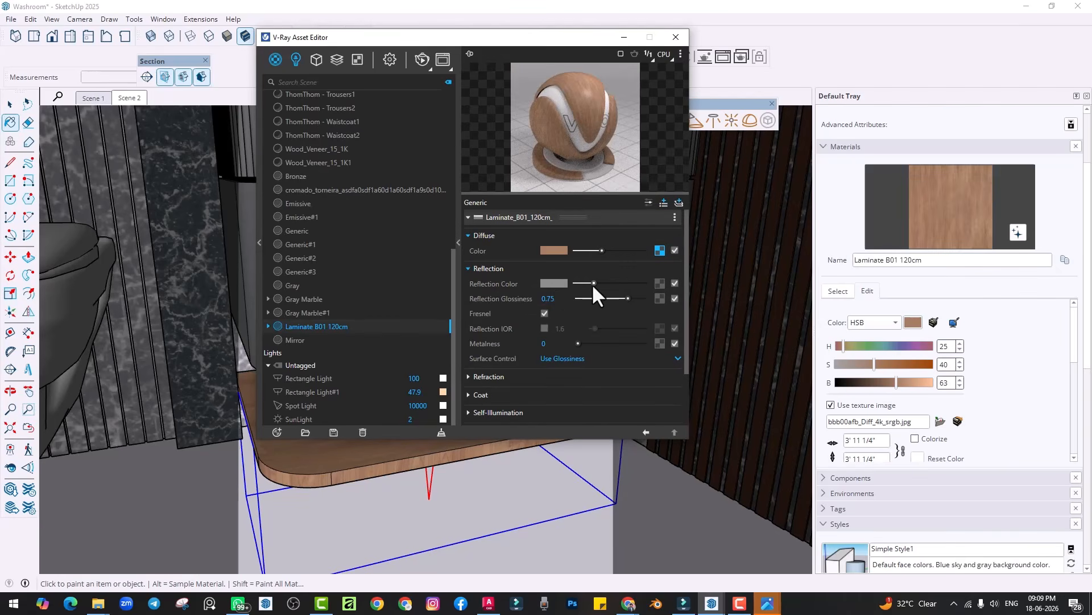
drag(592, 284, 635, 298)
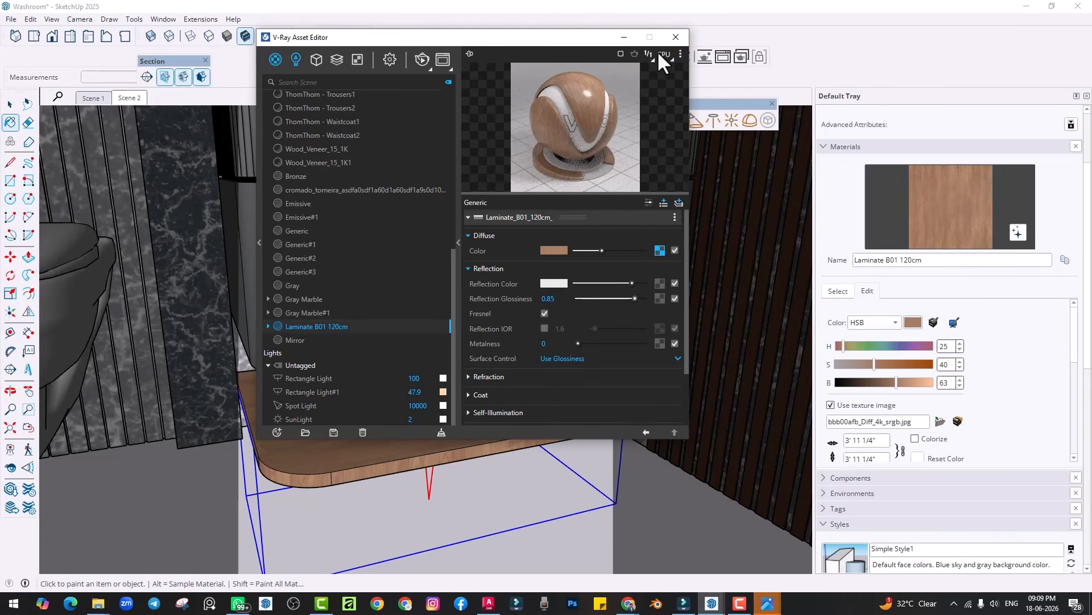
click(676, 37)
Step: Clear the light selection, restore the Scene 2 view and start an interactive V-Ray render
scroll(485, 402, down, 5)
mouse_move(473, 401)
middle_down()
mouse_move(431, 324)
mouse_move(472, 363)
mouse_move(419, 374)
mouse_move(413, 390)
middle_up()
scroll(472, 364, down, 3)
scroll(428, 350, up, 3)
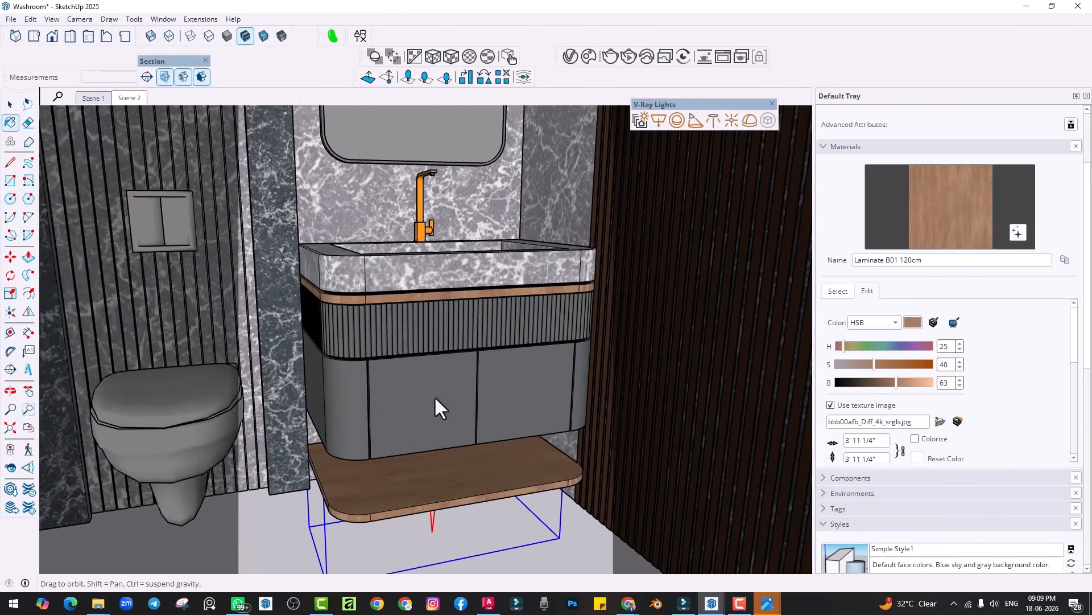
scroll(435, 395, down, 8)
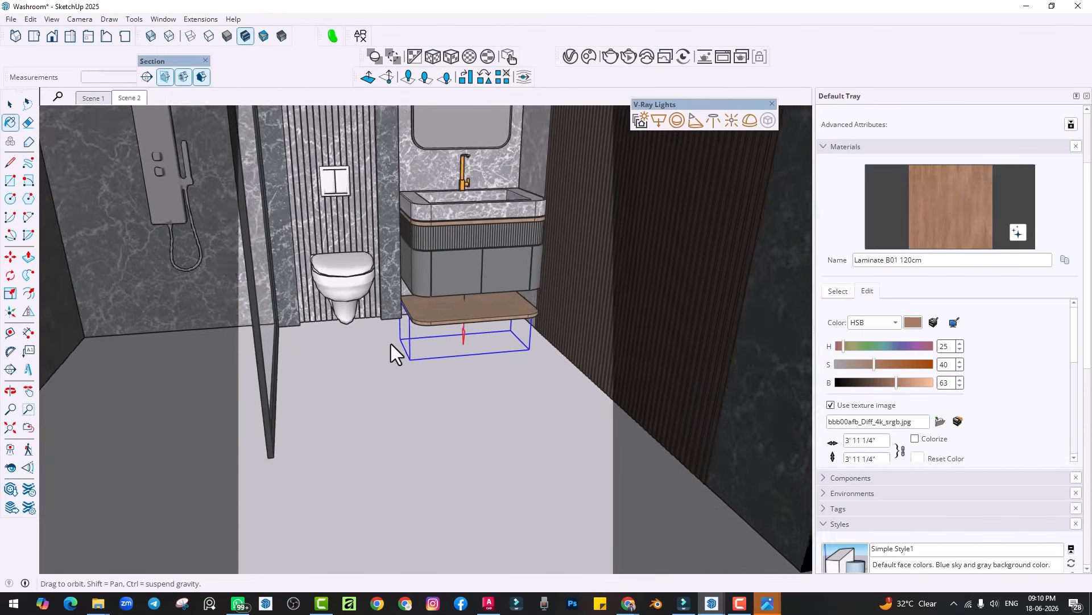
middle_drag(391, 344, 396, 368)
key(space)
click(403, 366)
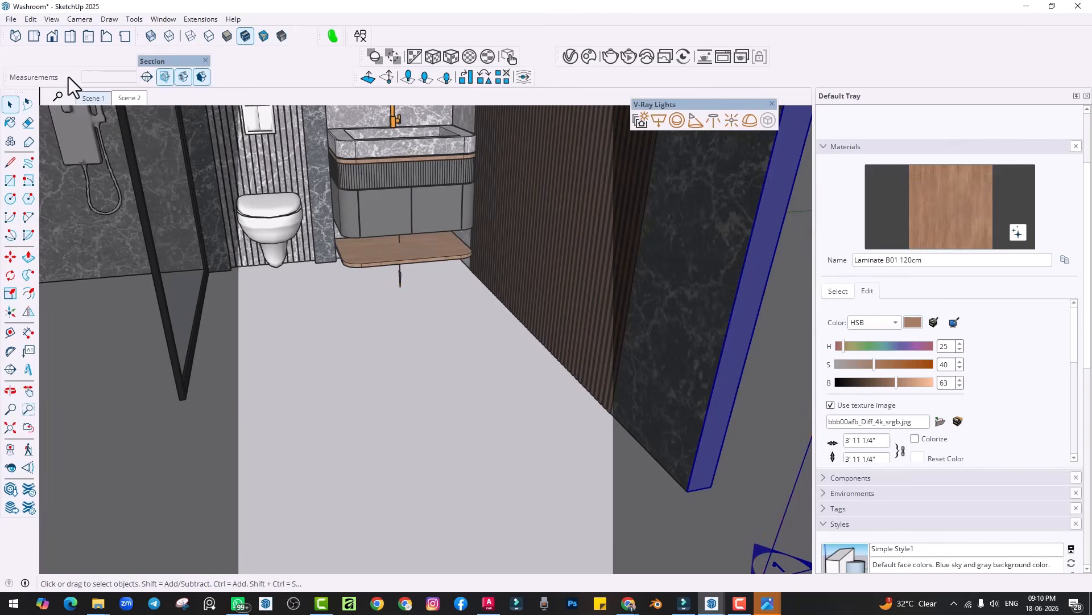
click(133, 97)
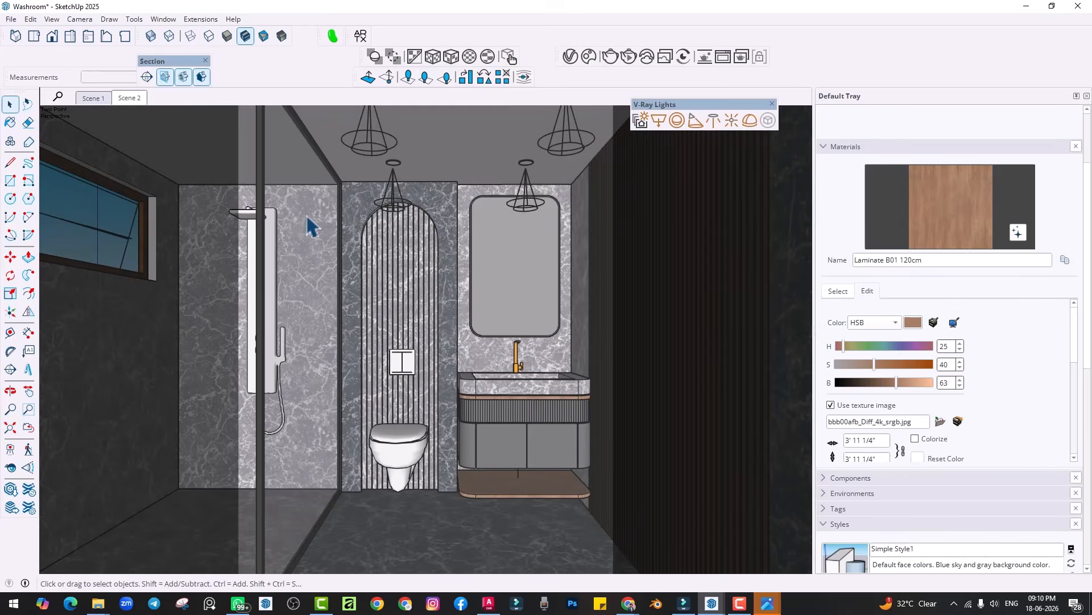
click(629, 57)
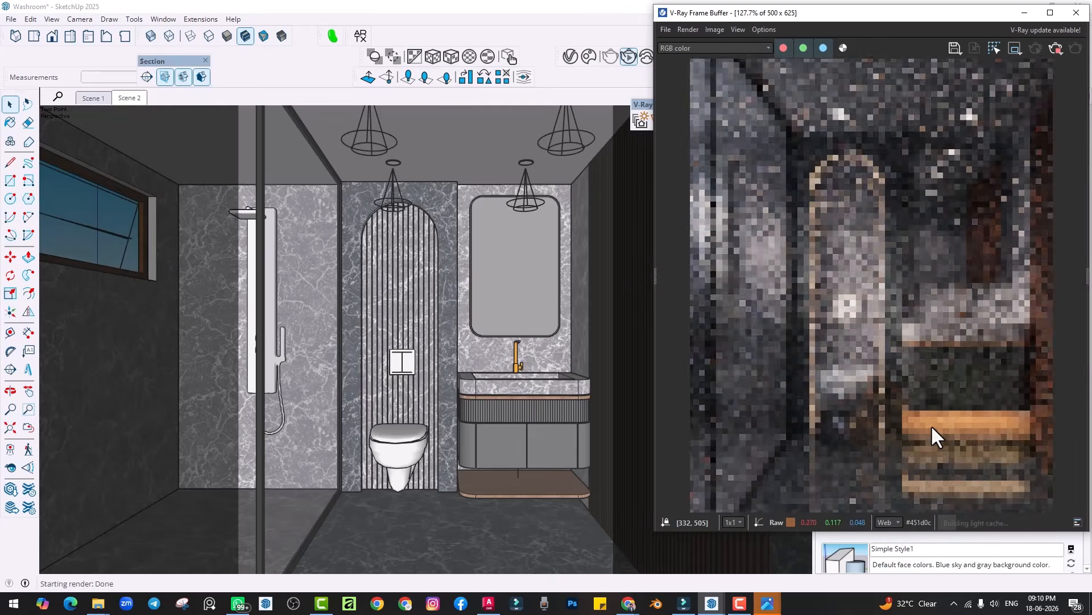
Step: Select the light under the vanity and fit the SketchUp window beside the V-Ray Frame Buffer
click(518, 479)
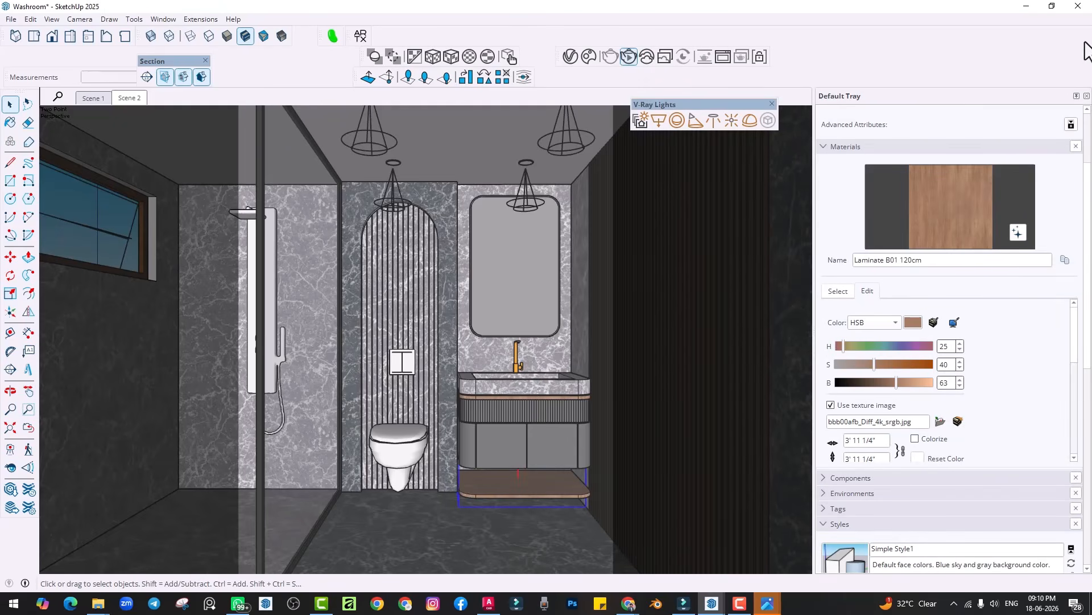
drag(886, 6, 588, 9)
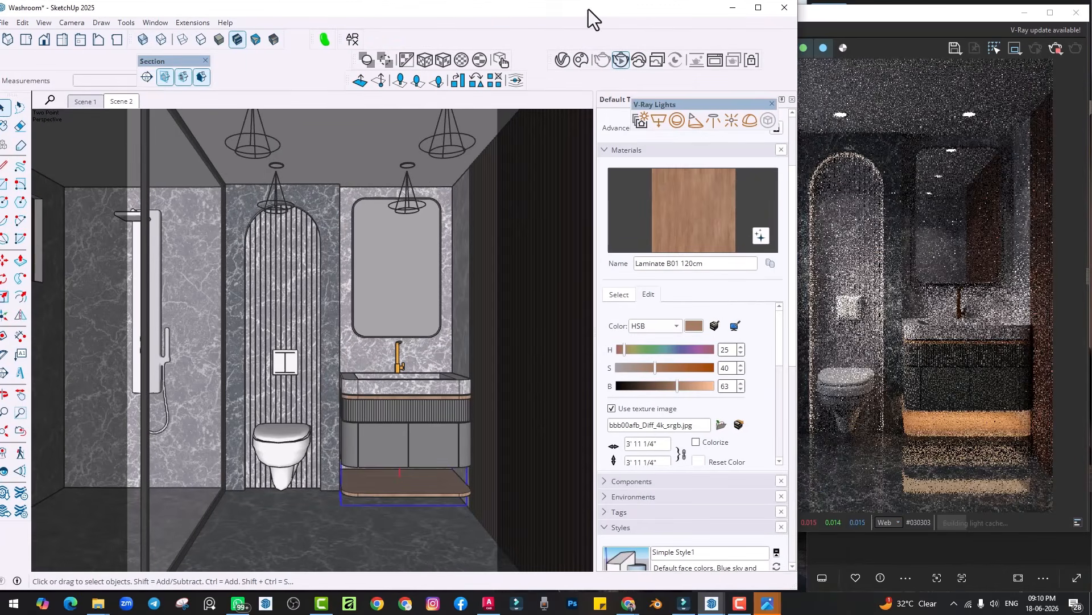
click(859, 18)
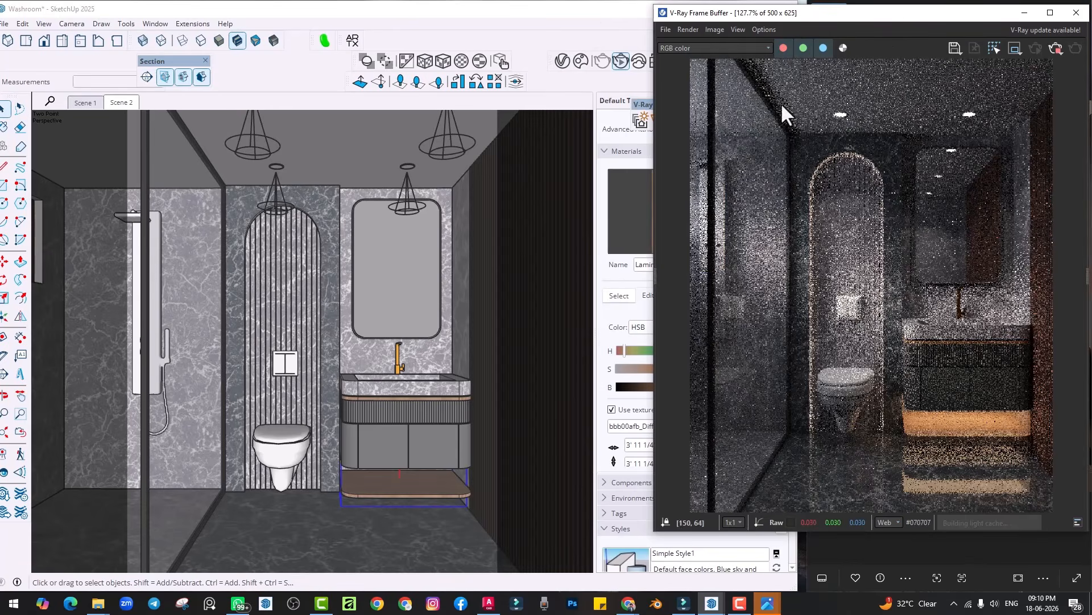
click(615, 29)
drag(798, 193, 656, 207)
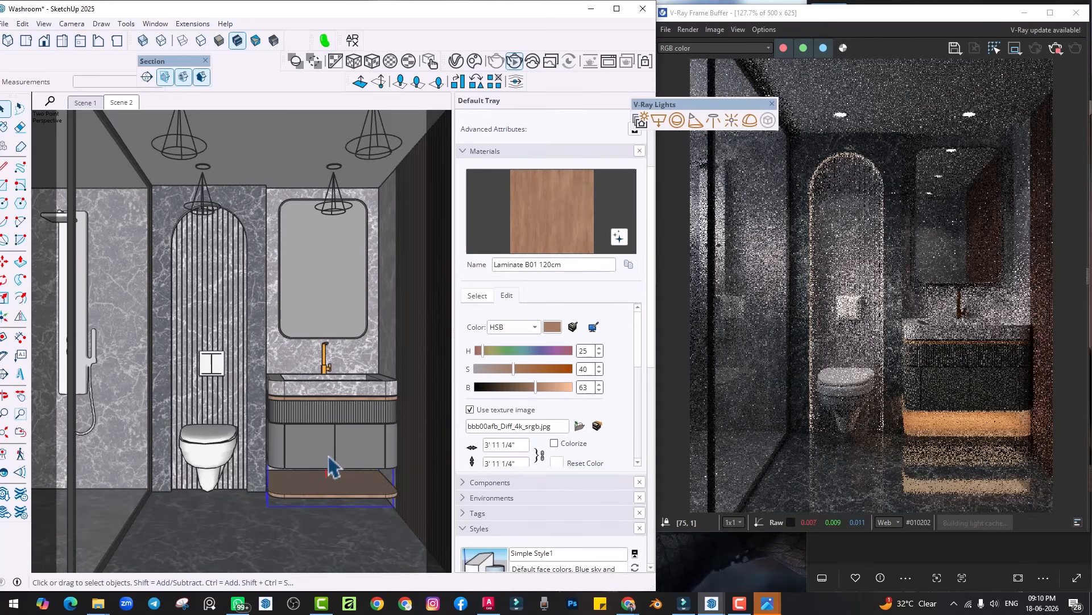
Step: Lower the intensity of Rectangle Light#1 to 19.6 in the Asset Editor while the render updates
click(456, 61)
click(297, 59)
drag(342, 42, 315, 43)
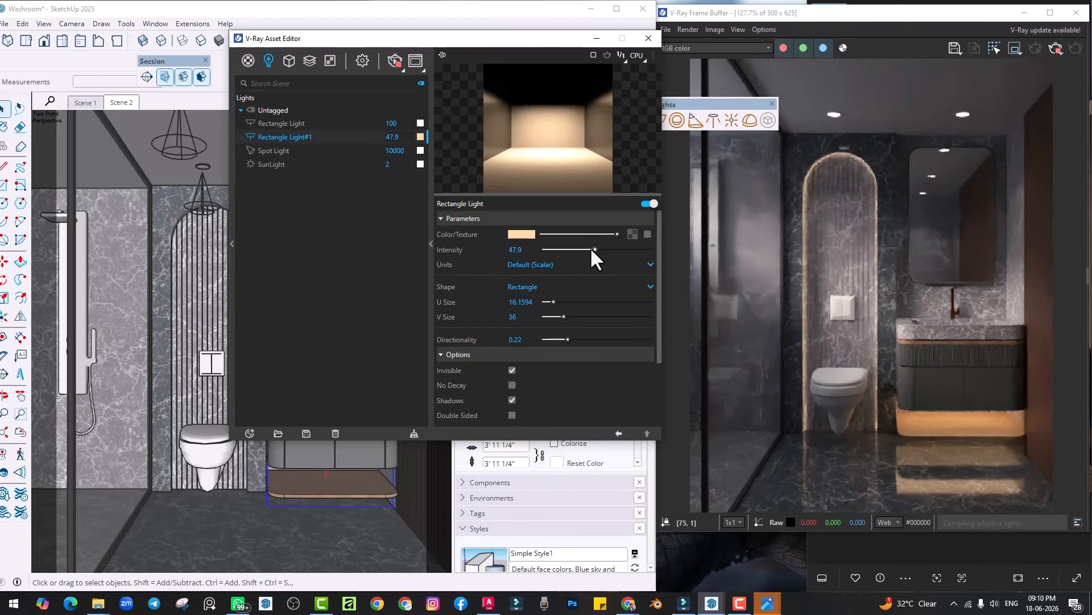
drag(593, 250, 565, 249)
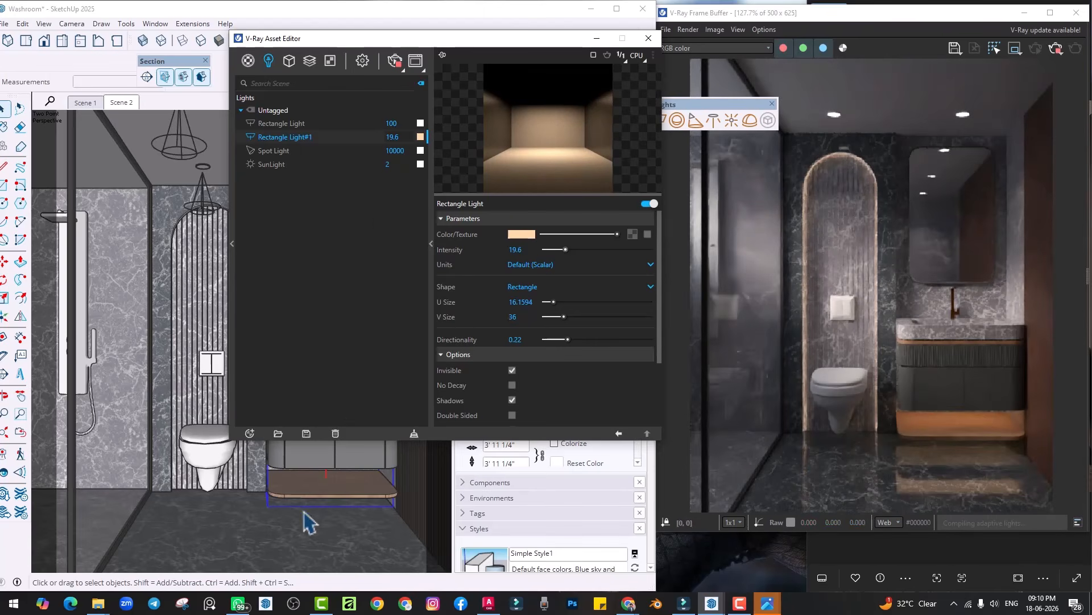
mouse_move(303, 511)
middle_down()
mouse_move(273, 452)
mouse_move(267, 398)
middle_up()
middle_drag(353, 551, 151, 419)
scroll(315, 514, down, 1)
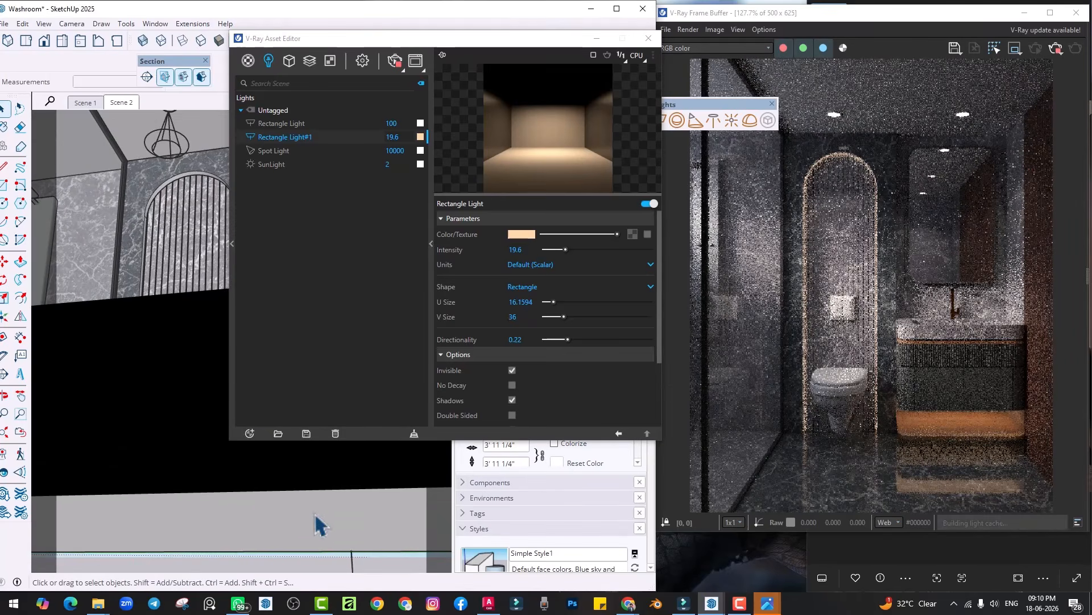
mouse_move(319, 523)
middle_down()
mouse_move(366, 556)
mouse_move(288, 505)
mouse_move(319, 541)
middle_up()
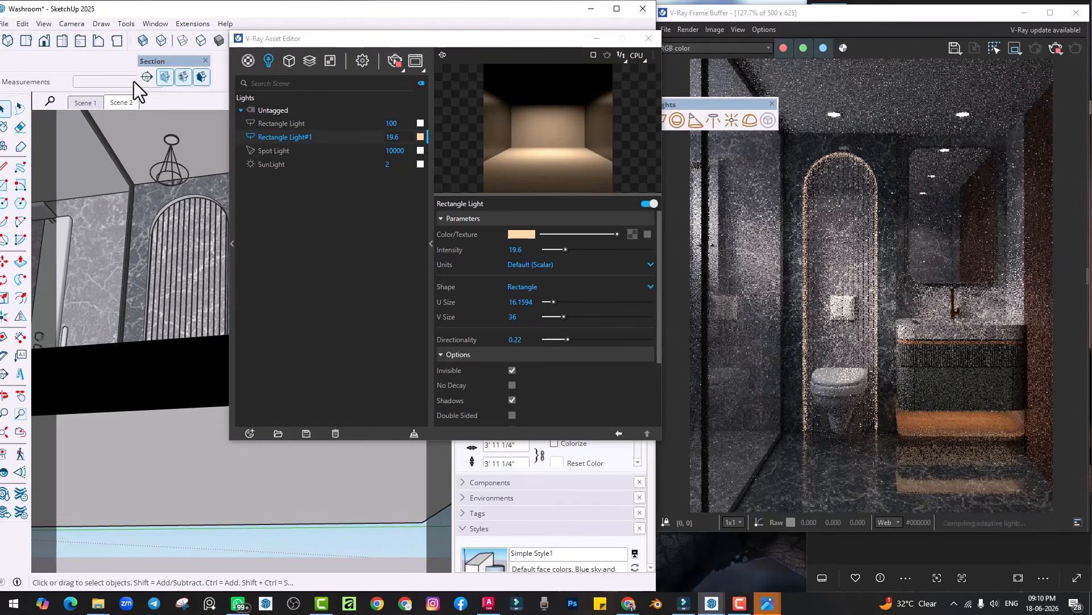
click(121, 105)
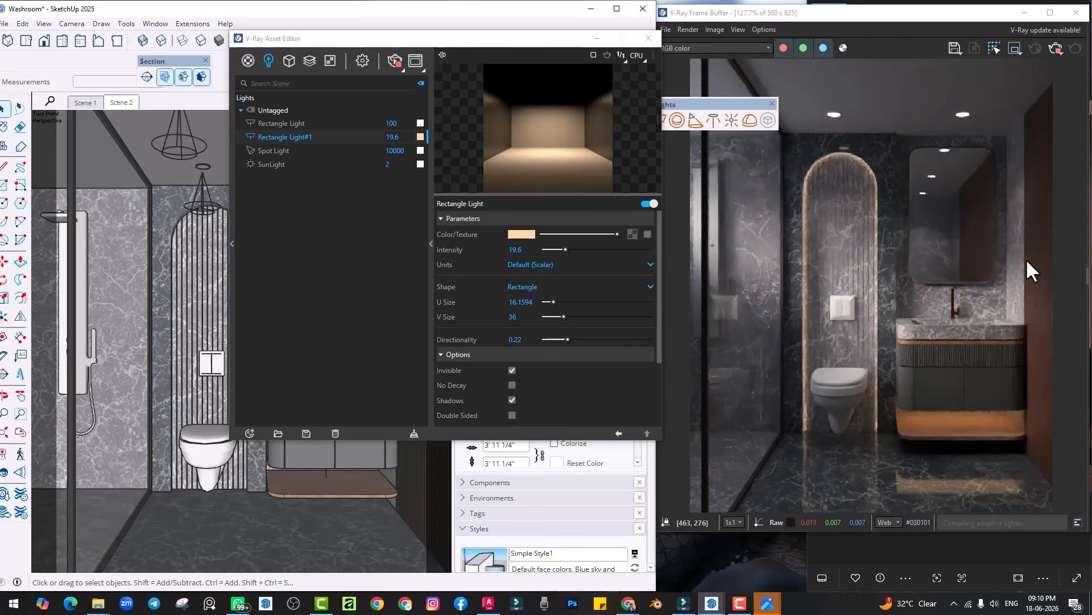
Step: Sample the slatted wood wall's Wood_Veneer_15_1K material beside the vanity and make it editable in V-Ray
drag(408, 40, 573, 40)
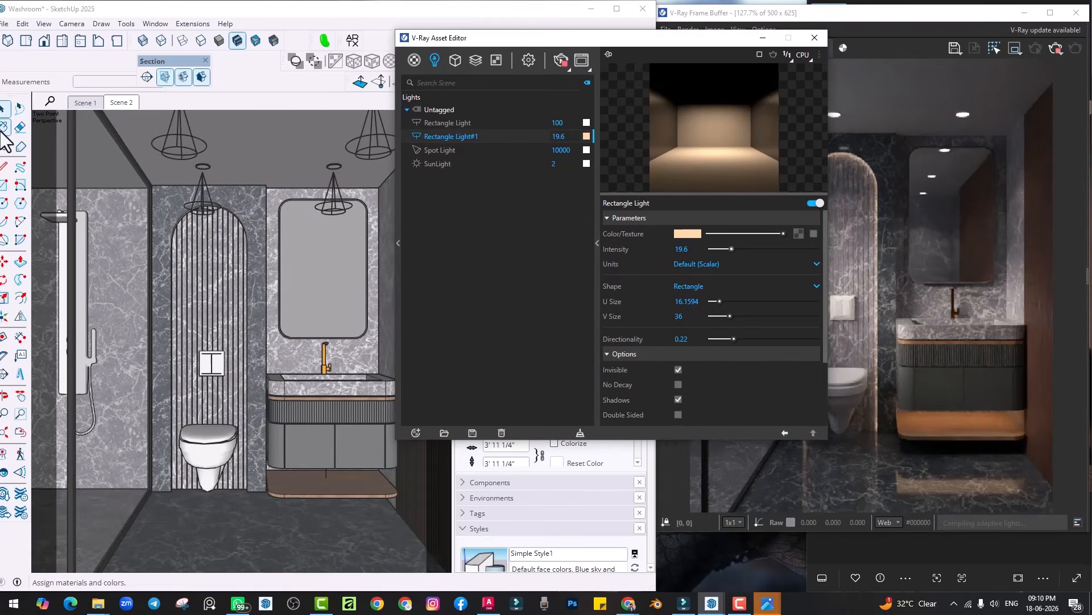
key(b)
alt+click(405, 489)
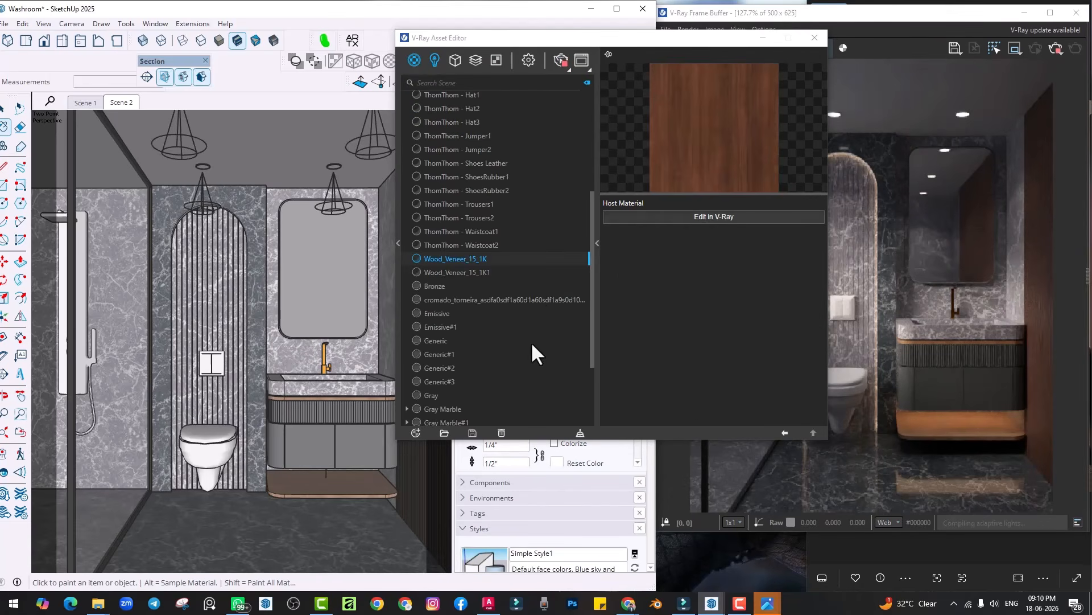
click(704, 219)
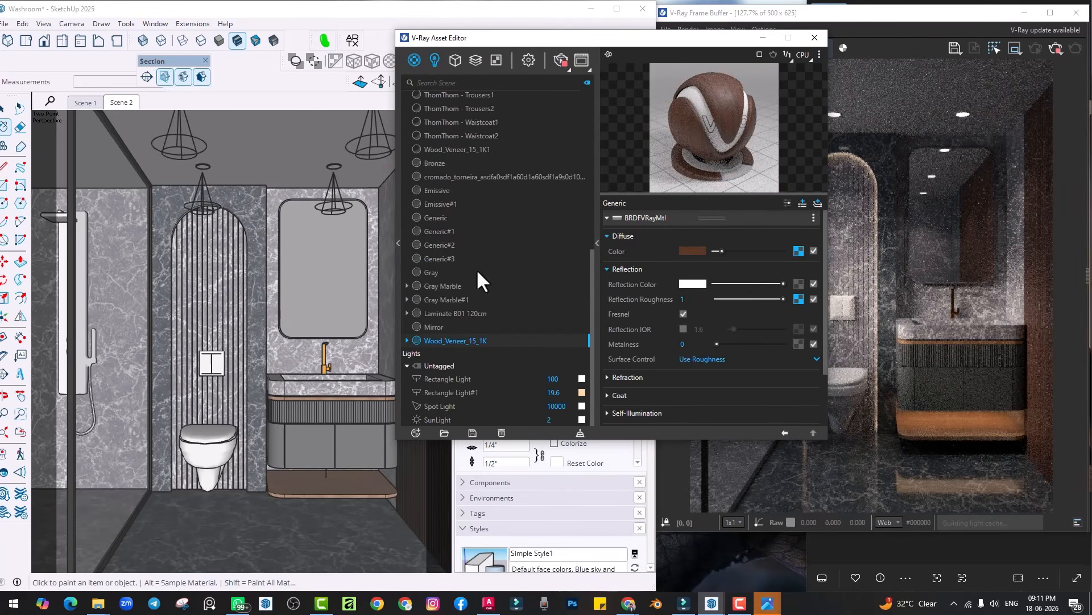
scroll(477, 269, up, 5)
scroll(496, 293, down, 8)
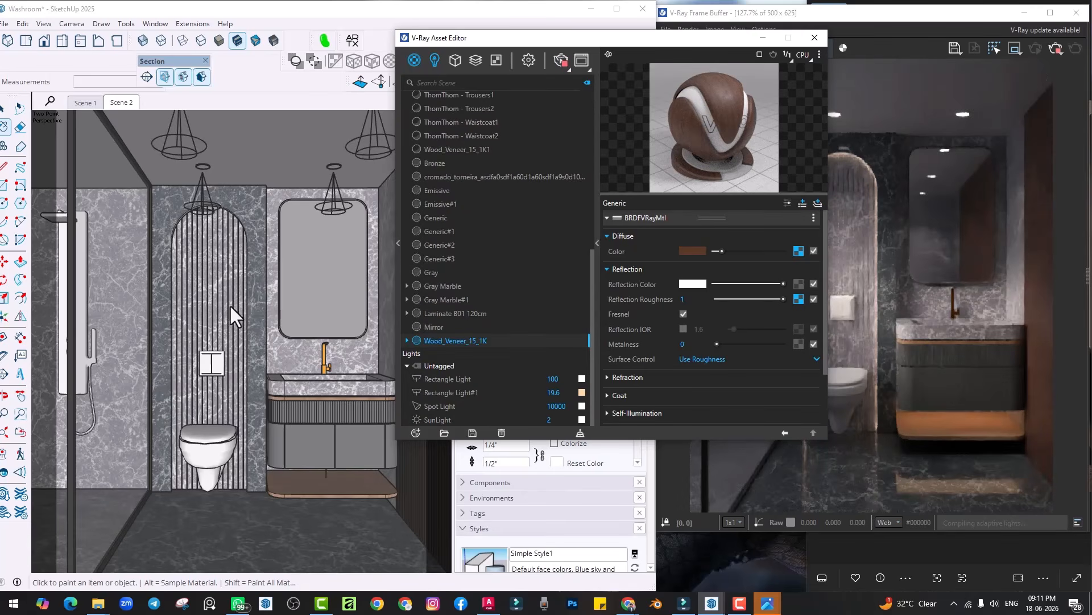
Step: Stop the interactive render and close the Asset Editor
drag(599, 44, 435, 38)
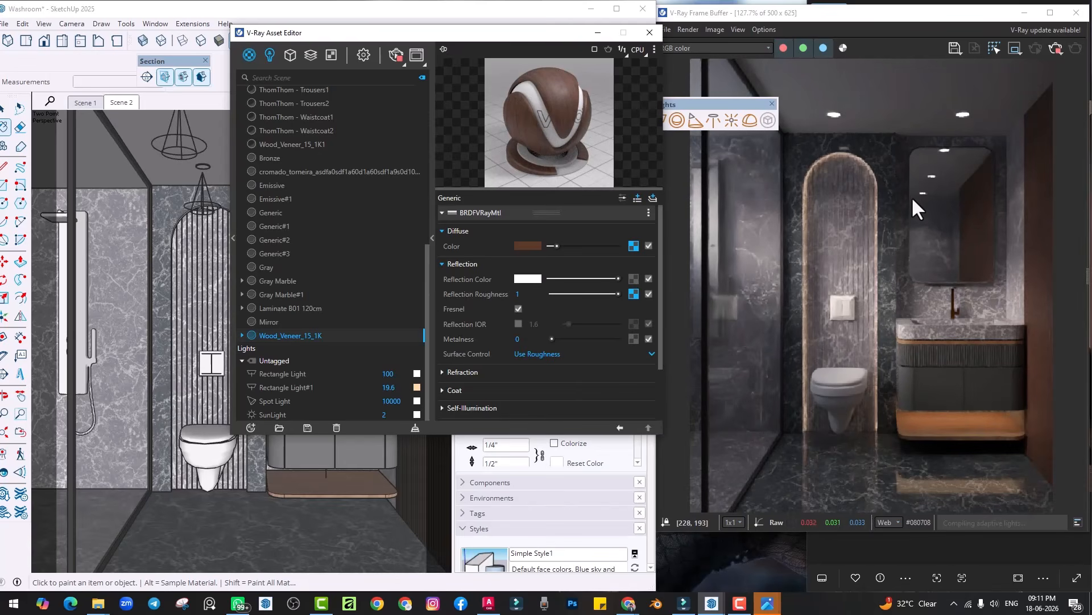
click(394, 55)
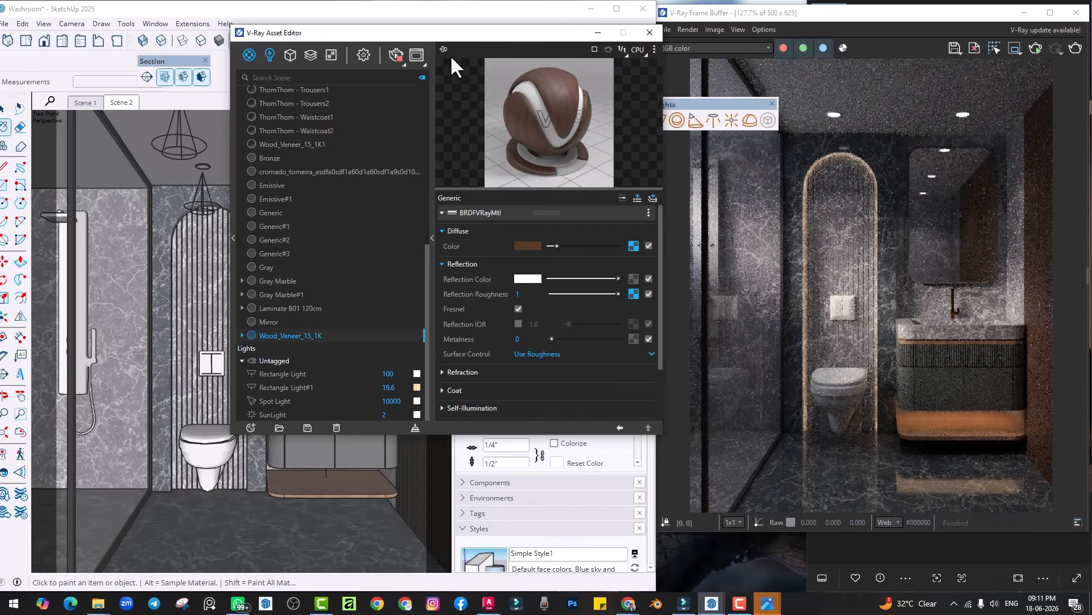
click(645, 28)
scroll(339, 253, down, 3)
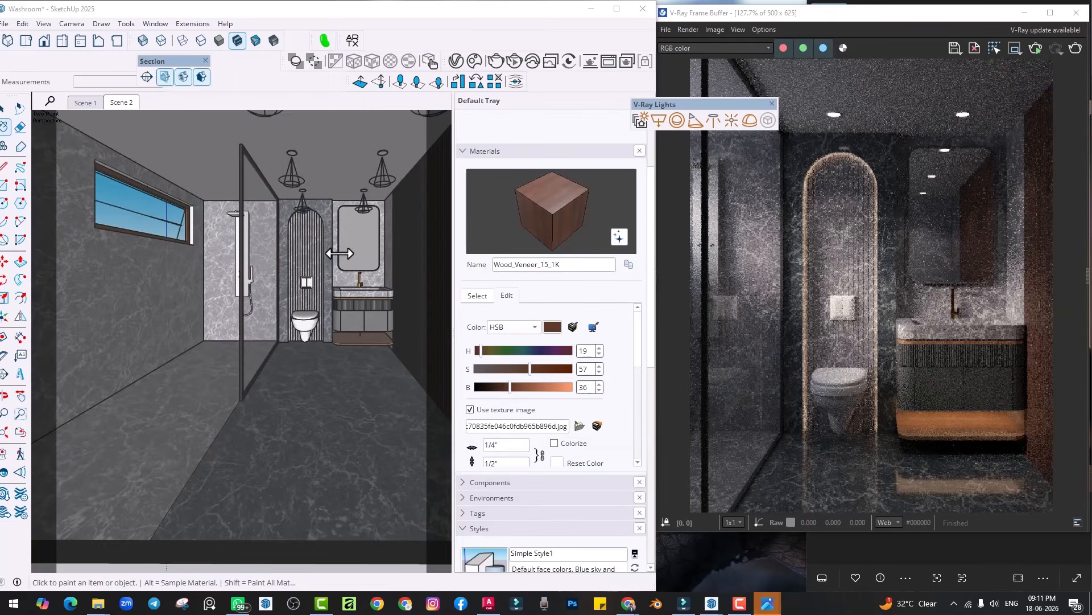
Step: Draw a V-Ray rectangle light across the whole ceiling, with a U size of about 109 and a V size of 124
mouse_move(340, 253)
middle_down()
mouse_move(331, 215)
mouse_move(318, 279)
middle_up()
key(space)
scroll(316, 293, up, 2)
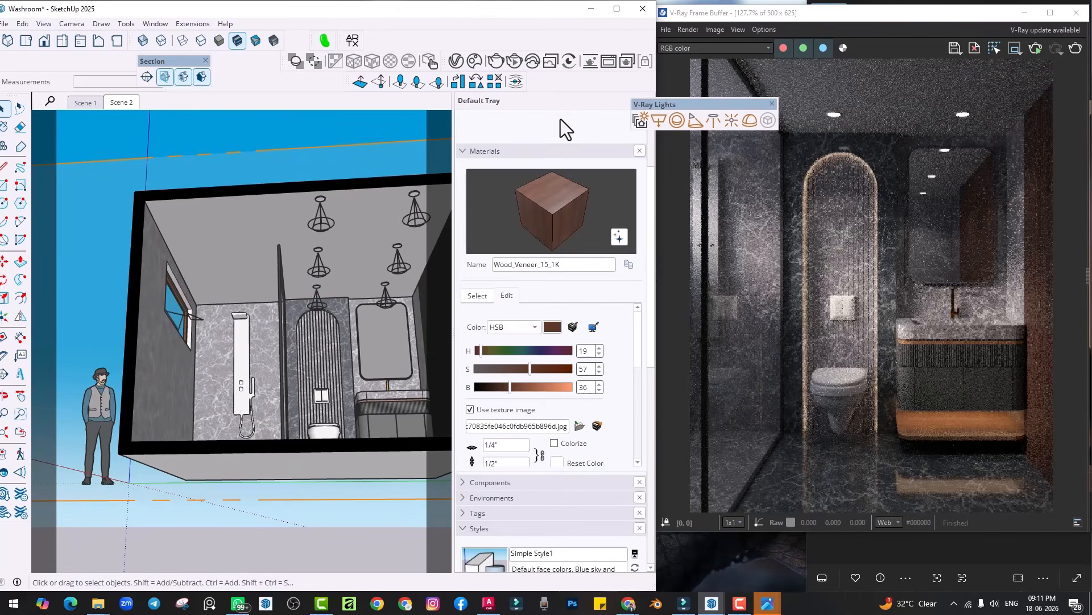
click(659, 120)
scroll(312, 279, up, 5)
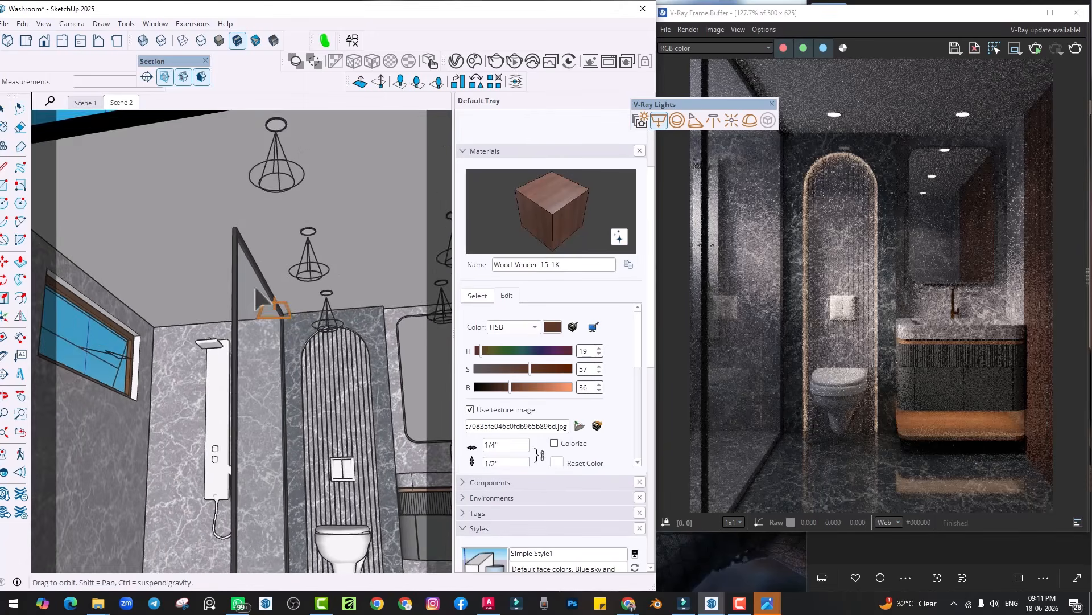
mouse_move(773, 609)
click(706, 547)
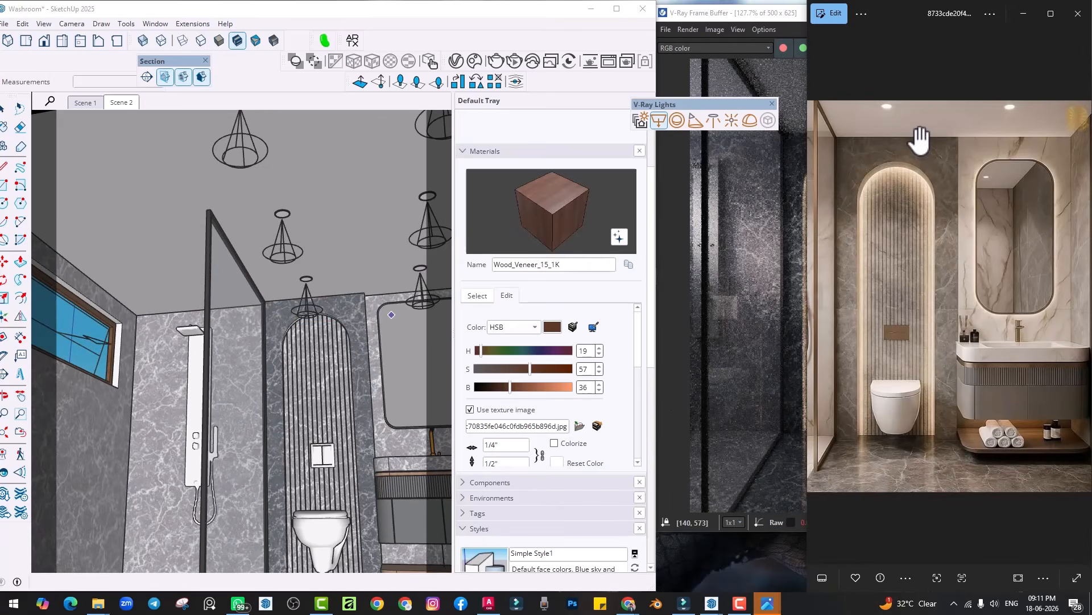
scroll(254, 341, down, 4)
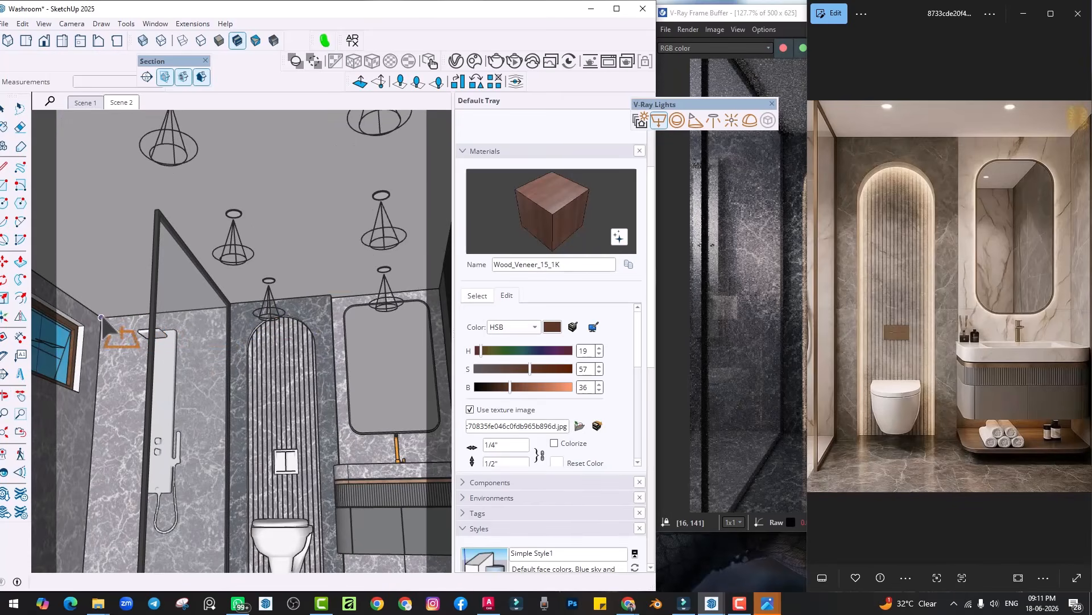
mouse_move(369, 247)
middle_down()
mouse_move(324, 307)
mouse_move(393, 231)
middle_up()
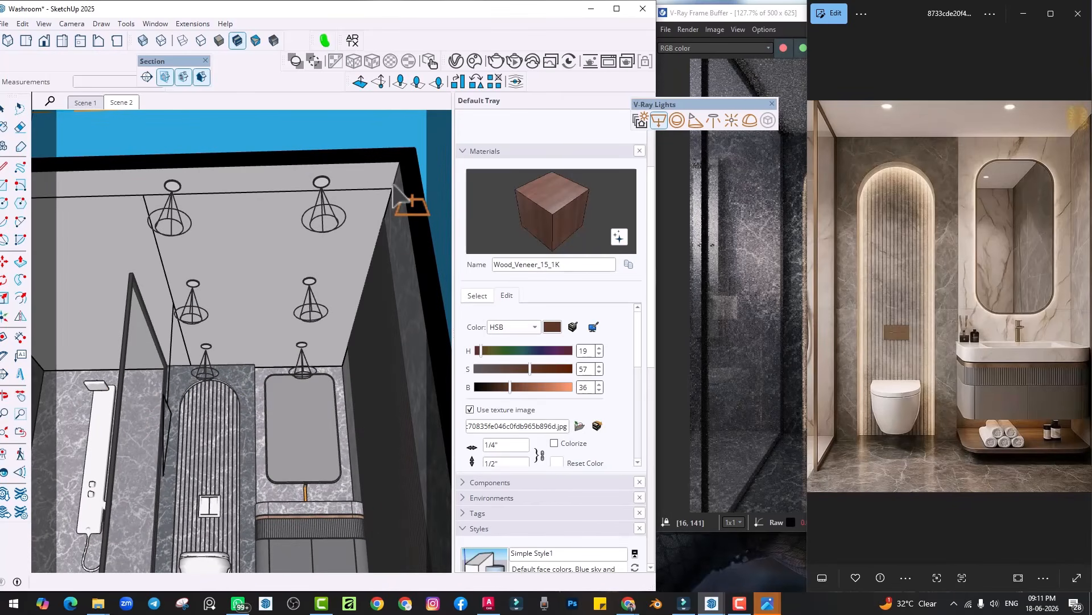
key(space)
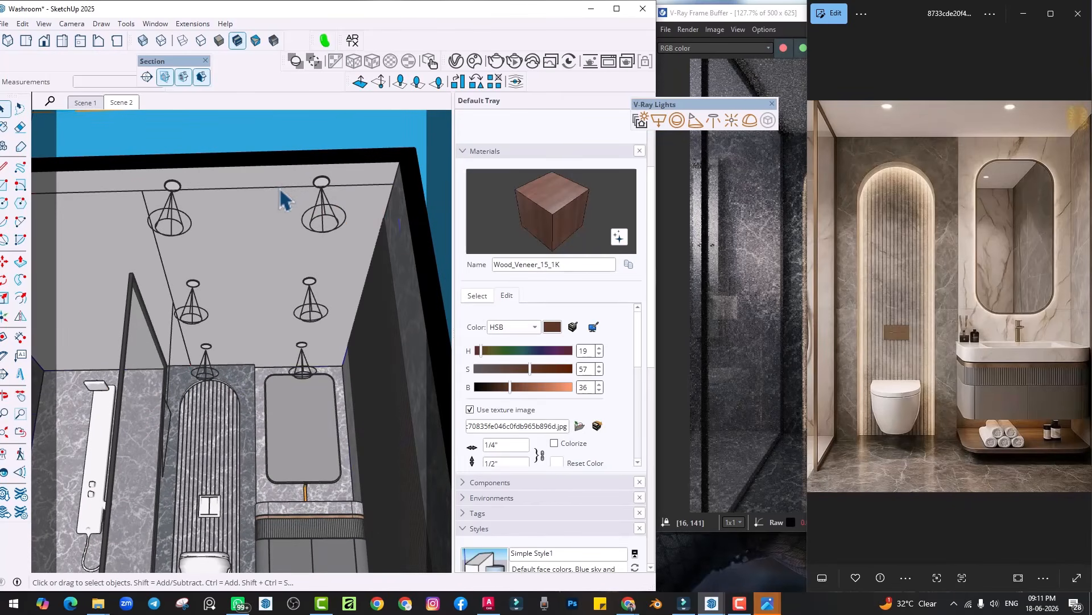
Step: Open the new ceiling light in the Asset Editor, return to Scene 2 and start the interactive render
click(283, 199)
click(456, 61)
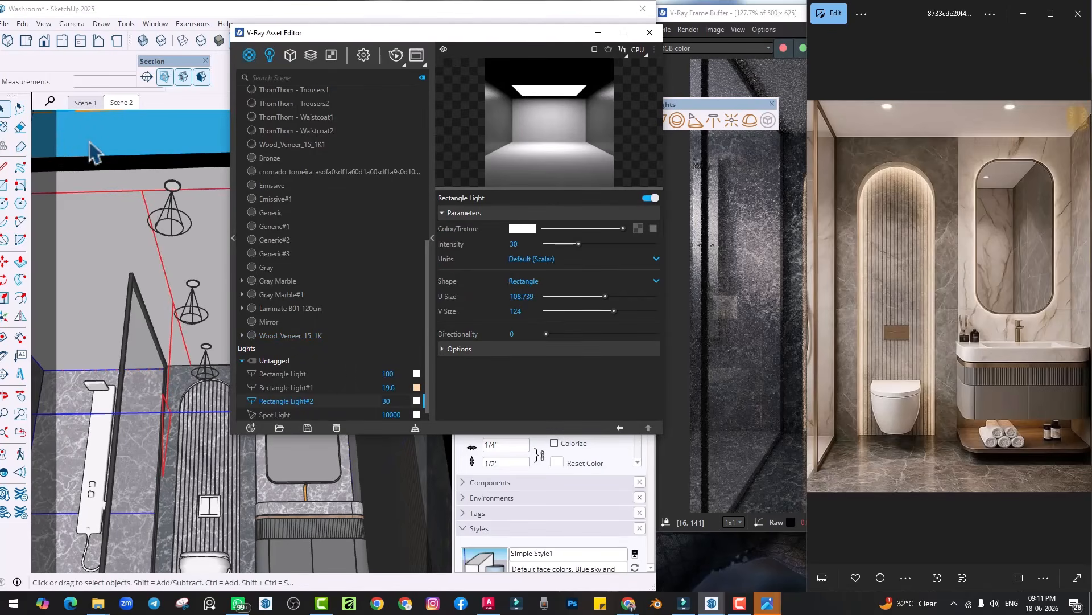
click(124, 103)
click(395, 56)
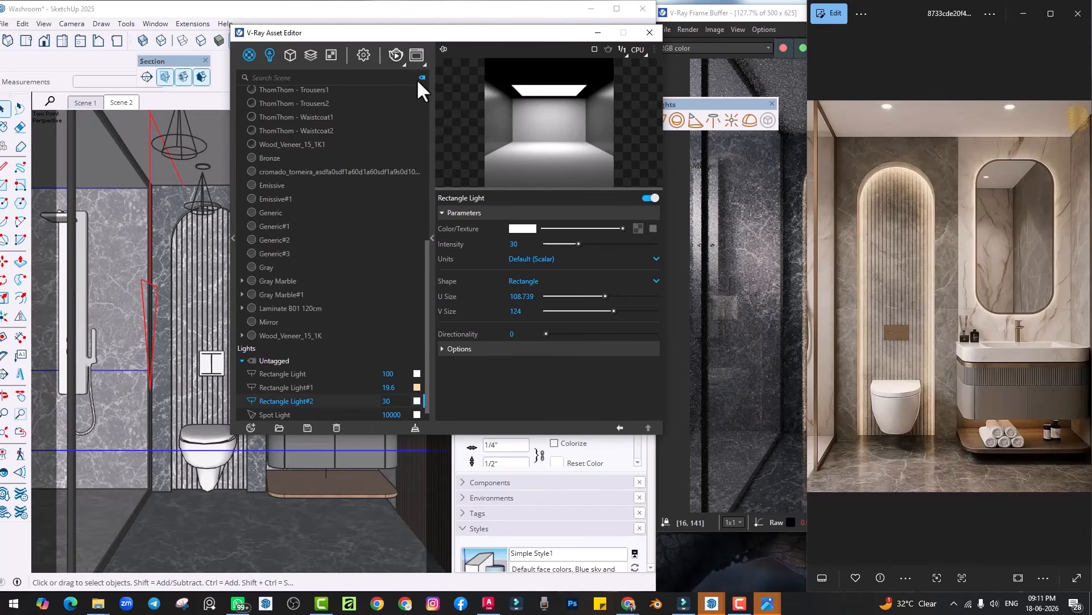
click(764, 168)
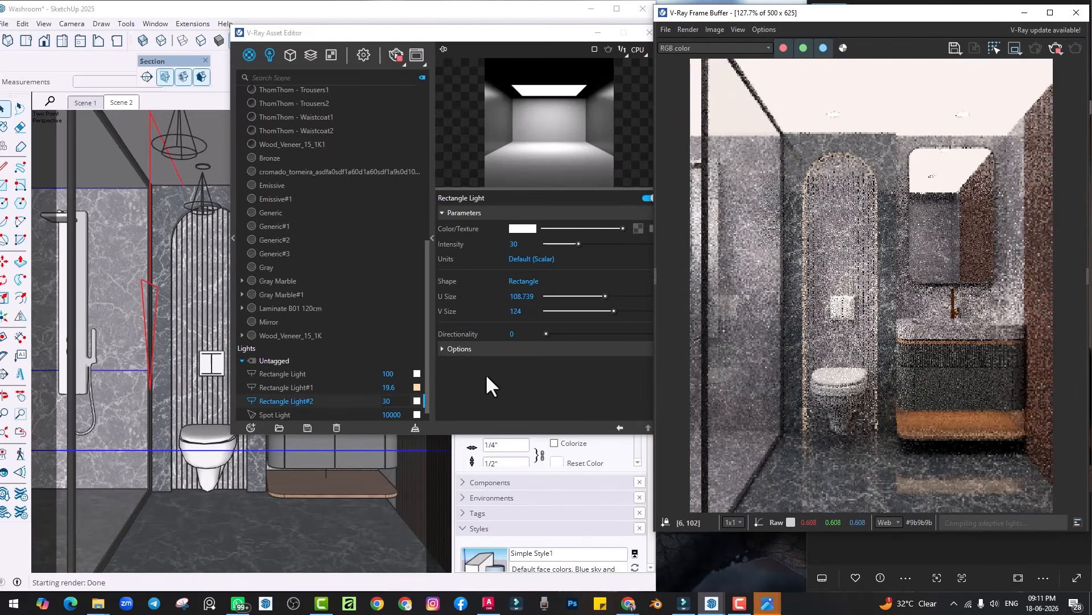
Step: Make the ceiling rectangle light invisible and set its directionality to about 0.53
click(500, 353)
click(502, 350)
click(513, 364)
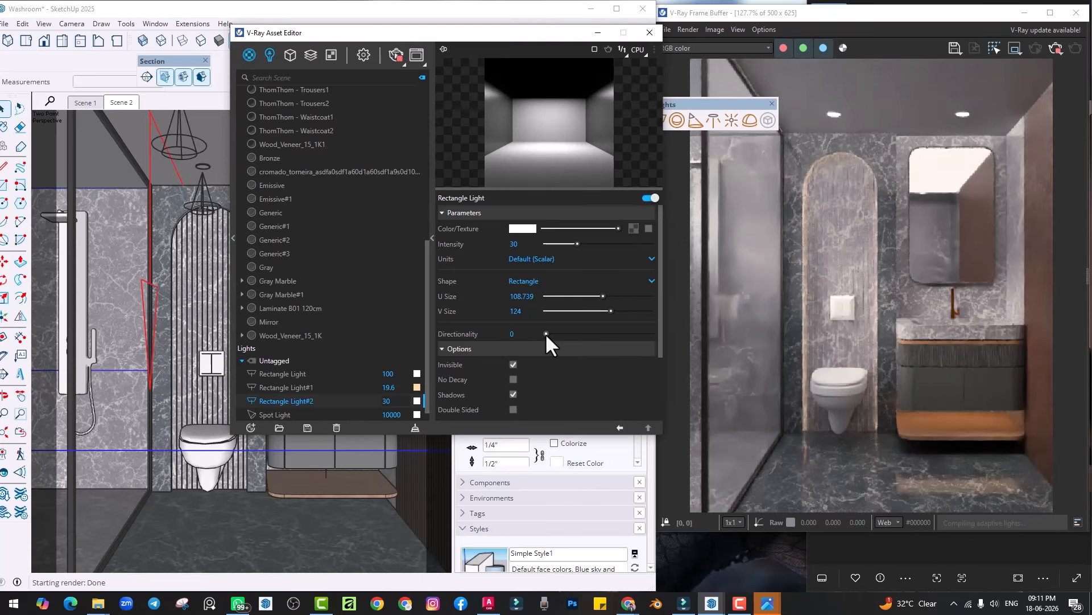
drag(547, 333, 578, 334)
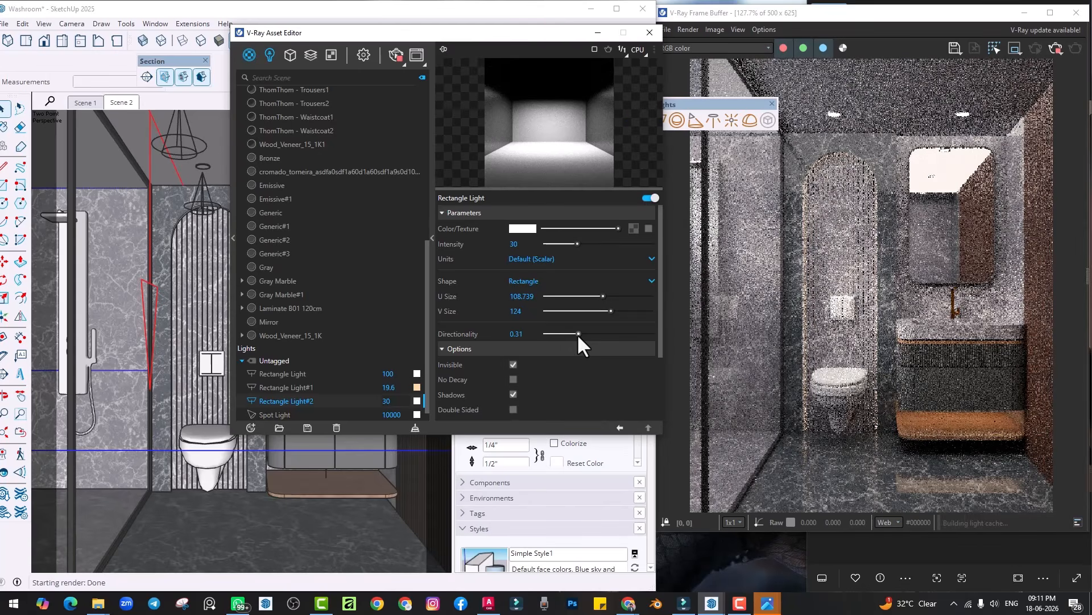
drag(577, 334, 601, 332)
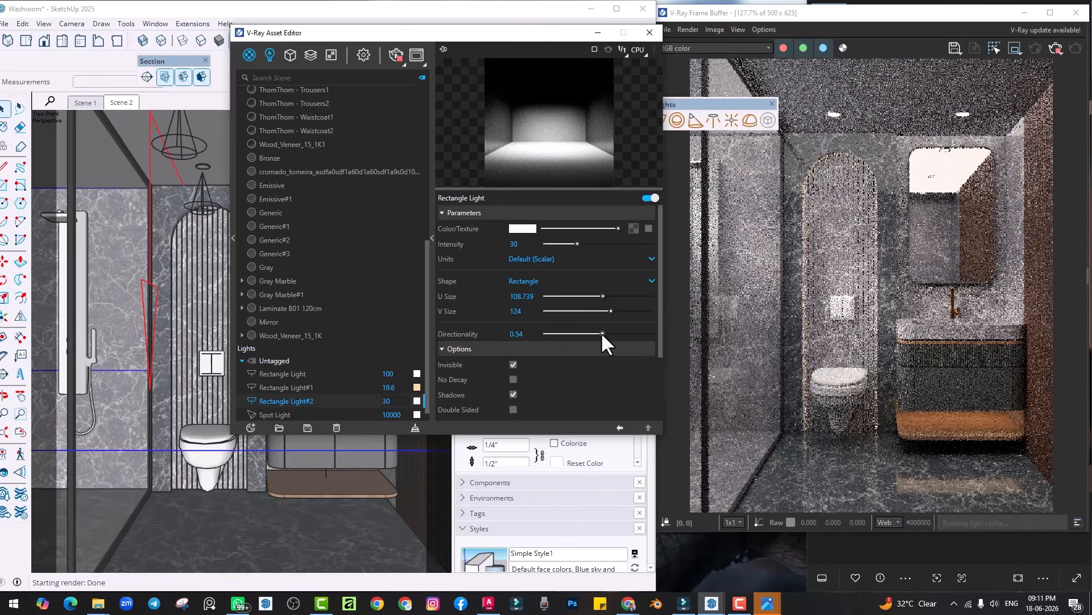
Step: Tint the ceiling rectangle light slightly warm with a color temperature of about 5559 K
click(521, 230)
click(636, 355)
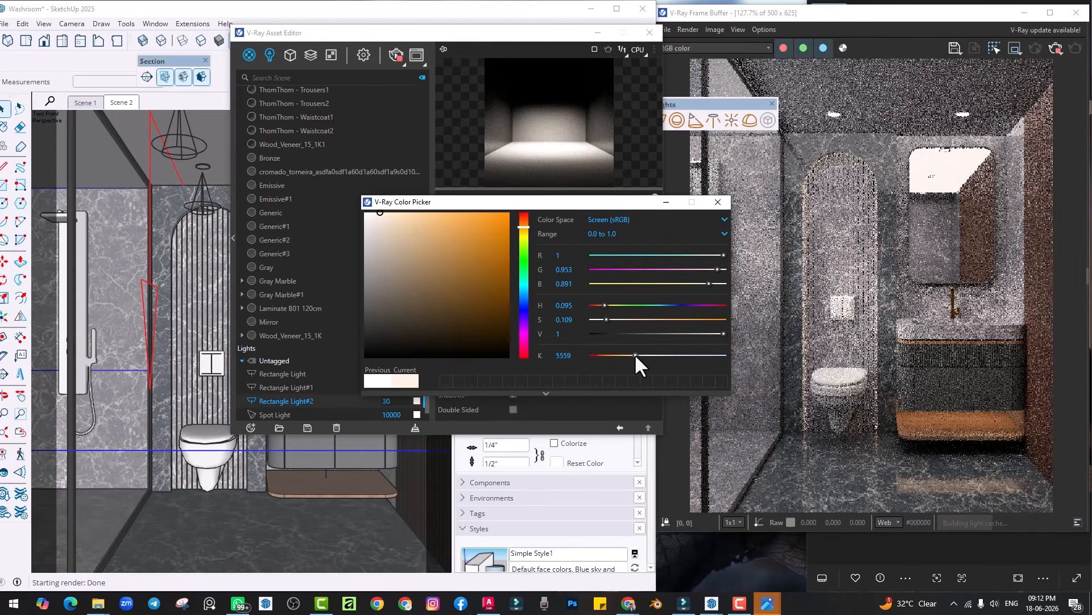
click(718, 202)
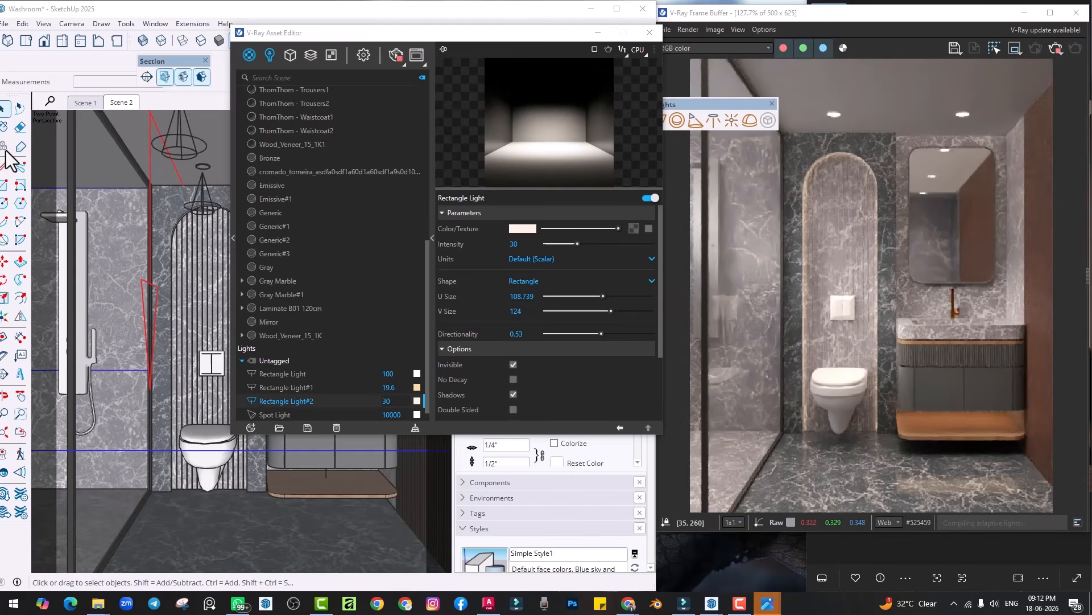
Step: Sample the shower partition's Glass_Basic_01 material and make it editable in V-Ray
click(4, 126)
alt+click(124, 259)
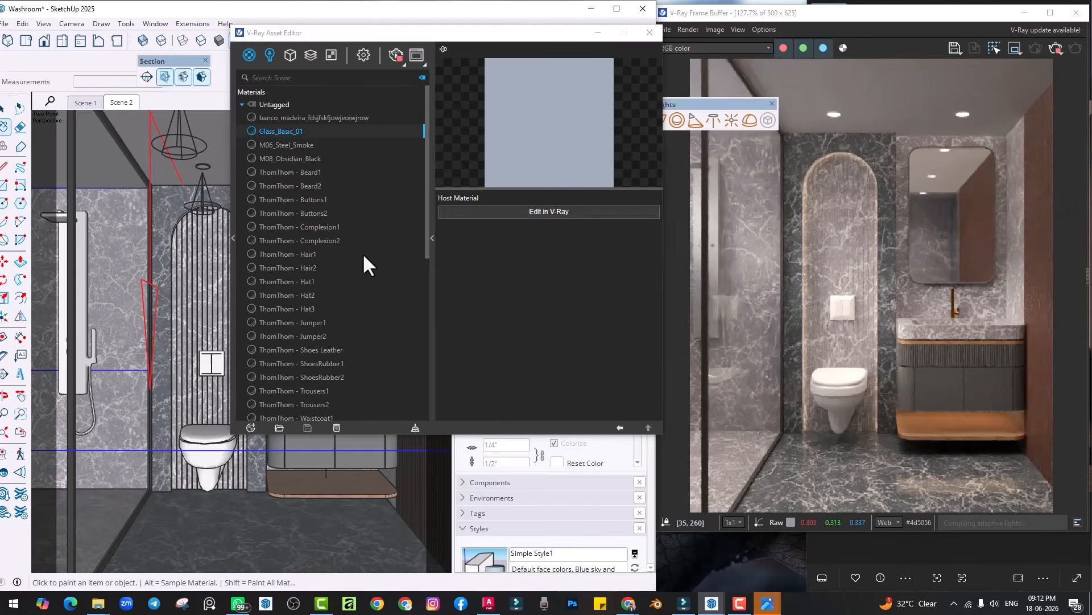
click(534, 208)
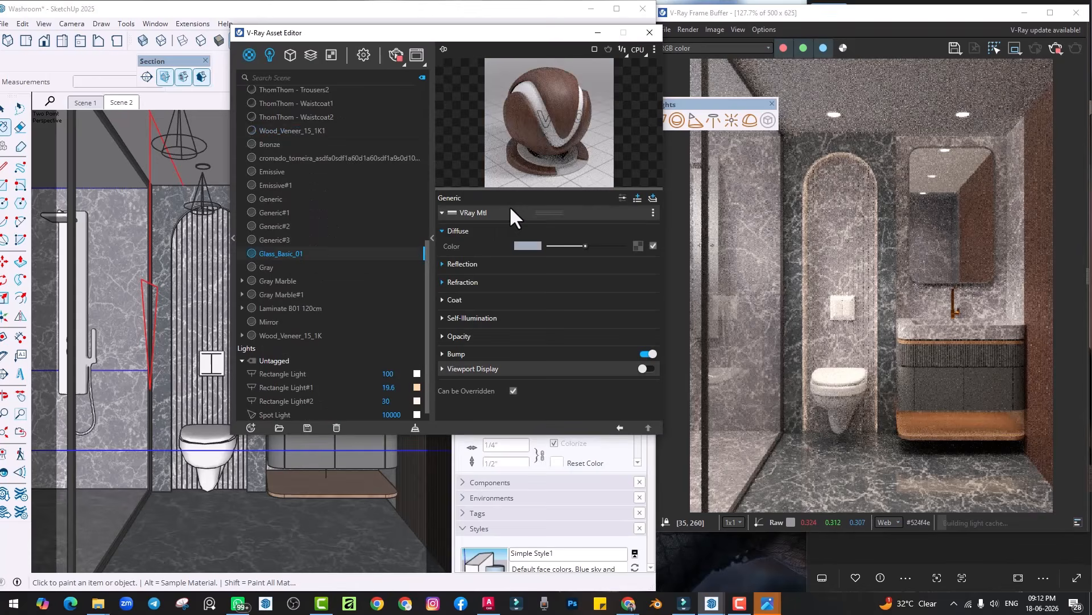
Step: Create a new generic V-Ray material and name it gLASS
click(249, 55)
click(272, 77)
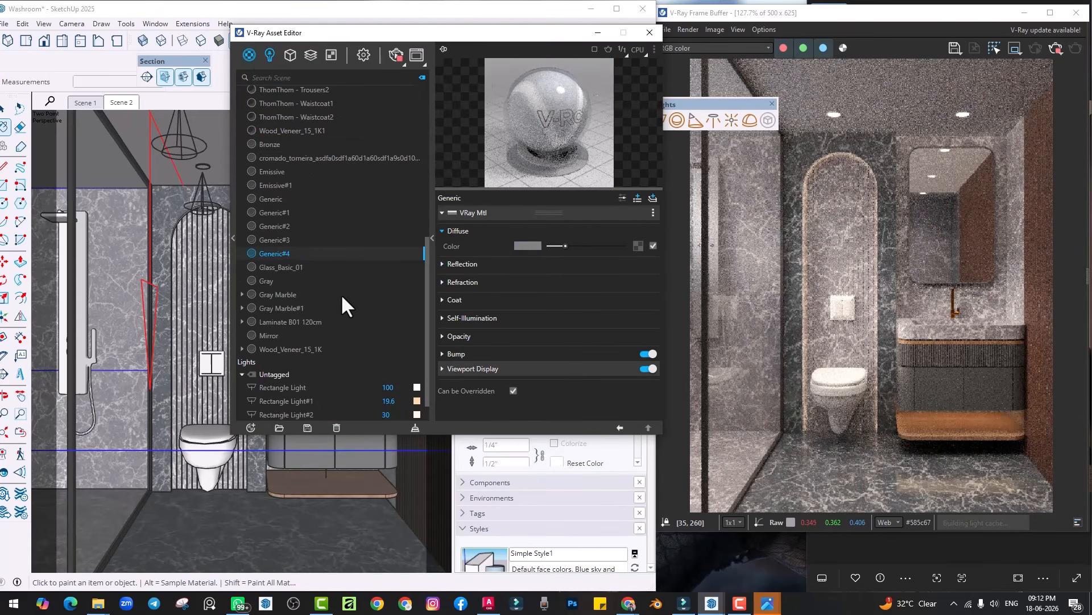
double_click(269, 253)
text(gLASS)
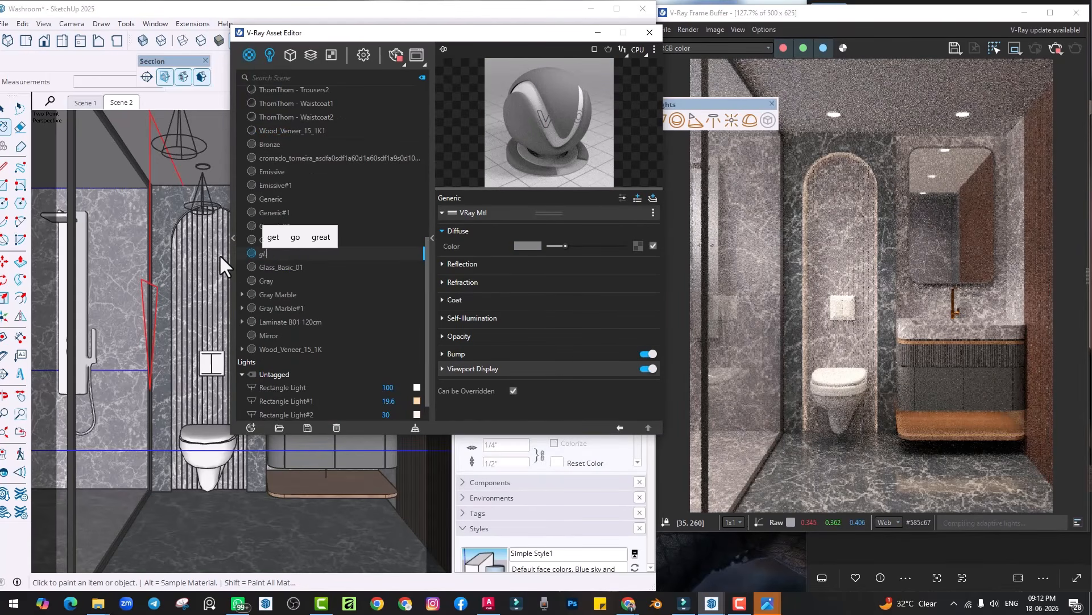
key(Return)
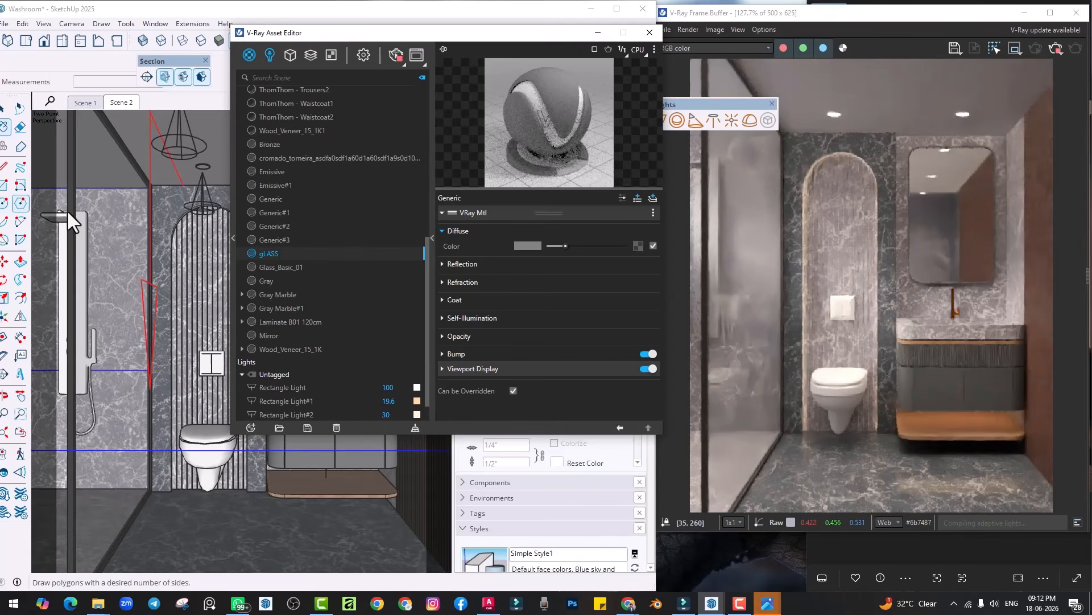
Step: Set the gLASS material's refraction color to full white and its refraction IOR to 1.3
click(462, 264)
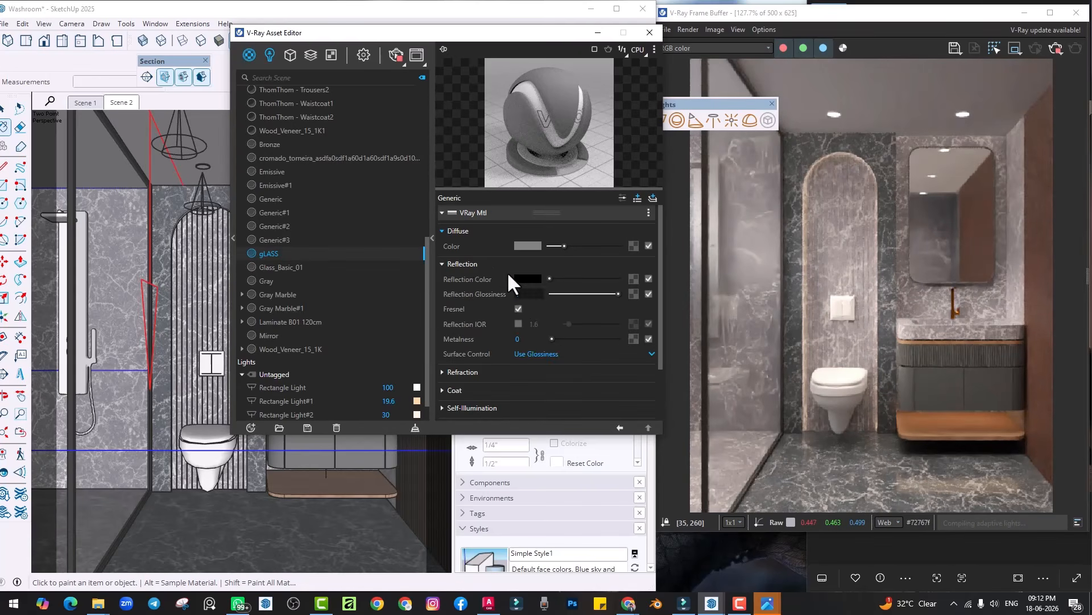
click(463, 265)
click(470, 281)
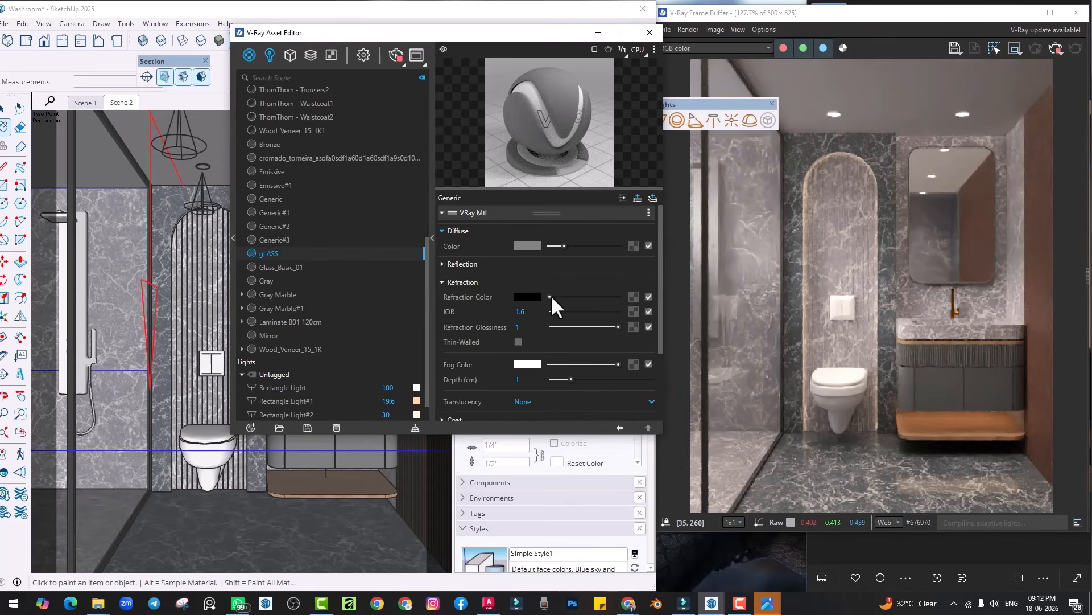
click(519, 315)
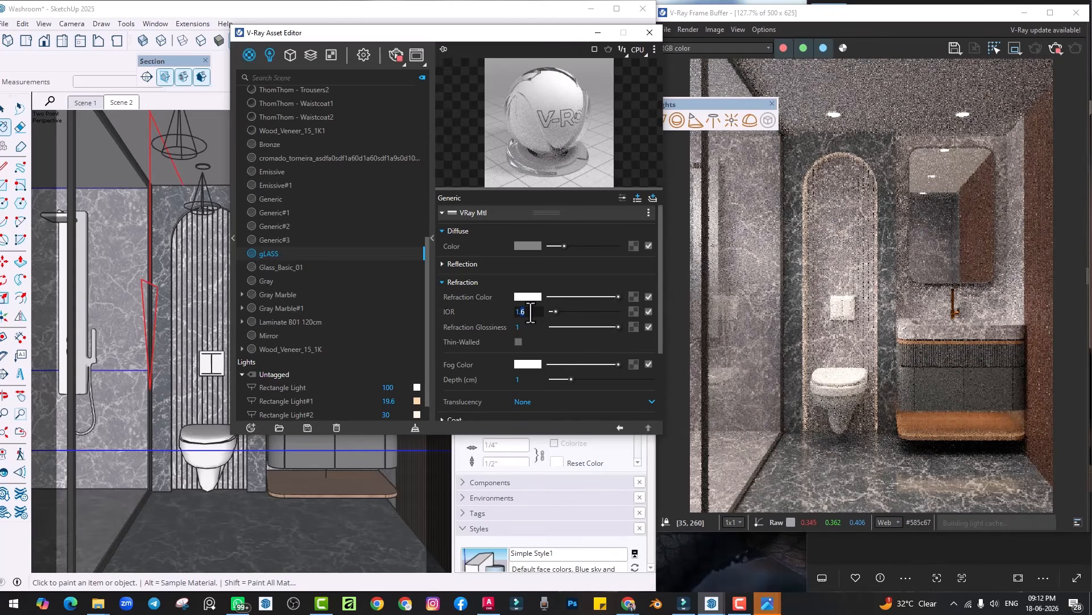
text(1.3)
key(Return)
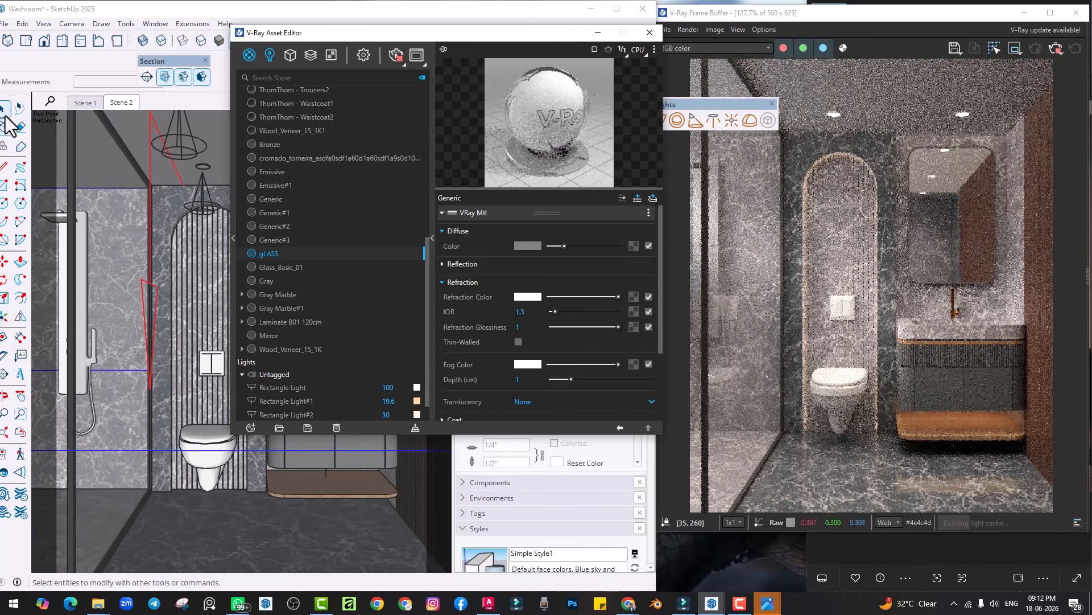
Step: Select the shower partition's glass face and apply the gLASS material to it
click(126, 256)
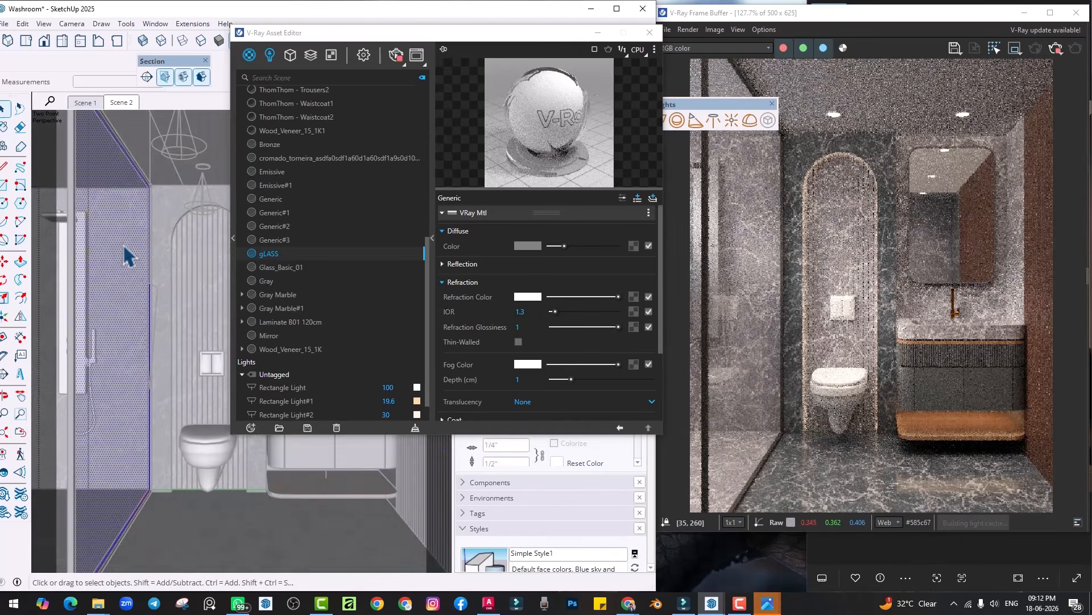
right_click(268, 254)
click(285, 99)
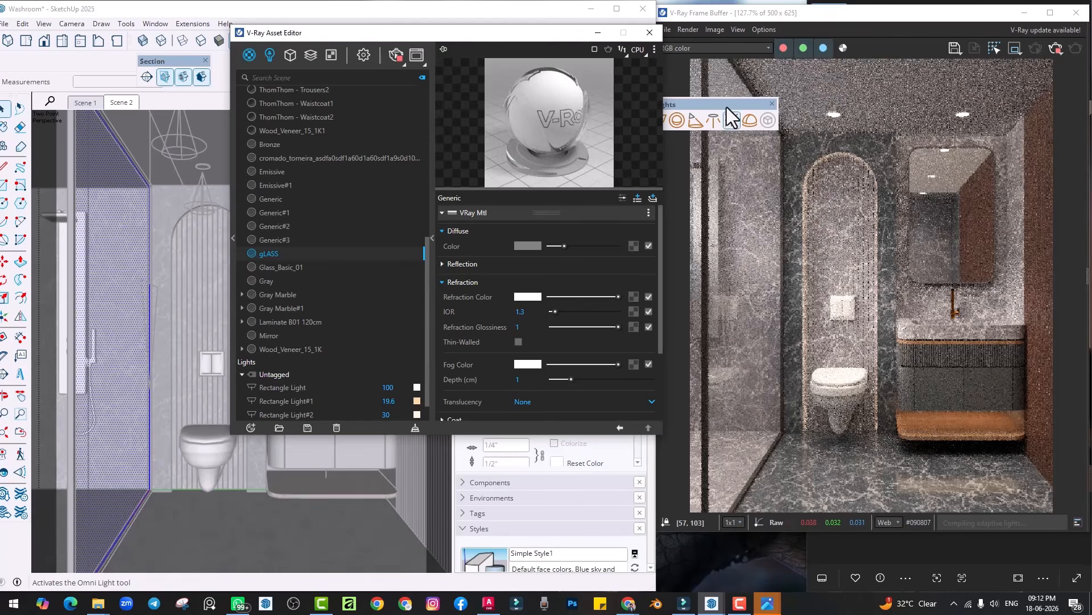
Step: Move the V-Ray Lights toolbar off the frame buffer and limit rendering to a region around the glass partition
mouse_move(715, 104)
mouse_down()
mouse_move(669, 75)
mouse_move(290, 41)
mouse_move(149, 52)
mouse_up()
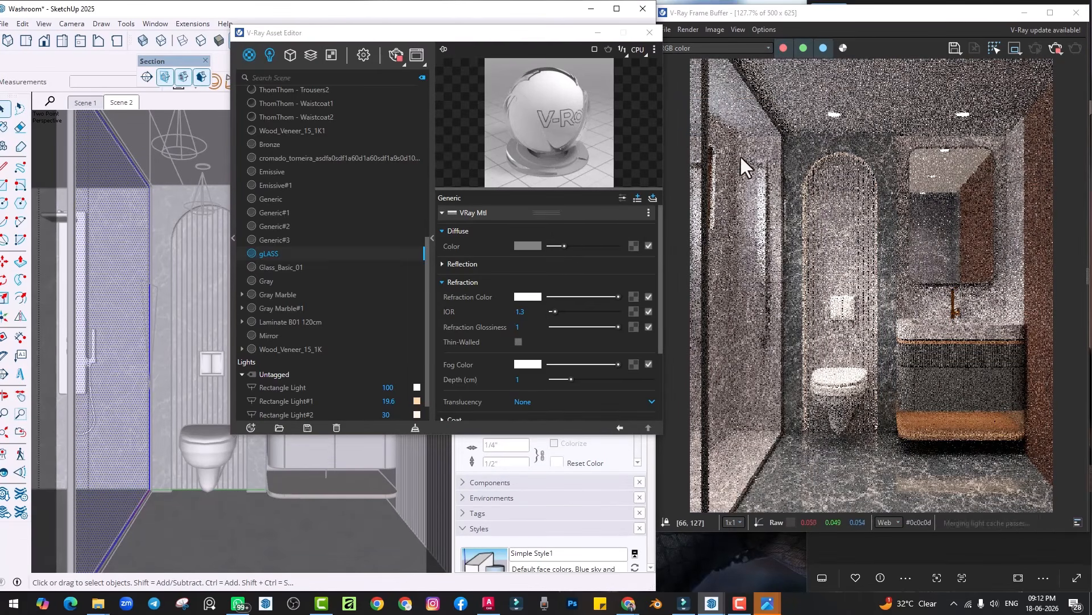
click(1015, 48)
drag(692, 70, 831, 492)
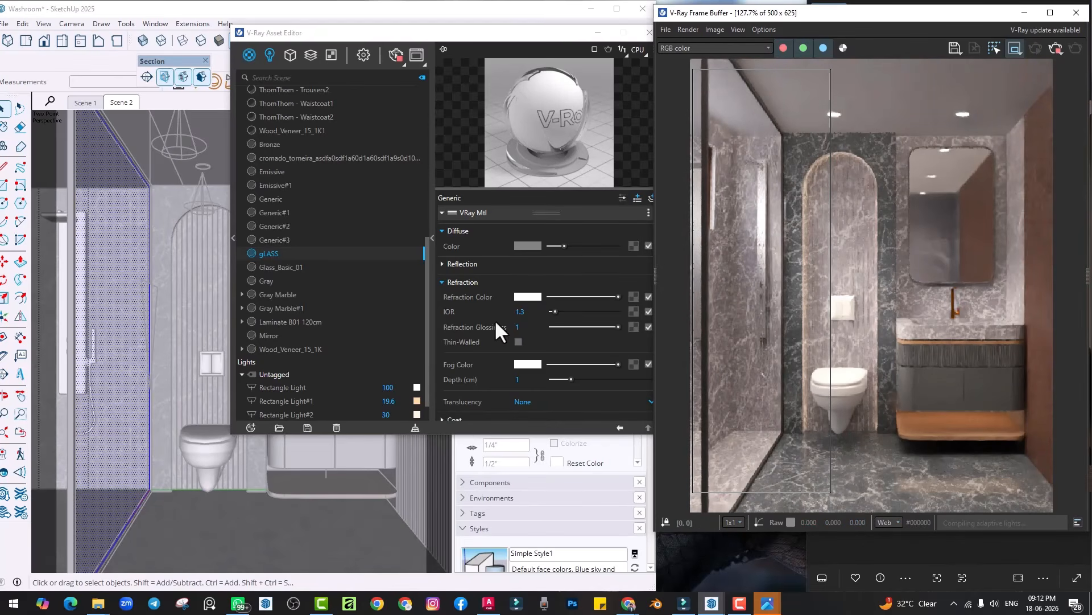
Step: Set the gLASS material's reflection color to full white and its fog color to a pale pink of R 0.98, G 0.948, B 0.948
click(462, 263)
drag(550, 279, 657, 276)
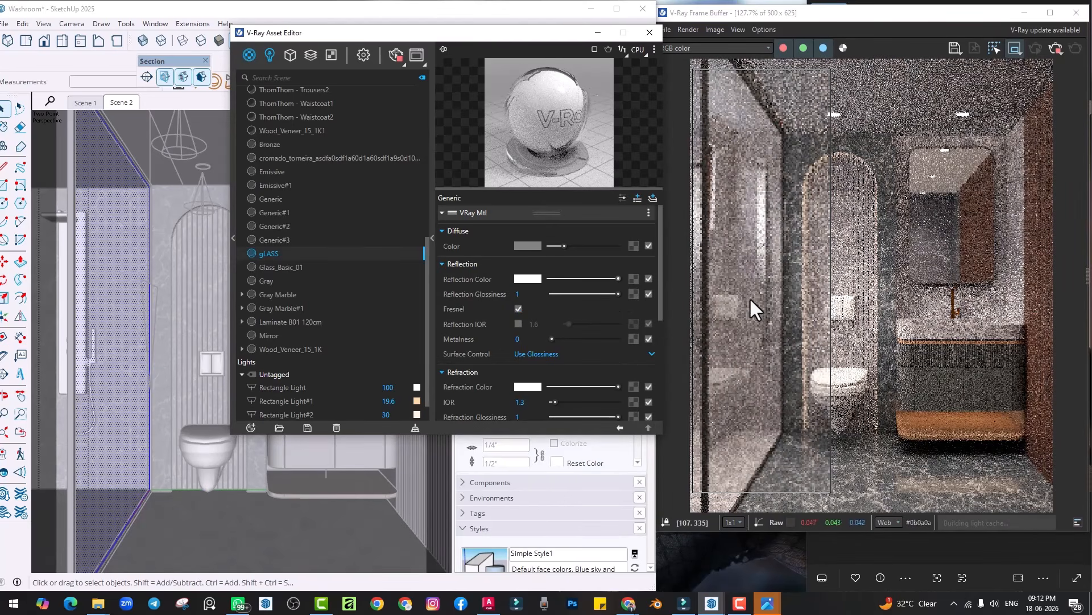
scroll(470, 340, down, 2)
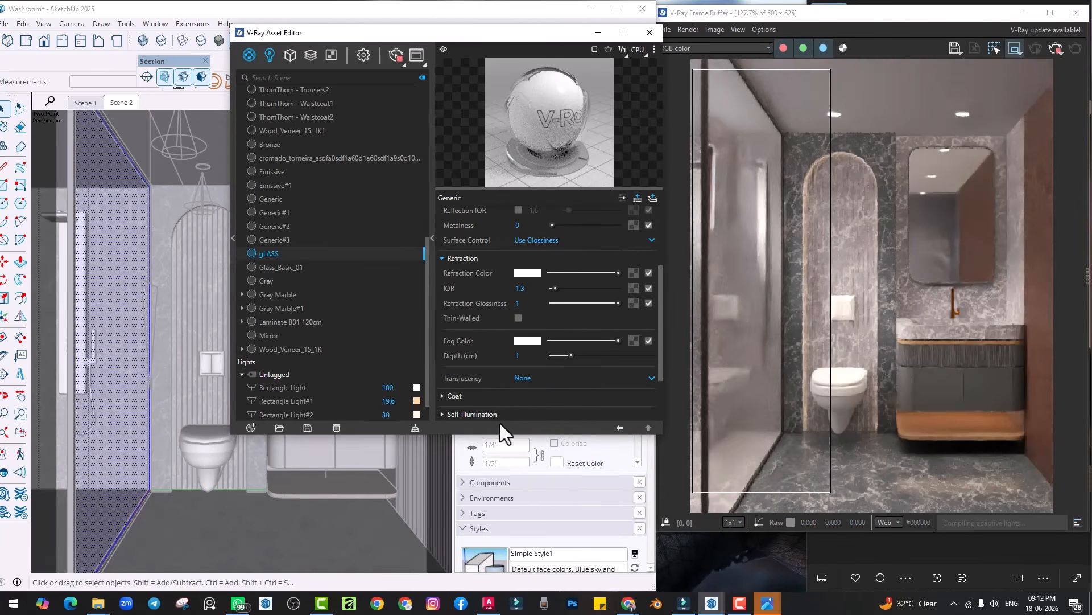
drag(496, 438, 498, 520)
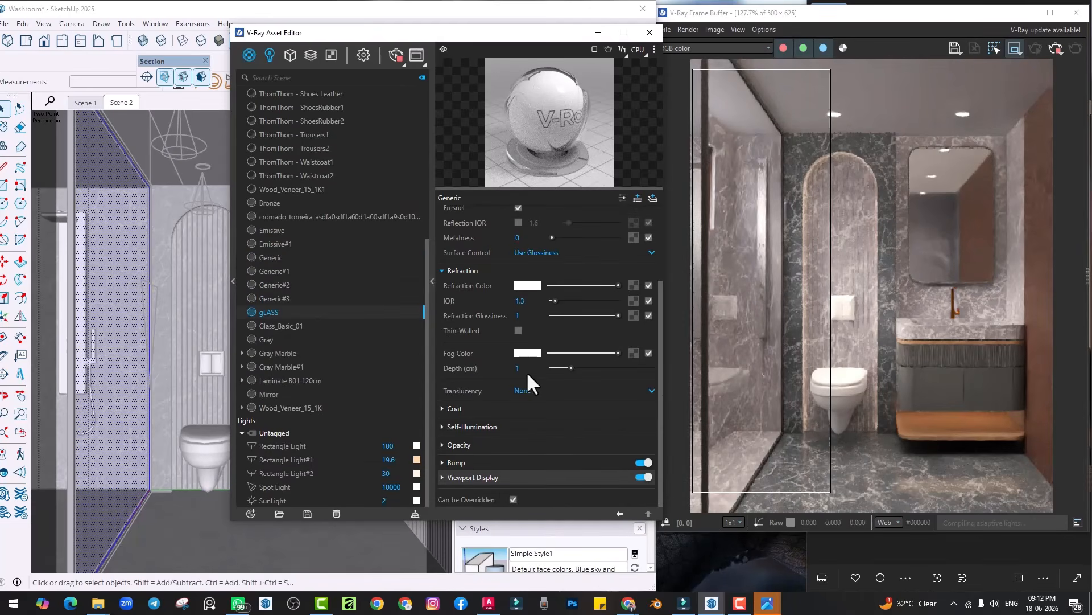
click(528, 354)
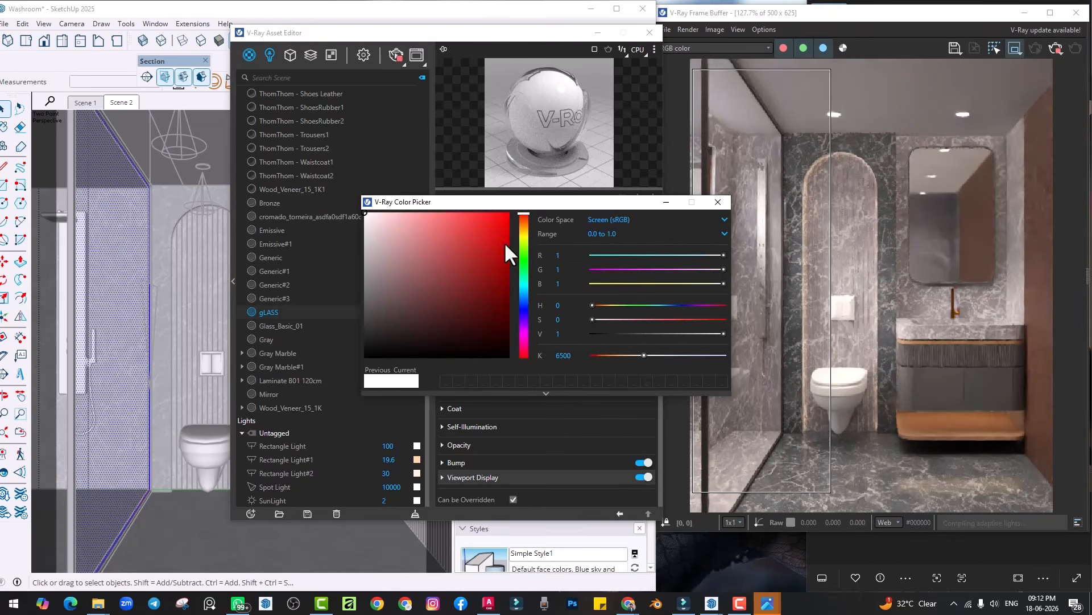
click(379, 218)
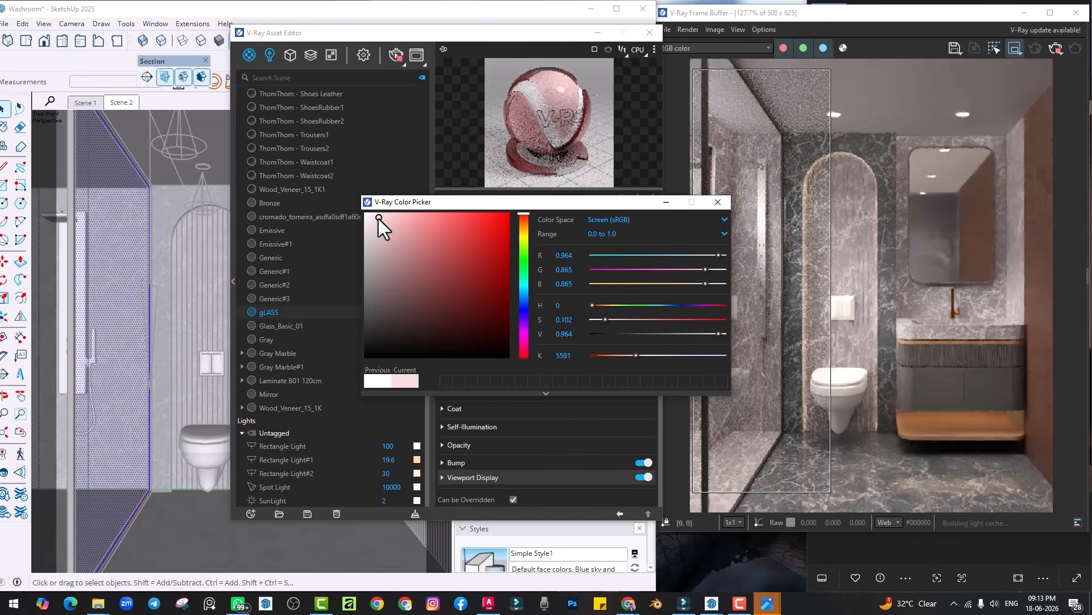
drag(408, 209, 310, 208)
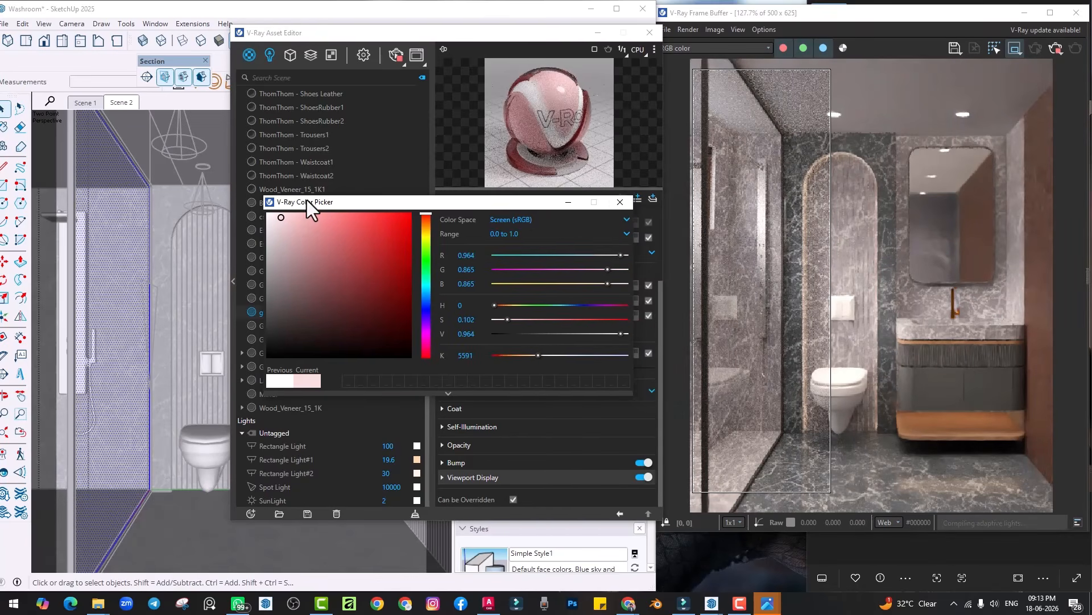
click(275, 217)
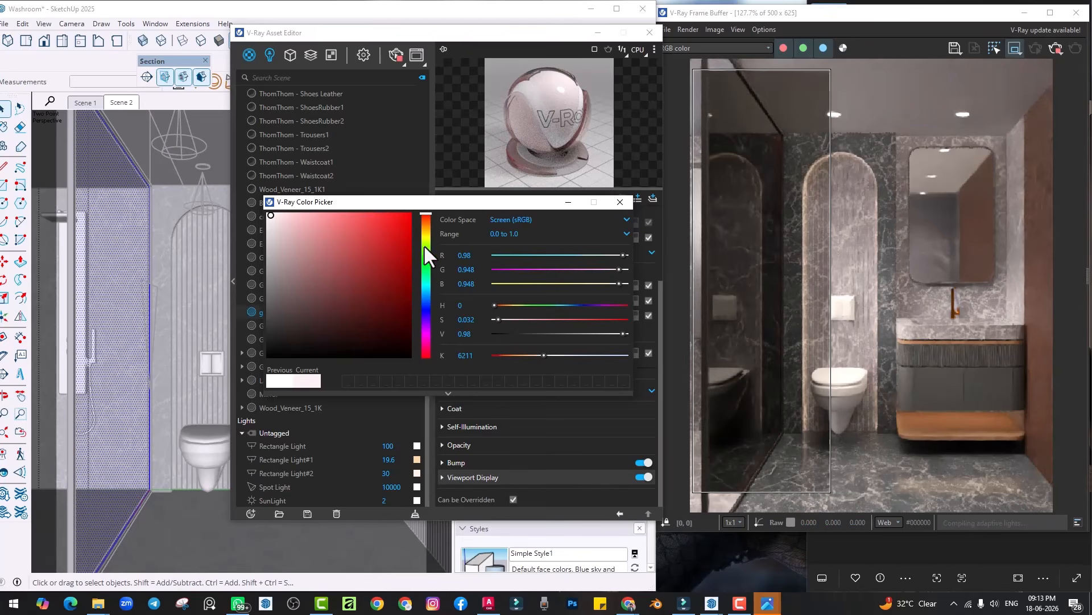
click(620, 202)
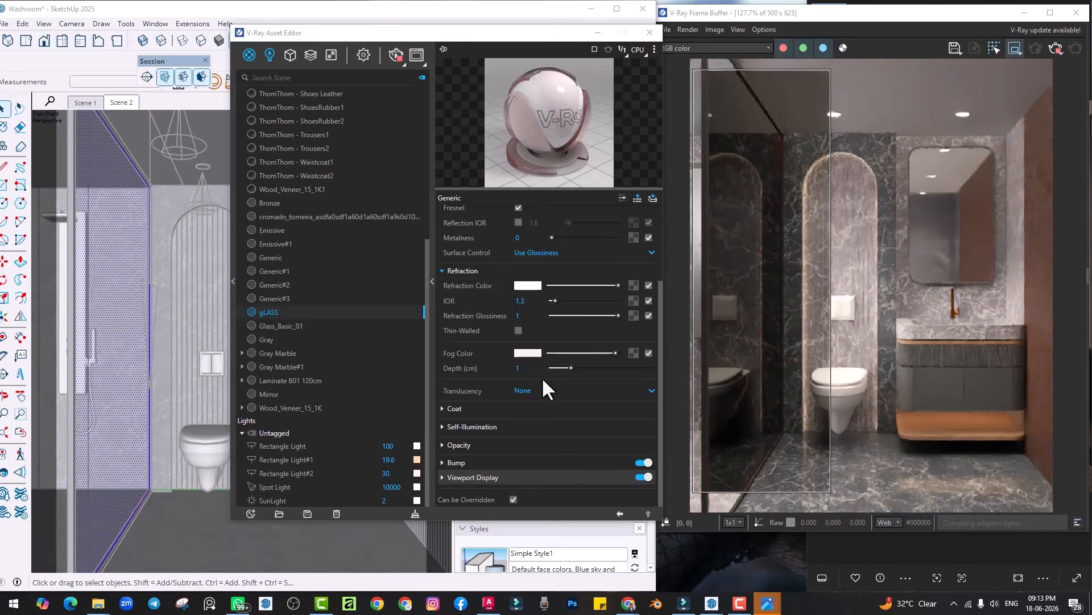
Step: Set the gLASS material's fog depth to 50 cm
click(518, 368)
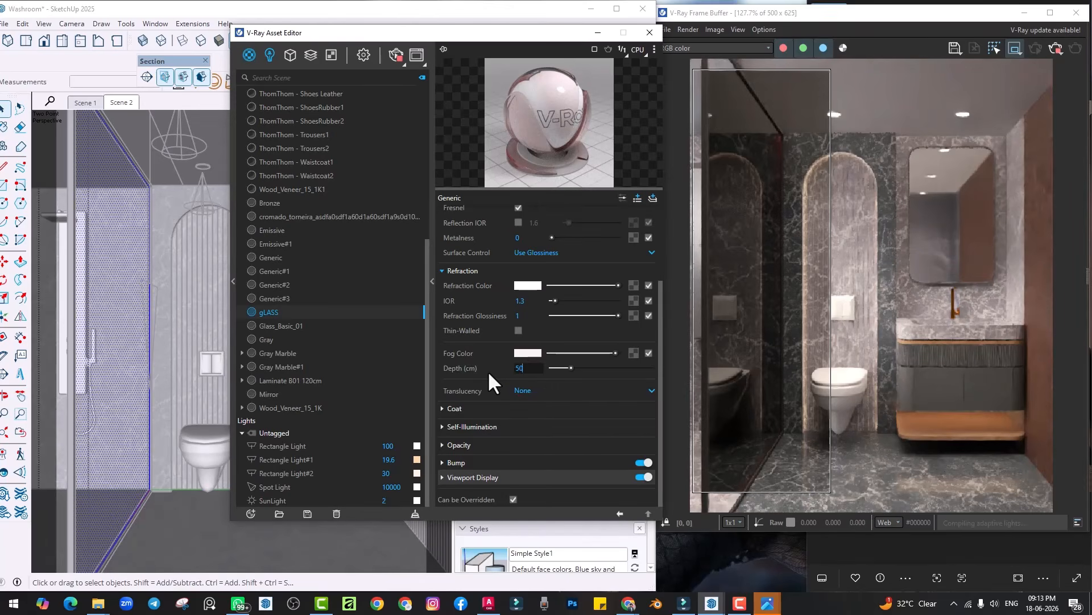
text(50)
key(Return)
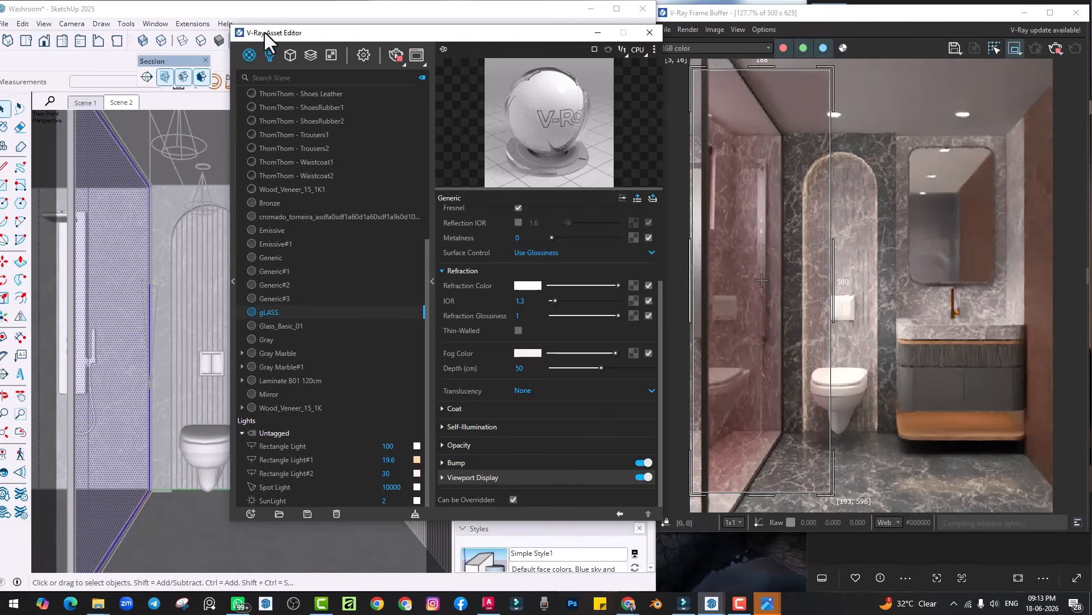
Step: Sample the Gray material from the vanity cabinet and copy its diffuse color
drag(268, 33, 413, 37)
click(5, 128)
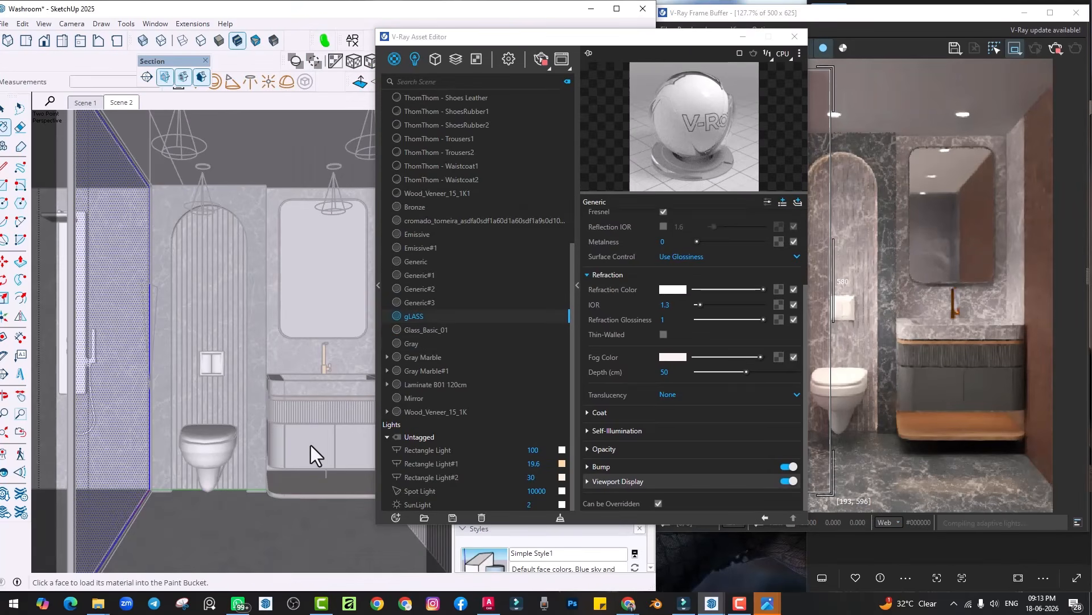
click(489, 344)
right_click(671, 248)
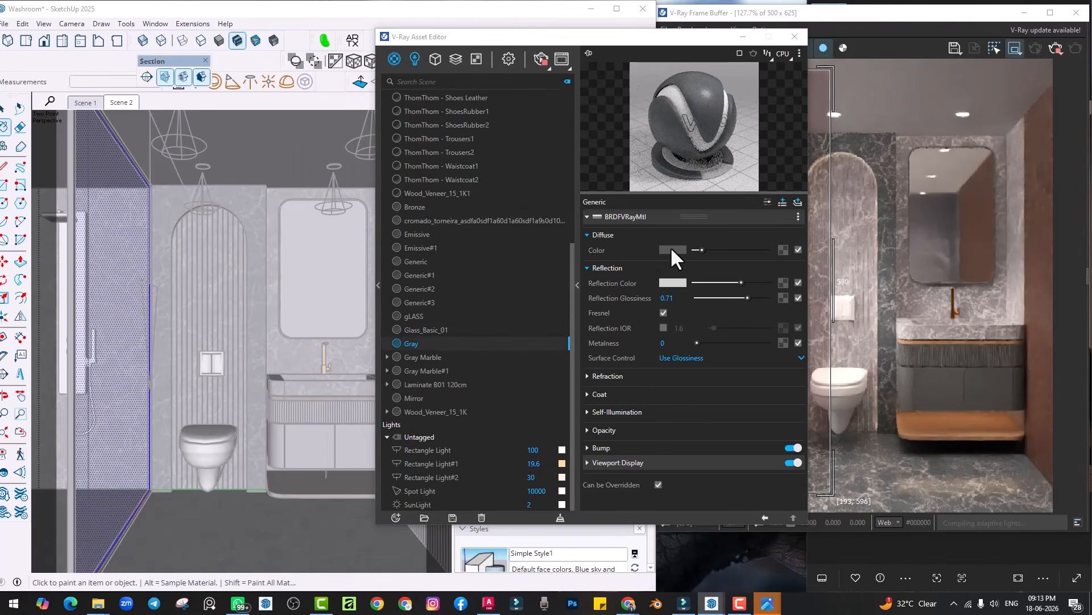
click(682, 271)
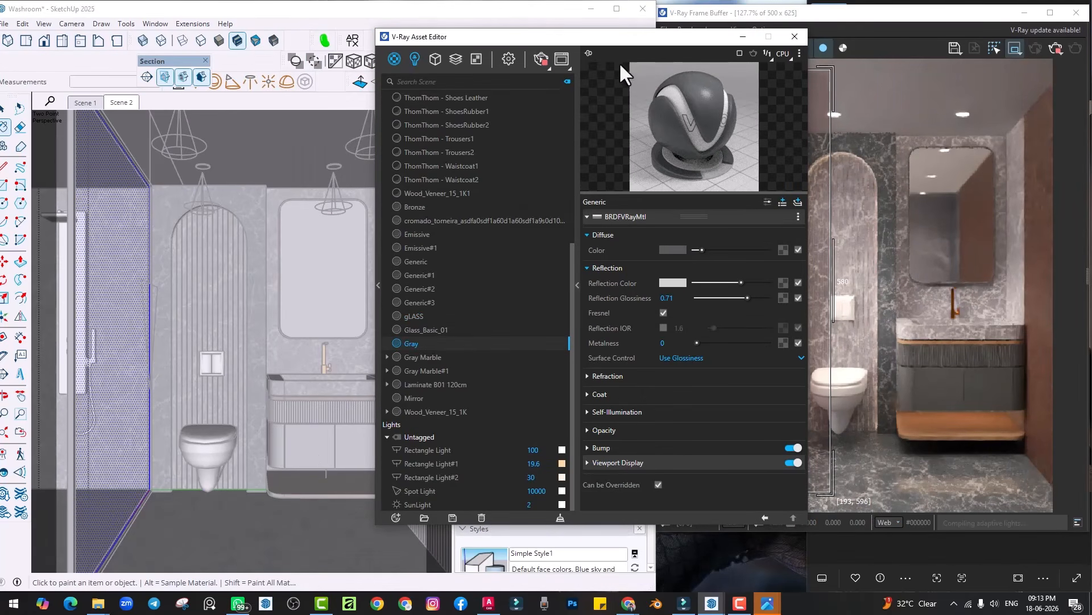
Step: Sample the gLASS material from the shower partition and paste the copied gray as its fog color
drag(489, 36, 310, 37)
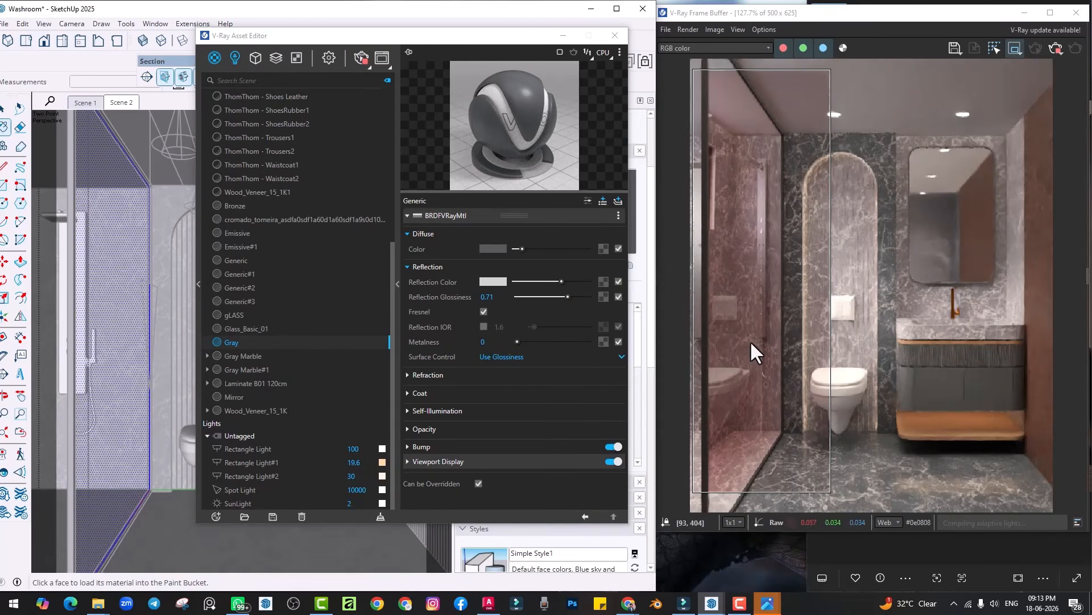
click(3, 147)
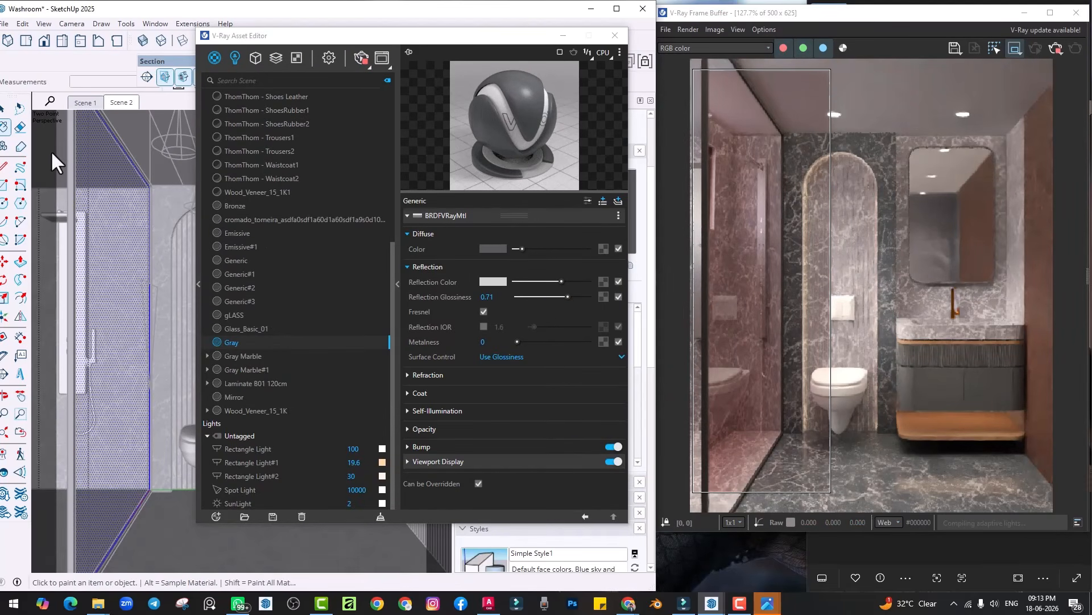
alt+click(105, 234)
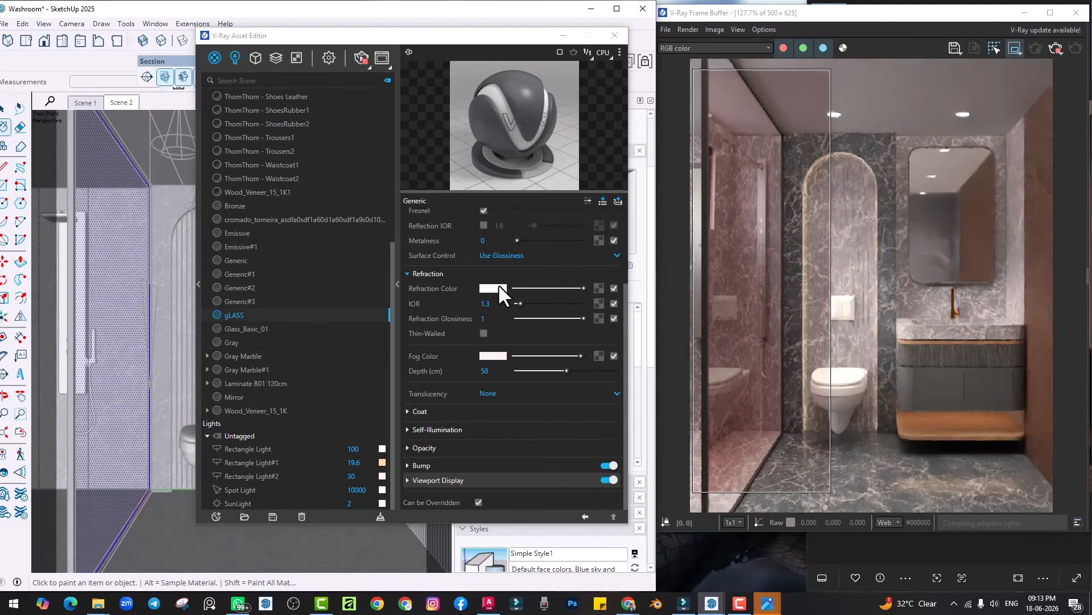
right_click(489, 357)
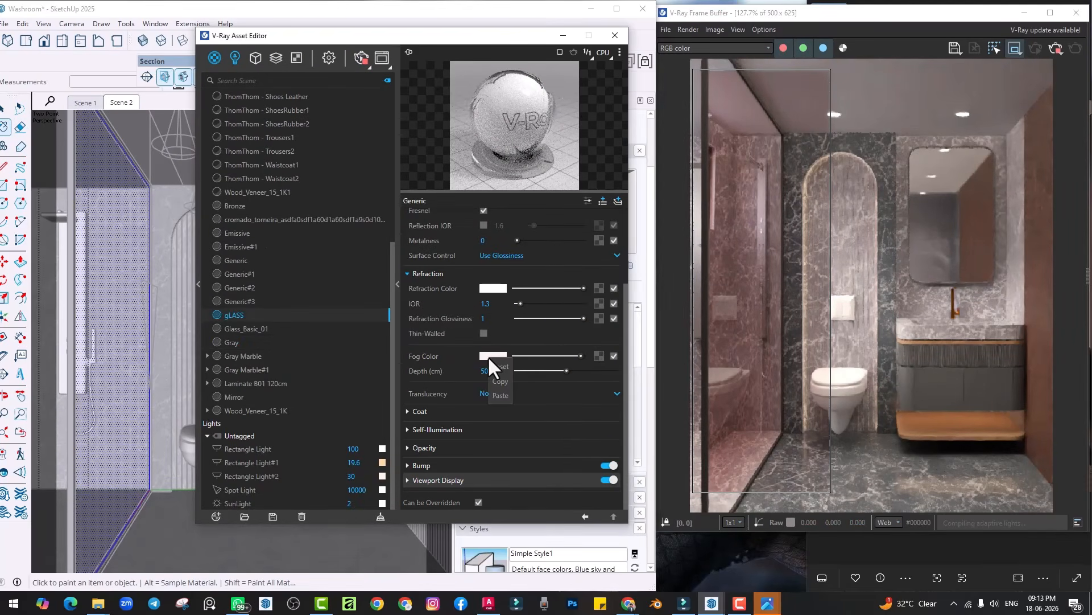
click(497, 387)
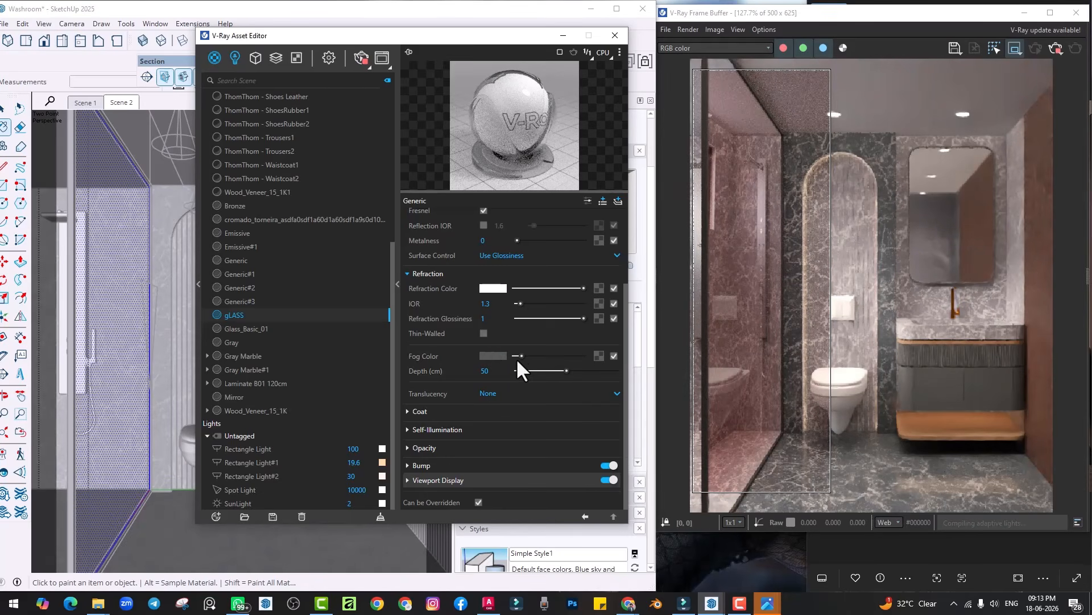
Step: Lighten the gLASS material's fog color to a very light gray and set its fog depth to 84.71 cm
drag(520, 356, 599, 371)
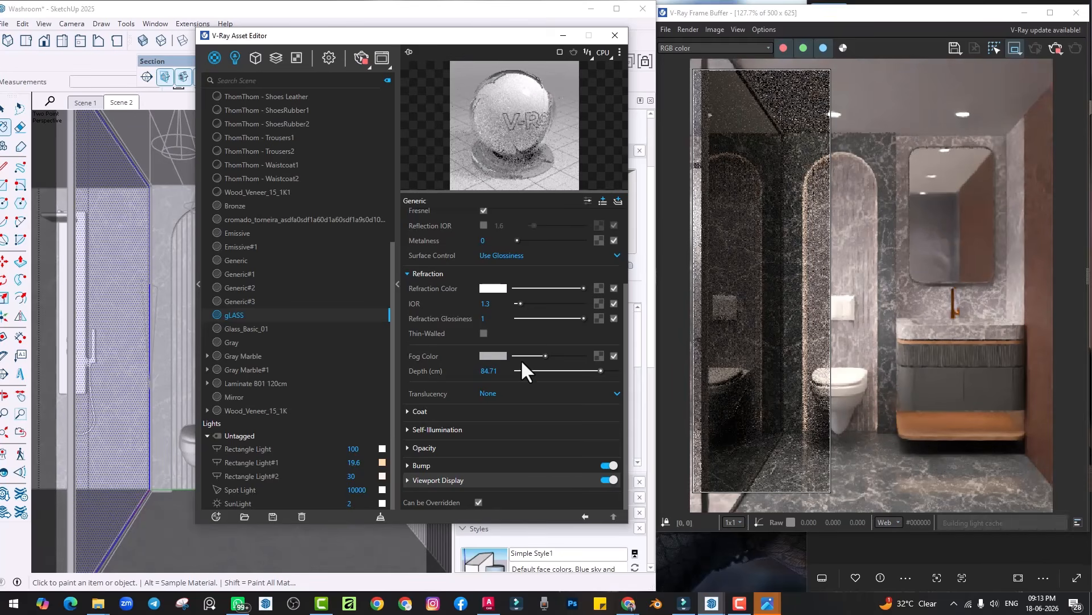
click(493, 357)
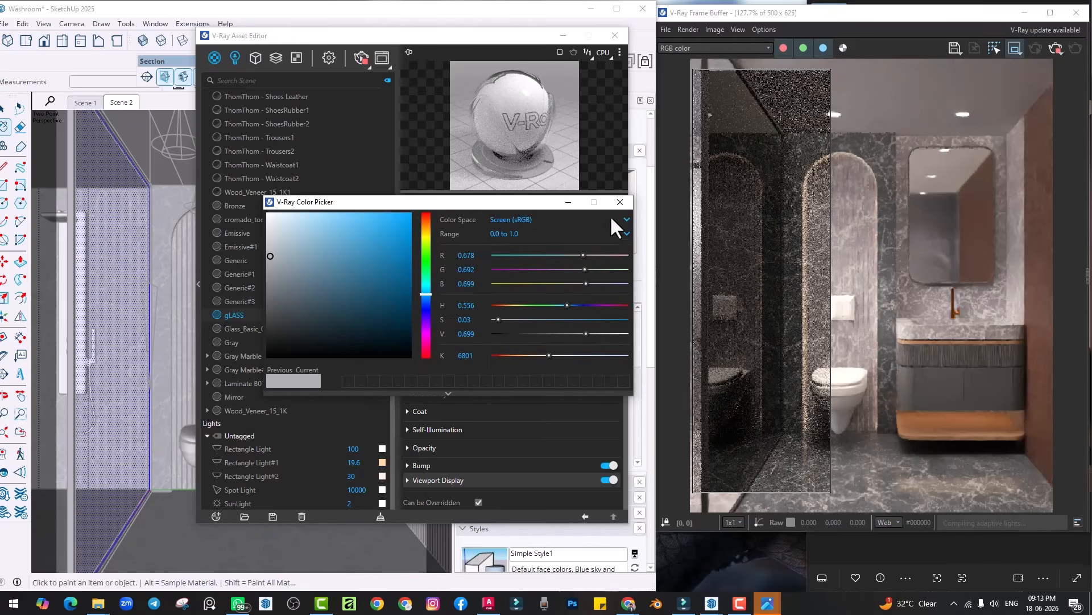
click(620, 202)
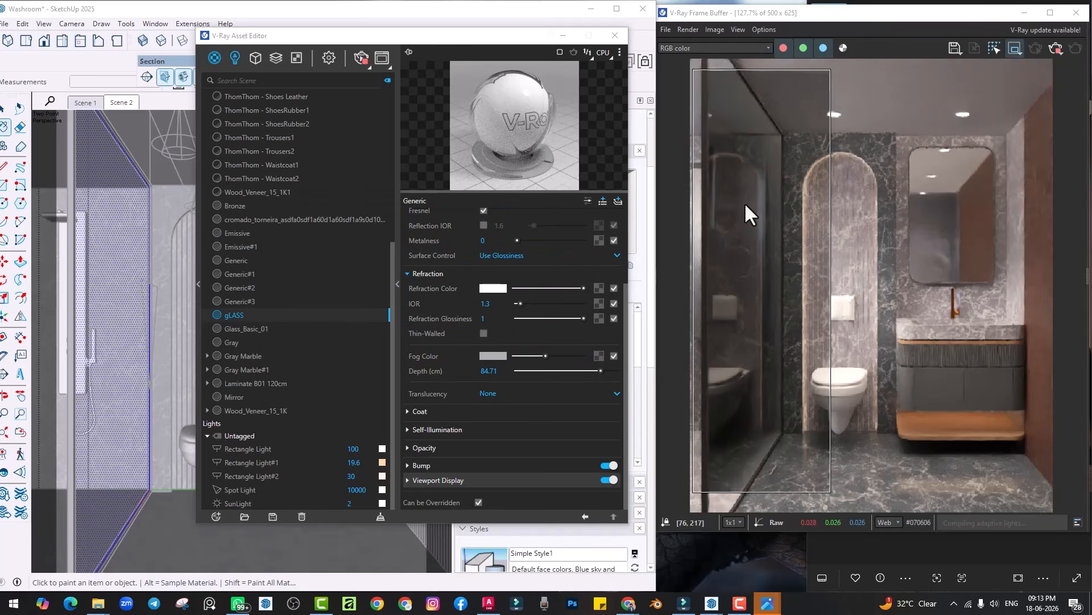
drag(551, 356, 572, 355)
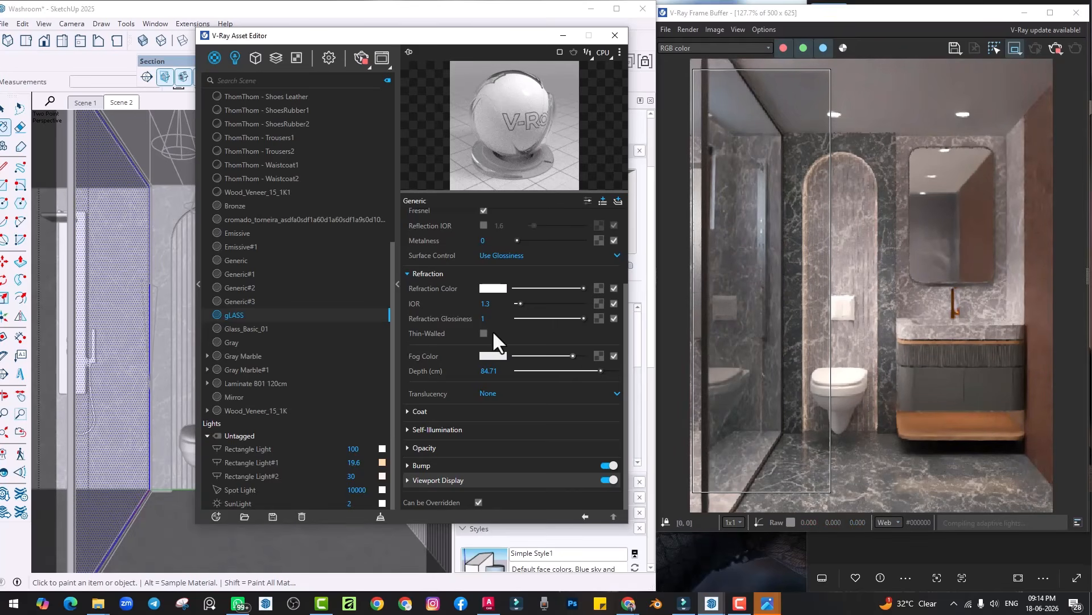
Step: Enable the gLASS material's separate reflection IOR at 0.92 and dim its reflection color to light gray
scroll(450, 310, up, 3)
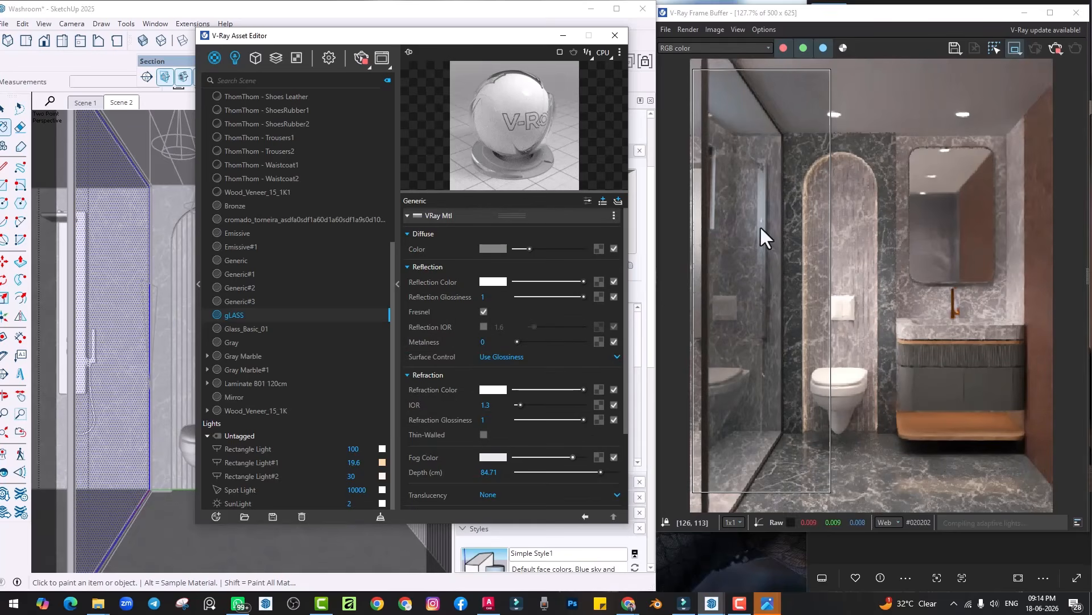
click(484, 327)
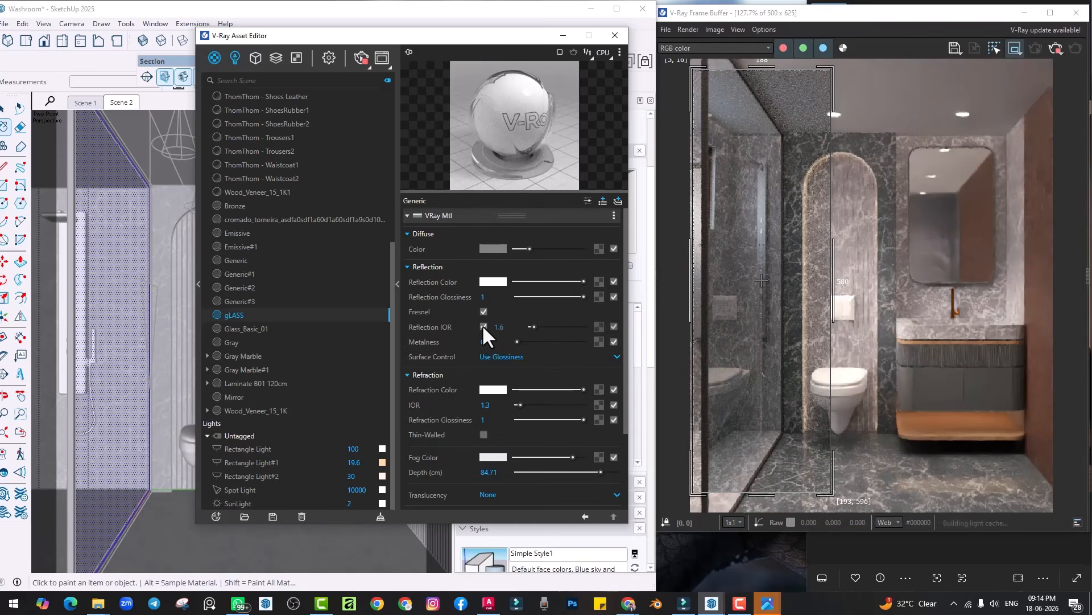
click(532, 326)
drag(531, 325, 533, 325)
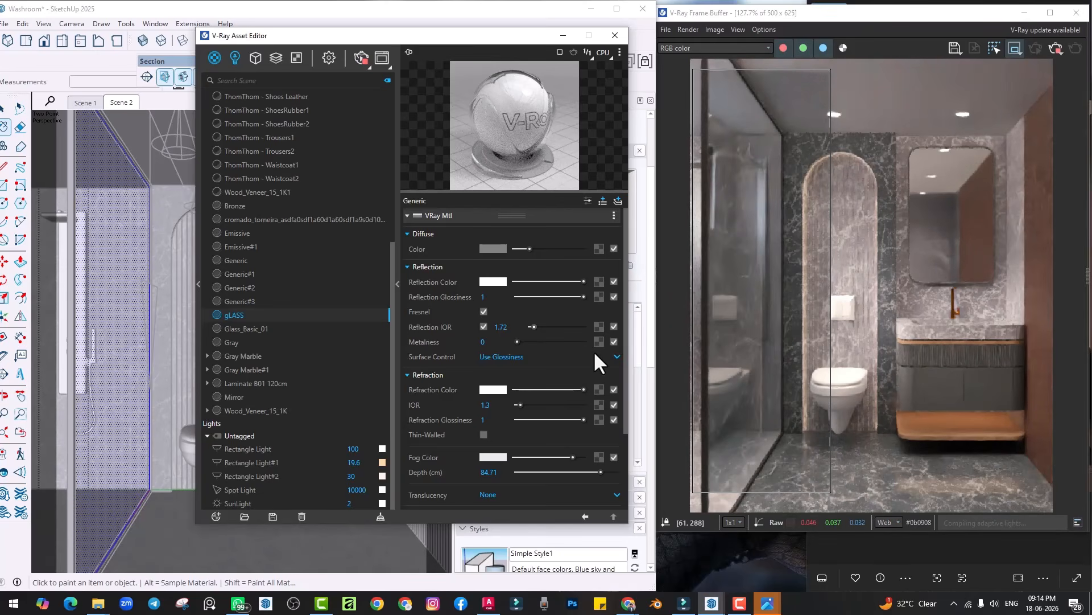
click(531, 326)
drag(576, 278, 549, 281)
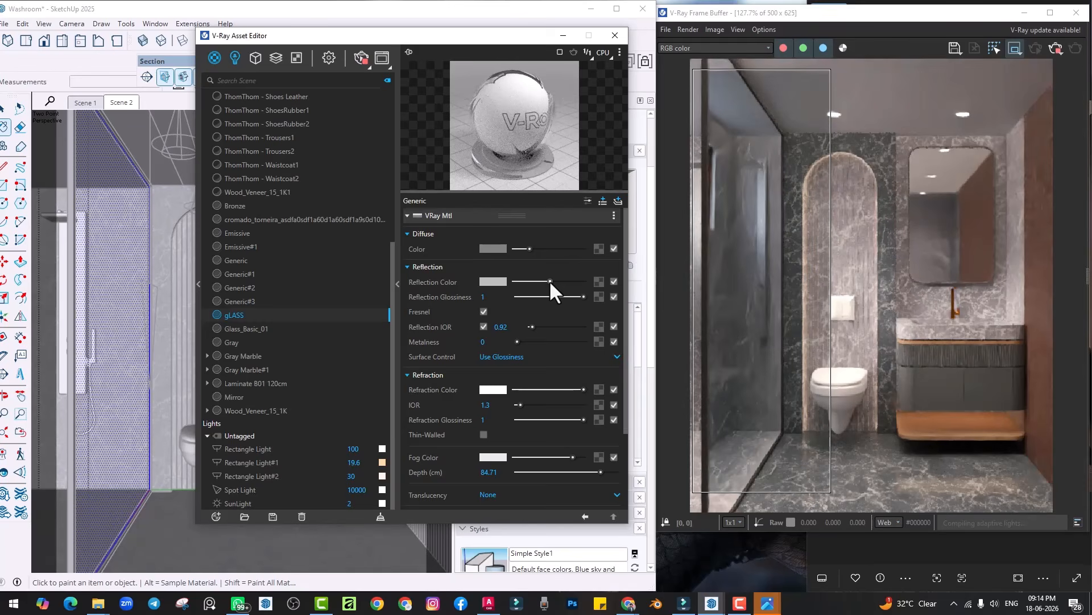
drag(549, 280, 552, 280)
Step: Set the render quality to Medium+ and the output width to 1000 at the 4:5 portrait ratio
click(329, 57)
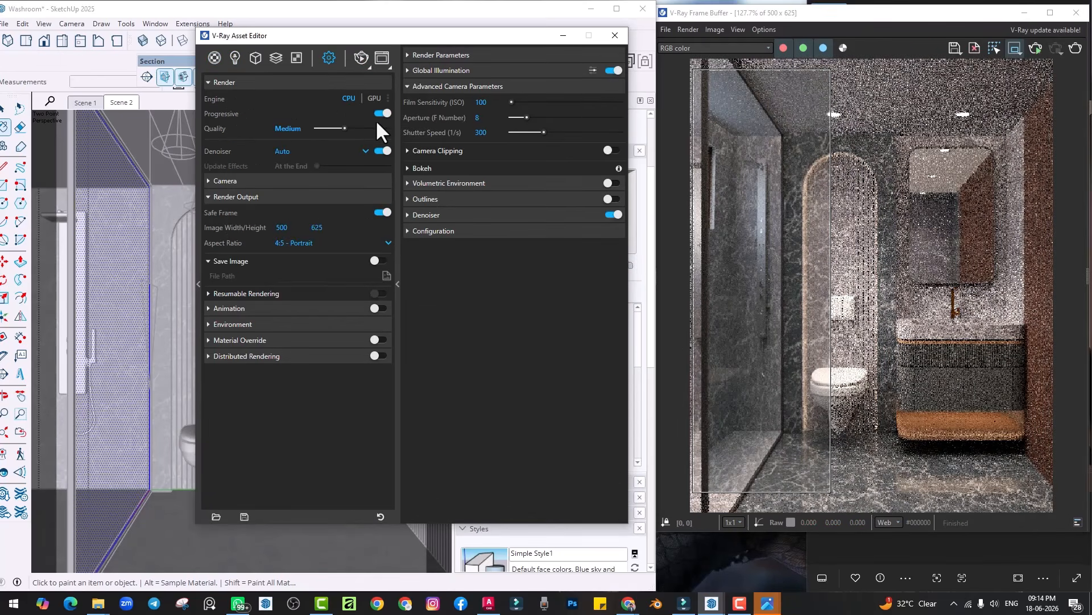
click(356, 128)
click(282, 228)
text(1000)
key(Return)
Step: Maximize the frame buffer, stop the region render and start rendering the washroom at 1000 x 1250
click(1076, 48)
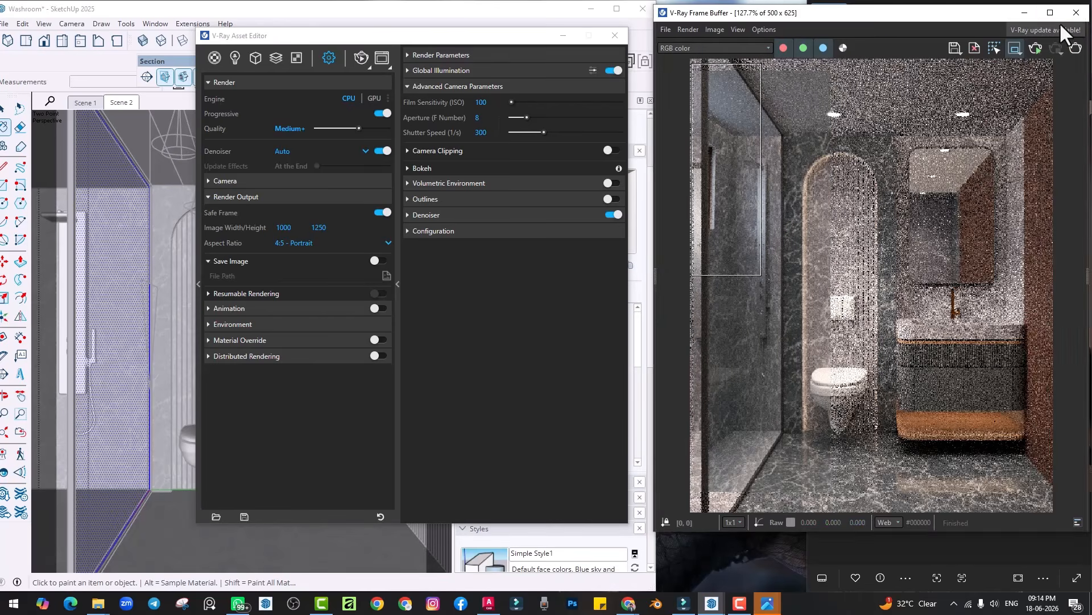
click(1049, 13)
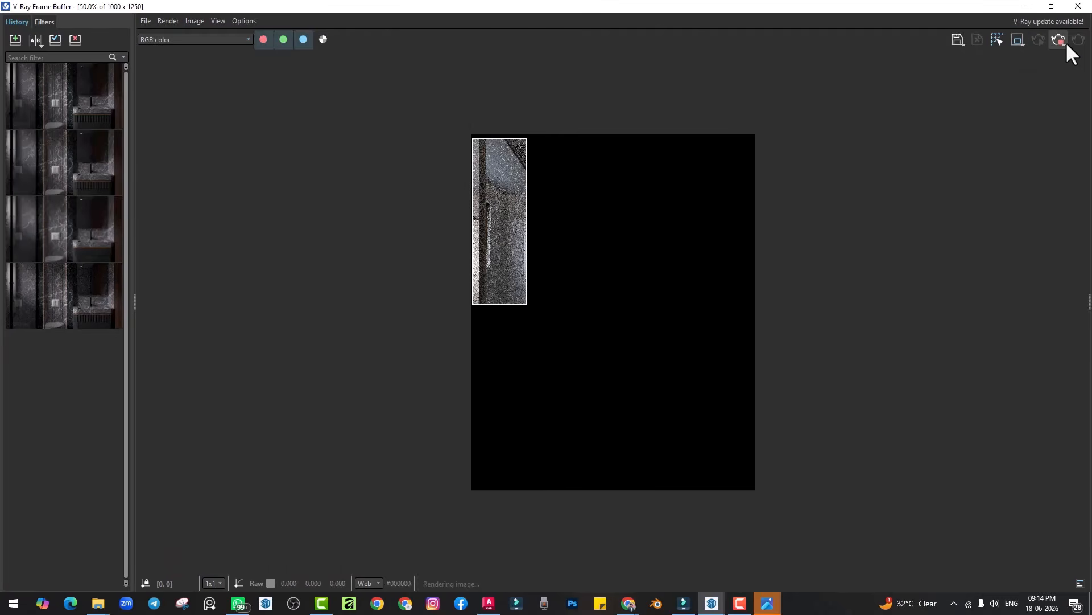
click(1062, 43)
click(1078, 42)
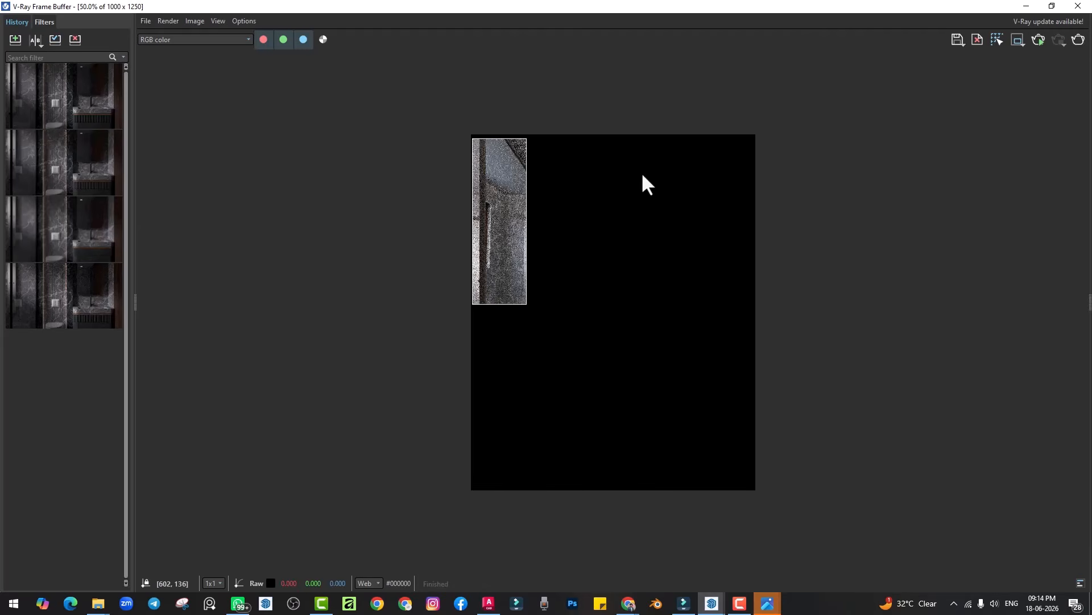
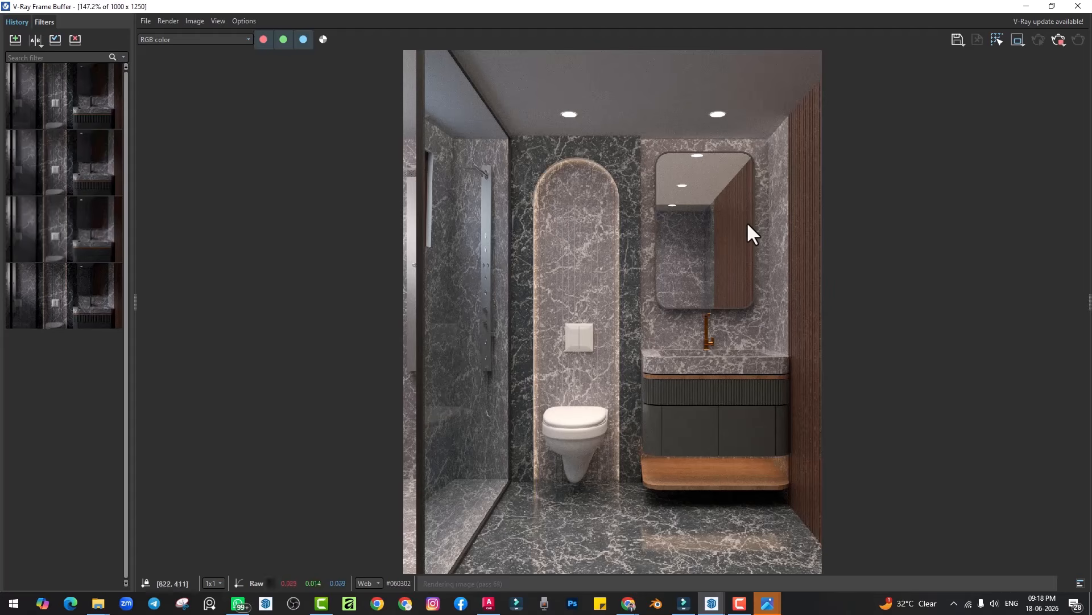
Step: Correct the finished render with exposure 1.350, highlight burn 0.392 and a white balance temperature of about 6168
scroll(748, 223, up, 2)
scroll(866, 238, down, 1)
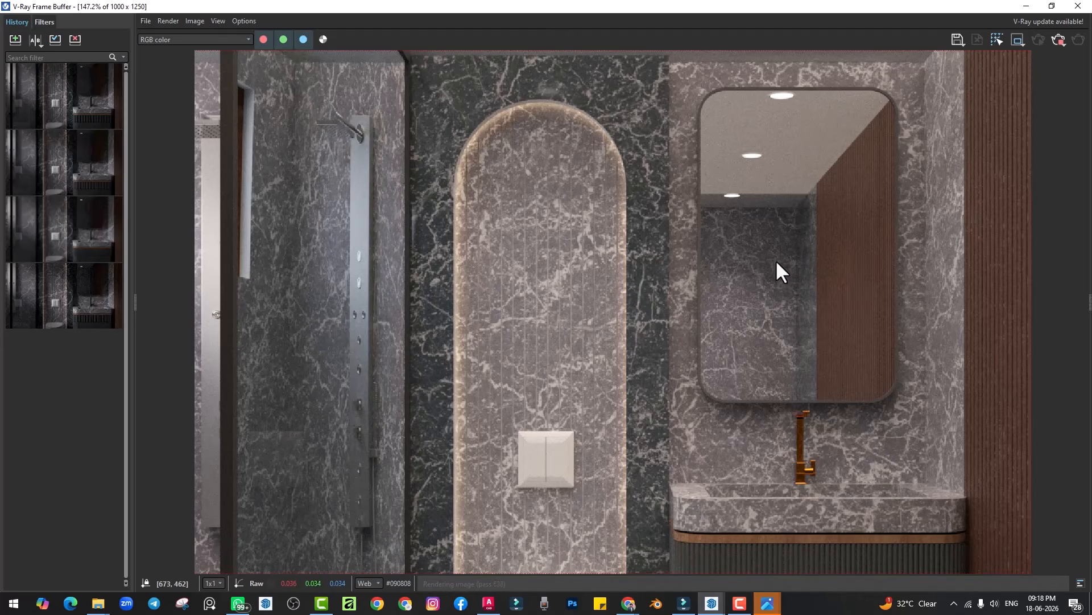
scroll(797, 253, up, 2)
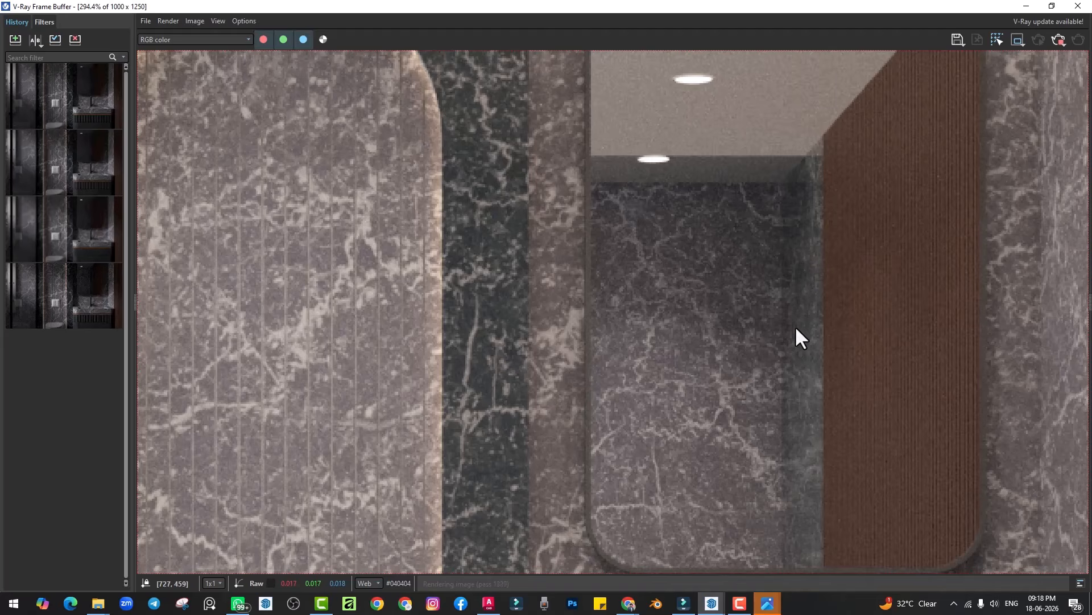
scroll(793, 328, down, 2)
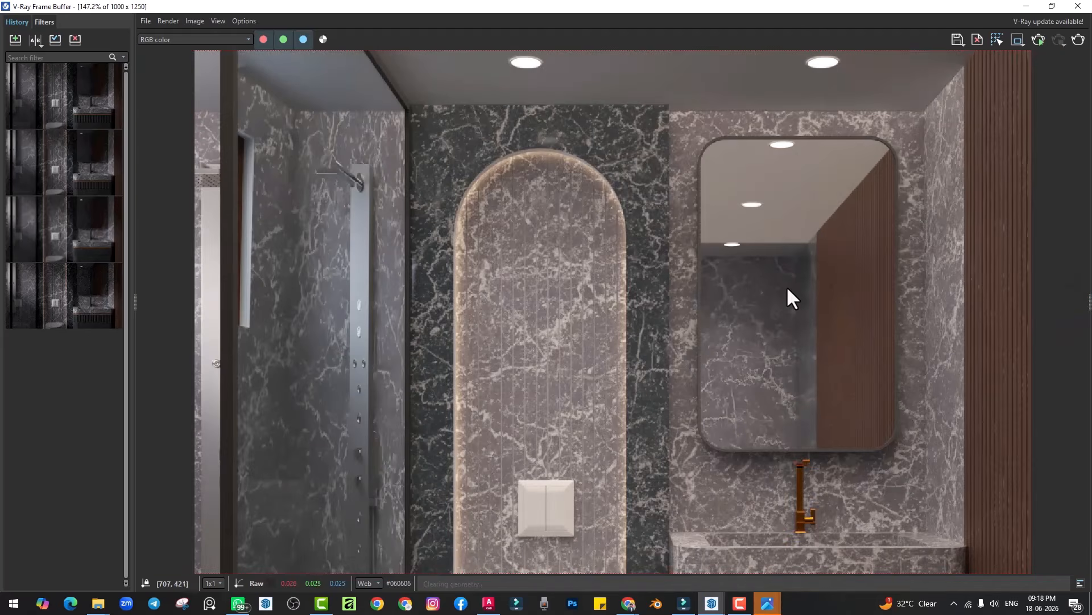
scroll(788, 288, down, 1)
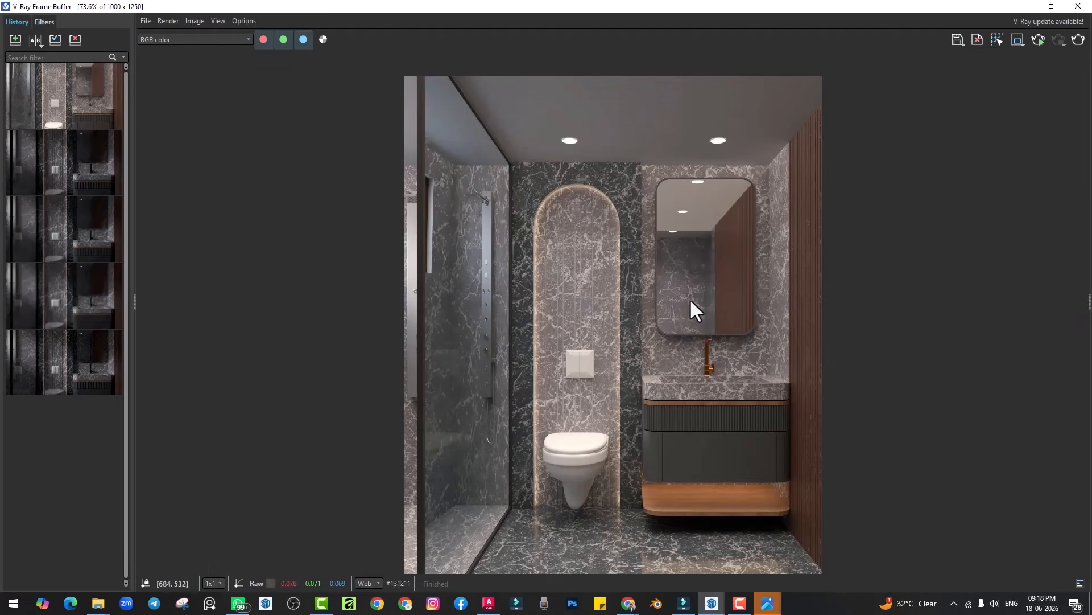
drag(1088, 308, 796, 345)
click(873, 88)
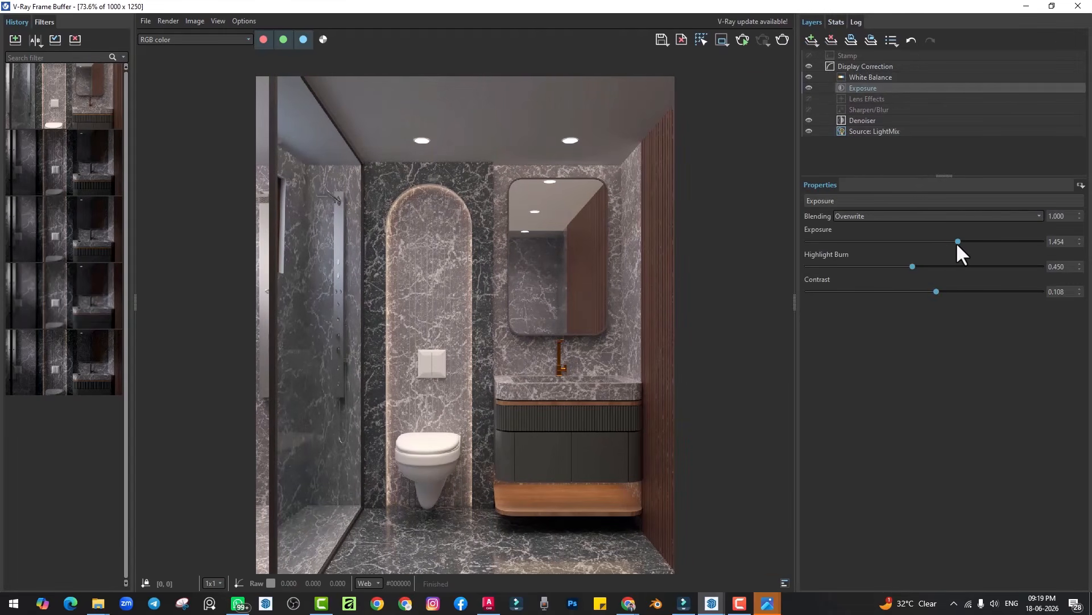
mouse_move(957, 242)
mouse_down()
mouse_move(930, 243)
mouse_move(954, 243)
mouse_up()
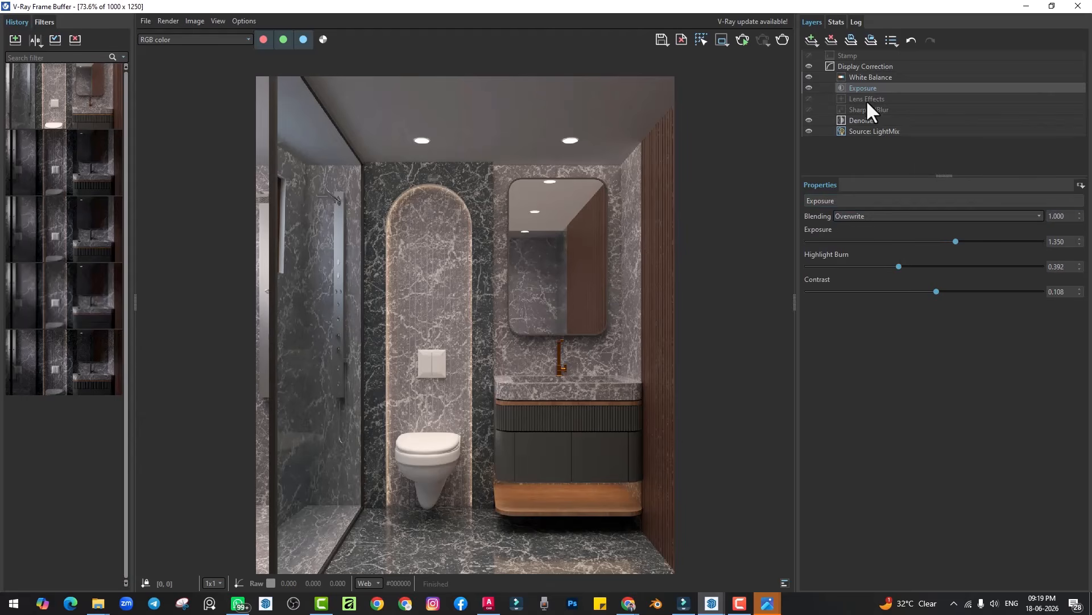
click(874, 77)
drag(945, 241, 913, 248)
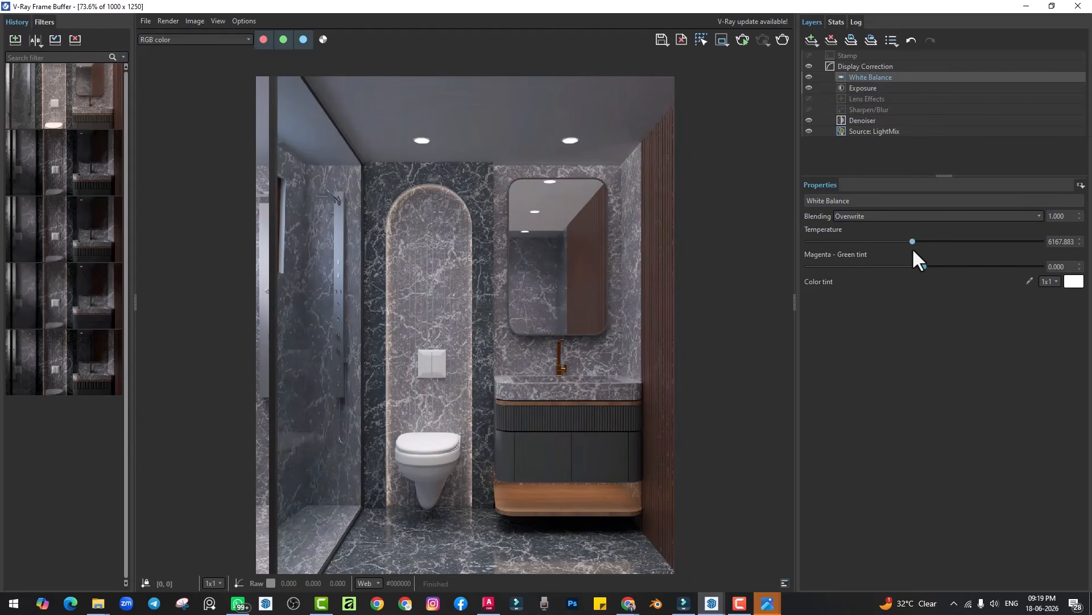
Step: Raise the Emissive light's LightMix intensity to 1.810 and warm its color to 5013 K
click(865, 131)
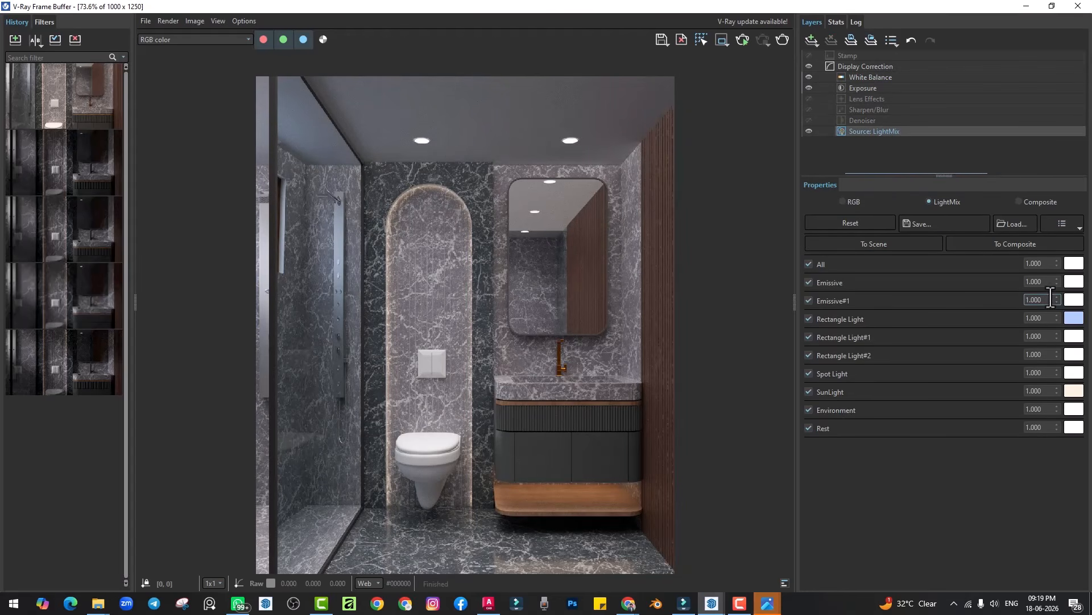
drag(1056, 282, 1042, 176)
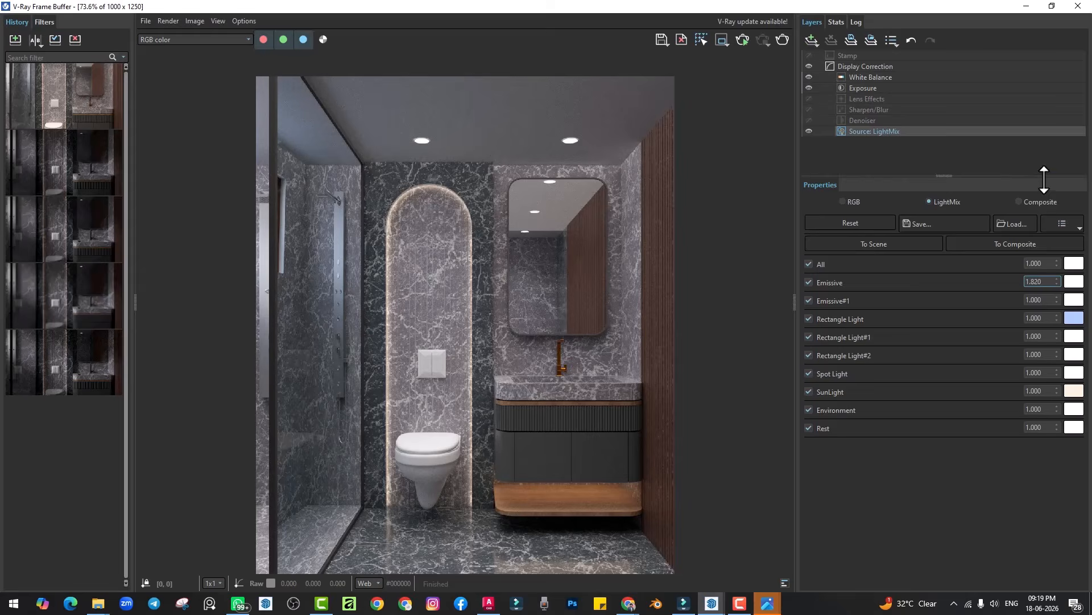
click(1074, 284)
drag(1013, 423, 1003, 424)
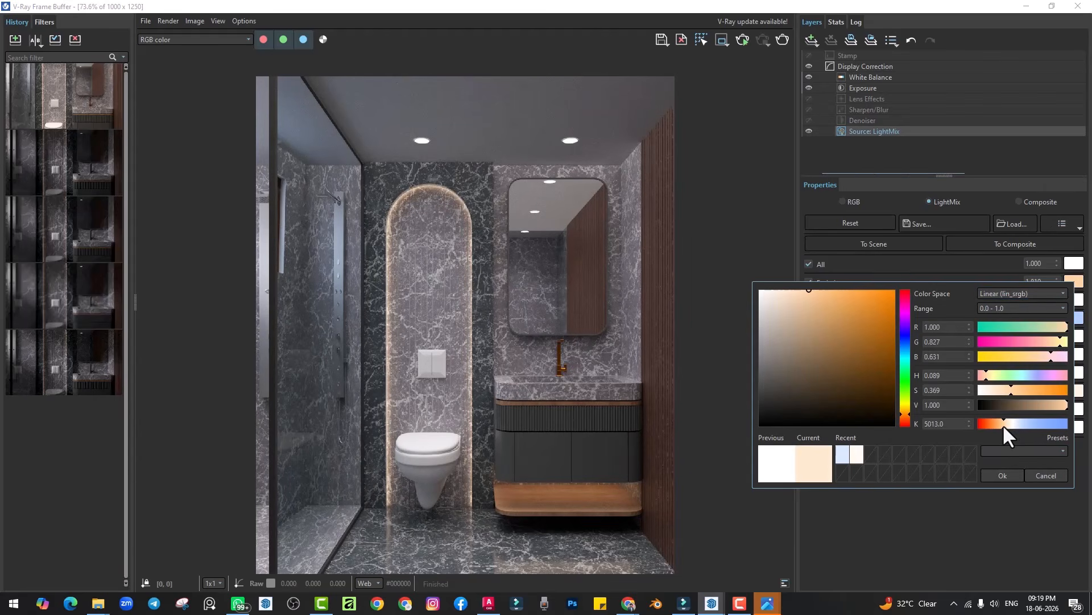
click(1003, 475)
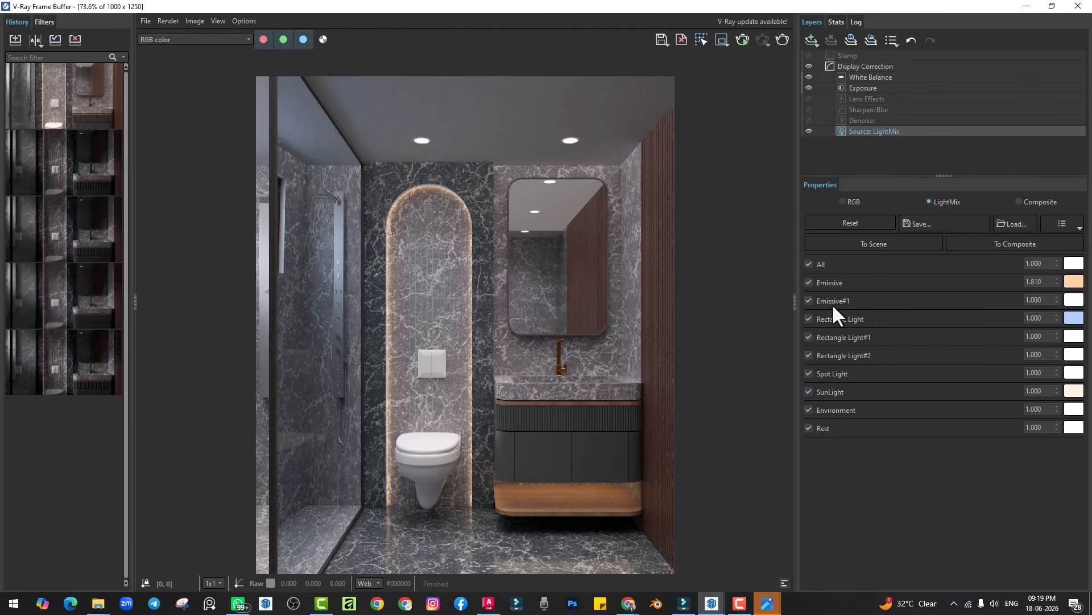
Step: Warm the LightMix colors of the Emissive#1 and Spot Light entries to a soft peach tone
click(1068, 301)
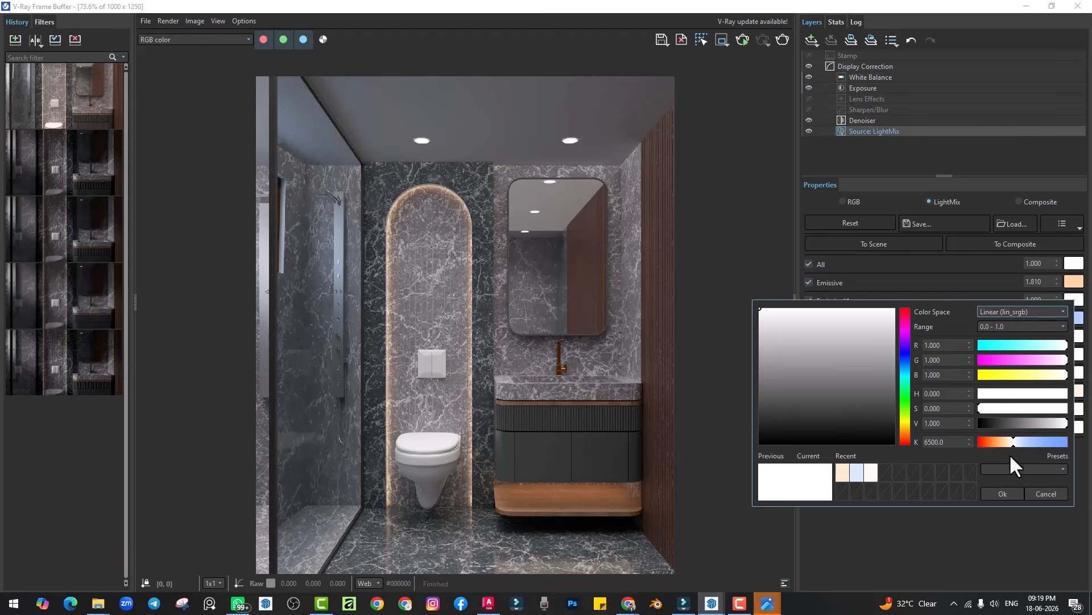
drag(1001, 443, 990, 443)
click(1005, 495)
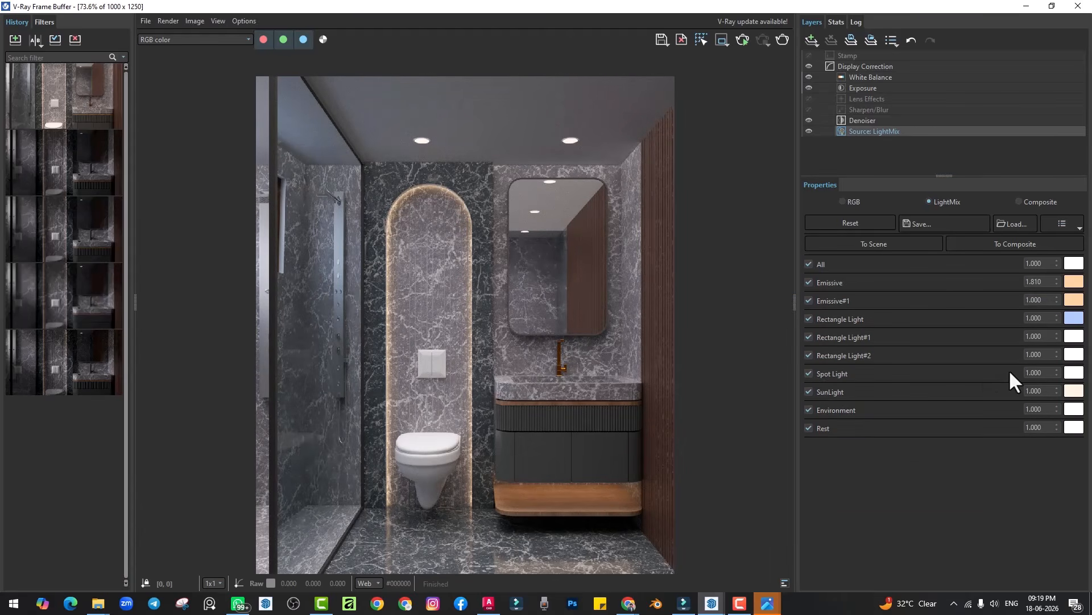
click(1073, 373)
mouse_move(1013, 513)
mouse_down()
mouse_move(1036, 513)
mouse_move(997, 514)
mouse_move(1040, 512)
mouse_move(1007, 518)
mouse_up()
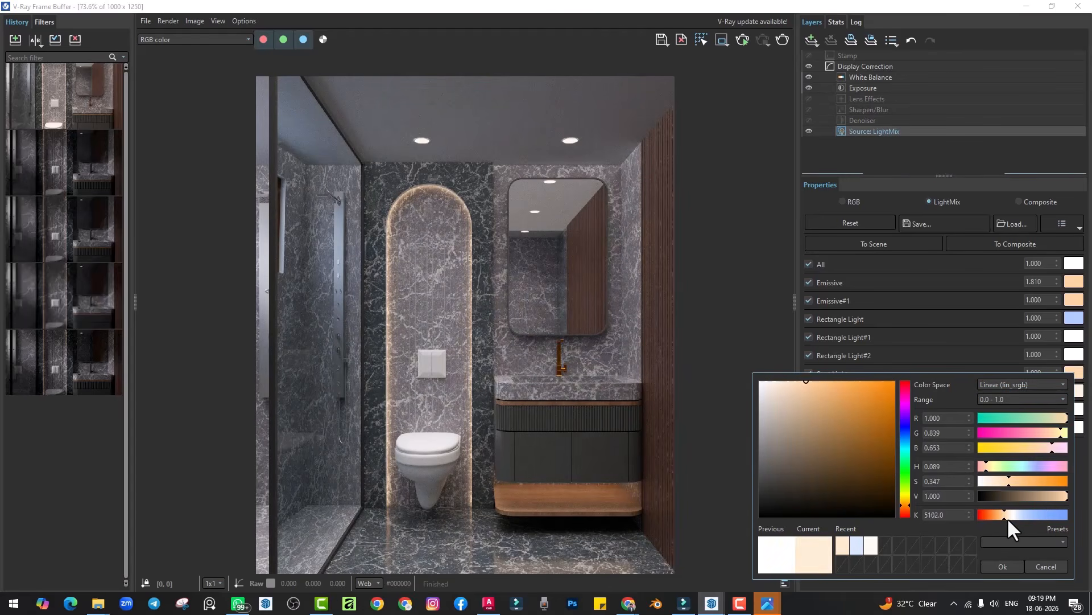
click(1003, 566)
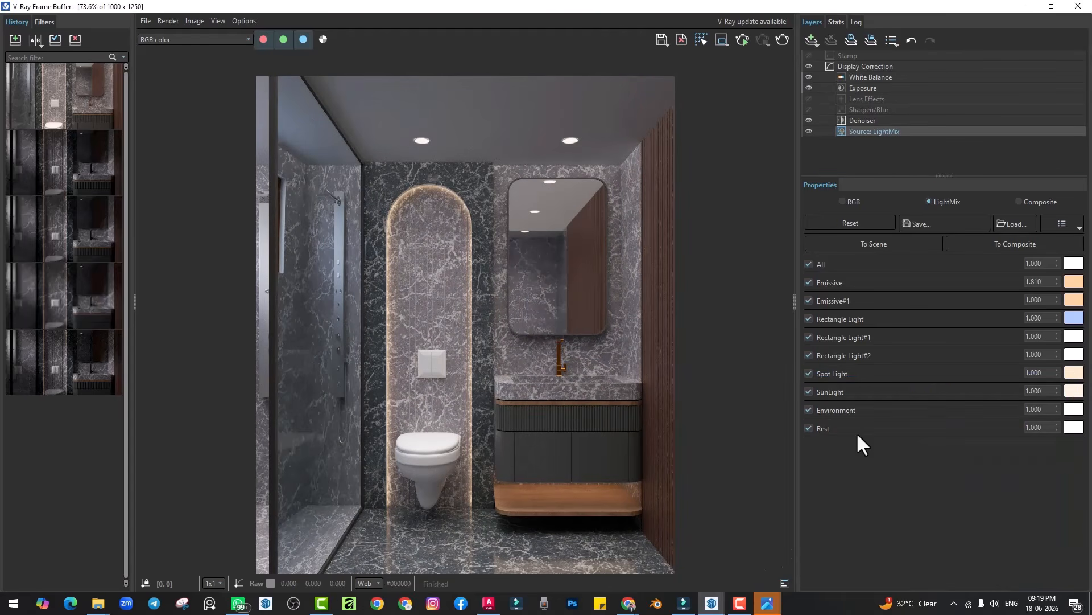
Step: Compare the render with SunLight off and on, and set Rectangle Light#2's LightMix color temperature to 6529 K
click(820, 391)
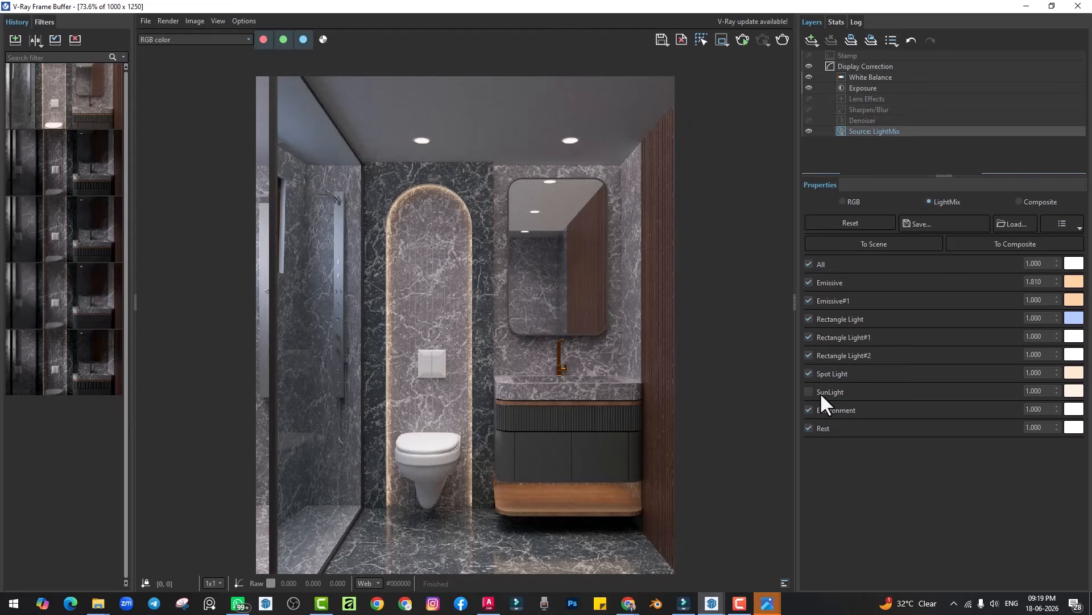
click(821, 391)
click(826, 354)
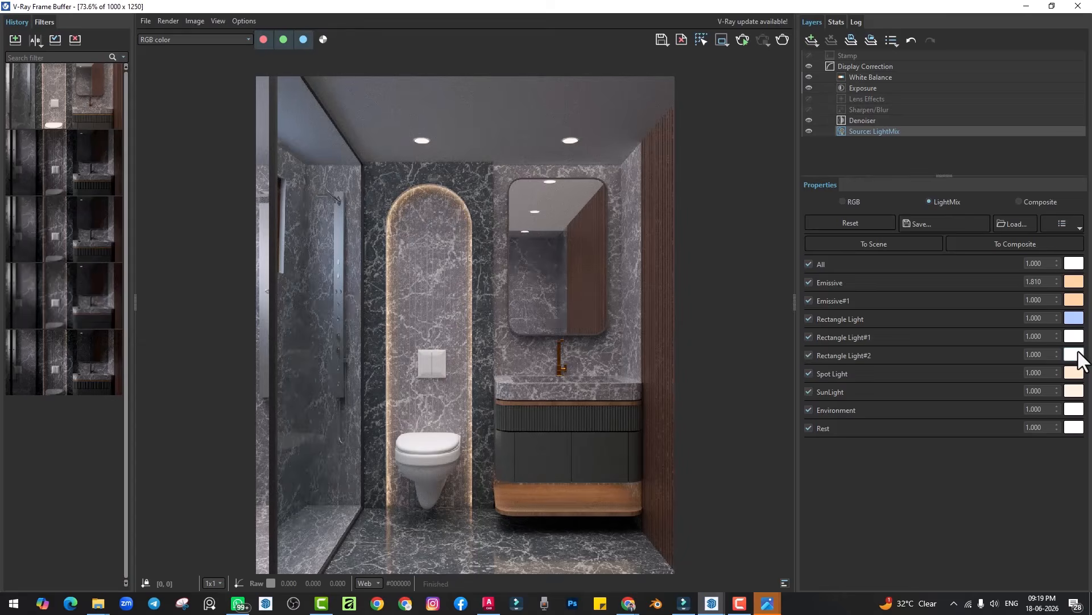
click(1074, 354)
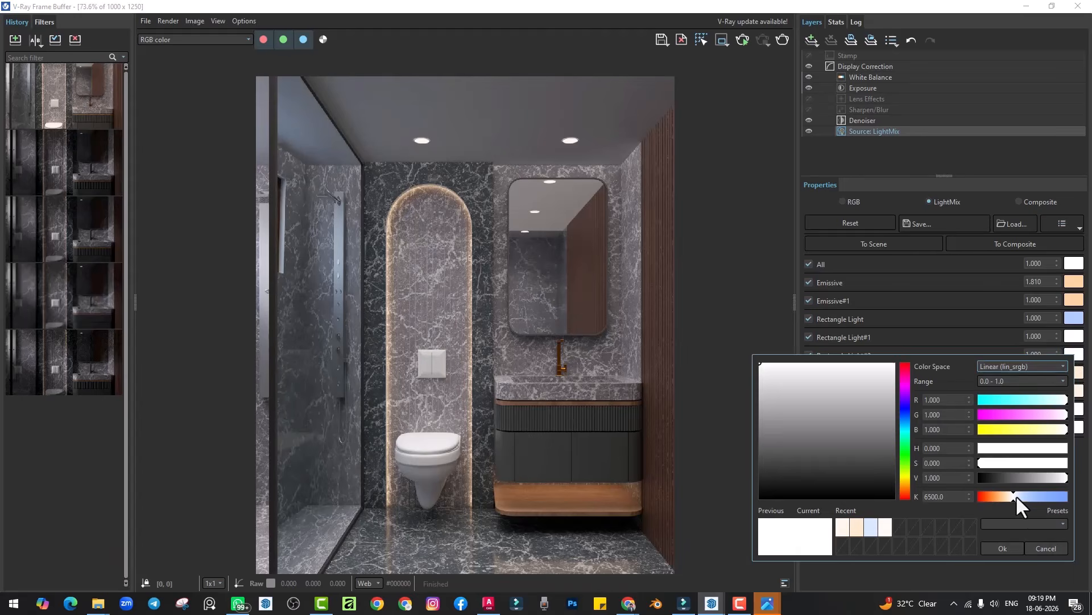
mouse_move(1016, 495)
mouse_down()
mouse_move(992, 496)
mouse_move(1022, 496)
mouse_move(1012, 501)
mouse_up()
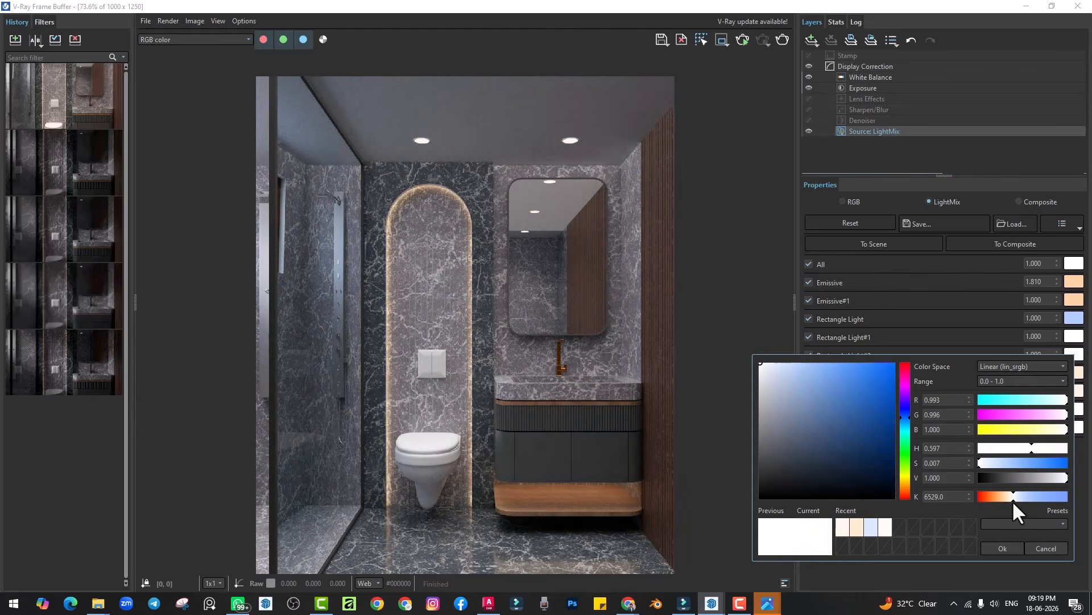
click(1002, 548)
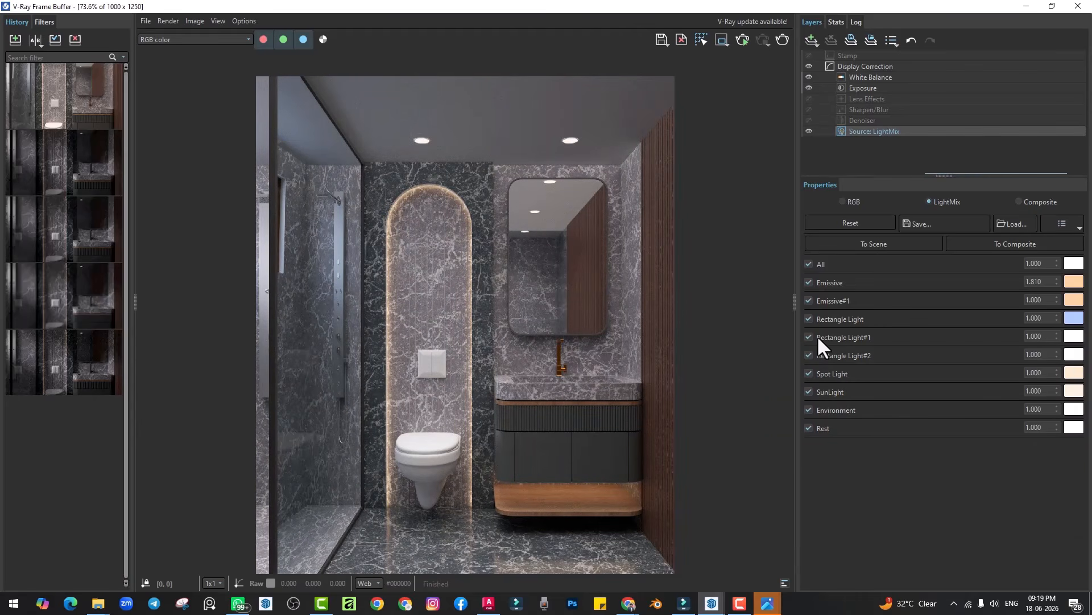
Step: Save the render to the Downloads folder as the PNG image RENDER 1
click(664, 41)
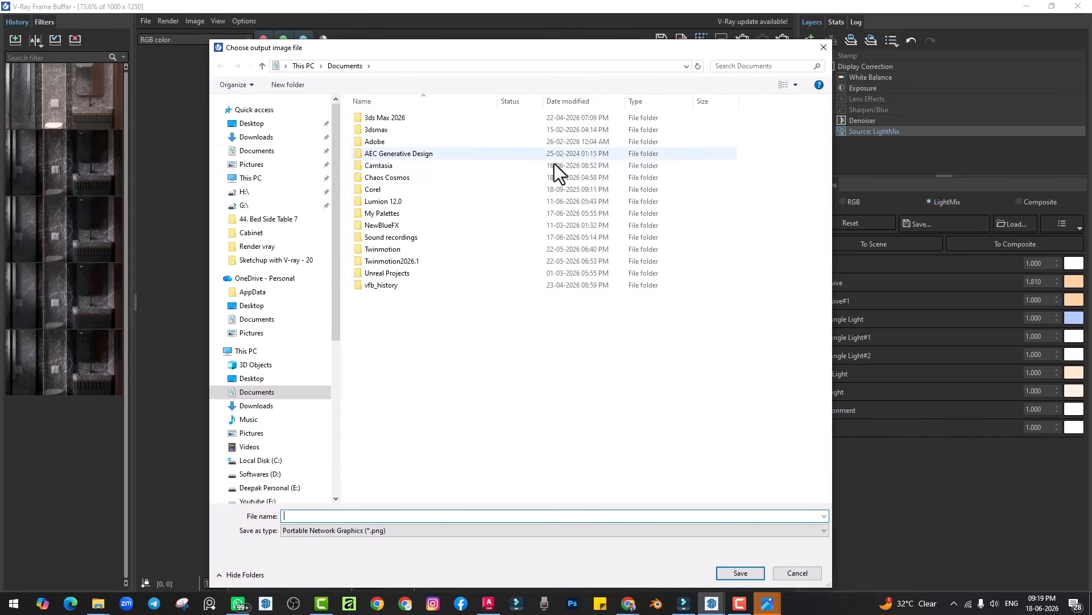
click(257, 138)
click(447, 518)
text(RENDER 1)
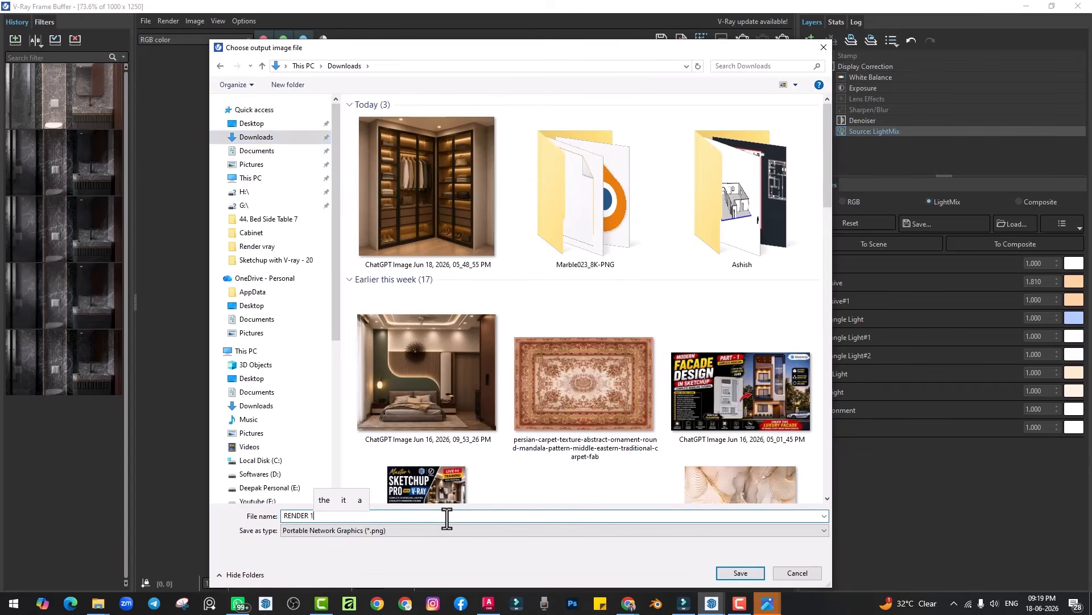
key(Return)
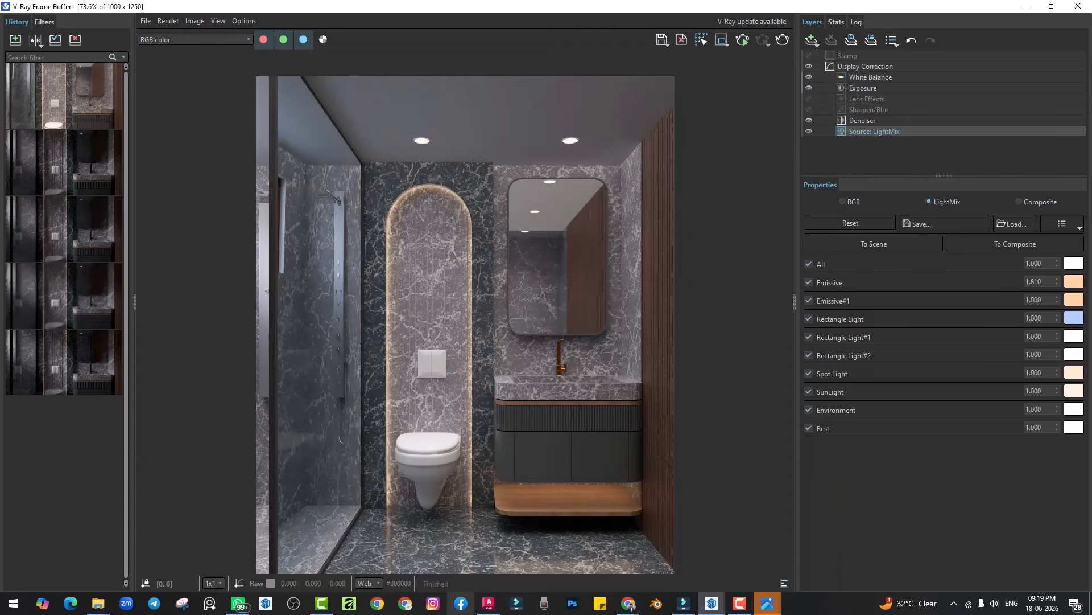
Step: Switch to Chrome and open ChatGPT in a new browser tab
mouse_move(628, 603)
click(585, 581)
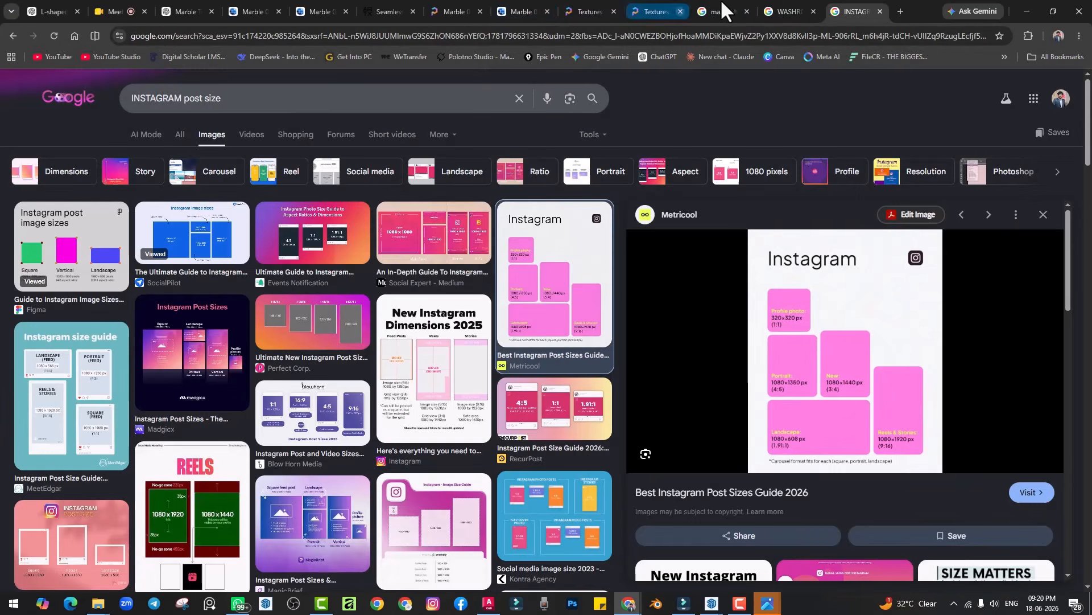
click(897, 16)
click(642, 56)
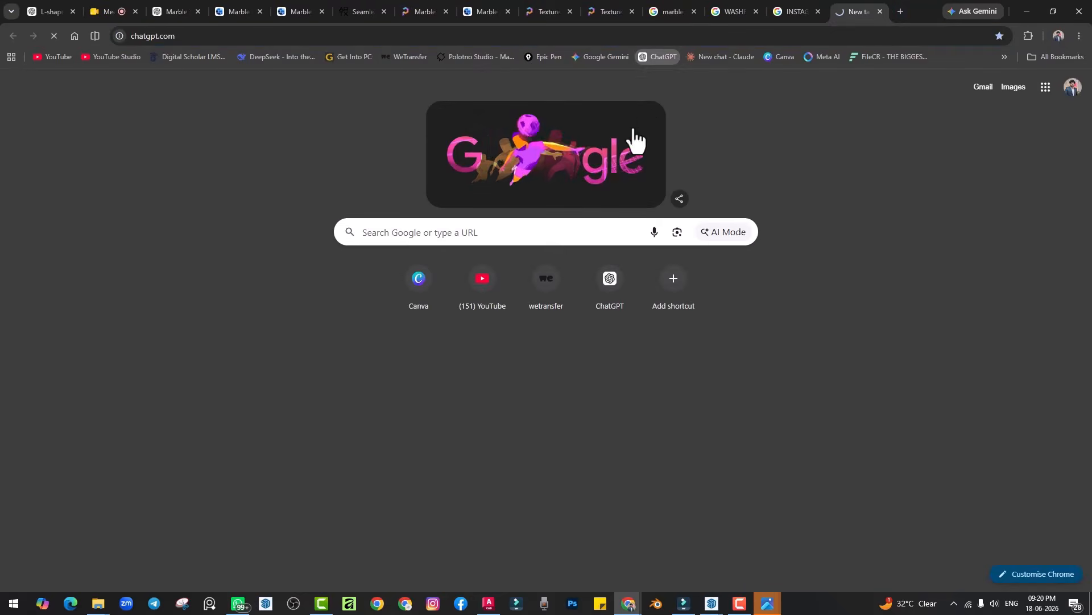
click(427, 304)
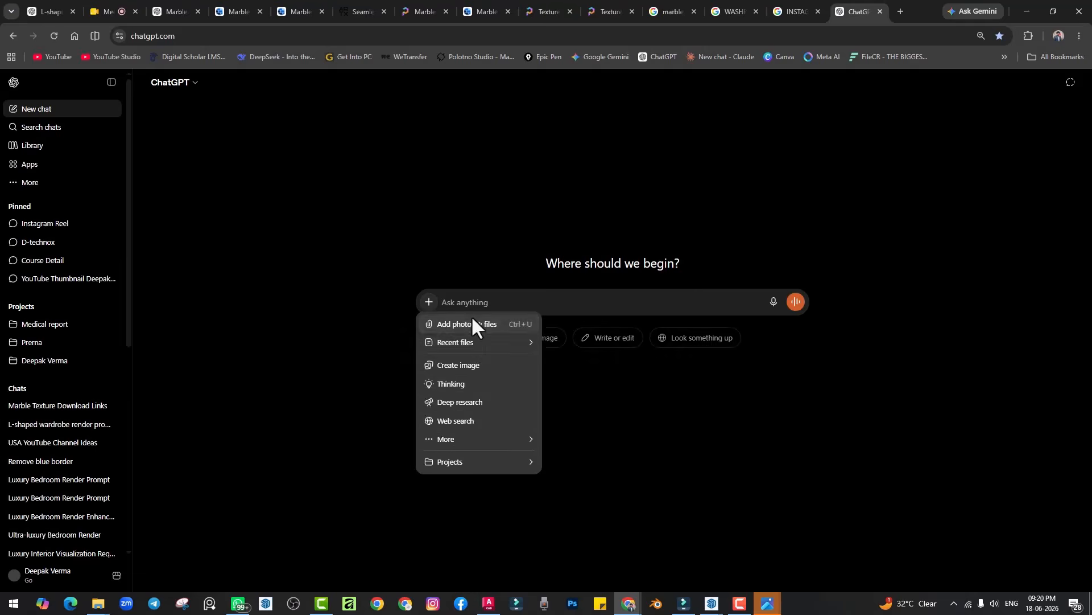
click(474, 319)
click(117, 160)
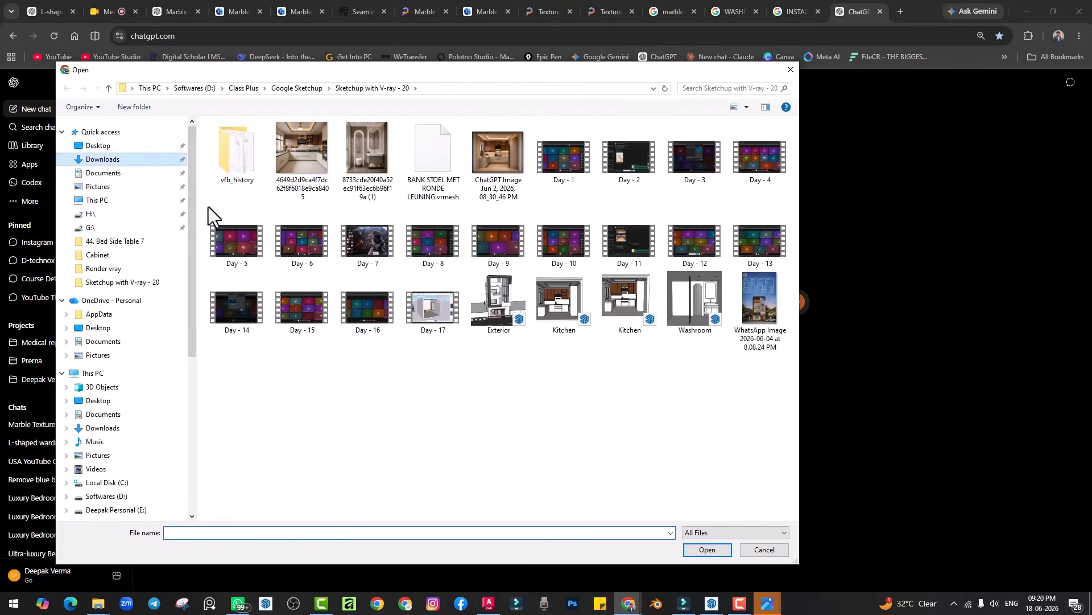
double_click(271, 171)
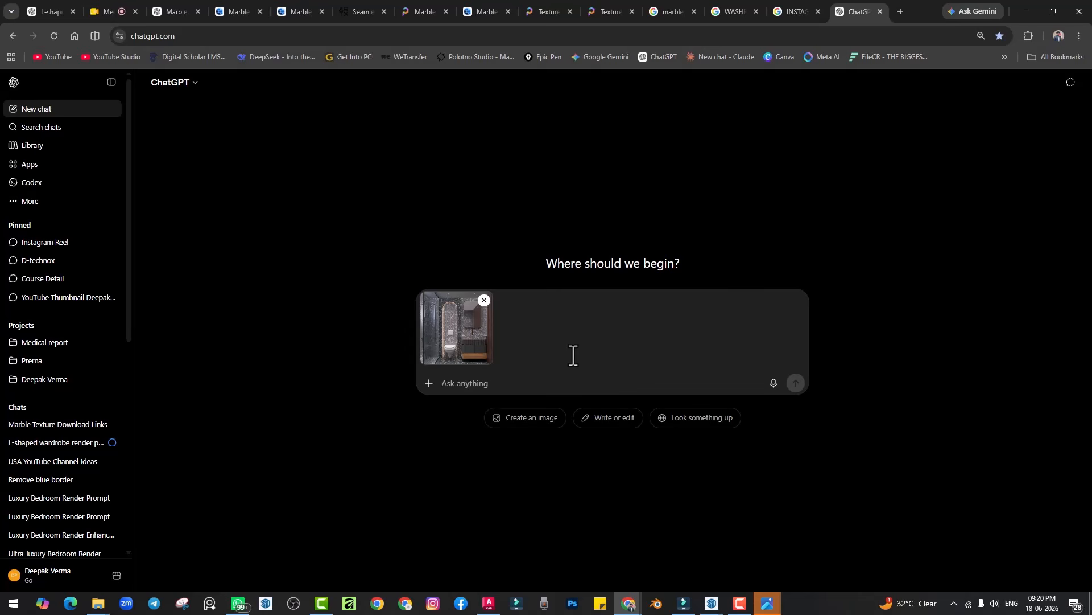
click(484, 300)
Step: View the washroom reference photo and attach that image to the chat from the Sketchup with V-ray - 20 folder
mouse_move(767, 604)
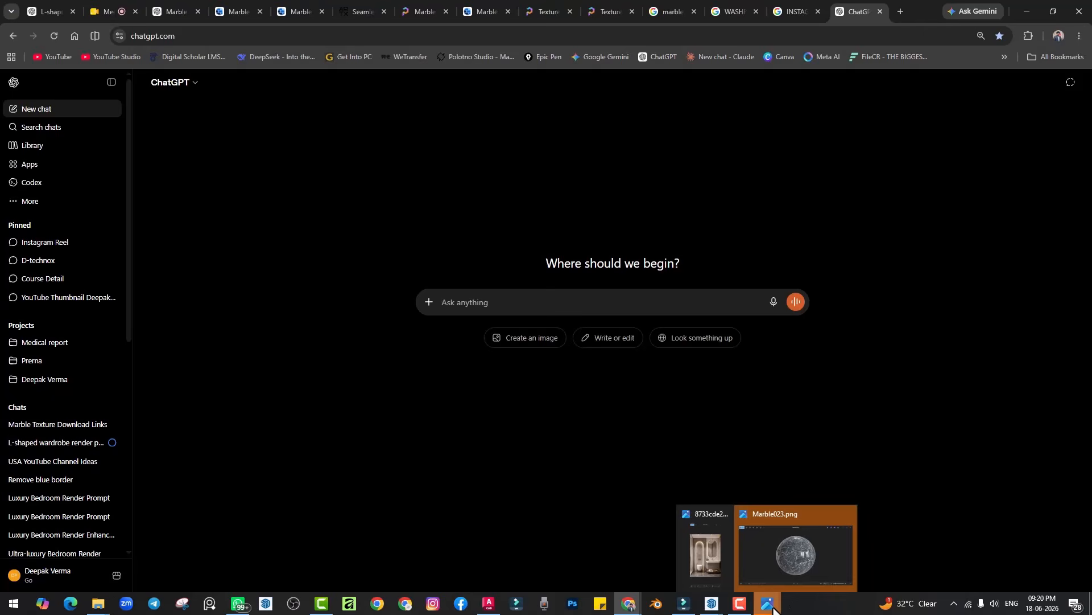
click(701, 559)
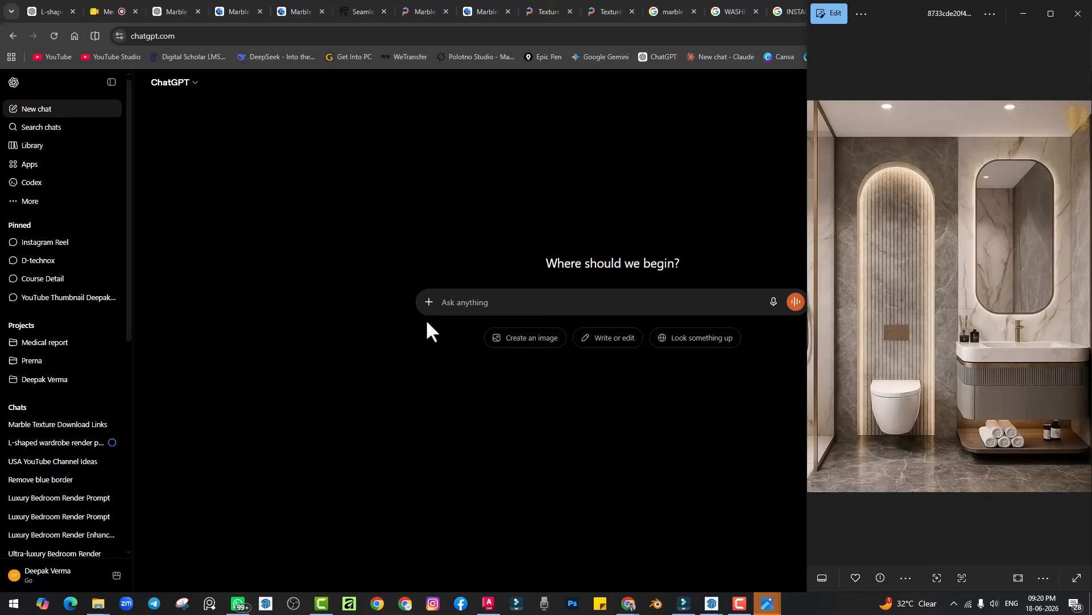
click(428, 302)
click(450, 325)
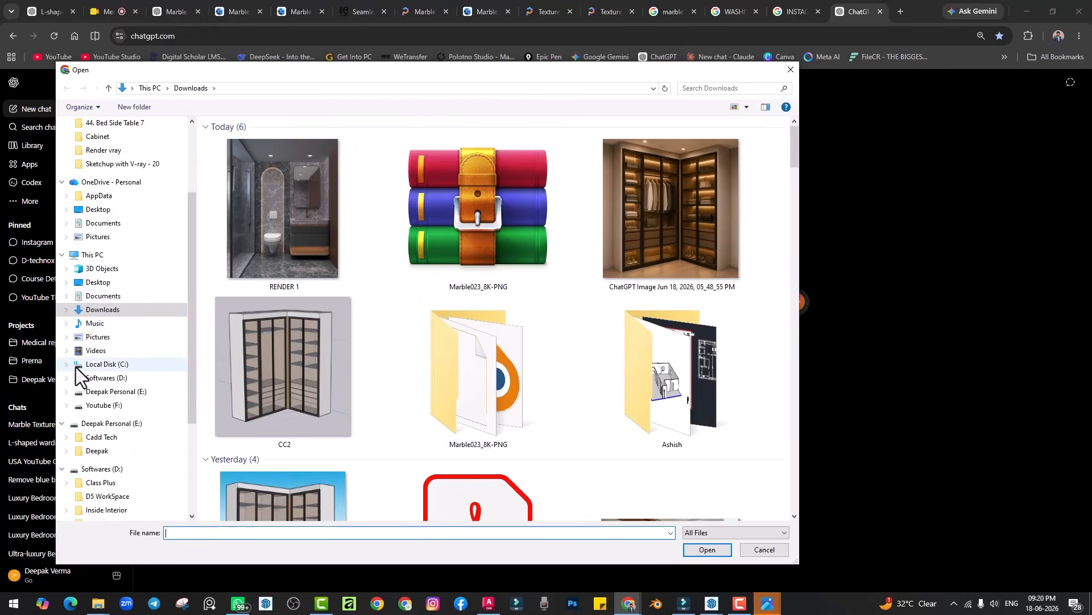
scroll(132, 367, down, 3)
click(106, 369)
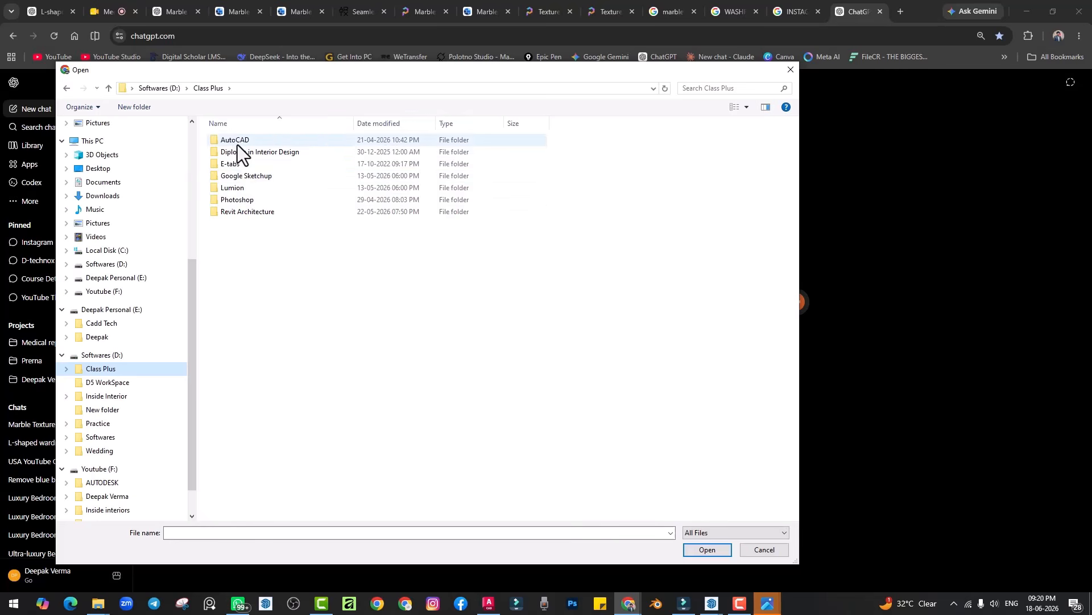
double_click(244, 176)
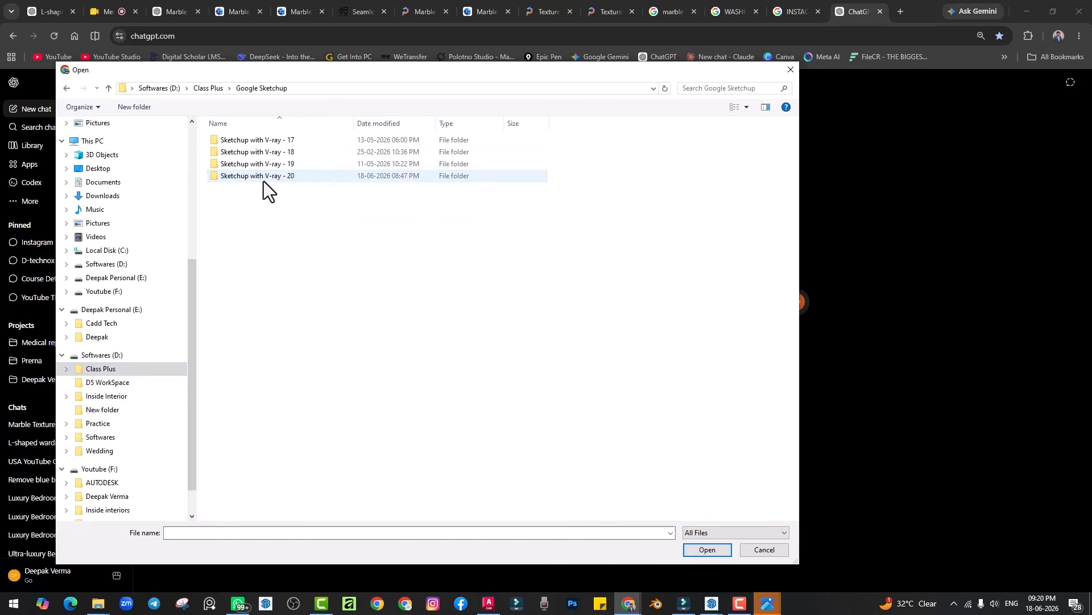
click(276, 178)
double_click(275, 177)
double_click(371, 163)
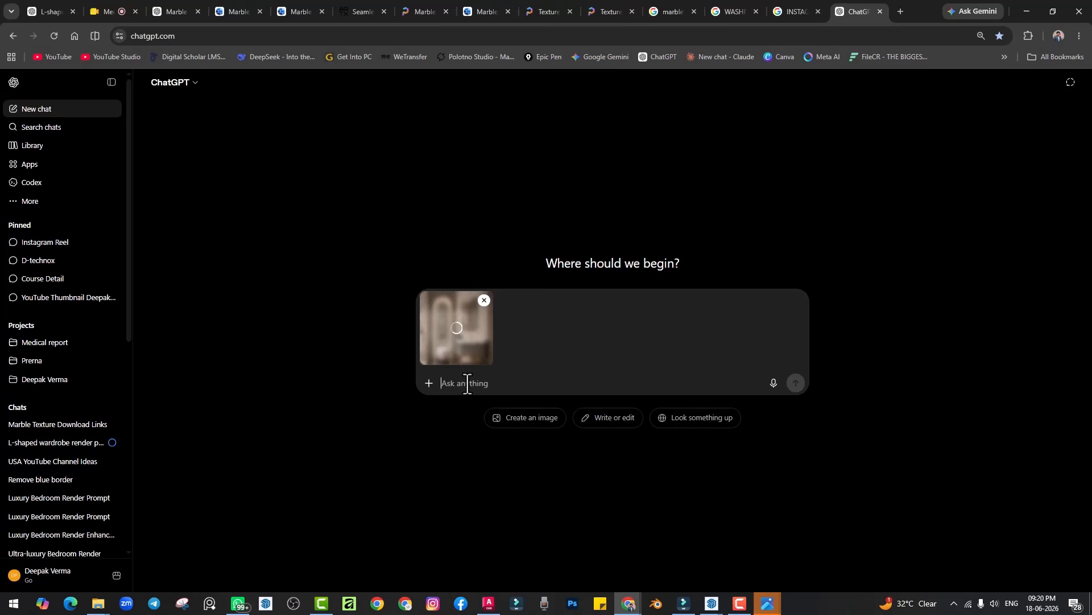
Step: Dictate and send a Hindi request for a high-resolution, high-quality render prompt that matches the reference and keeps the modelled structure unchanged
click(775, 388)
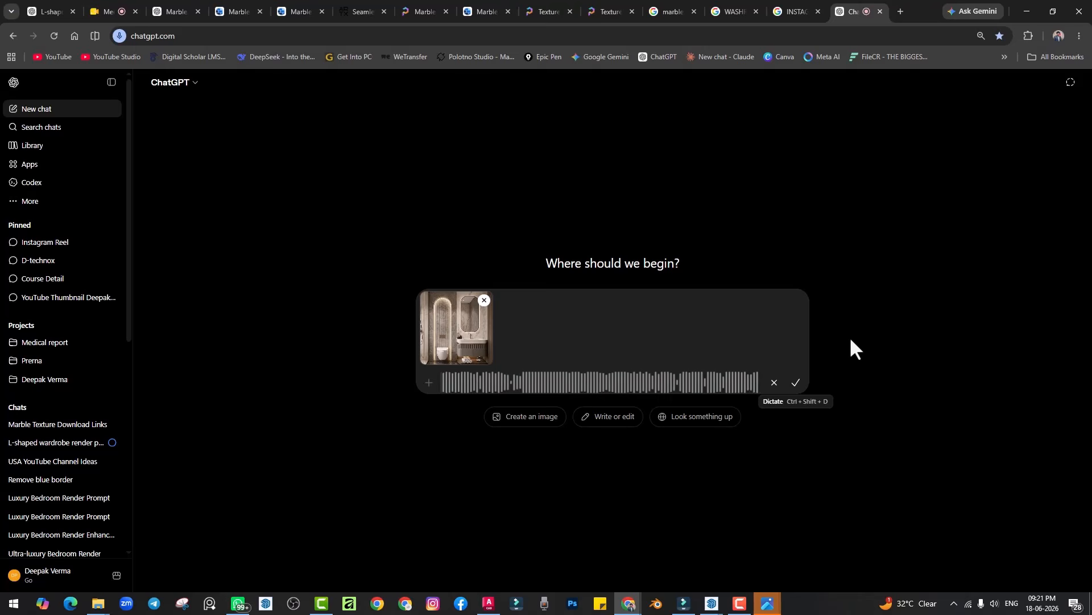
click(796, 382)
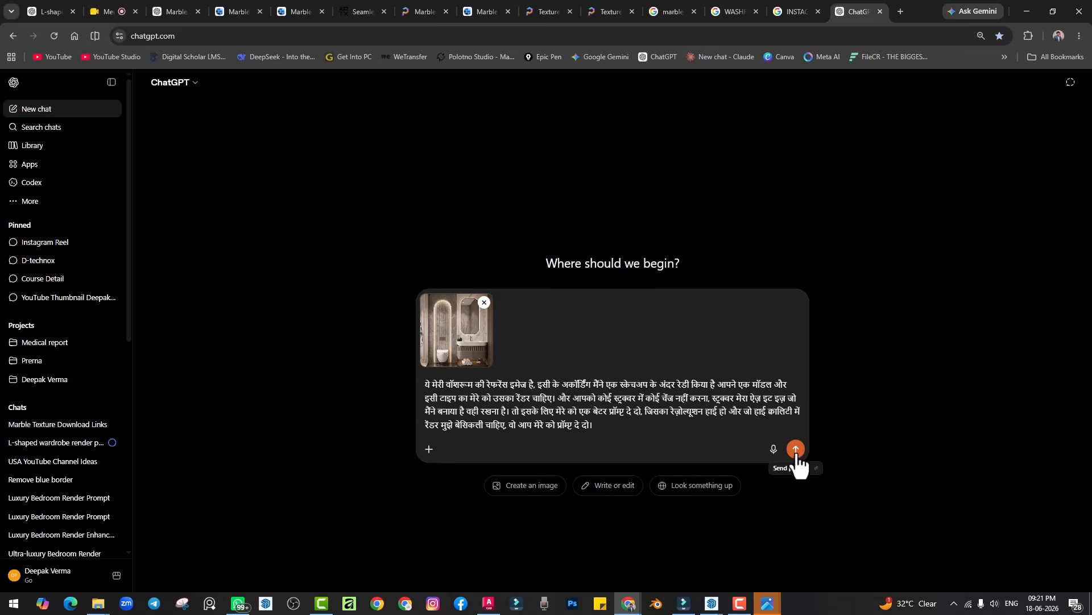
click(796, 449)
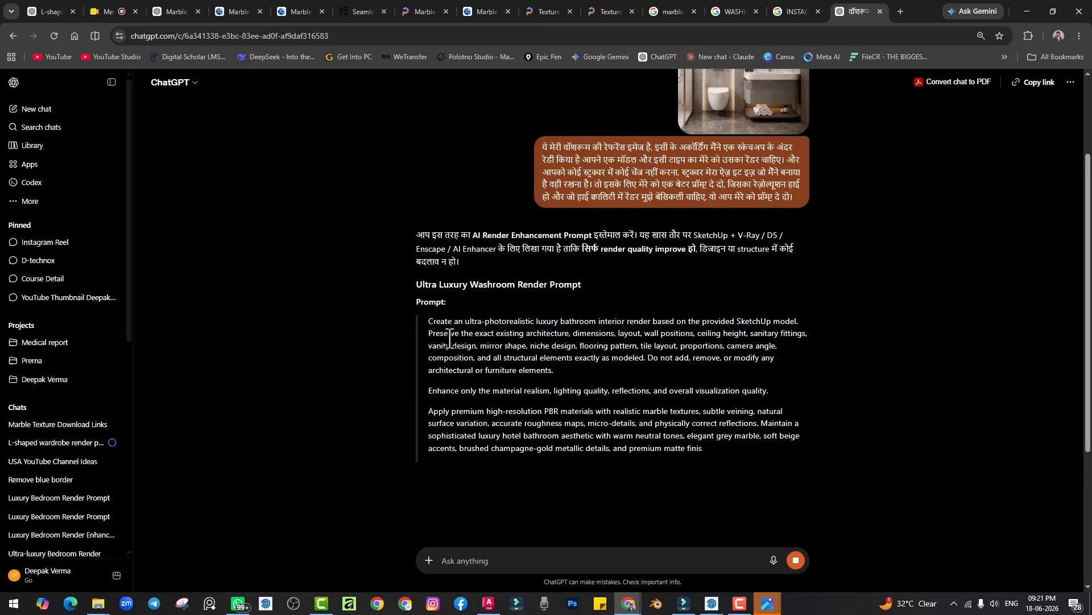
Step: Review ChatGPT's reply and copy the whole washroom render prompt, including the Negative Prompt and Quality Keywords sections
scroll(458, 379, down, 2)
scroll(549, 341, up, 4)
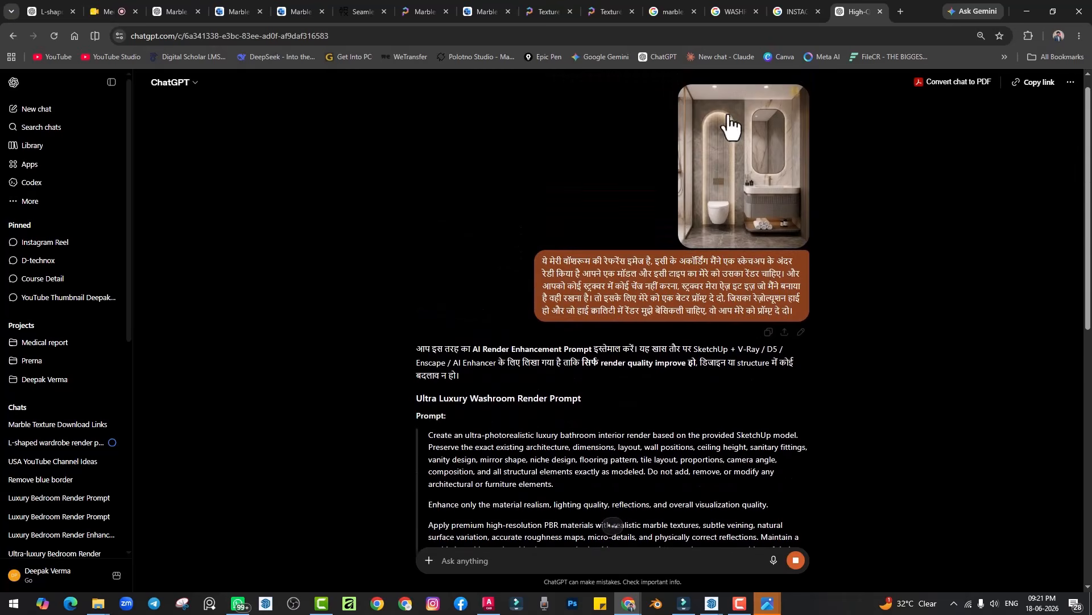
scroll(575, 360, down, 4)
drag(429, 208, 805, 222)
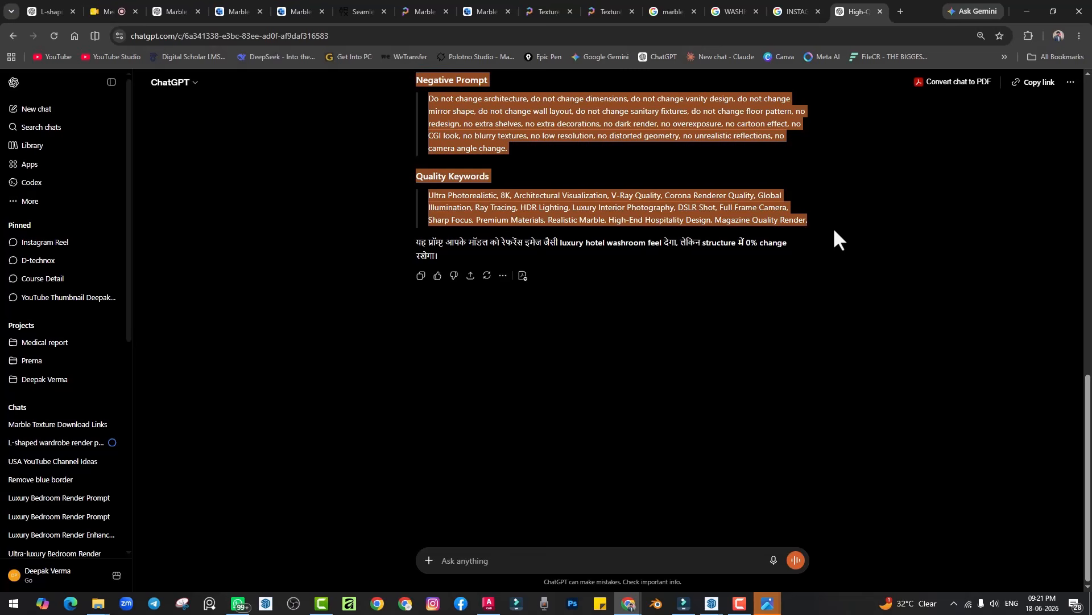
click(429, 560)
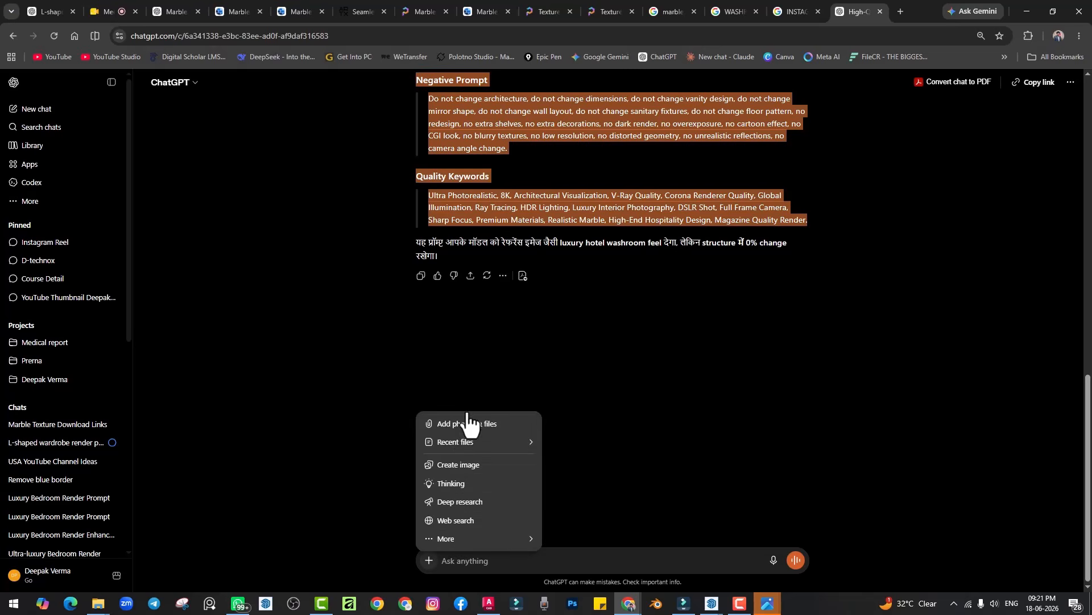
click(476, 344)
Step: In a new ChatGPT tab, attach RENDER 1 from Downloads and send it with the copied luxury bathroom render prompt
click(900, 11)
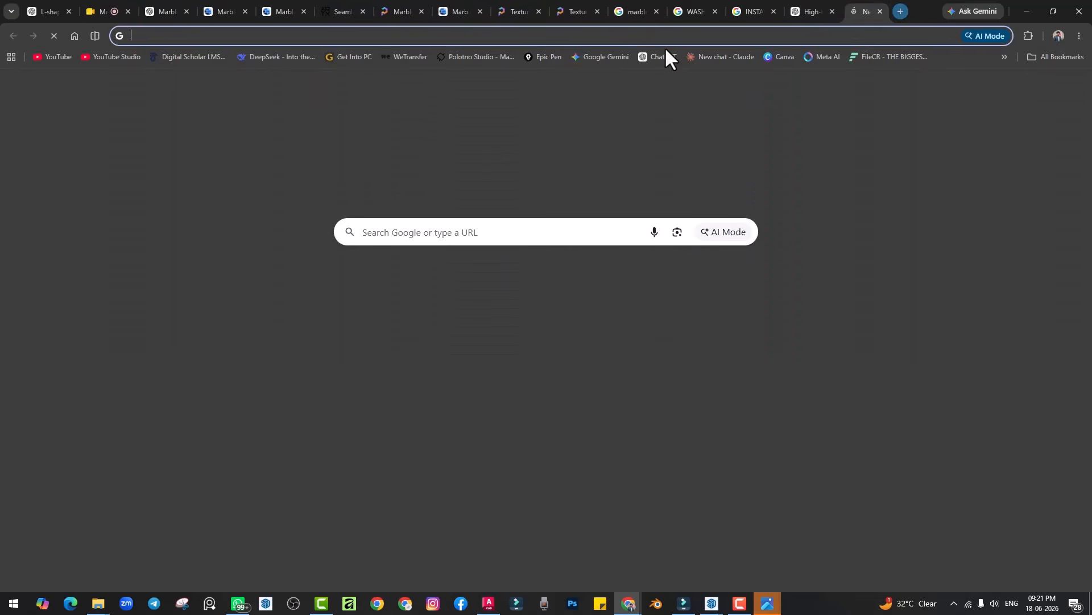
click(664, 57)
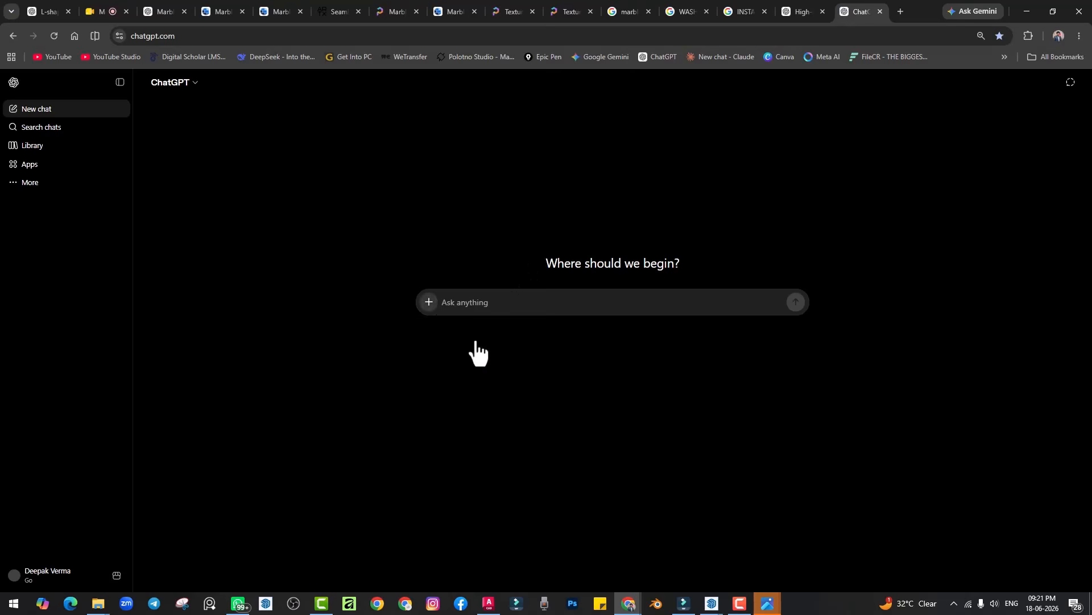
click(428, 302)
click(464, 320)
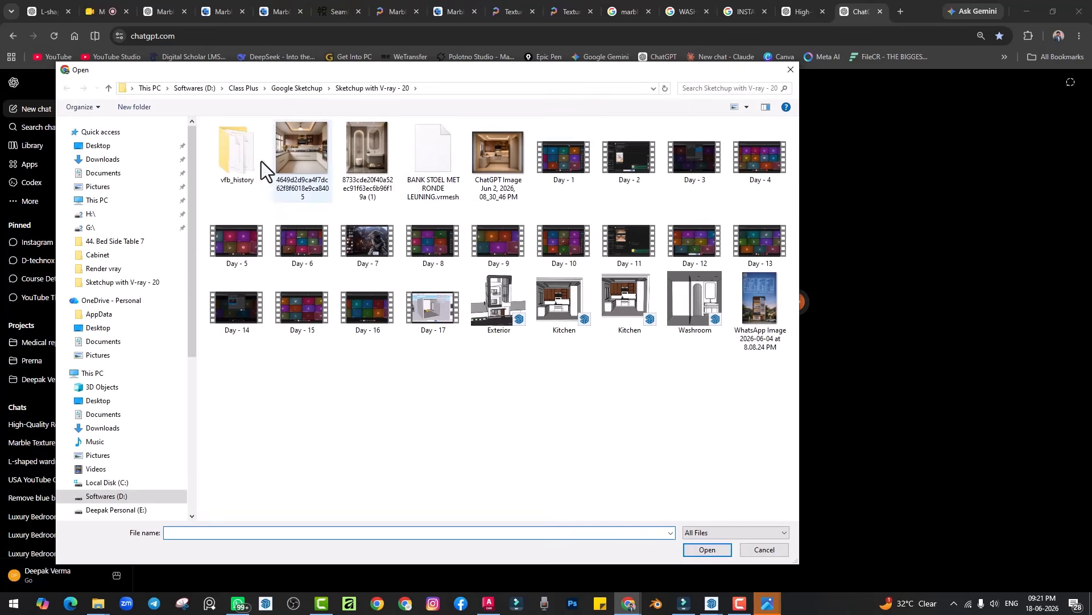
click(103, 160)
double_click(254, 167)
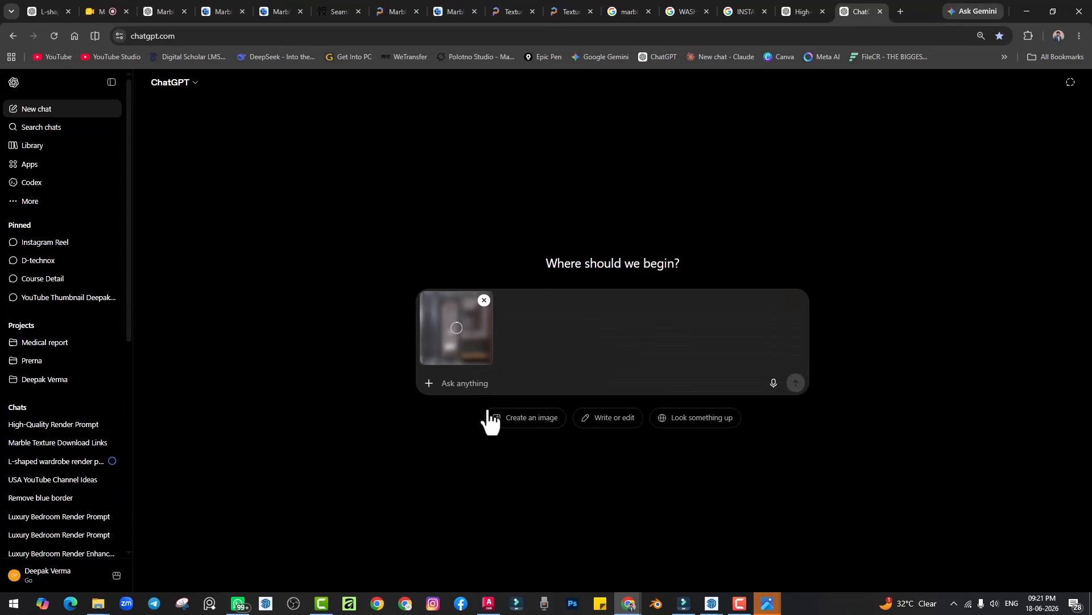
key(ctrl+v)
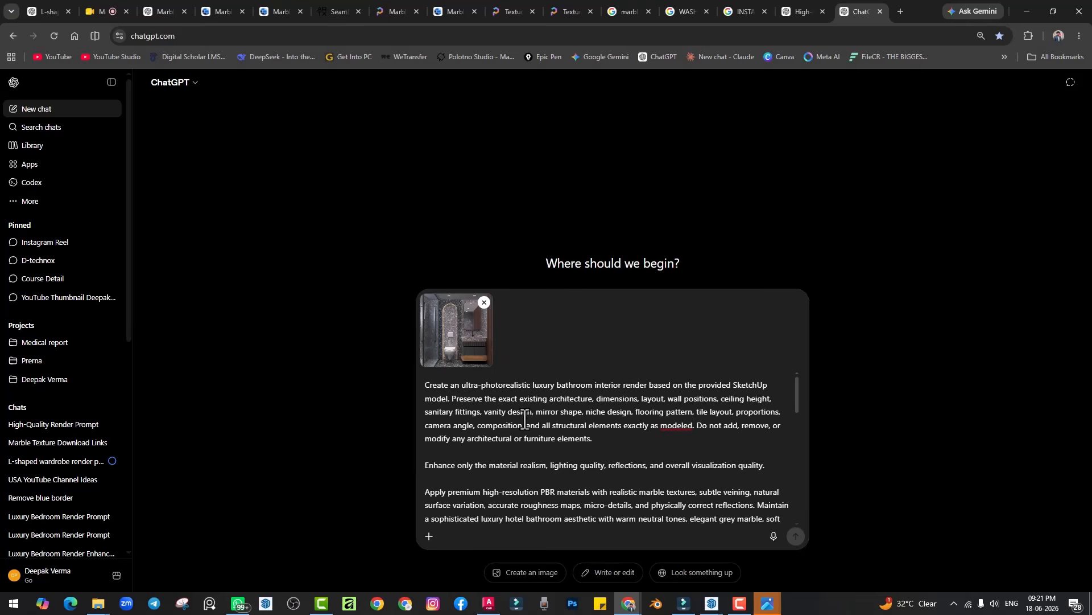
click(796, 536)
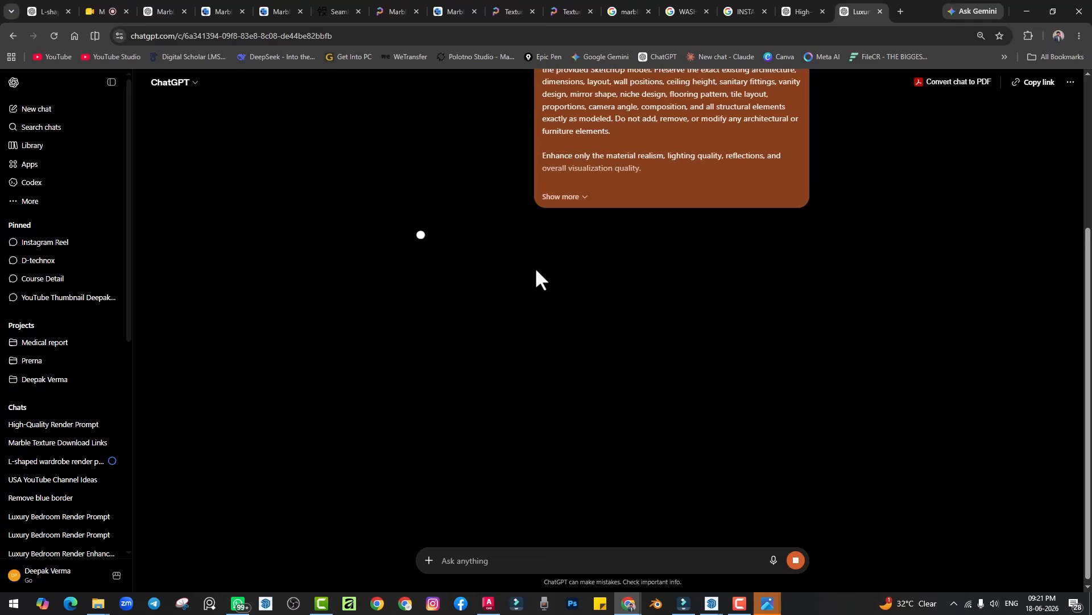
scroll(756, 263, up, 4)
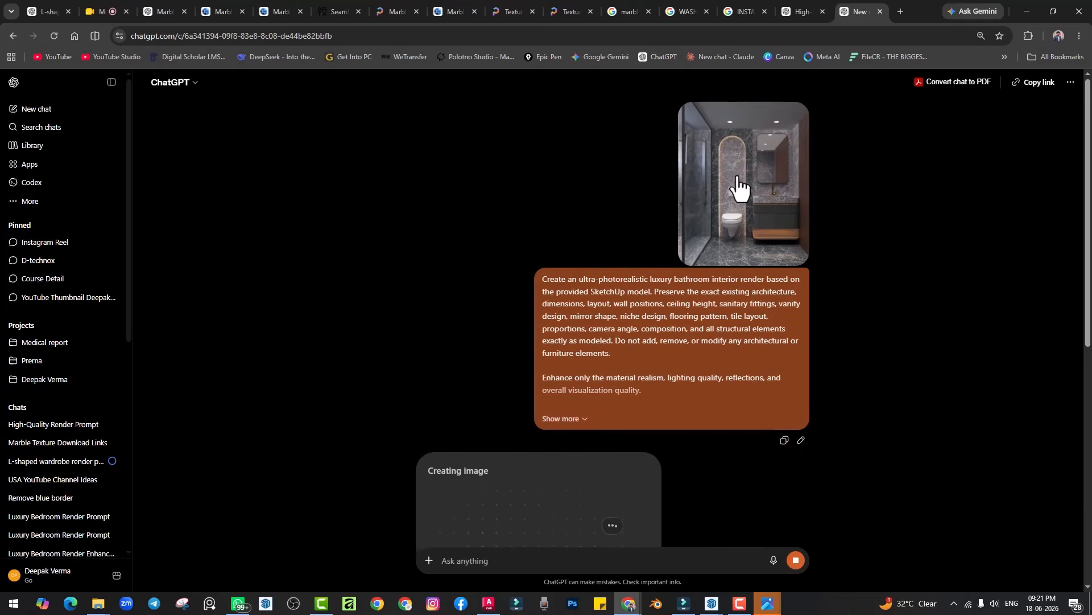
scroll(739, 188, down, 4)
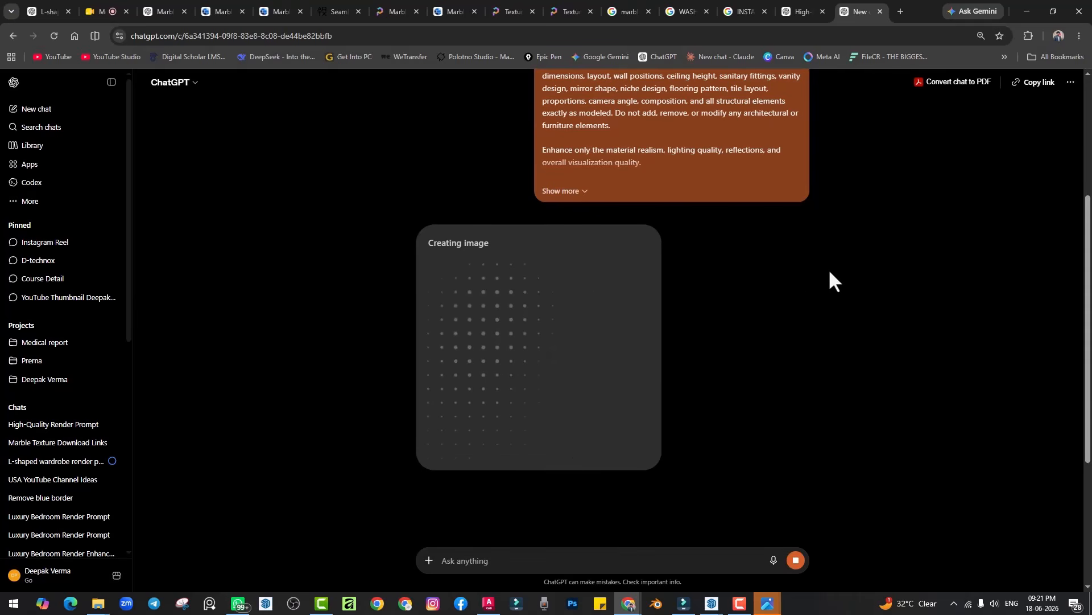
scroll(787, 270, up, 4)
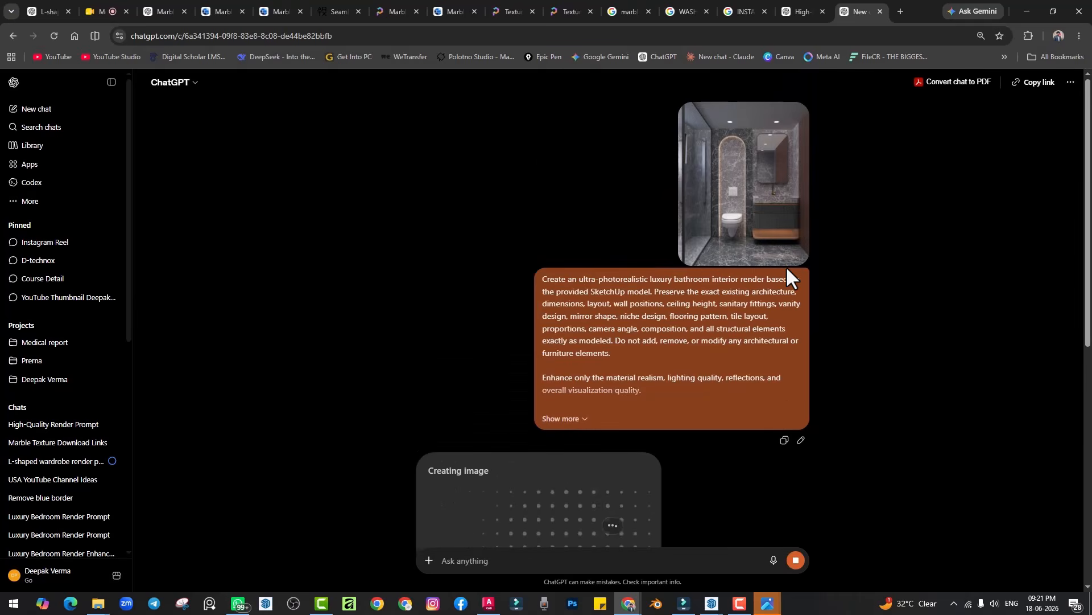
scroll(788, 276, down, 2)
scroll(788, 275, up, 2)
scroll(672, 319, down, 2)
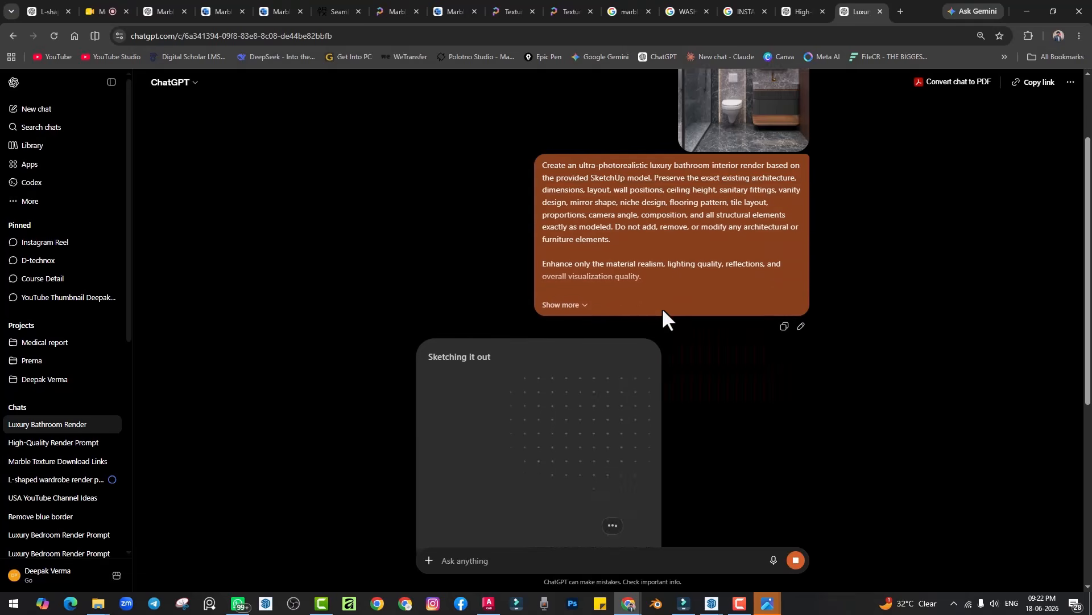
scroll(664, 319, down, 2)
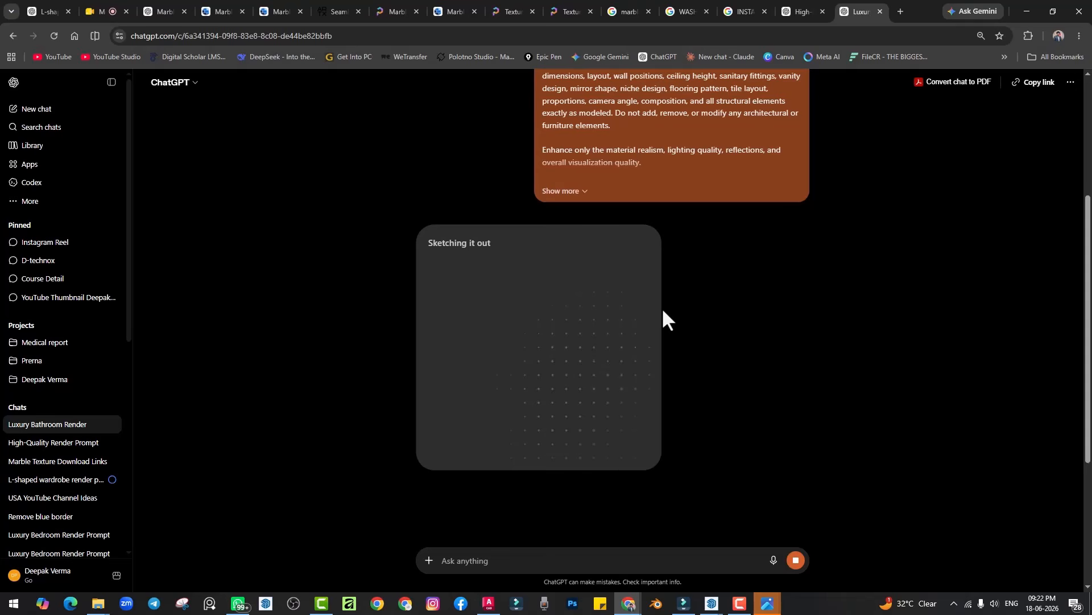
scroll(663, 317, up, 4)
scroll(664, 317, down, 4)
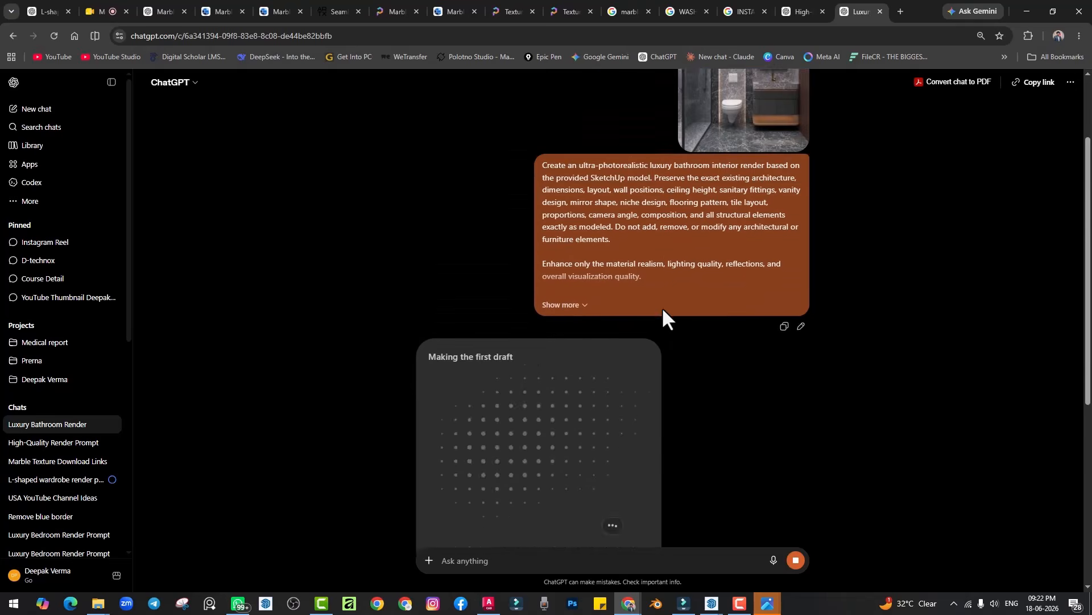
scroll(688, 333, up, 4)
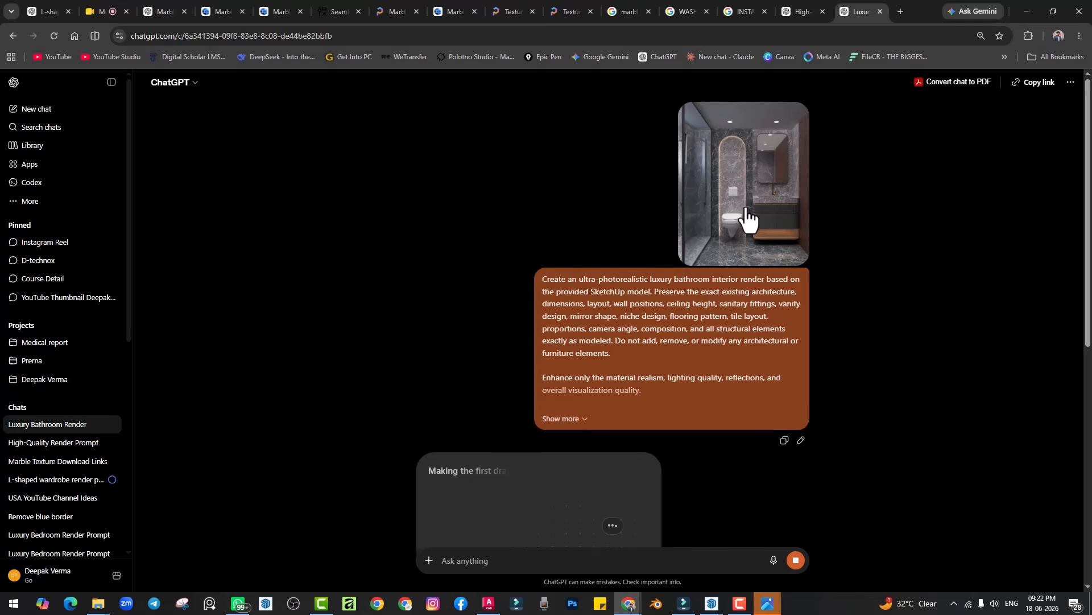
Step: View the generated luxury bathroom render at full size and return to the chat
scroll(728, 215, down, 6)
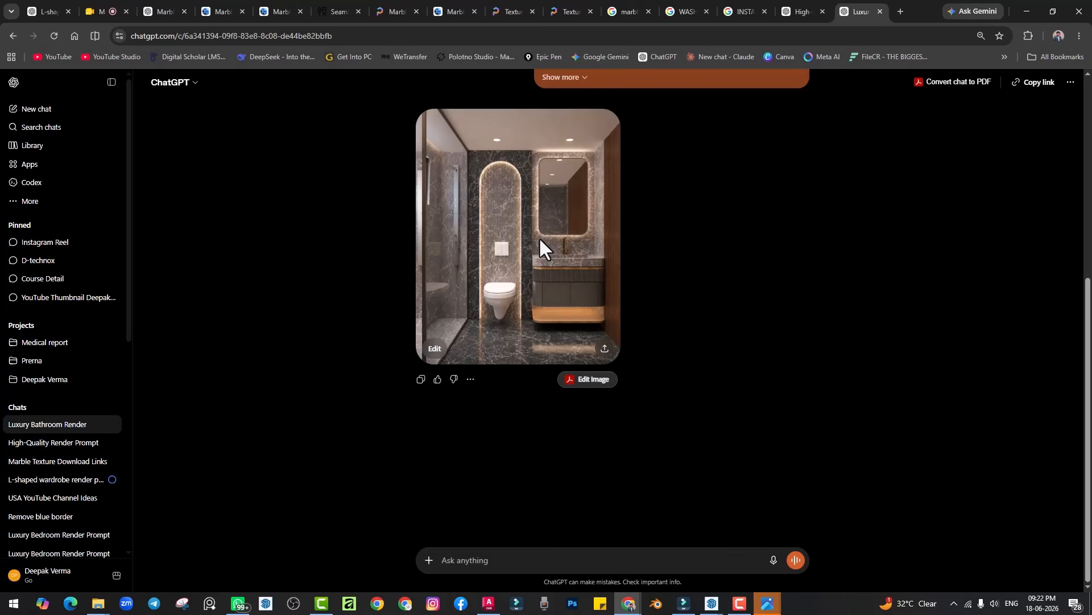
click(570, 234)
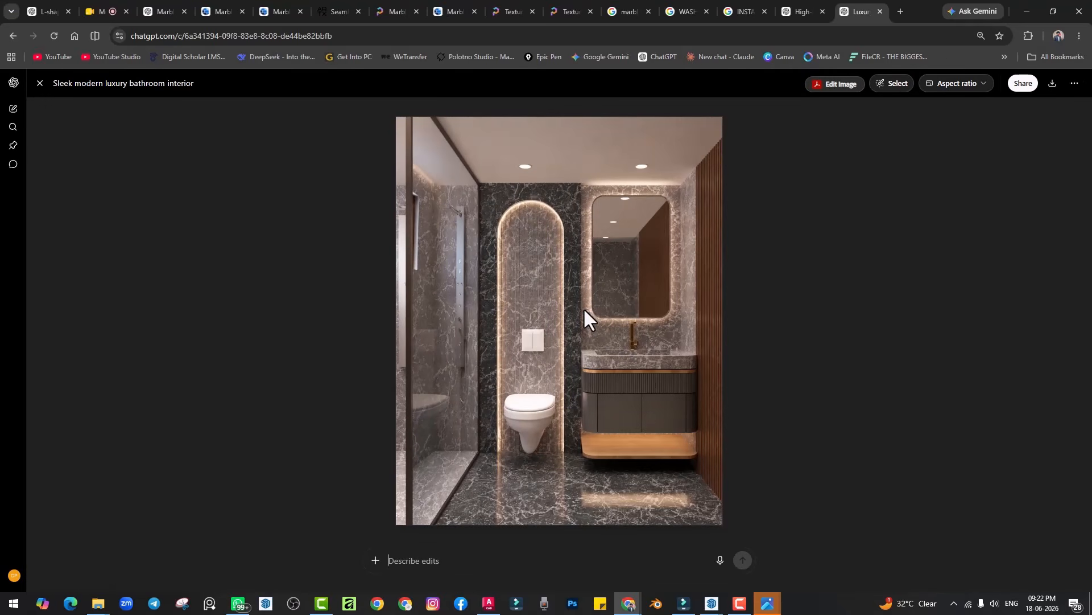
key(Escape)
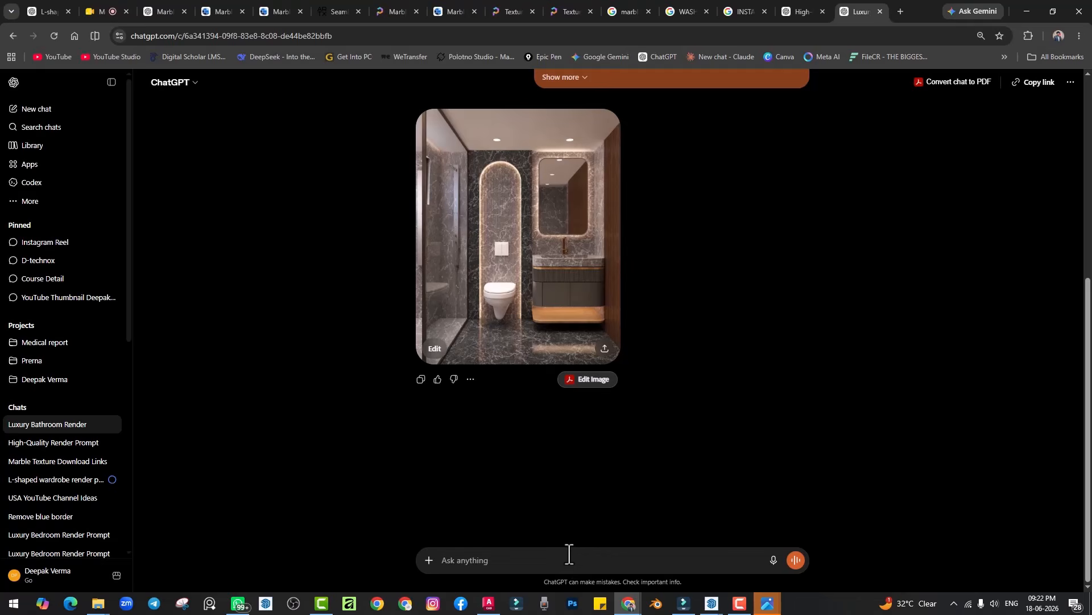
Step: Send the follow-up request "PLEASE CHANGE THE MARBLE" for the generated bathroom image
text(PLEASE CHSAN)
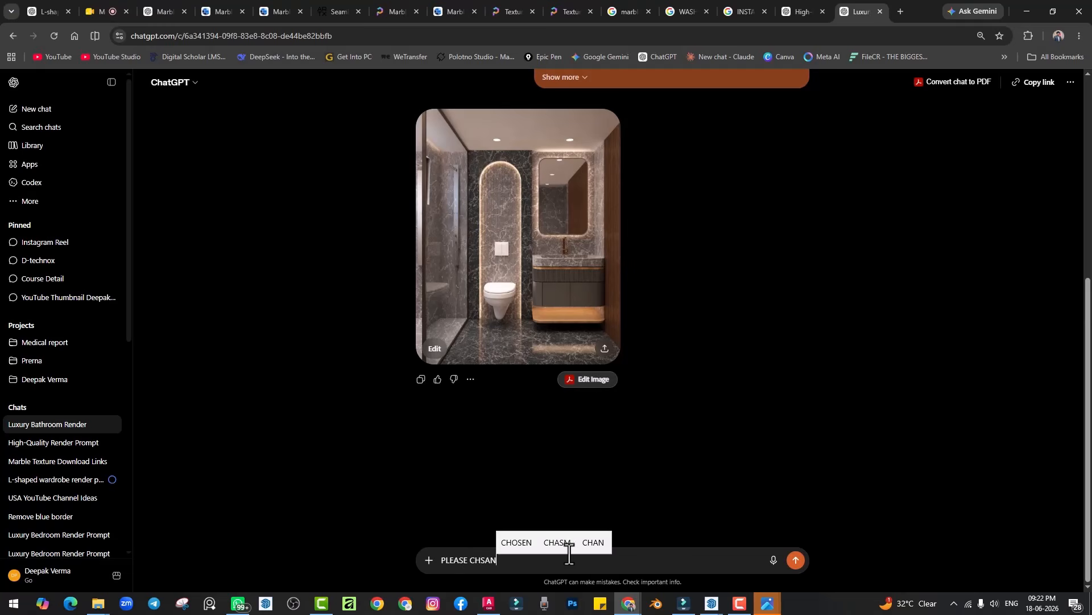
key(BackSpace)
key(BackSpace)
key(BackSpace)
text(ANGE THE )
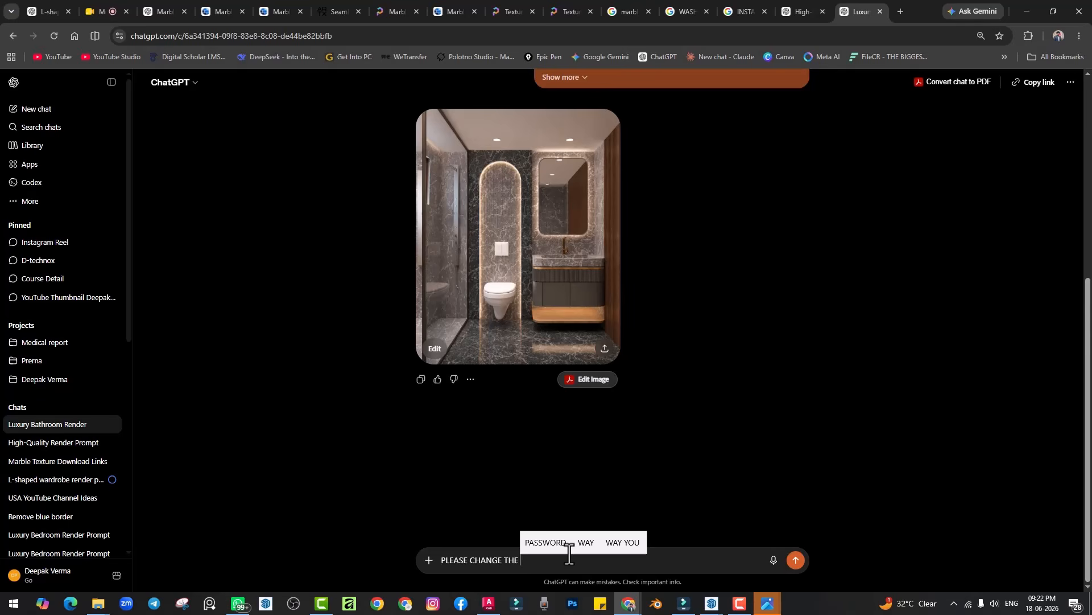
text(MARBLE)
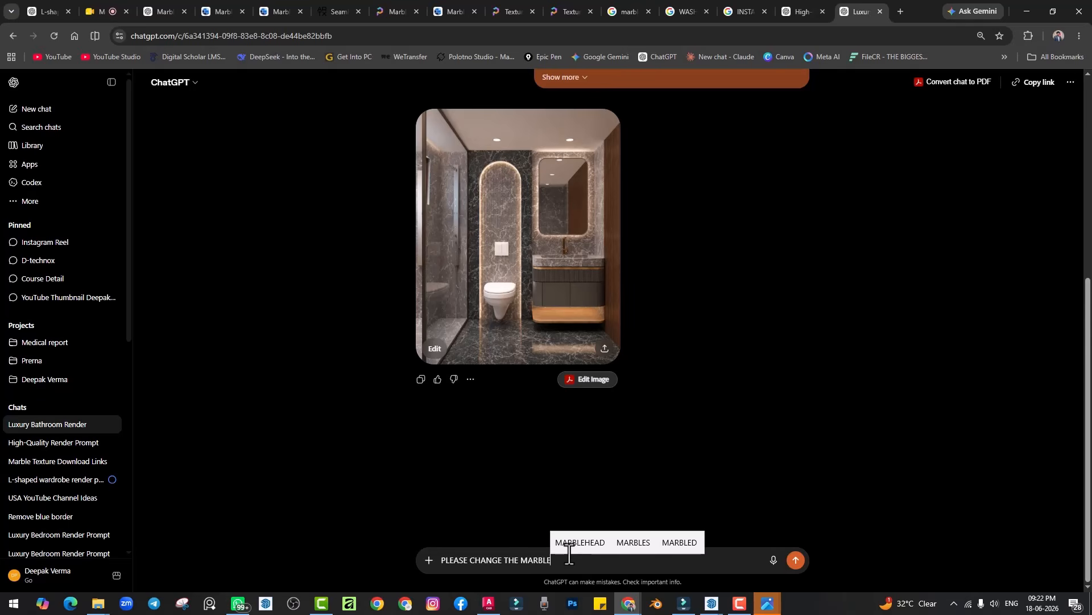
key(Return)
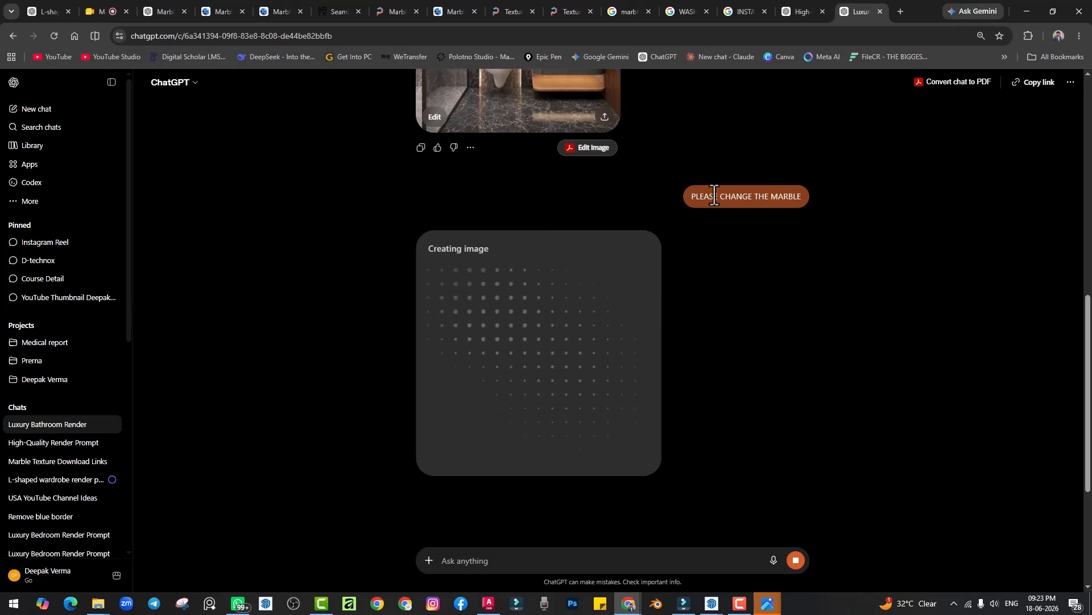
click(106, 11)
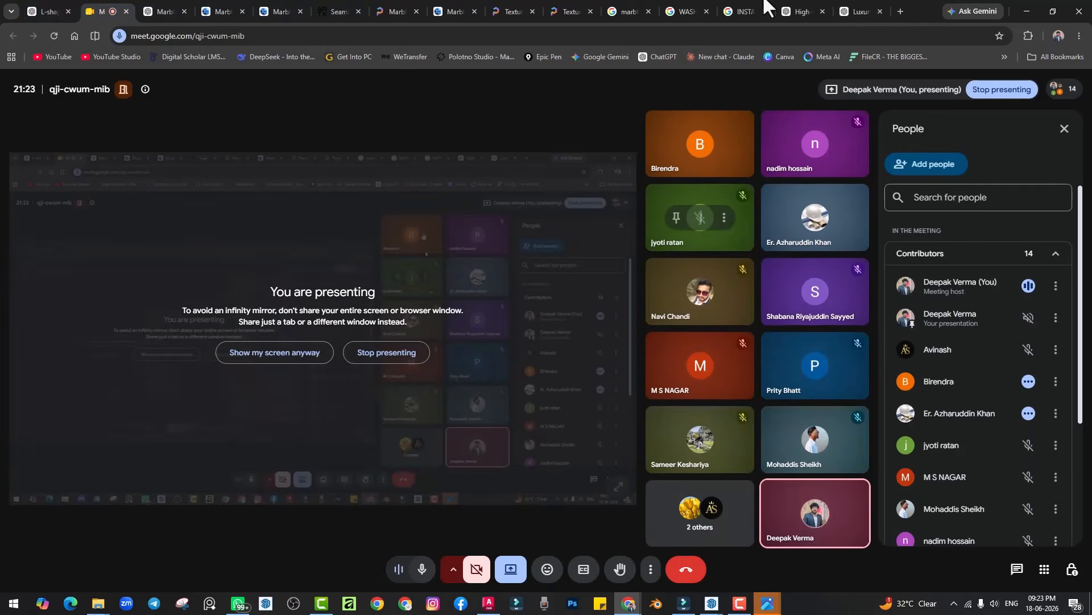
click(843, 3)
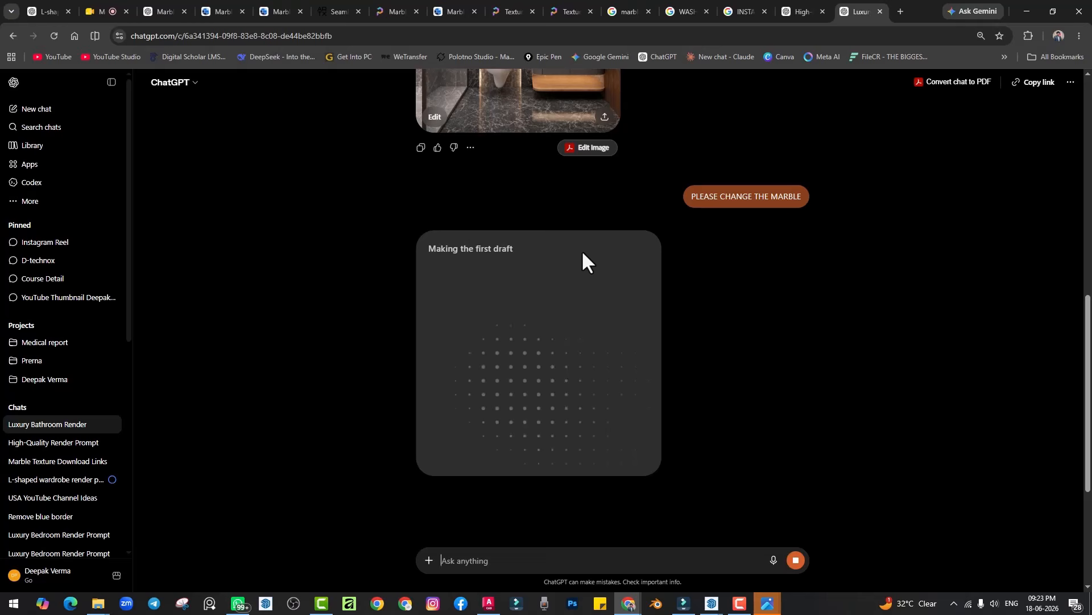
Step: In File Explorer, open the Bedroom 10' 12'9 Bedside image from the Final render folder within Downloads and enlarge the viewer to full screen
mouse_move(98, 604)
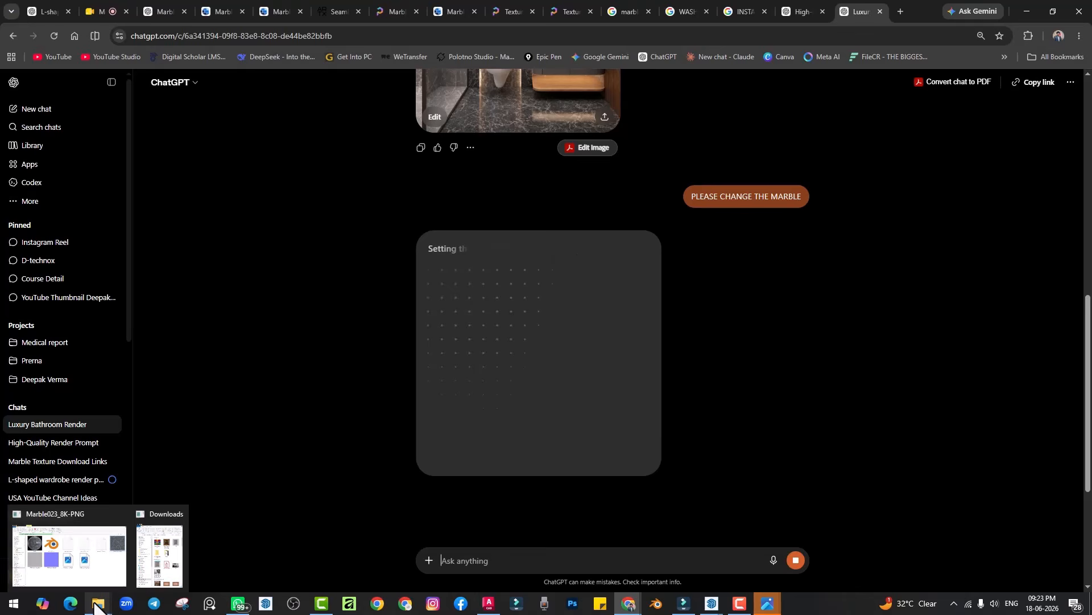
click(101, 530)
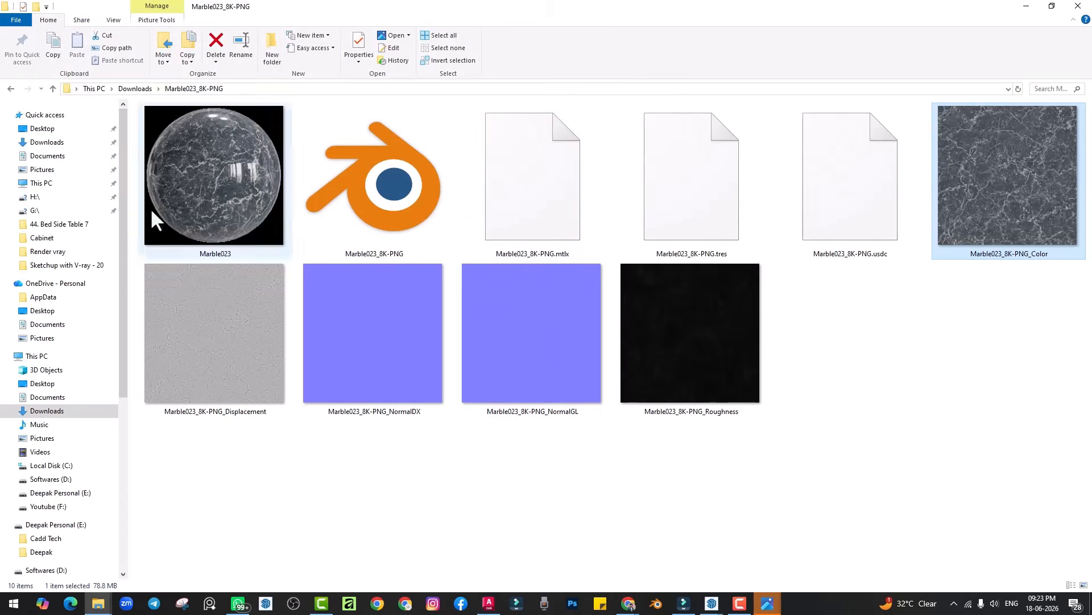
click(36, 143)
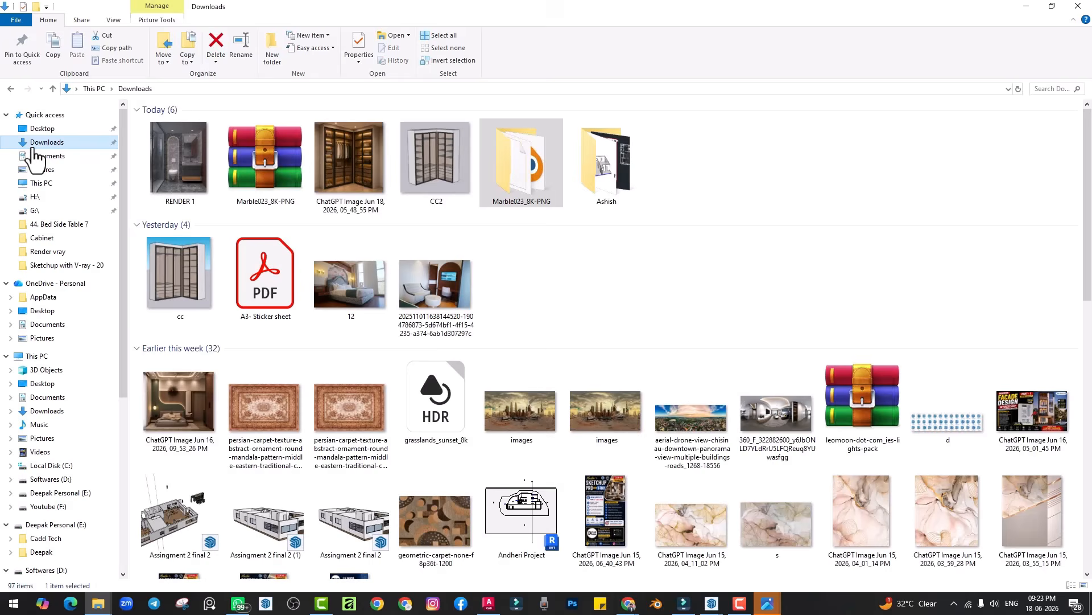
double_click(612, 173)
double_click(443, 173)
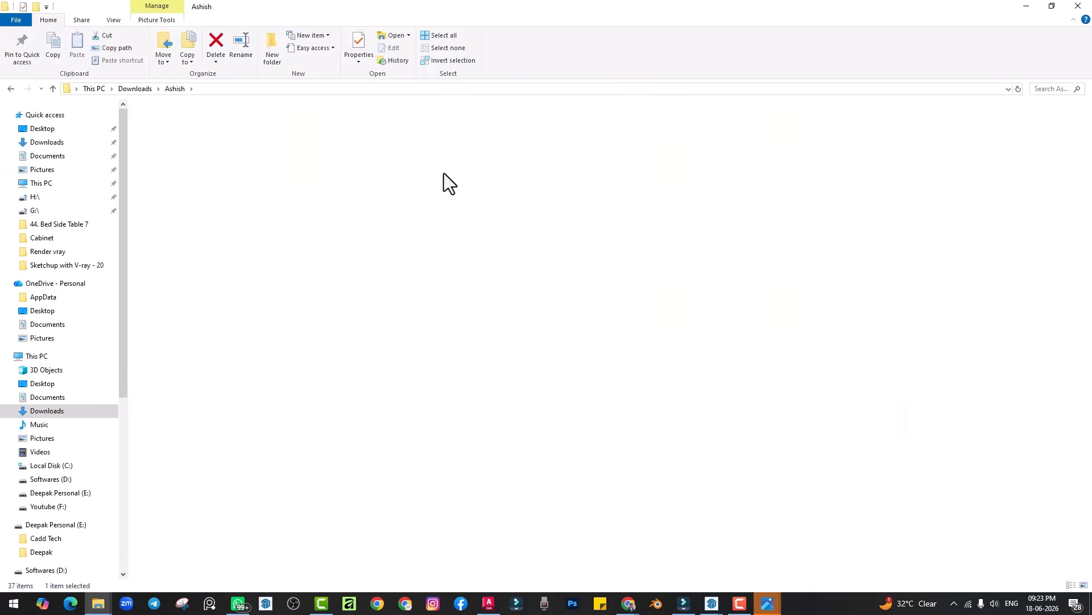
click(179, 134)
double_click(178, 134)
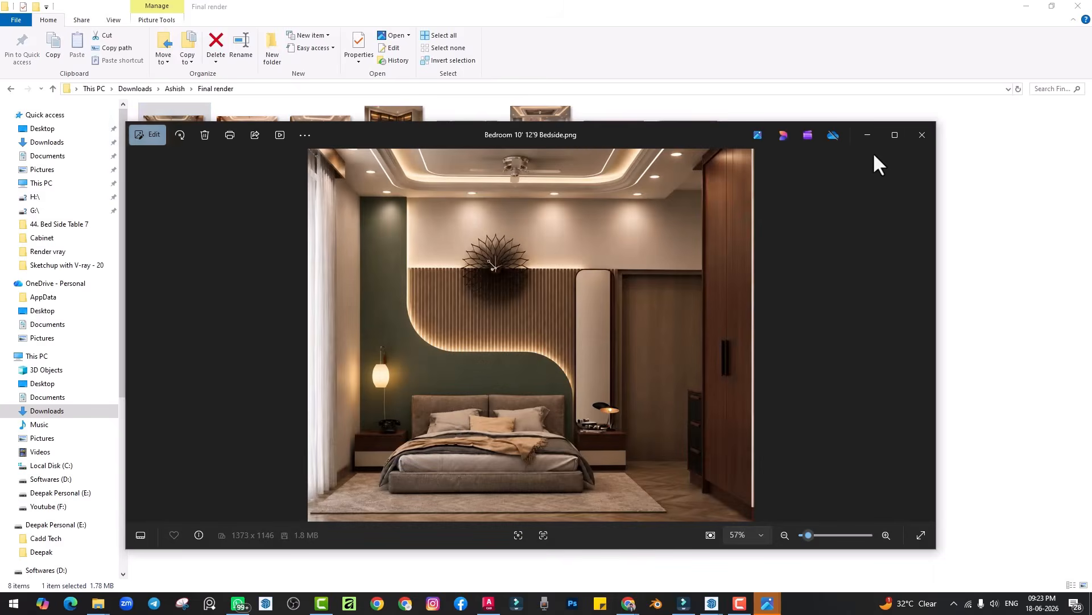
click(895, 134)
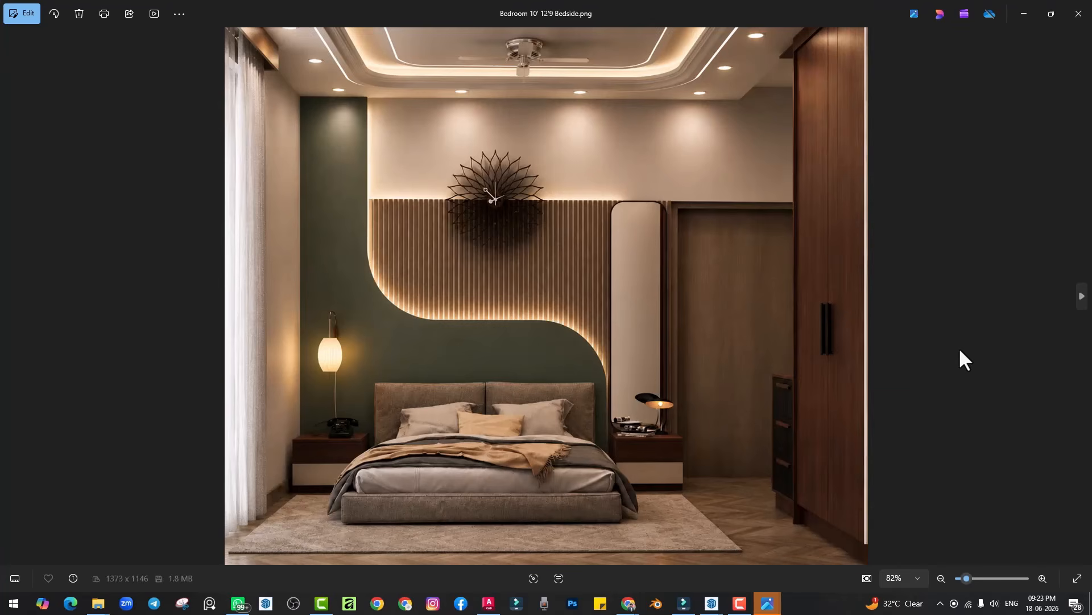
Step: Browse the remaining bedroom, wardrobe, kitchen and TV unit images in the Final render folder, finishing on Kitchen Render
key(Right)
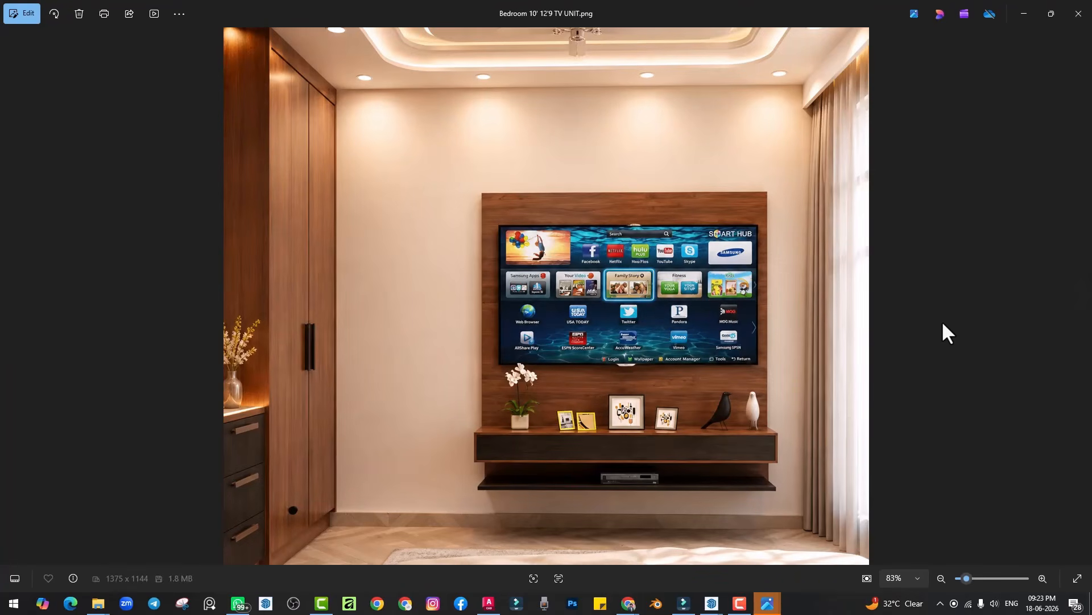
key(Right)
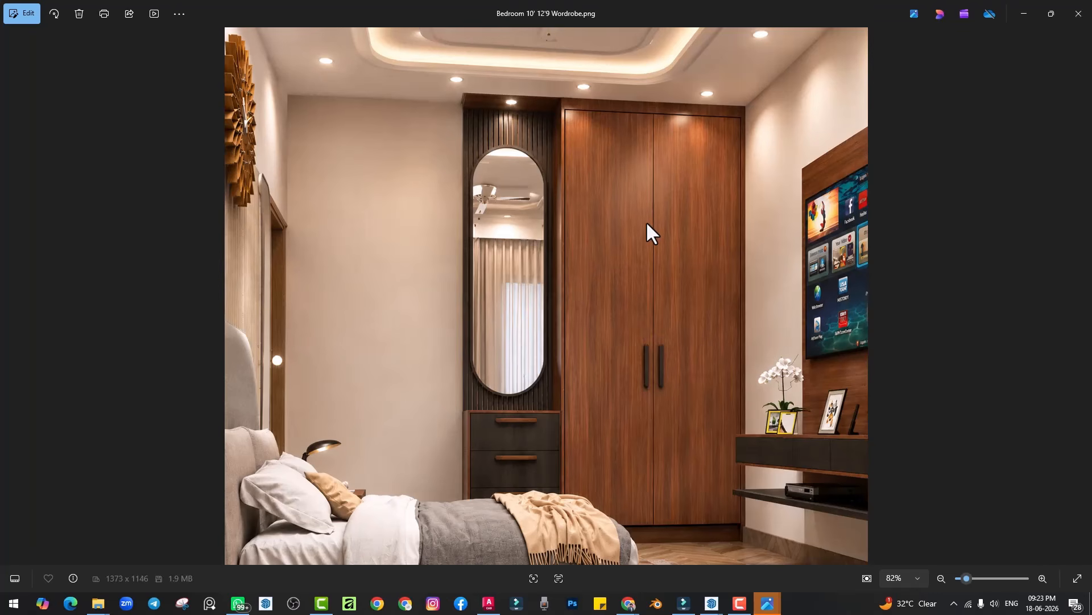
key(Right)
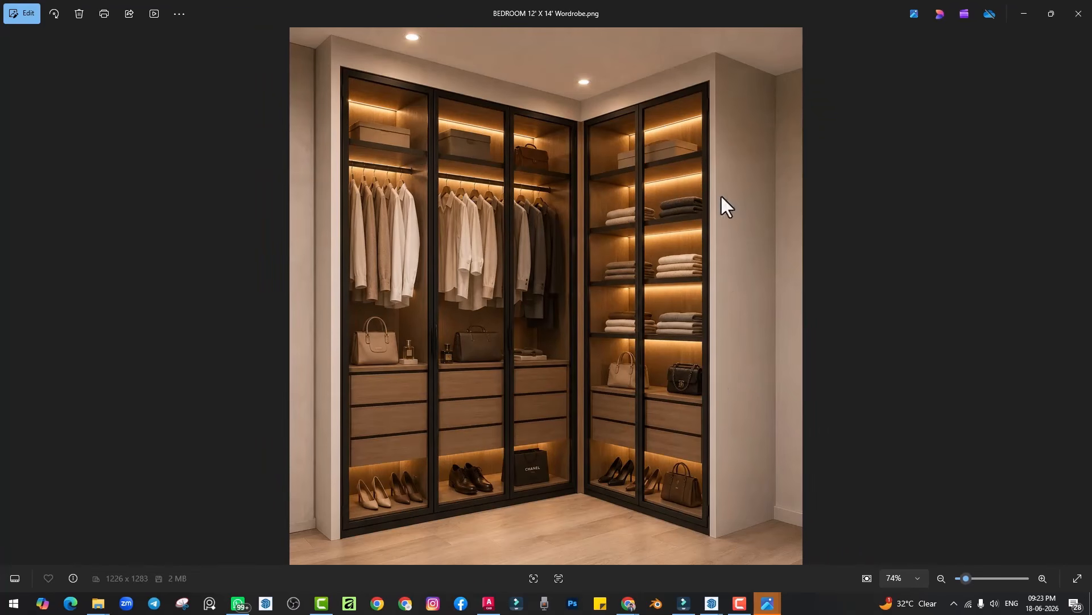
key(Right)
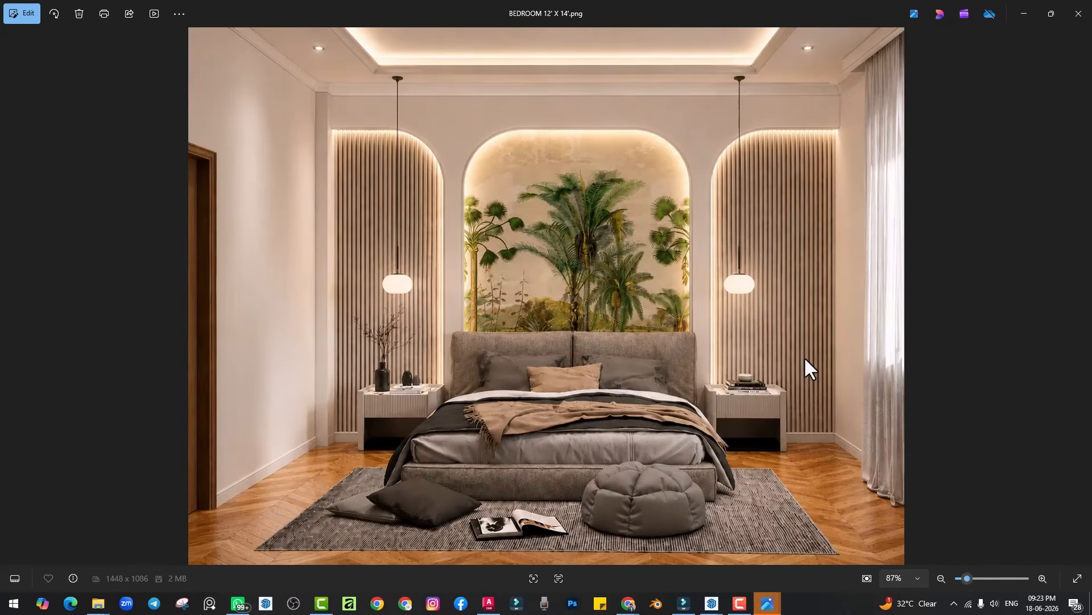
key(Right)
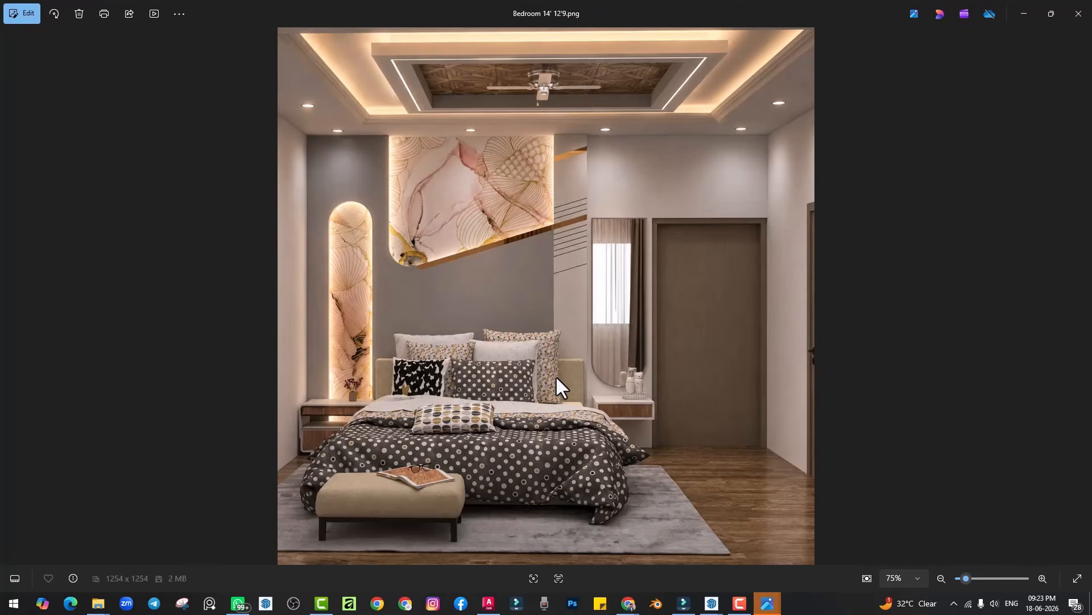
key(Right)
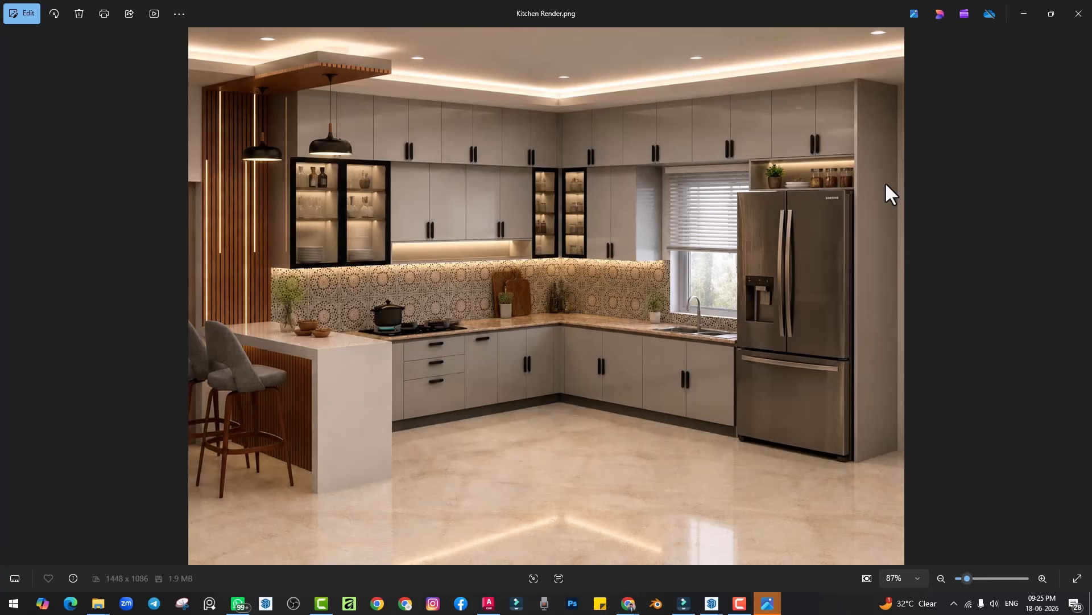
key(Right)
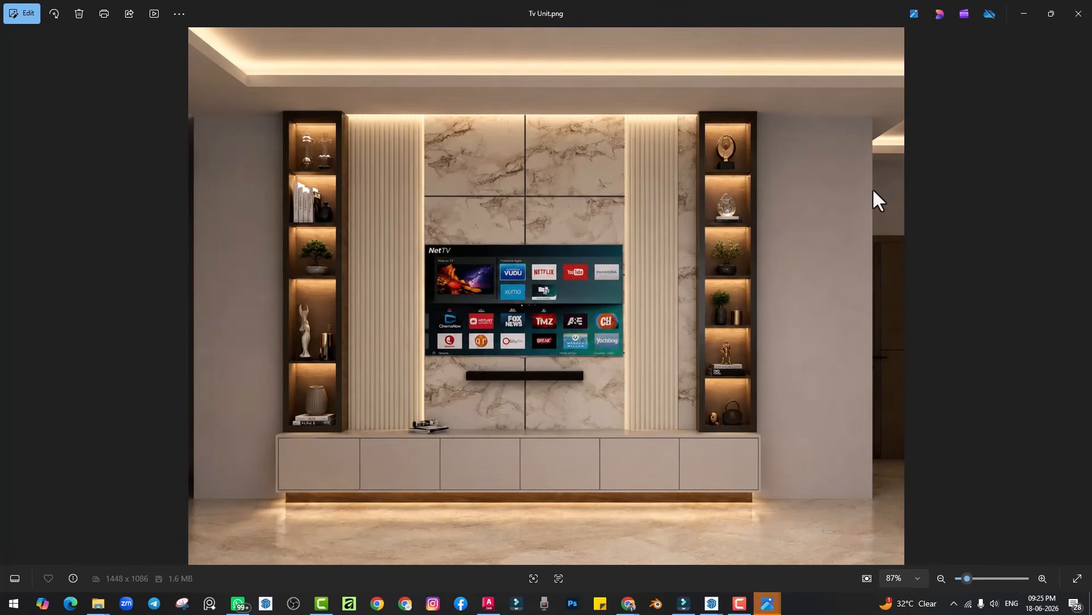
key(Left)
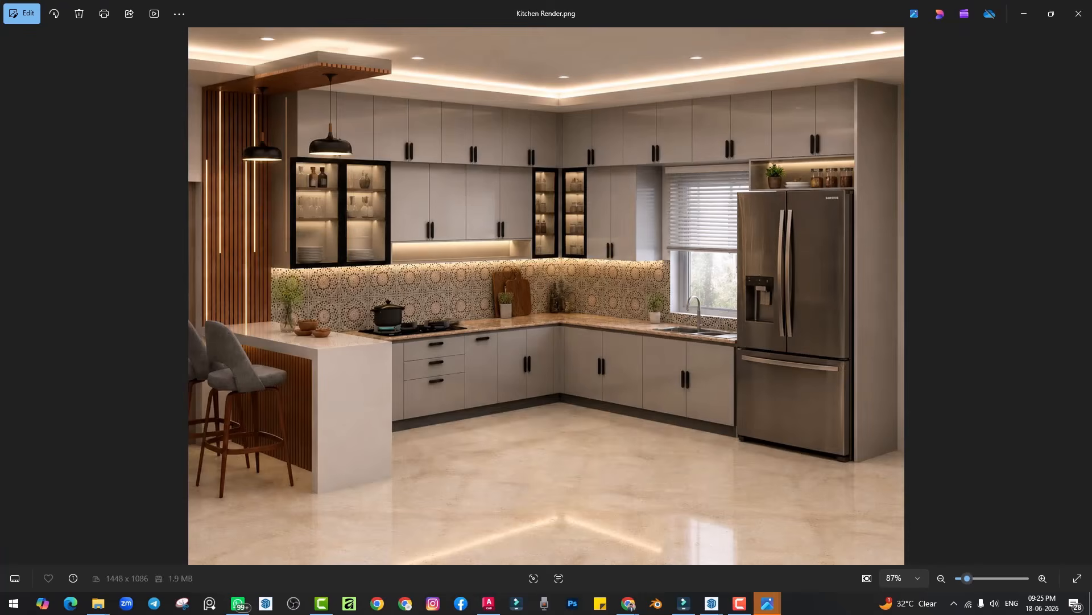
Step: Return to the ChatGPT conversation and view the bathroom image with the changed marble at full size
click(1024, 13)
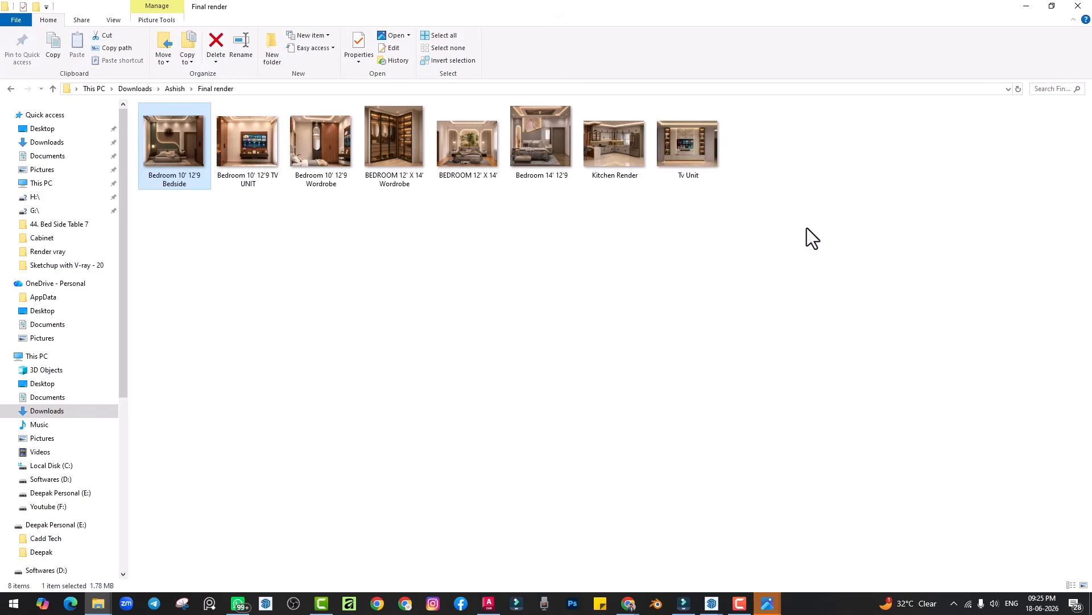
click(1027, 7)
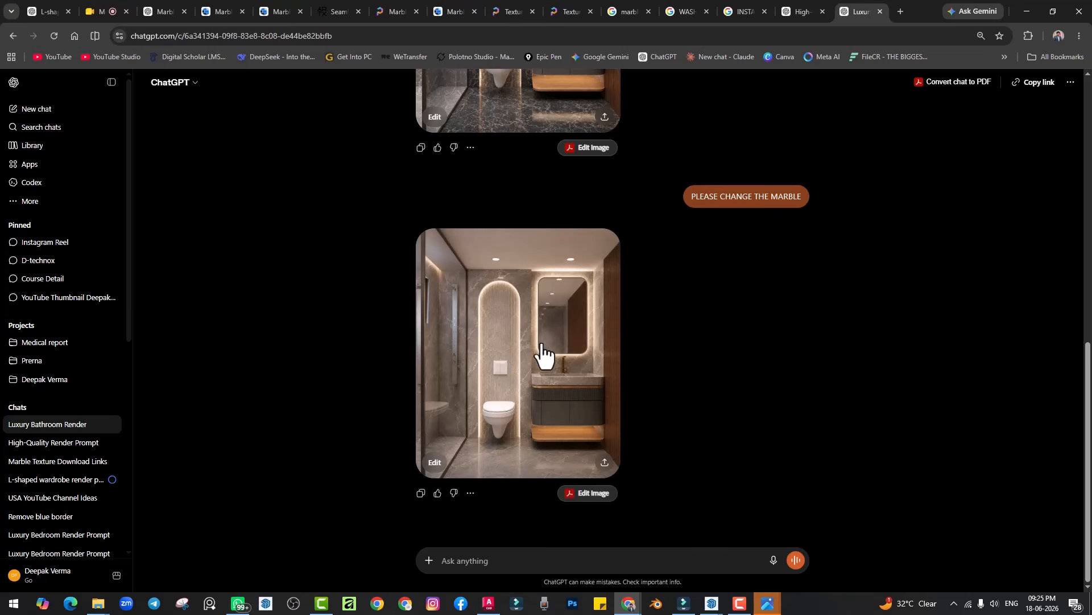
click(532, 334)
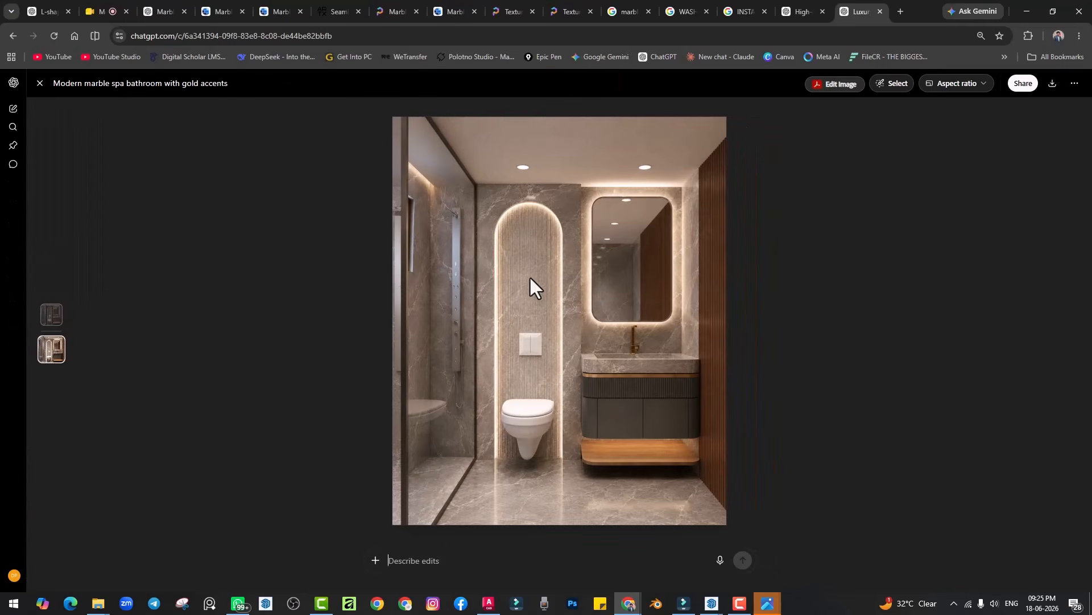